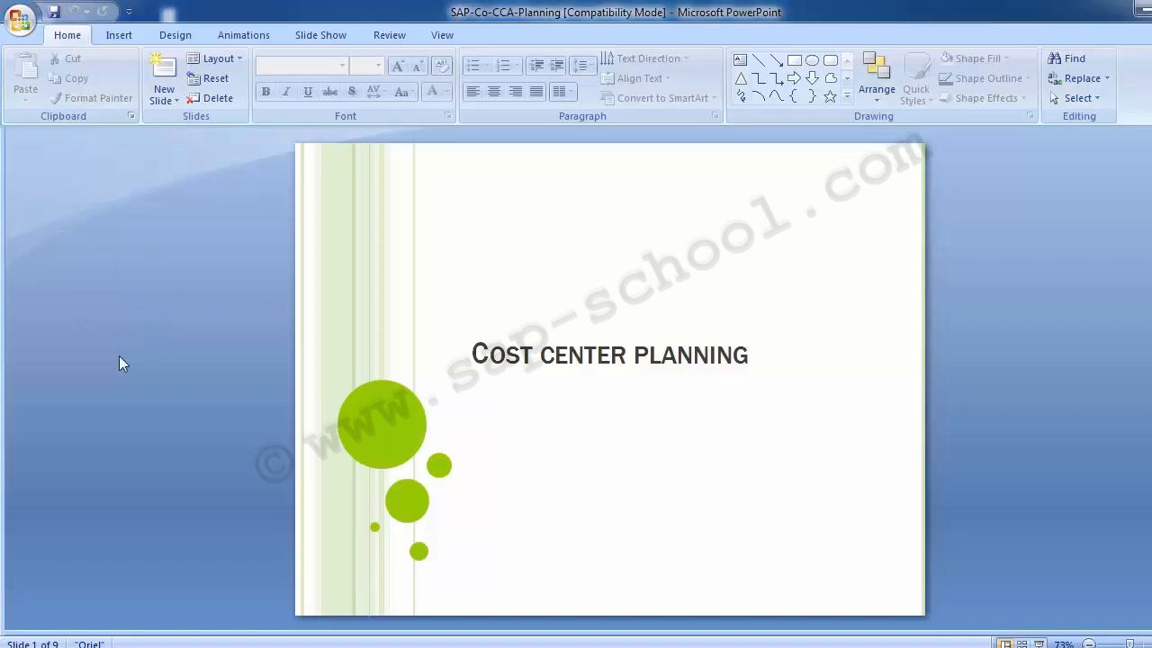
Replace the "Reports:" bullet on the Table of Content slide with "Unit Testing".
scroll(119, 356, "down", 1)
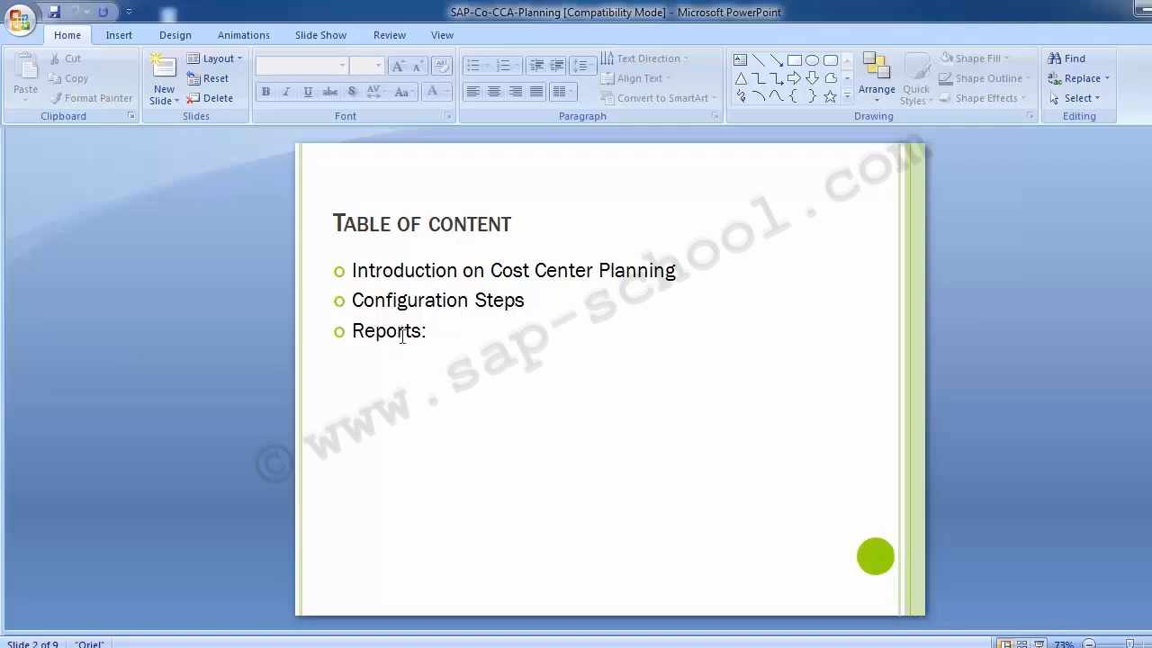
left_click(431, 333)
key("BackSpace")
key("BackSpace")
key("BackSpace")
key("BackSpace")
key("BackSpace")
key("BackSpace")
key("BackSpace")
key("BackSpace")
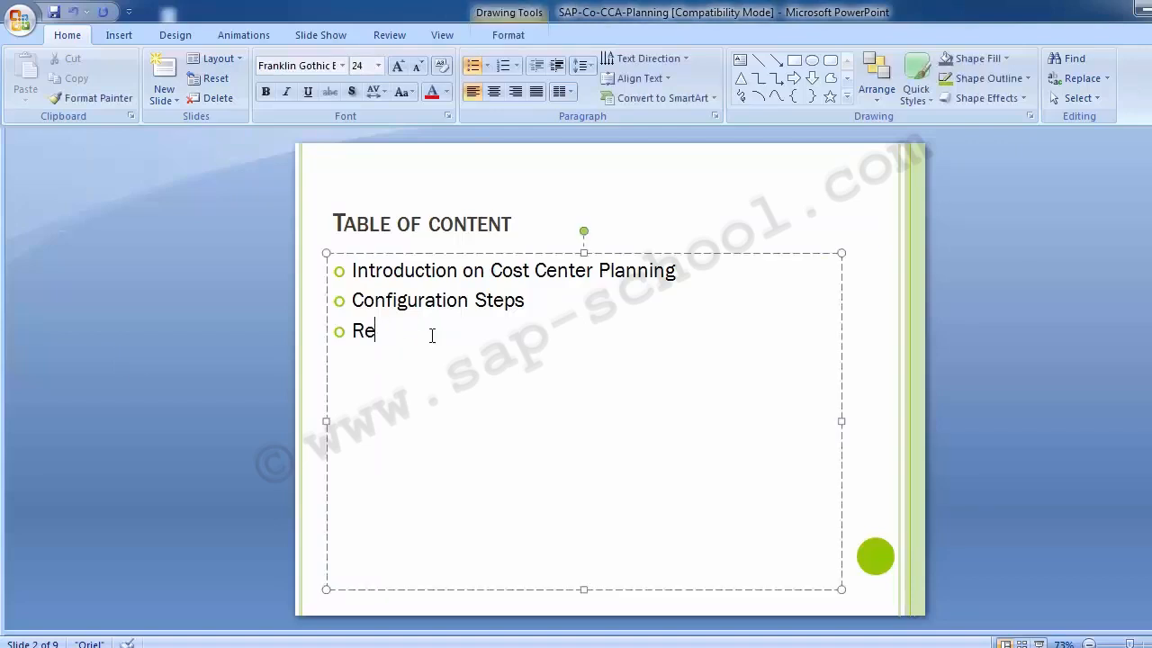
type("Unit Testing")
left_click(205, 368)
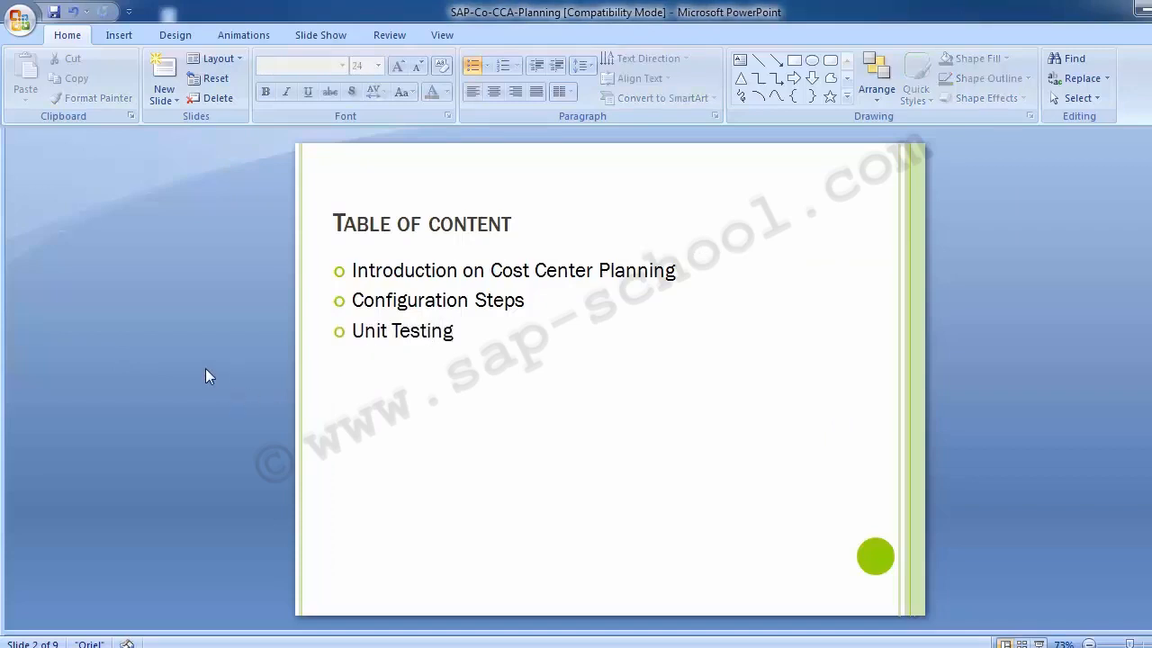
Review the slides through Define Versions and its T-code, dismissing the Windows color scheme prompt by keeping the current scheme without further messages.
scroll(206, 376, "down", 1)
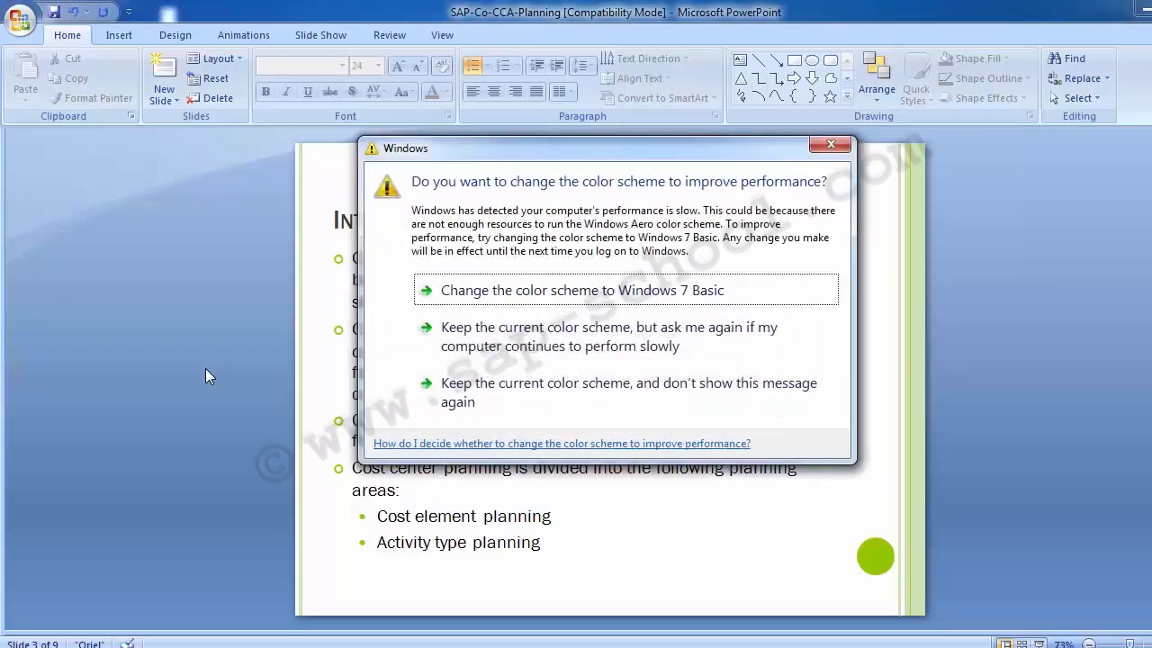
left_click(453, 392)
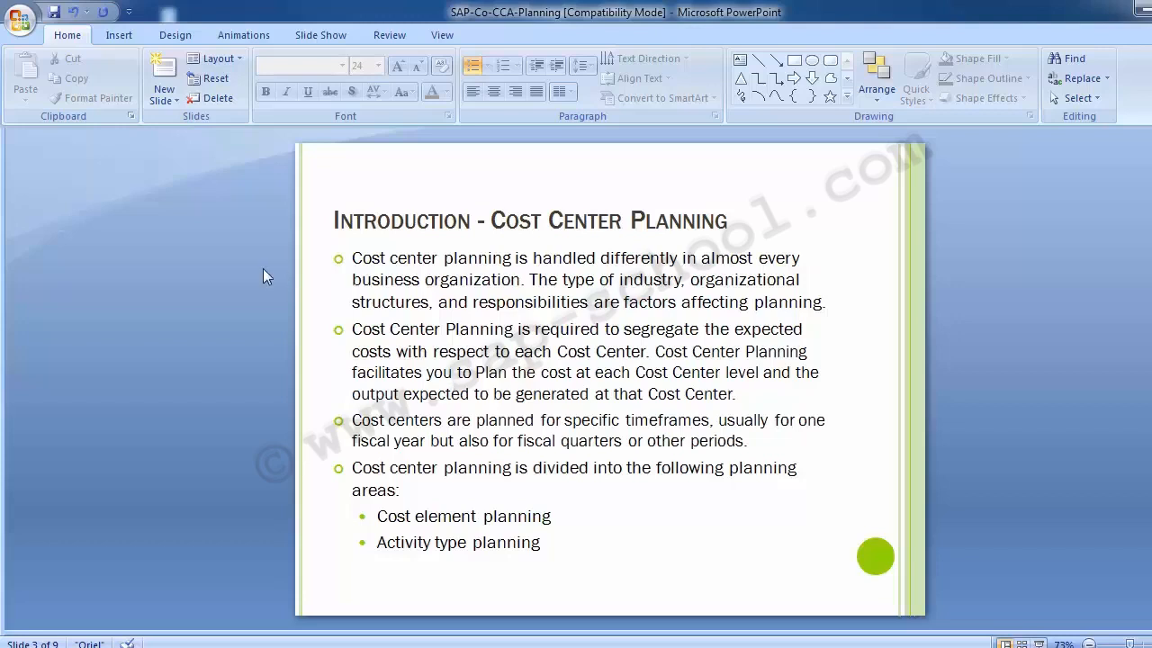
scroll(262, 270, "down", 1)
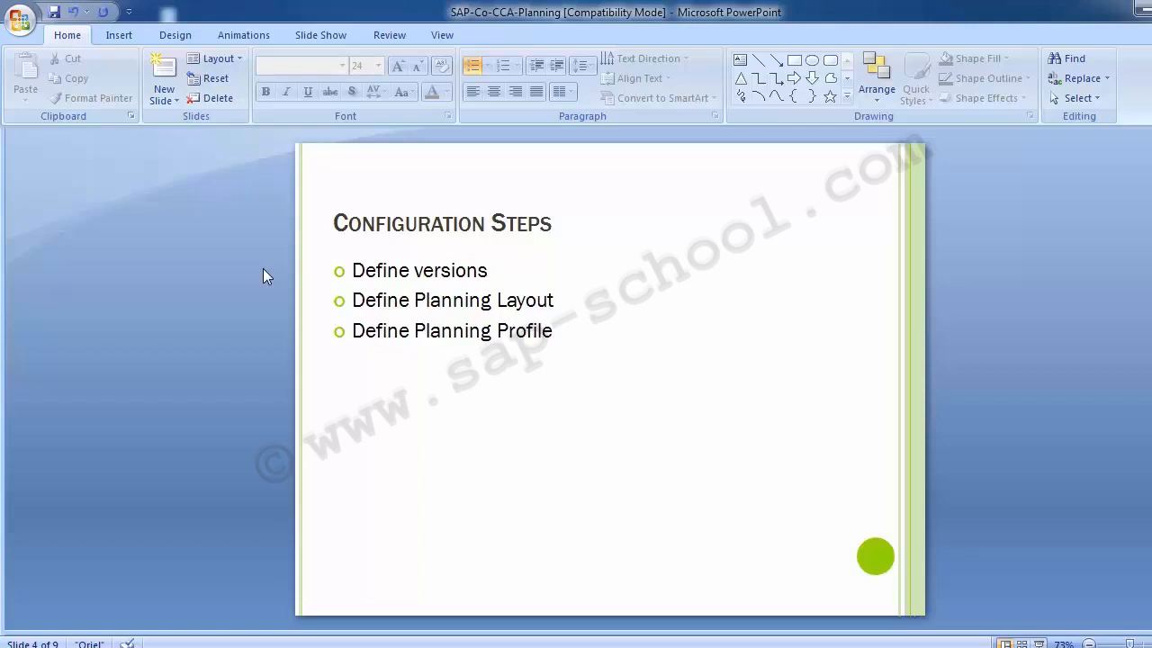
scroll(263, 269, "down", 1)
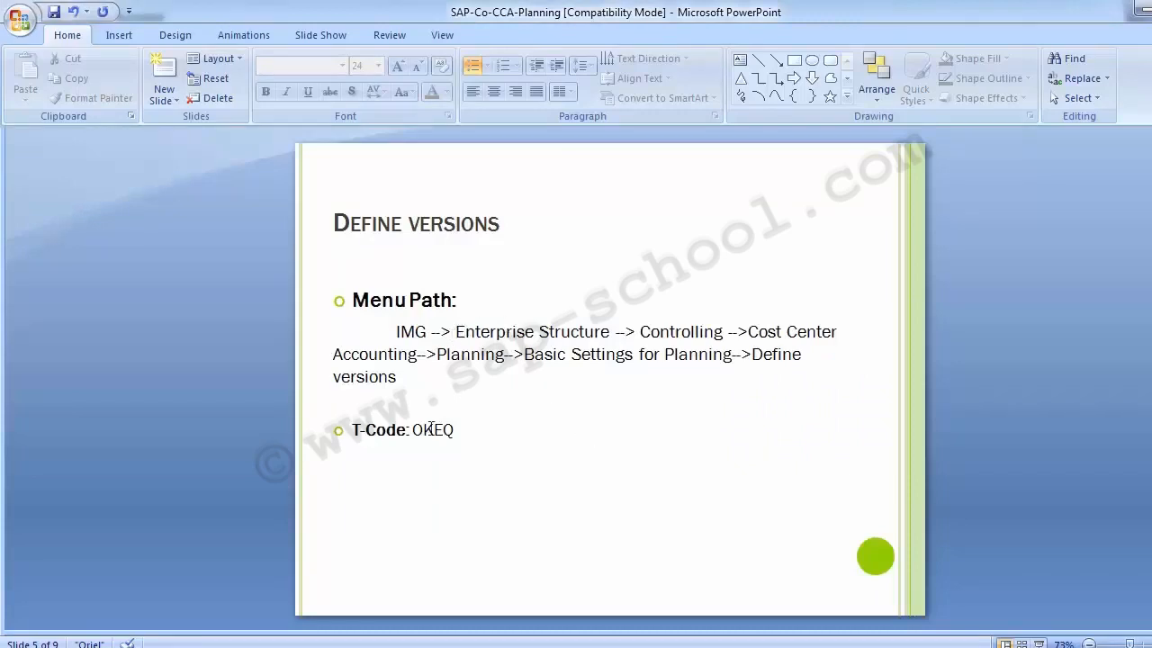
double_click(423, 429)
left_click(223, 381)
Switch to SAP and open the SAP Reference IMG through transaction SPRO.
key("alt+Tab")
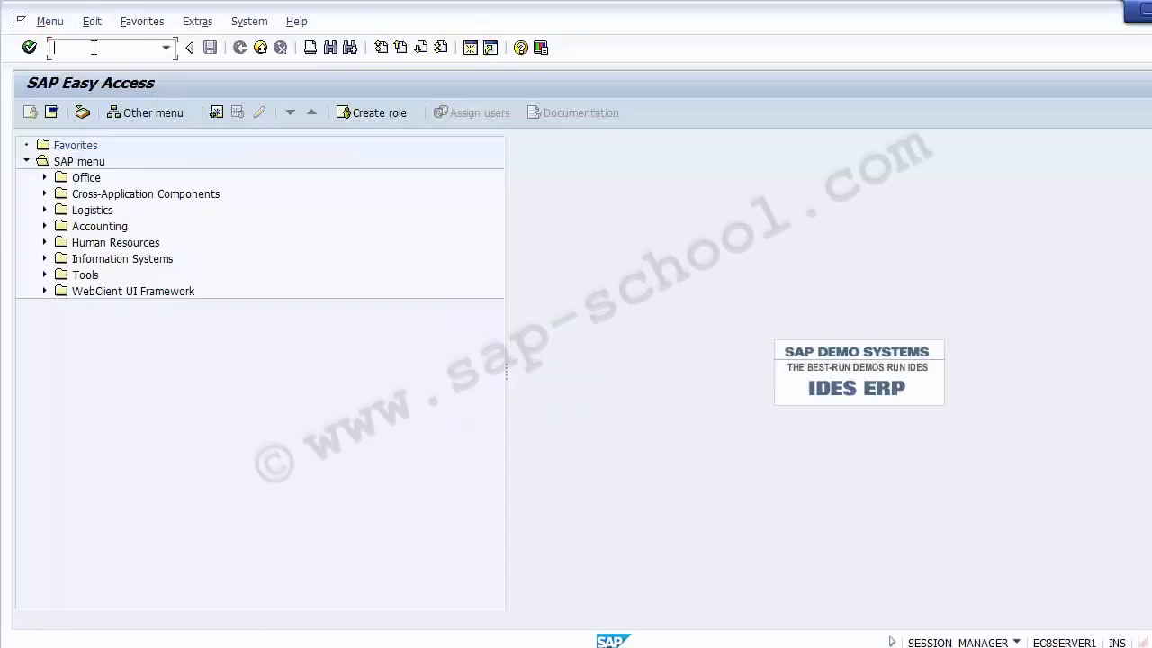
type("okeq")
key("Return")
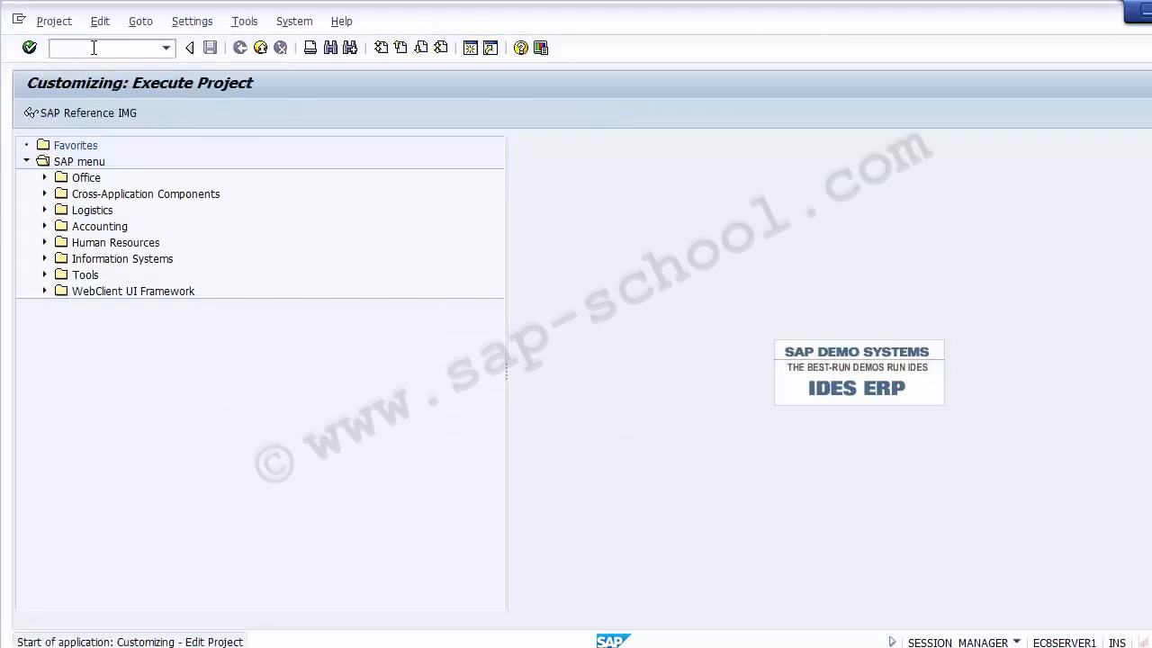
left_click(88, 115)
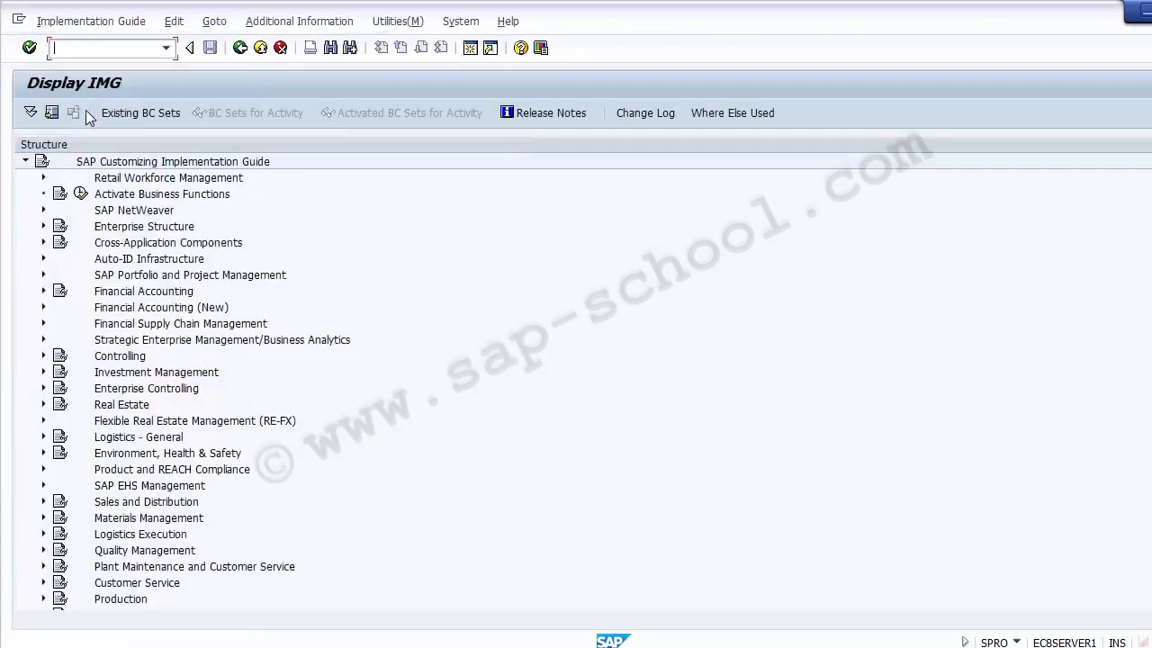
Expand Controlling, Cost Center Accounting and Planning in the IMG structure, checking the path against the Define Versions slide.
left_click(117, 357)
left_click(45, 355)
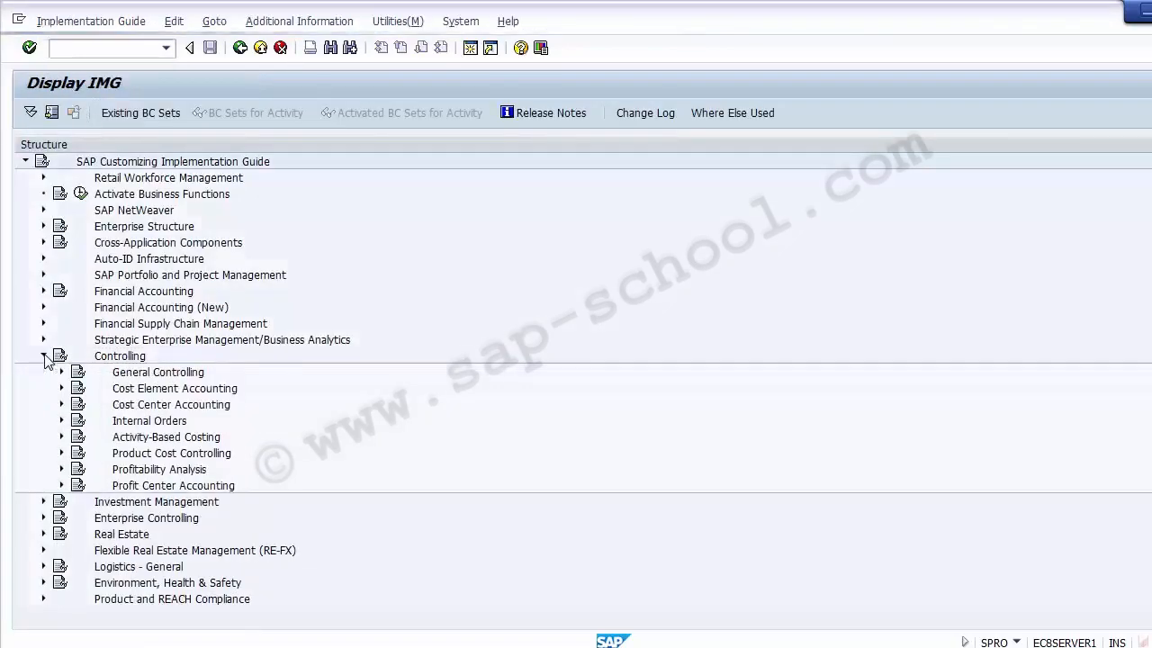
key("alt+Tab")
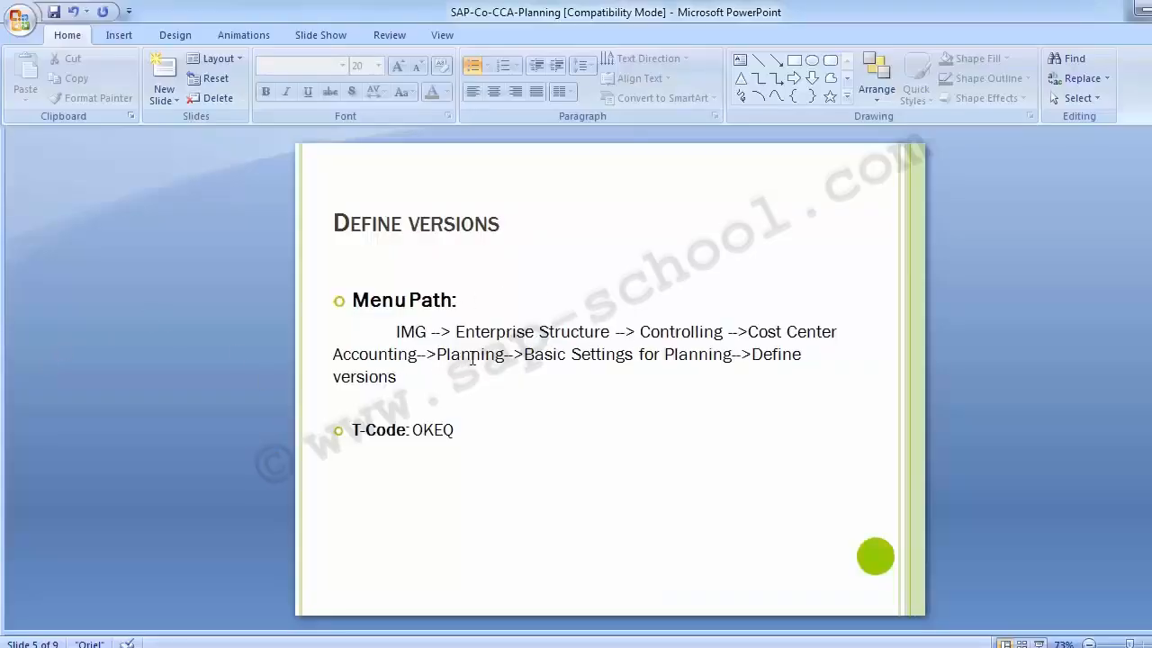
key("alt+Tab")
left_click(227, 405)
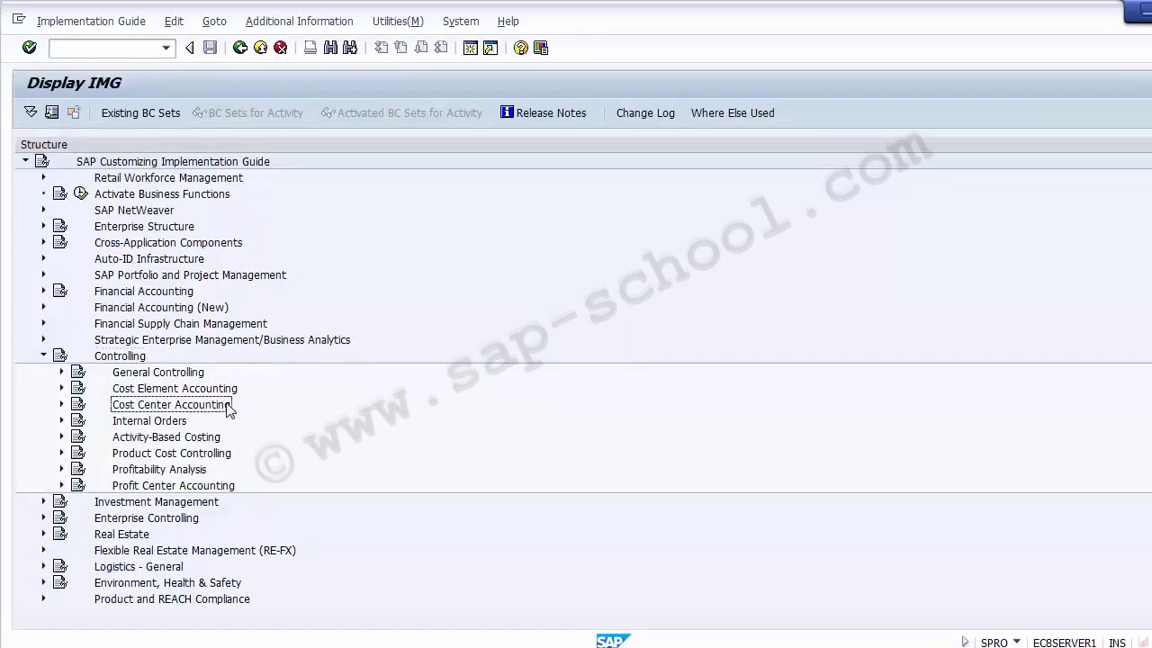
left_click(61, 404)
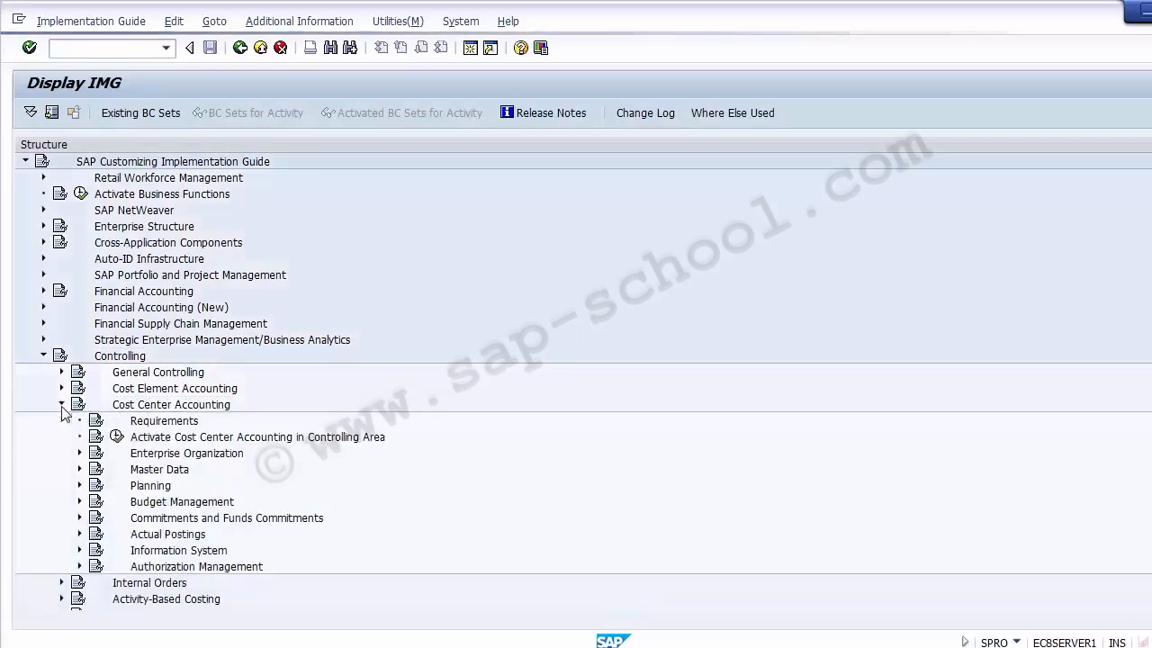
left_click(143, 487)
left_click(80, 485)
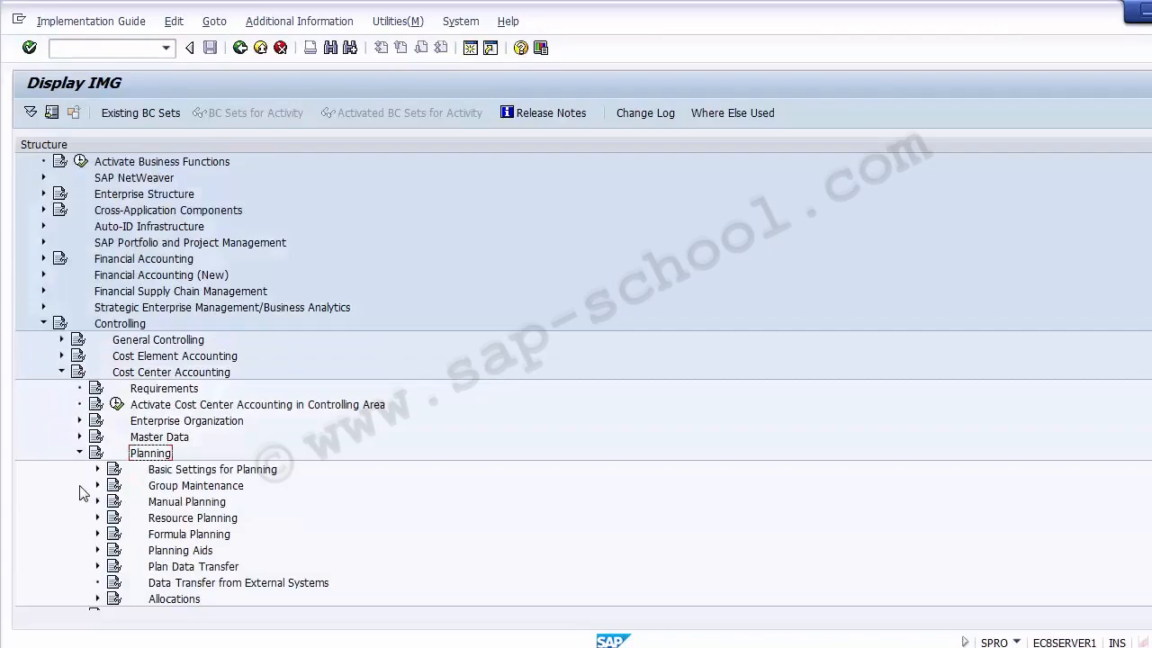
Check the slide's remaining menu path and execute Define versions under Basic Settings for Planning in the IMG.
key("alt+Tab")
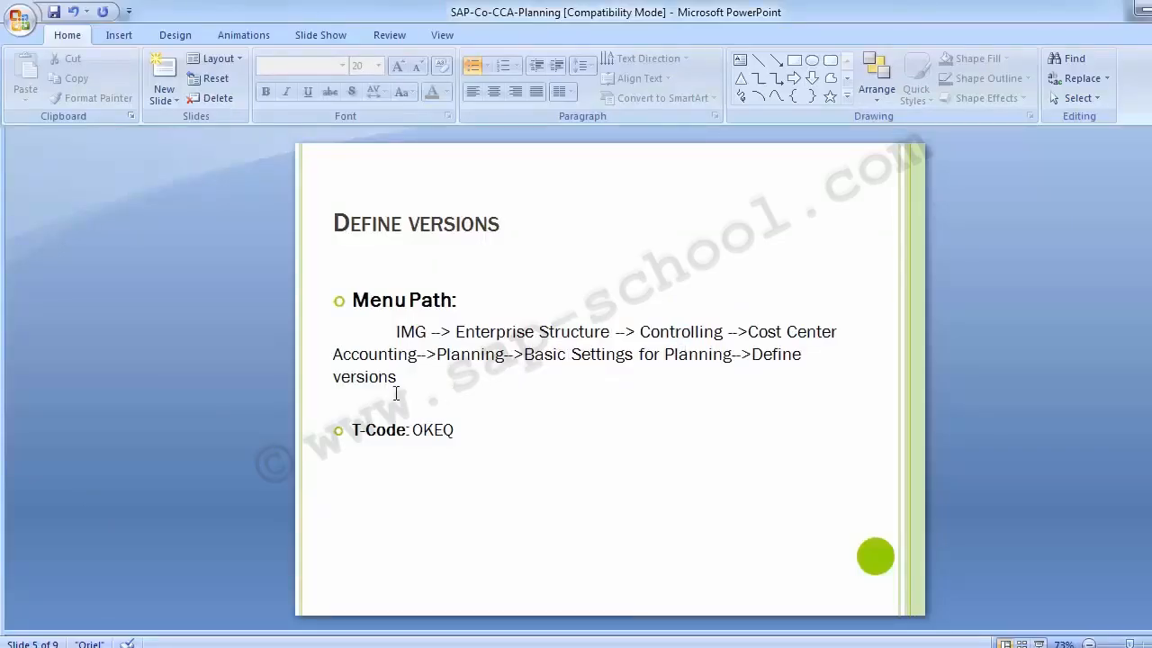
key("alt+Tab")
left_click(218, 470)
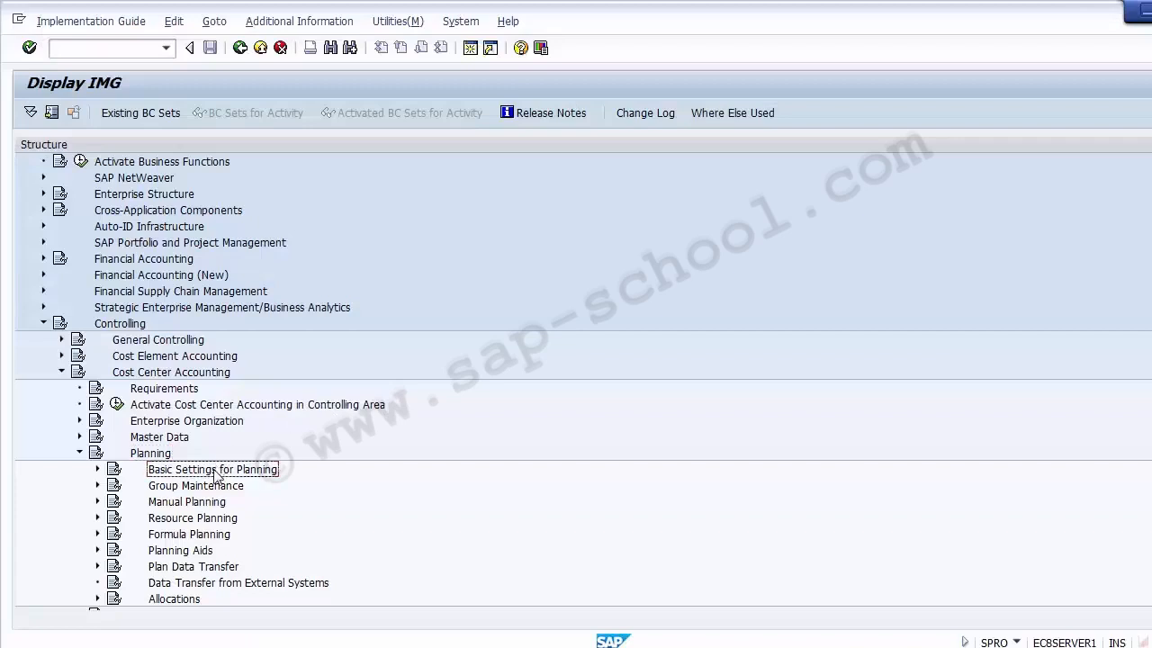
left_click(98, 469)
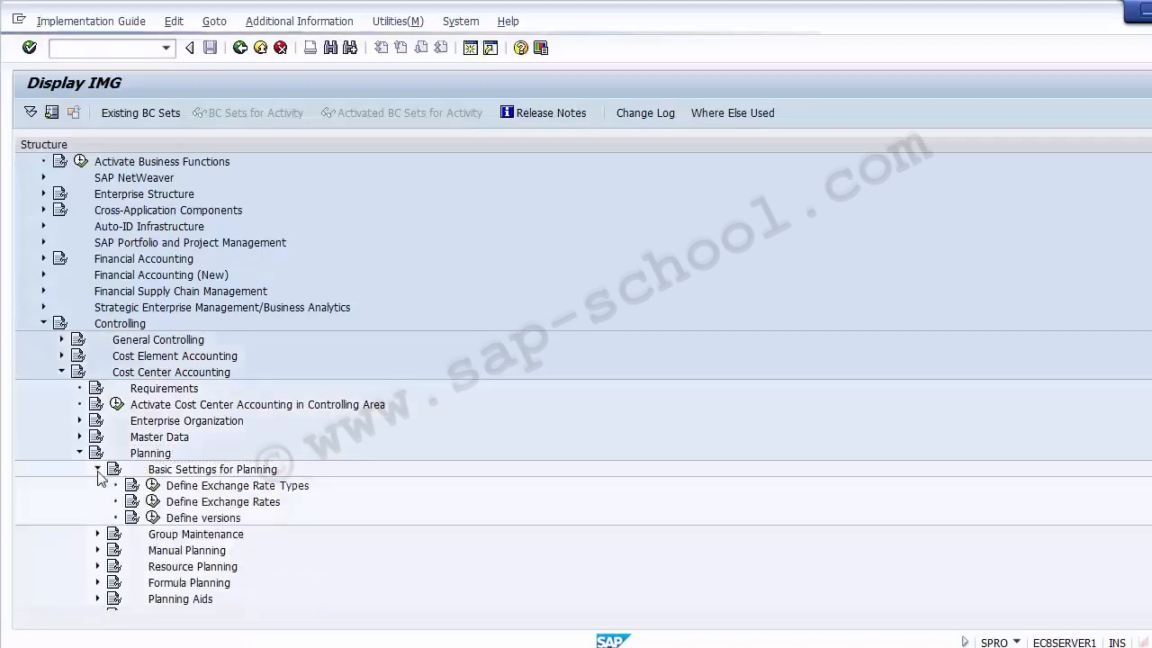
left_click(213, 519)
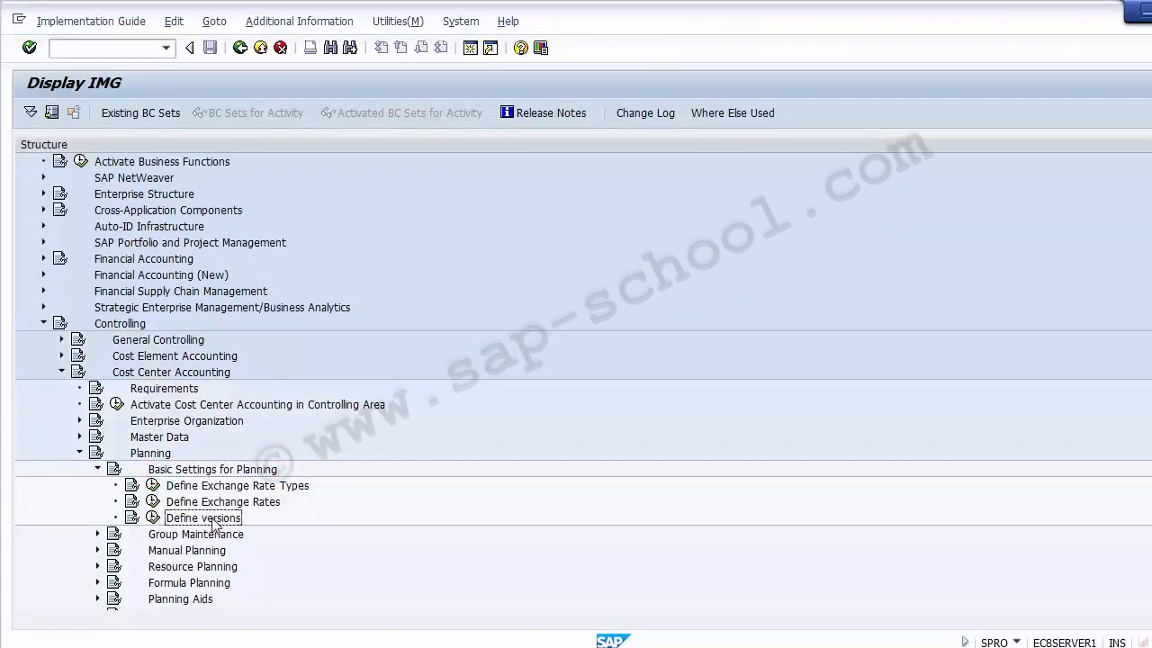
left_click(153, 520)
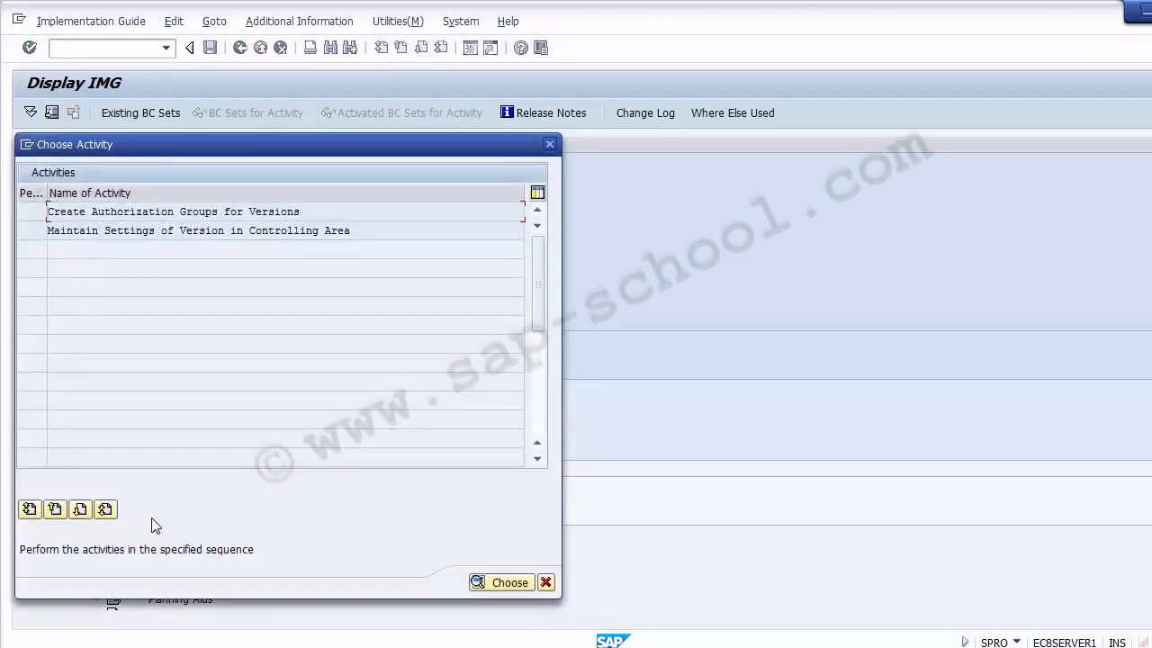
Open Maintain Settings of Version in Controlling Area for controlling area Z100, acknowledging the information message.
double_click(152, 233)
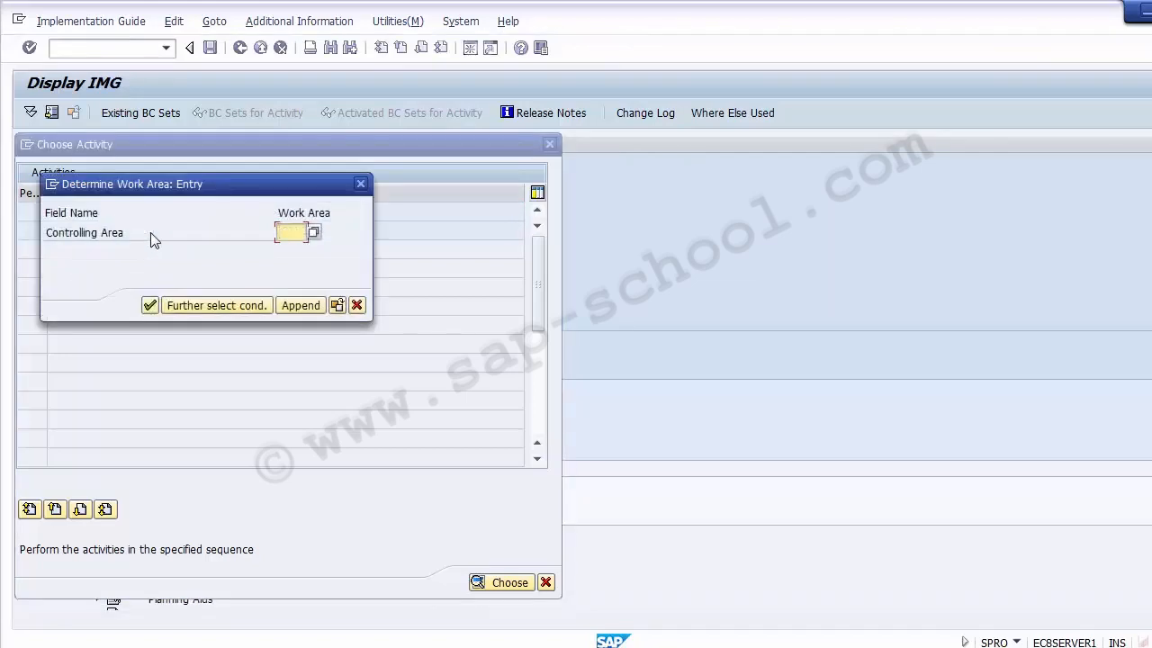
type("Z100")
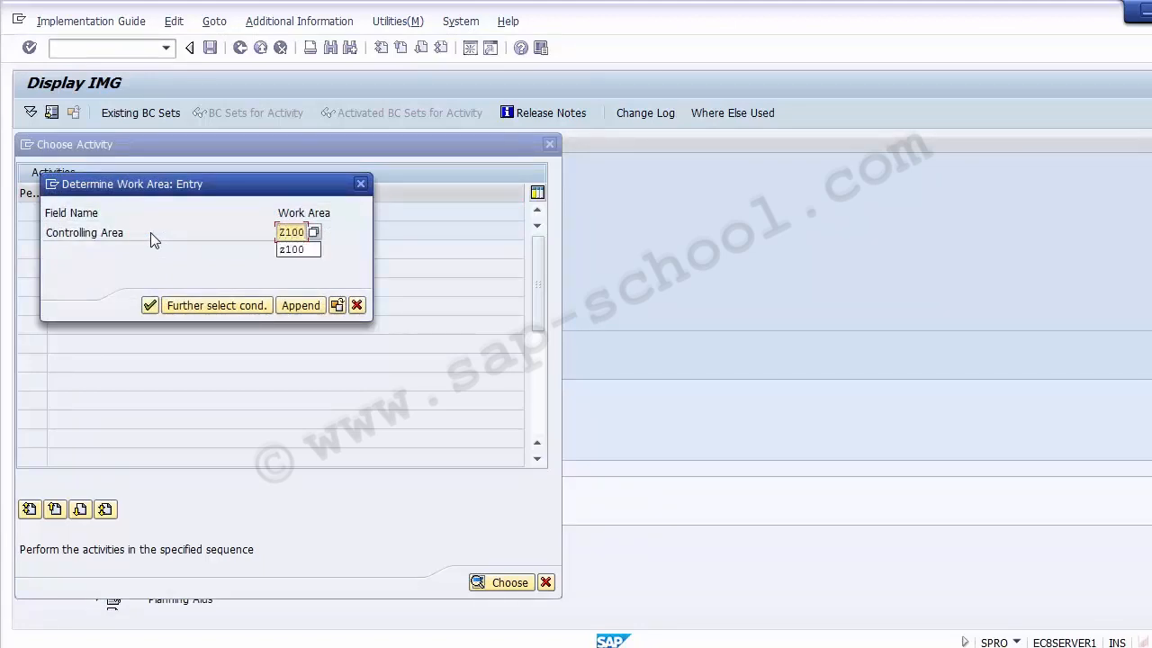
key("Return")
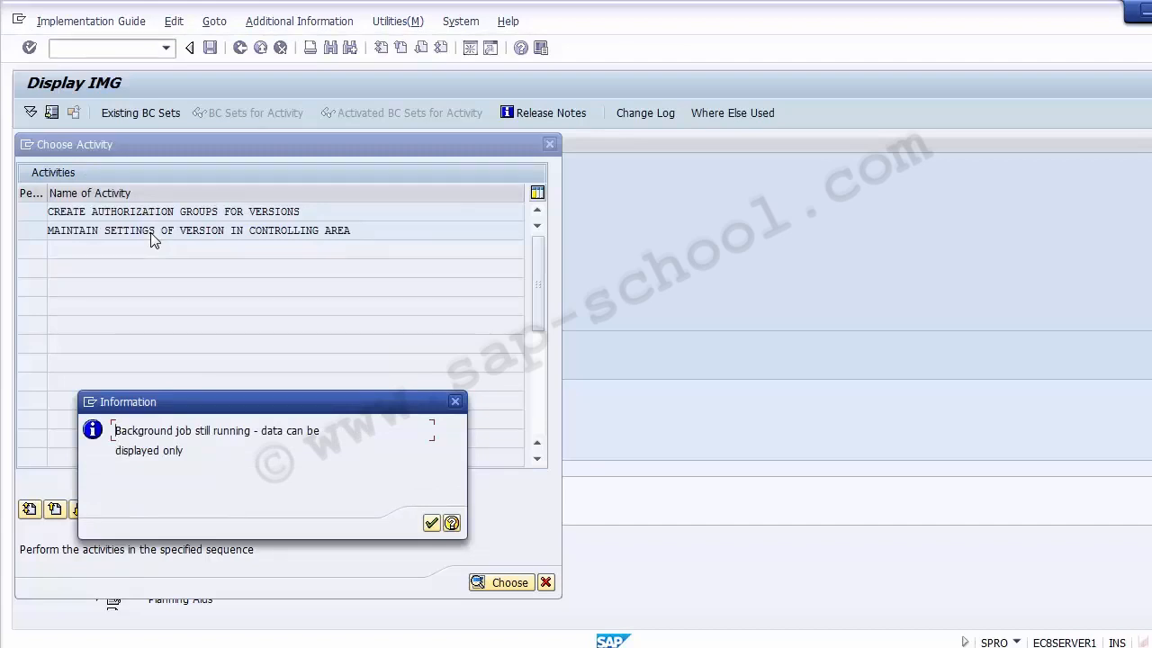
key("Return")
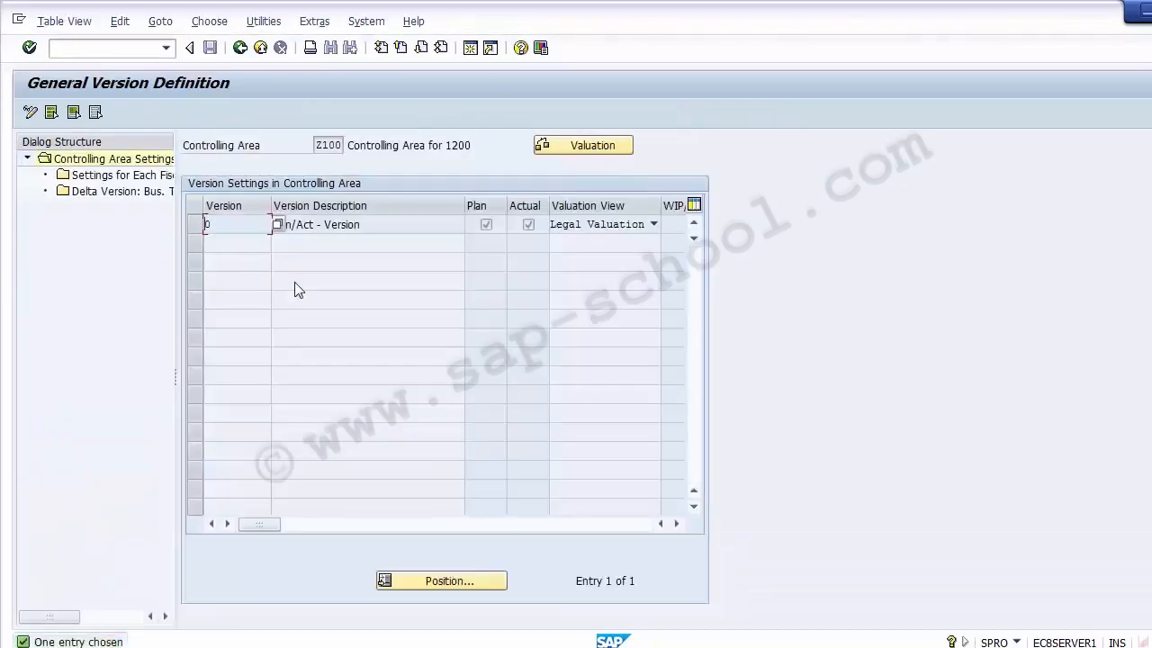
Select version 0 (Plan/Act - Version) and display its settings for each fiscal year.
left_click(195, 225)
left_click(196, 224)
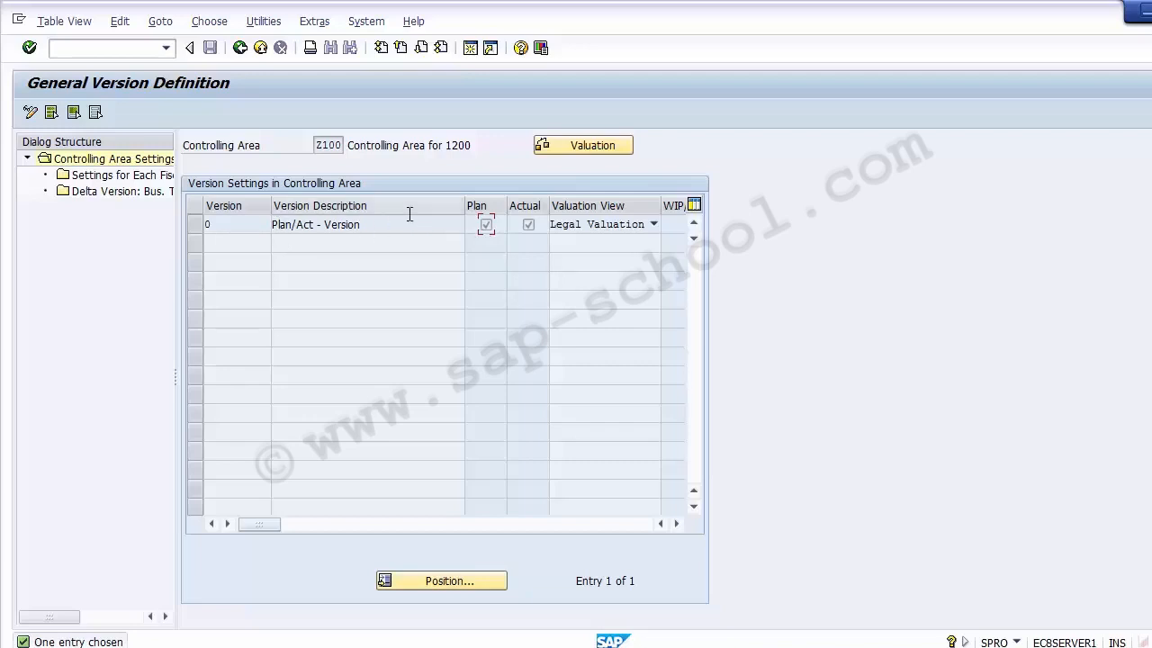
double_click(227, 227)
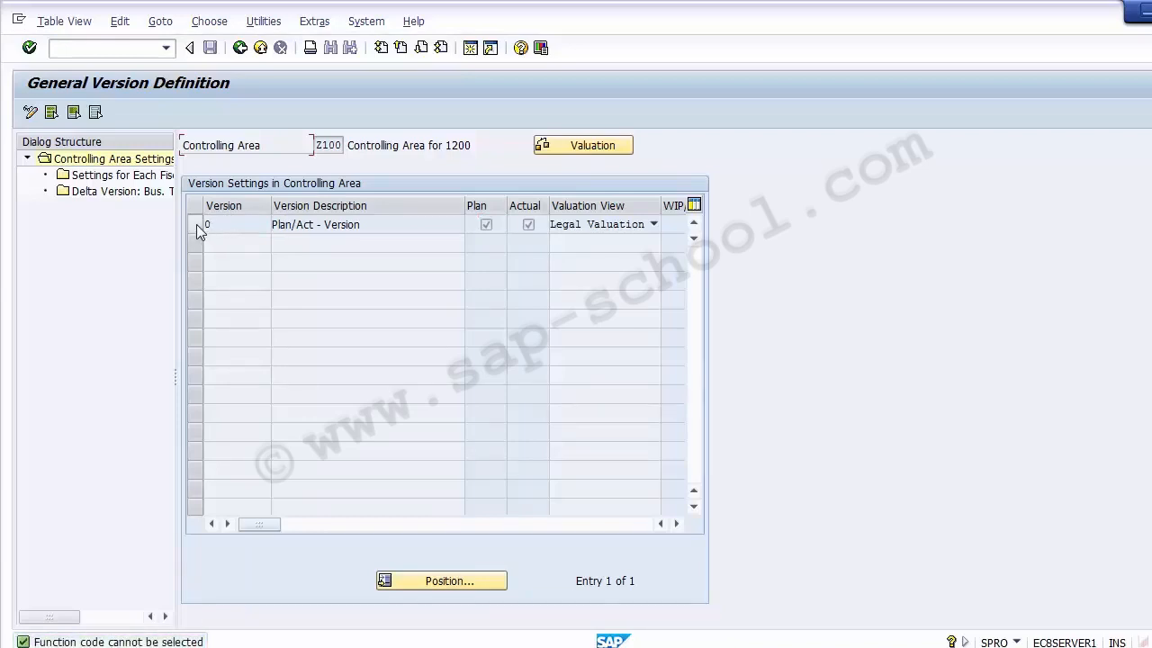
left_click(195, 224)
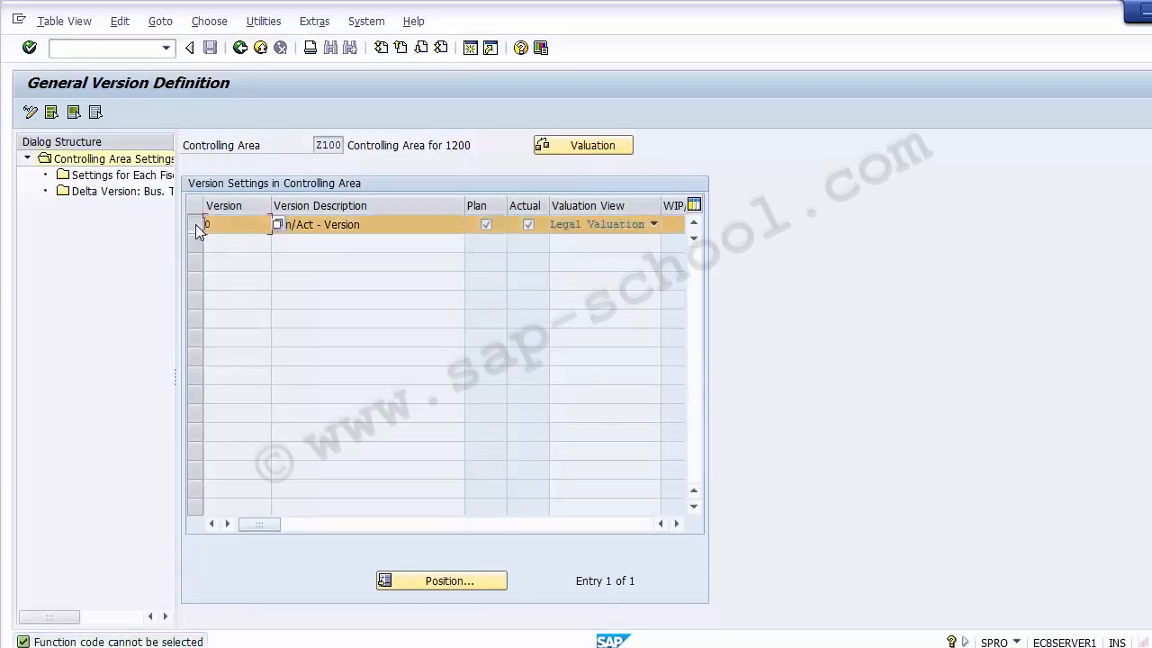
double_click(121, 180)
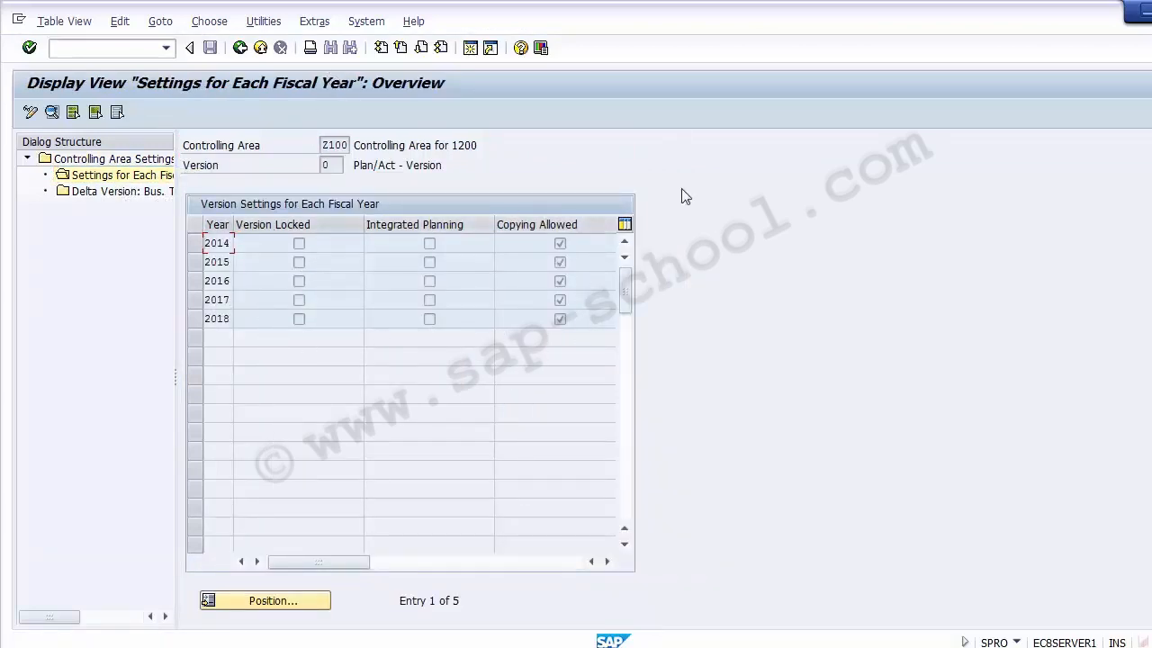
Examine the 2014 and 2015 fiscal year entries, and return to version 0 to check its Plan indicator.
left_click_drag(195, 261, 200, 252)
left_click(196, 243)
left_click(195, 262)
left_click(239, 46)
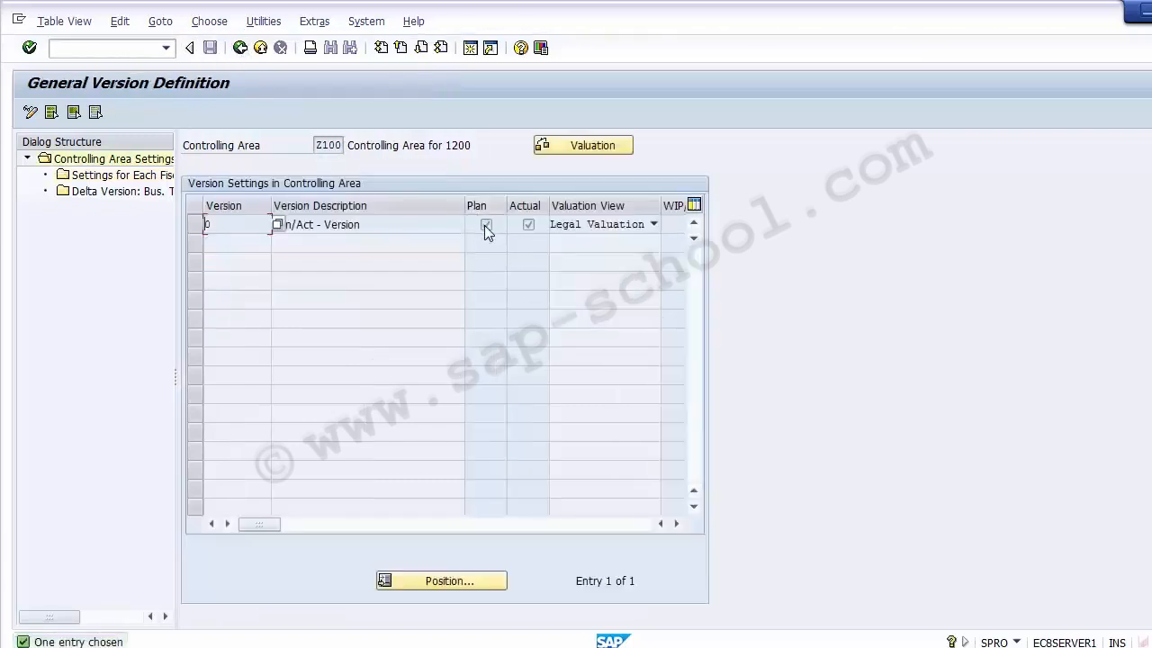
left_click(484, 225)
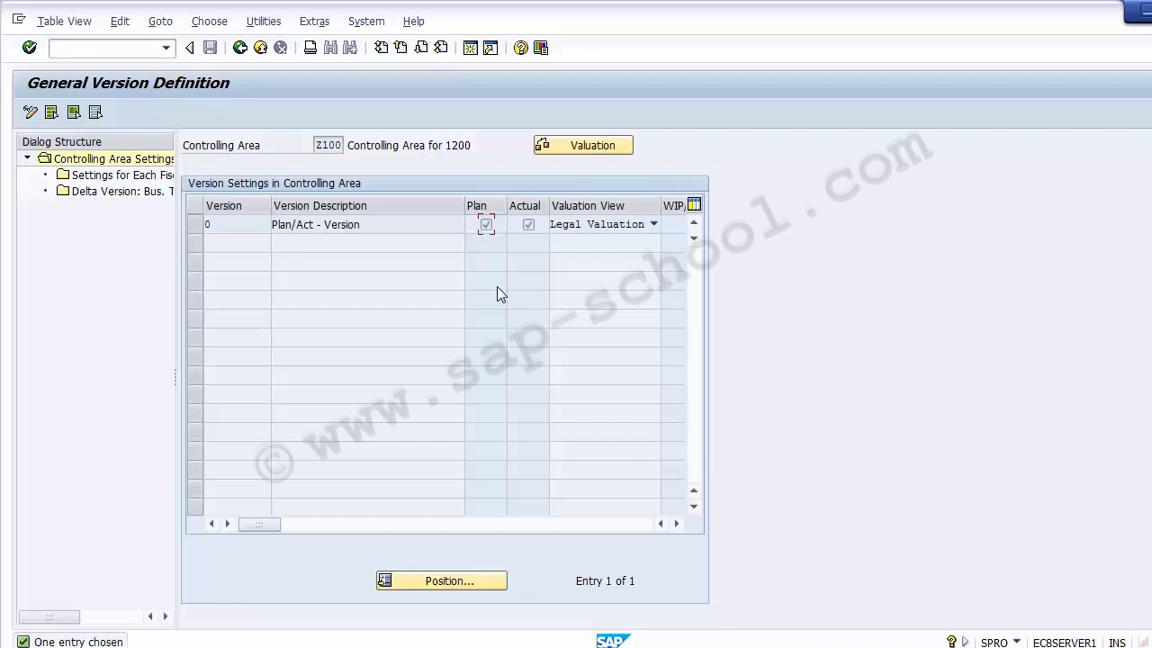
Leave the general version definition and close the list of version activities to return to the IMG structure.
left_click(240, 50)
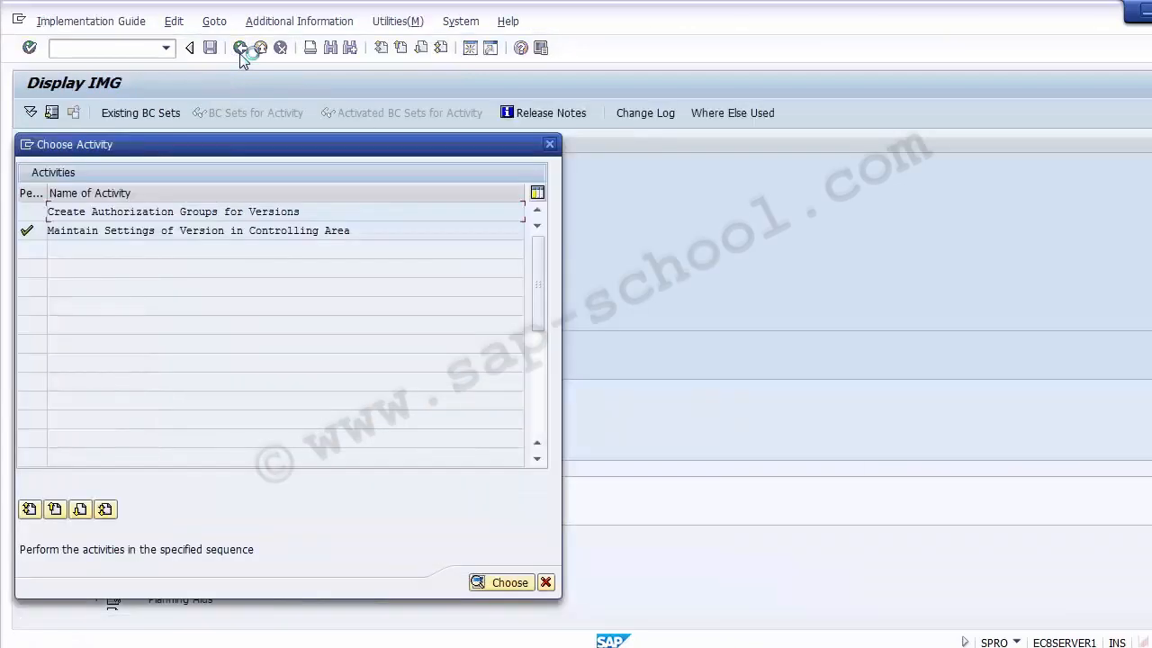
left_click(504, 583)
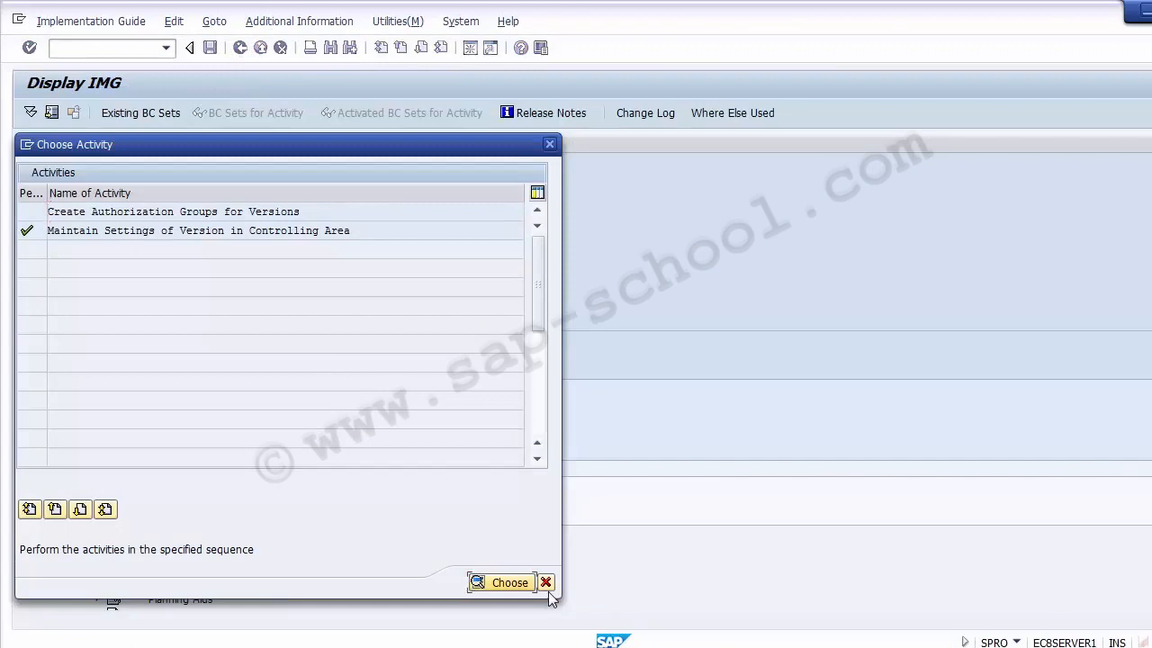
left_click(547, 587)
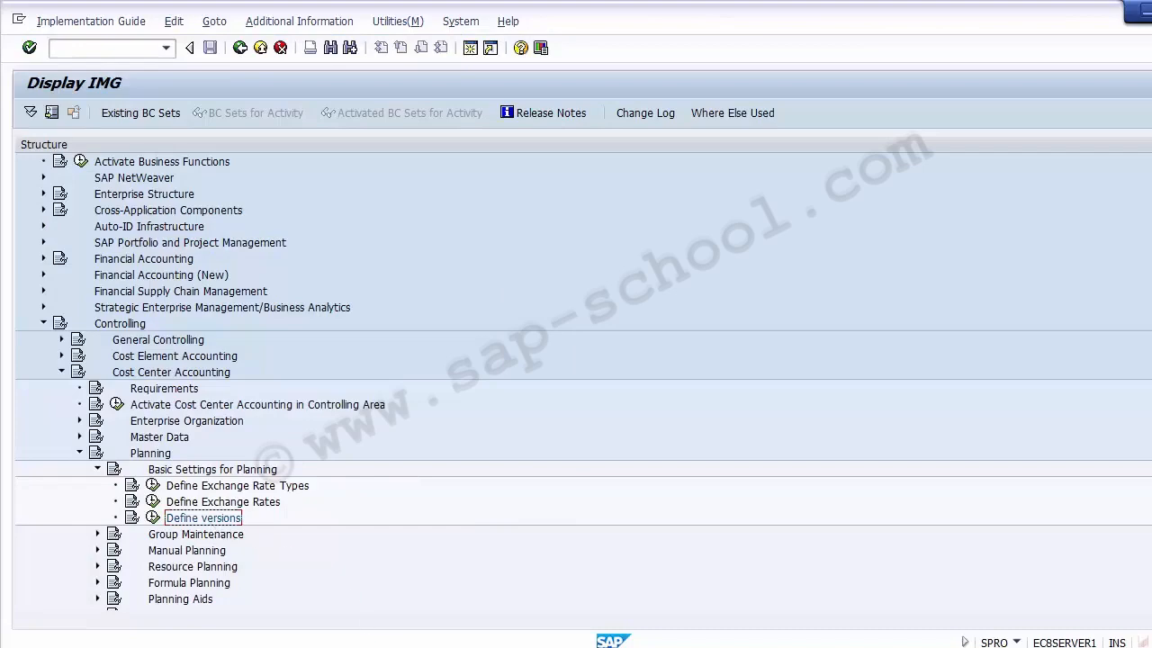
Switch to the PowerPoint presentation and show the Define Planning Layout slide.
key("alt+Tab")
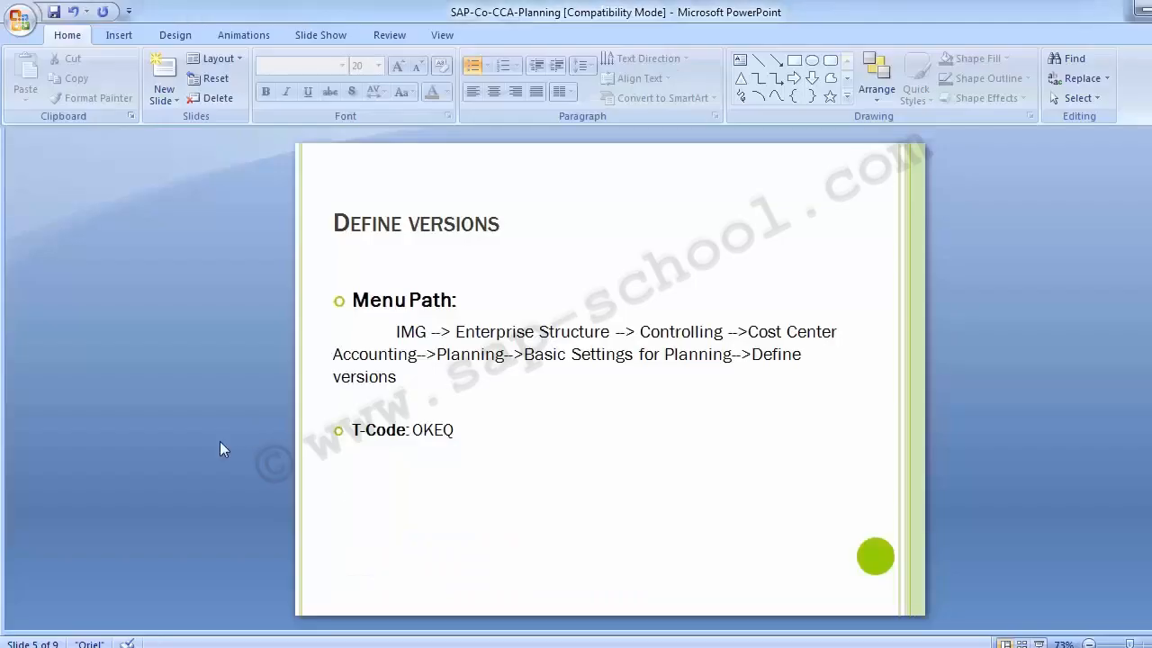
scroll(219, 441, "down", 1)
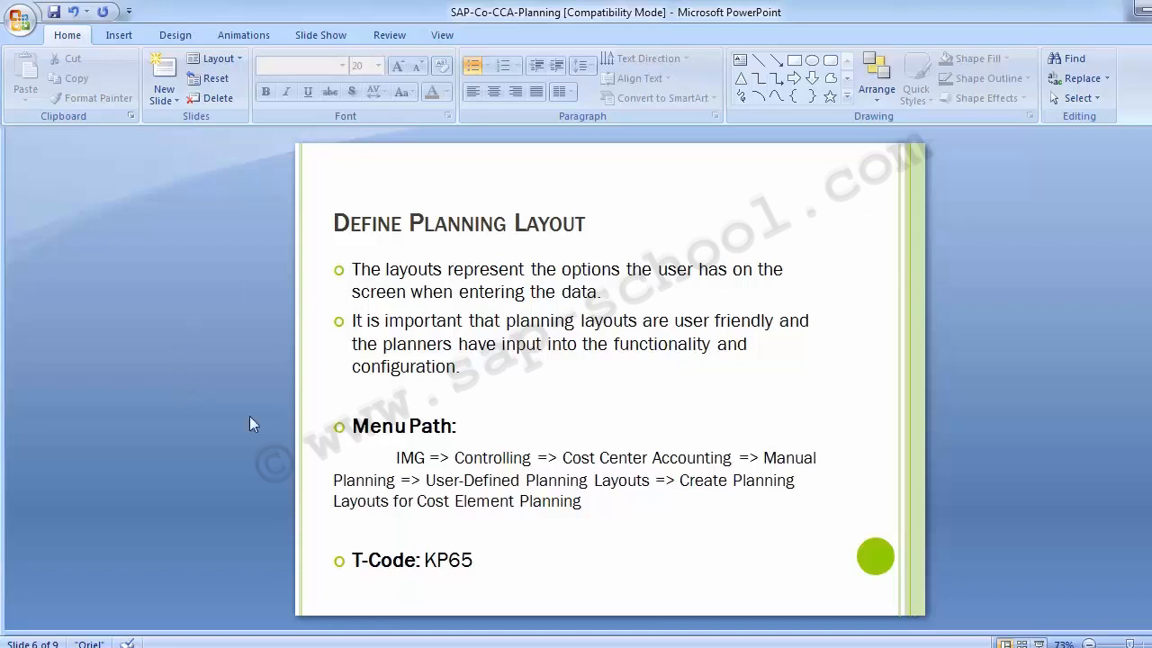
Switch to the SAP Display IMG window and locate the Planning node under Controlling, Cost Center Accounting.
mouse_move(475, 641)
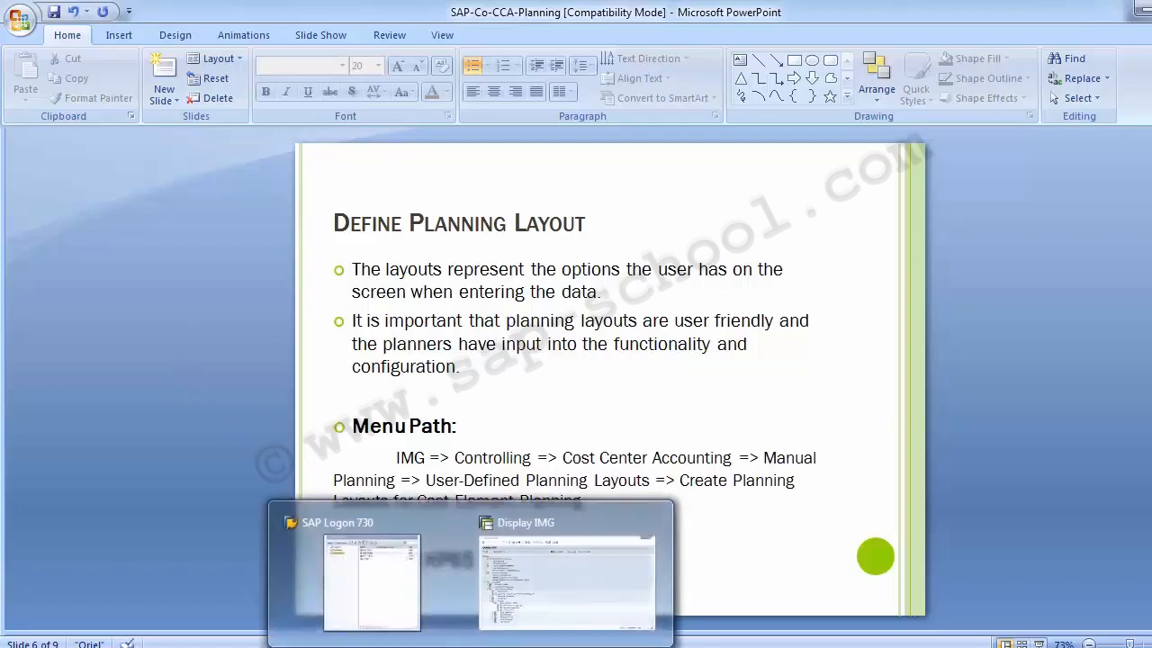
left_click(548, 610)
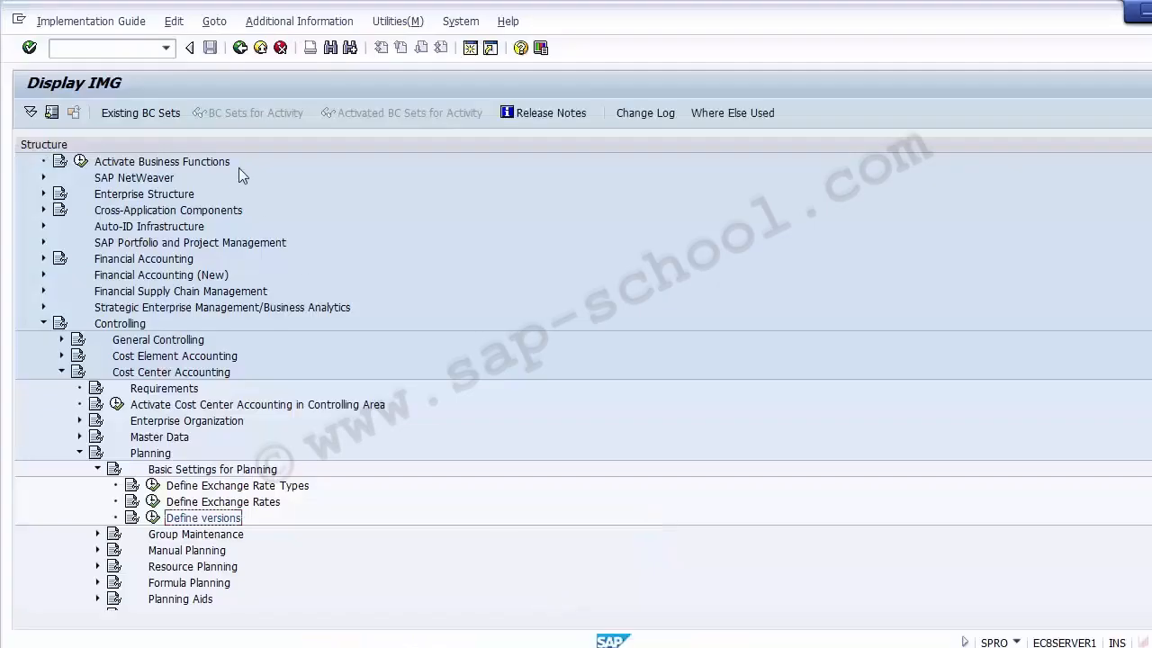
left_click(79, 452)
left_click(177, 373)
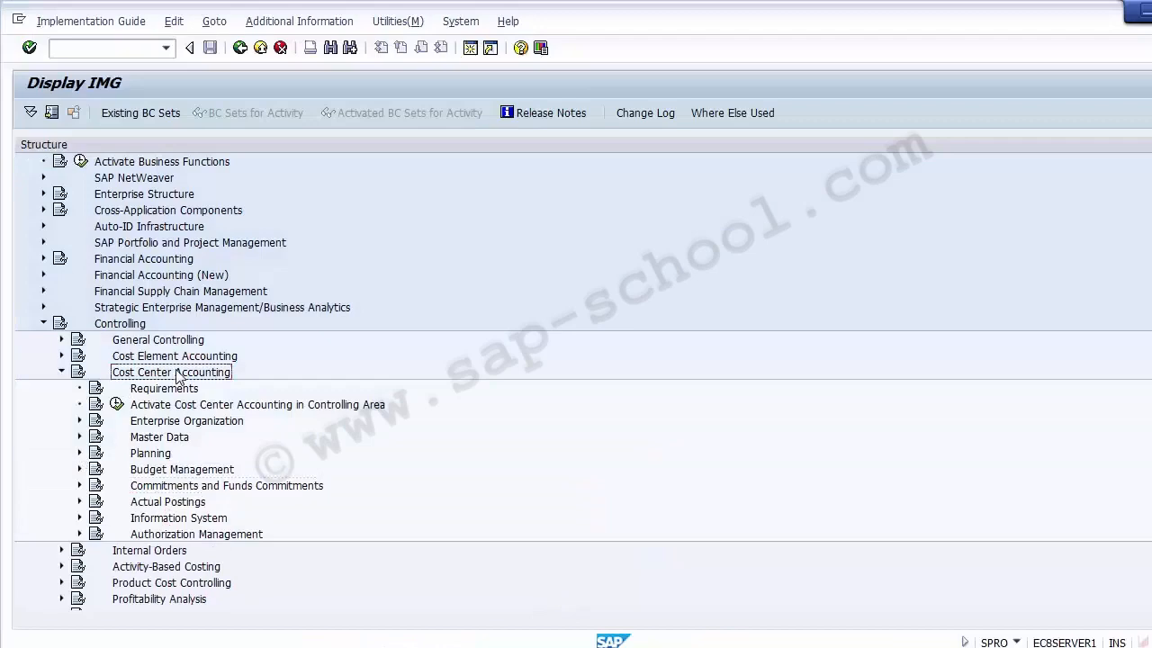
left_click(156, 457)
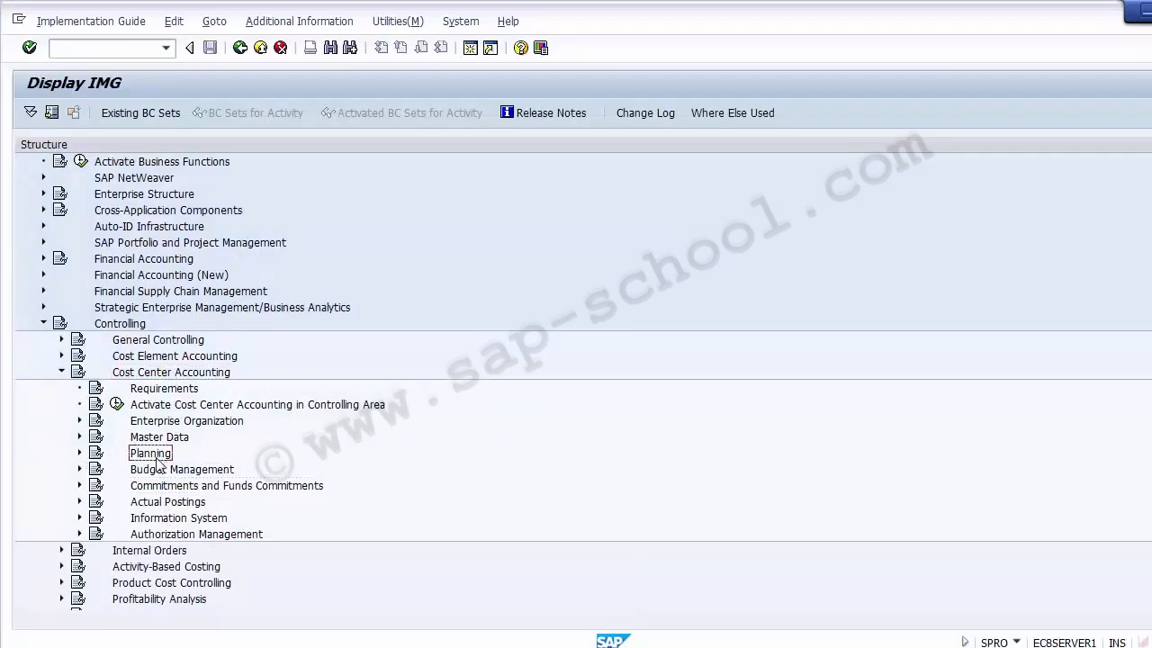
key("alt+Tab")
Expand Planning, collapse its Basic Settings for Planning, and expand Manual Planning to reach User-Defined Planning Layouts.
left_click(80, 453)
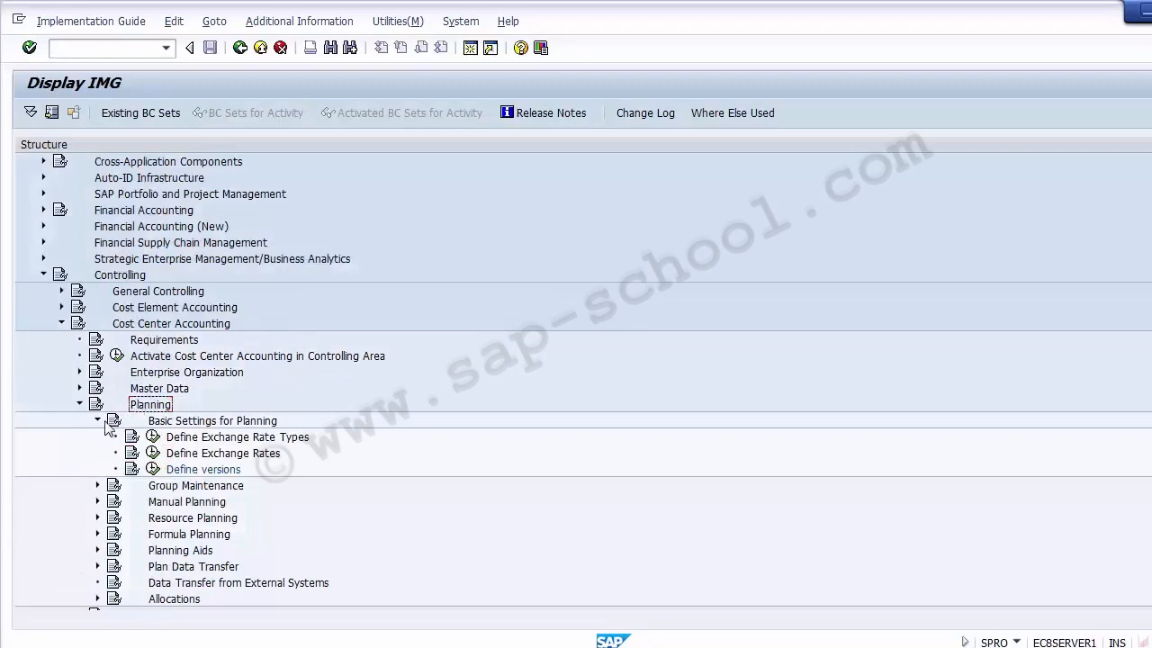
left_click(98, 421)
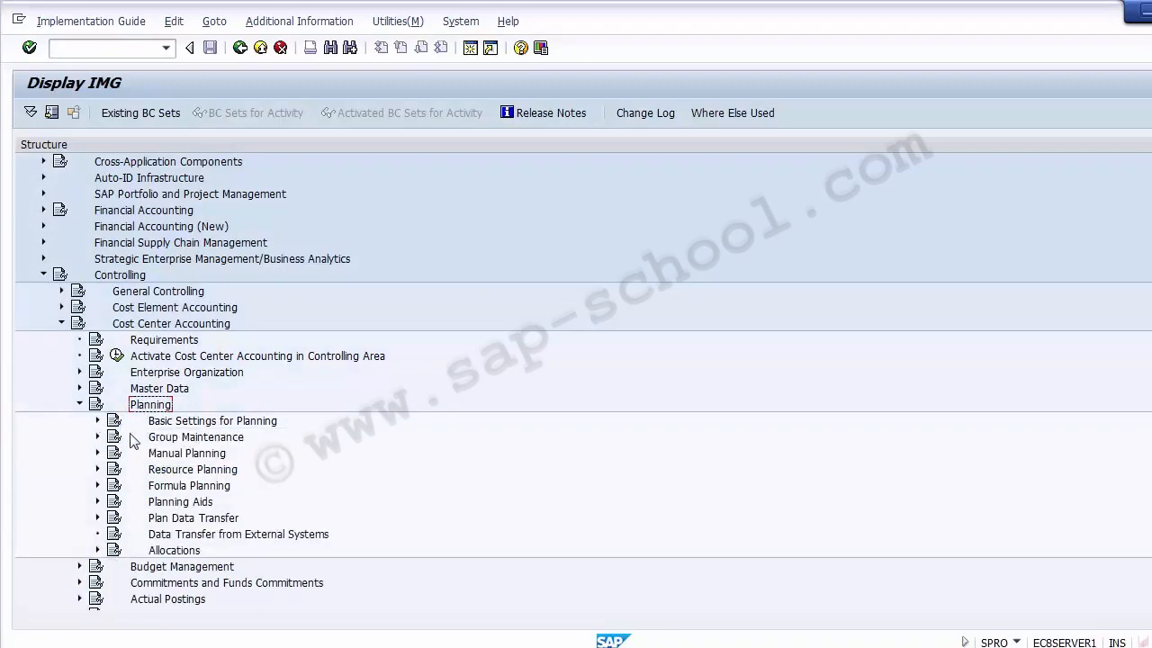
left_click(185, 453)
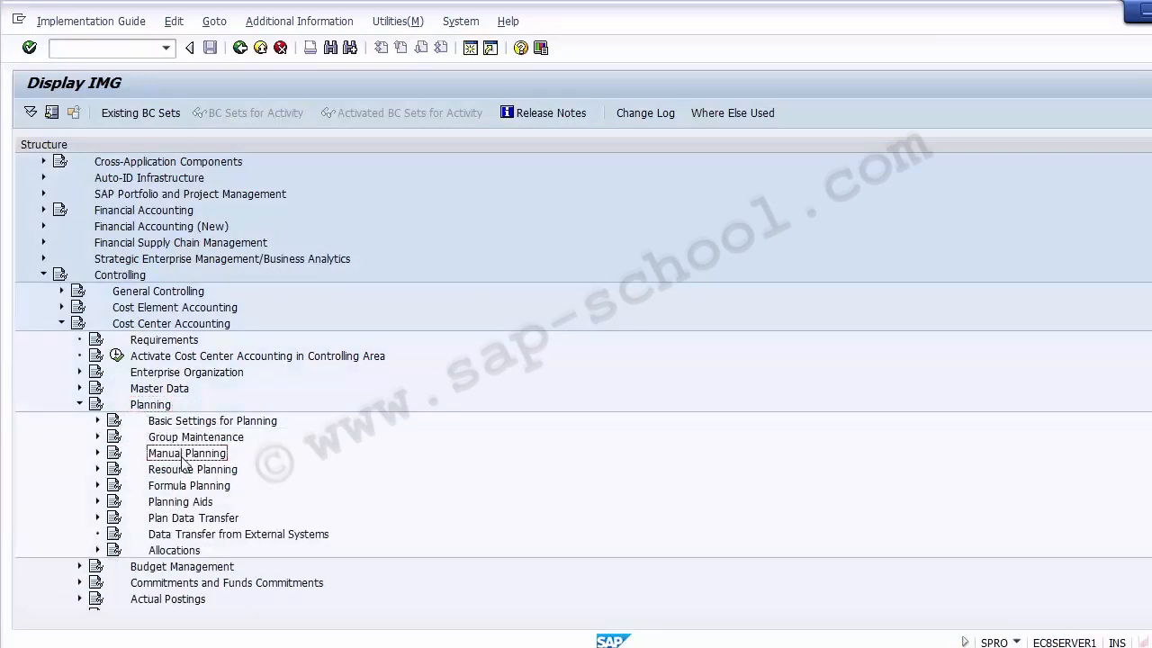
left_click(98, 454)
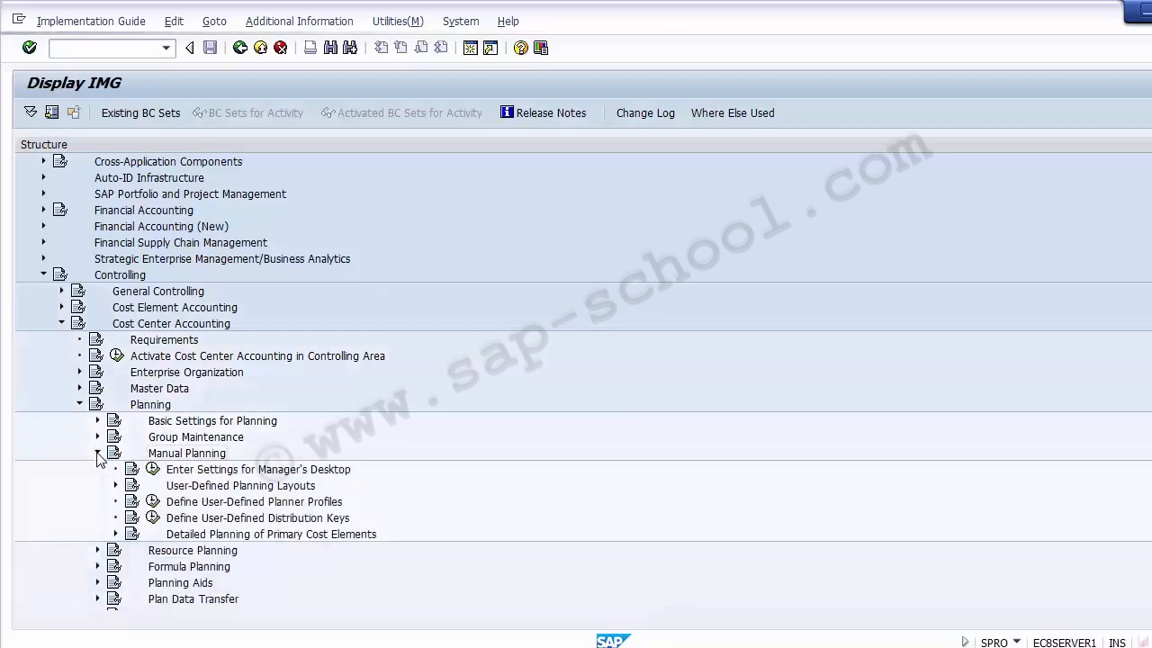
left_click(214, 486)
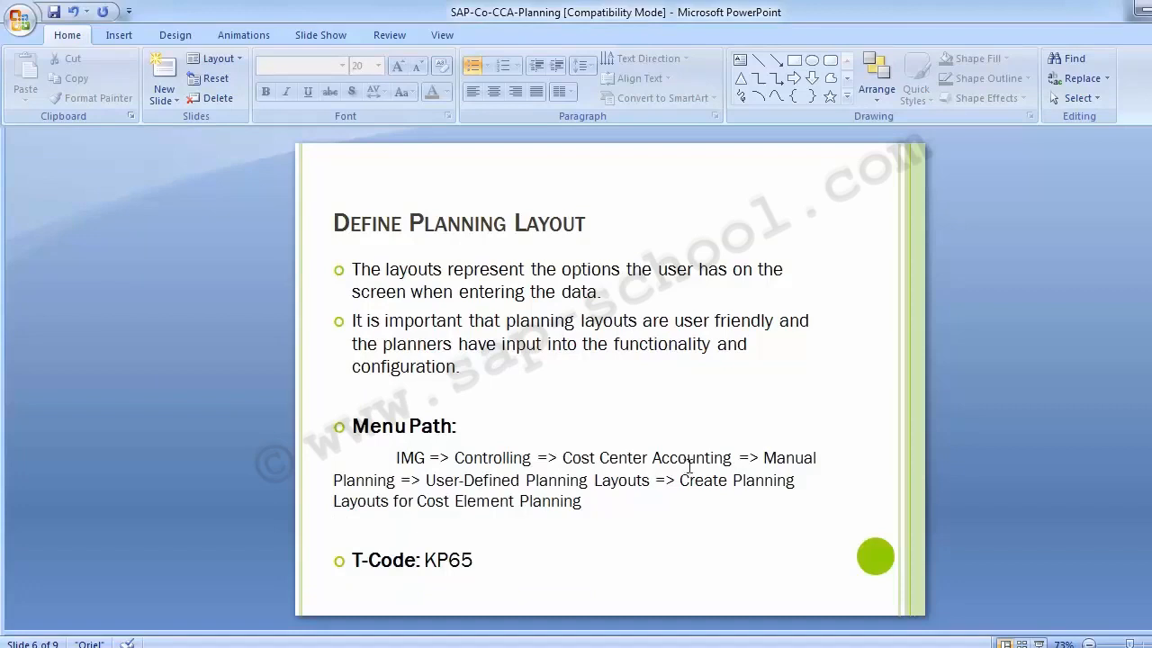
Check the menu path on the PowerPoint slide, and expand User-Defined Planning Layouts back in the SAP IMG structure.
left_click(770, 460)
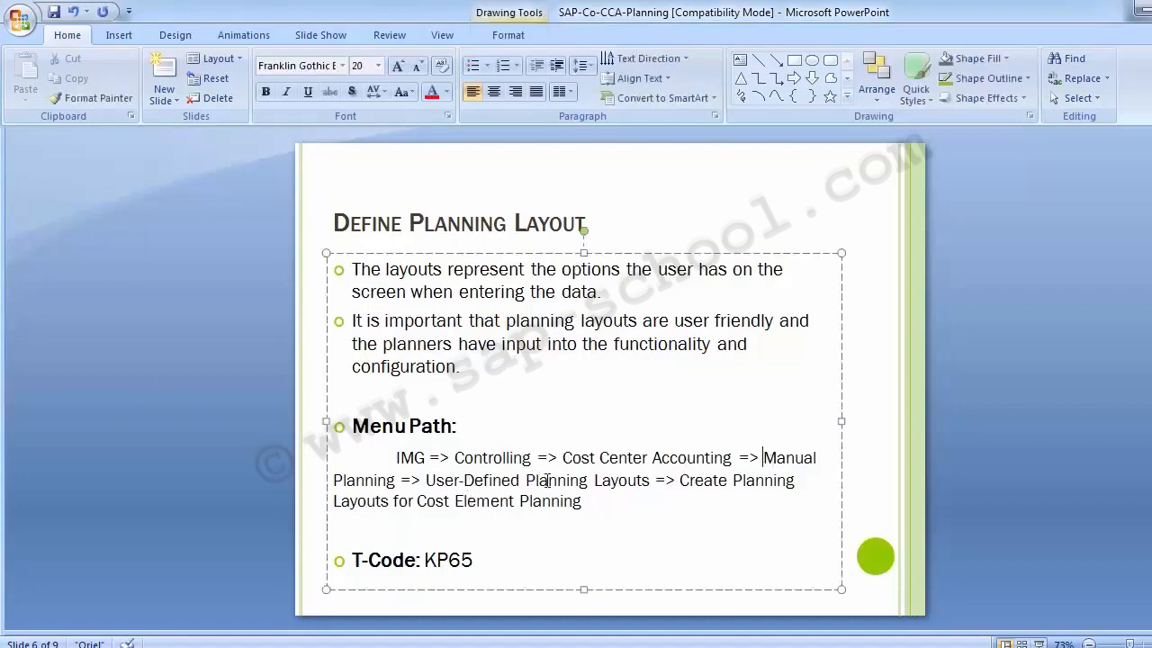
key("alt+Tab")
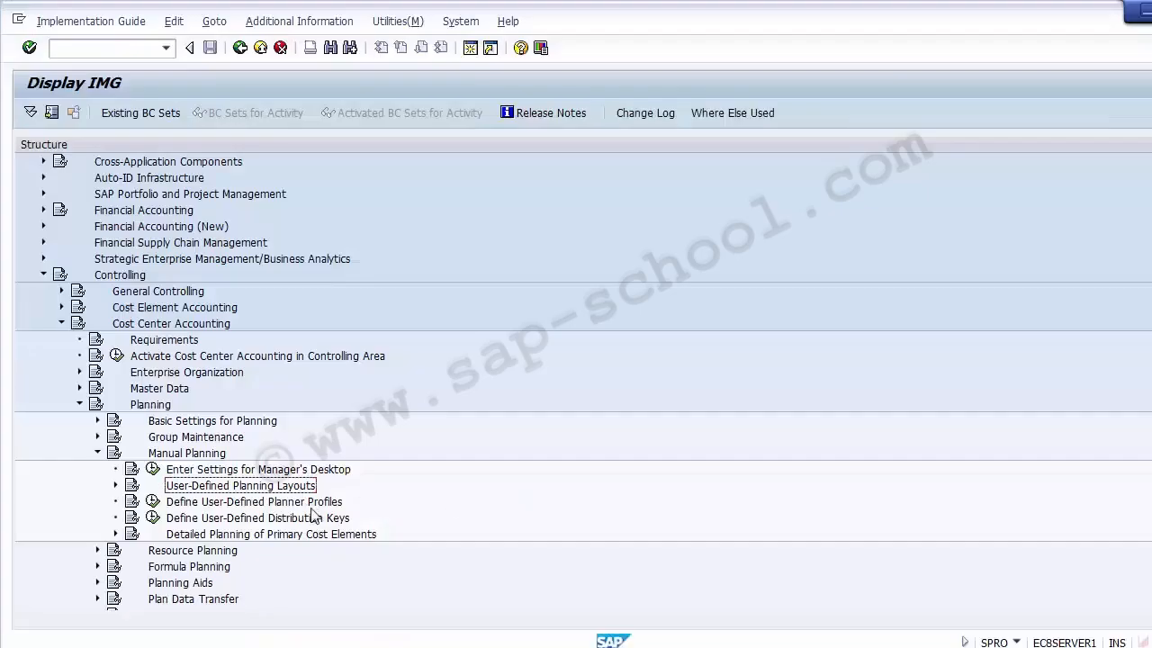
left_click(115, 486)
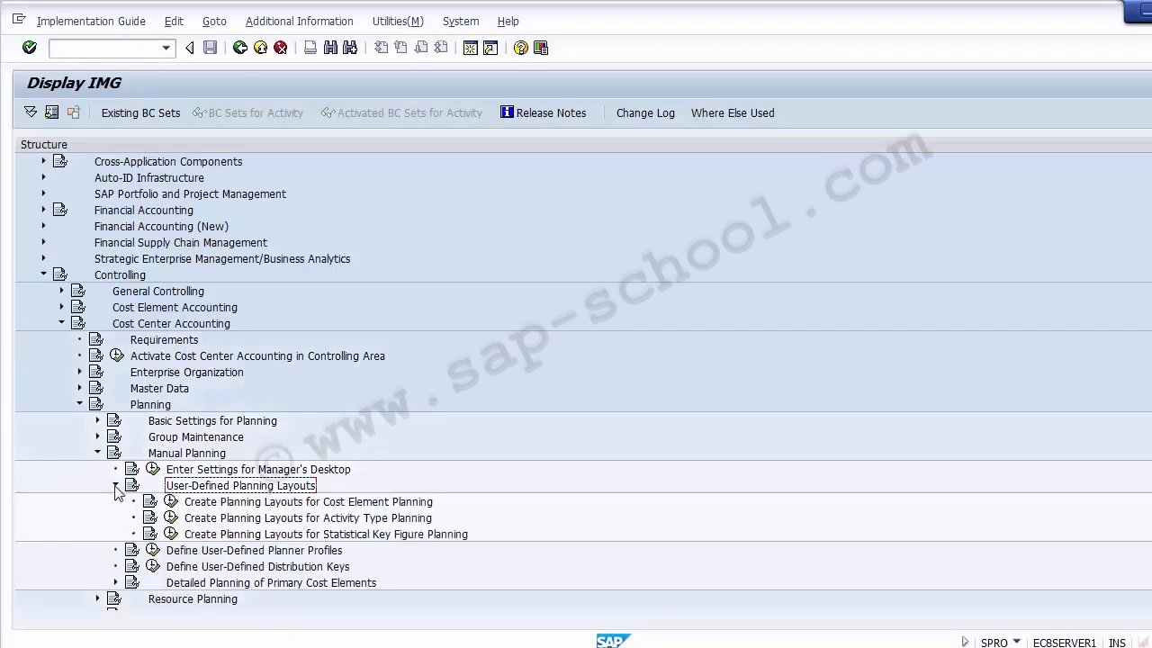
Examine the planning layout activities for cost element, activity type and statistical key figure planning.
left_click(379, 501)
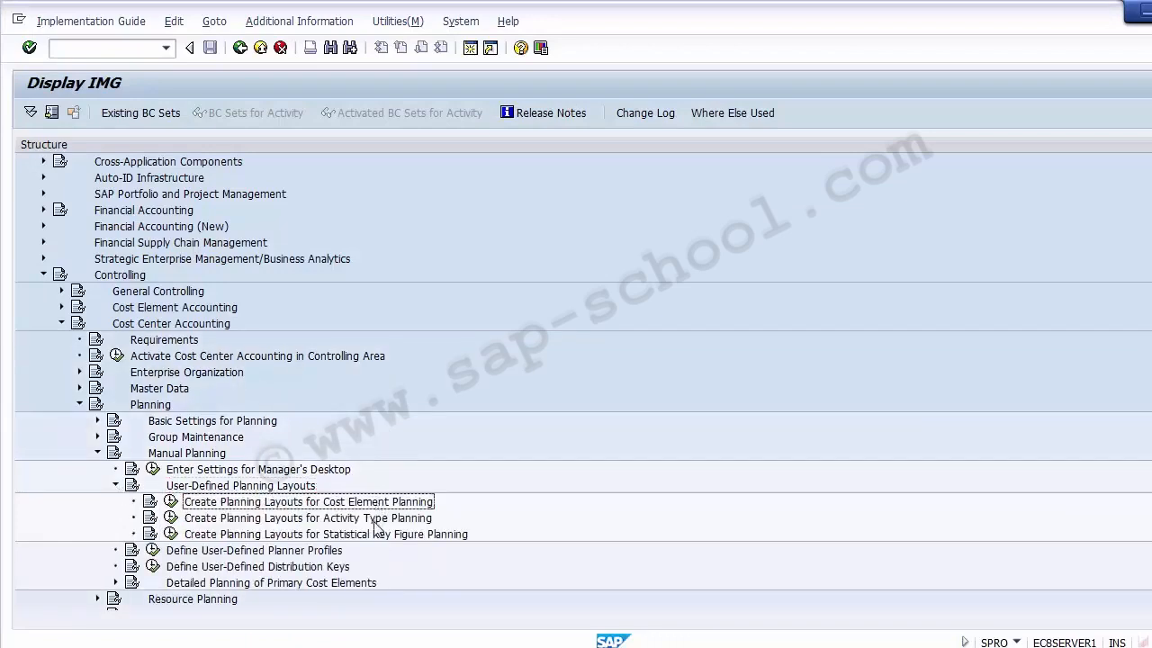
left_click(376, 519)
left_click(376, 533)
left_click(369, 505)
left_click(374, 517)
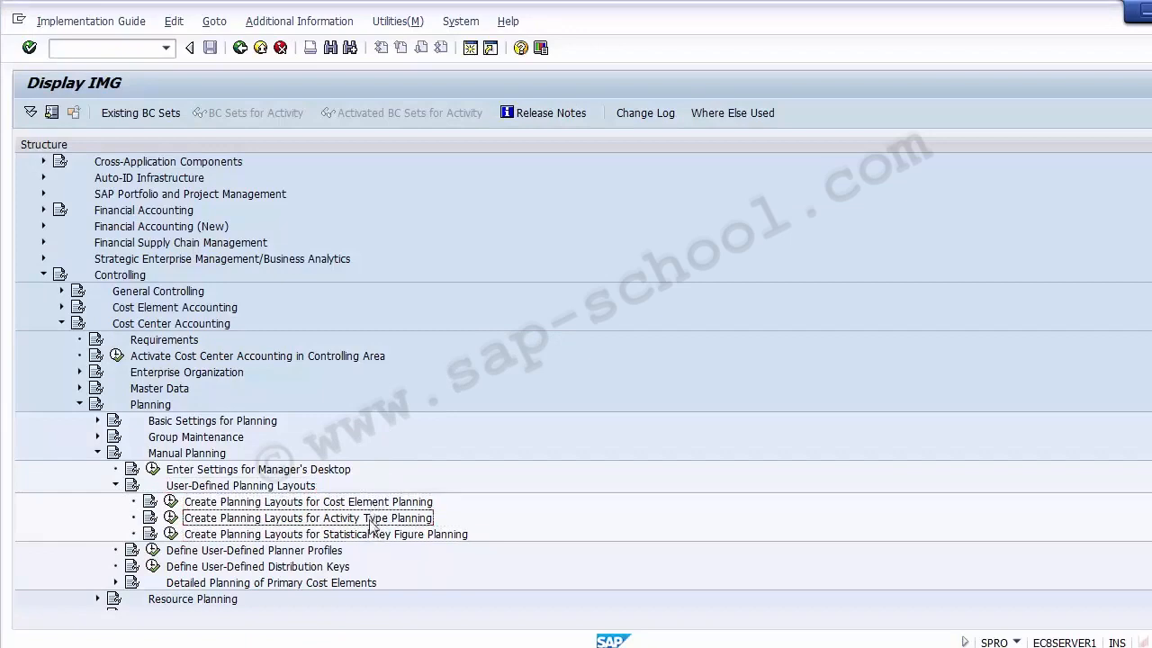
left_click(374, 534)
left_click(367, 503)
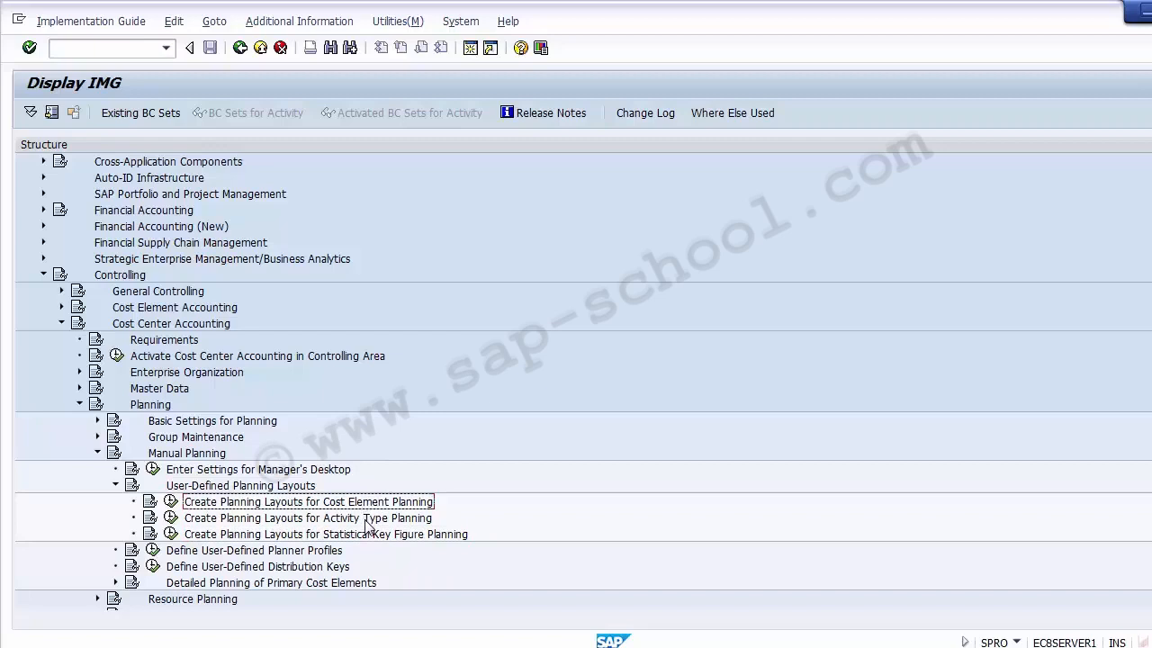
left_click(368, 520)
left_click(363, 535)
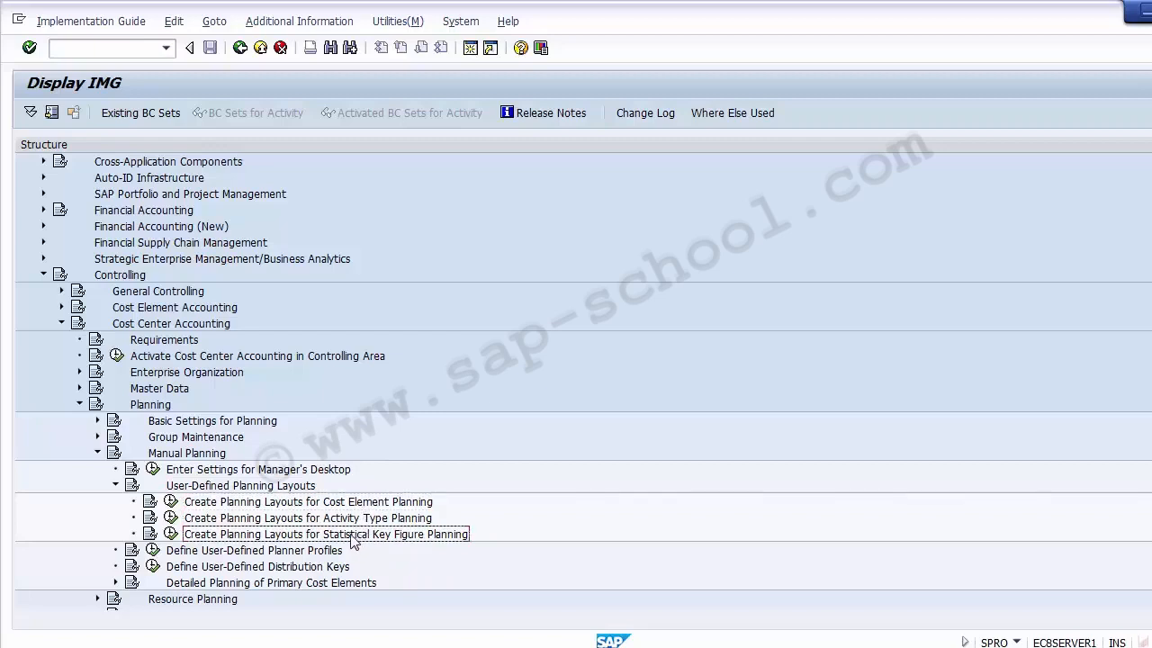
left_click(321, 506)
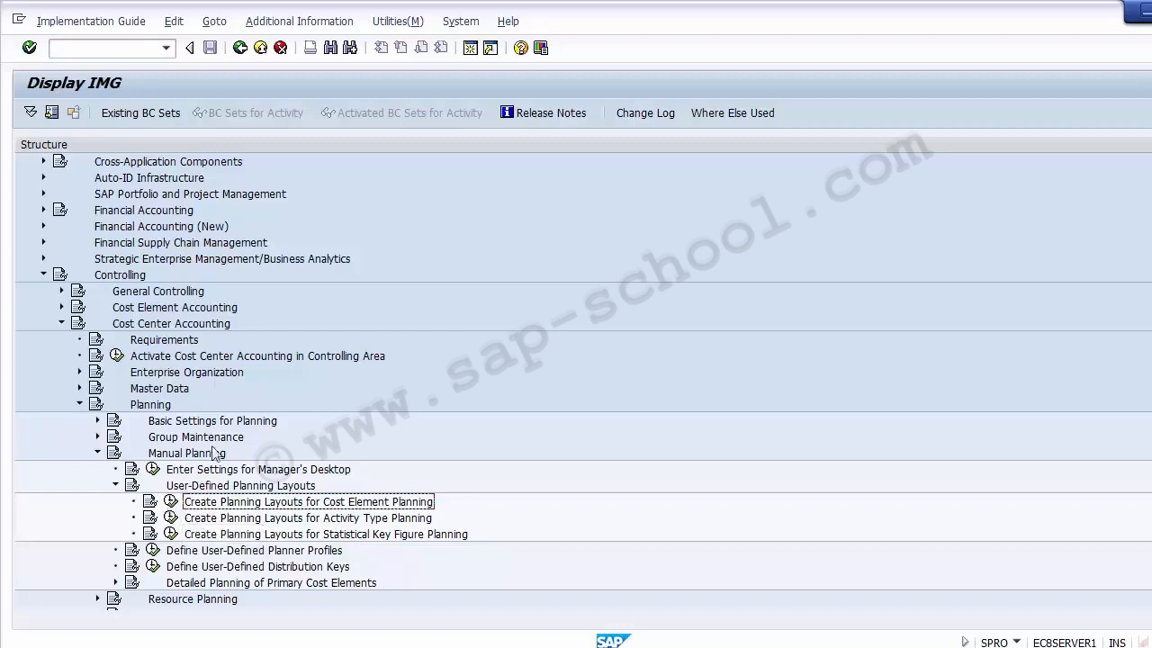
View the initial screen of Create planning layout for cost planning, and return to the list of activities.
left_click(171, 502)
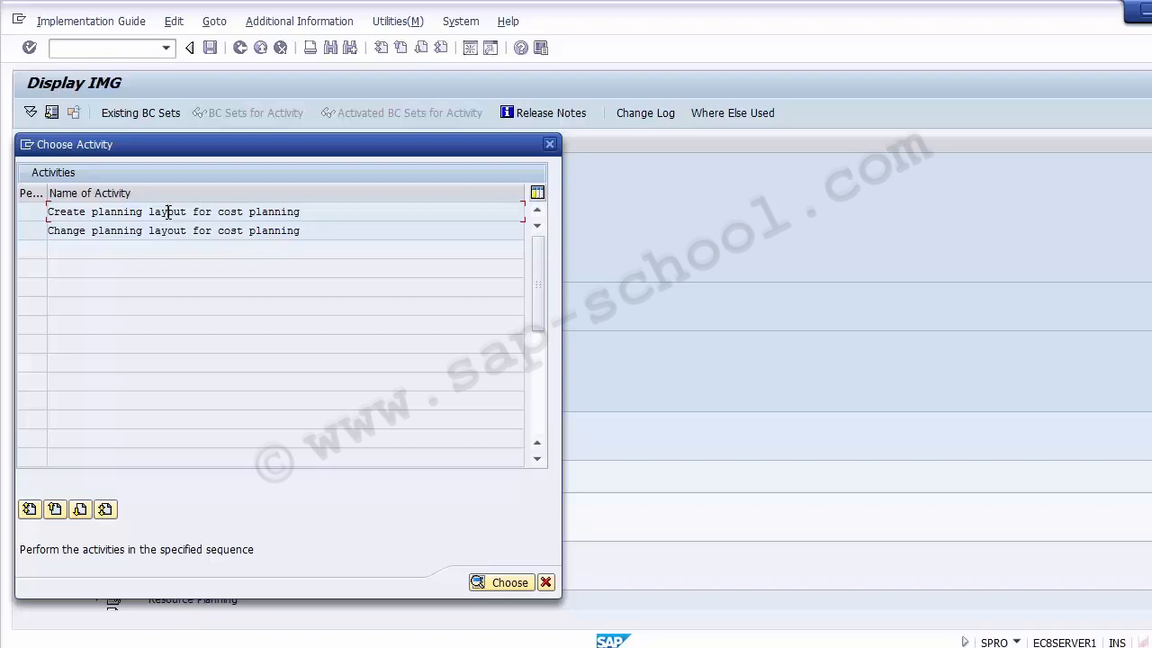
double_click(168, 212)
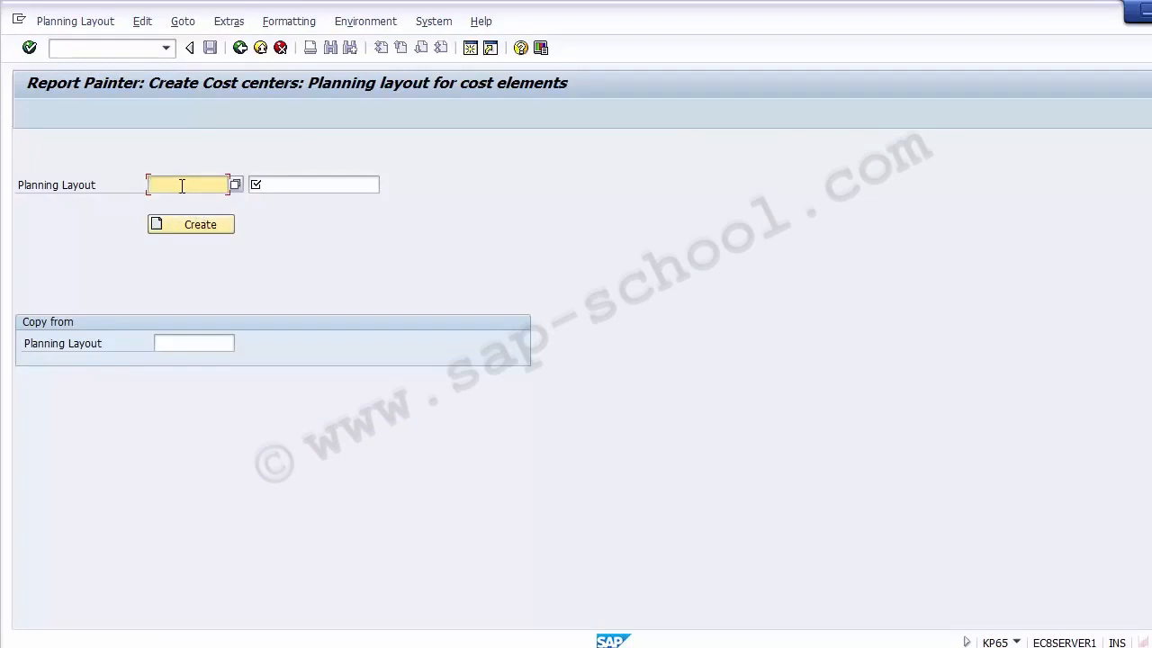
left_click(280, 48)
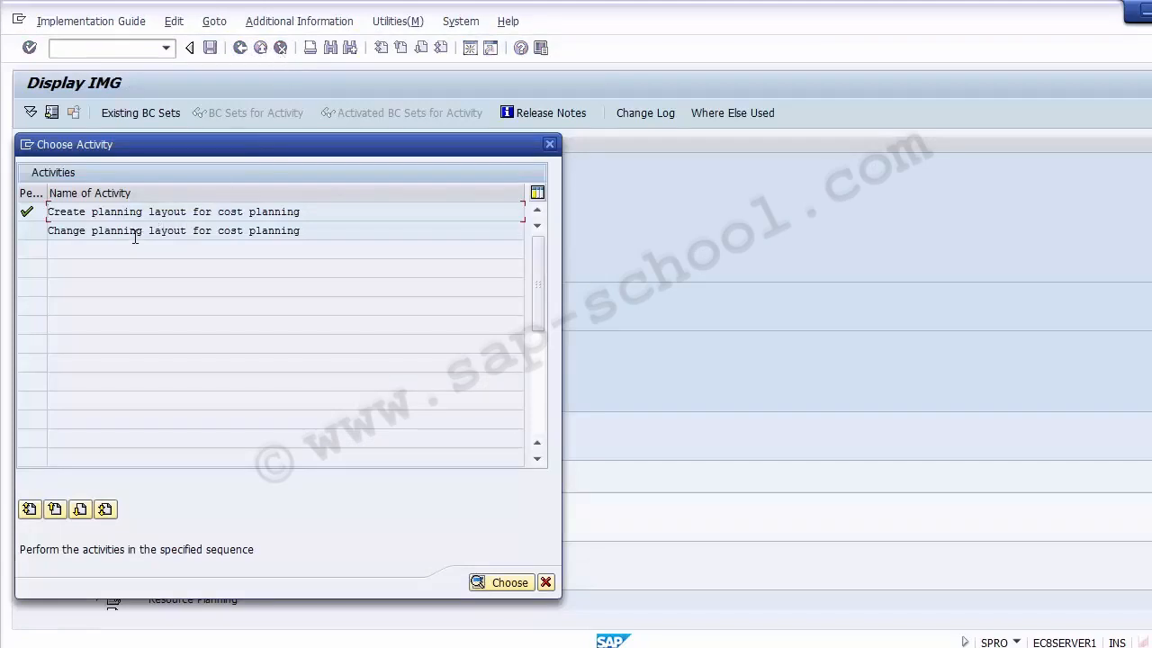
Open Change planning layout for cost planning and examine the existing layouts, such as 1-101, 1-102, 1-102P and 1-156.
left_click(134, 233)
double_click(127, 232)
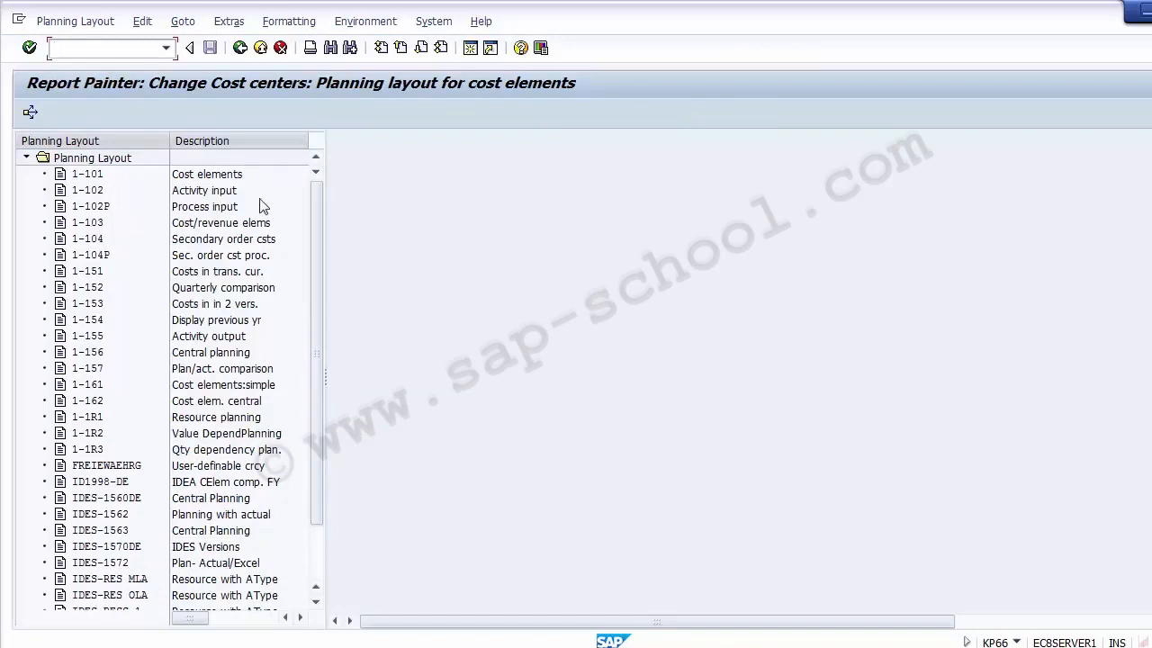
mouse_move(318, 278)
left_mouse_down()
mouse_move(319, 519)
mouse_move(321, 298)
left_mouse_up()
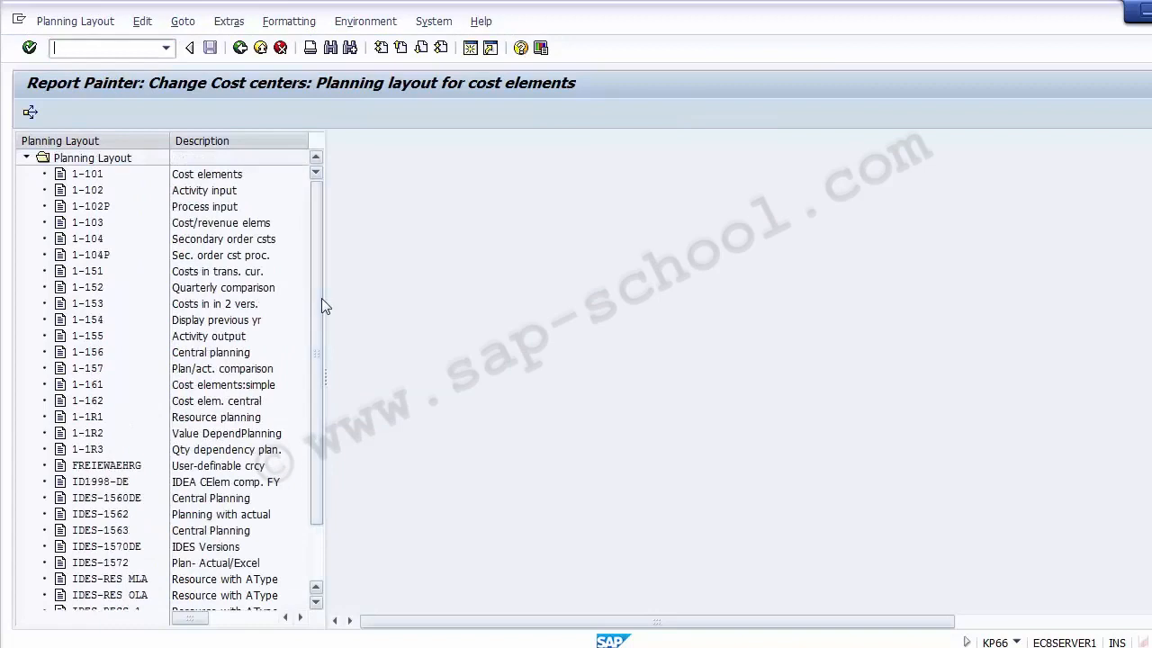
left_click(216, 178)
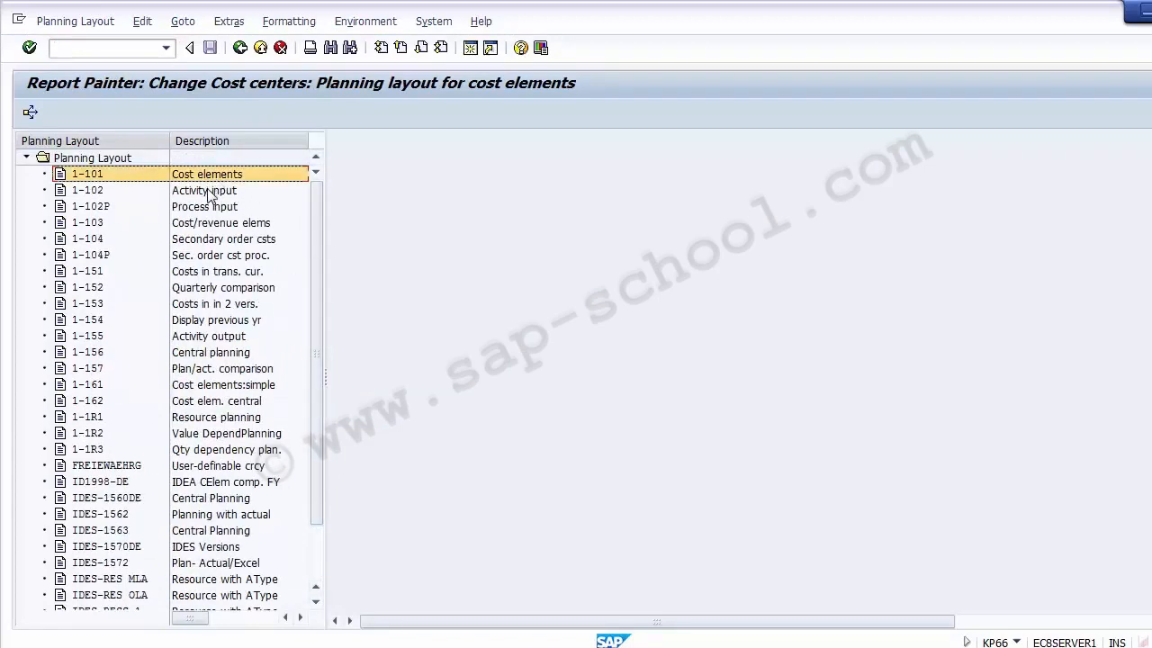
left_click(210, 192)
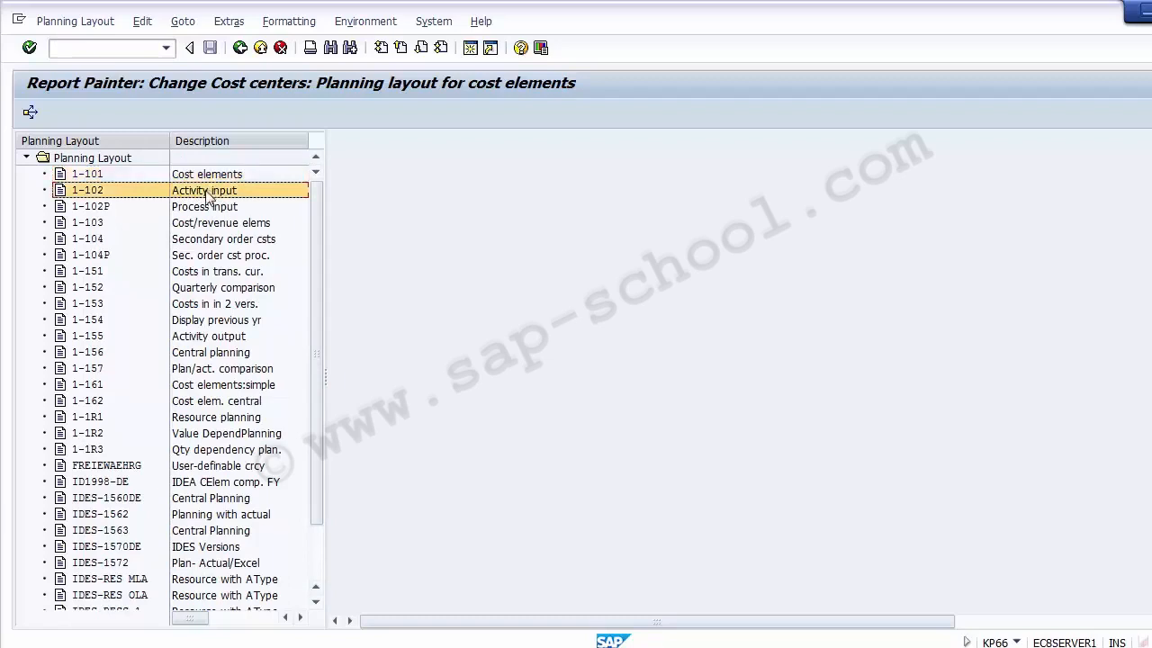
left_click(203, 209)
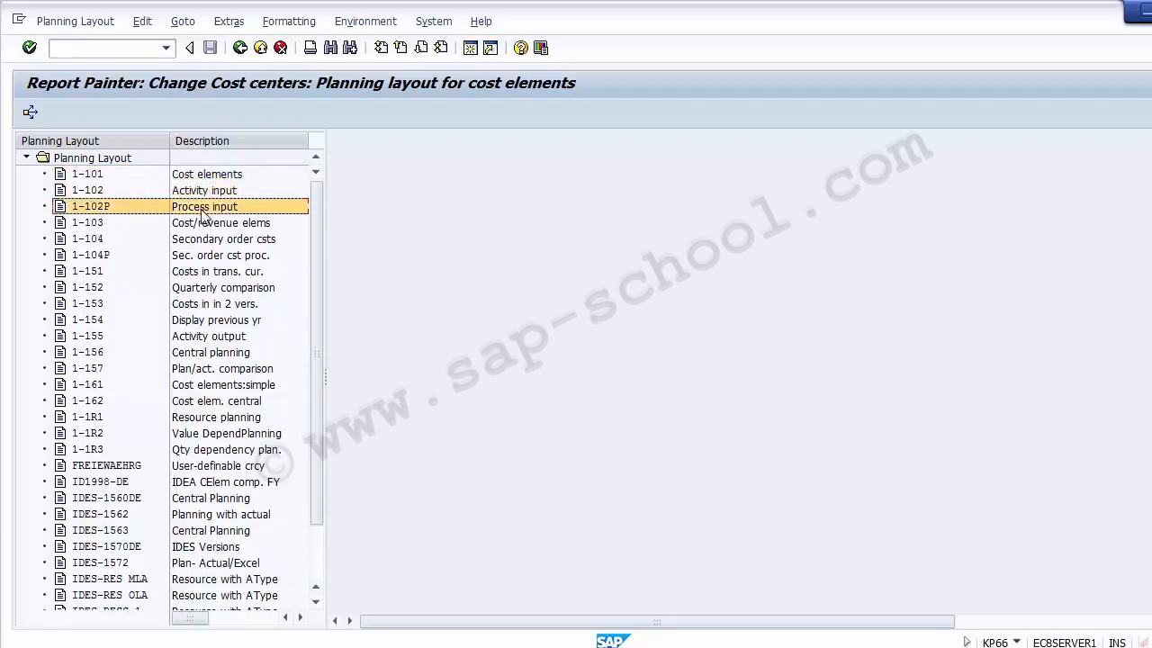
left_click(212, 354)
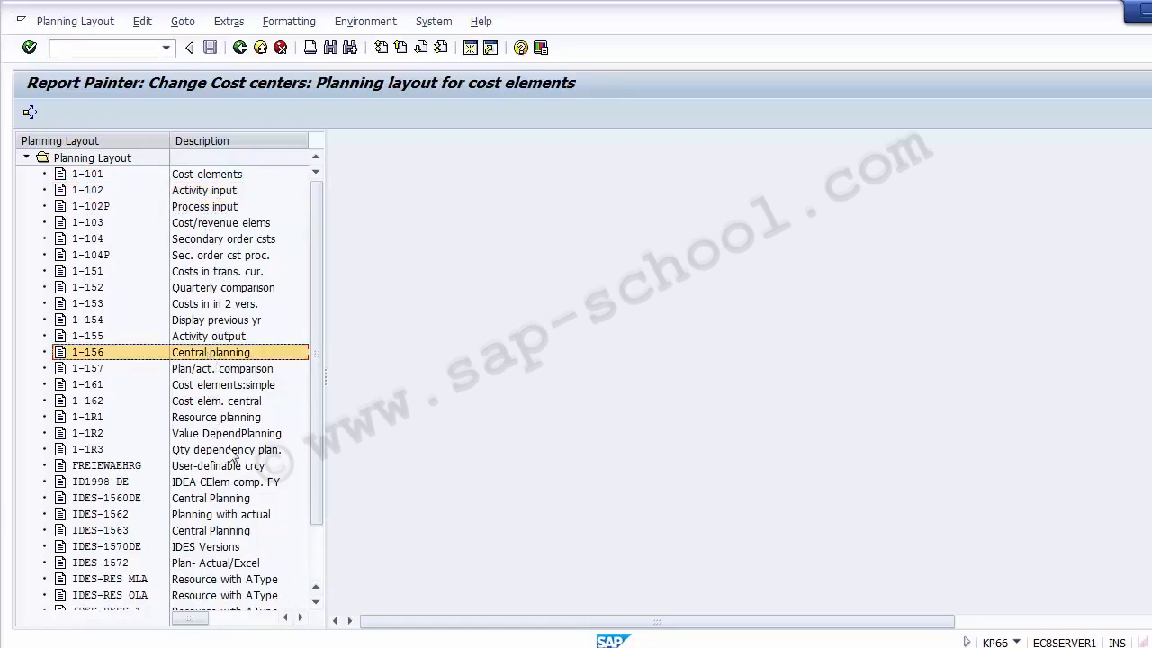
left_click(314, 567)
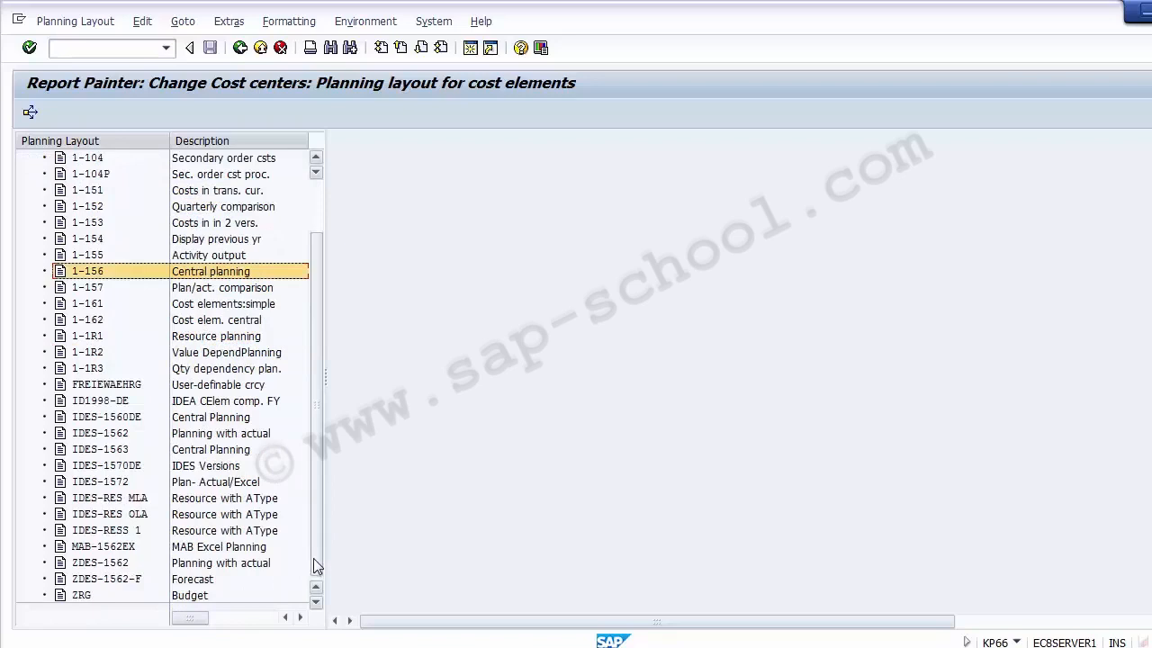
left_click_drag(316, 565, 311, 404)
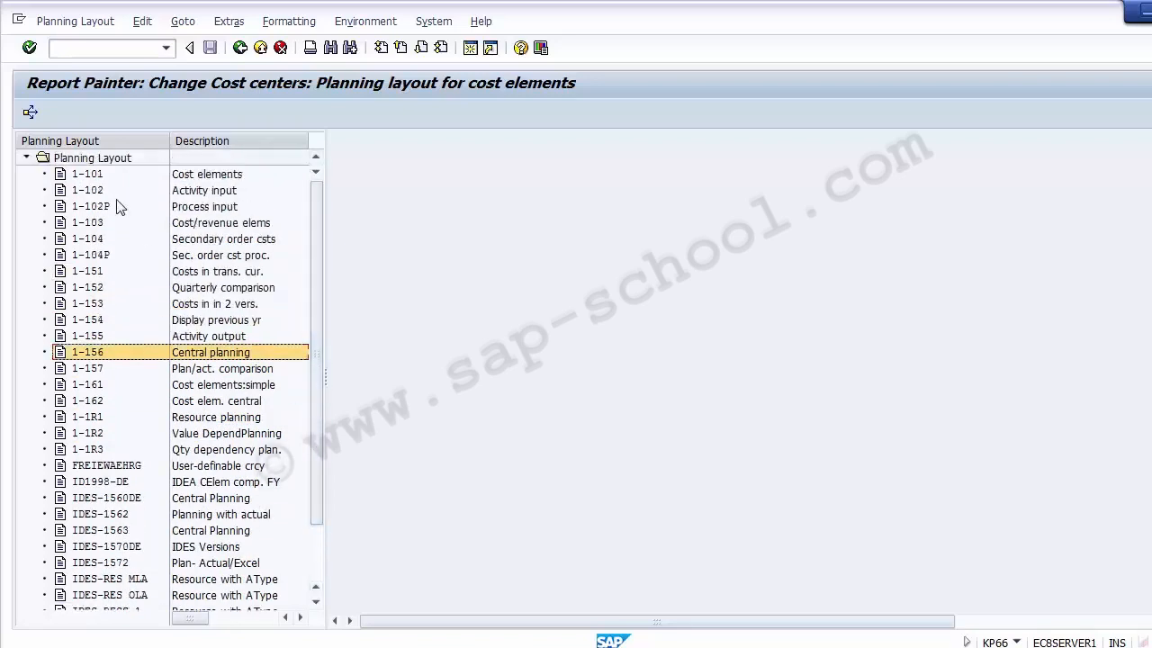
Try to open the standard planning layout 1-101 (Cost elements) for changing, and return to the list of activities.
left_click(90, 173)
left_click(64, 22)
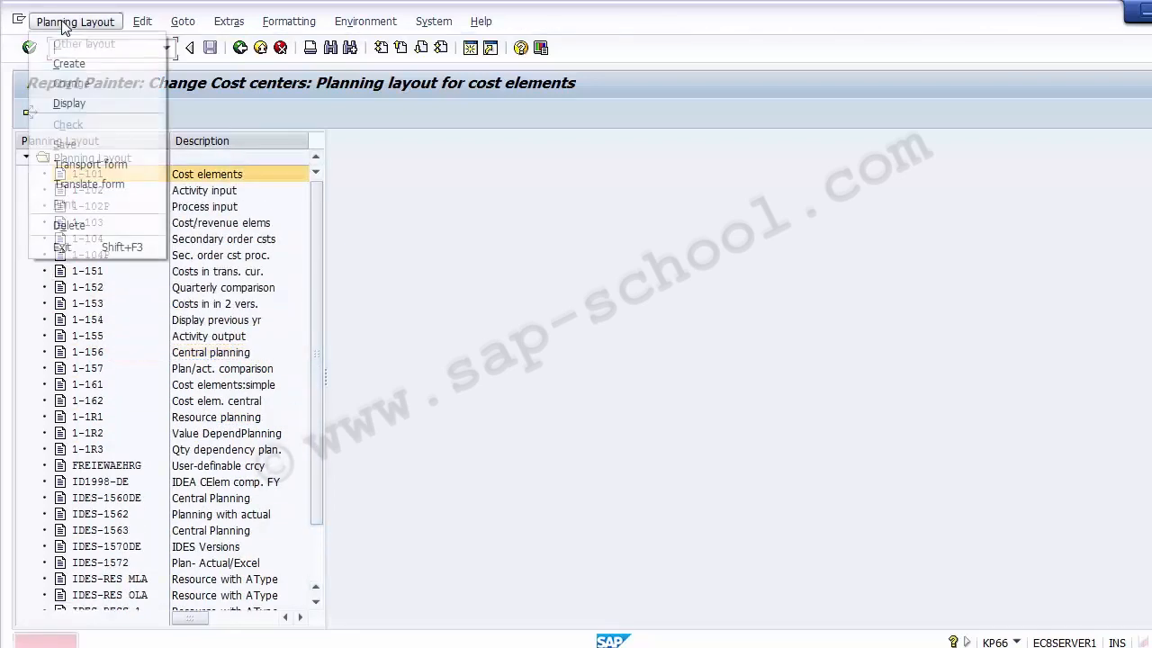
left_click(431, 339)
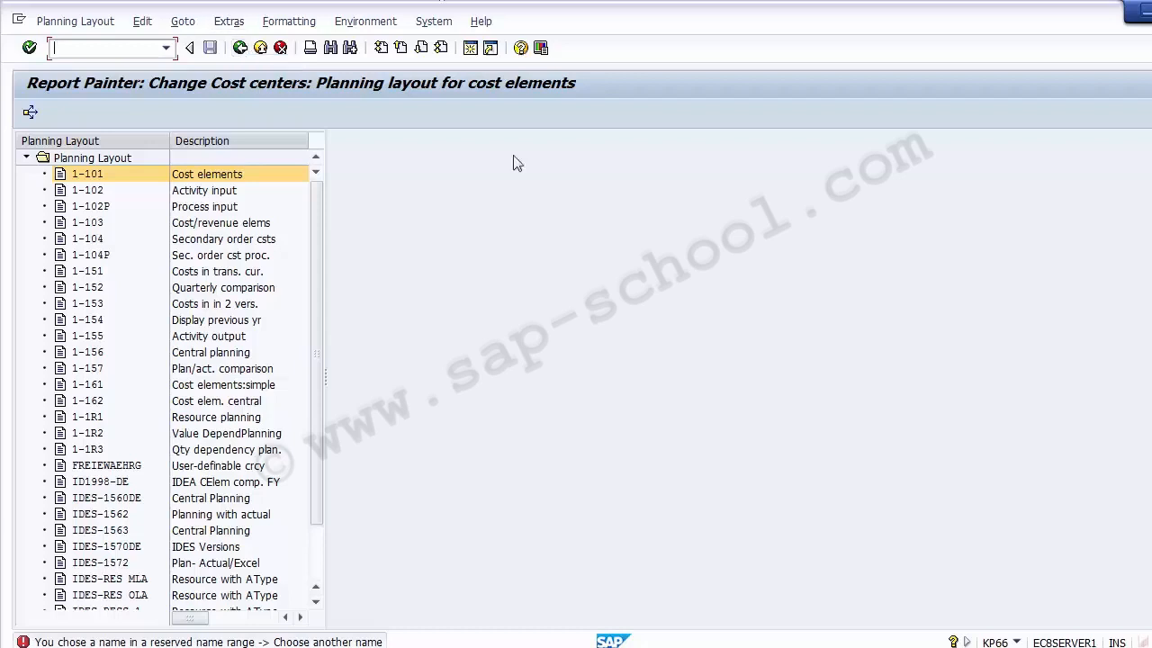
left_click(239, 48)
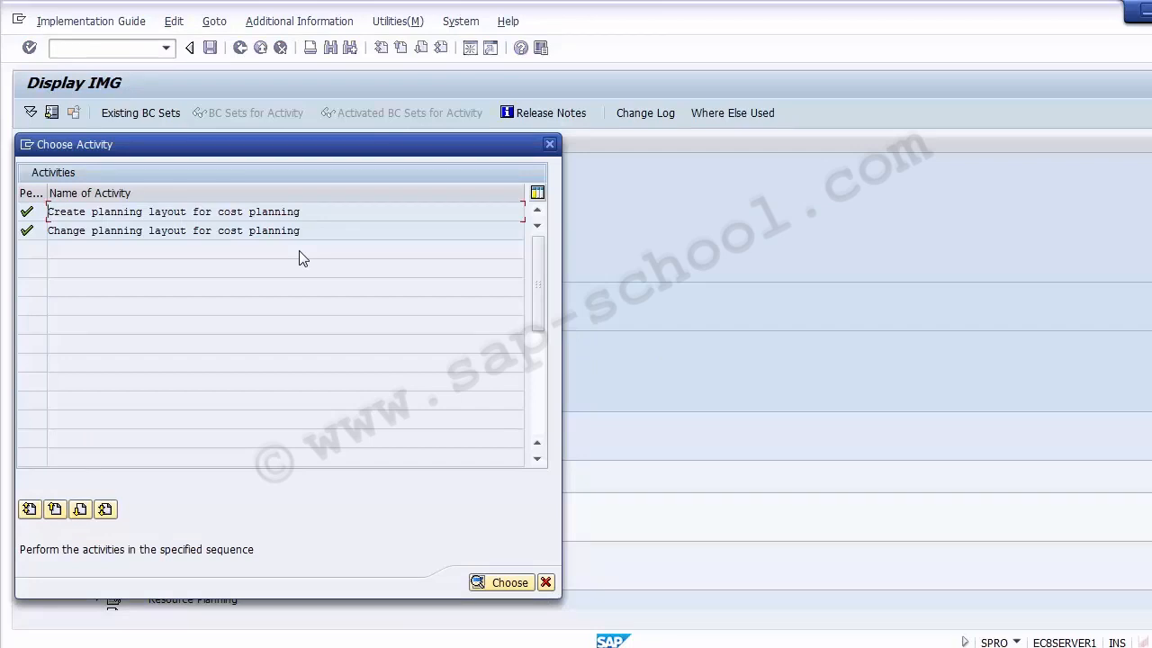
Open Create planning layout for cost planning and name the new planning layout Z-101.
double_click(253, 211)
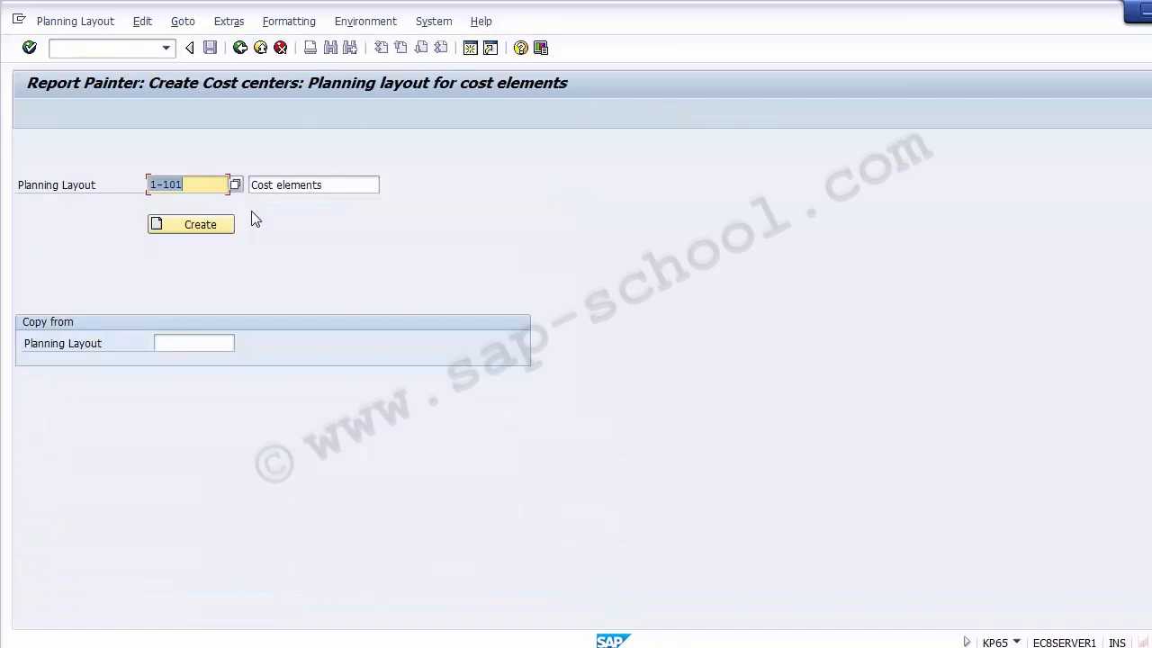
left_click(212, 185)
type("Z")
key("Delete")
Set the description of planning layout Z-101 to "Cost elemnt Planning".
left_click(329, 187)
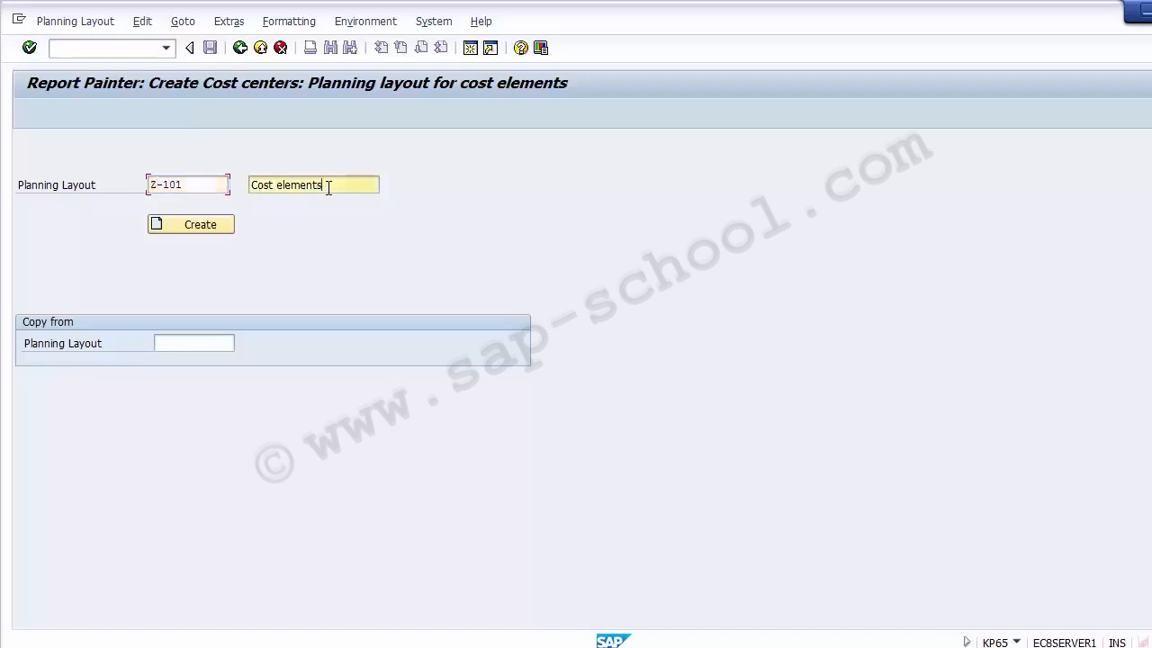
type("Planni")
left_click(322, 185)
key("BackSpace")
left_click(304, 185)
key("BackSpace")
left_click(363, 185)
type("ng")
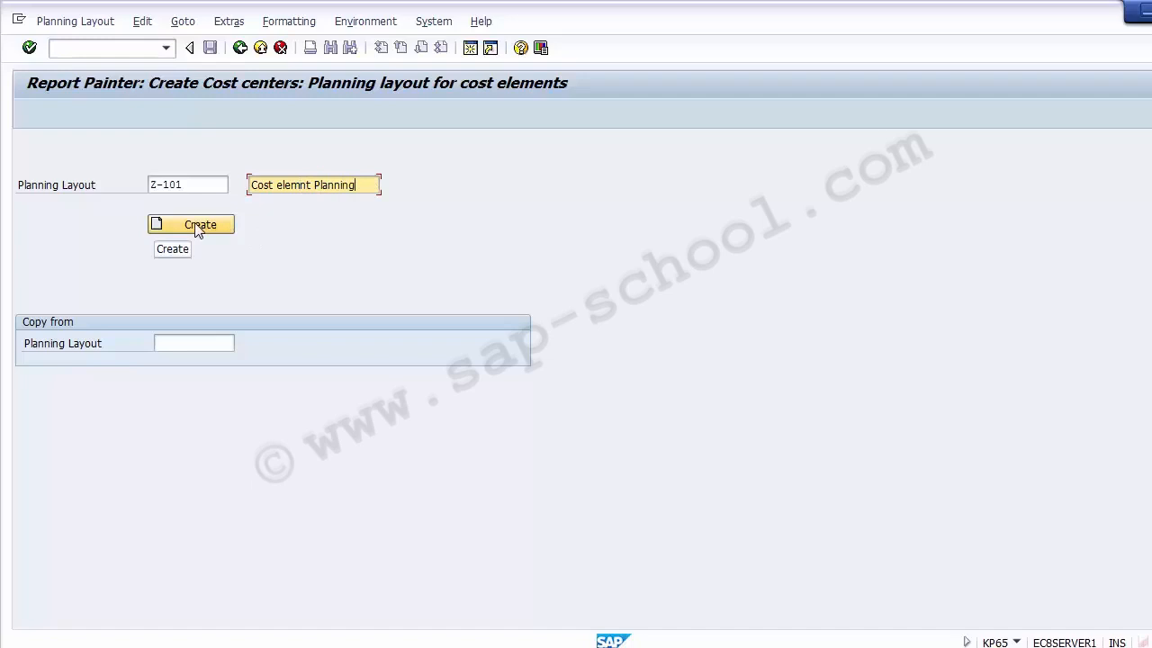
left_click_drag(193, 184, 153, 184)
left_click(369, 185)
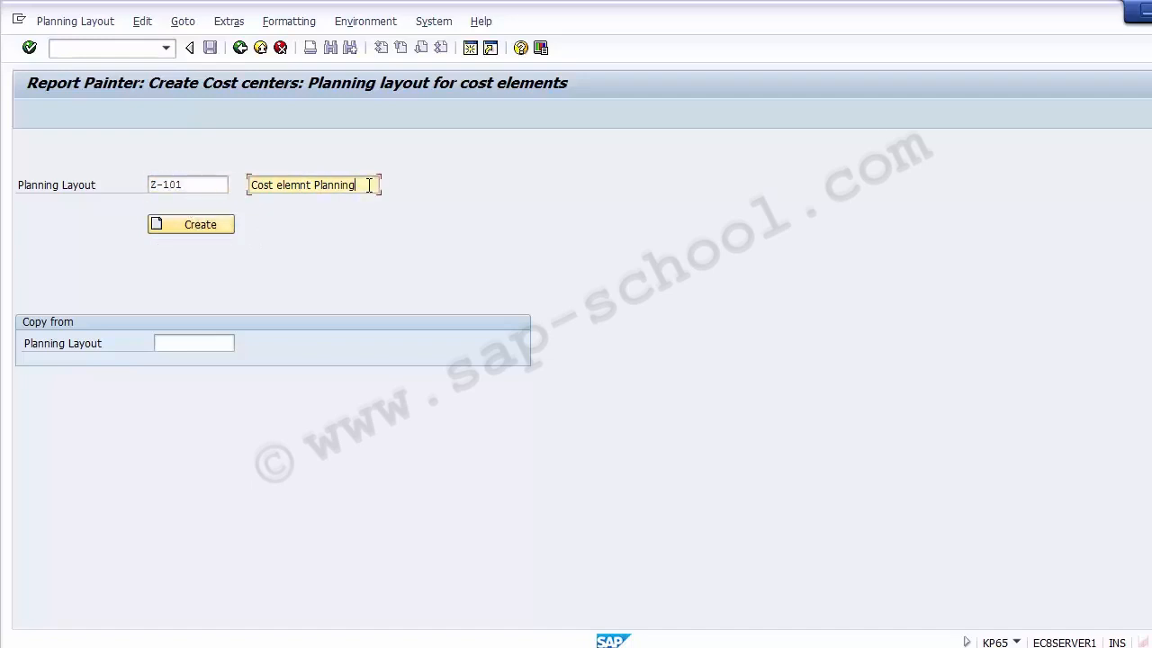
Create planning layout Z-101 and open the definition of its general data selection.
left_click_drag(369, 186, 237, 185)
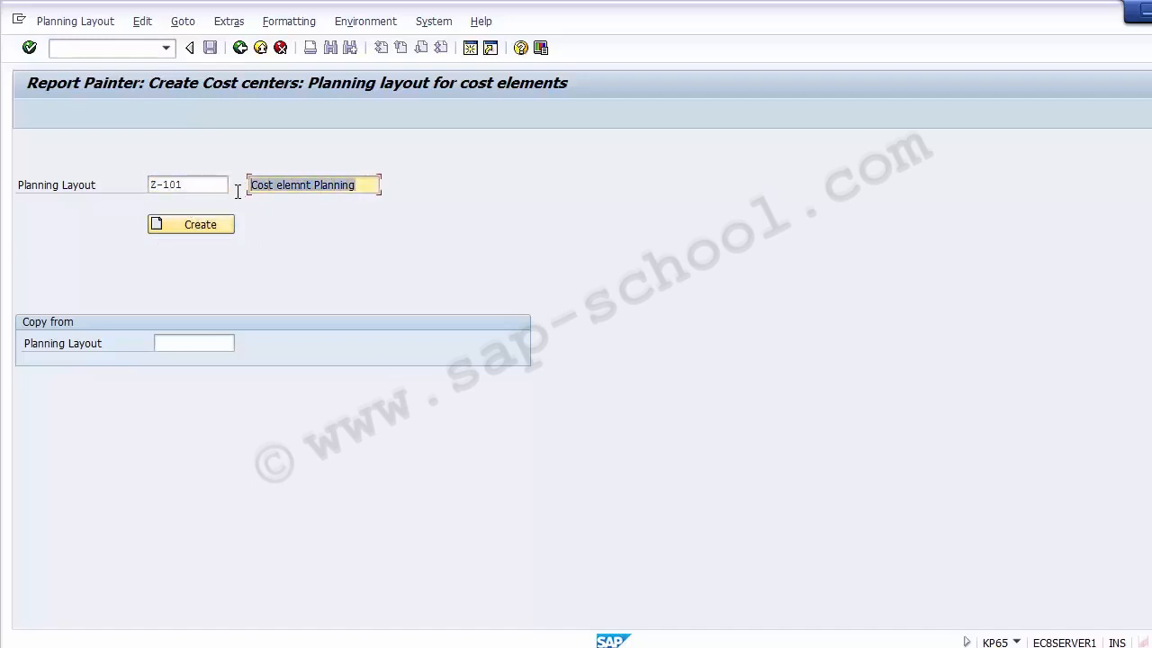
left_click(192, 226)
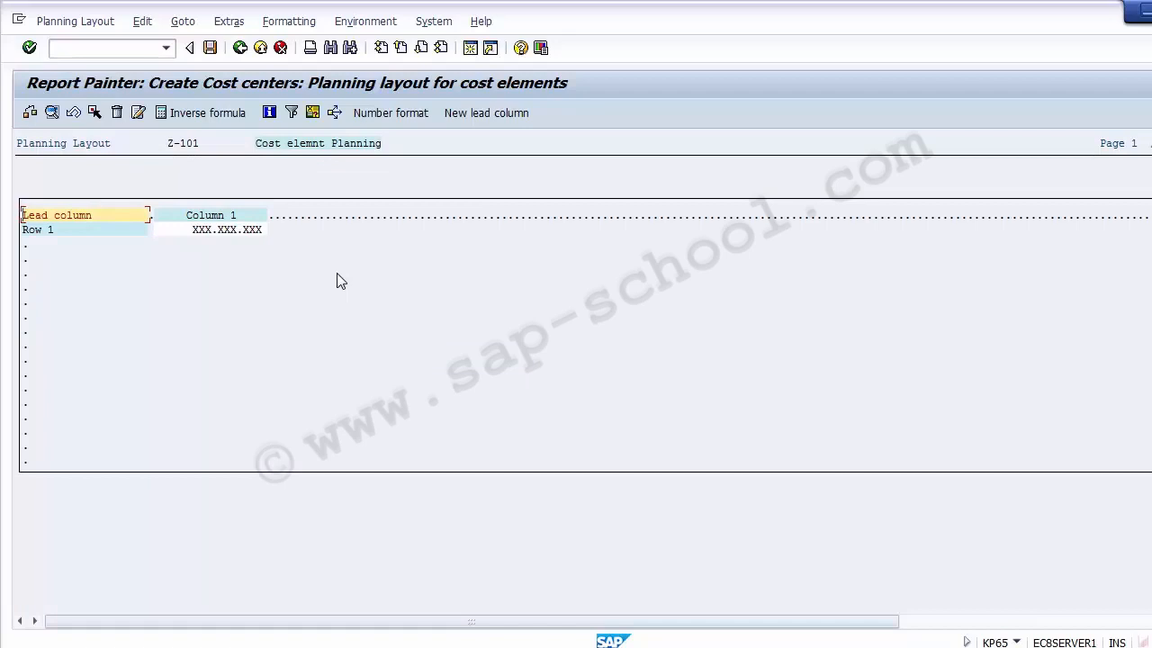
left_click(142, 29)
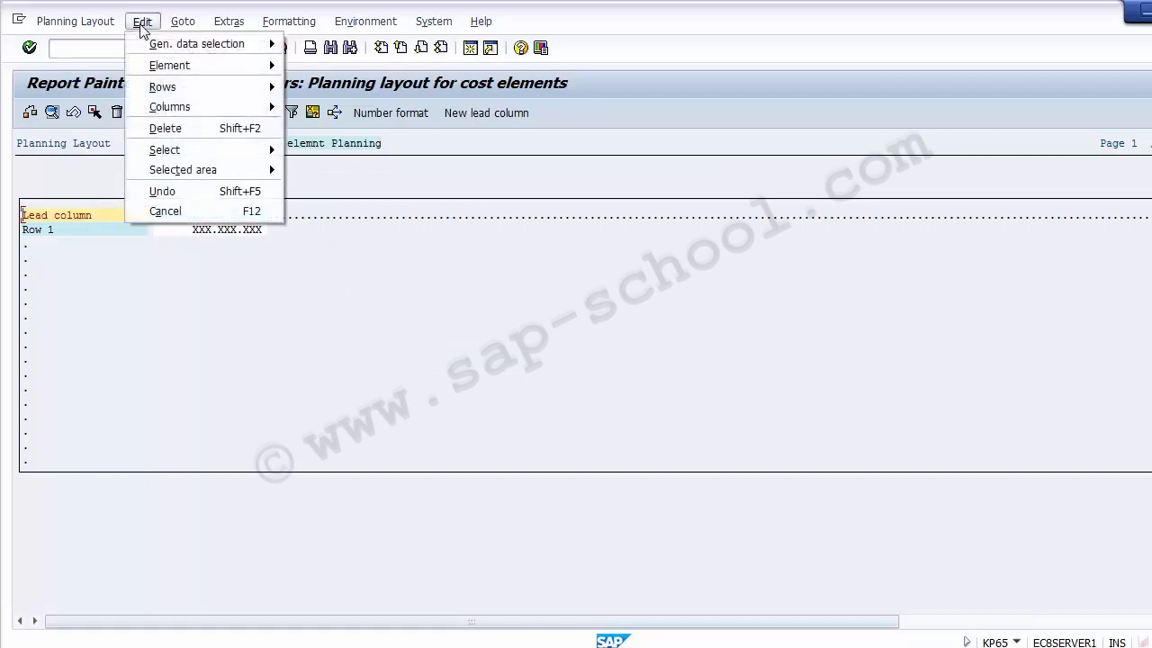
mouse_move(159, 41)
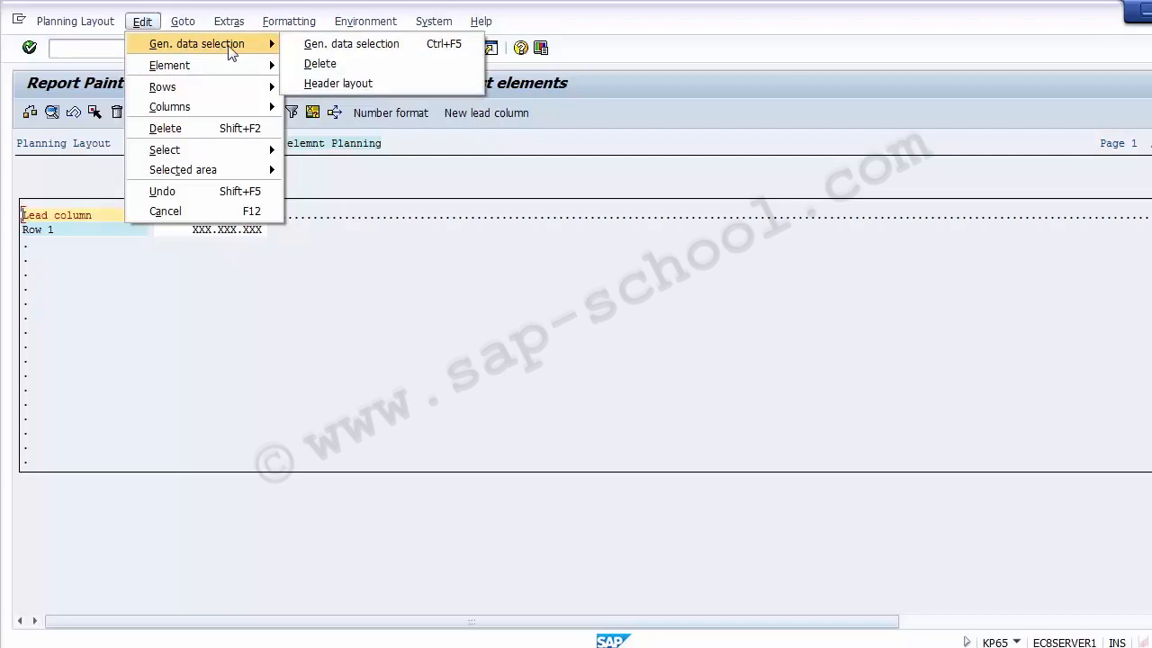
left_click(344, 47)
left_click(143, 20)
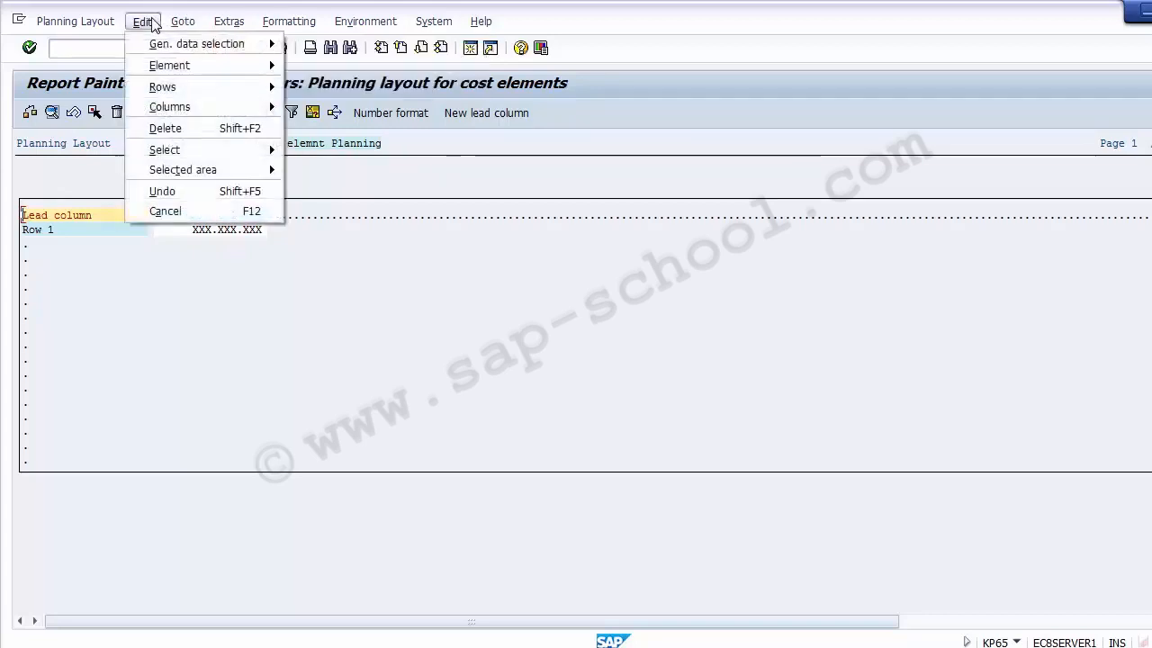
left_click(149, 22)
left_click(144, 22)
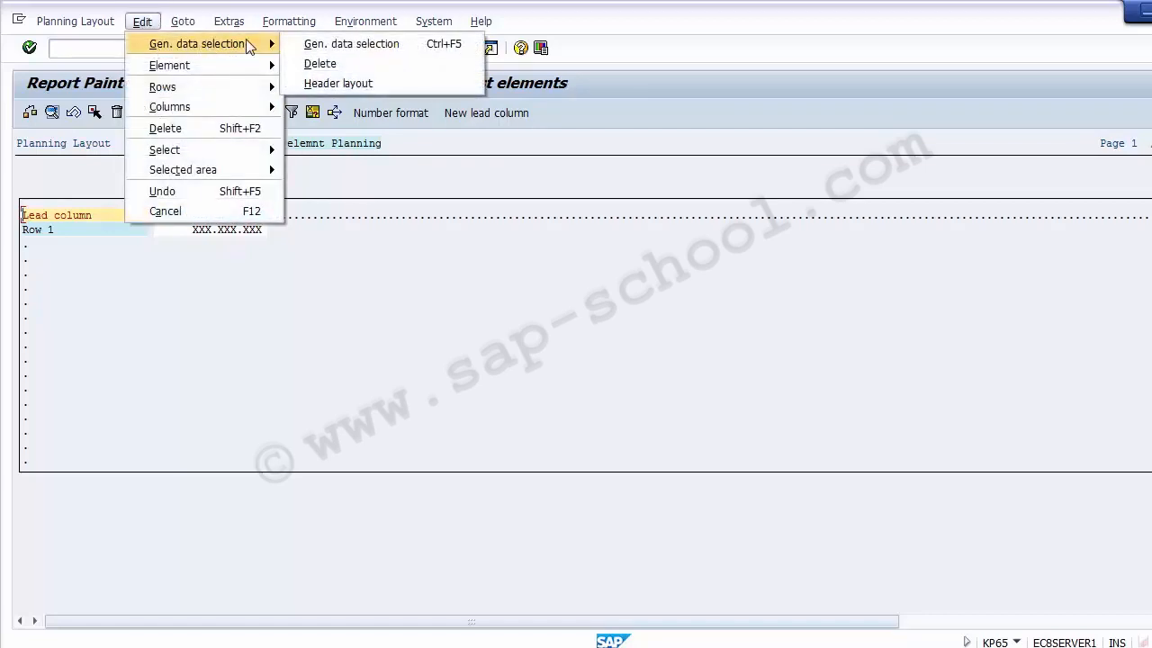
left_click(360, 44)
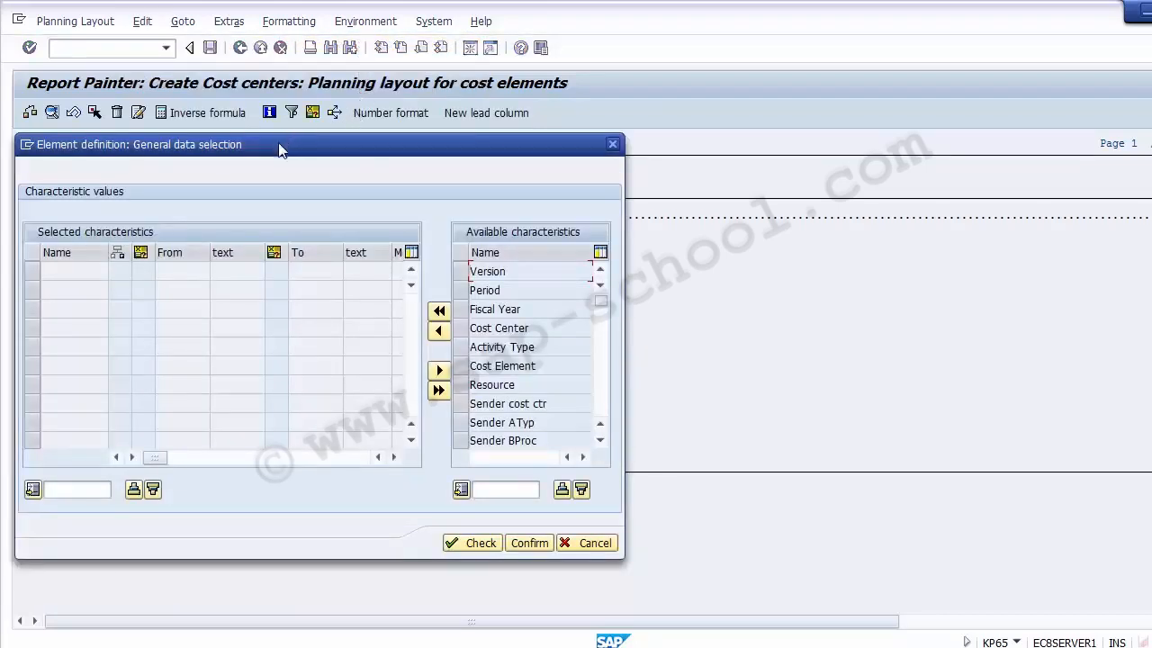
Try marking Version, Period, Fiscal Year and Cost Center as characteristics for the general data selection, and cancel the definition.
left_click_drag(279, 146, 366, 128)
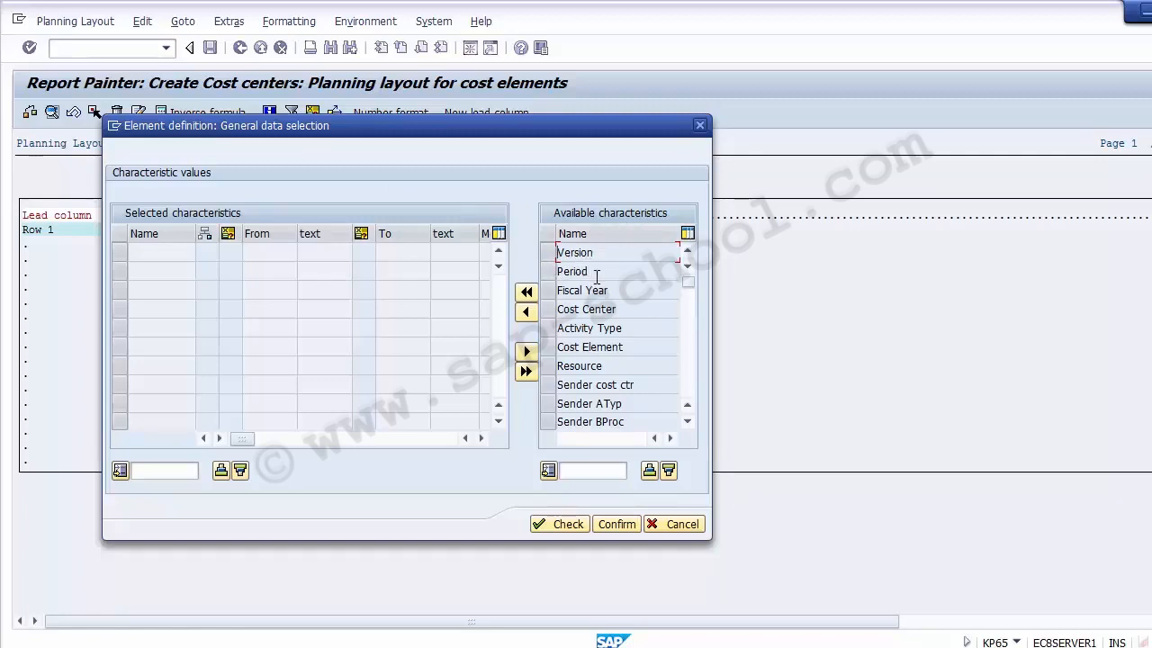
left_click(550, 254)
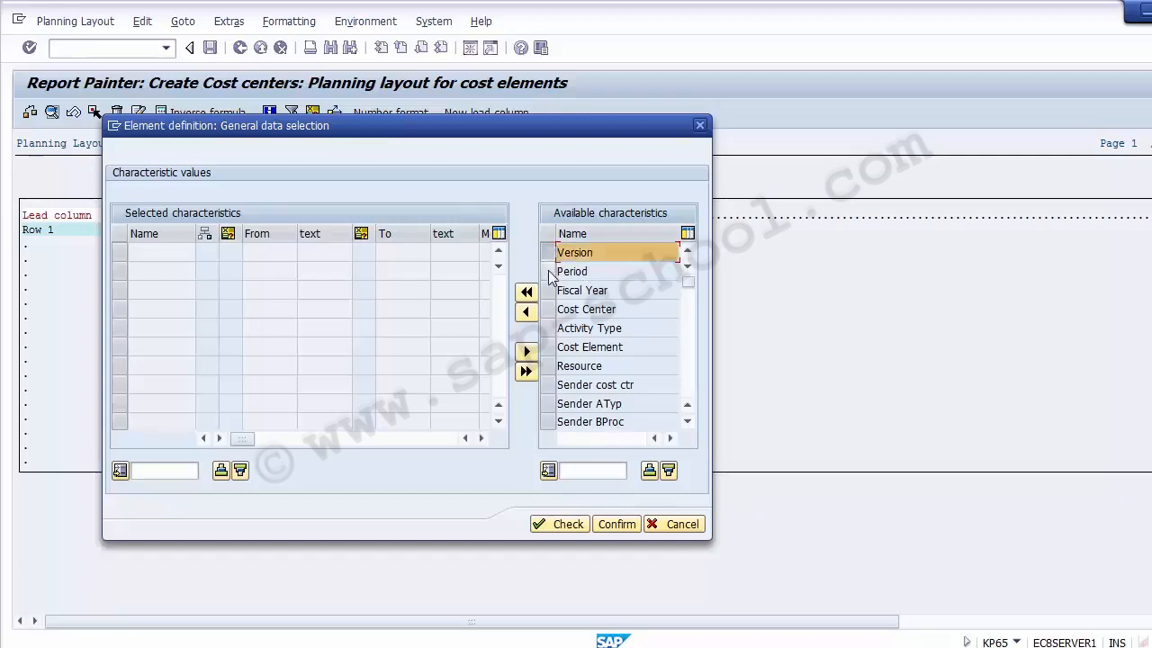
left_click(549, 274, "ctrl")
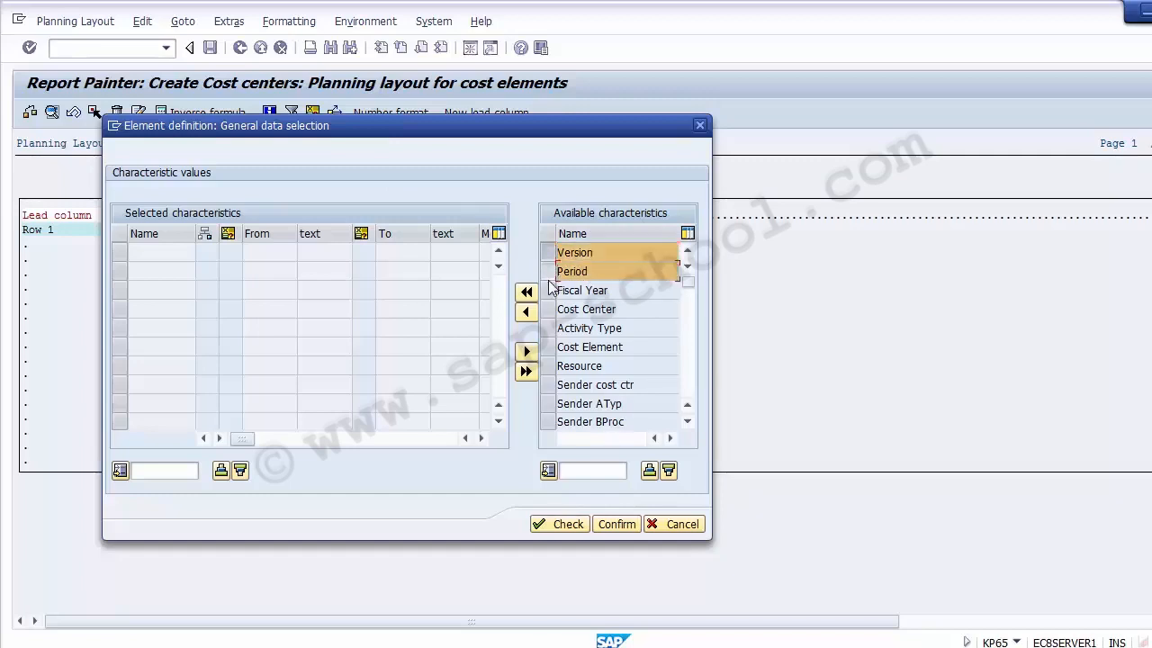
left_click(549, 290, "ctrl")
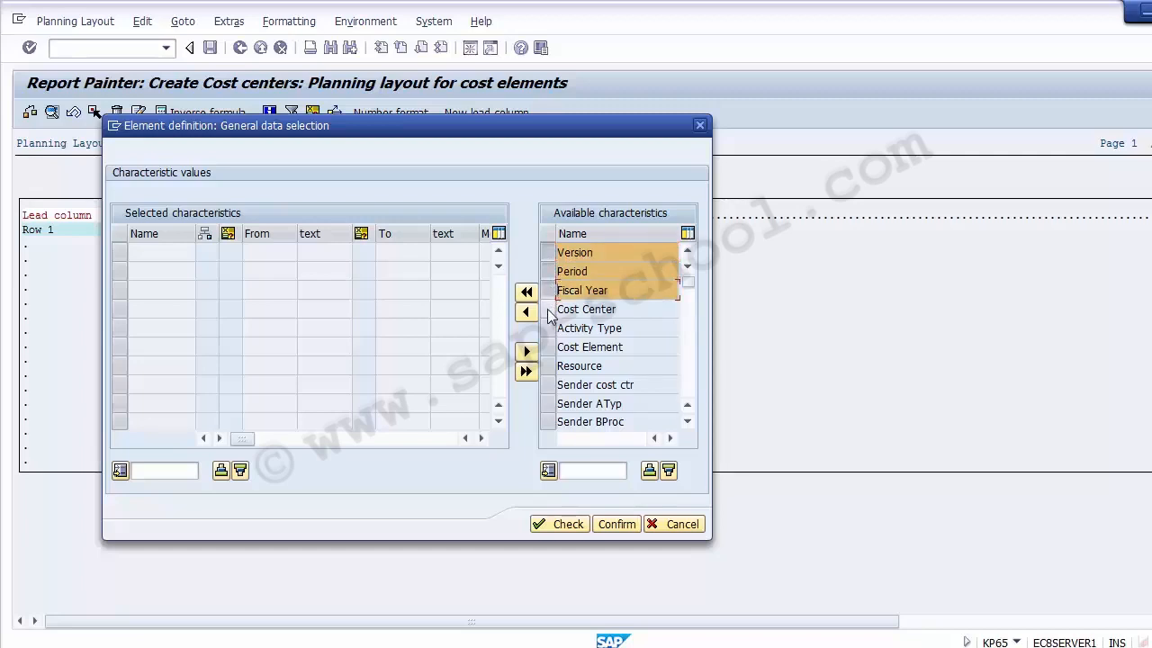
left_click(549, 309, "ctrl")
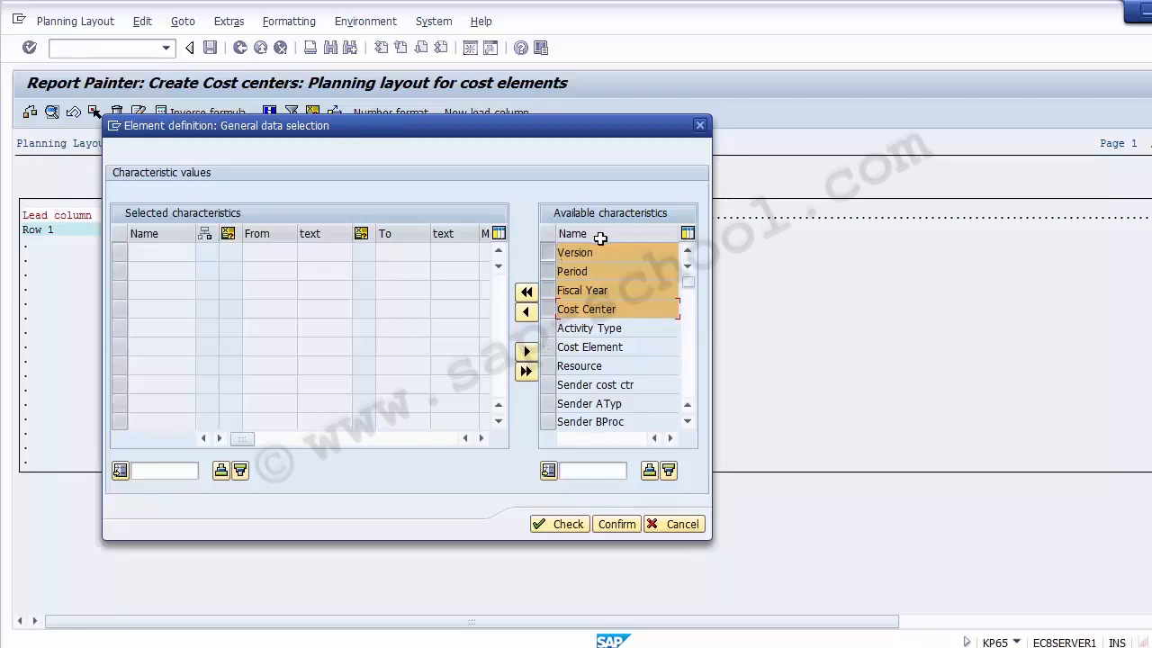
left_click(548, 256)
left_click(549, 275)
left_click(550, 293)
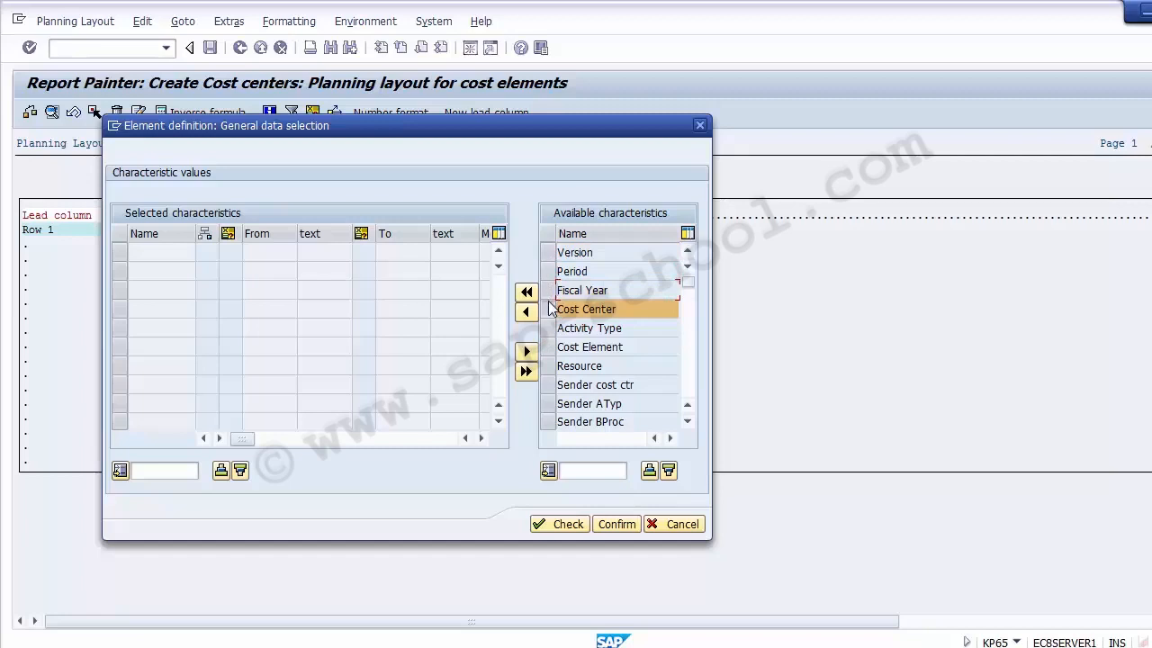
left_click(549, 309)
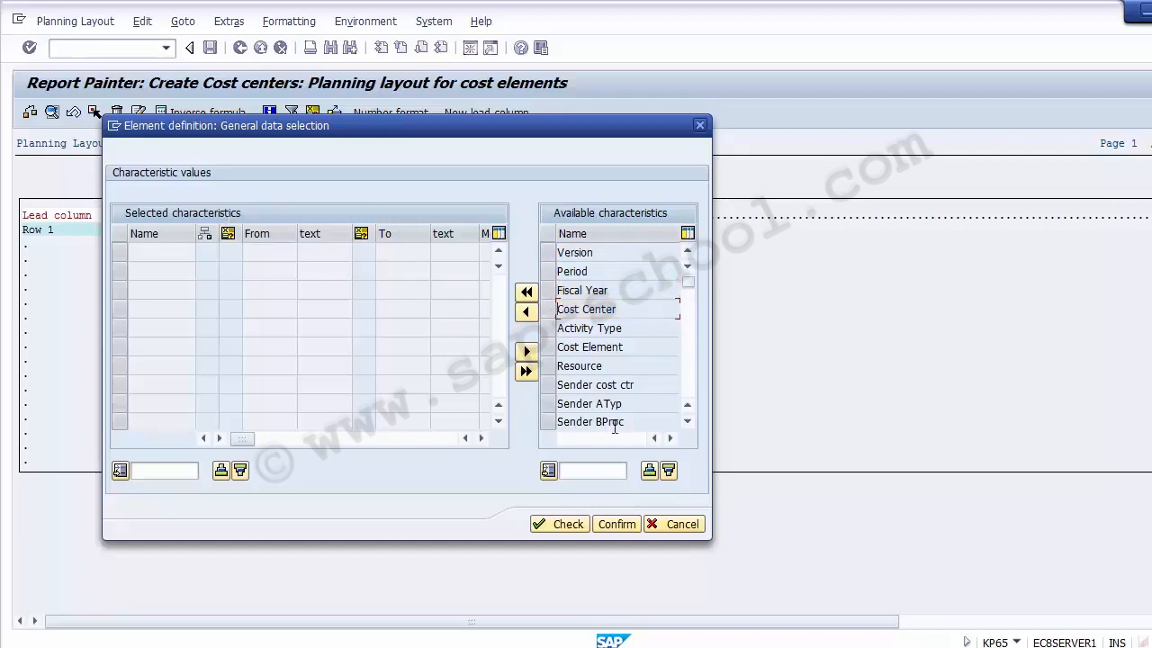
left_click(663, 524)
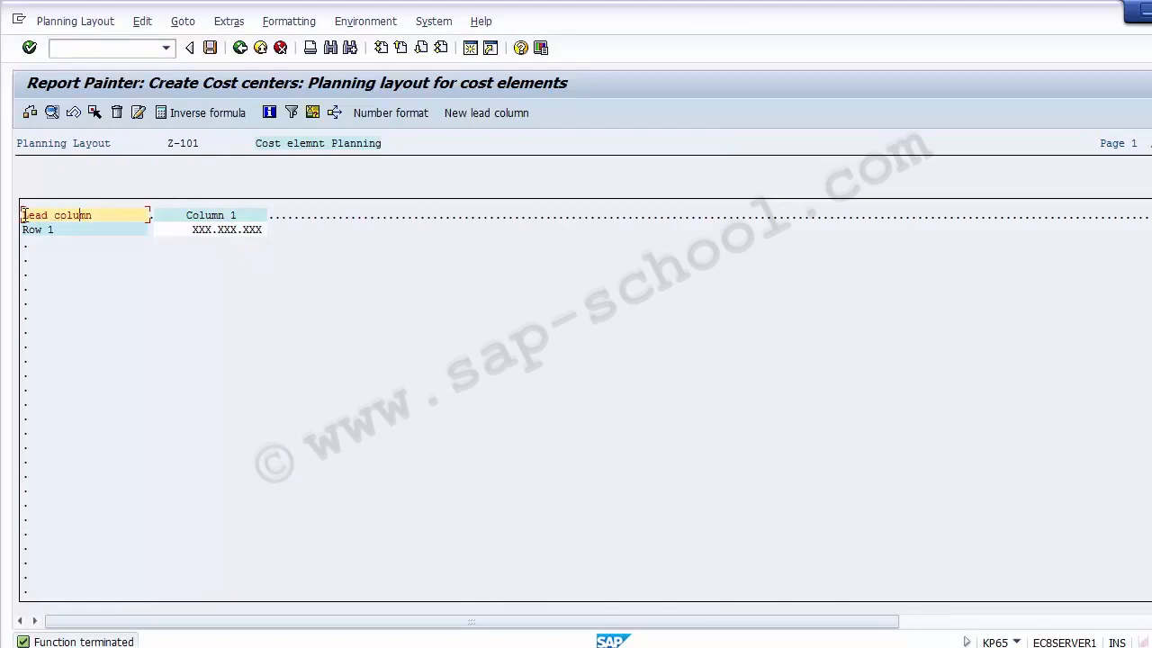
Open the element definition of the lead column and add Cost Element to its selected characteristics.
left_click_drag(22, 215, 121, 221)
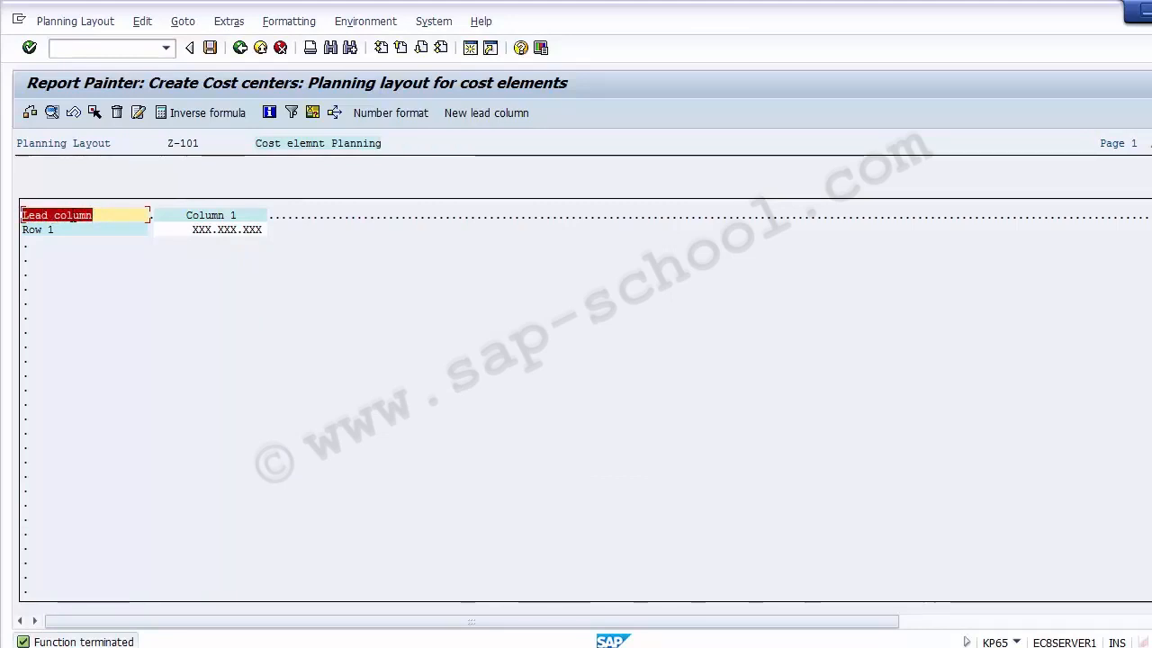
left_click(73, 216)
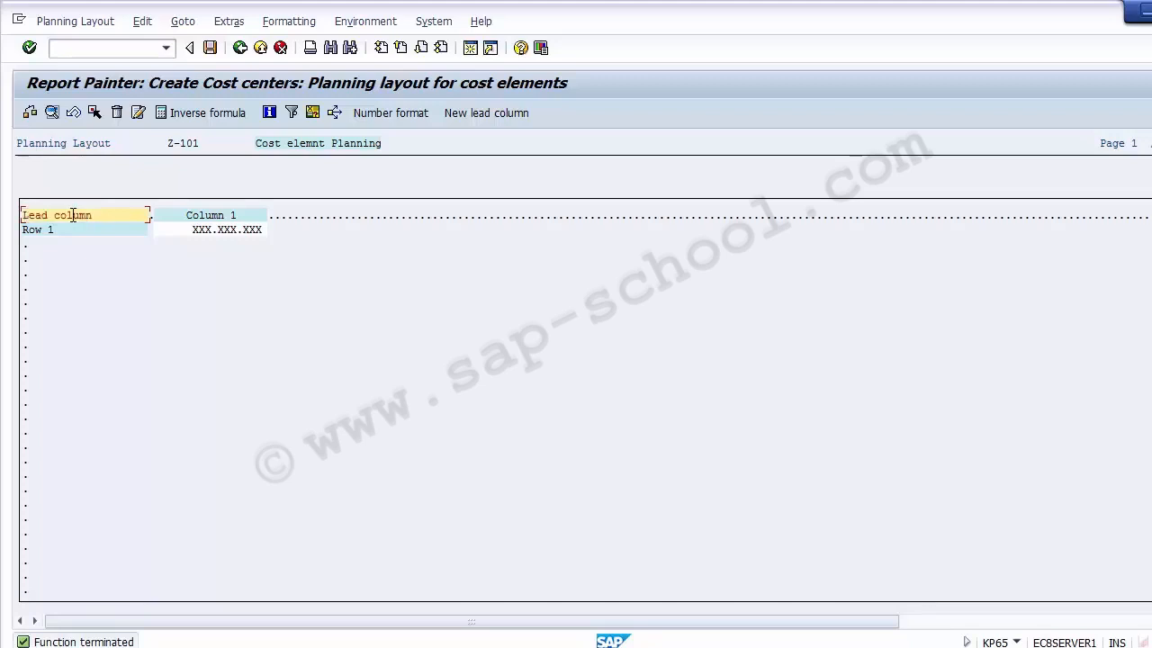
double_click(73, 216)
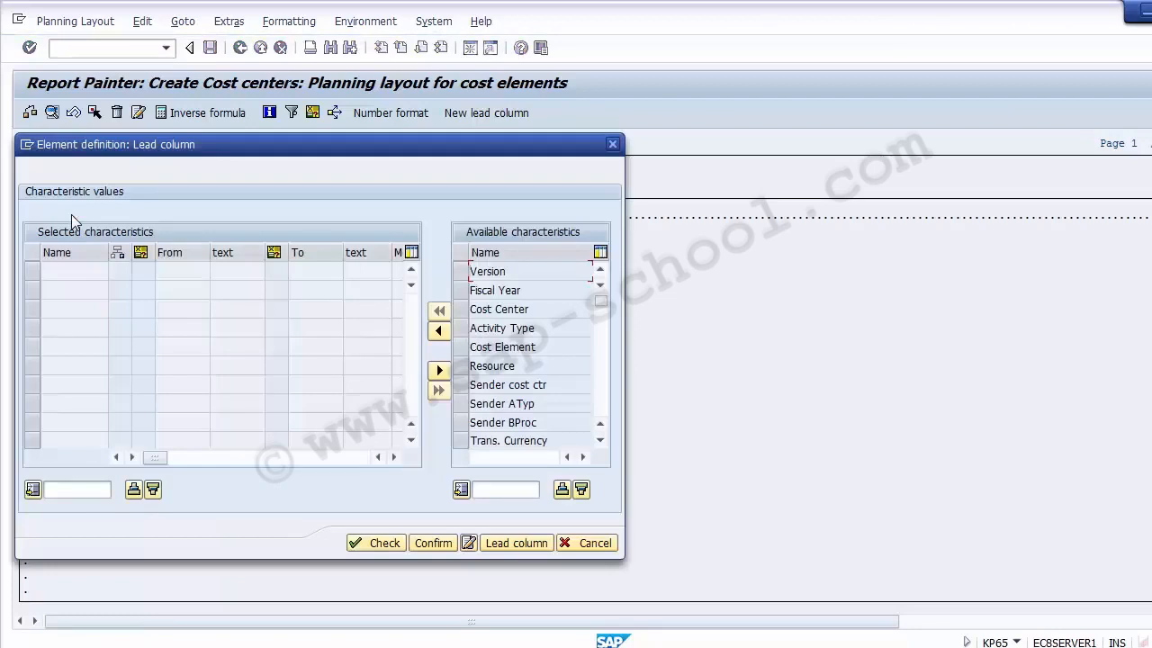
left_click(461, 347)
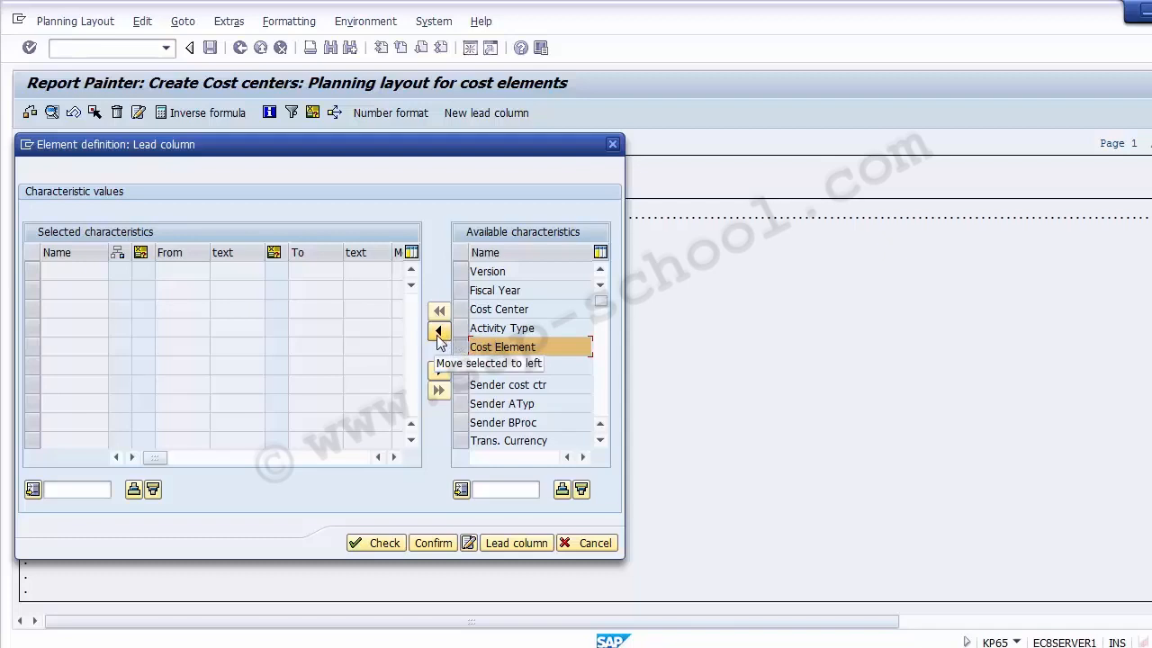
left_click(438, 334)
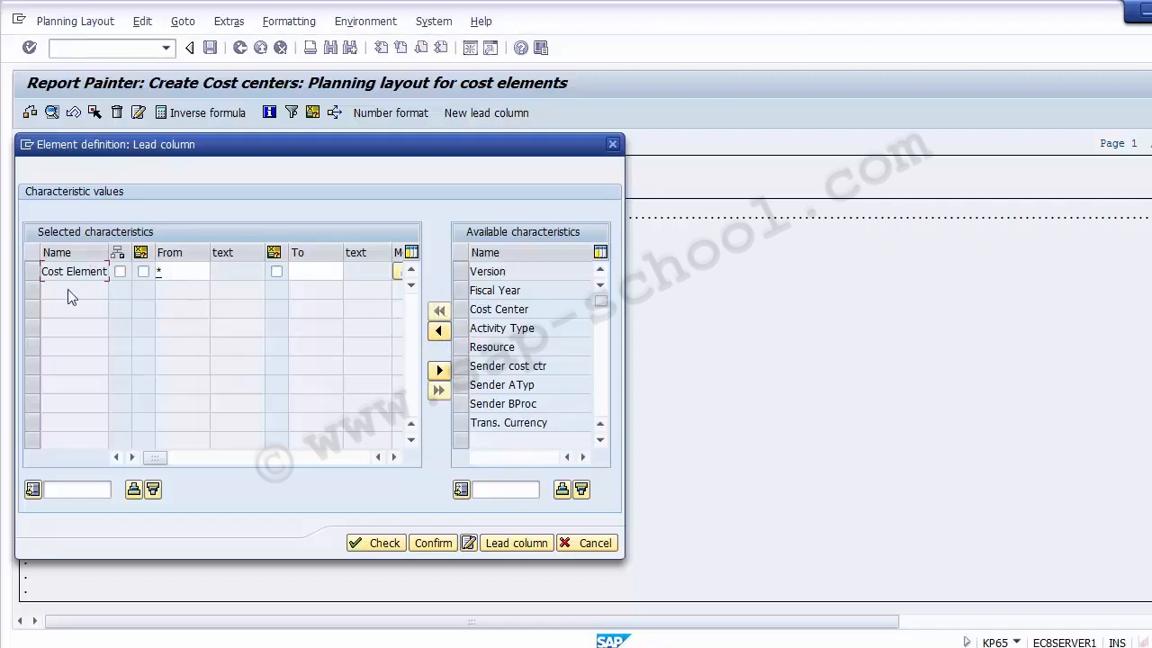
Enable the set and variable options for Cost Element, using local variable 1 as its From value.
left_click(36, 272)
left_click(36, 273)
left_click(119, 272)
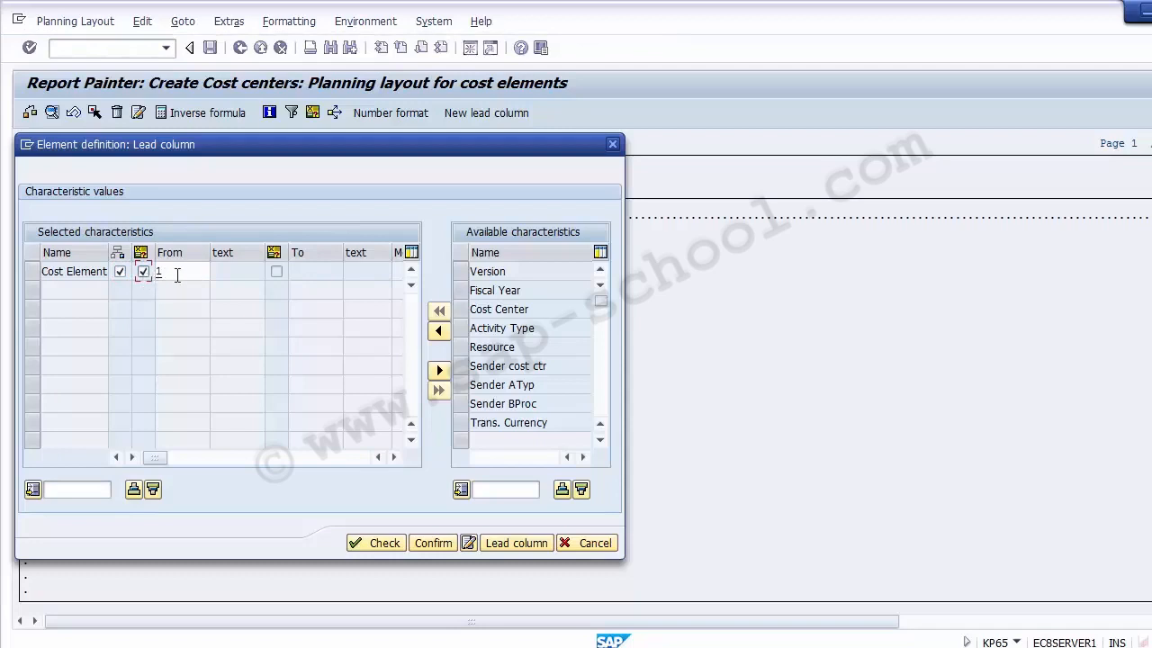
left_click(177, 274)
left_click(216, 271)
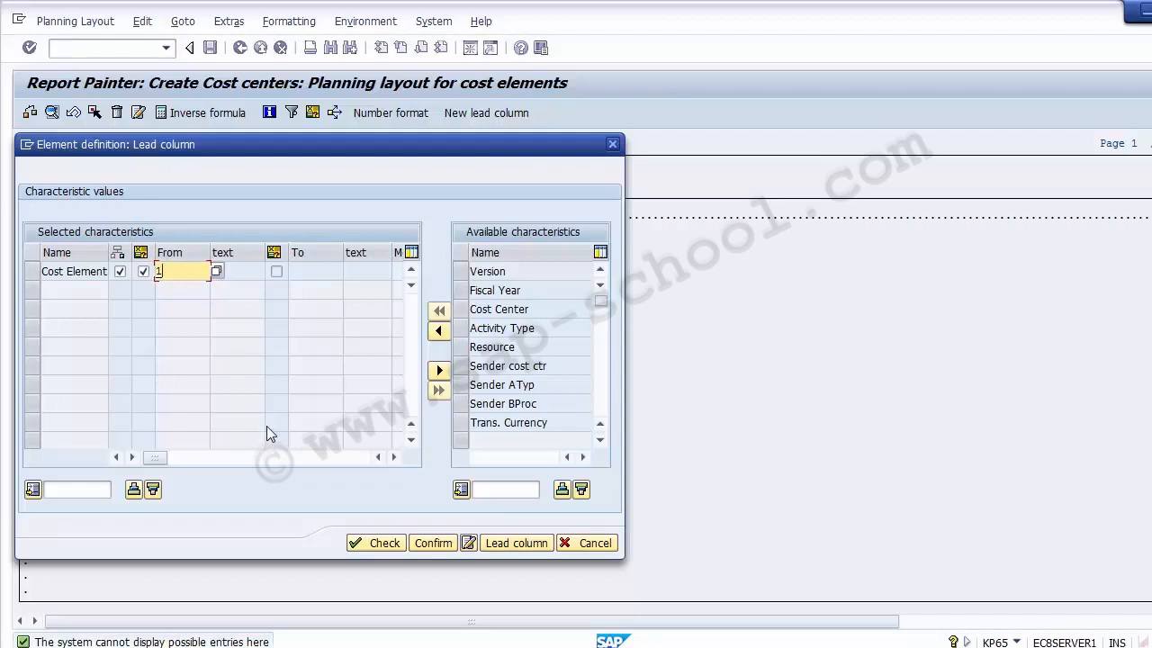
left_click(138, 254)
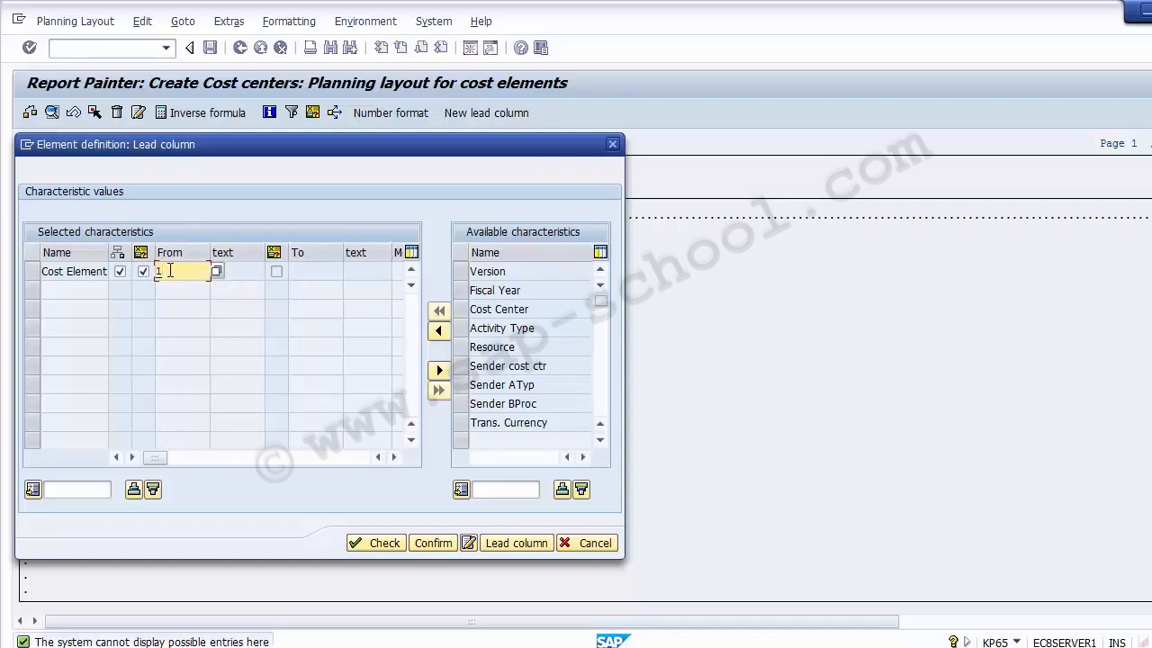
key("Return")
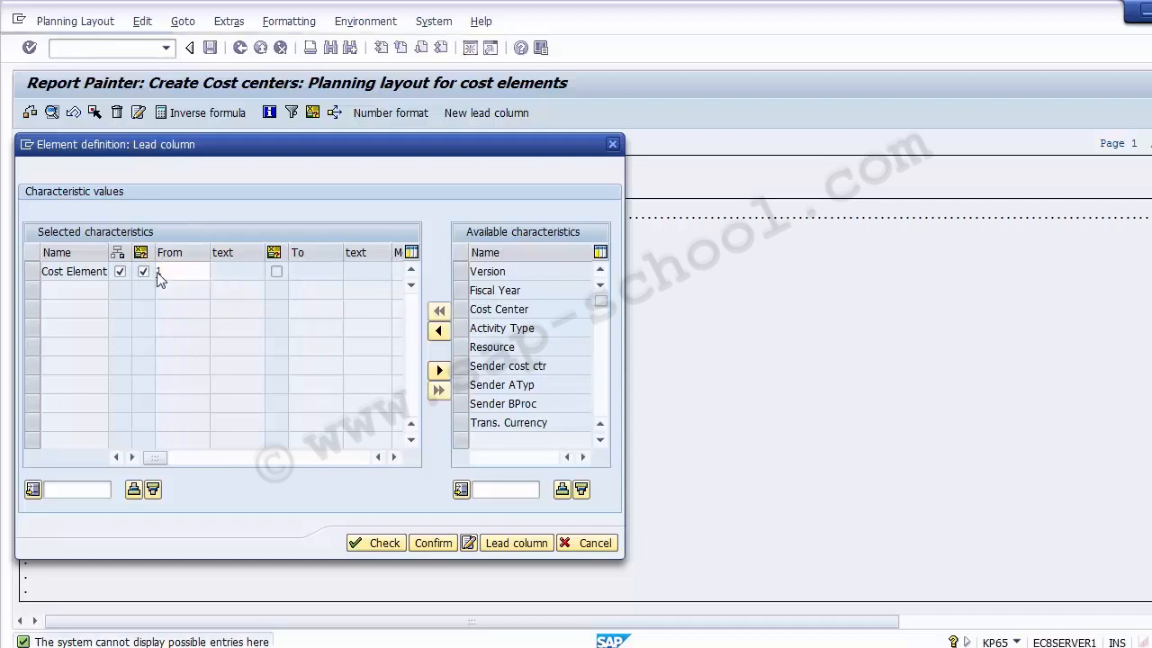
left_click(242, 267)
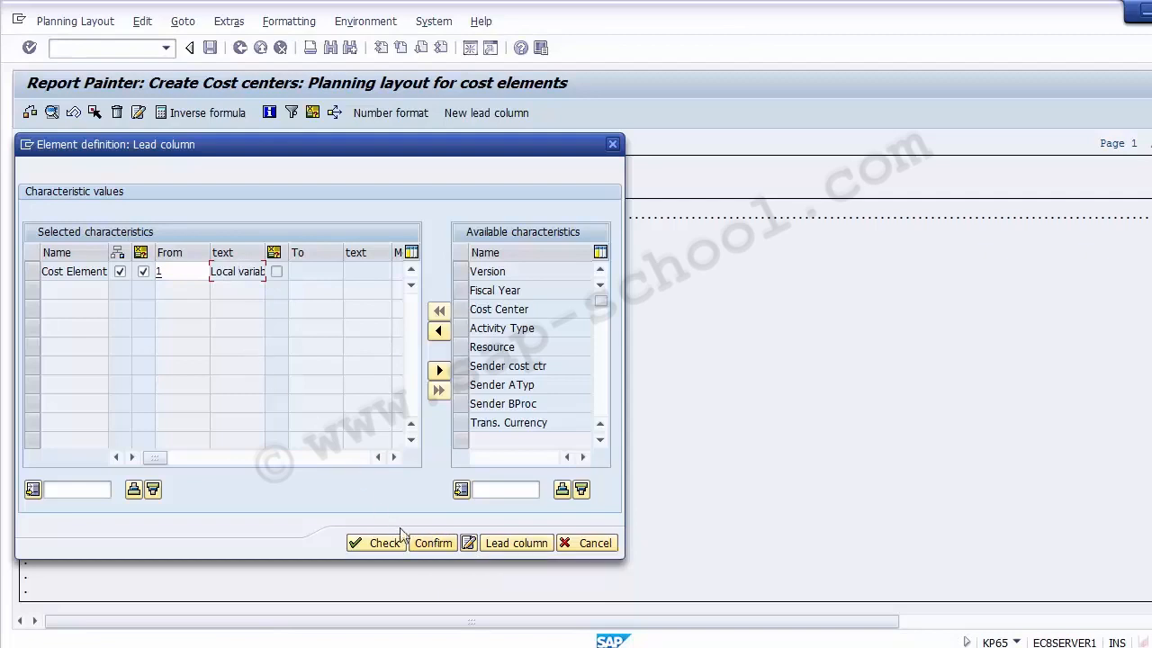
Confirm the lead column definition with the structure "Characteristic value and name" for Cost Element.
left_click(433, 544)
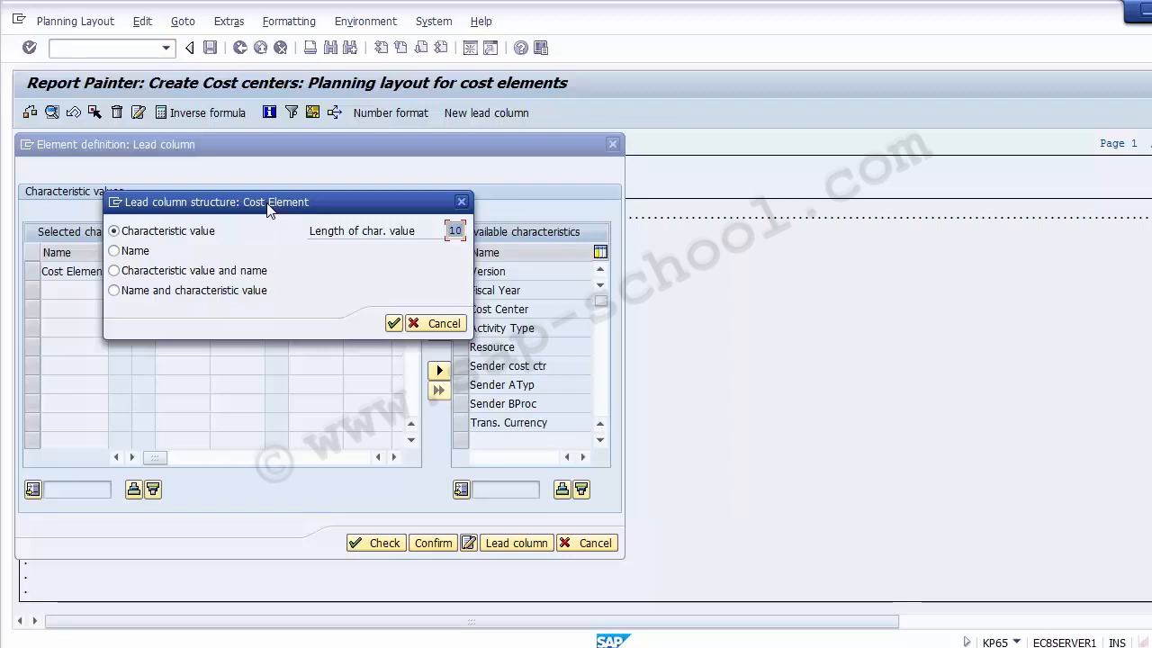
left_click(200, 275)
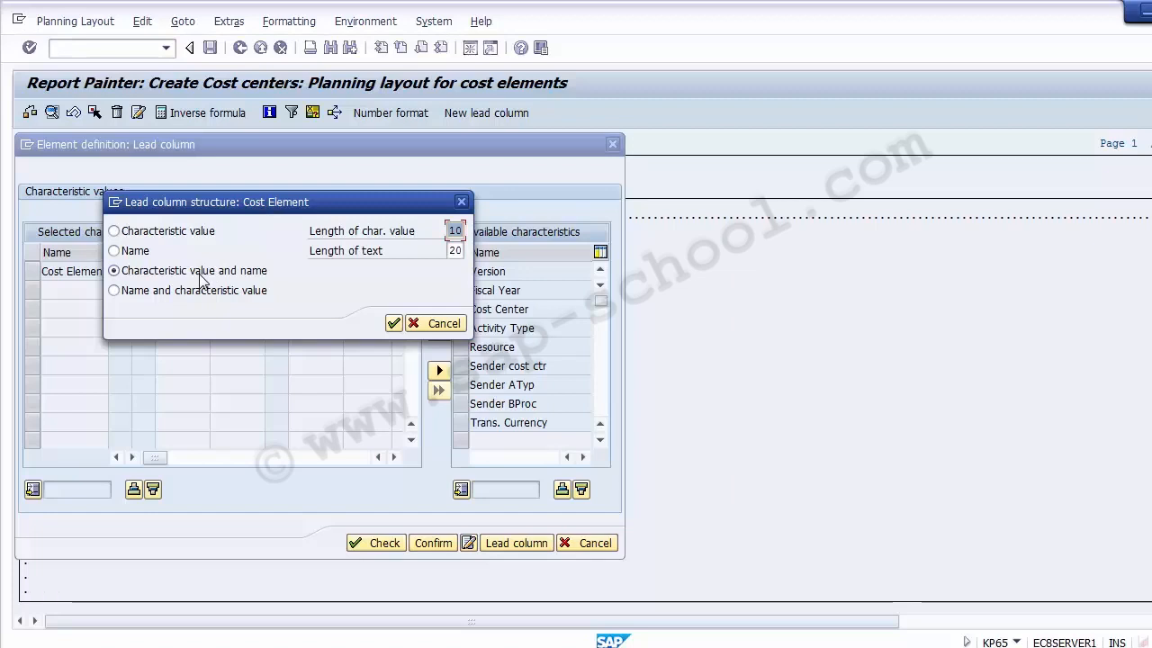
left_click(394, 323)
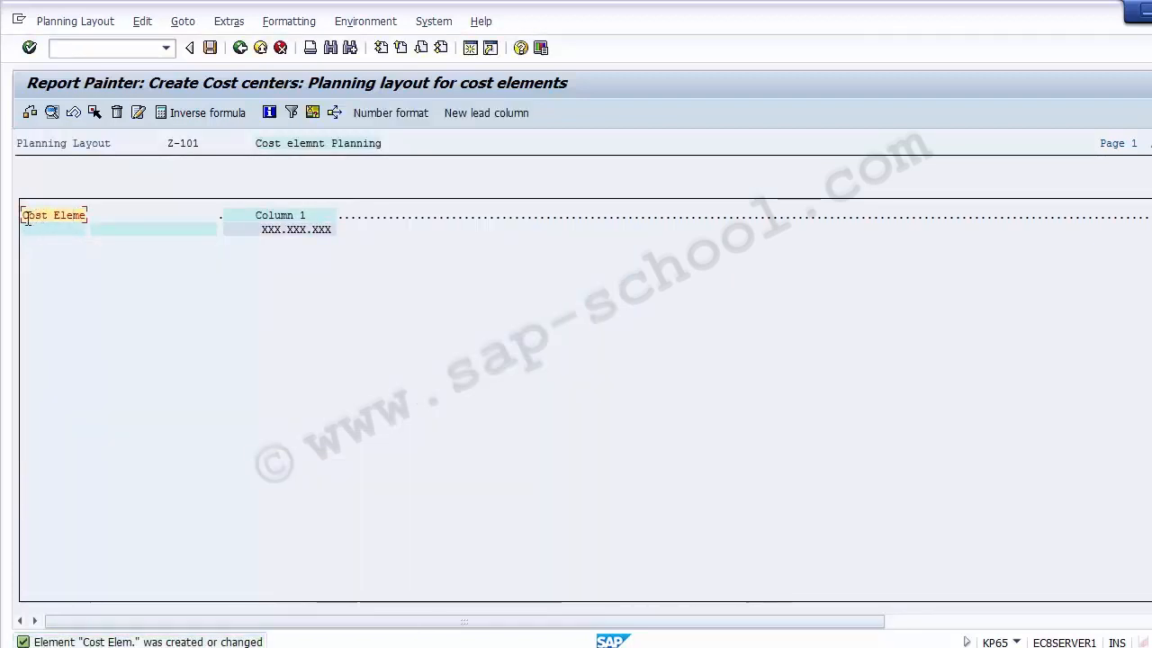
Open the element definition of Column 1 in the planning layout.
left_click_drag(27, 216, 91, 214)
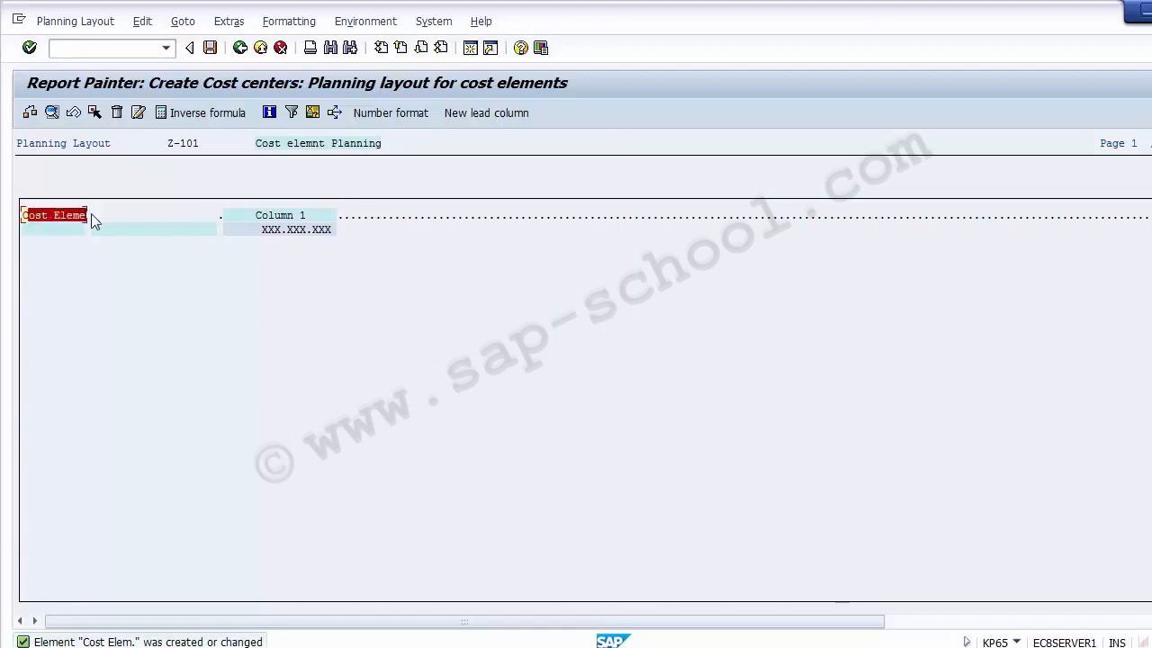
left_click(102, 213)
left_click(283, 217)
left_click(307, 214)
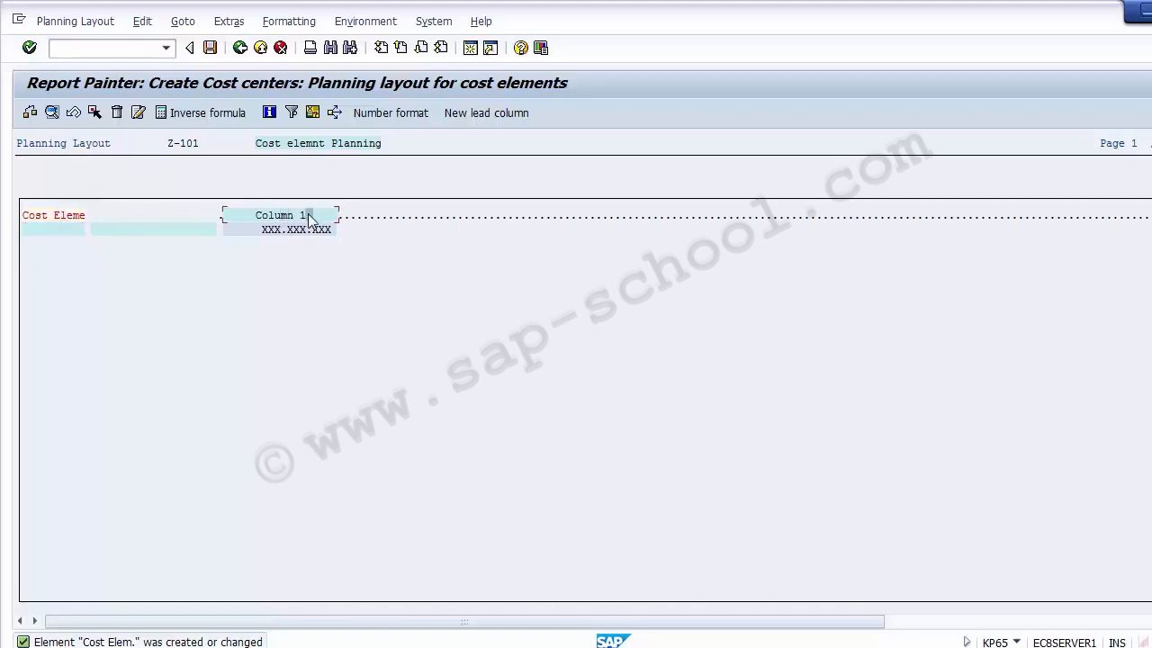
left_click(255, 216)
double_click(285, 216)
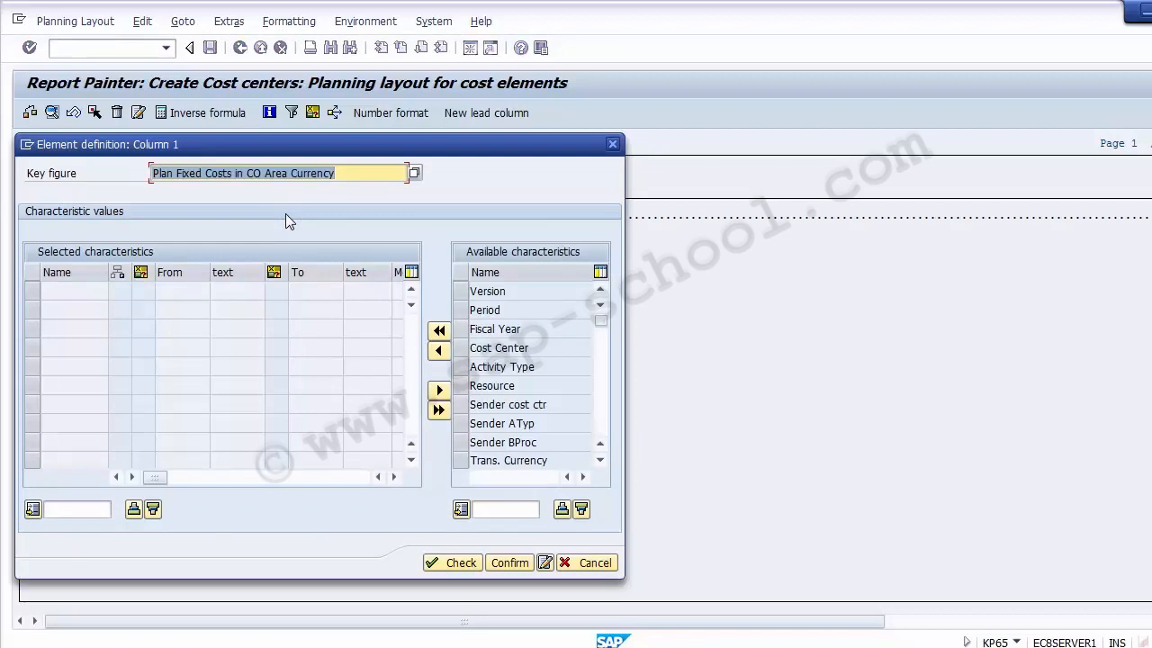
Set the key figure of Column 1 to "Total Plan Costs in Object Currency" and confirm the element definition.
left_click(51, 177)
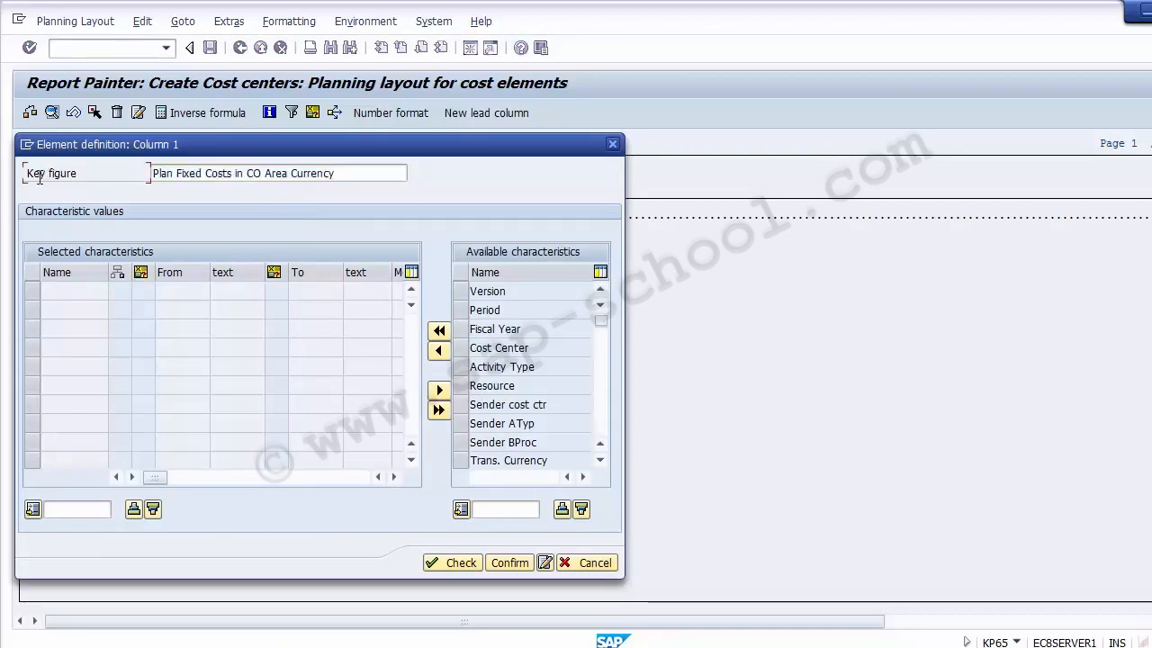
left_click_drag(27, 177, 84, 177)
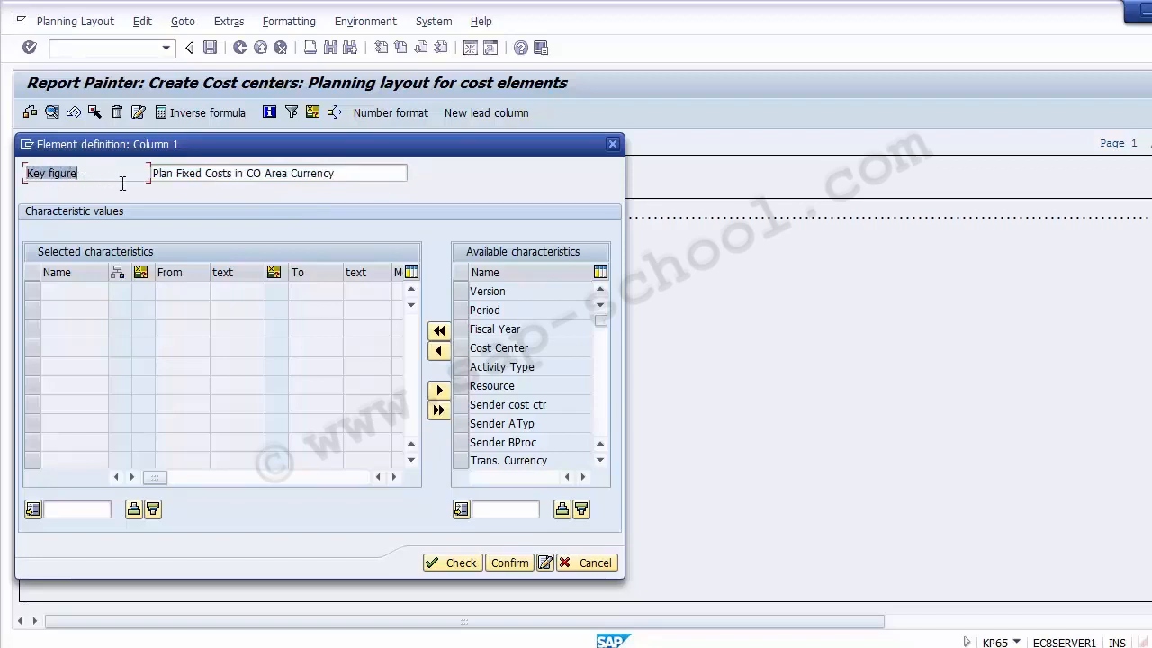
left_click(271, 174)
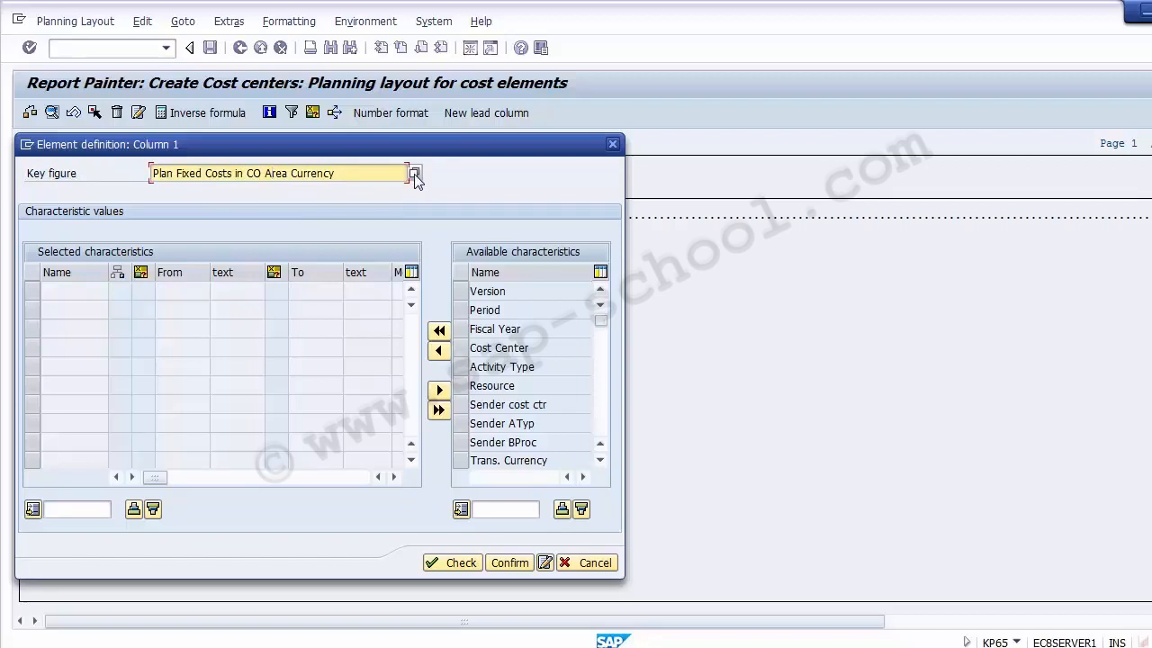
left_click(415, 175)
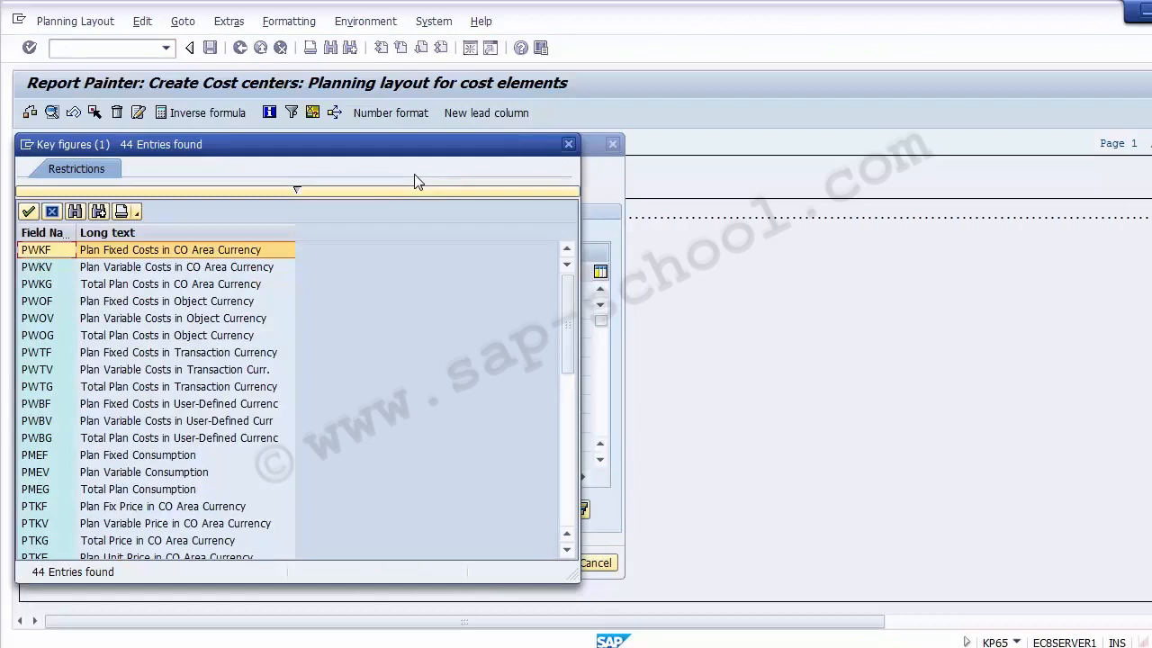
left_click(213, 338)
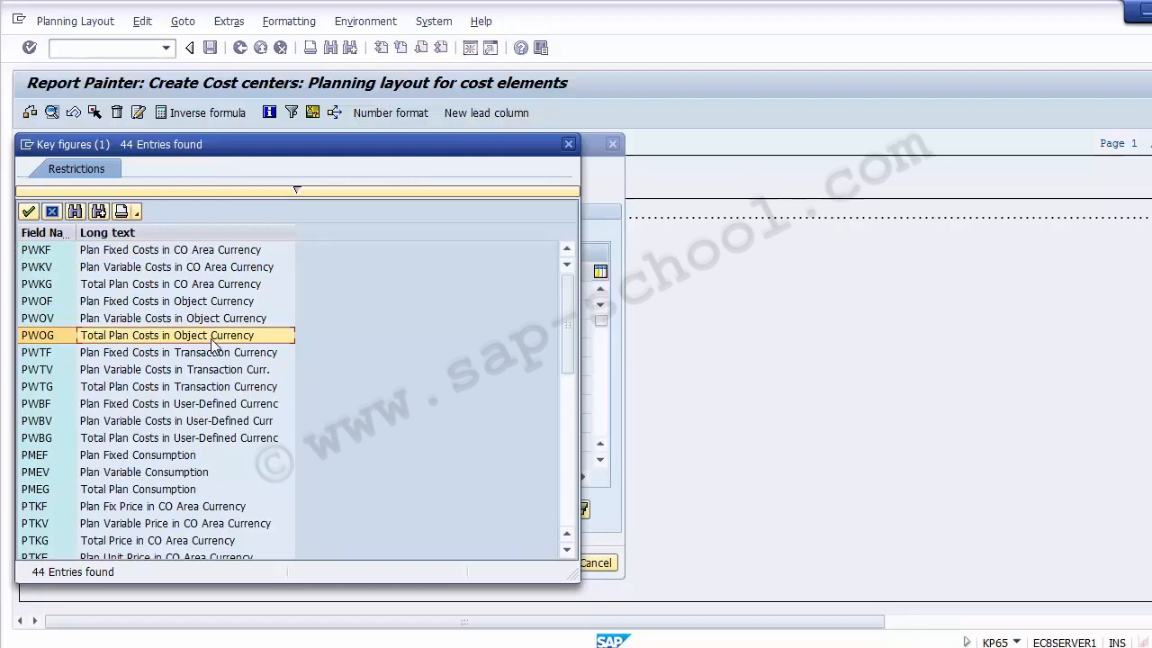
double_click(144, 338)
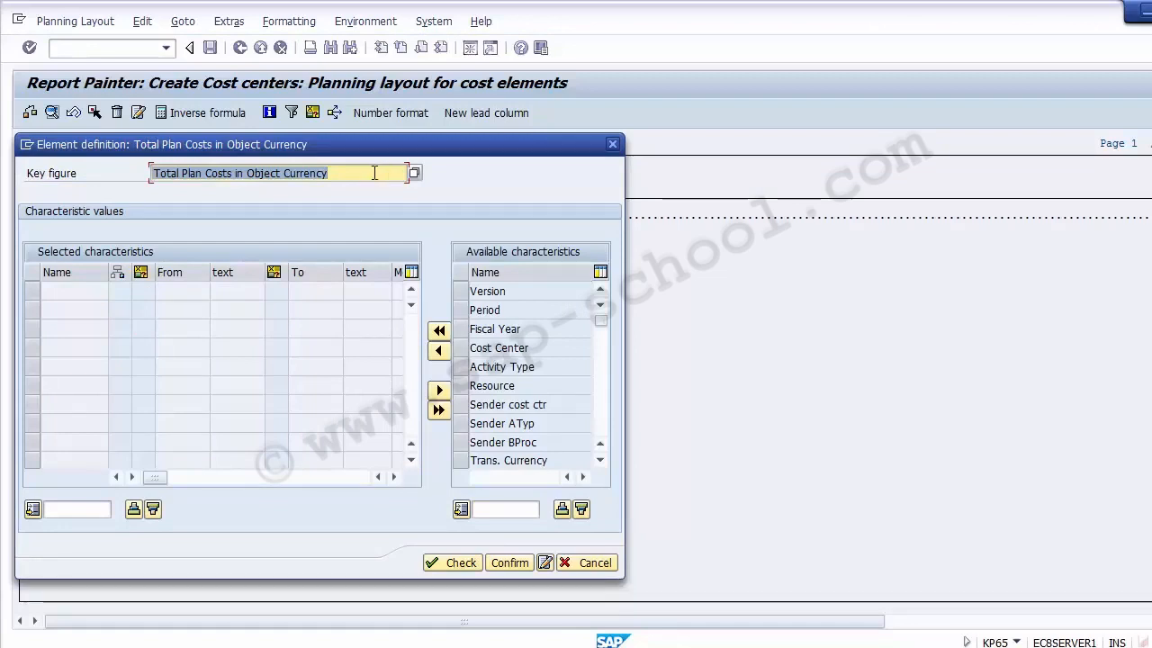
left_click(504, 563)
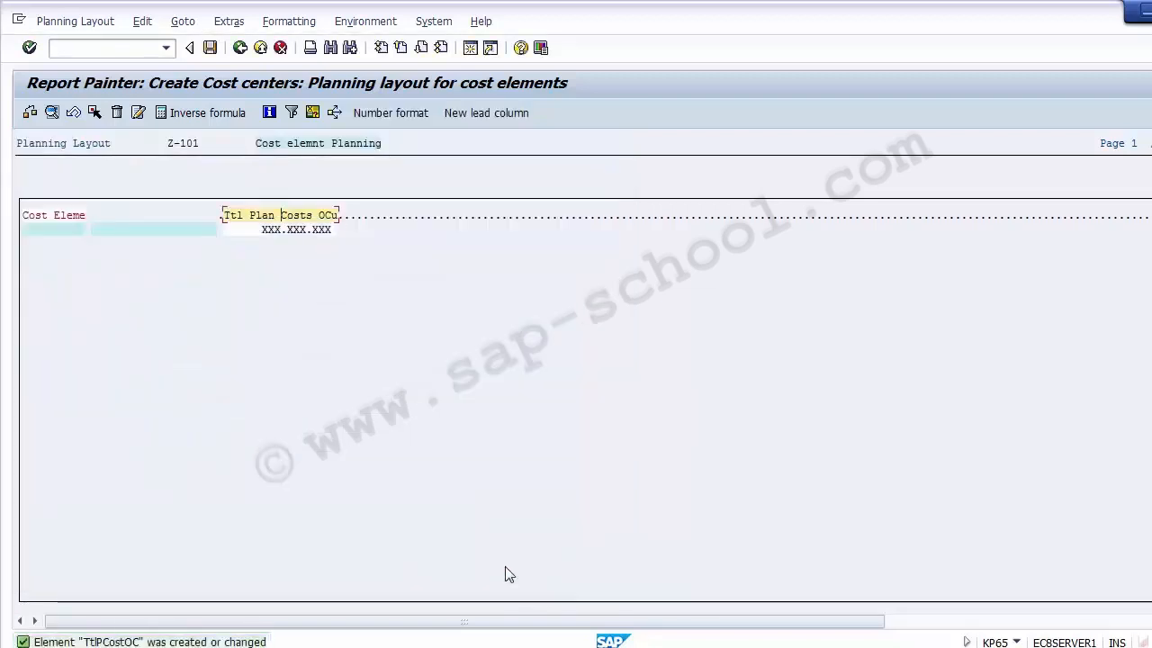
left_click(224, 216)
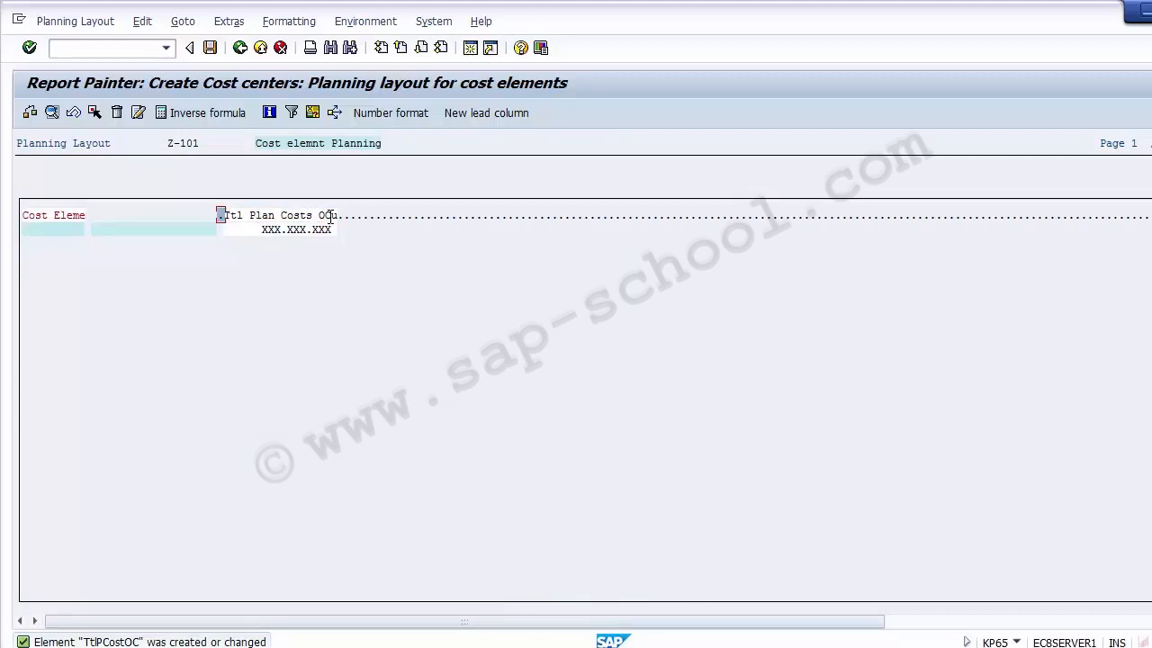
left_click(277, 215)
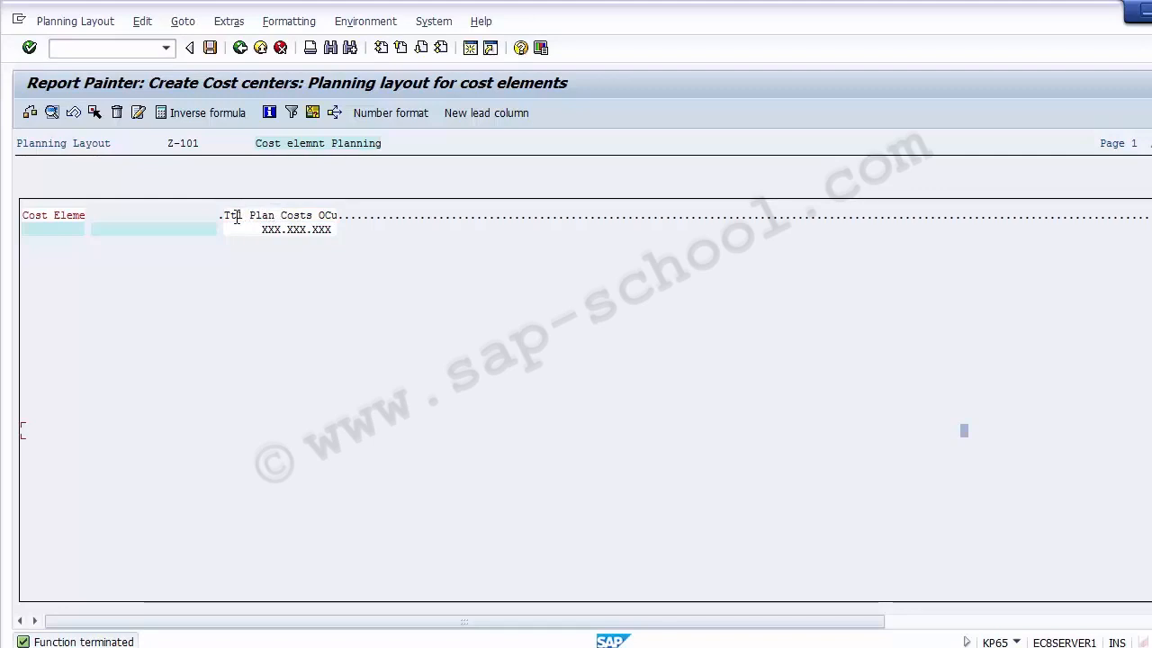
left_click(285, 215)
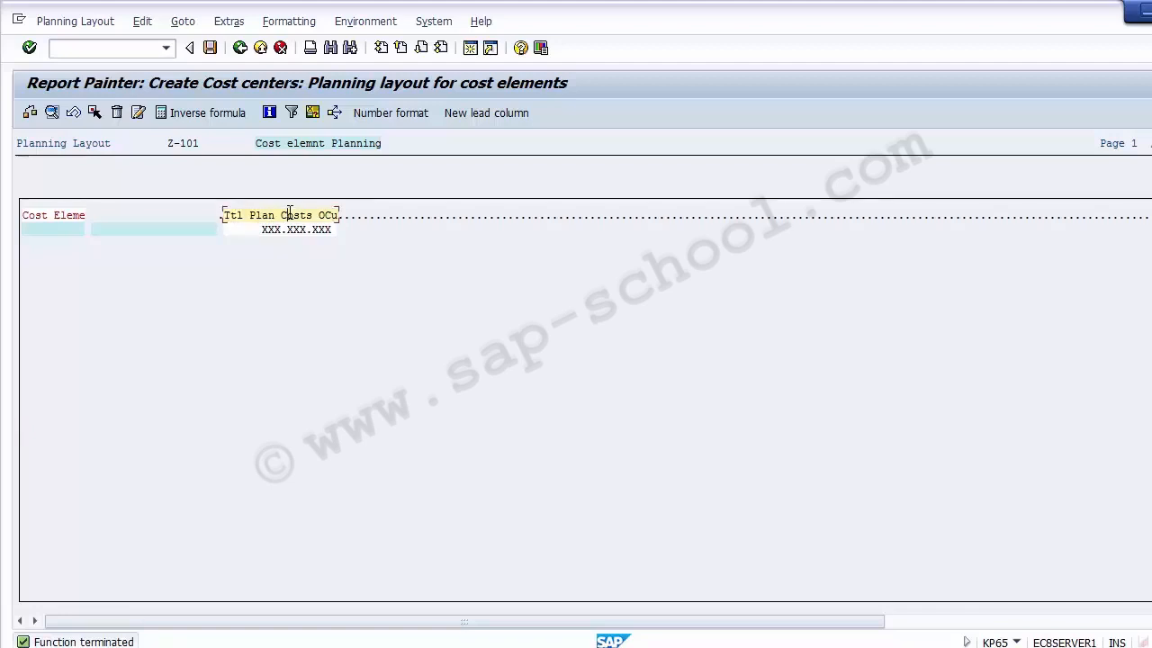
left_click(354, 215)
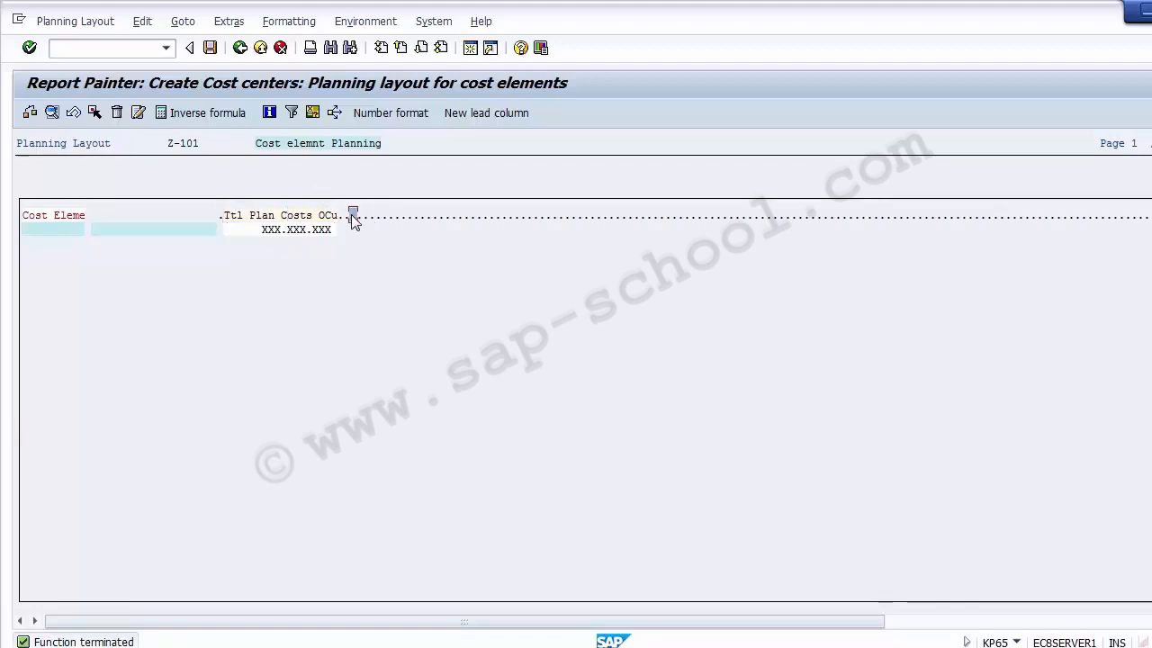
left_click(357, 215)
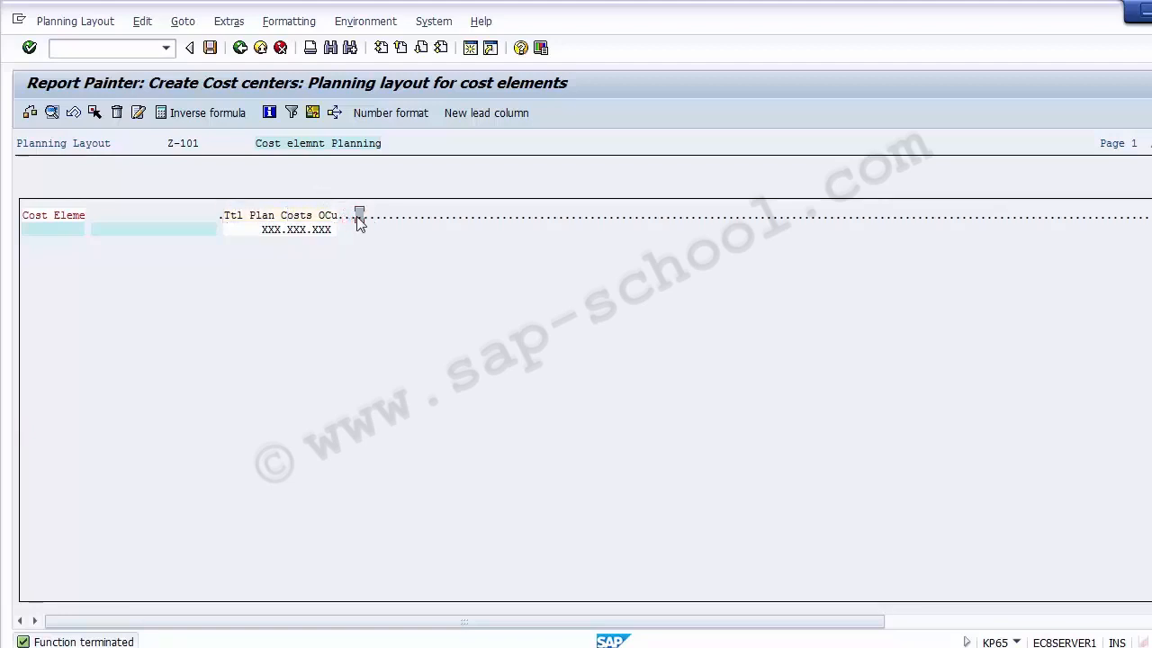
left_click(286, 215)
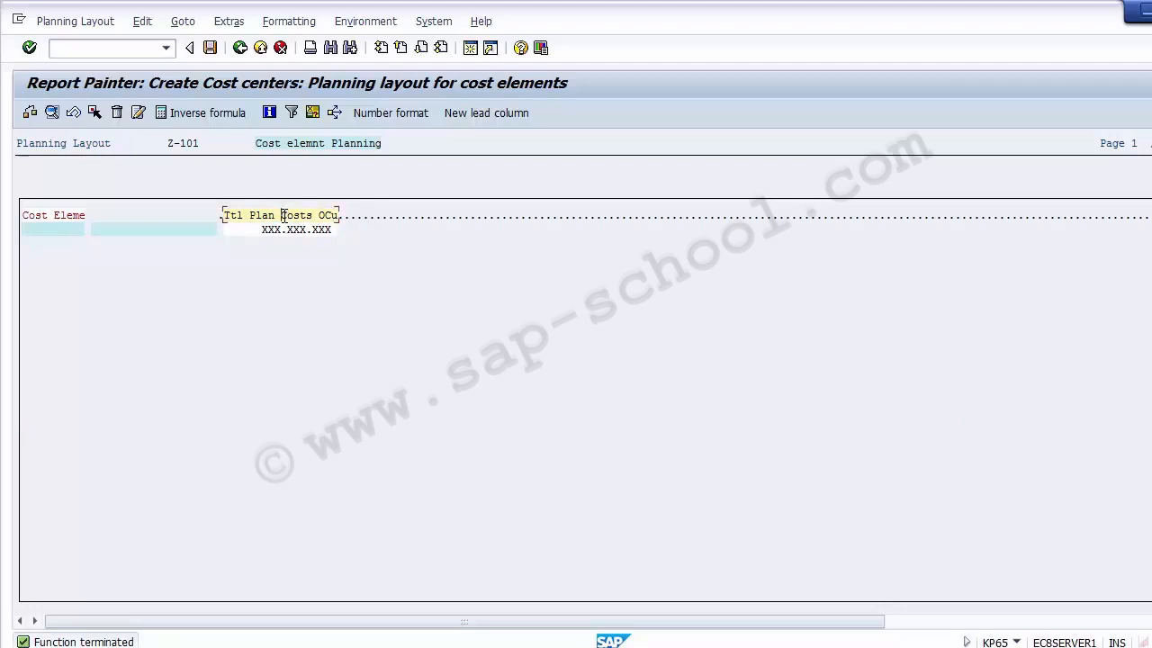
left_click(360, 215)
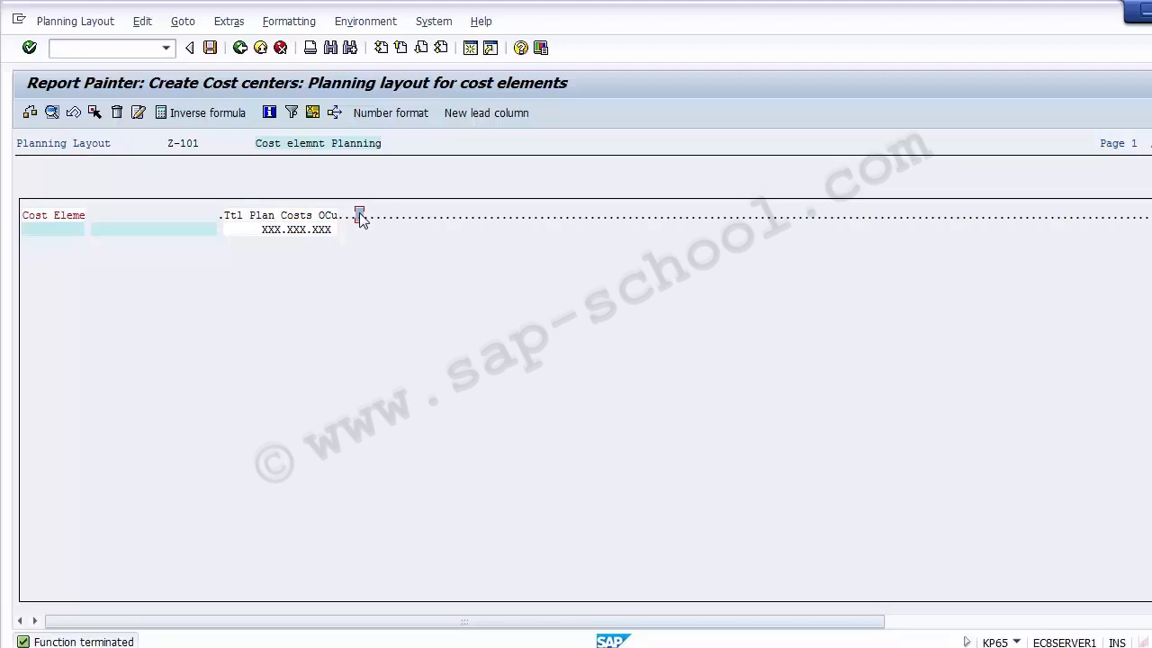
double_click(359, 214)
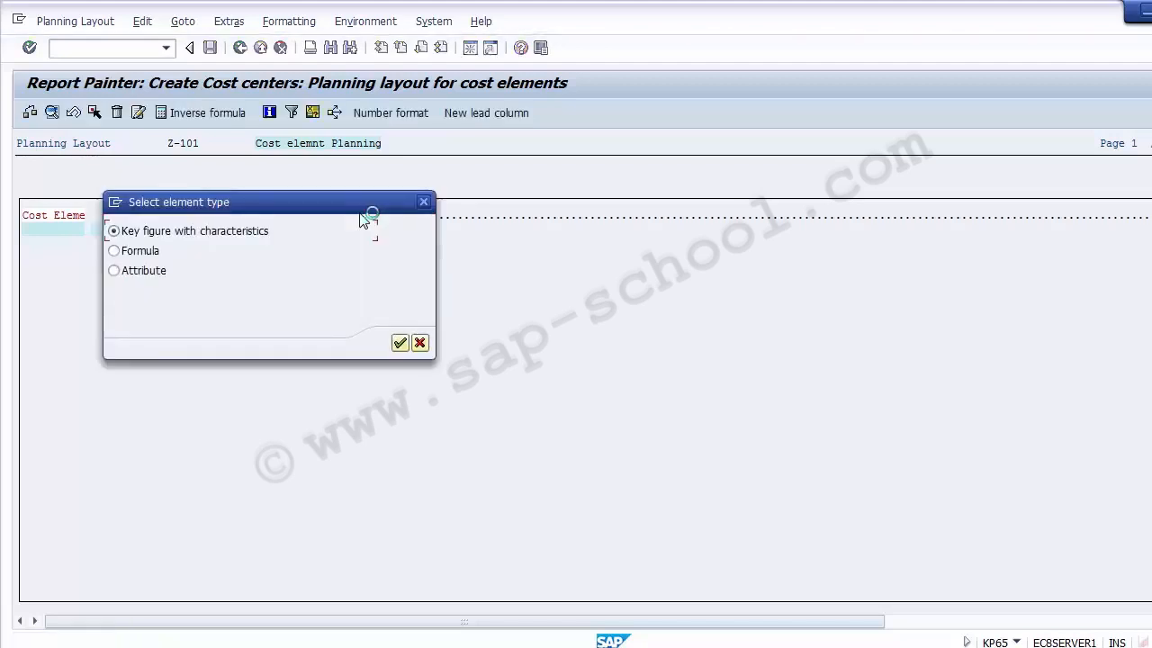
left_click_drag(311, 213, 637, 321)
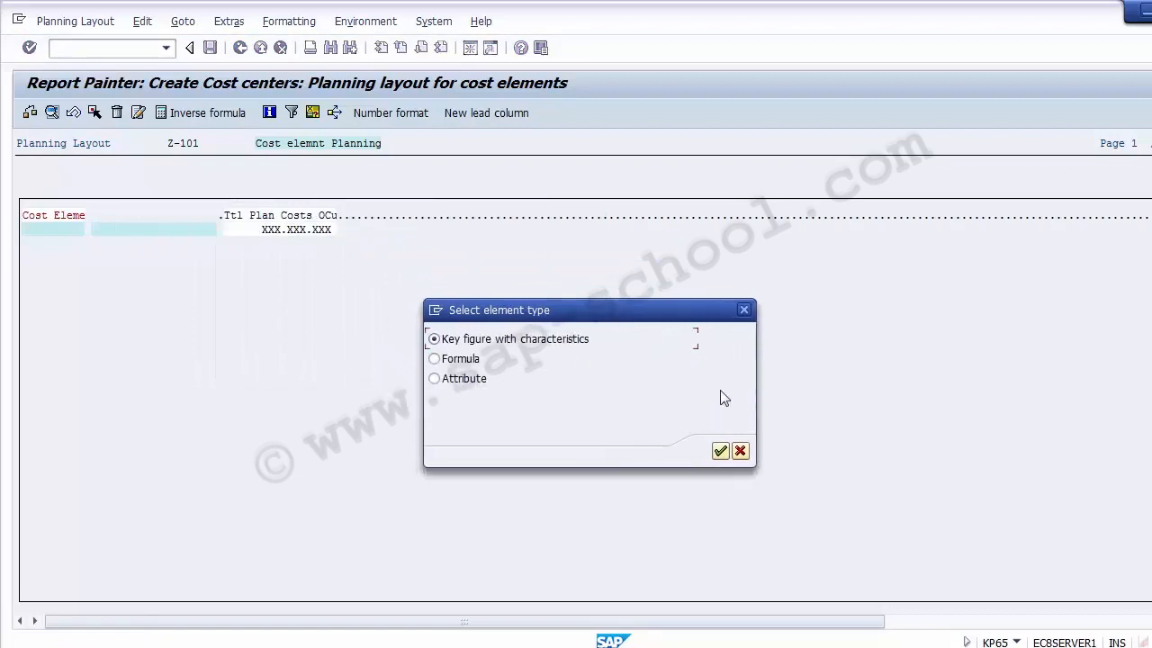
left_click(739, 450)
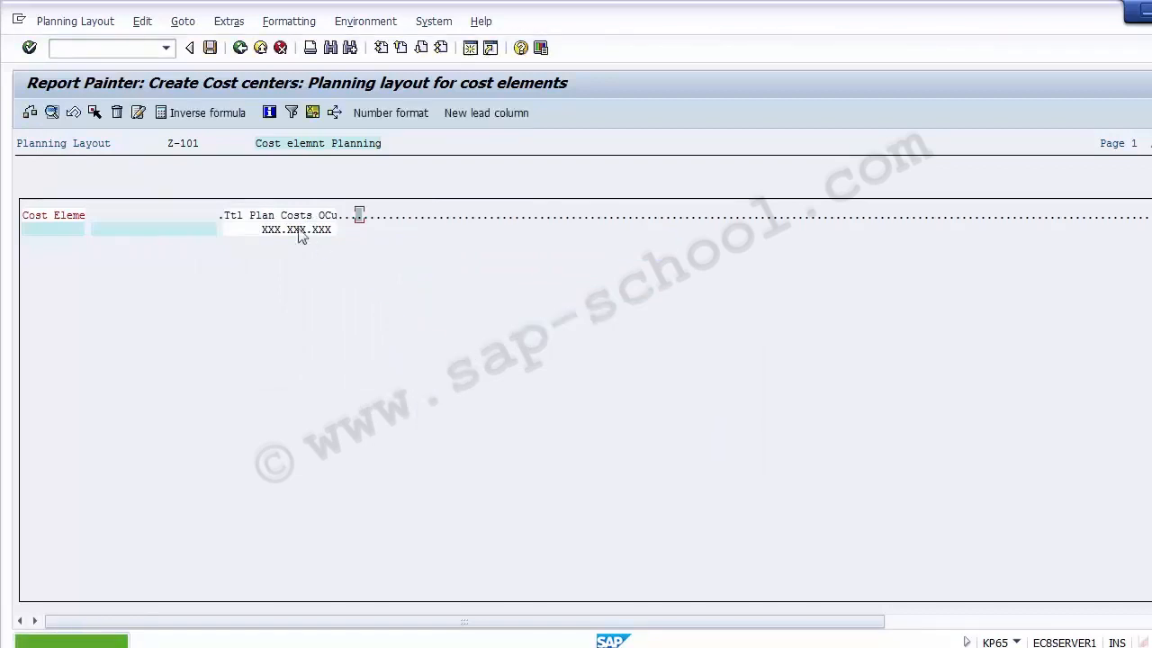
left_click(249, 220)
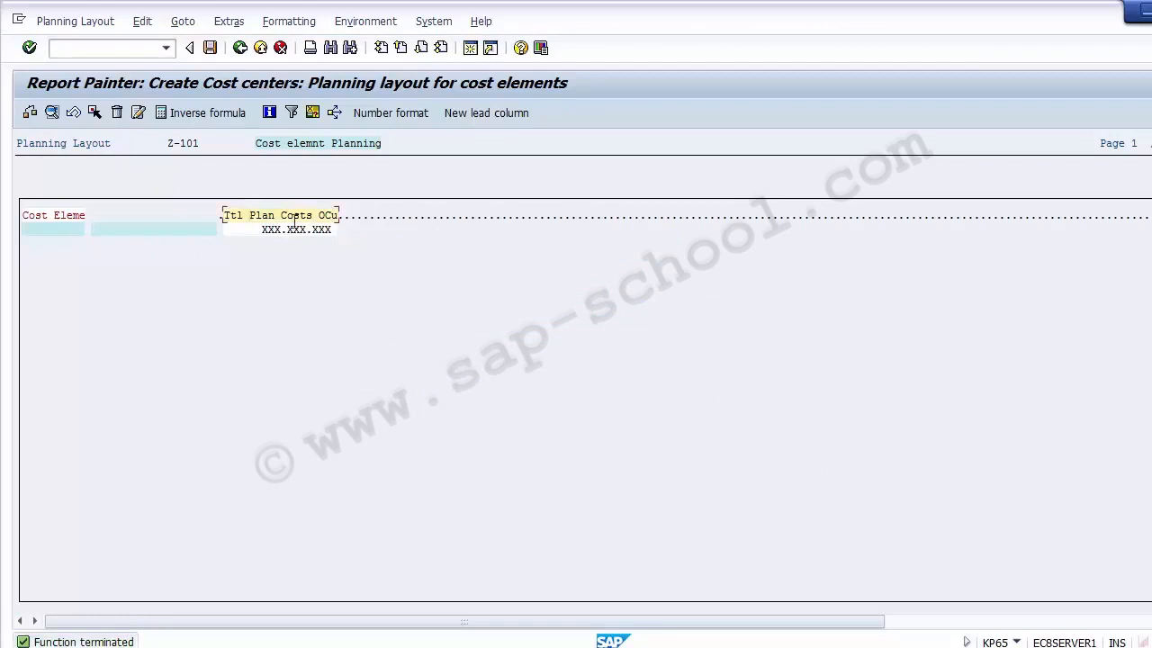
Add an attribute column for Distribution key directly after the total plan costs column and confirm its element definition.
left_click(352, 216)
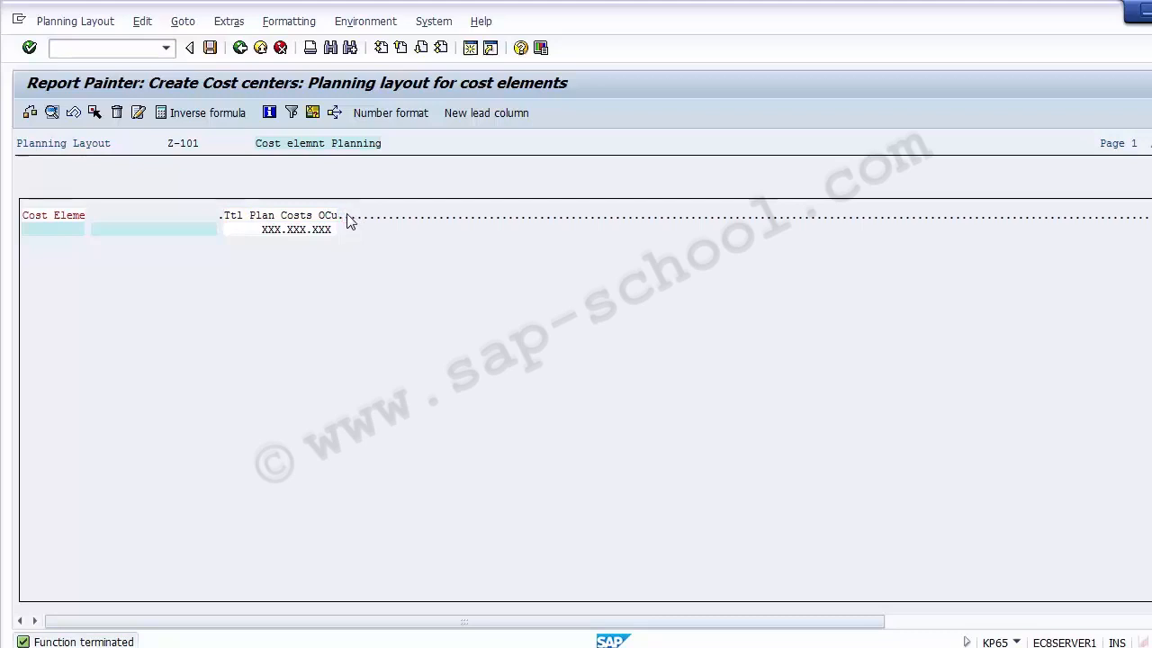
double_click(347, 216)
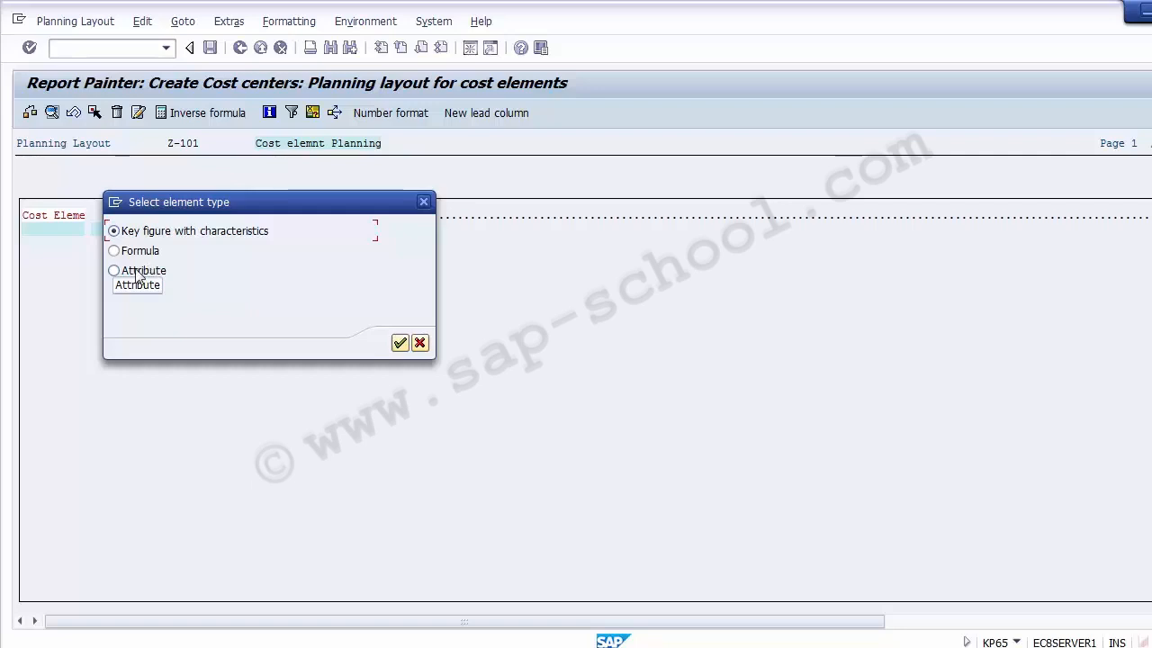
left_click(136, 272)
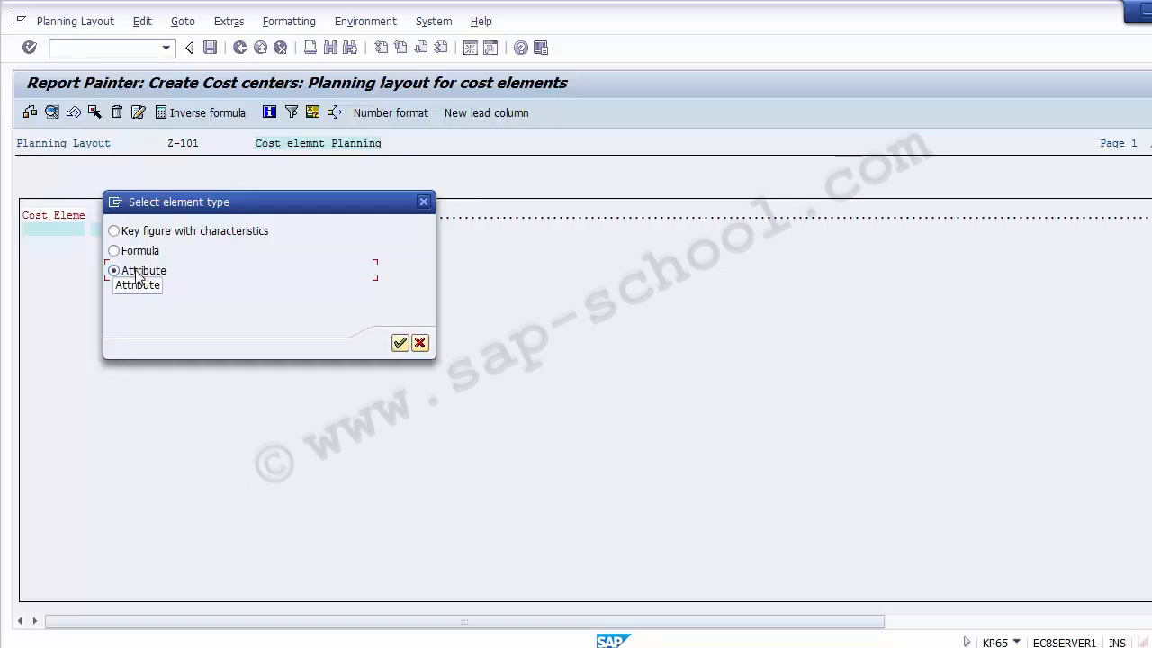
left_click(399, 345)
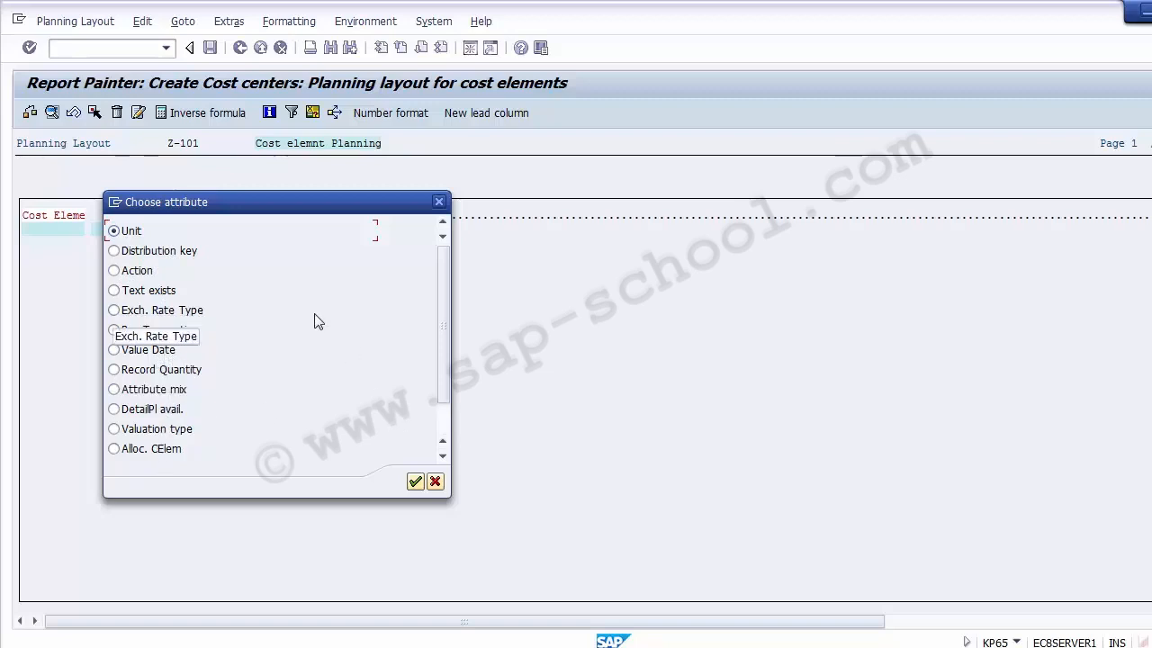
left_click(175, 258)
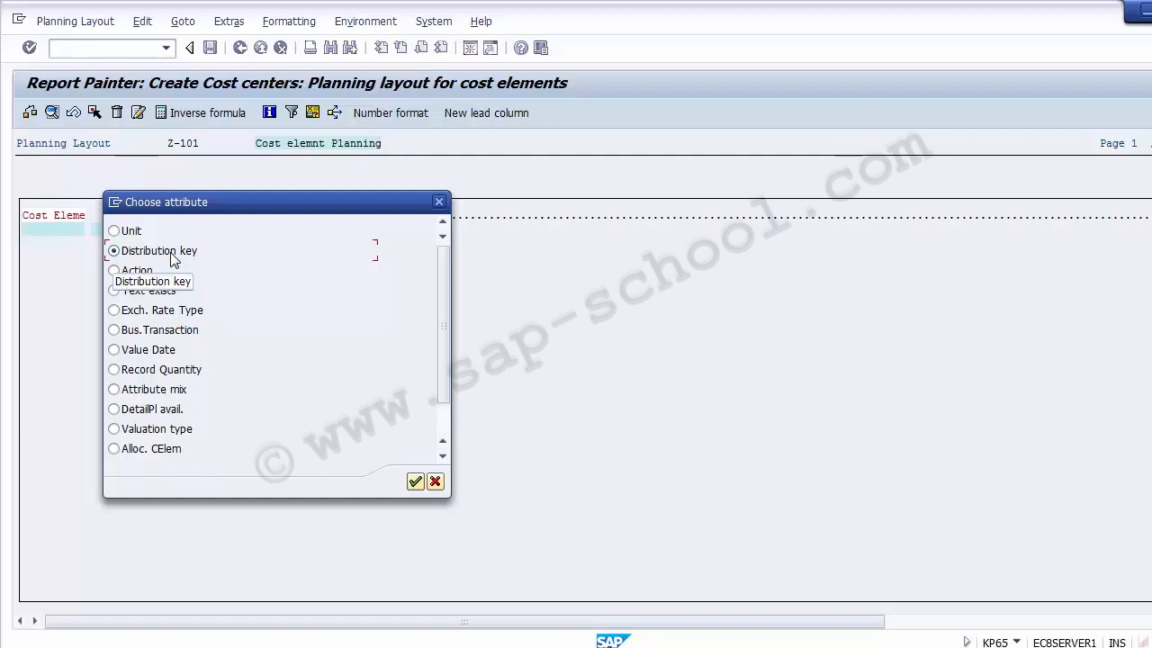
left_click(415, 482)
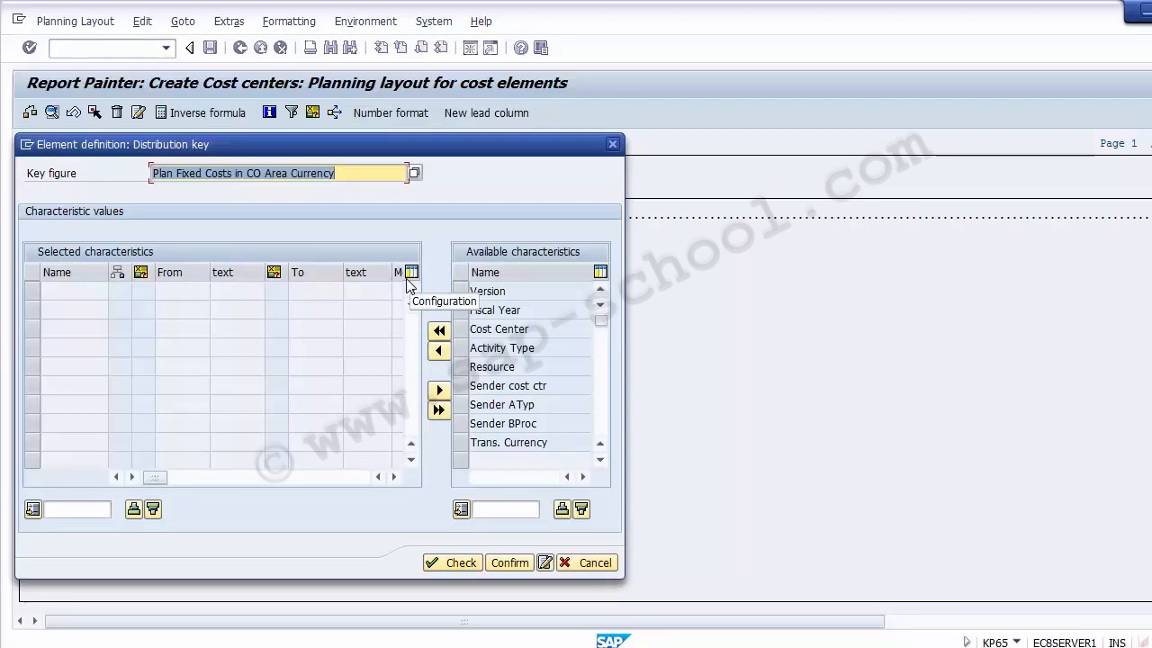
left_click(509, 562)
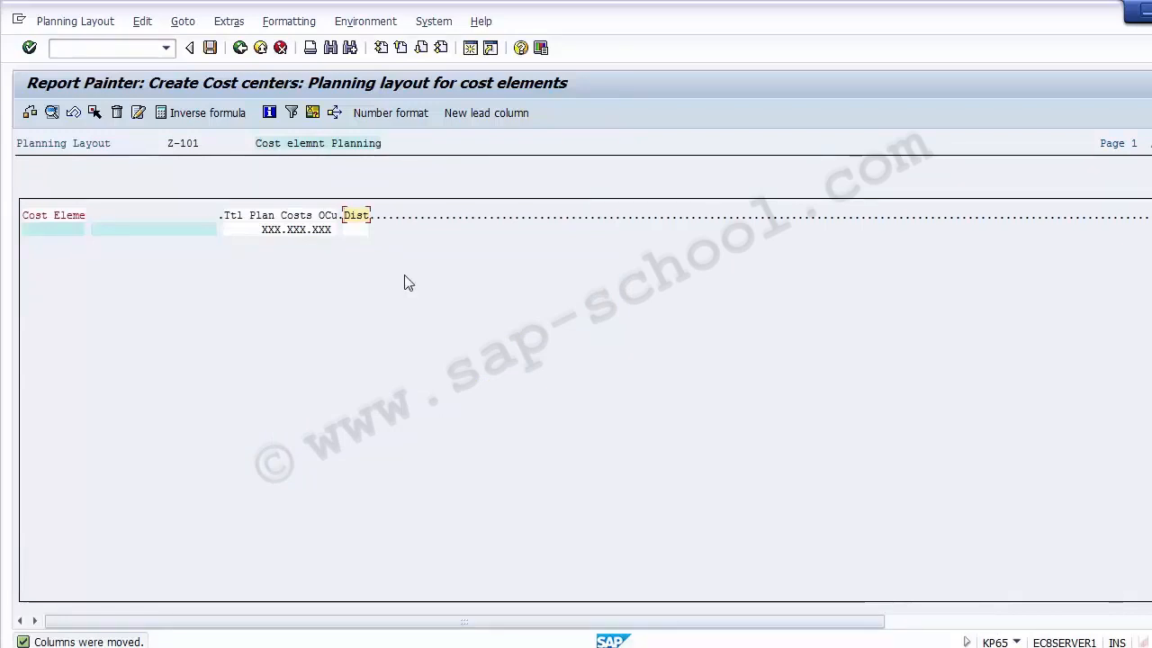
Add an attribute column for "Text exists" after the distribution key column and confirm its element definition.
double_click(368, 216)
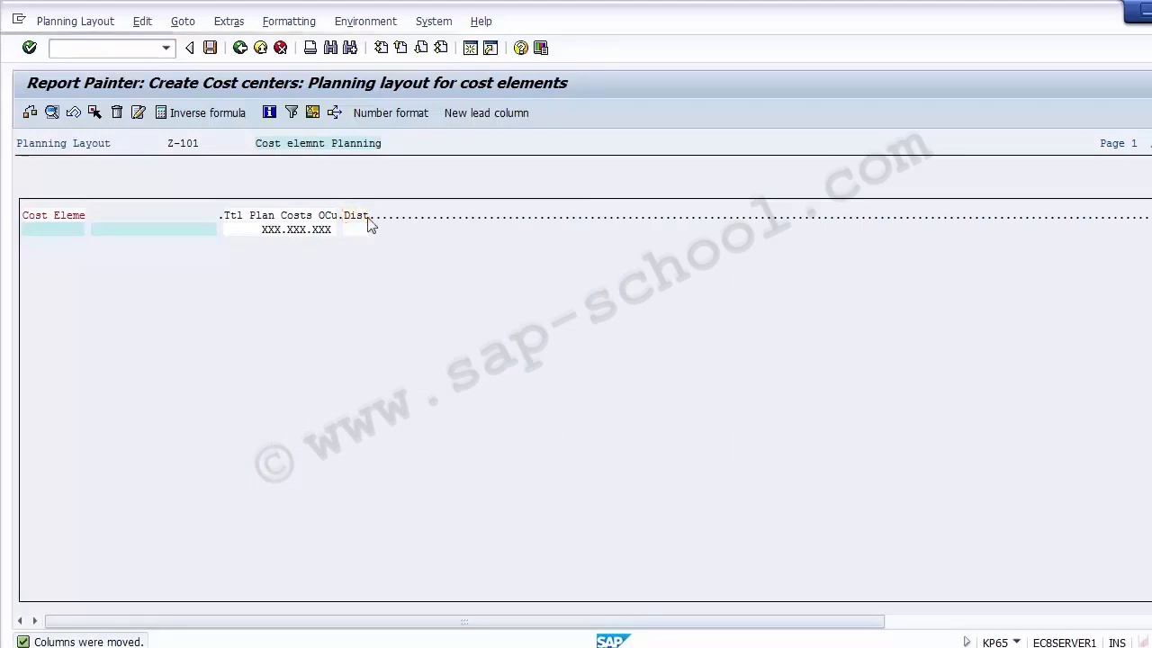
left_click(437, 204)
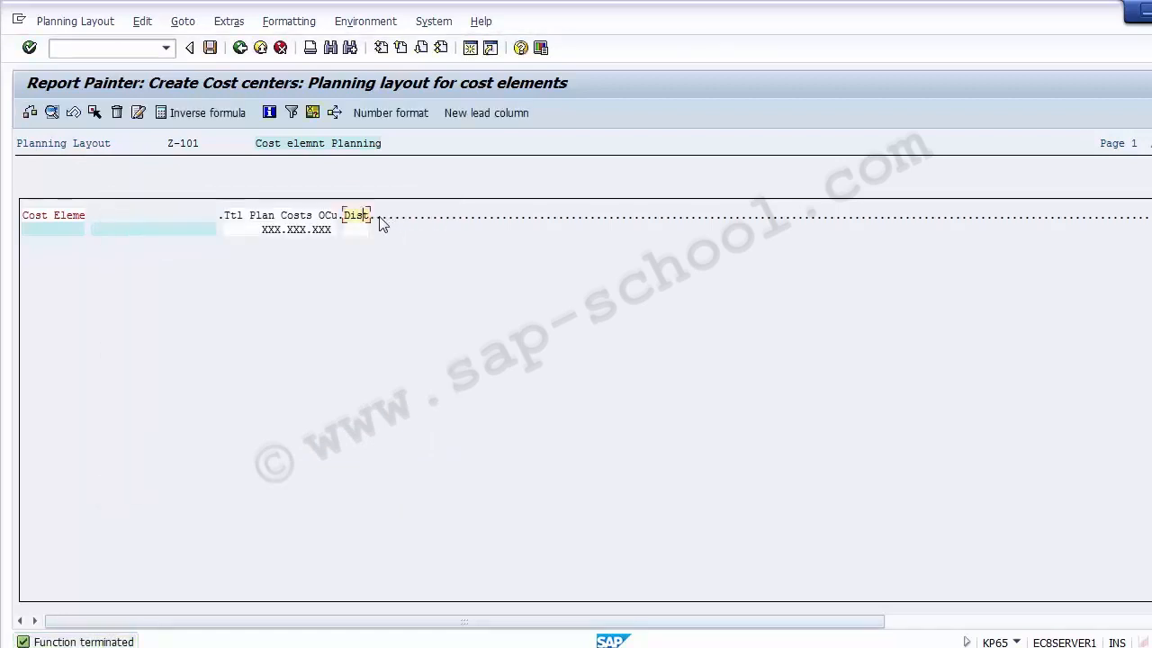
left_click(380, 217)
double_click(379, 217)
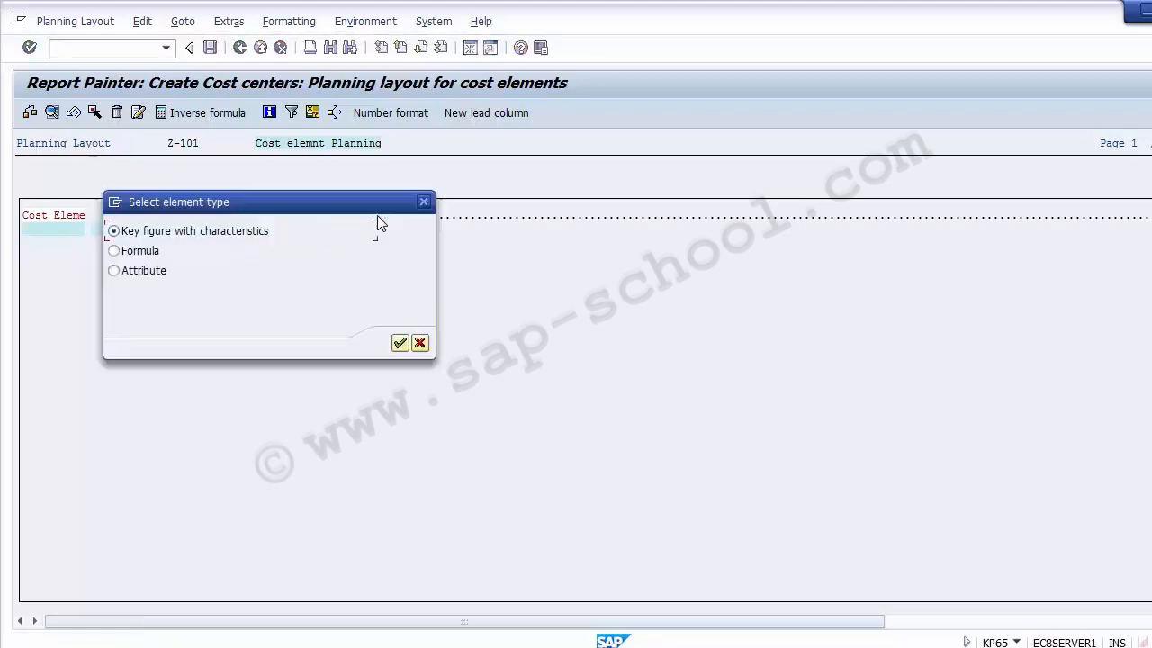
left_click(151, 272)
left_click(401, 343)
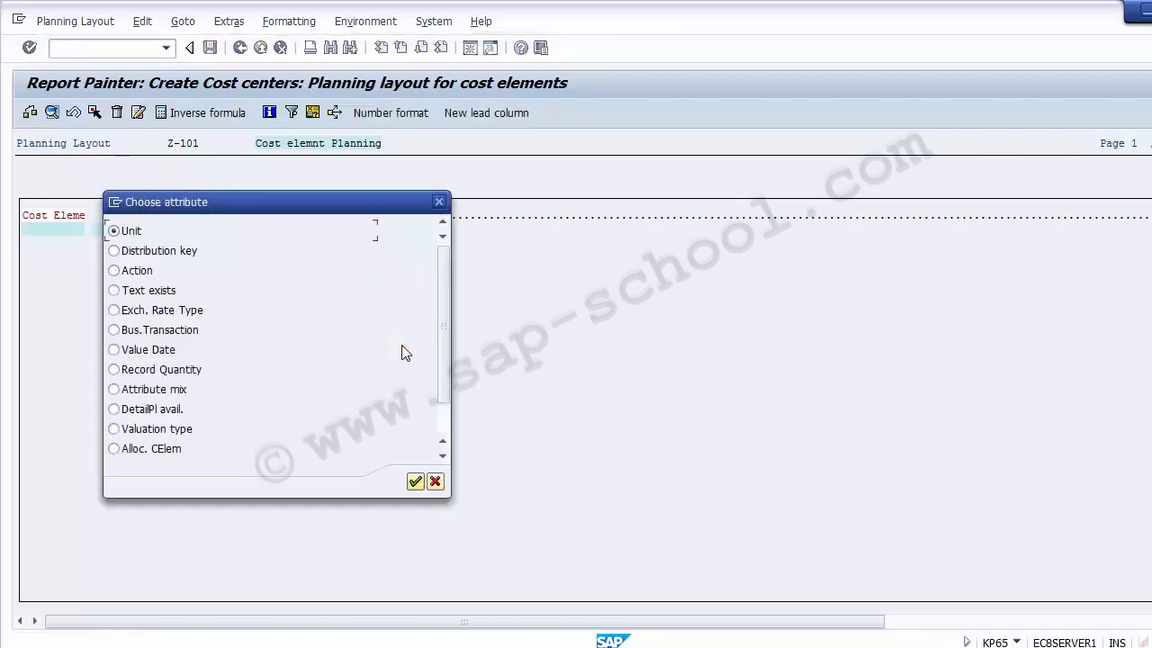
left_click(197, 255)
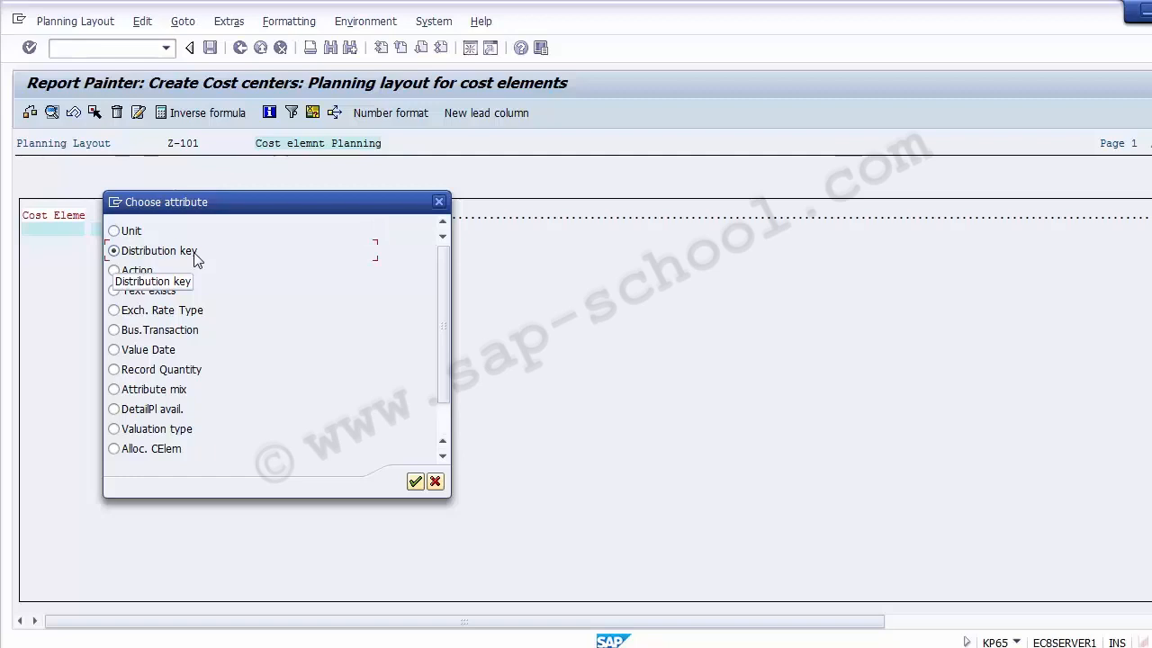
left_click(156, 293)
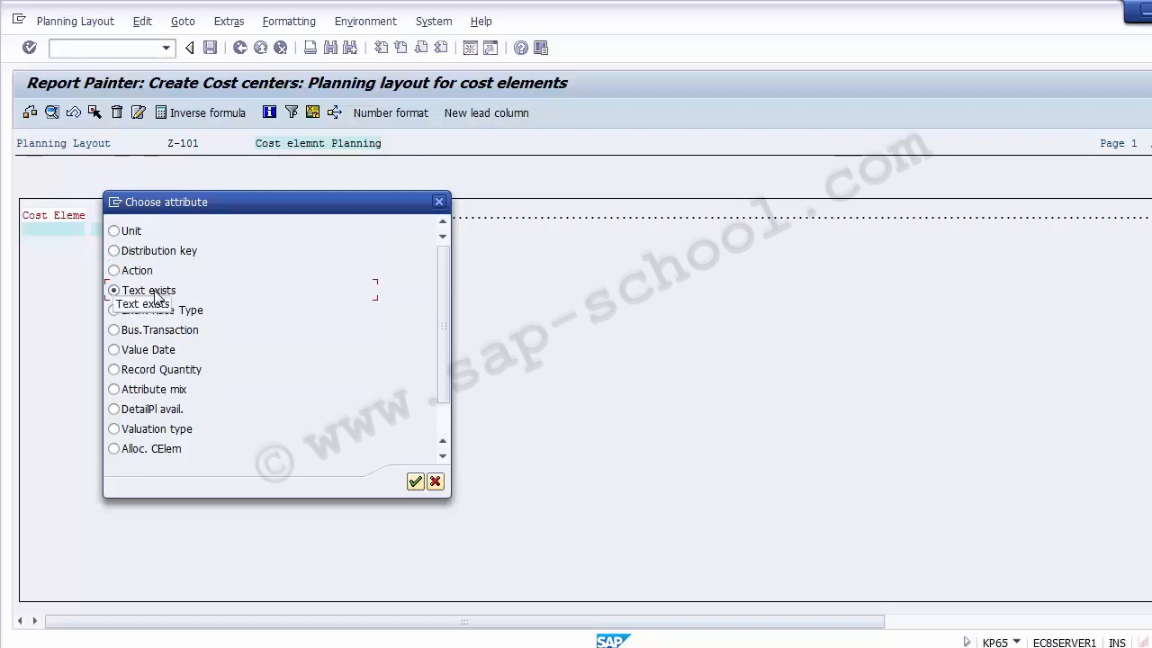
double_click(154, 293)
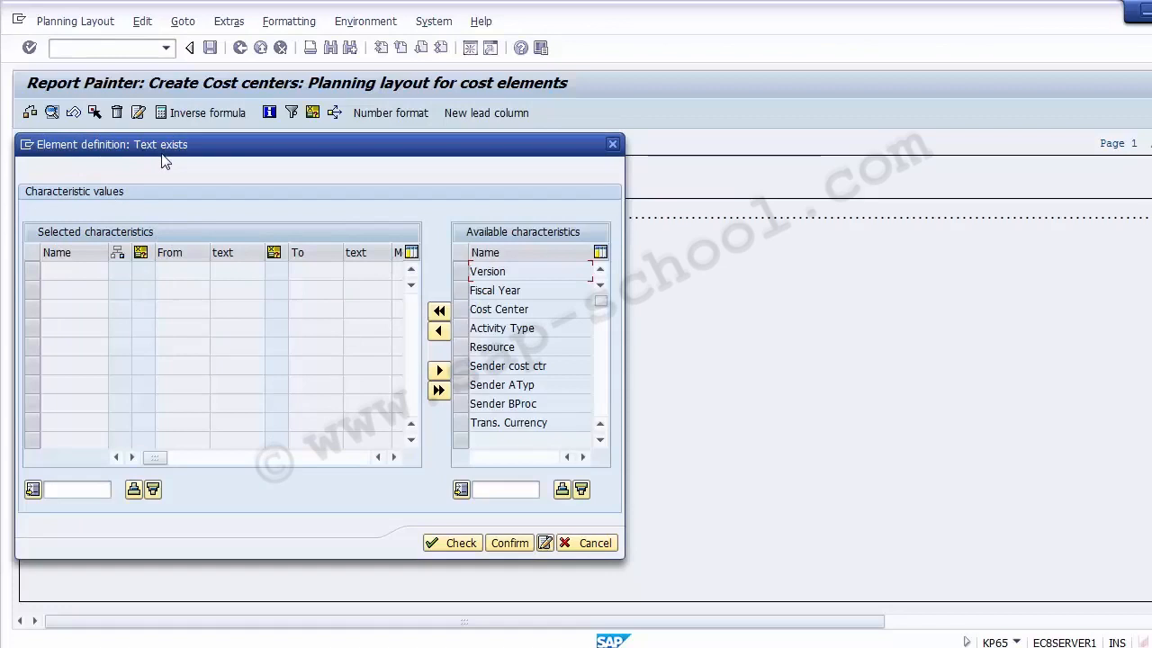
left_click(508, 542)
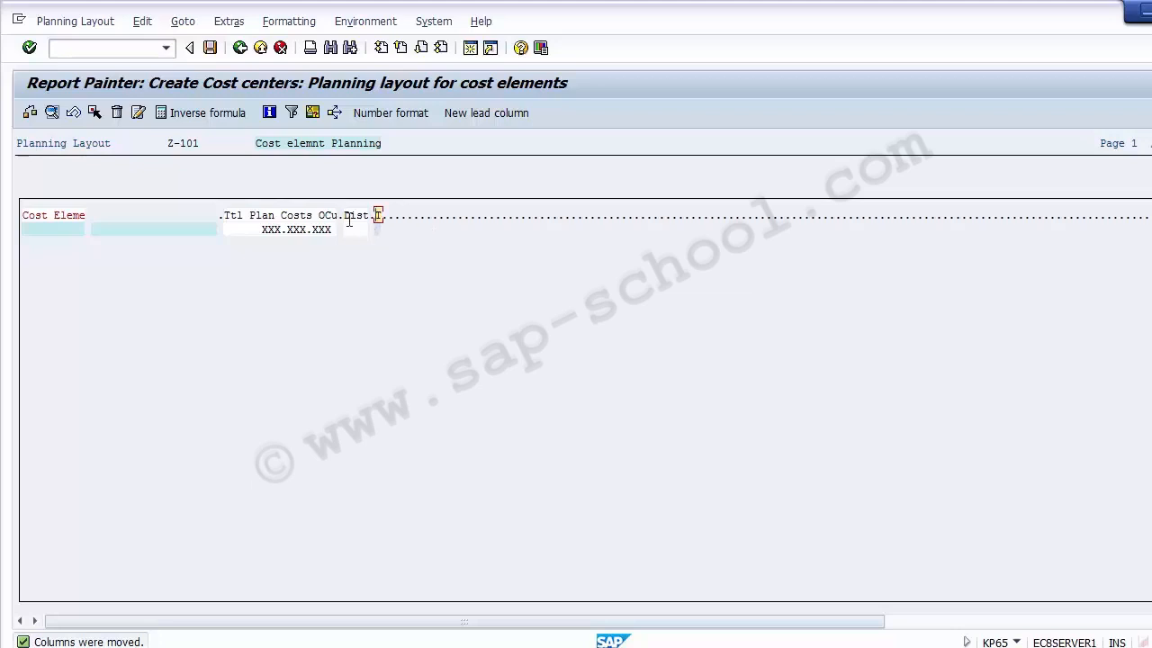
Run a check of planning layout Z-101 to find missing definitions.
left_click(291, 232)
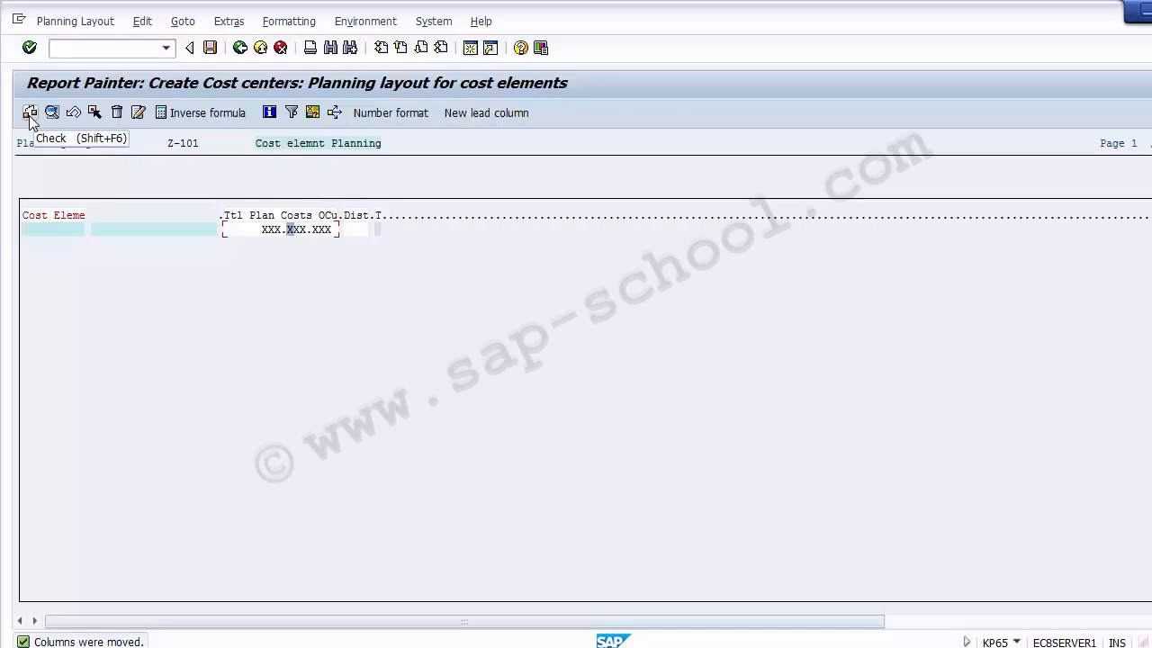
left_click(30, 114)
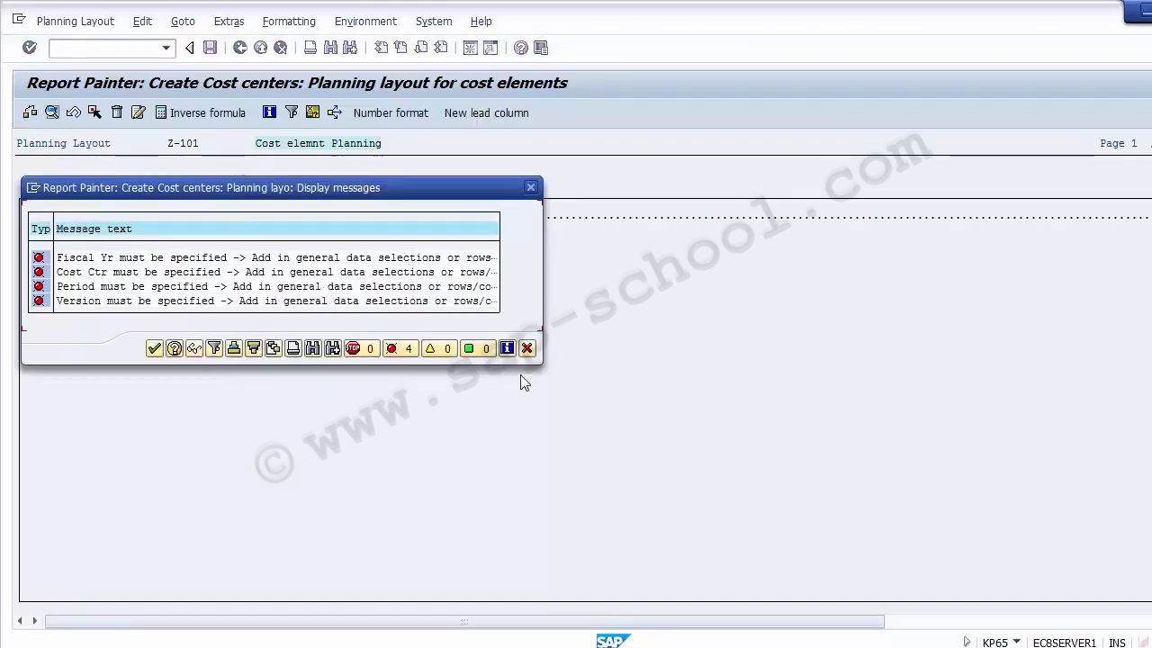
Try to save planning layout Z-101, directly and again on leaving, and dismiss the message lists.
left_click(526, 351)
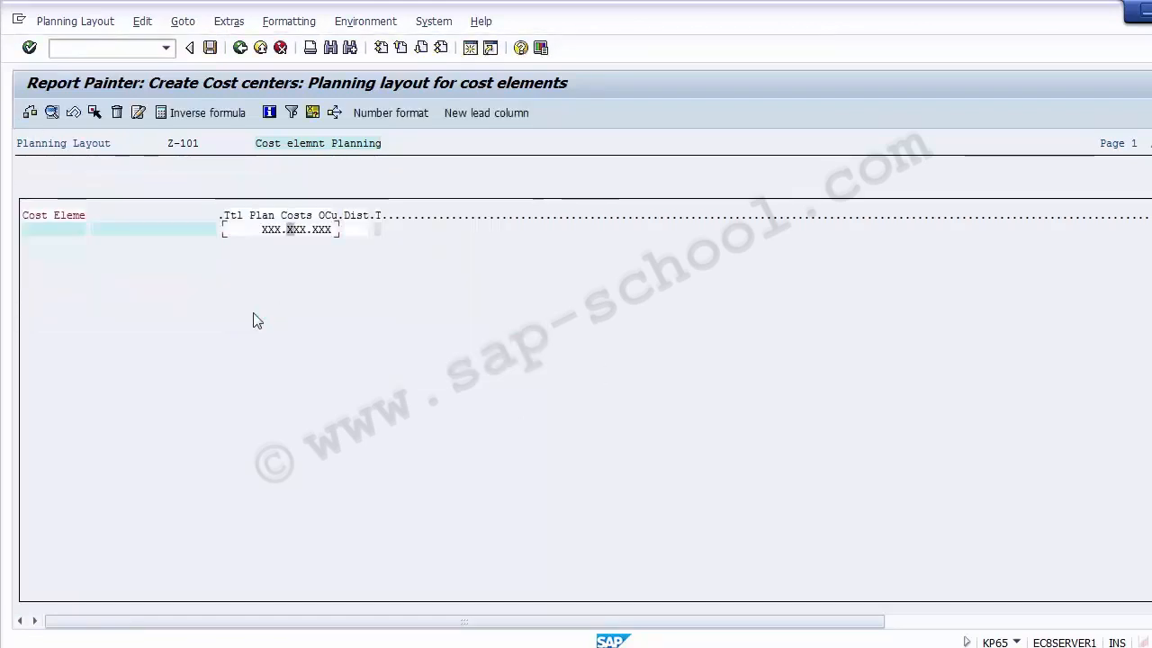
left_click(208, 49)
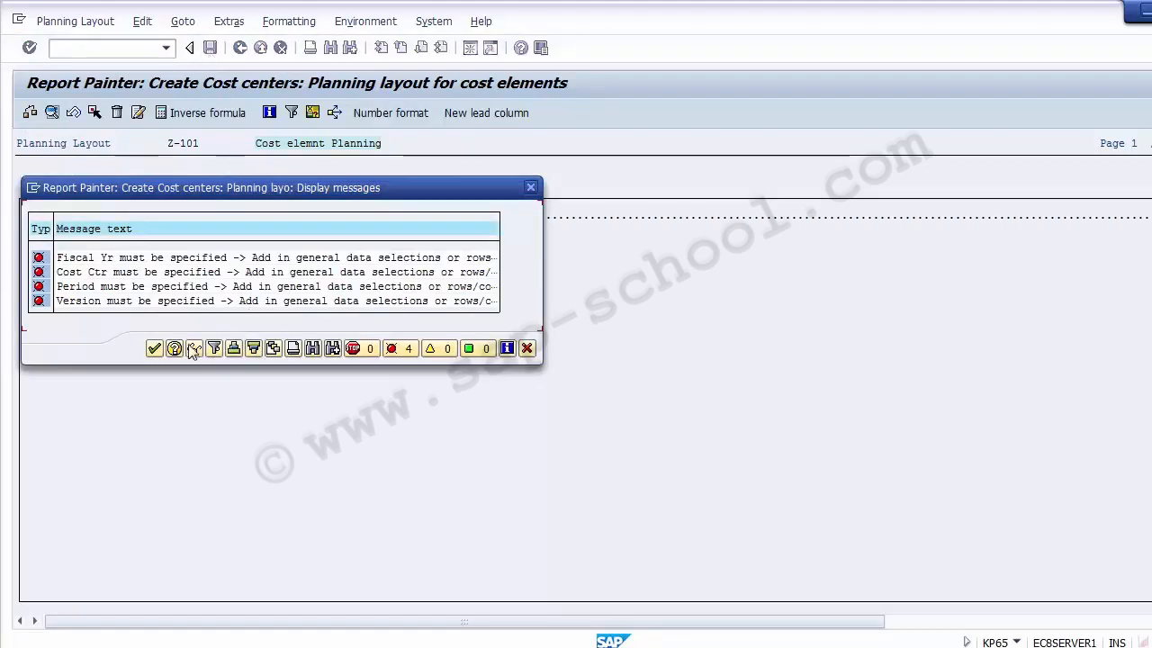
left_click(154, 349)
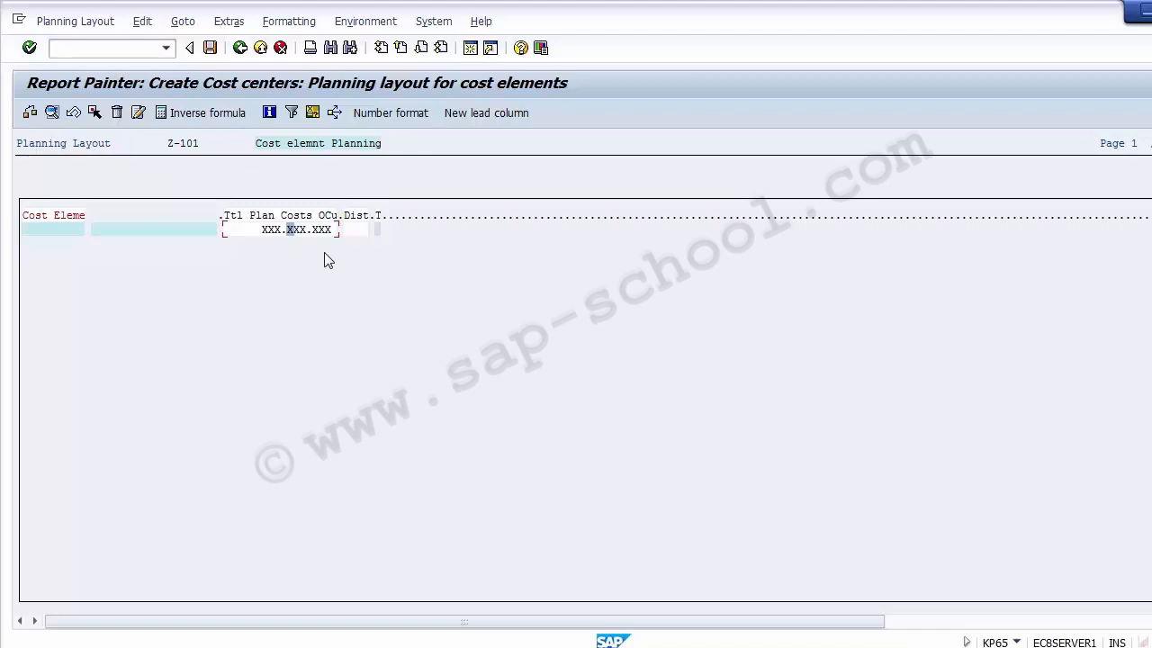
left_click(239, 47)
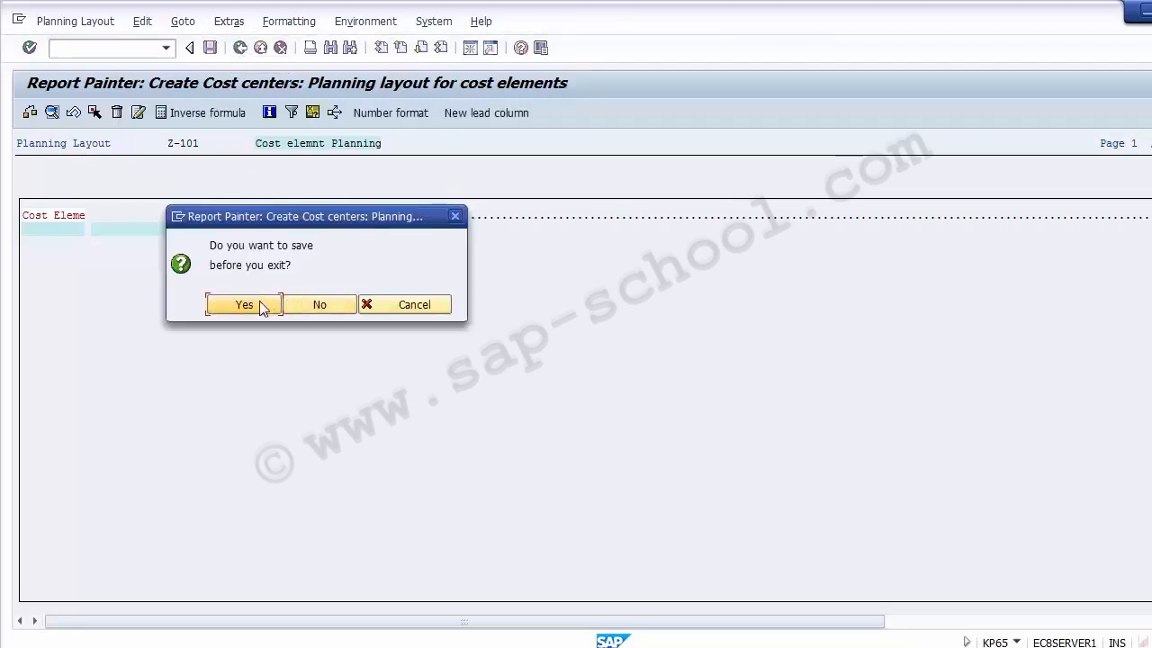
left_click(251, 308)
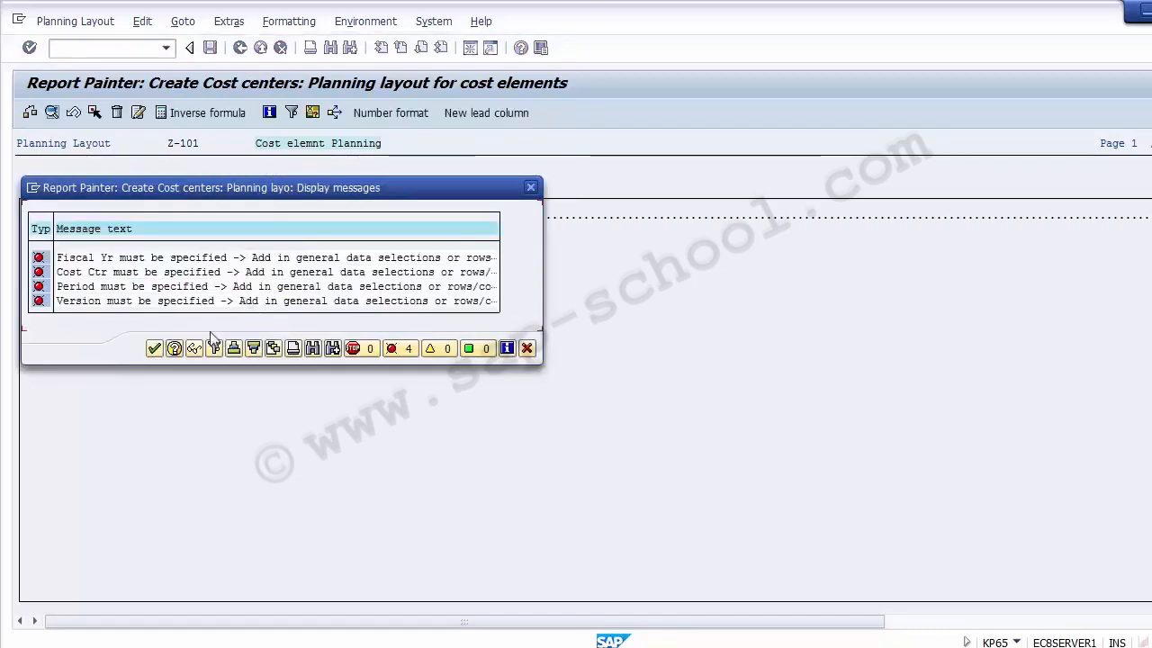
left_click(157, 350)
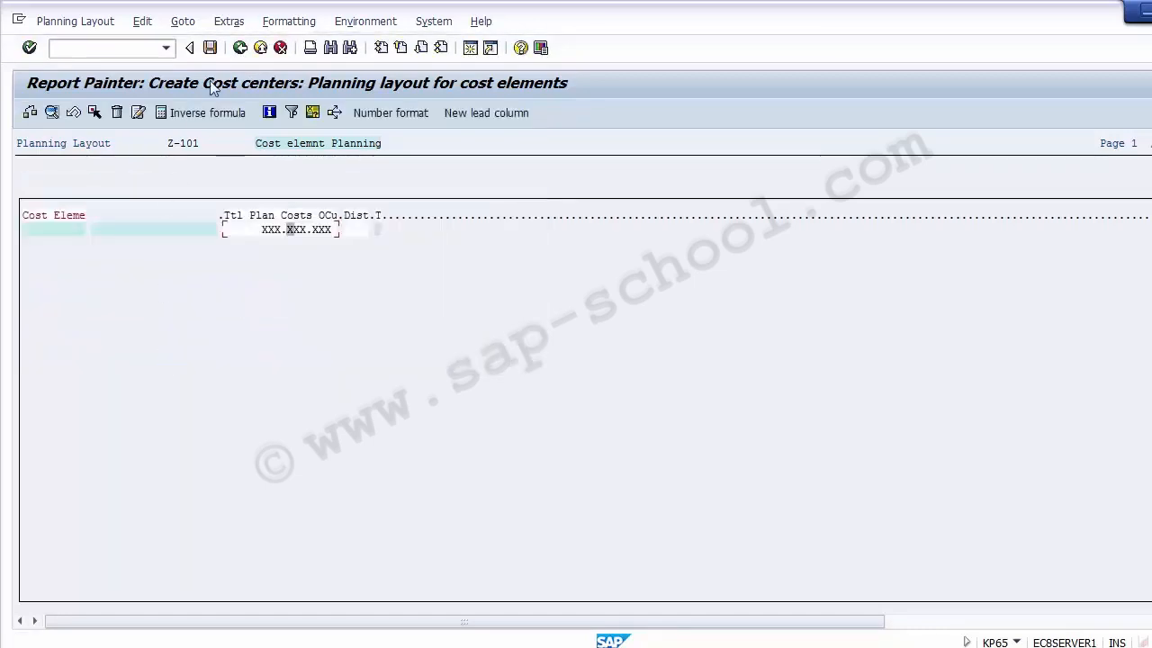
Leave planning layout Z-101 without saving and open the activity for changing planning layouts for cost planning.
left_click(281, 49)
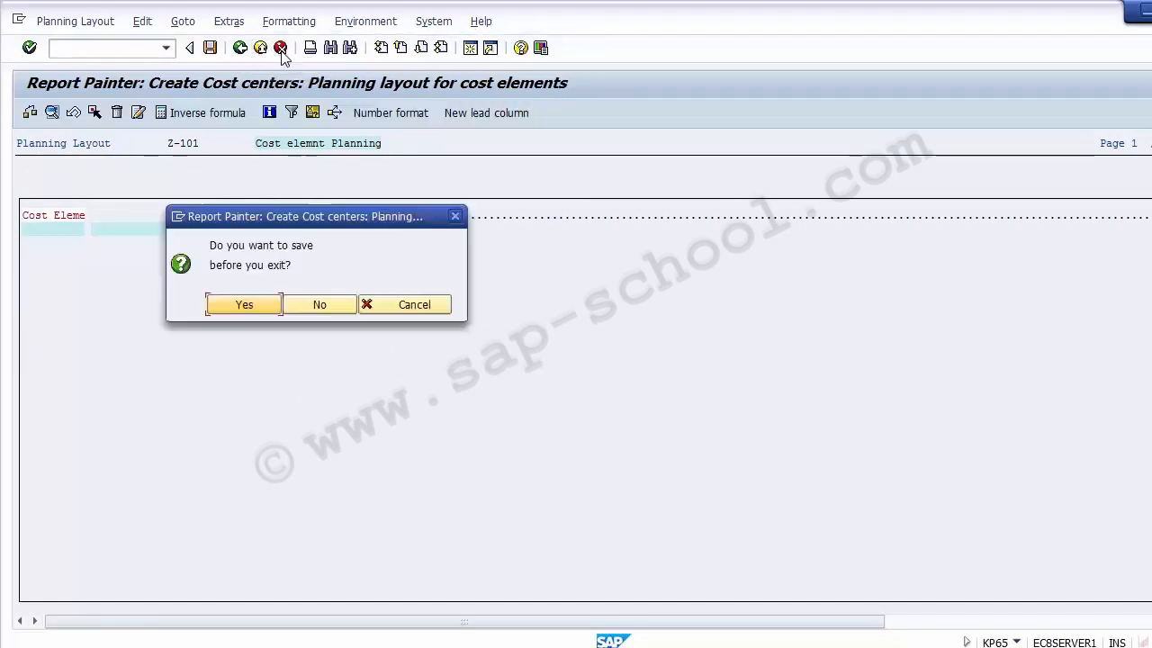
left_click(306, 306)
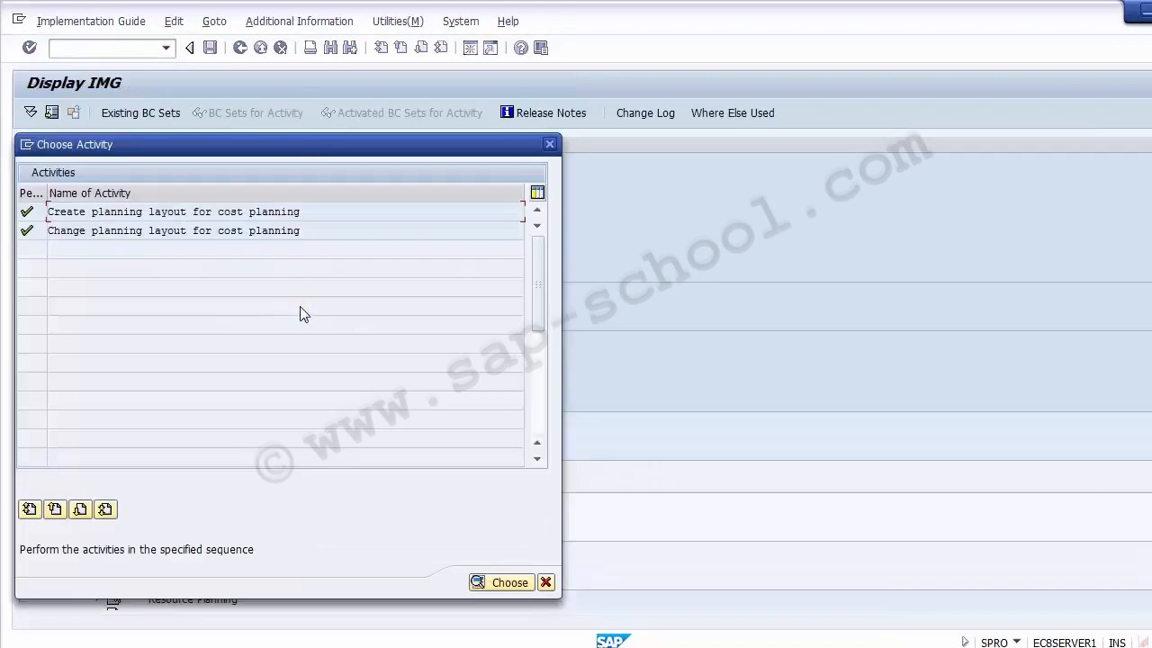
double_click(236, 232)
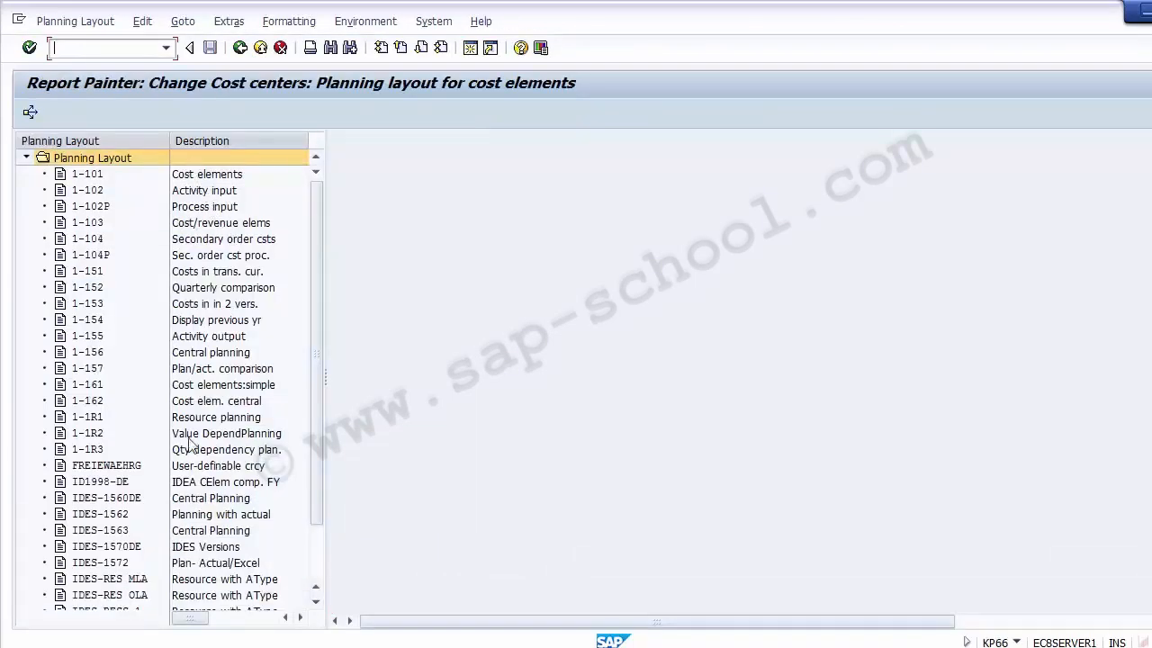
Try to open the standard planning layout 1-101 "Cost elements" for changing.
left_click(195, 180)
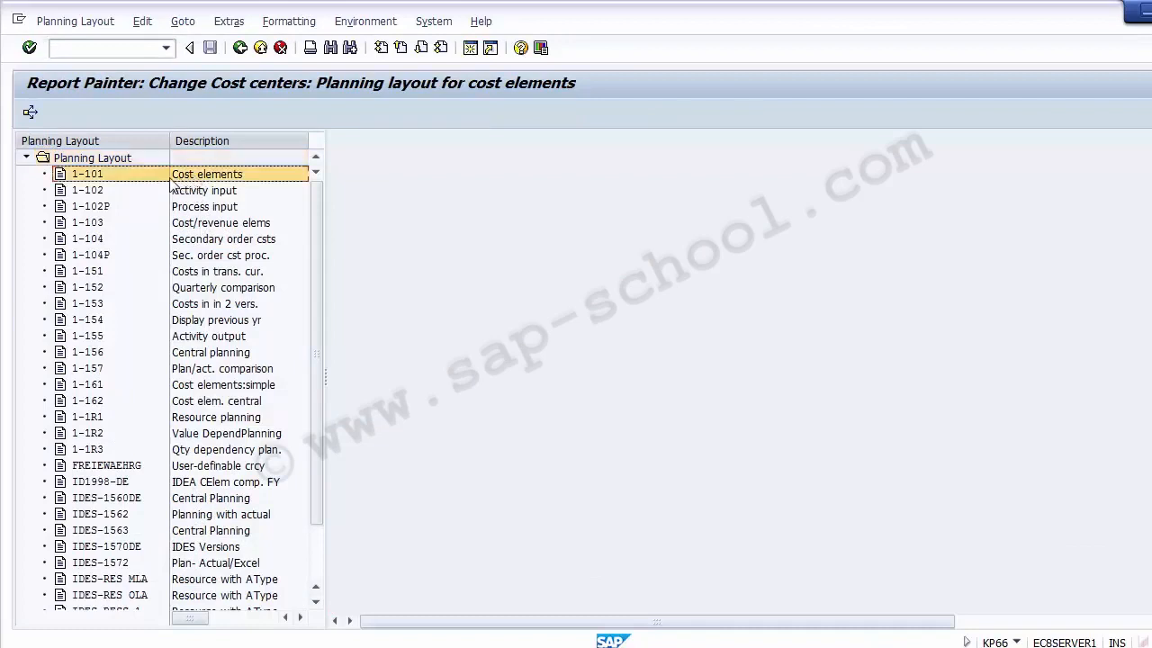
double_click(153, 177)
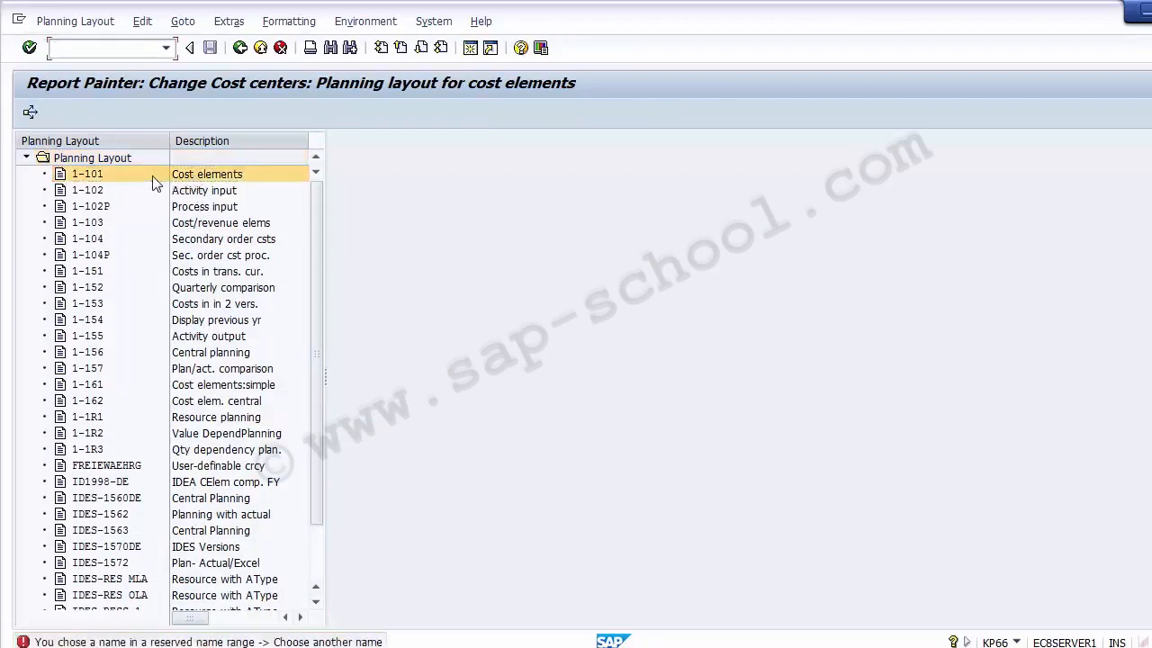
left_click(75, 178)
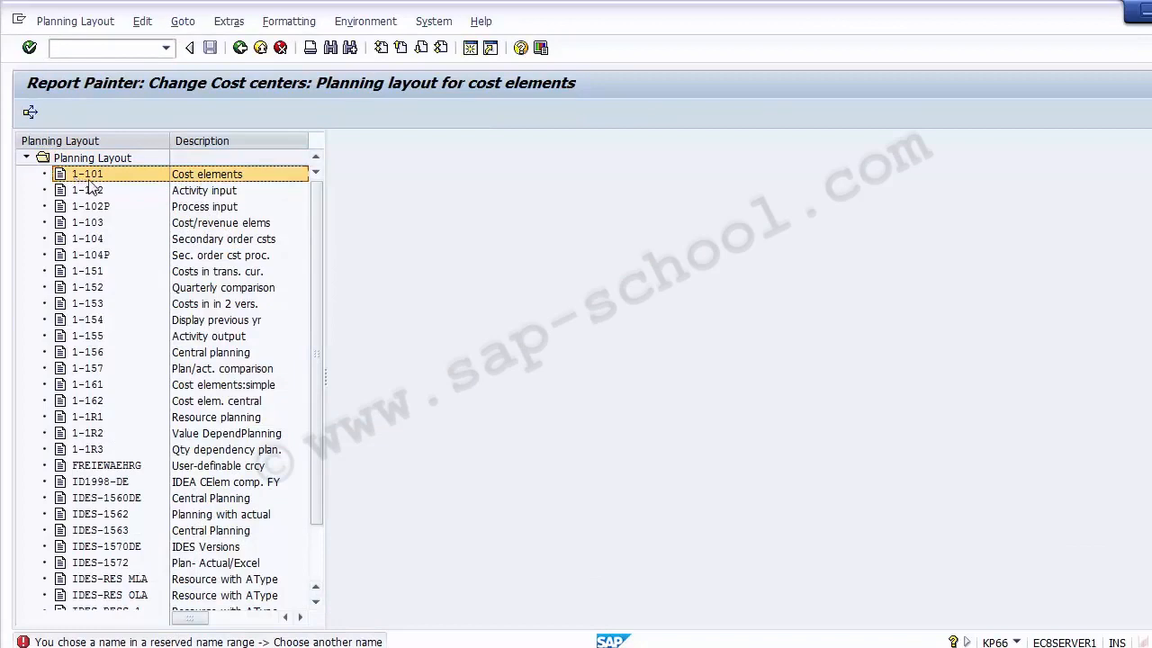
Switch the Report Painter to displaying planning layouts and open the standard layout 1-101 "Cost elements".
left_click(75, 21)
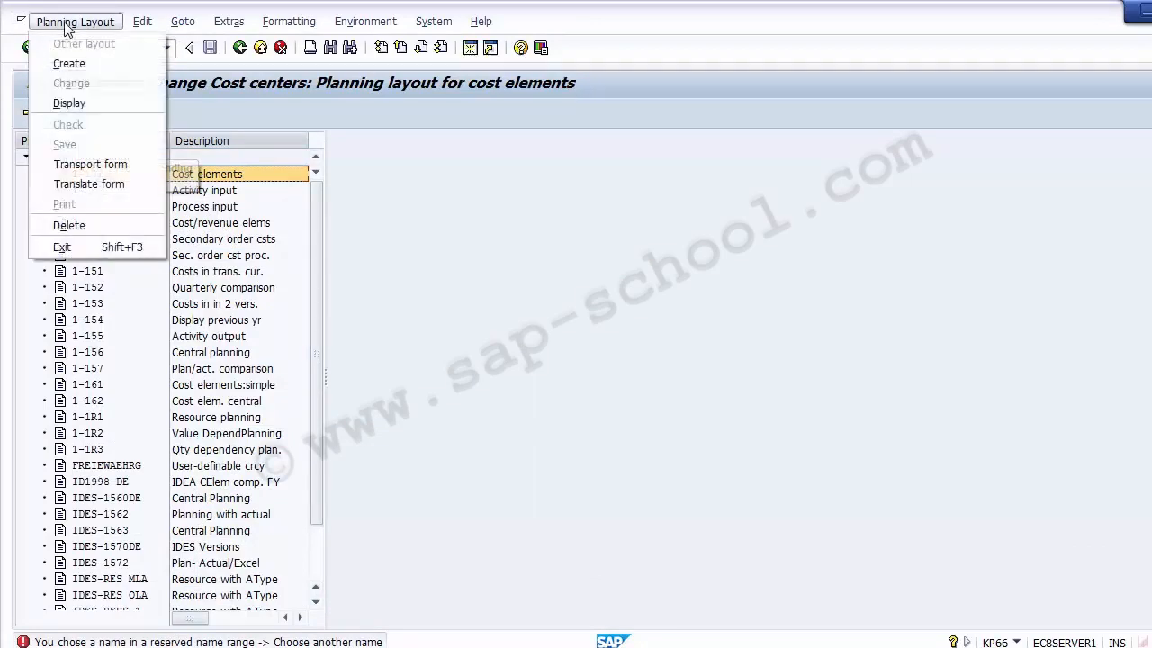
left_click(76, 109)
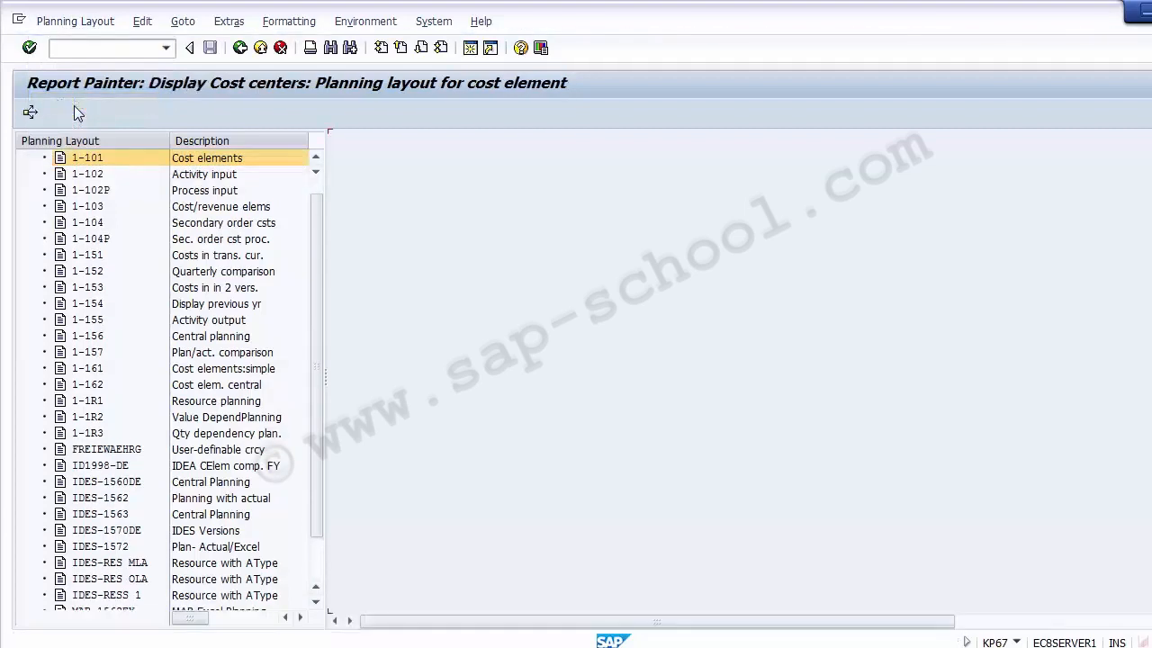
double_click(163, 159)
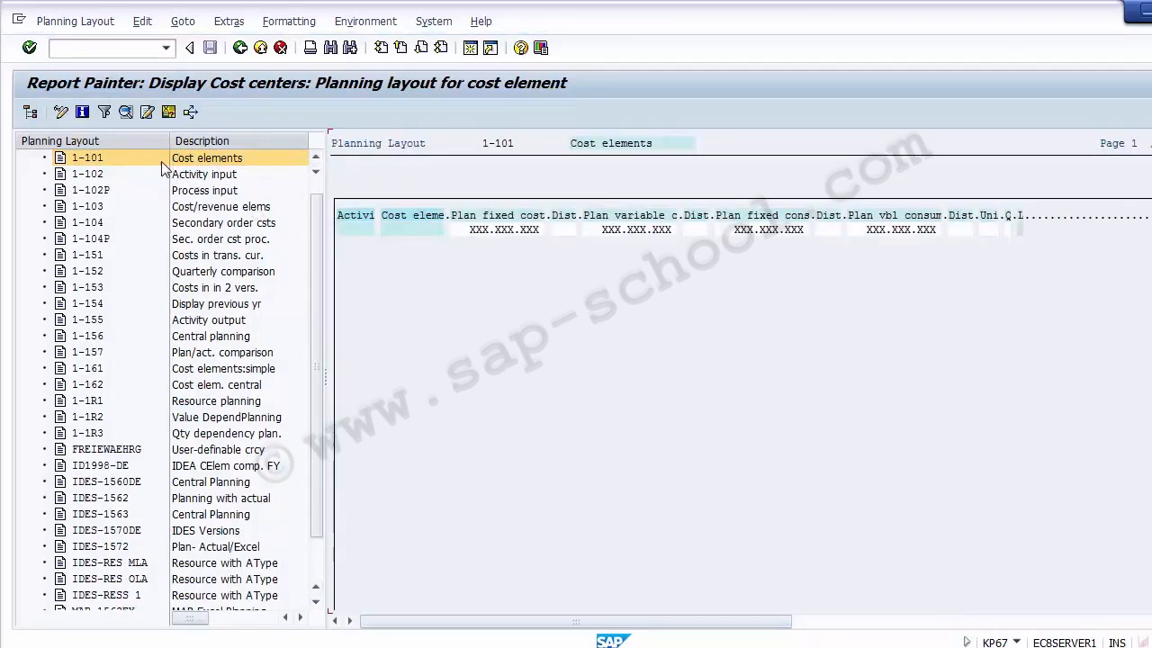
left_click(195, 162)
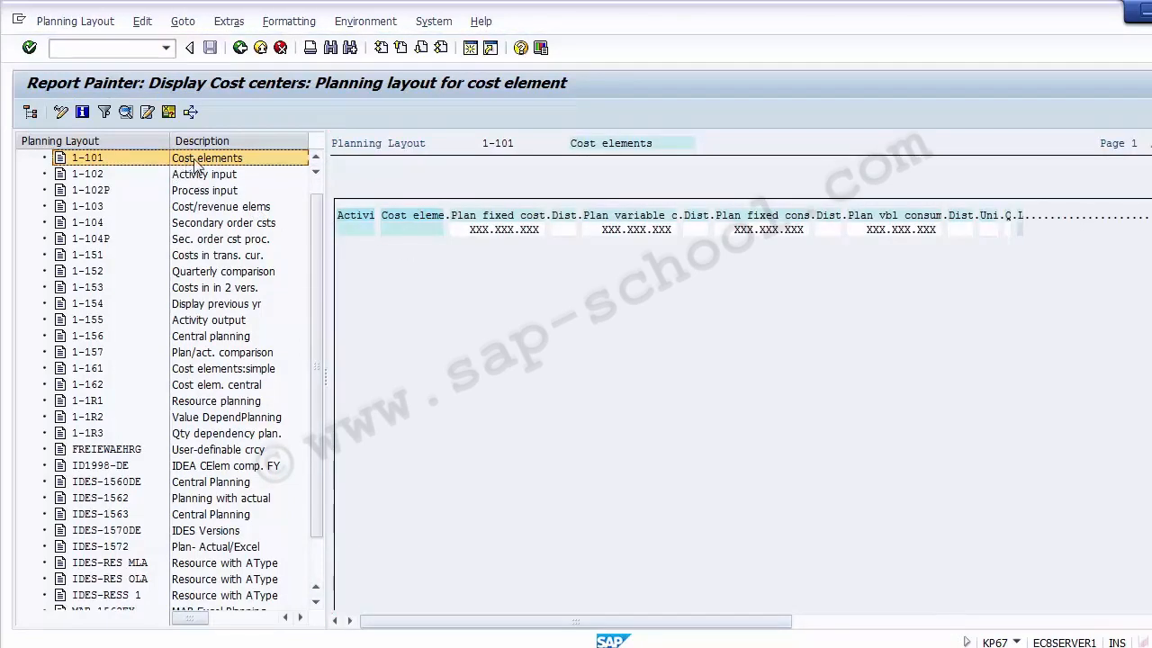
Examine the activity type, cost element, plan cost and distribution key columns of standard layout 1-101.
left_click(360, 231)
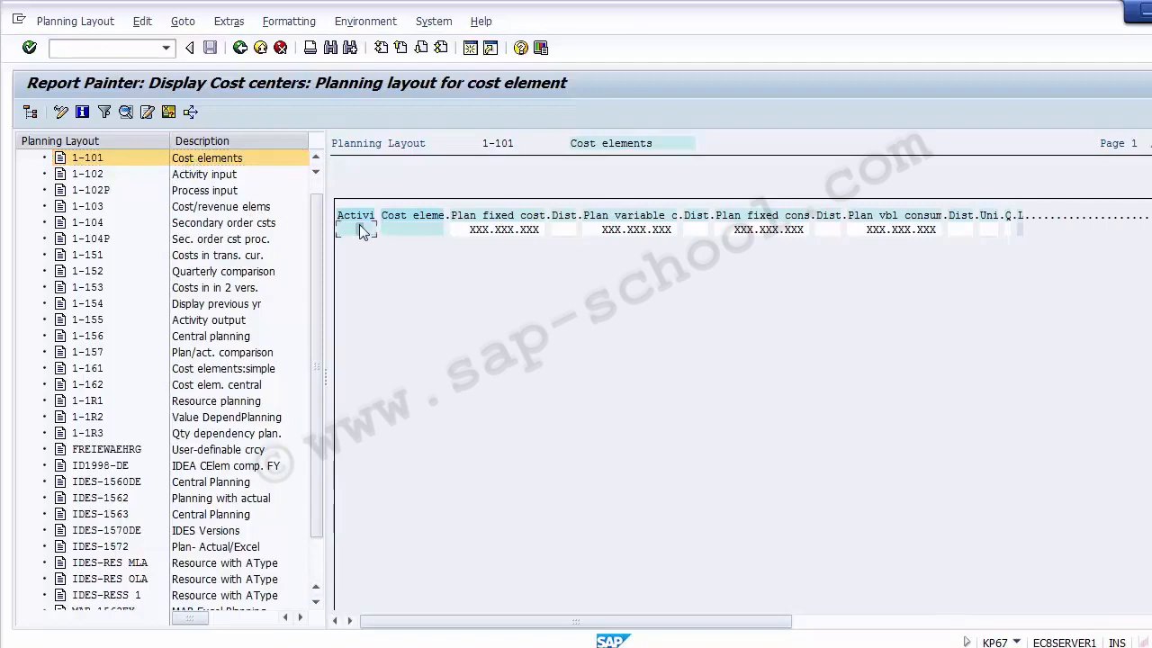
left_click(409, 231)
left_click(556, 231)
left_click(619, 231)
left_click(692, 229)
left_click(746, 231)
left_click(89, 160)
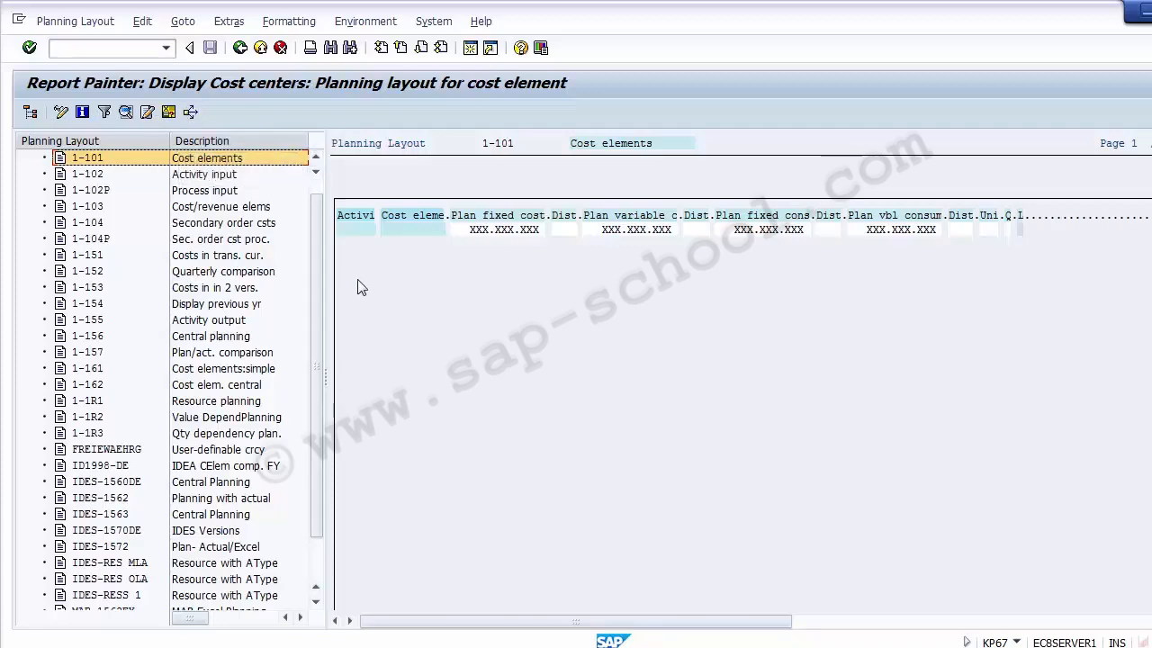
left_click(386, 348)
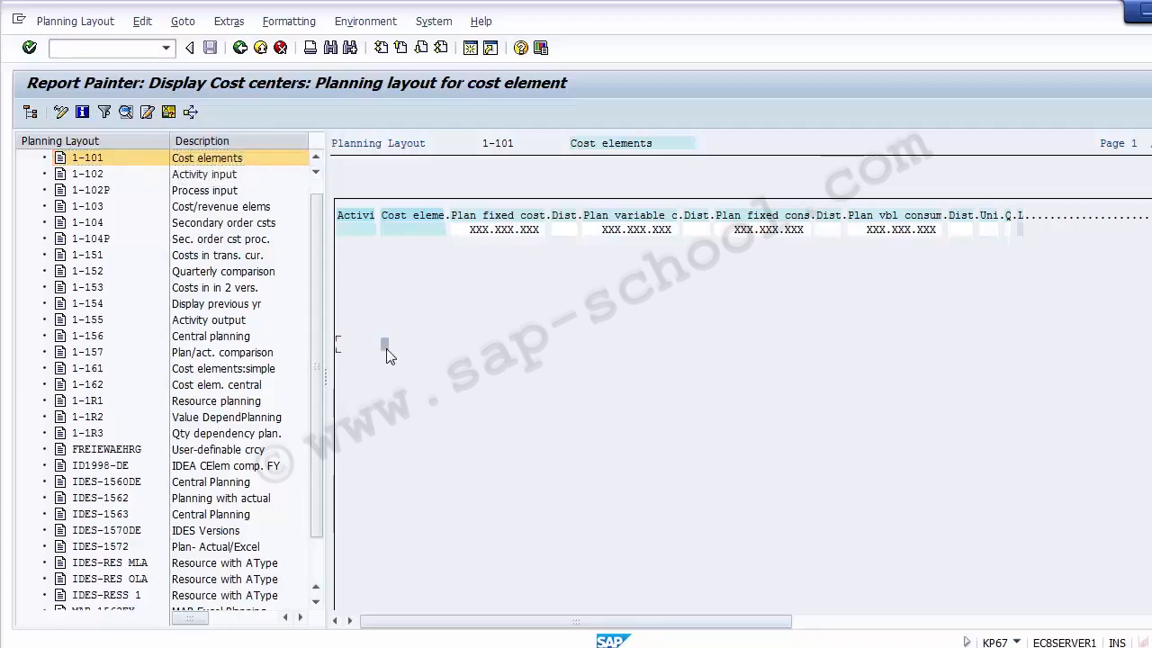
left_click(224, 162)
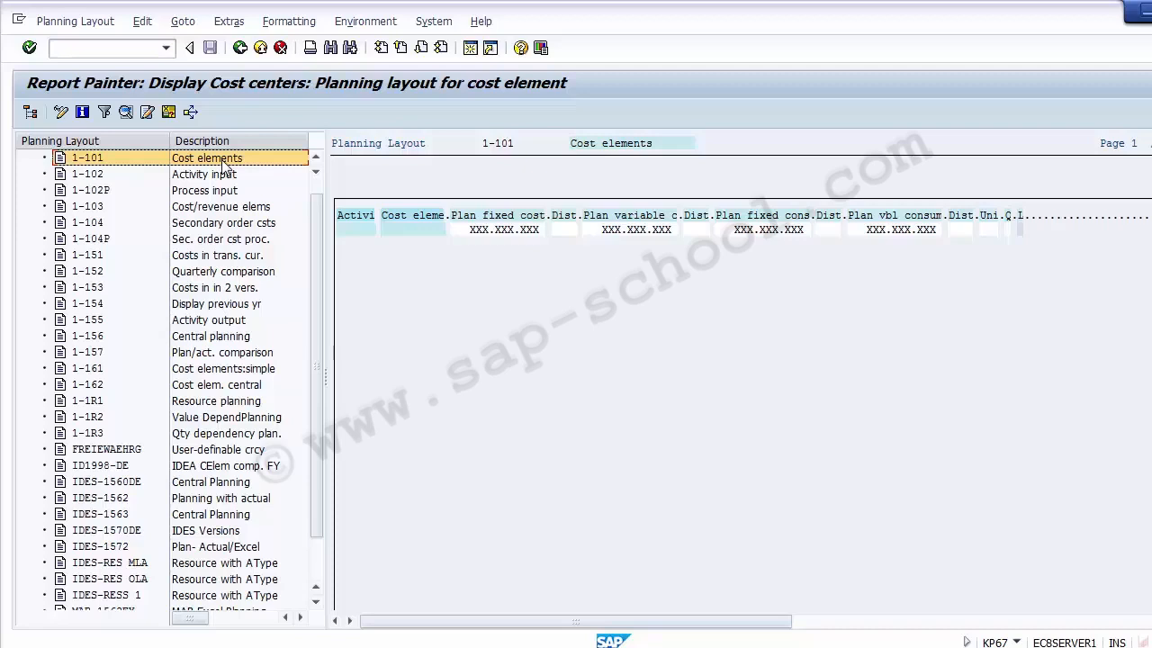
Return to the SAP Easy Access screen and switch to the "Define Planning Profile" slide in PowerPoint.
left_click(239, 46)
left_click(241, 48)
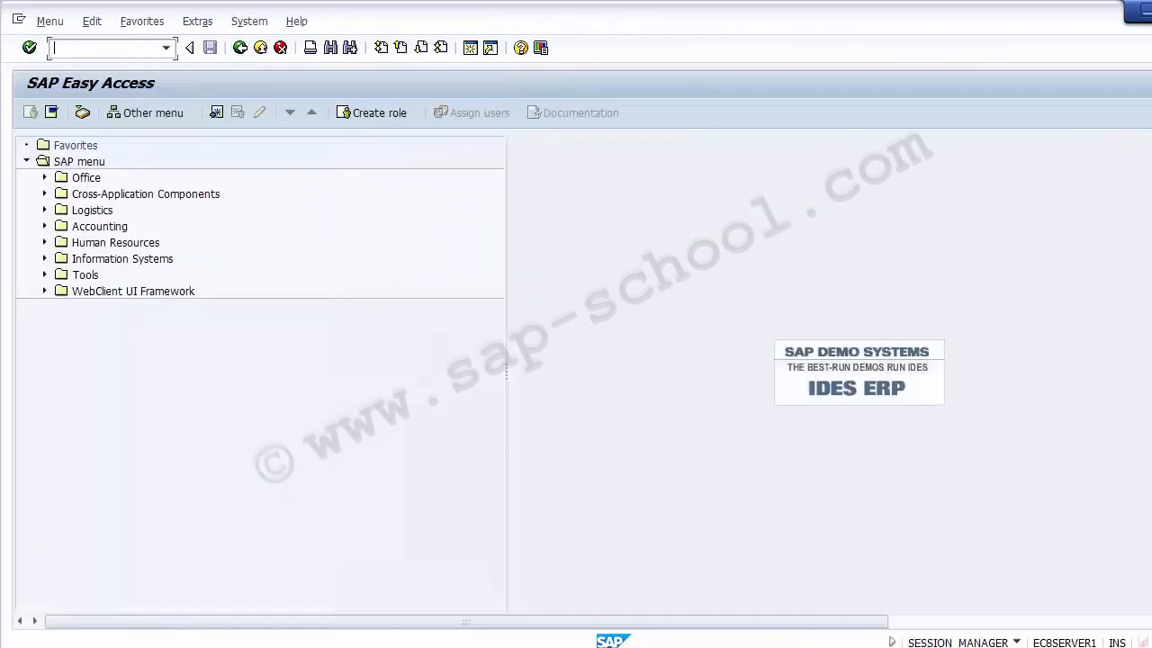
left_click(414, 646)
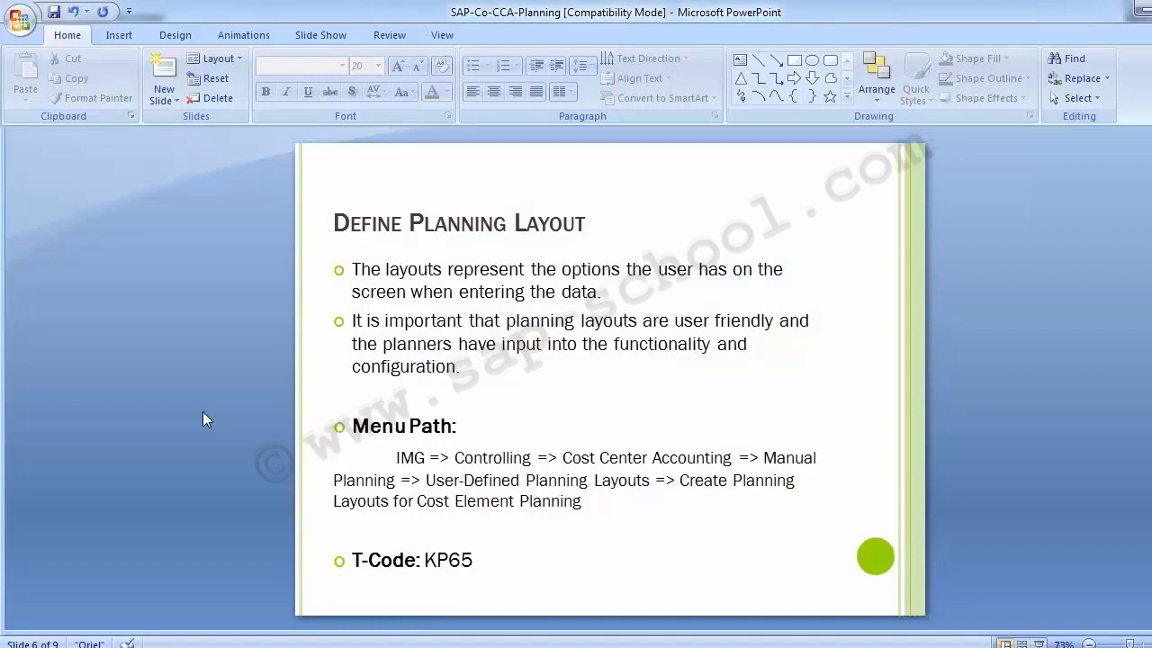
scroll(202, 411, "down", 1)
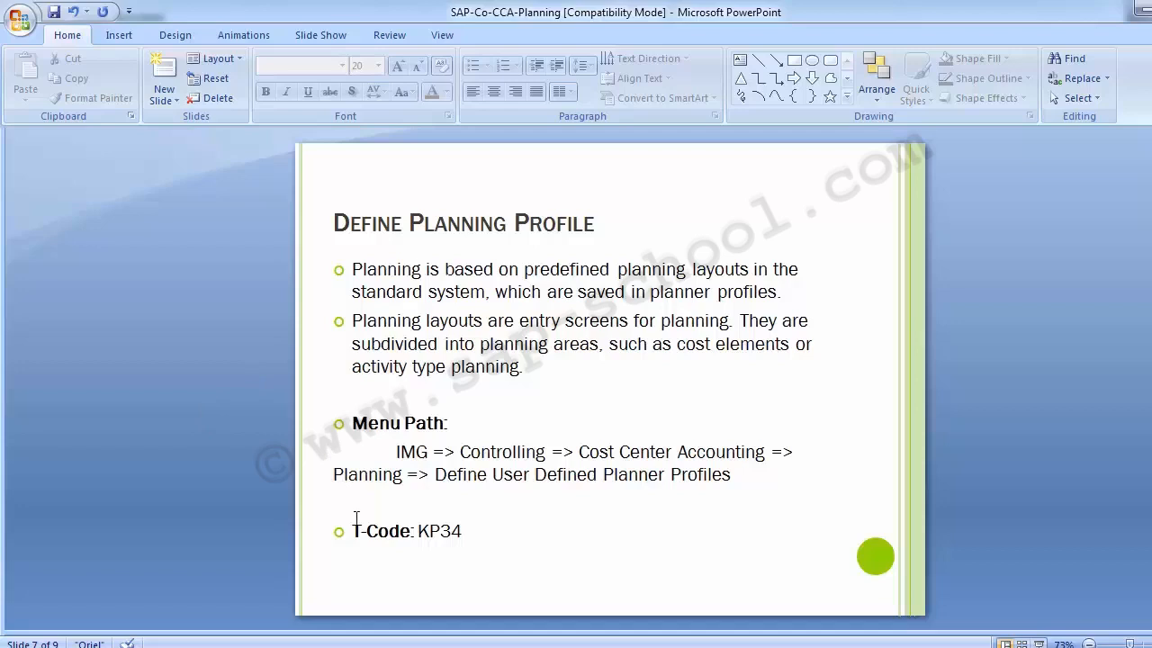
Switch back to SAP and open the SAP Reference IMG through transaction spro.
mouse_move(510, 635)
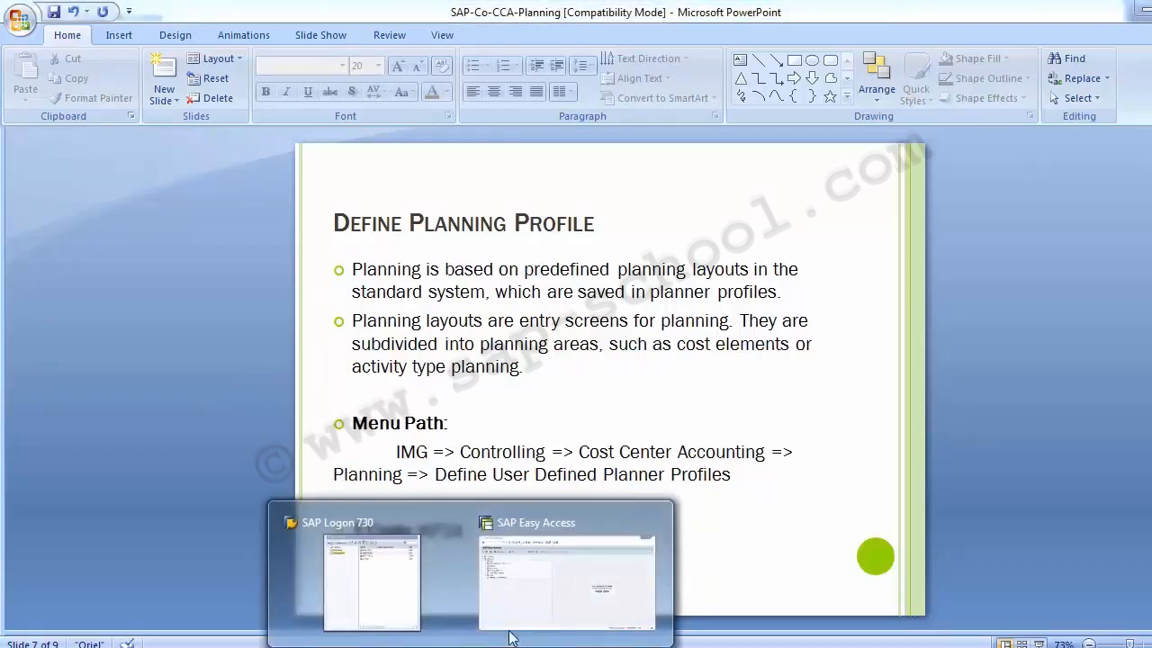
left_click(555, 621)
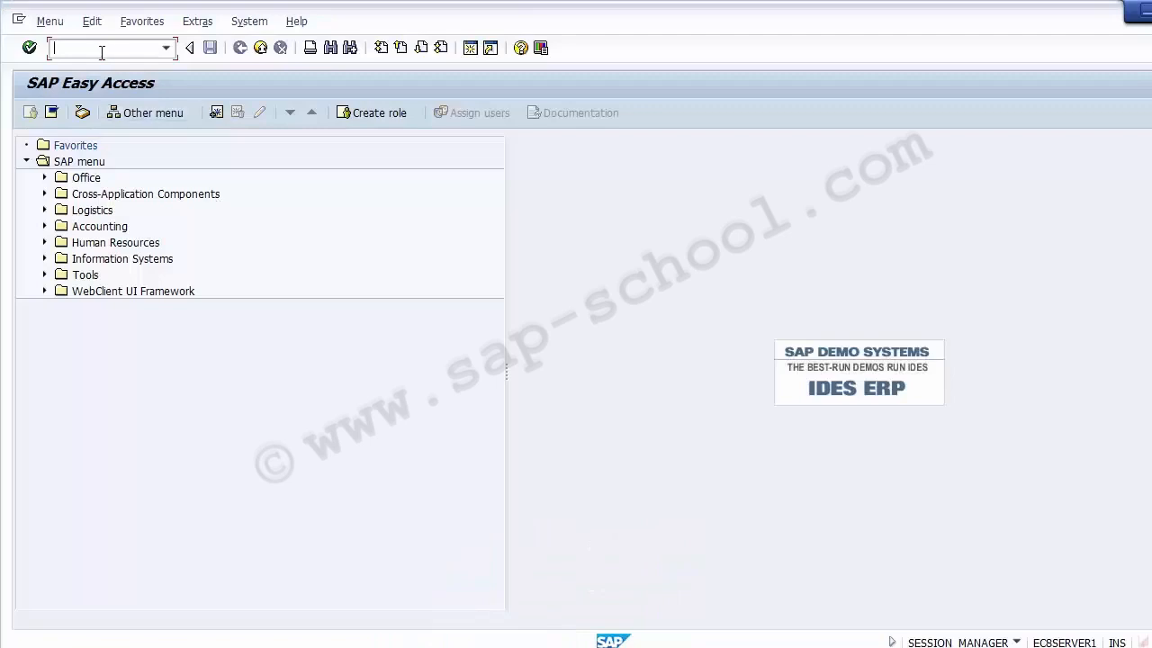
type("spro")
key("Return")
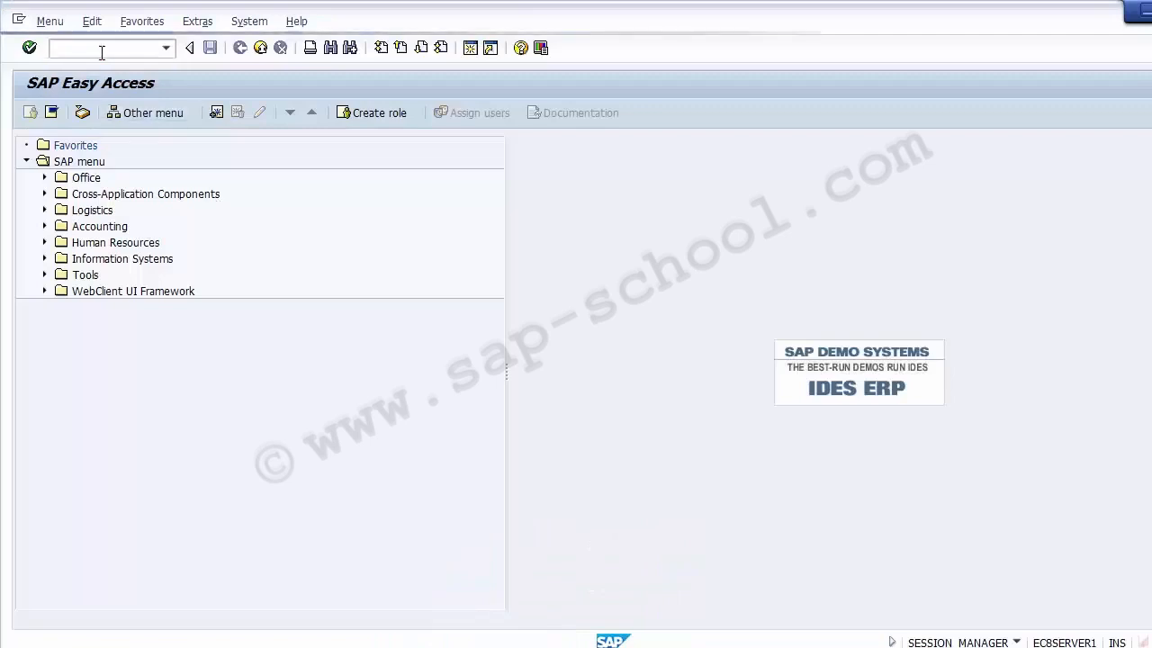
left_click(92, 116)
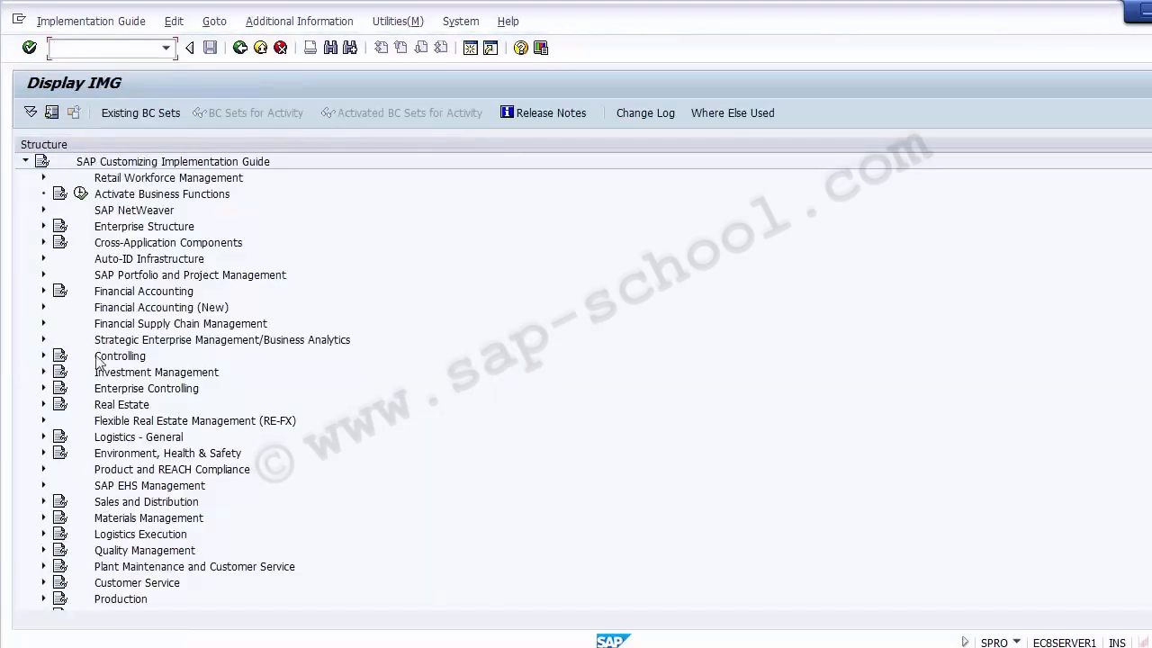
Expand the IMG structure through Controlling and Cost Center Accounting to Planning, and select Manual Planning.
double_click(109, 358)
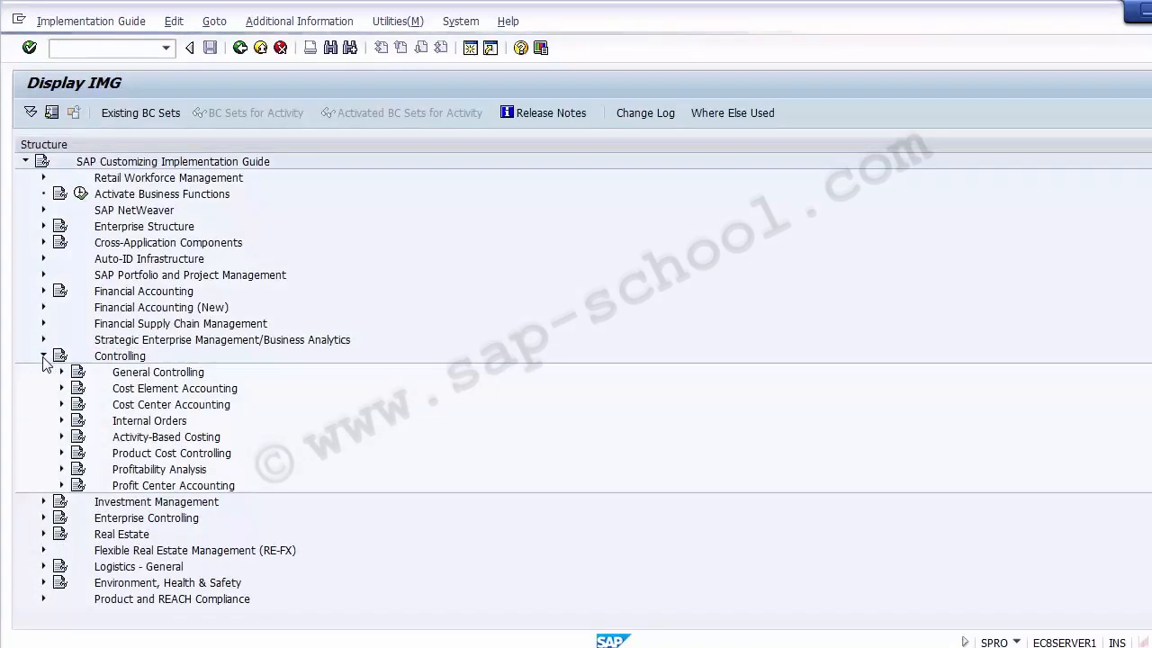
left_click(119, 404)
left_click(61, 404)
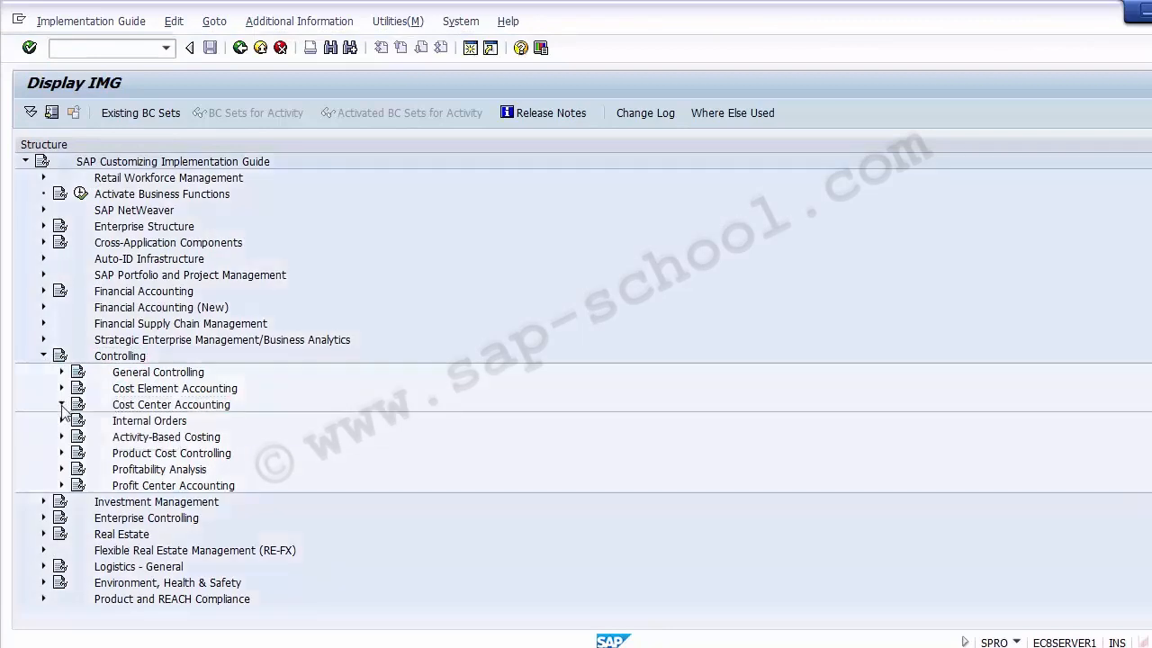
left_click(150, 485)
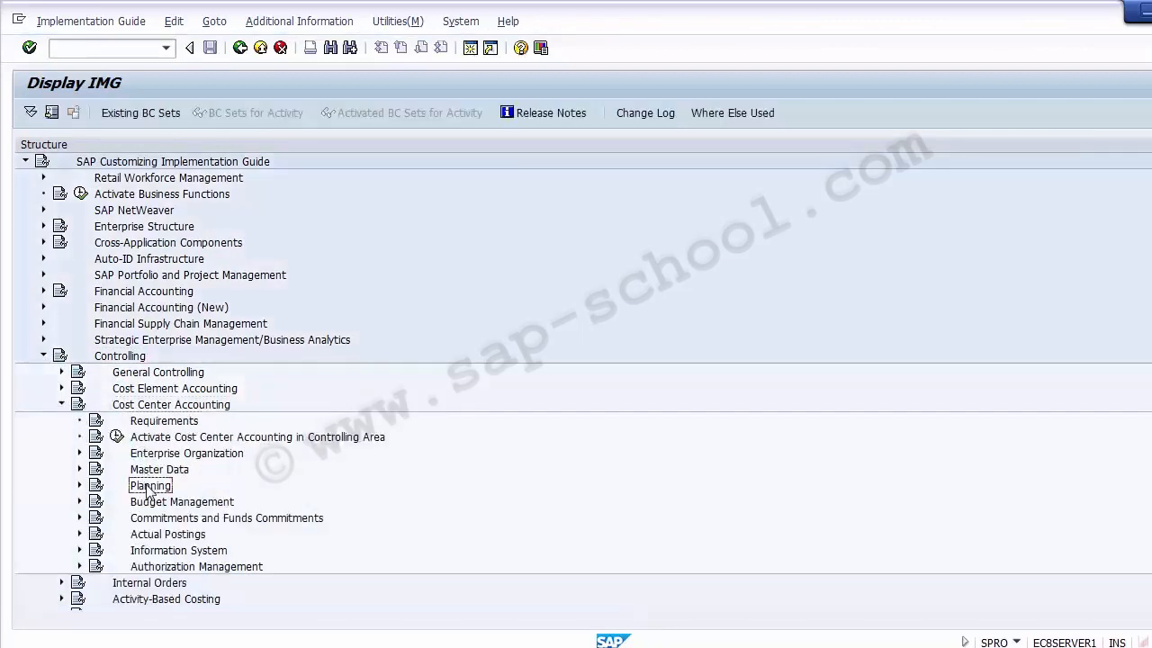
left_click(79, 486)
left_click(180, 504)
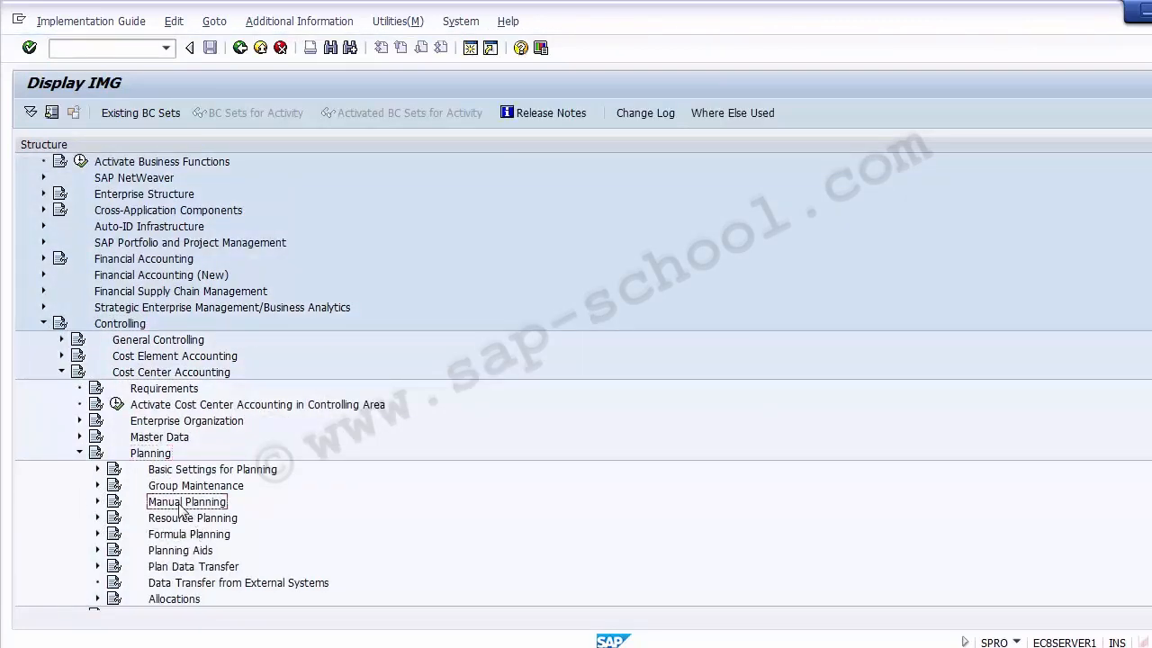
Check the planner profile path on the PowerPoint slide, and select "Define User-Defined Planner Profiles" under Manual Planning in the SAP IMG.
key("alt+Tab")
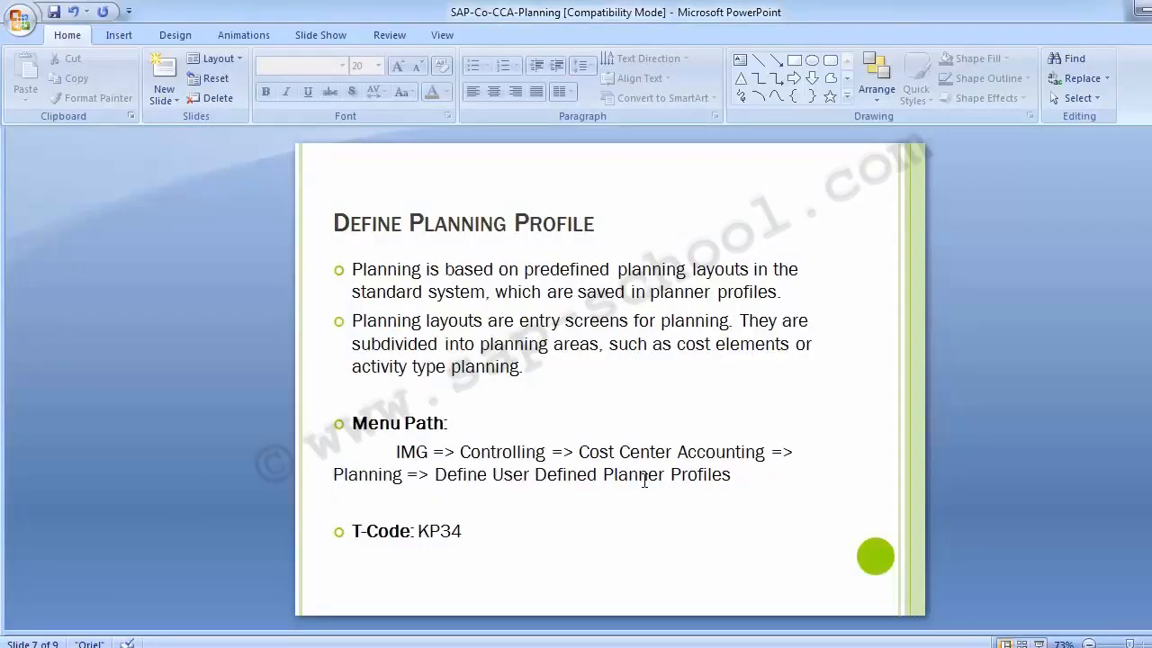
key("alt+Tab")
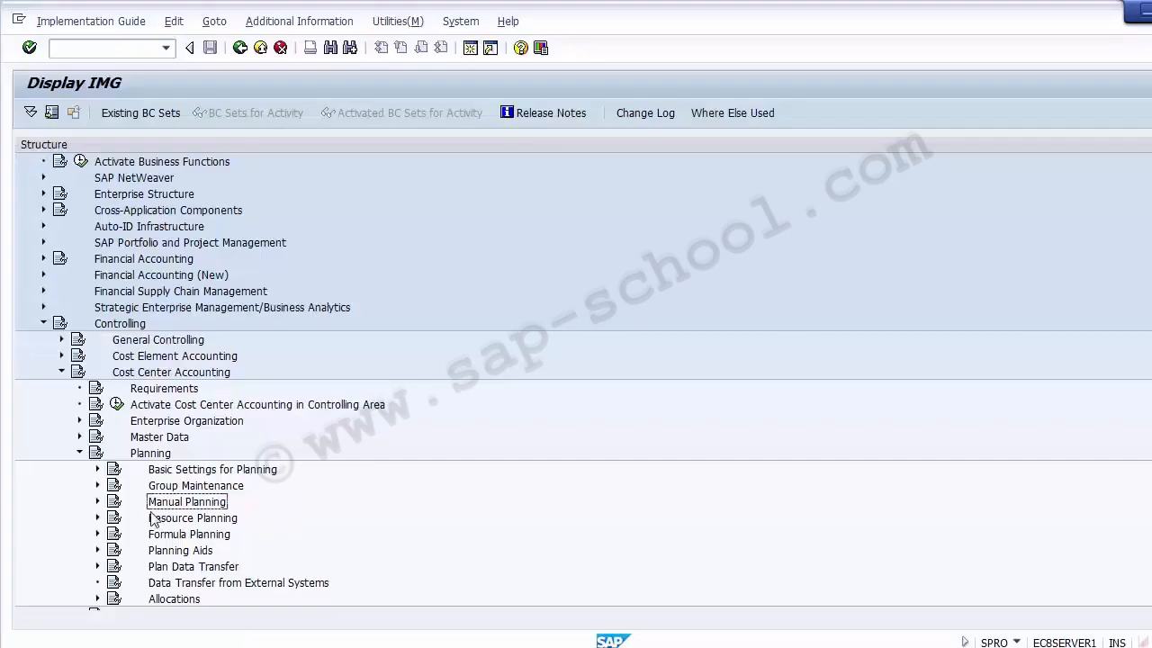
left_click(98, 502)
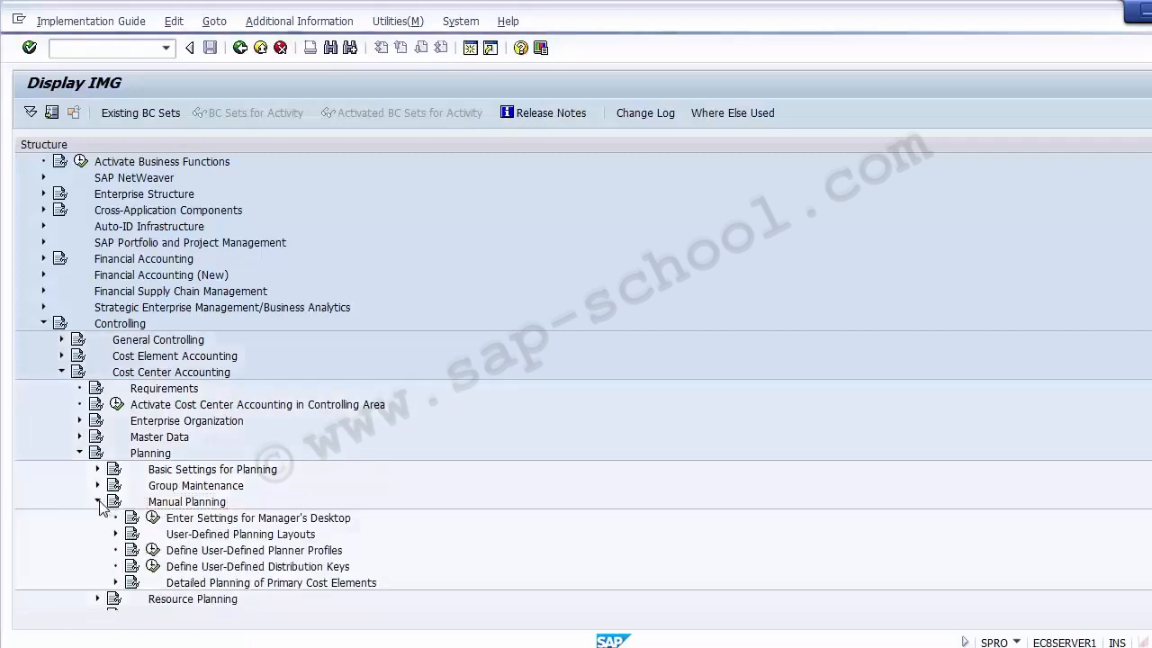
left_click(312, 553)
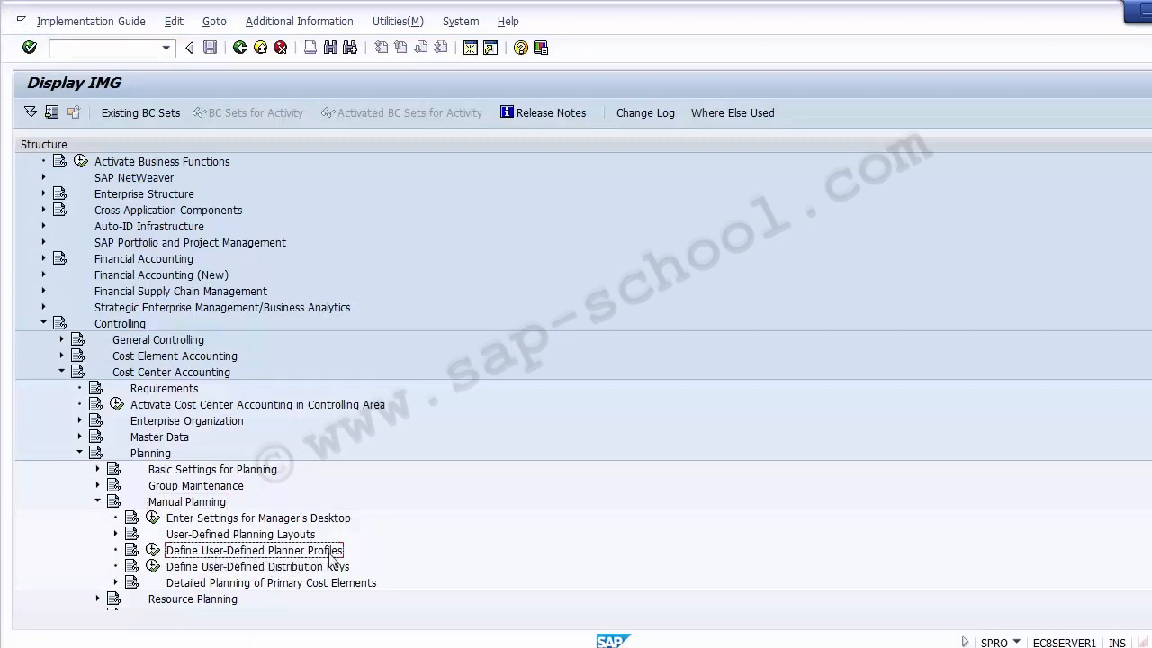
Open the user-defined planner profiles activity and select the standard profiles SAP101 to SAP104.
left_click(154, 551)
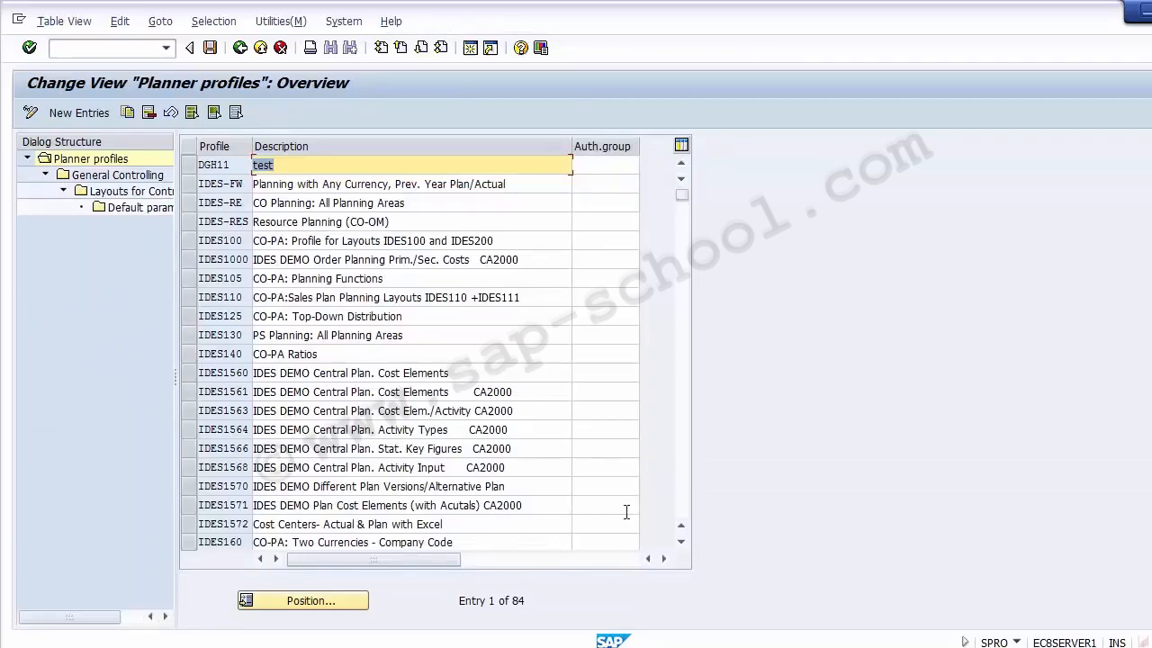
left_click(682, 508)
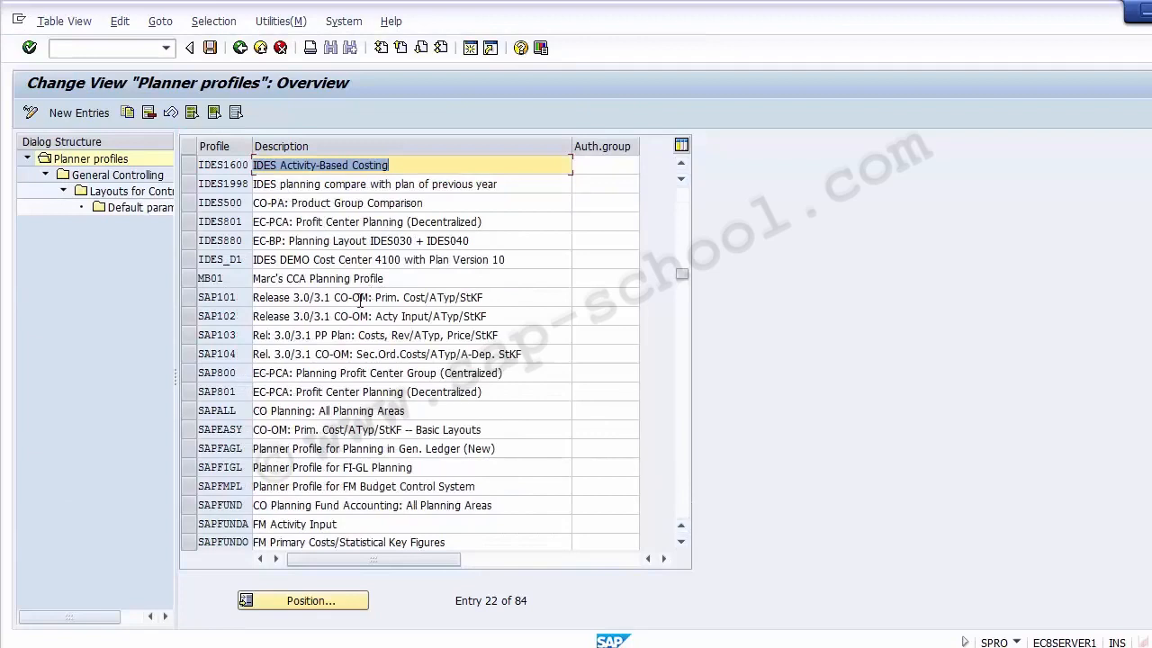
left_click(187, 299)
left_click_drag(186, 299, 180, 358)
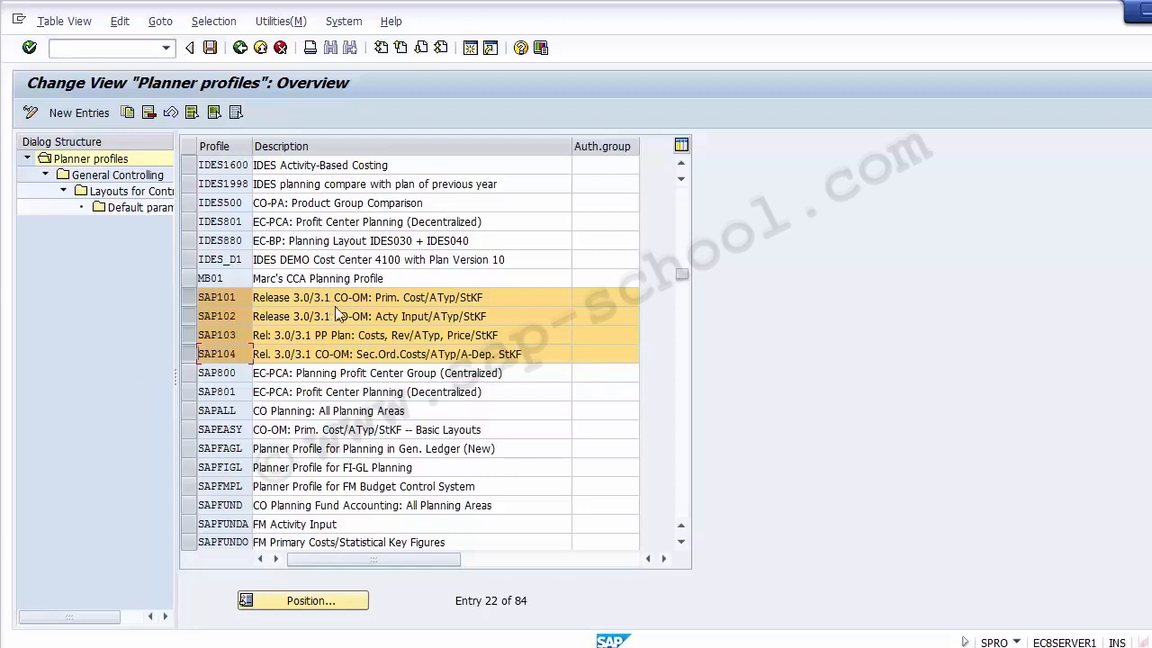
Examine the descriptions of profiles SAP101 to SAP104 for the planning areas each covers, highlighting "Prim. Cost/ATyp/StKF" in SAP101.
left_click(374, 298)
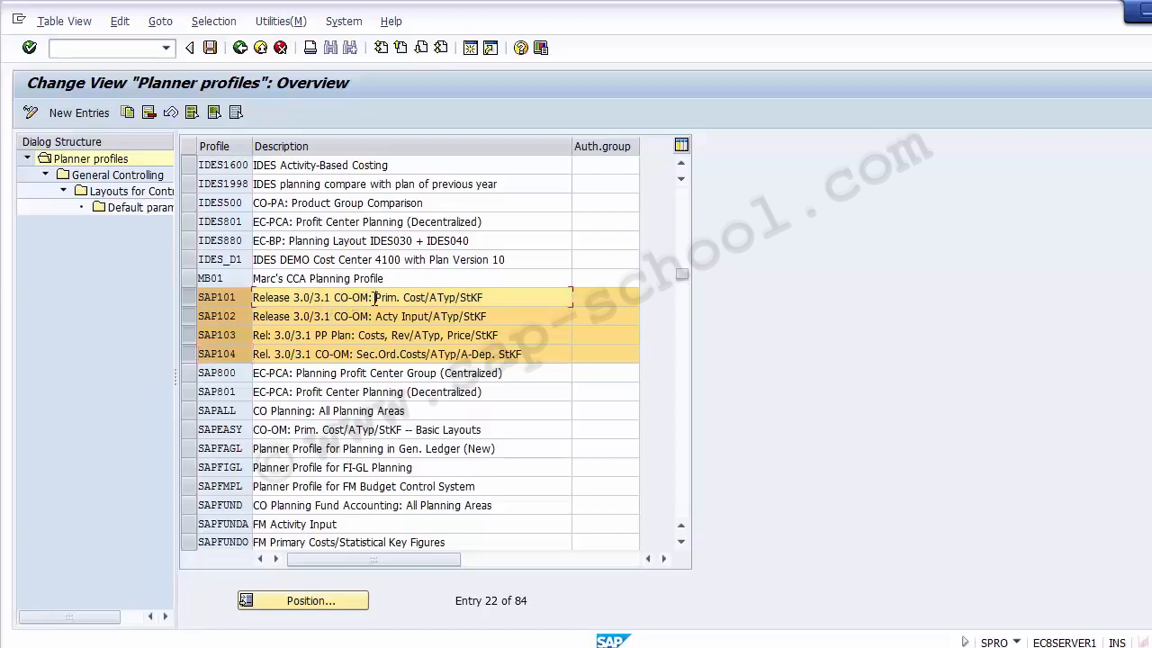
left_click_drag(374, 297, 498, 297)
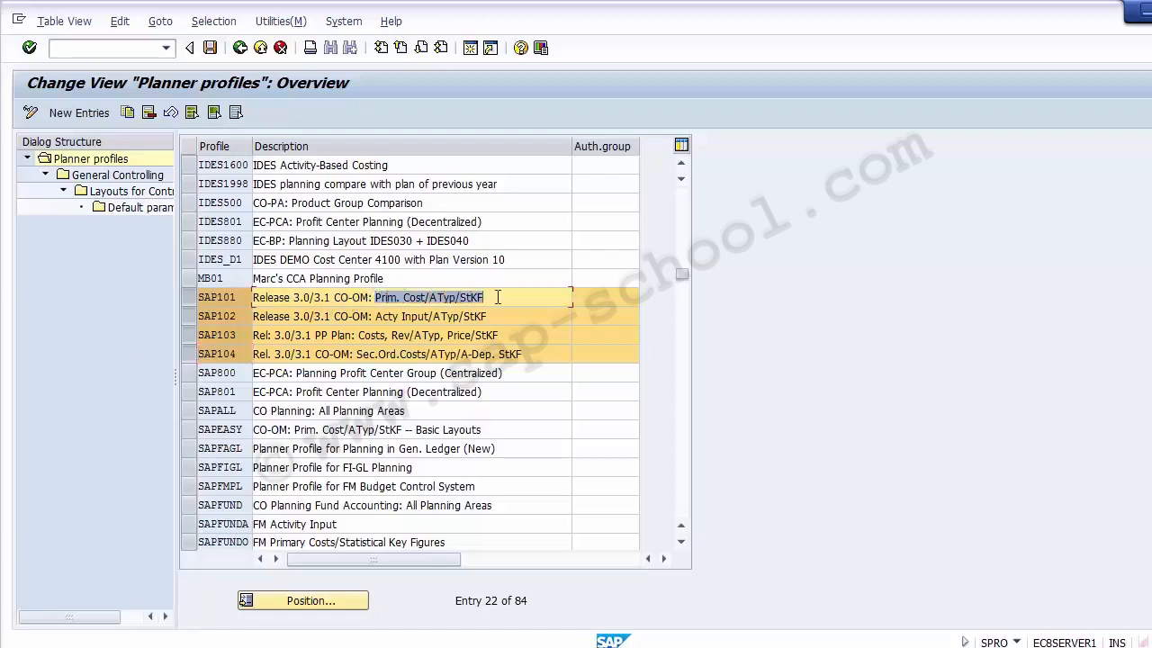
left_click(401, 298)
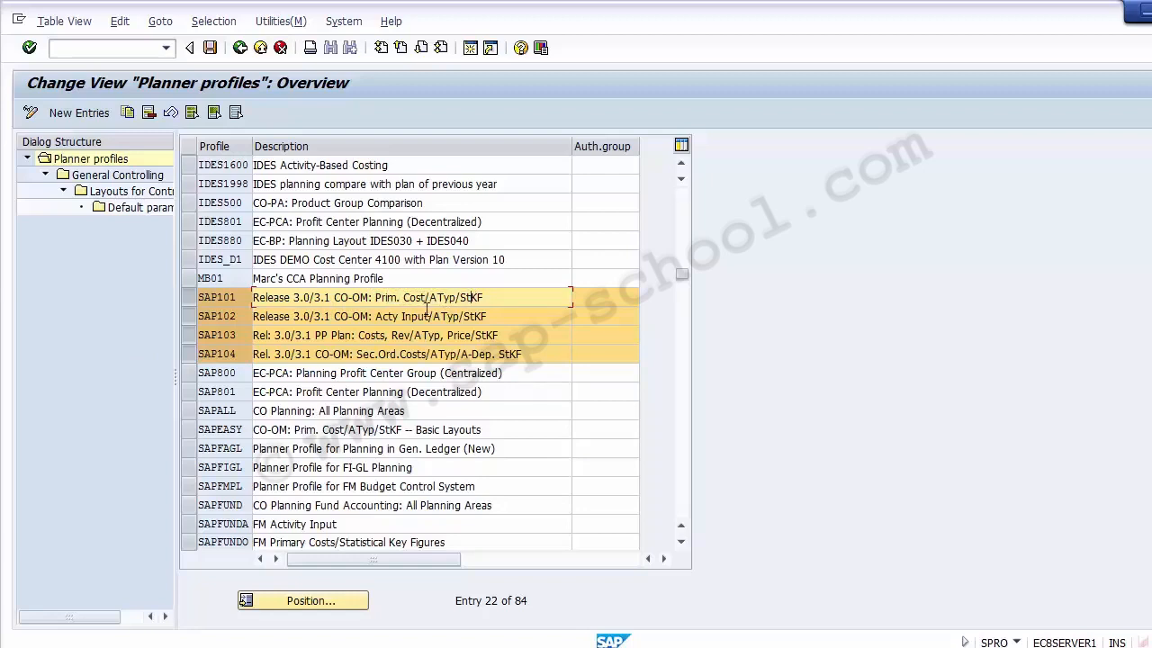
left_click(389, 317)
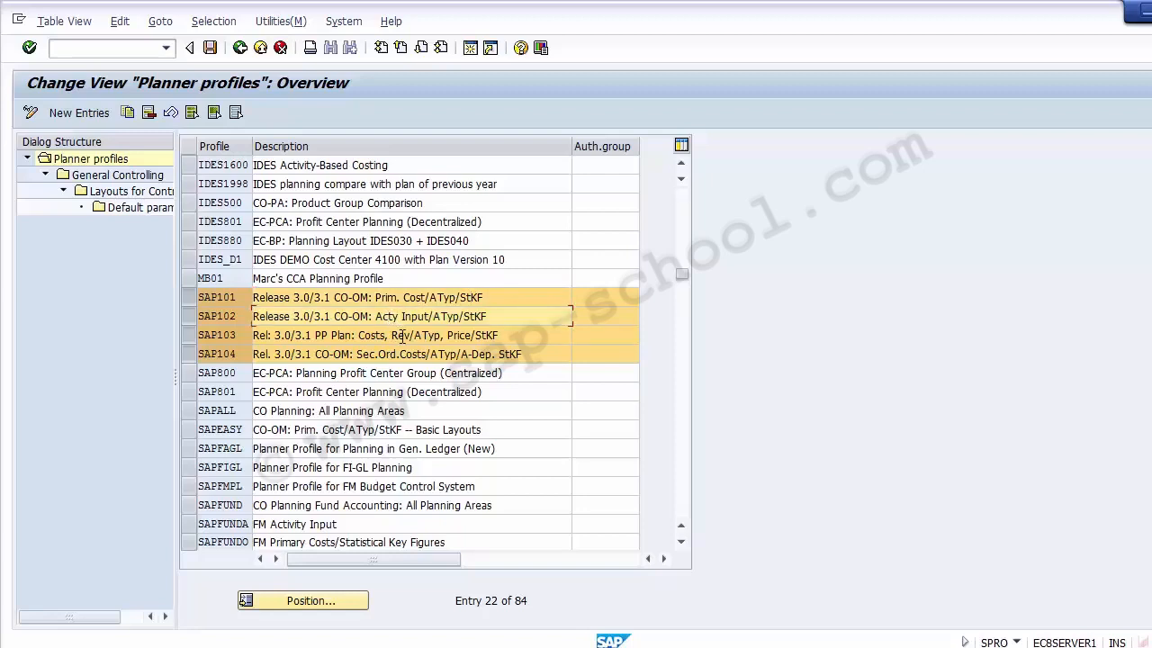
left_click(402, 334)
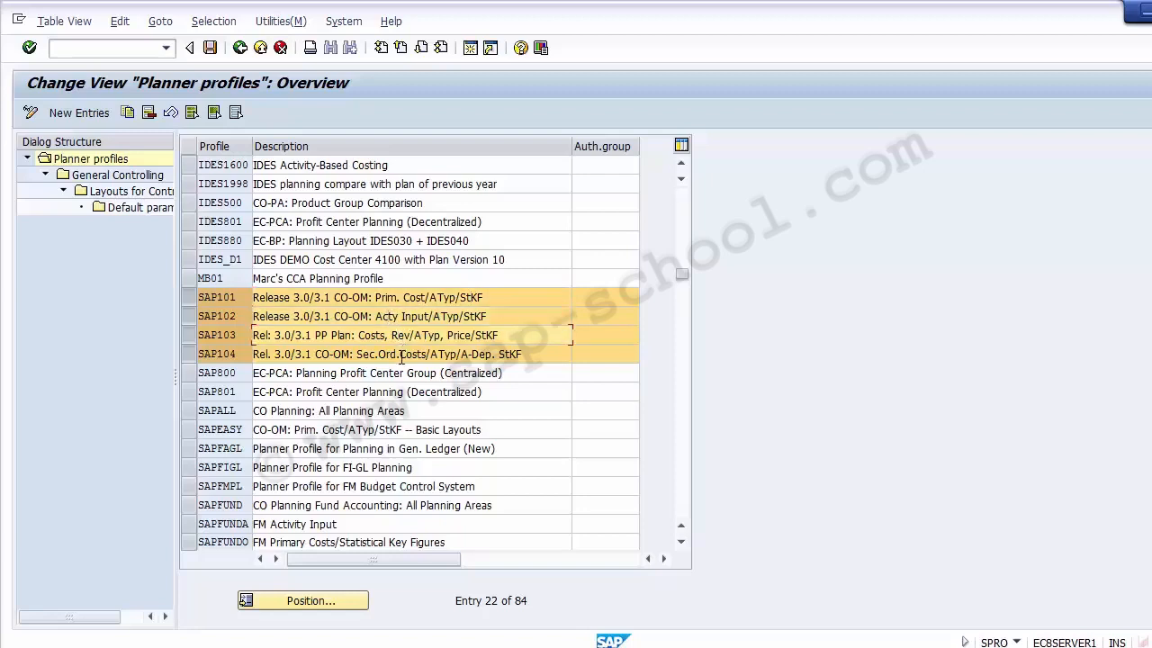
left_click(401, 354)
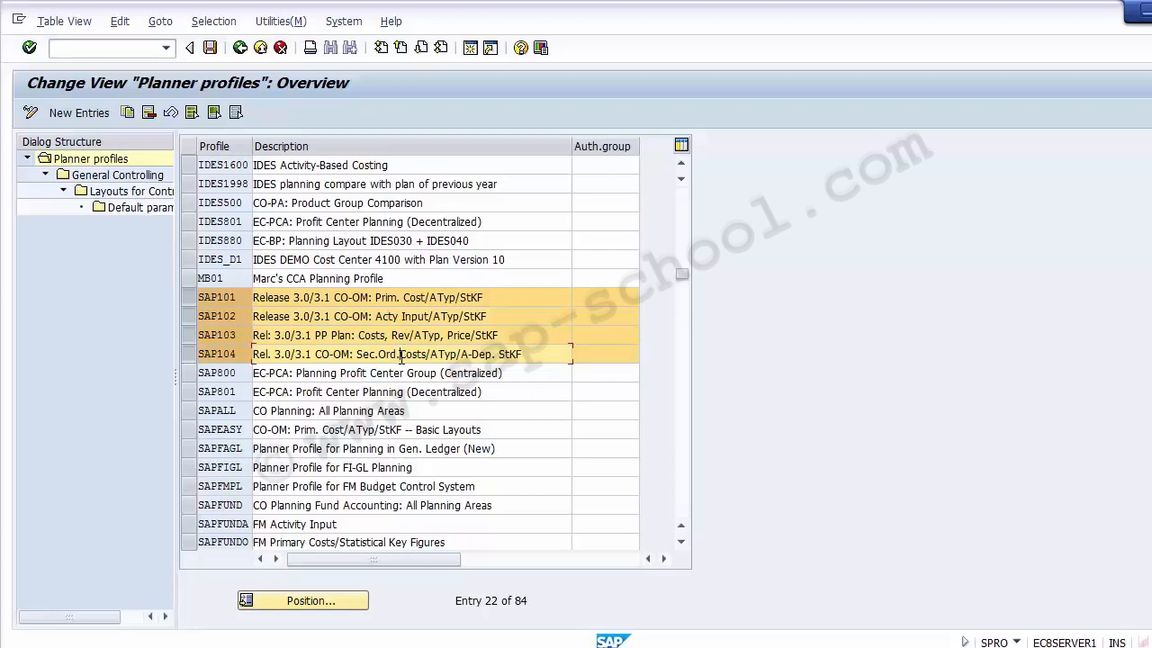
left_click(393, 298)
left_click_drag(377, 297, 490, 298)
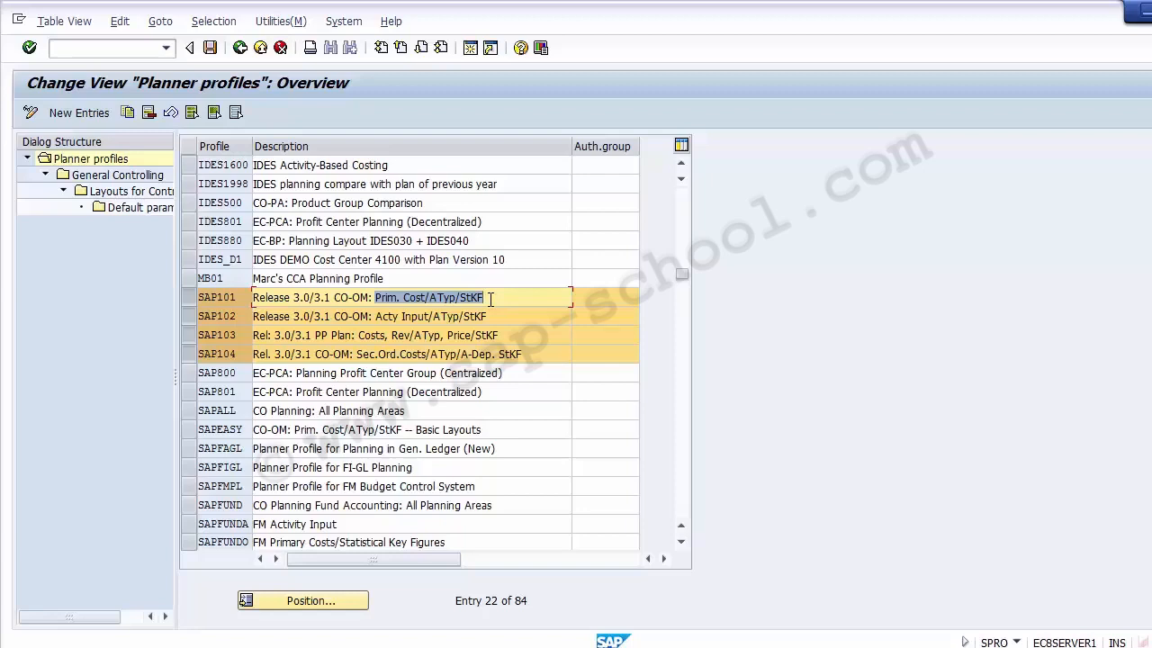
Clear the multiple selection, copy only the standard planner profile SAP101, and name the copy ZSAP101.
left_click(189, 354)
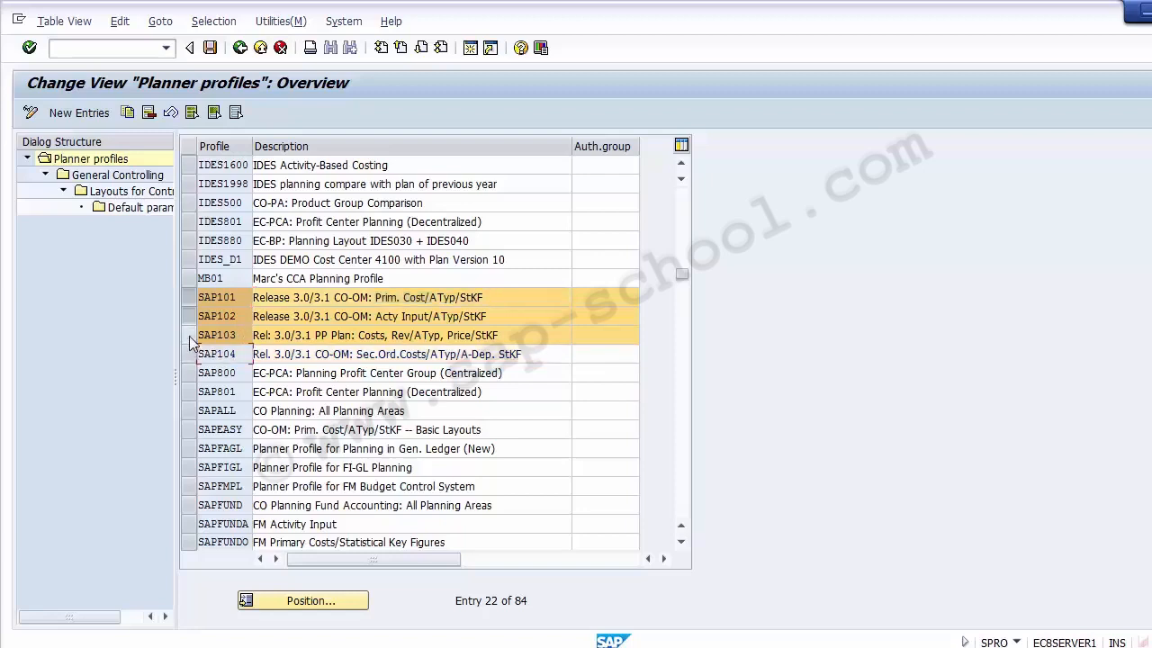
left_click(189, 335)
left_click(188, 316)
left_click(188, 298)
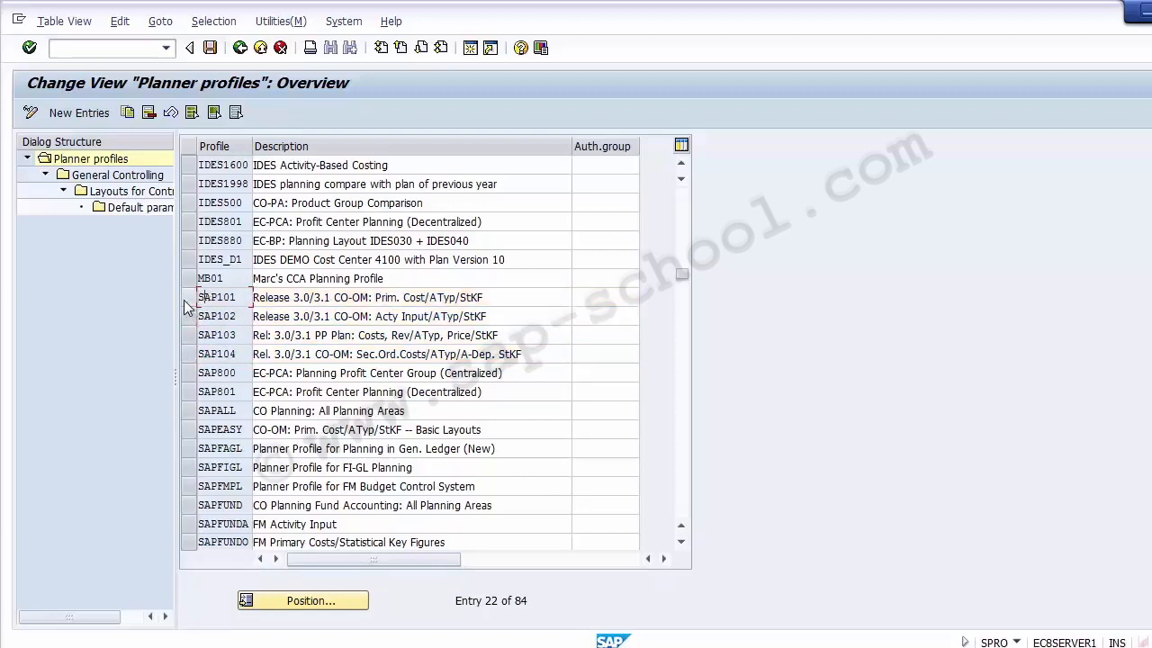
left_click(187, 297)
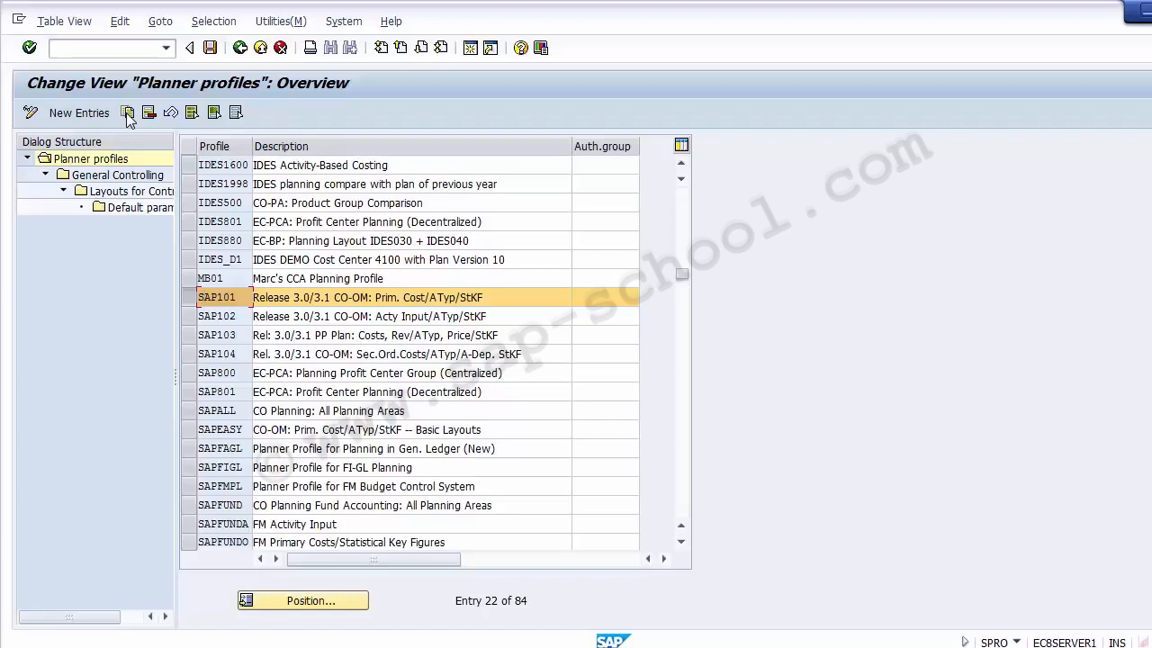
left_click(188, 298)
left_click(188, 298)
left_click(128, 112)
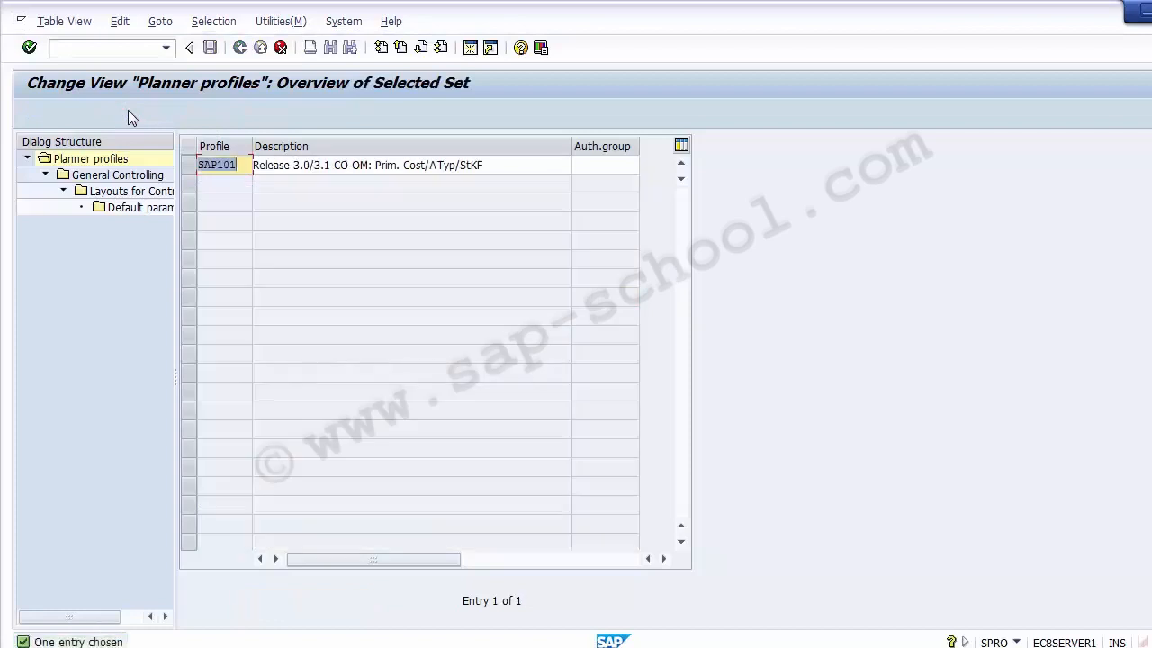
left_click(236, 165)
key("Home")
type("Z")
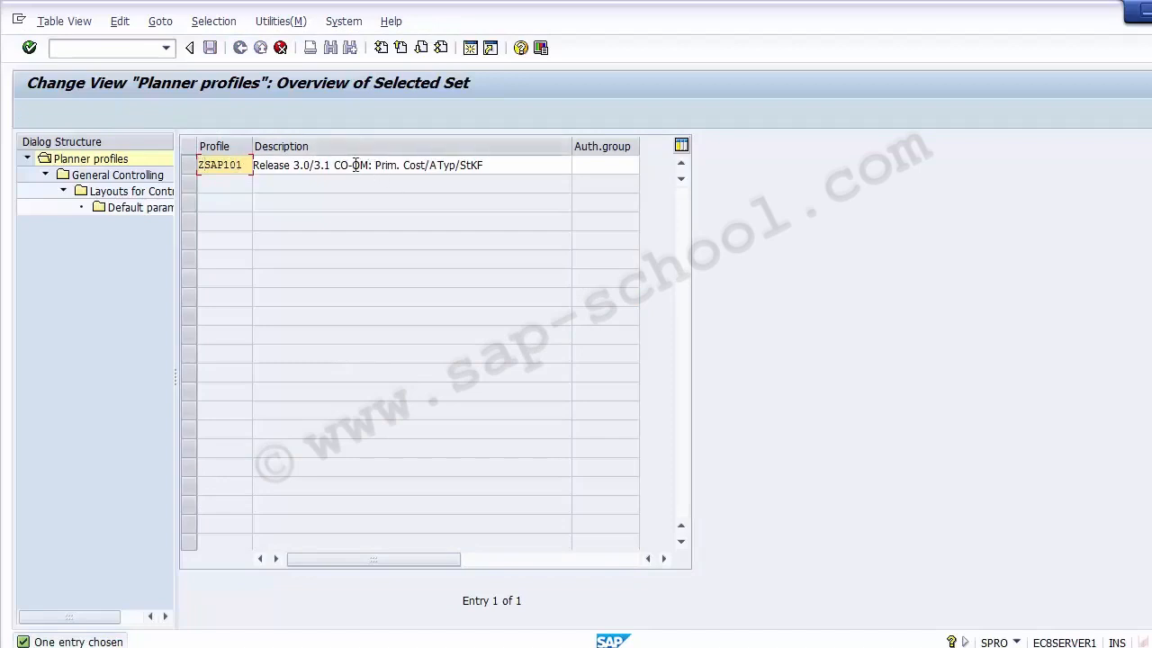
Replace the copied profile's description with "Primary Costs/ Activity Types/ Statistical Key Fig" and confirm the entry.
left_click_drag(335, 167, 197, 166)
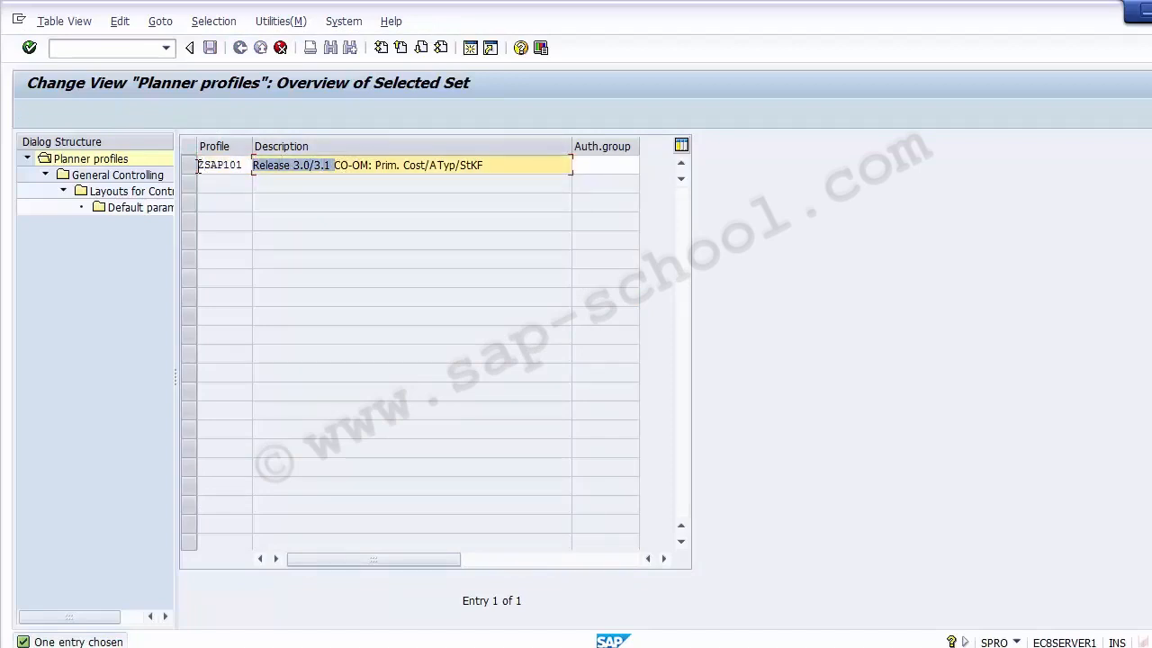
key("Delete")
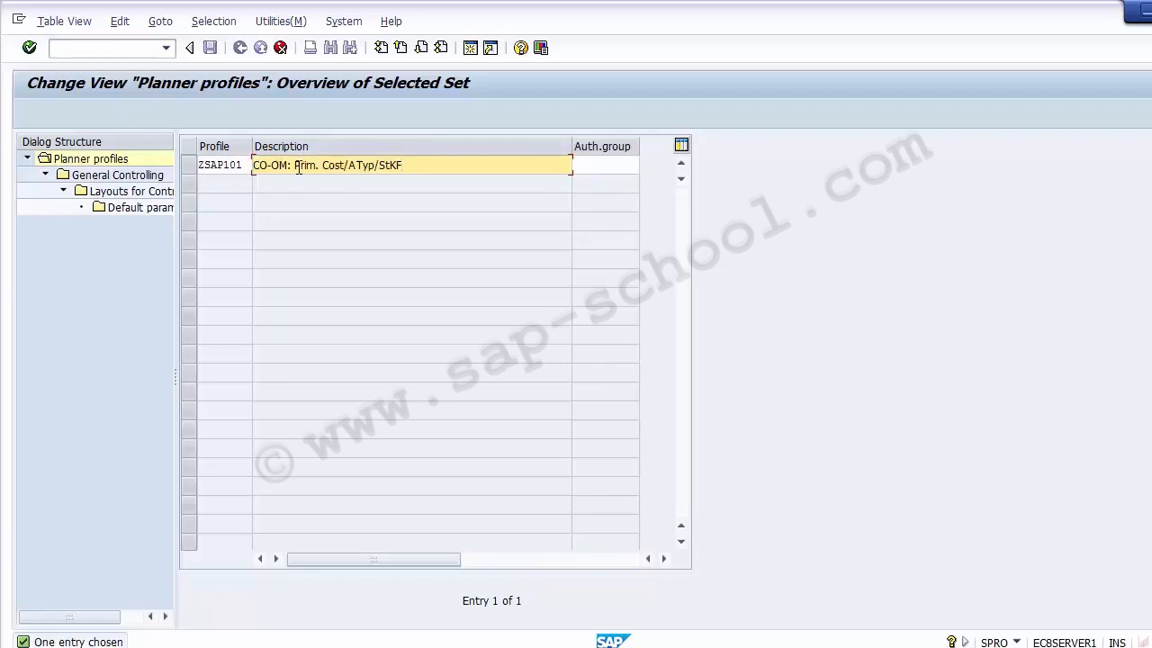
left_click_drag(296, 165, 221, 167)
key("Delete")
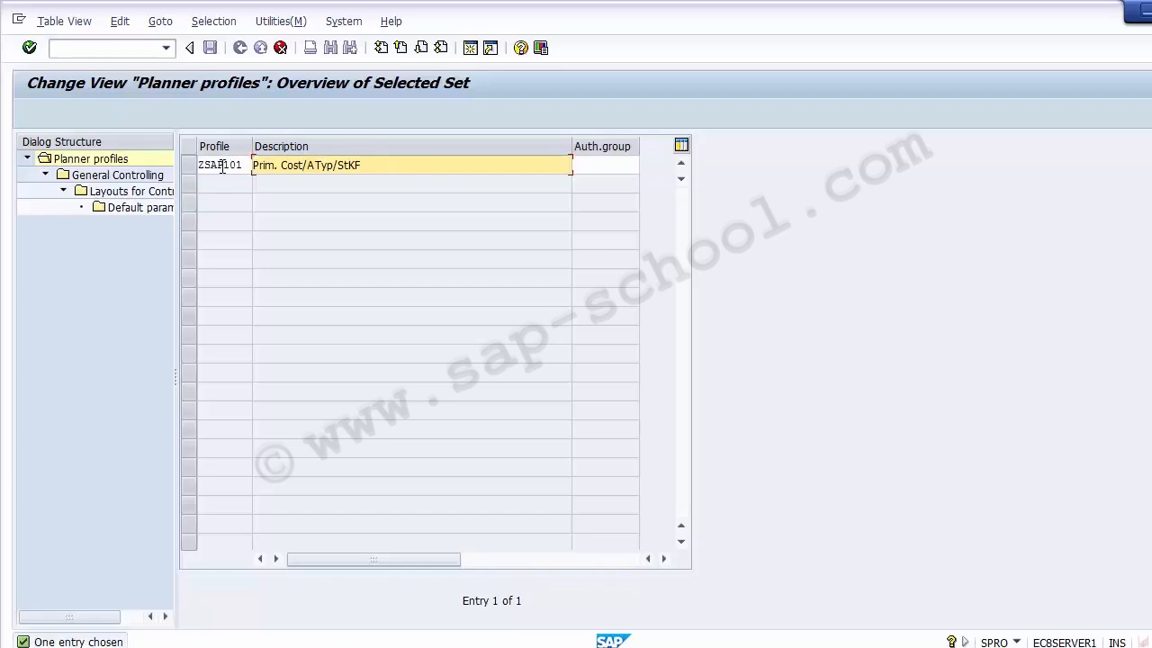
key("Right")
key("Right")
key("Right")
key("Right")
key("BackSpace")
key("BackSpace")
key("BackSpace")
key("BackSpace")
key("BackSpace")
key("BackSpace")
key("BackSpace")
key("BackSpace")
key("BackSpace")
key("BackSpace")
key("BackSpace")
key("BackSpace")
key("BackSpace")
key("BackSpace")
key("BackSpace")
key("BackSpace")
key("BackSpace")
key("BackSpace")
key("BackSpace")
key("BackSpace")
type("Primary Costs/ Activity Types/")
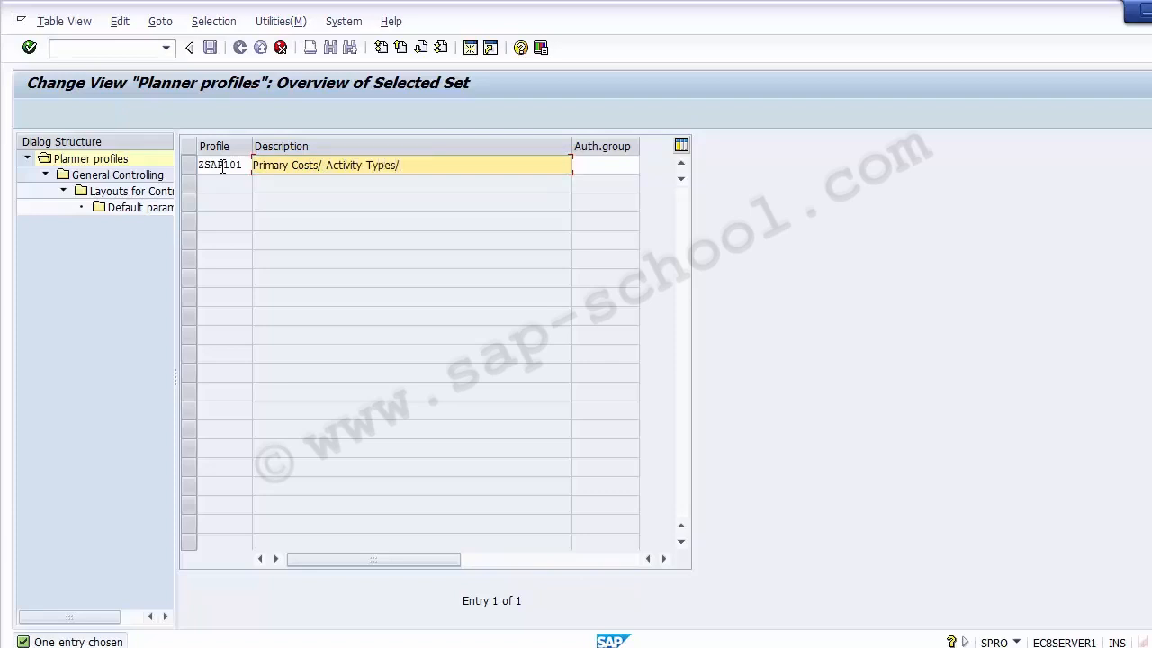
type(" Statistical Key Fig")
left_click(222, 165)
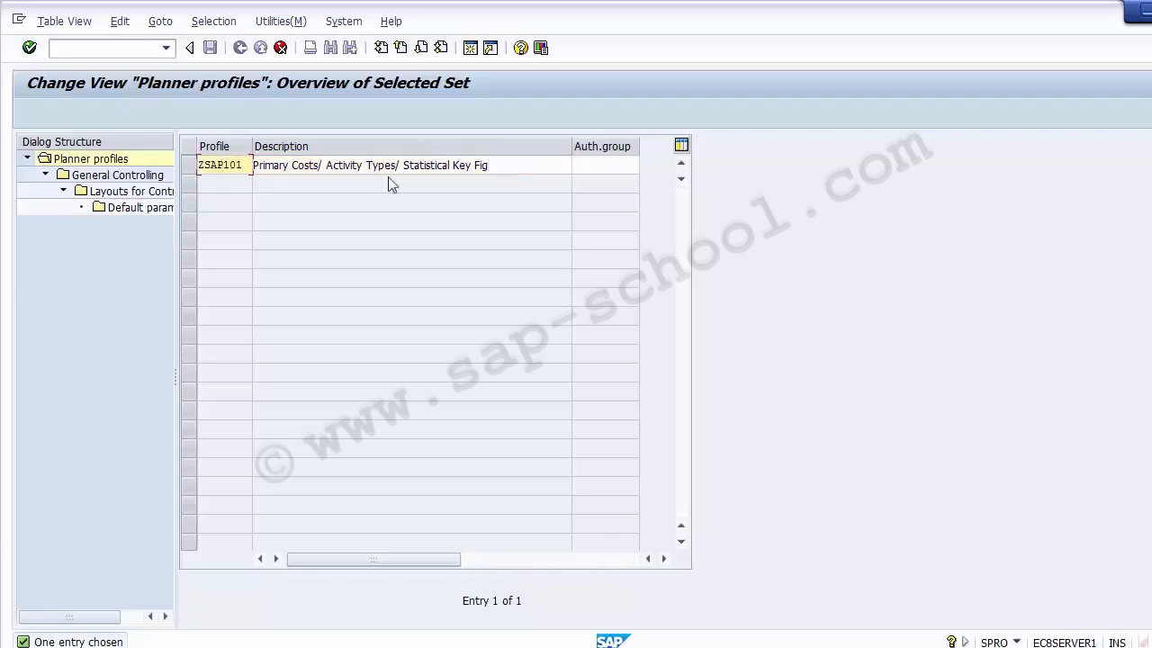
left_click_drag(514, 165, 238, 156)
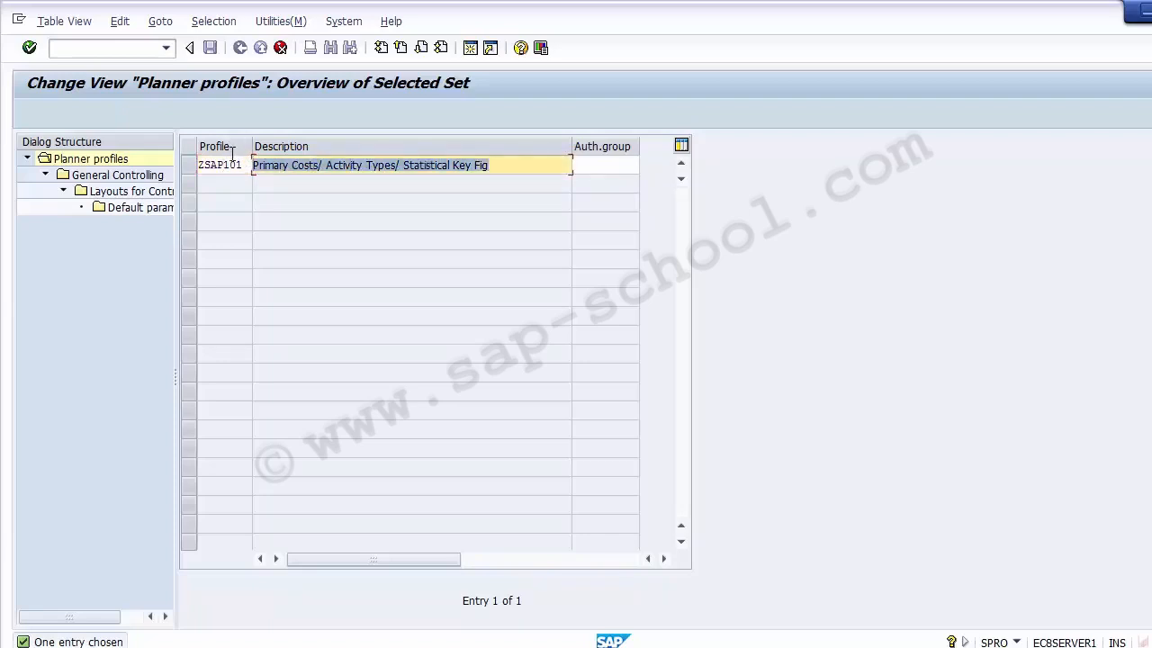
key("Return")
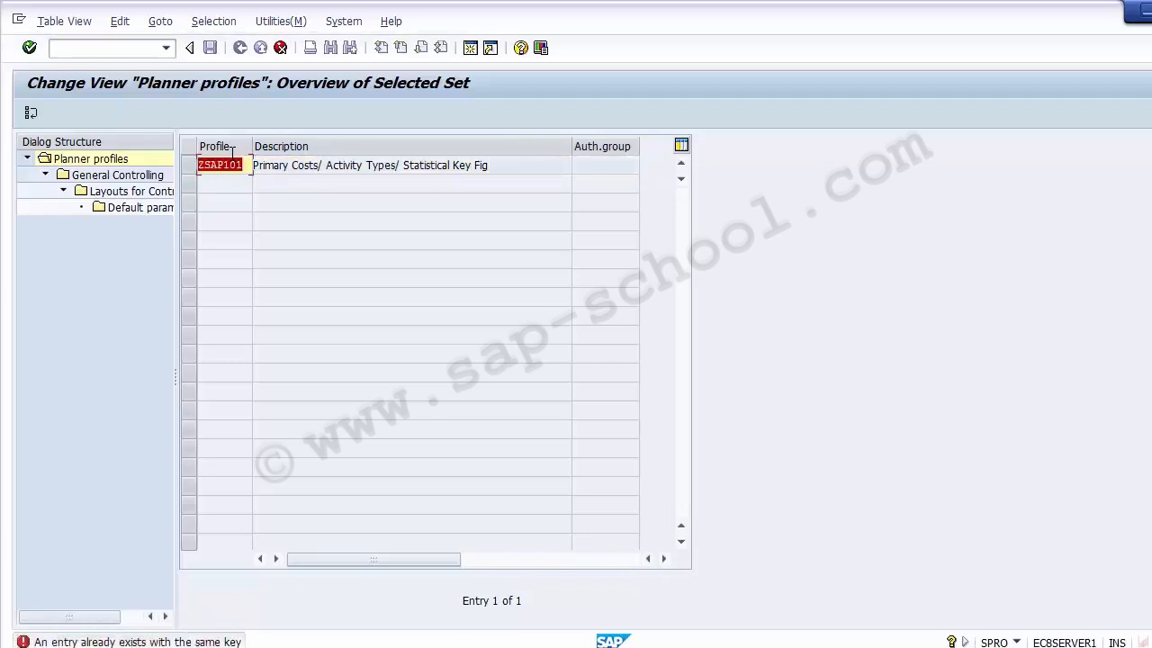
Rename the copied planner profile as ZSAP100 and complete the copy with its dependent entries.
left_click(248, 165)
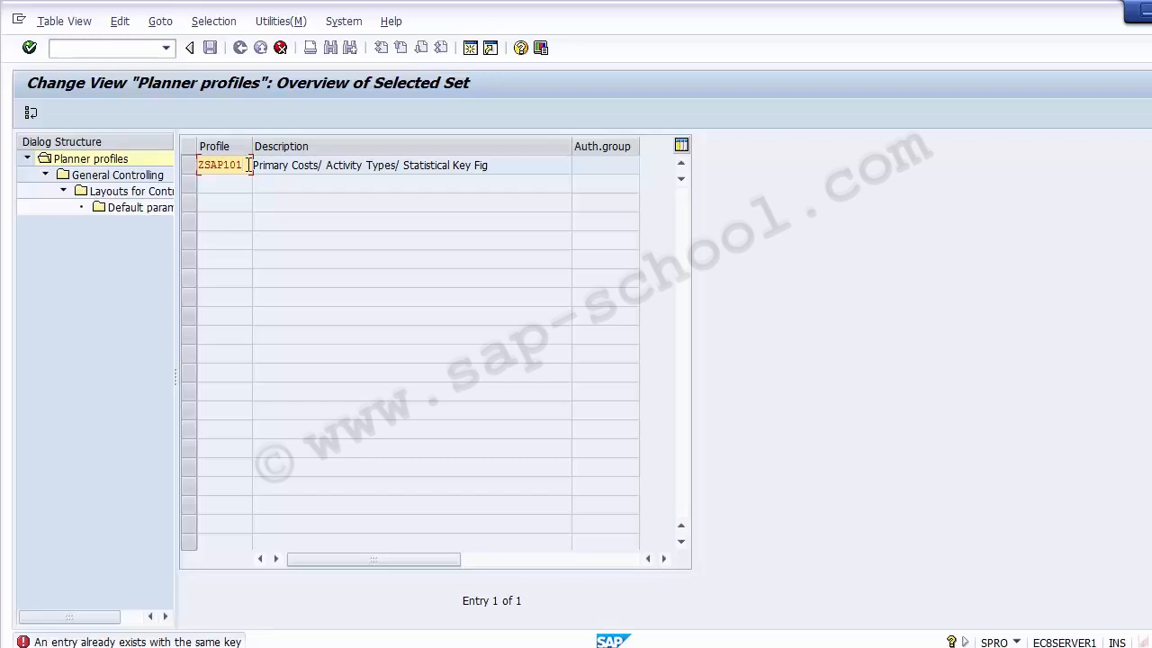
key("BackSpace")
key("BackSpace")
key("BackSpace")
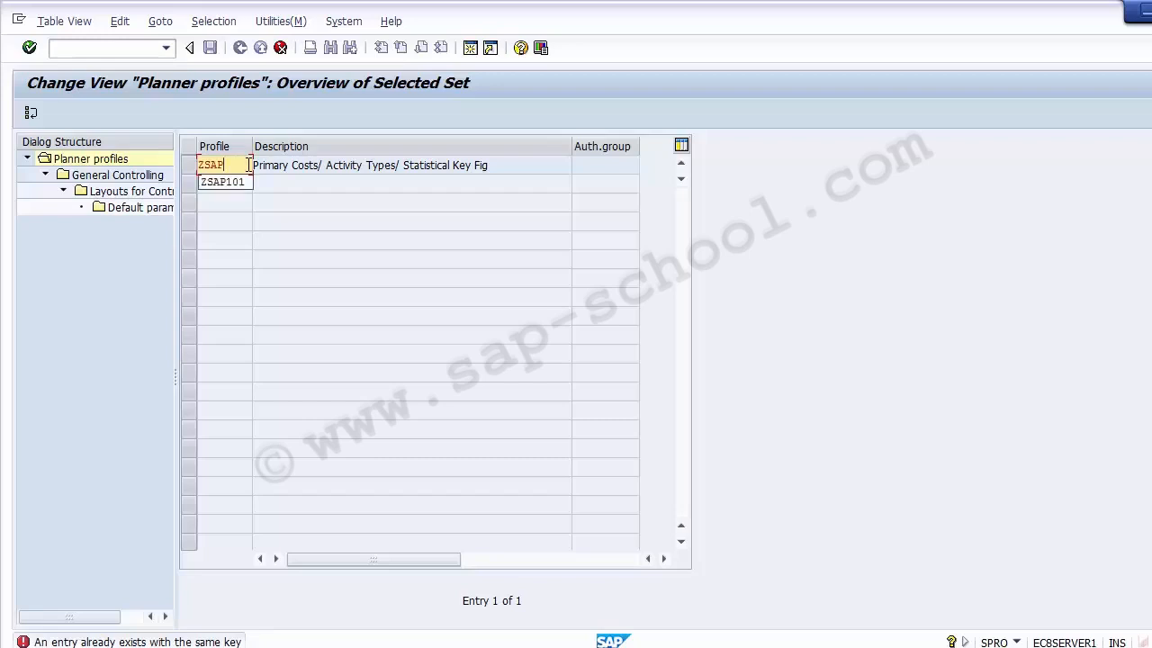
type("100")
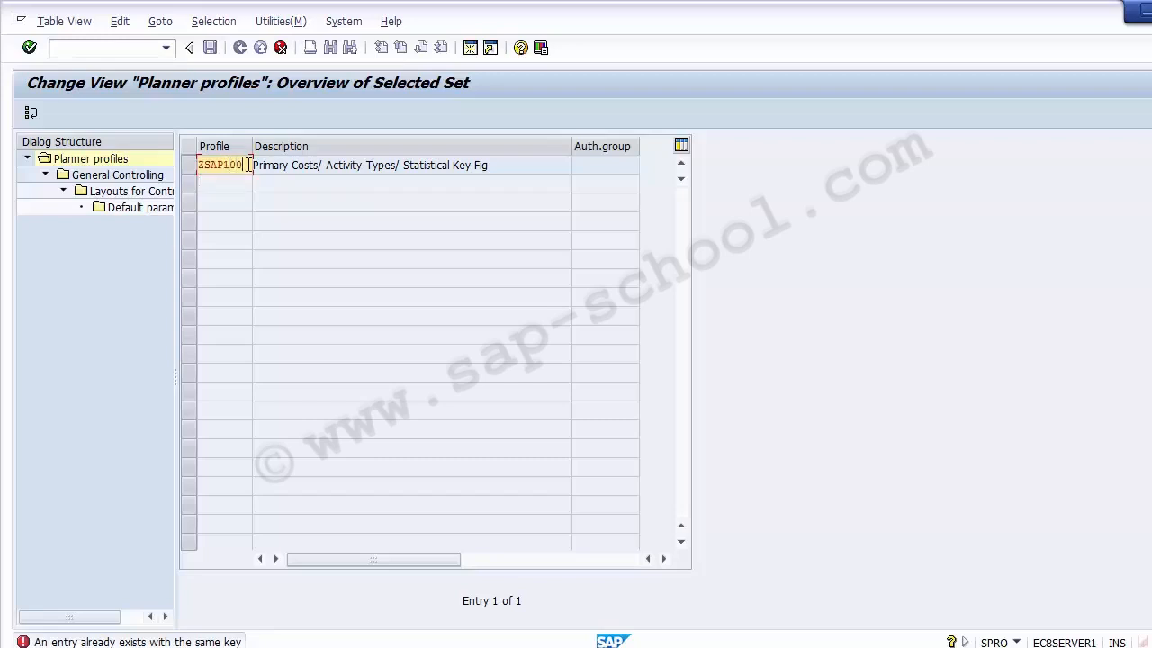
key("Return")
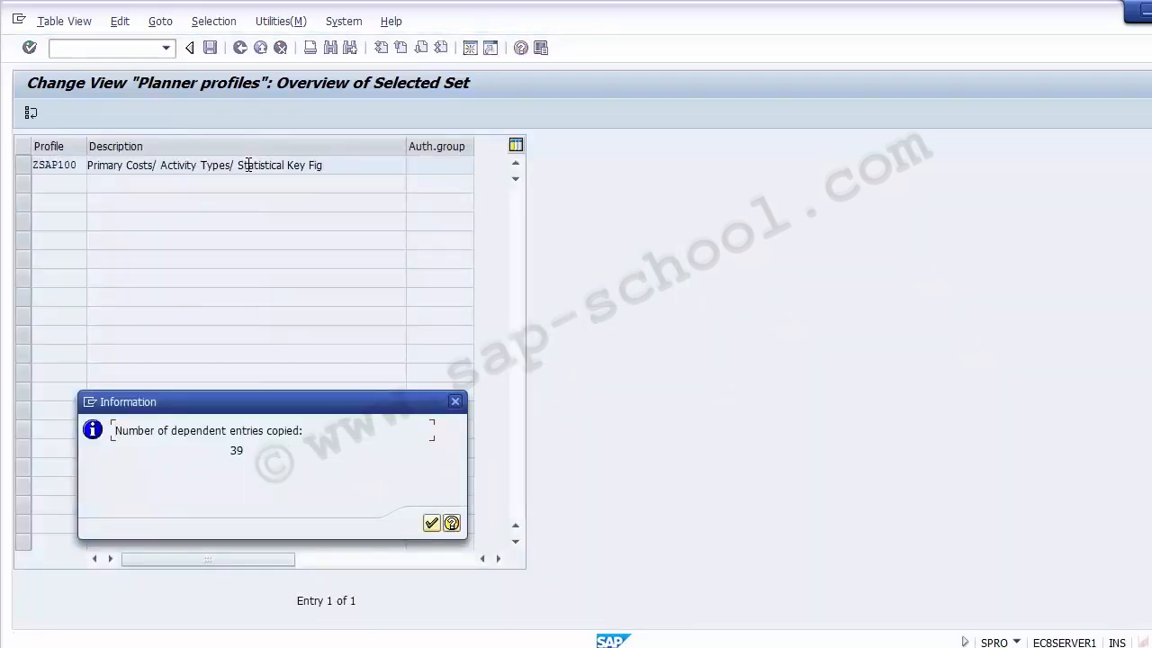
left_click(433, 524)
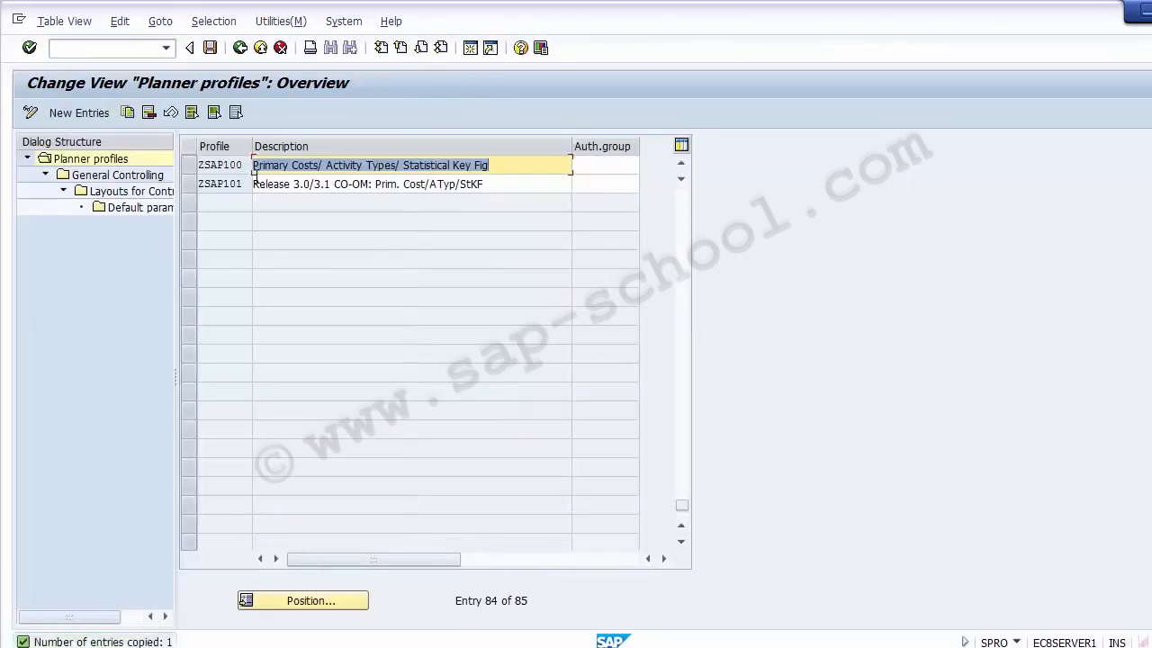
Save the ZSAP100 planner profile under the "FICO Configurations" customizing request.
left_click(188, 167)
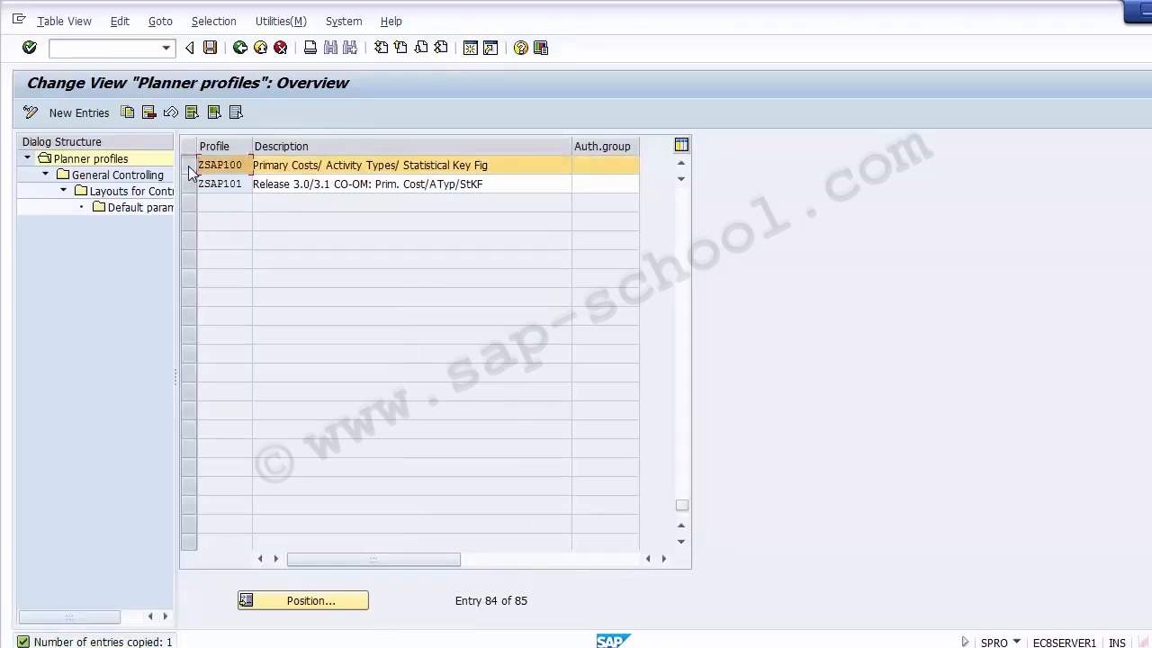
left_click(189, 169)
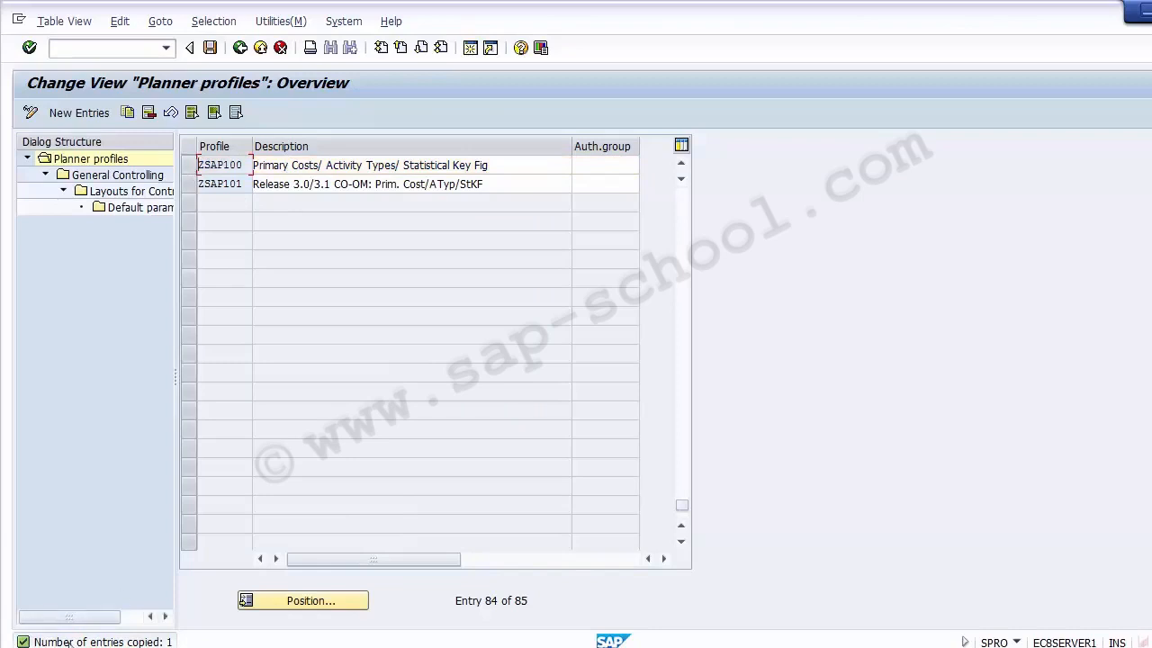
left_click(208, 50)
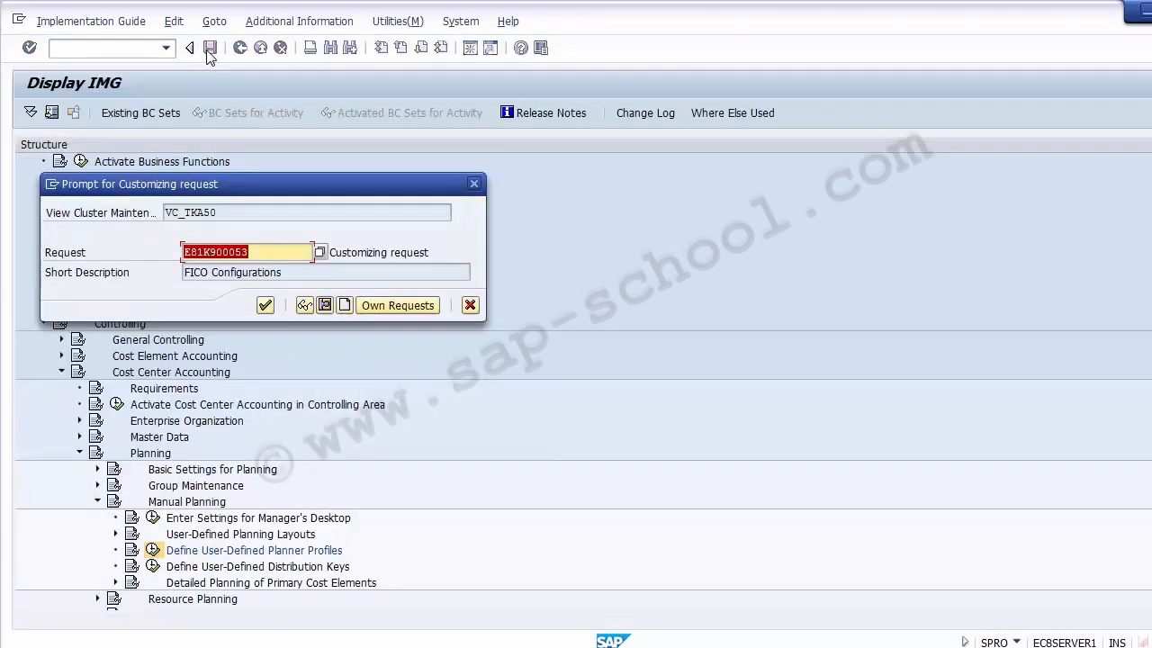
left_click(266, 305)
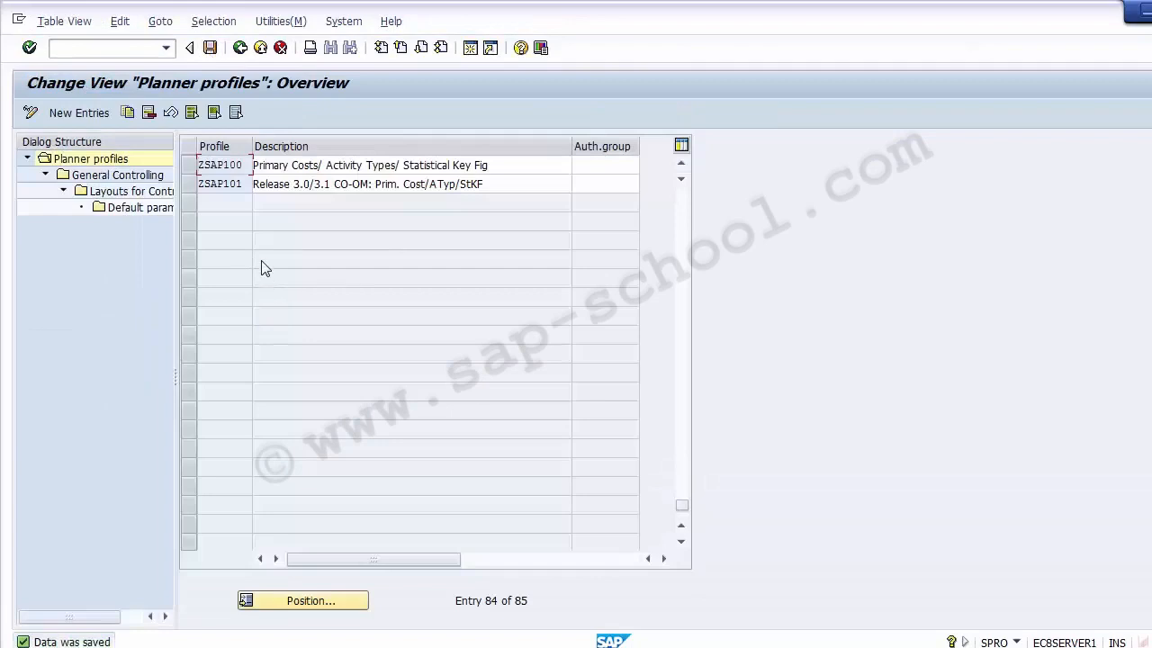
Open General Controlling for planner profile ZSAP100 and point out the "Cost ctrs: Cost element/activity inputs" planning area.
left_click(190, 167)
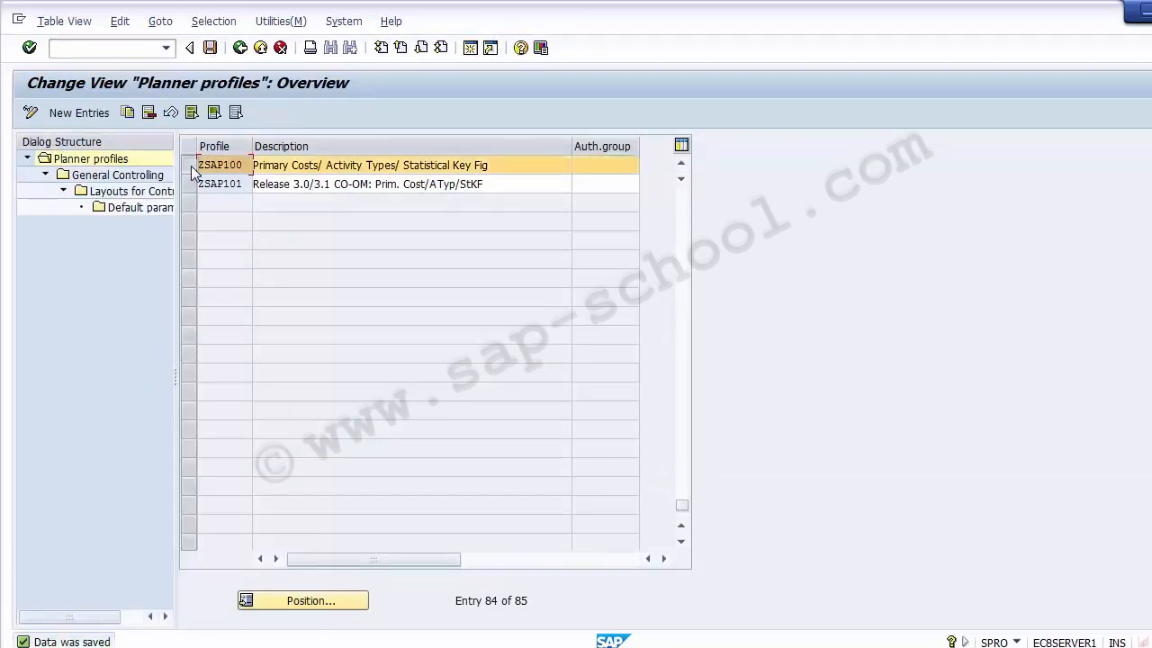
double_click(136, 179)
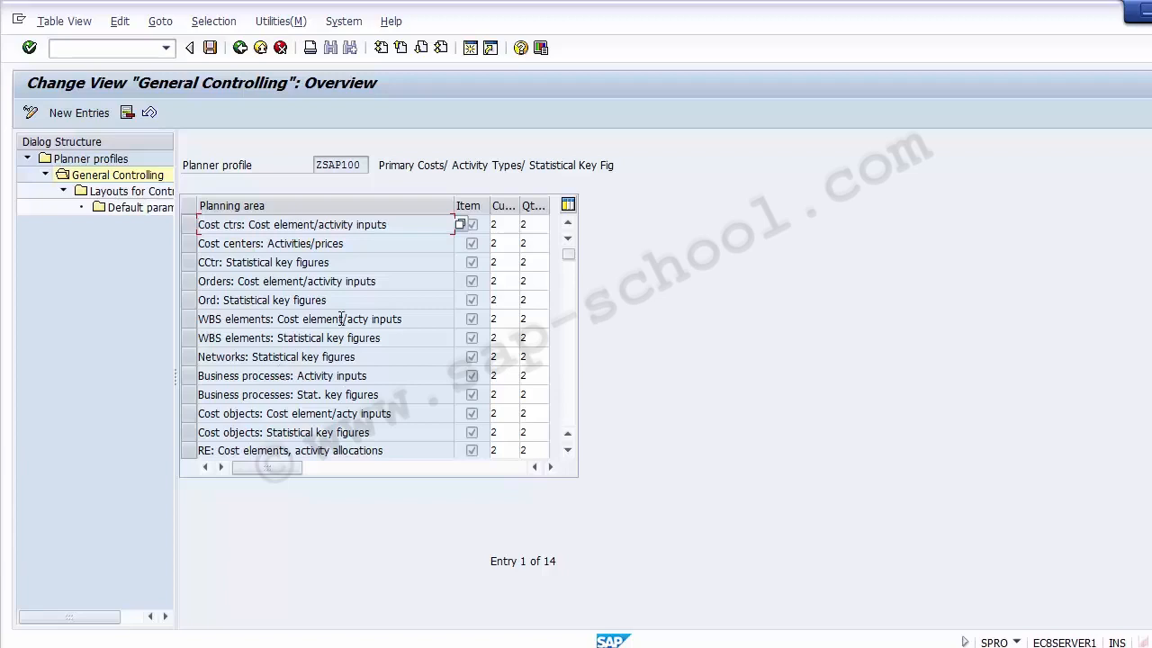
left_click(189, 227)
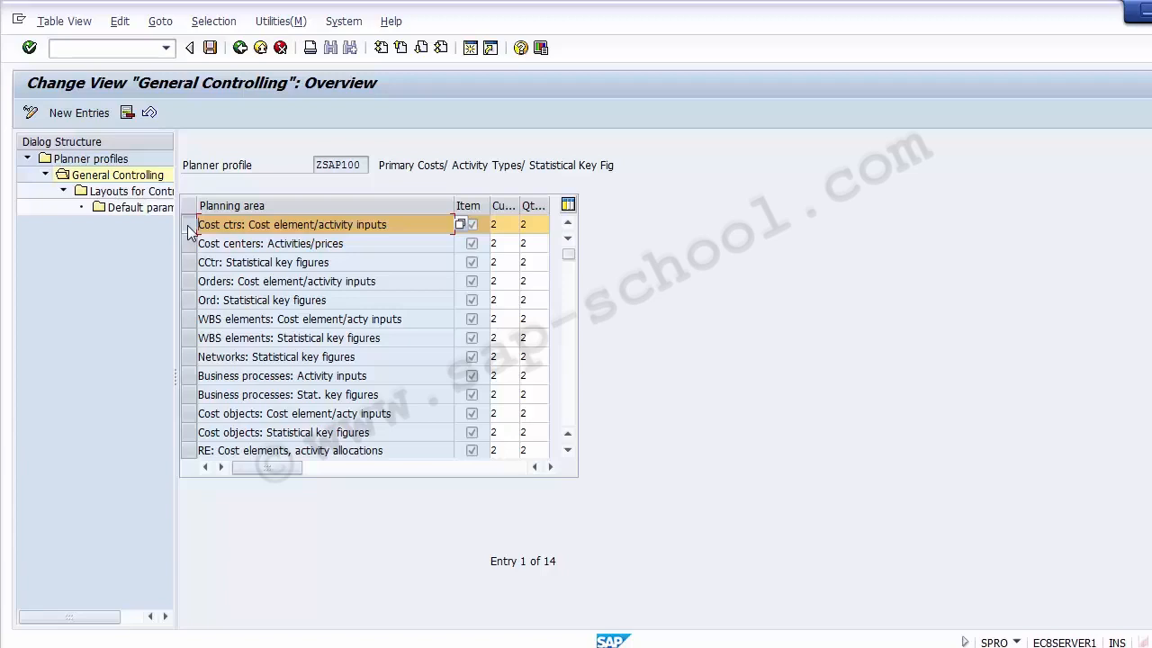
left_click(188, 226)
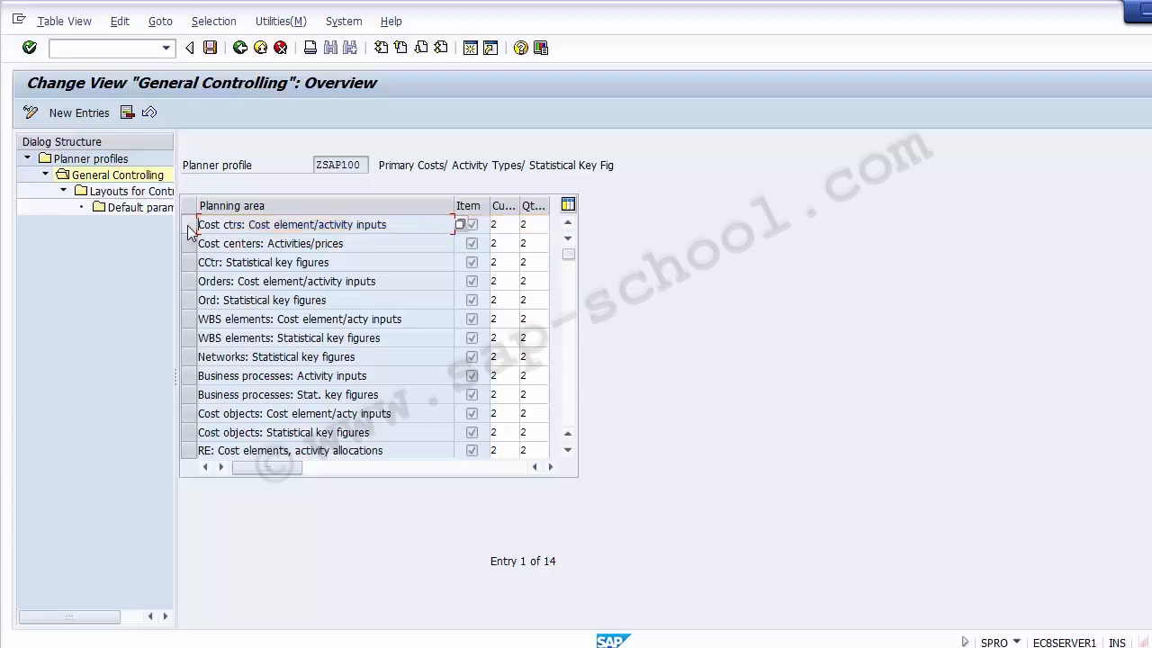
Open the controlling layouts of the "Cost ctrs: Cost element/activity inputs" planning area and enable overwriting for layout 1-101.
left_click(188, 226)
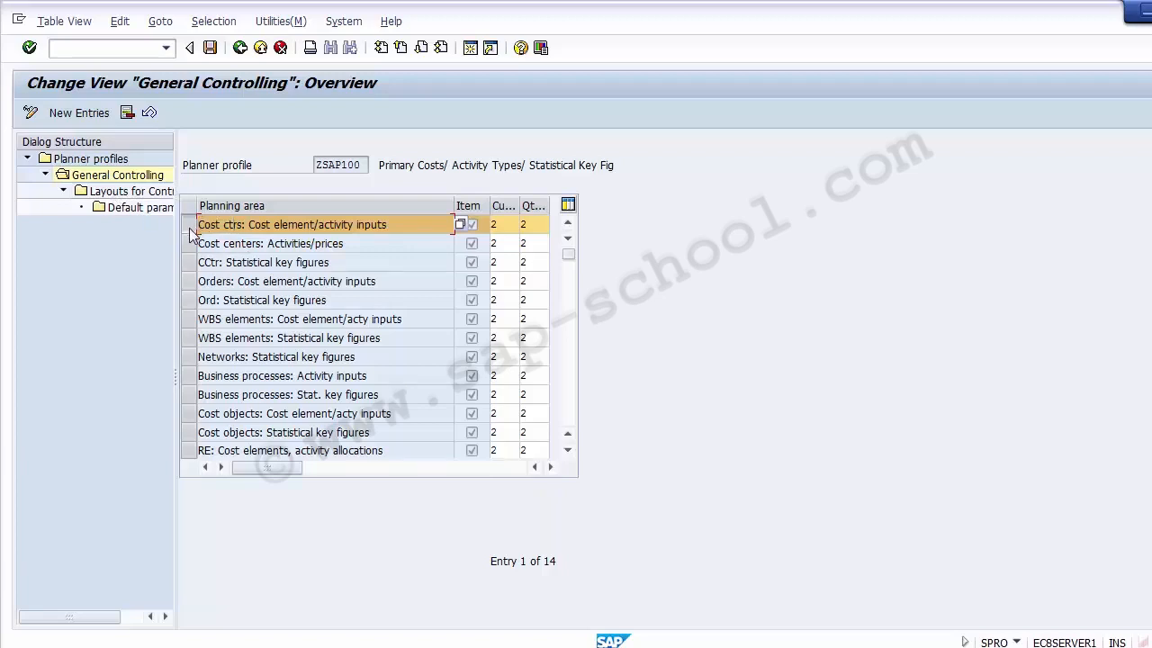
double_click(136, 193)
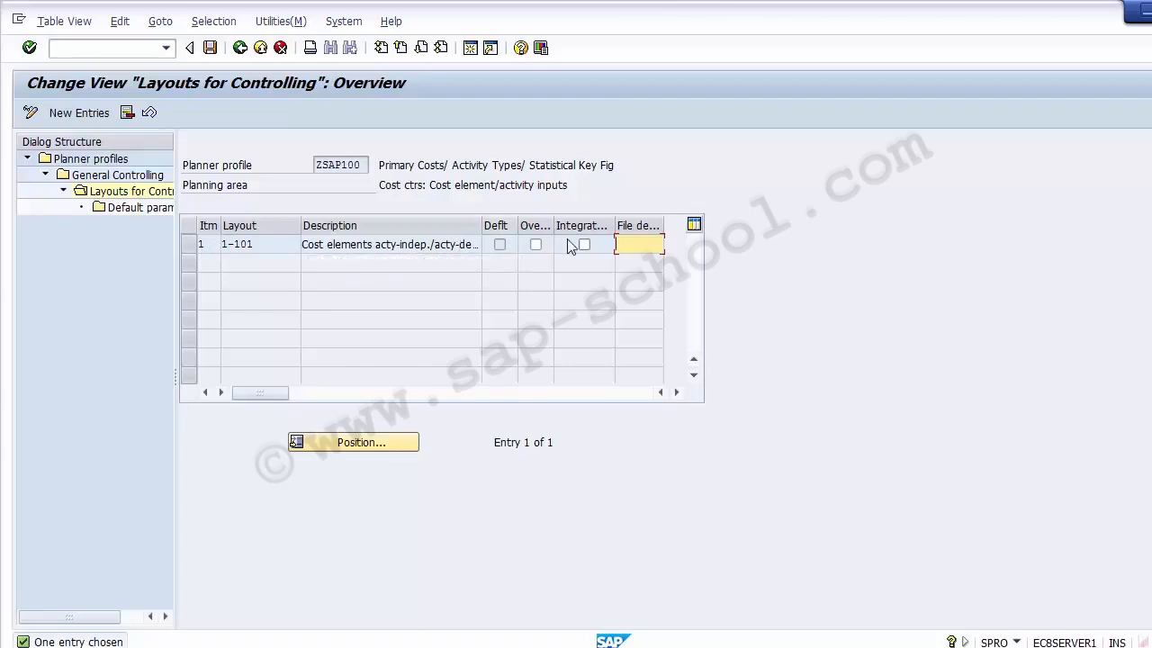
left_click(535, 244)
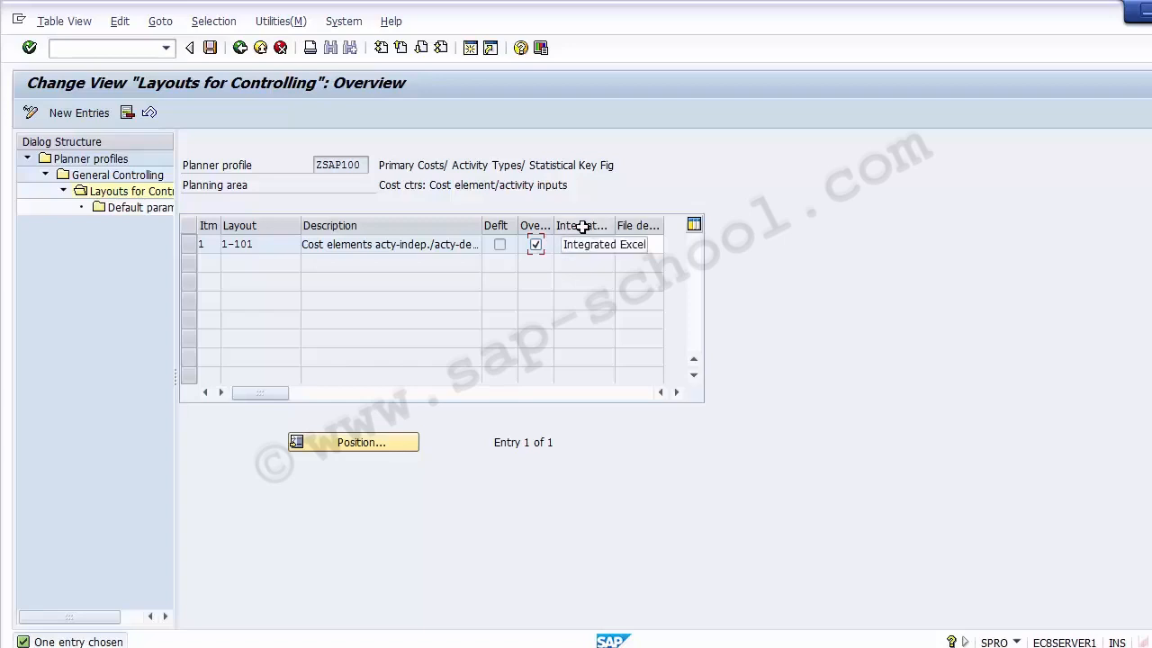
left_click(586, 246)
left_click(625, 243)
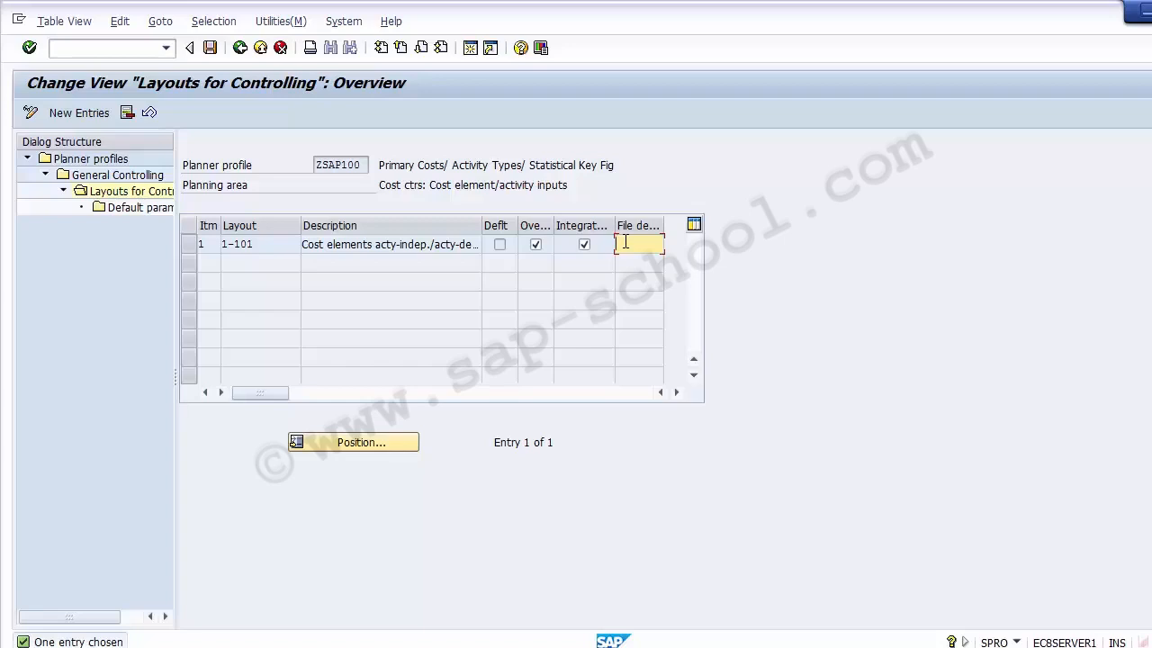
left_click(584, 245)
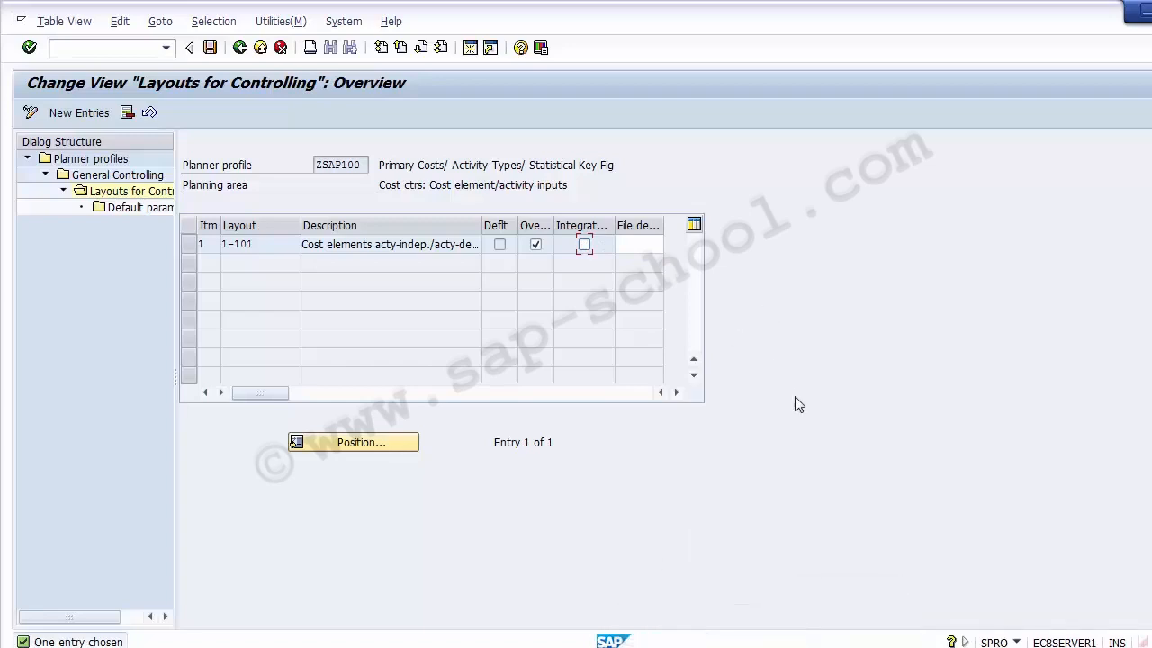
Save layout 1-101 of planner profile ZSAP100 with its overwrite option enabled.
left_click(536, 244)
left_click(210, 48)
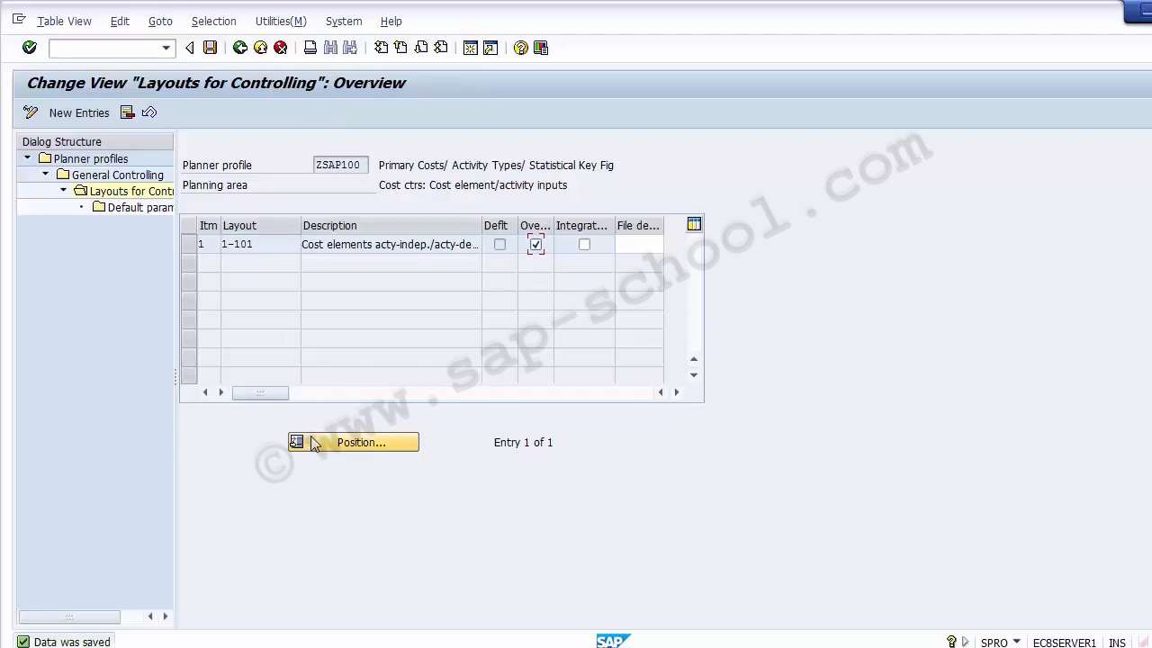
Point out layout 1-101 and the planner profile ZSAP100 it is assigned to.
left_click(214, 171)
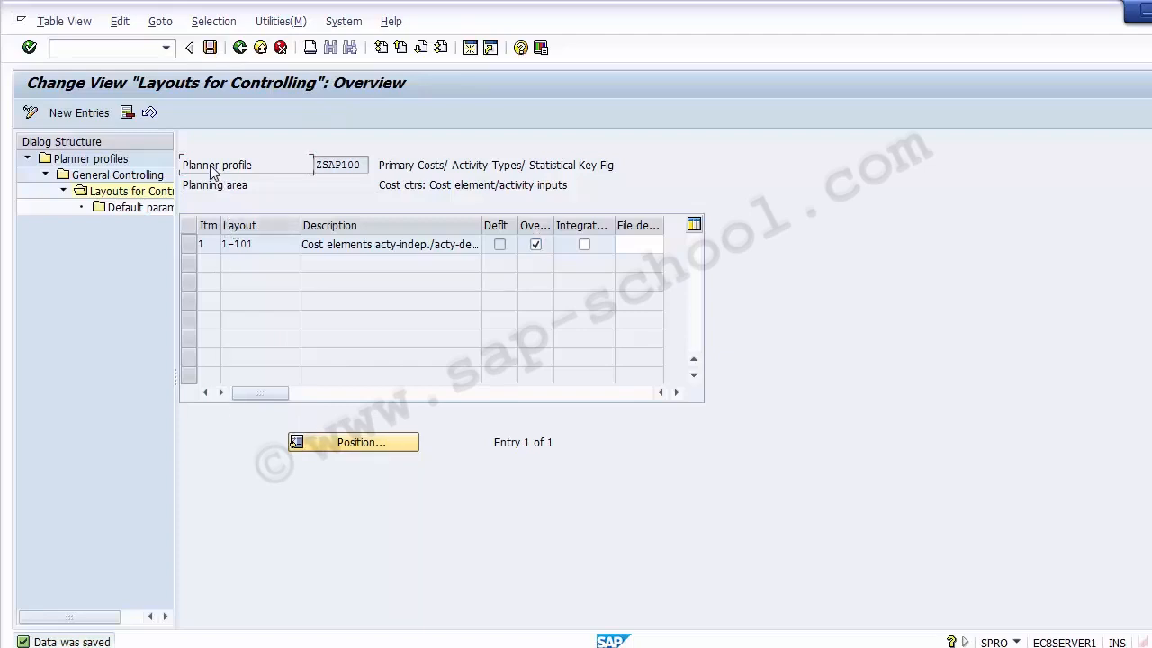
left_click(132, 198)
left_click(264, 243)
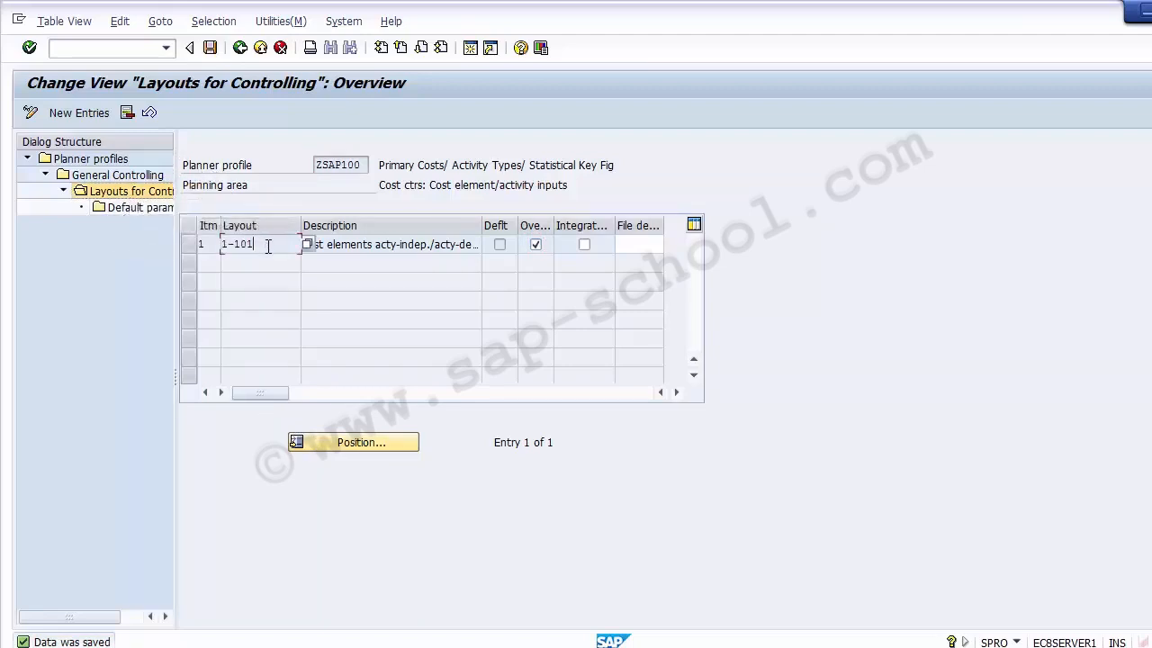
left_click_drag(264, 244, 189, 257)
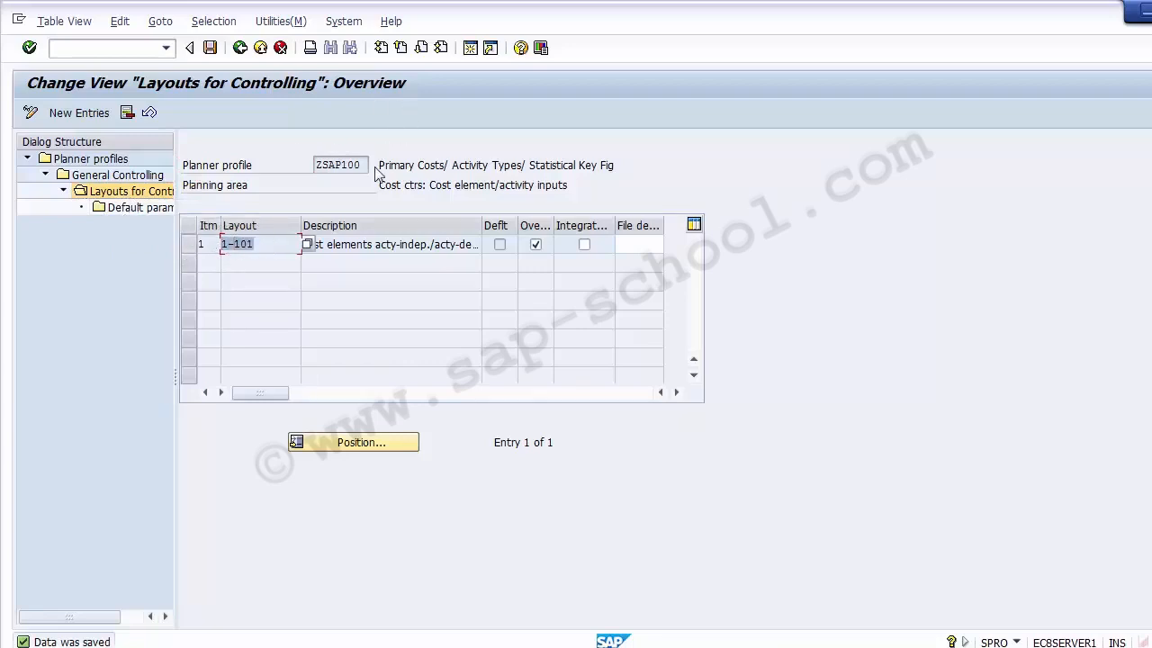
left_click_drag(369, 166, 315, 171)
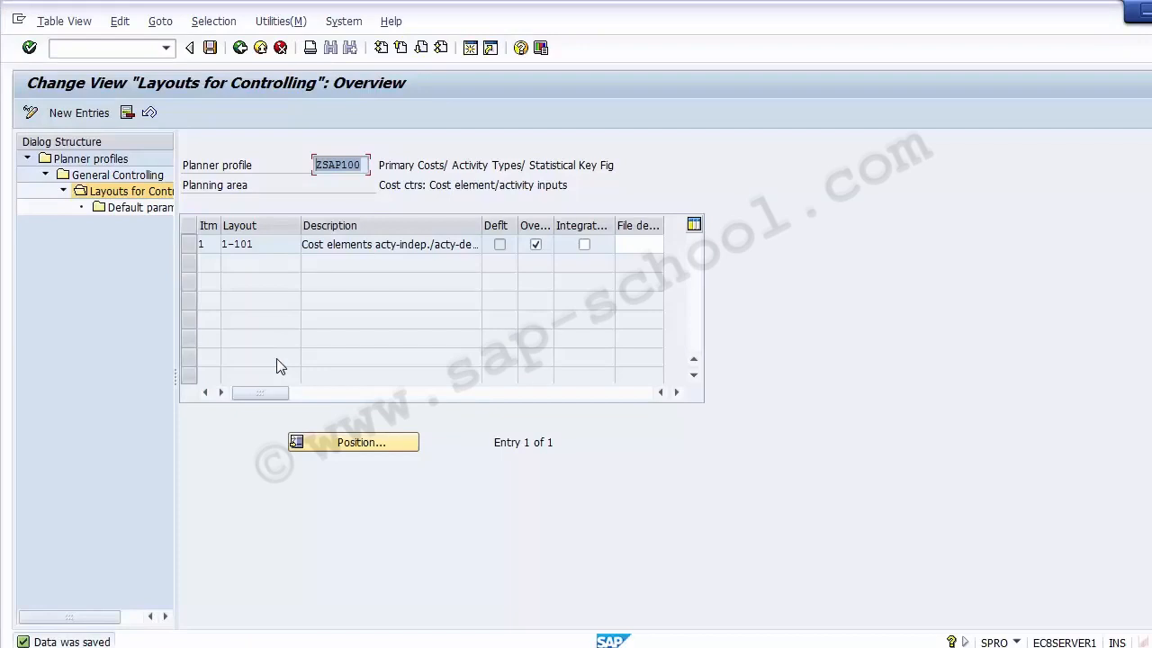
Leave the planner profile configuration and switch to the PowerPoint presentation to show the Unit Testing slide.
left_click(239, 49)
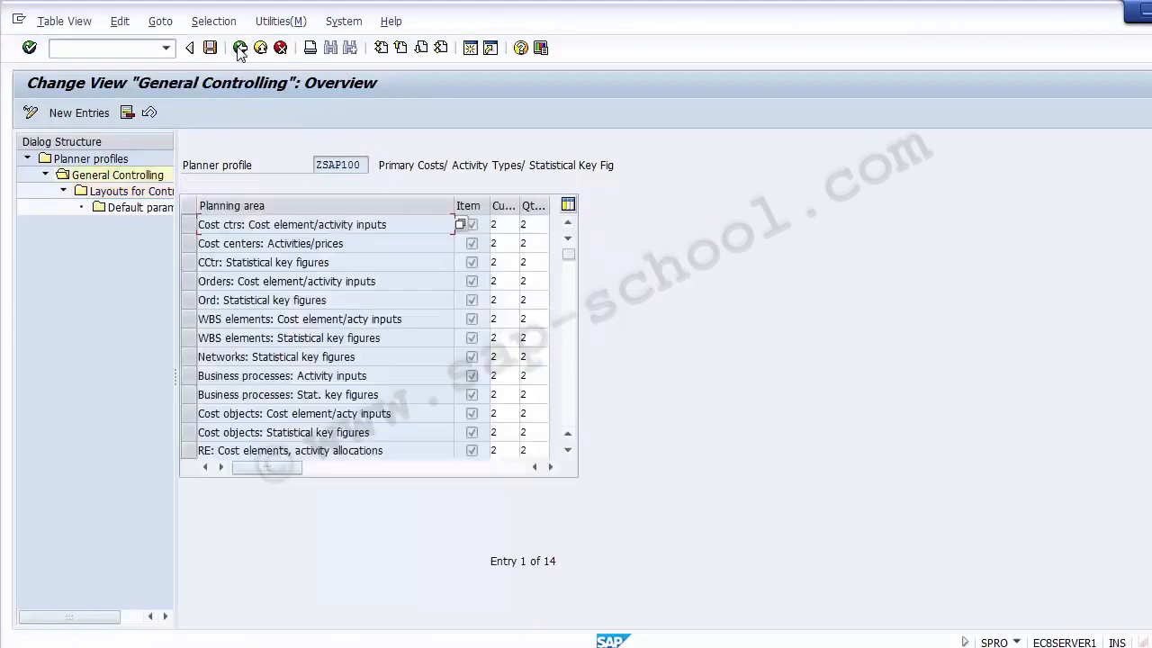
left_click(240, 49)
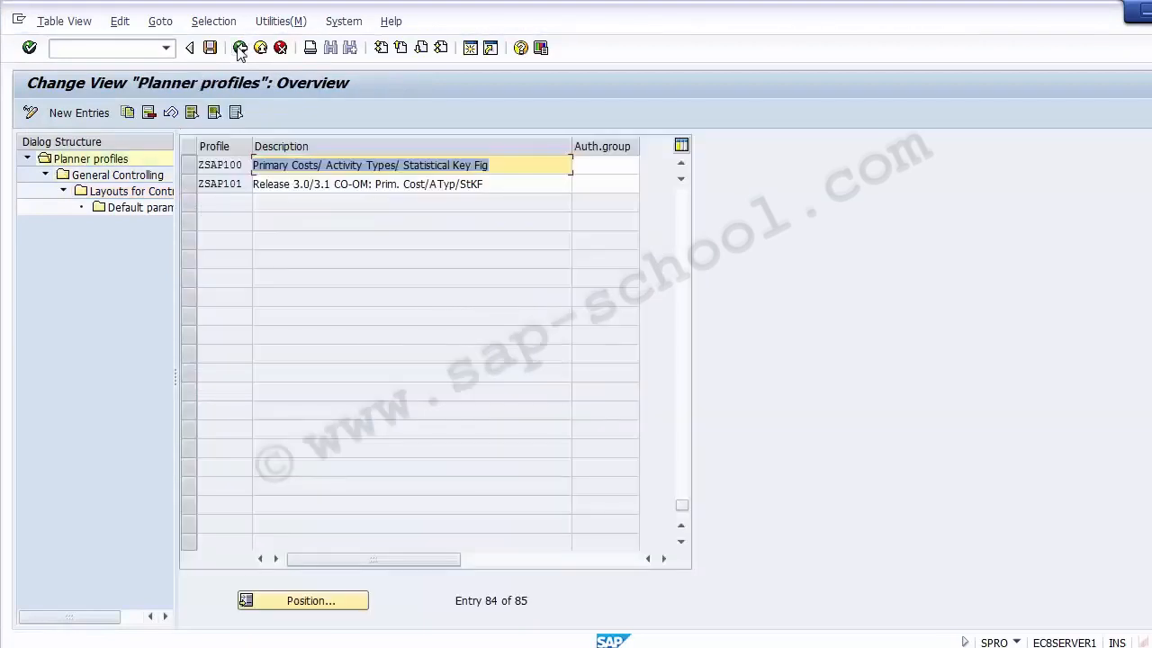
left_click(239, 49)
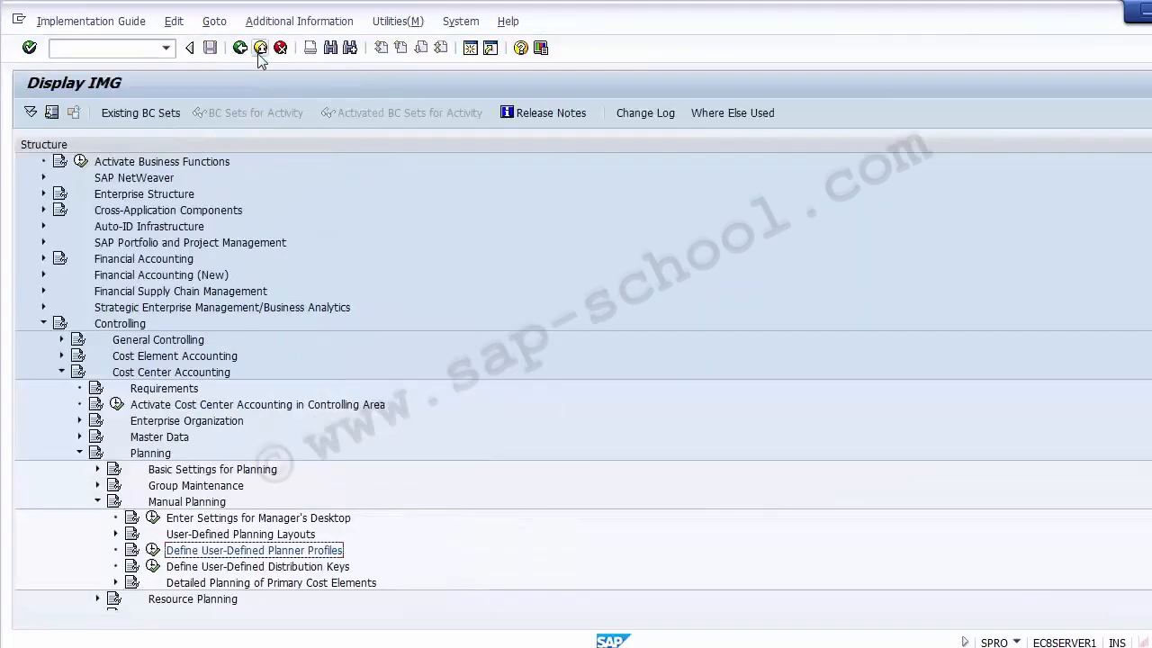
key("alt+Tab")
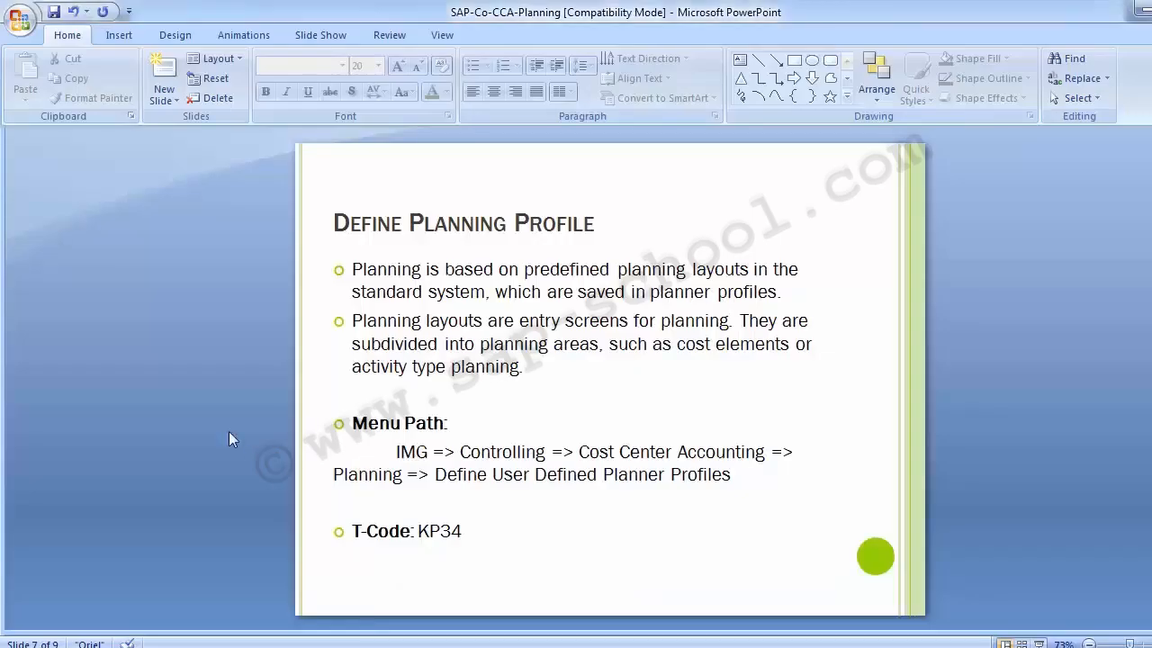
scroll(181, 418, "down", 1)
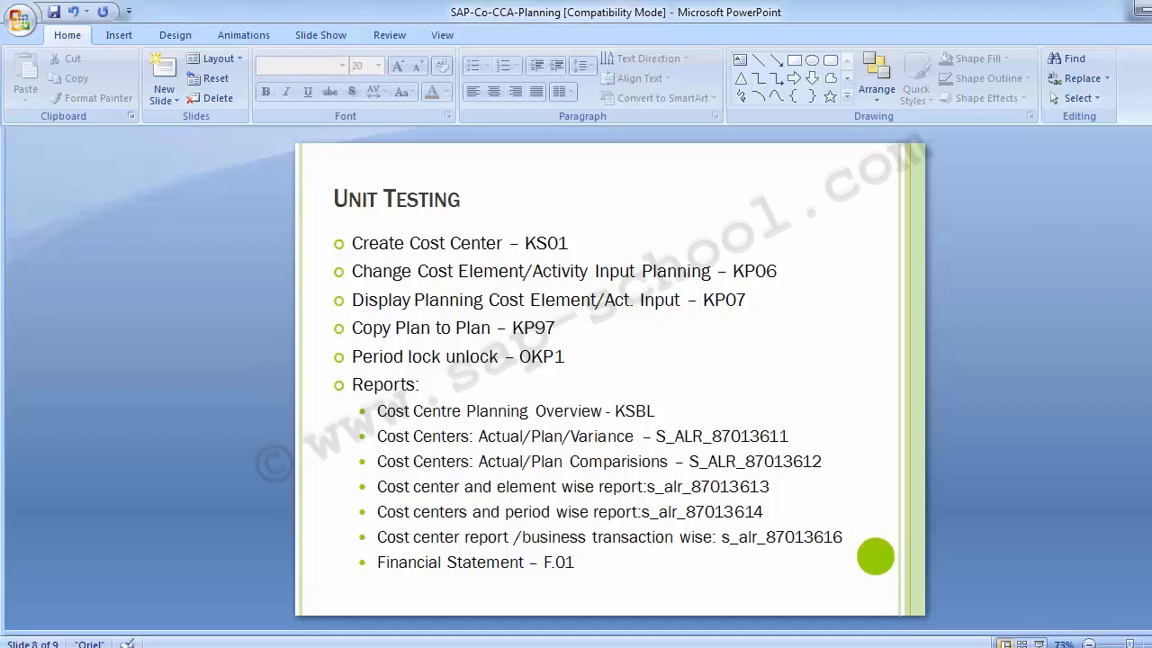
Switch back to the SAP Display IMG window and start transaction KS01 to create a cost center.
mouse_move(471, 647)
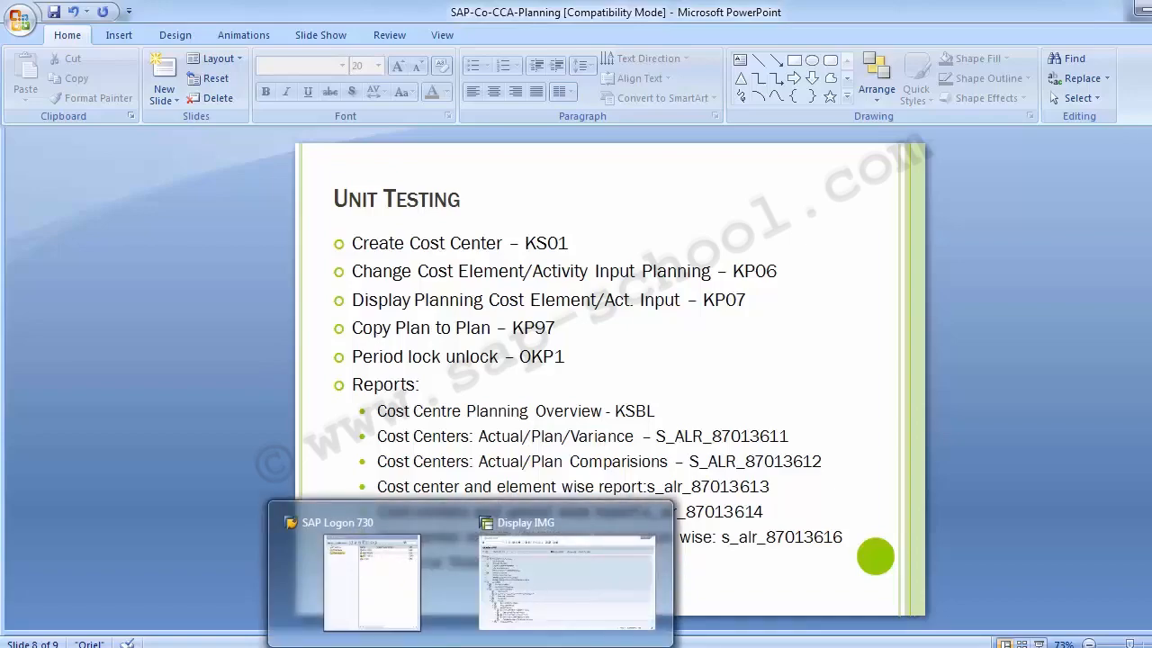
left_click(531, 594)
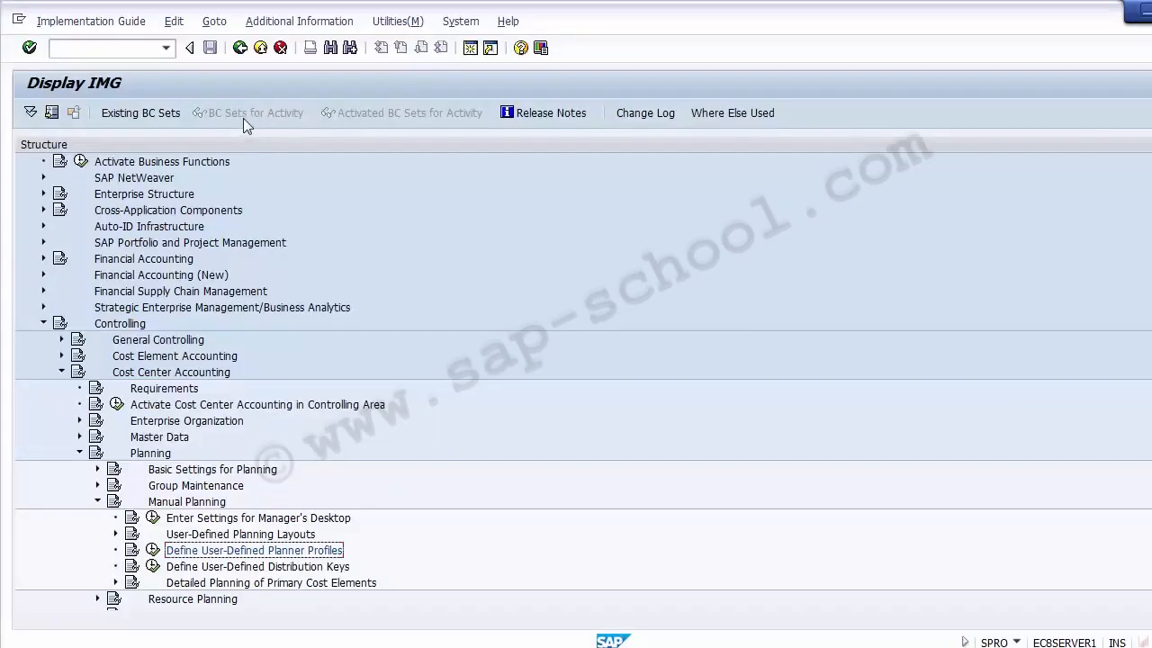
left_click(126, 52)
type("/n")
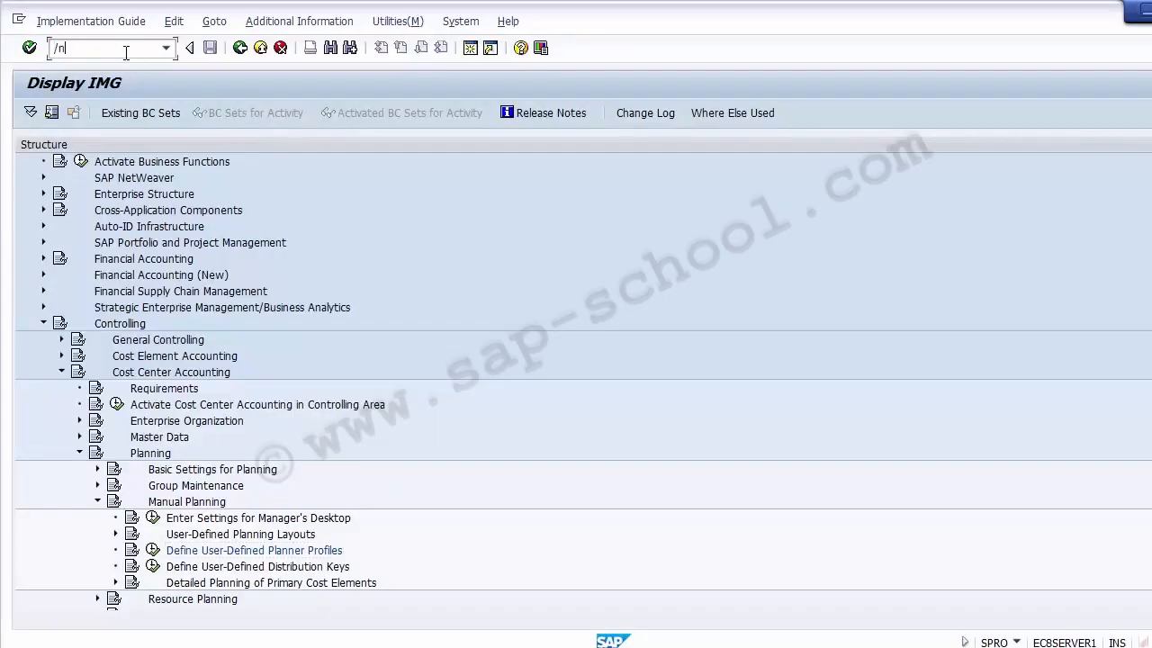
type("ks01")
key("Return")
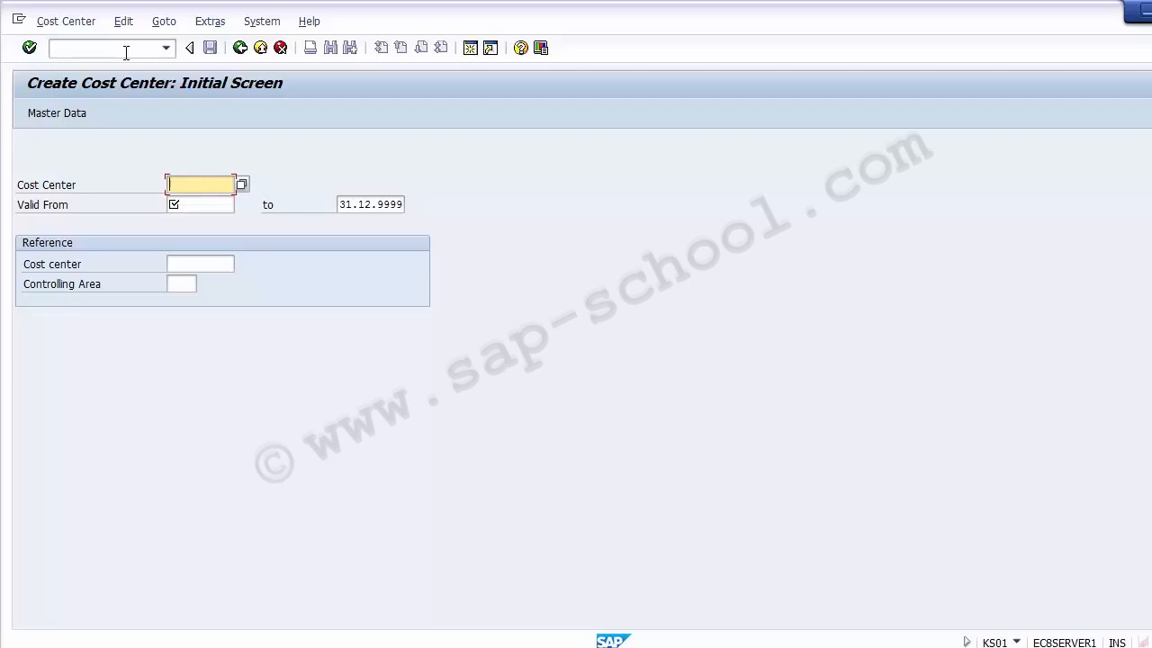
Look up the existing cost centers of controlling area Z100, check their numbers and short texts, and close the list.
left_click(242, 185)
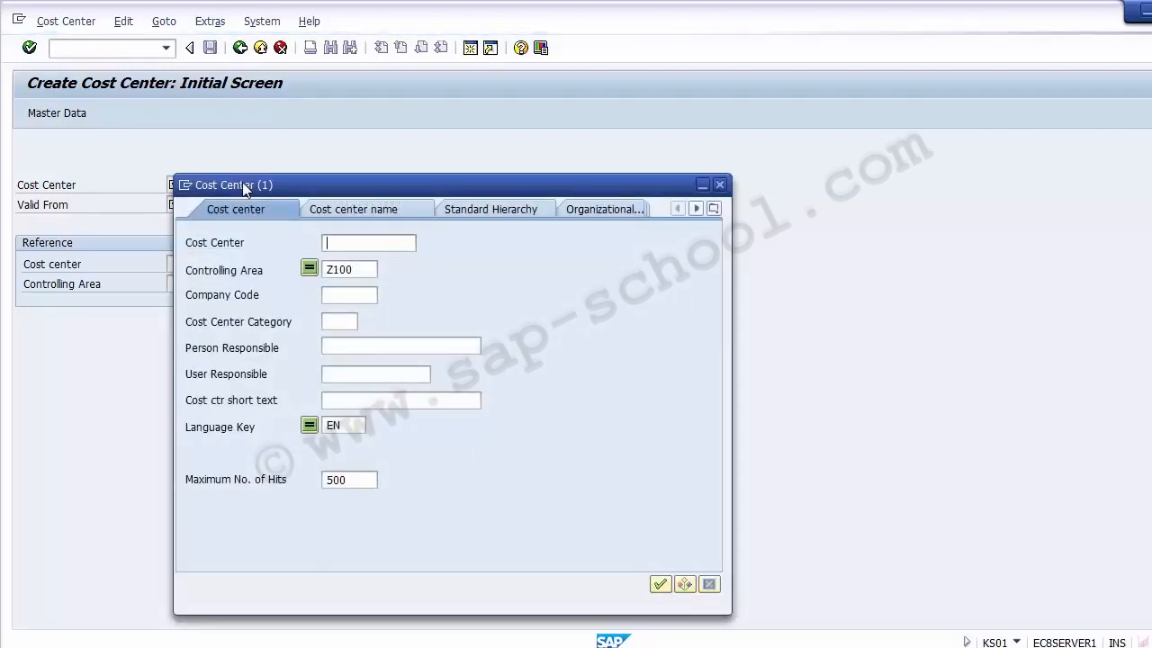
key("Return")
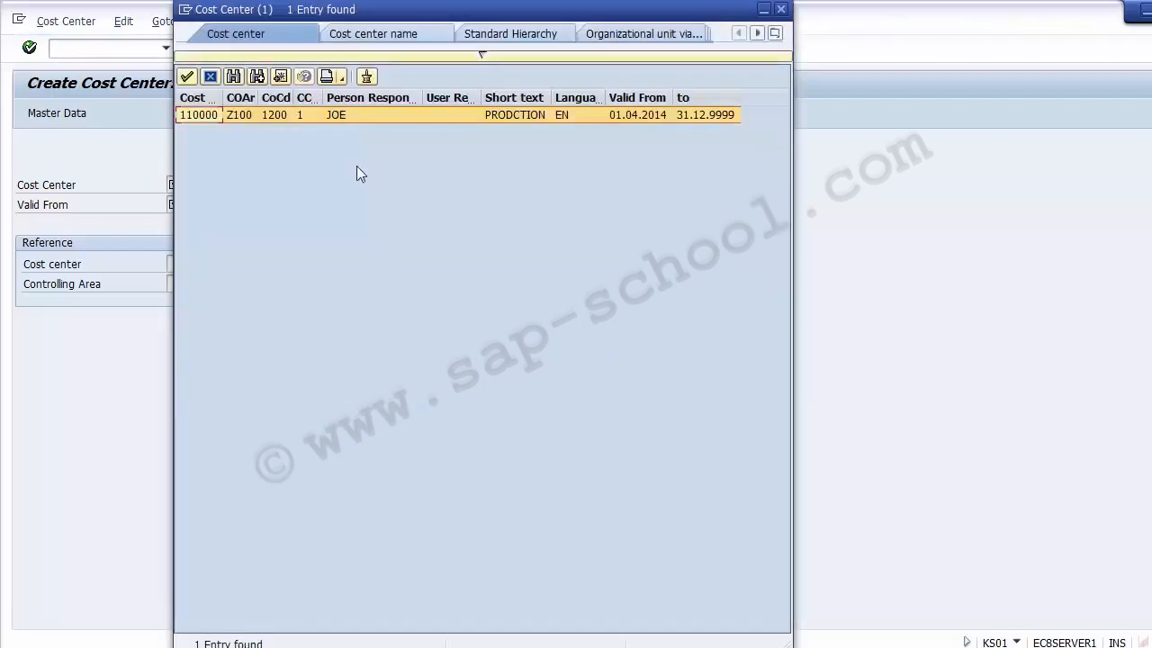
left_click_drag(224, 98, 323, 97)
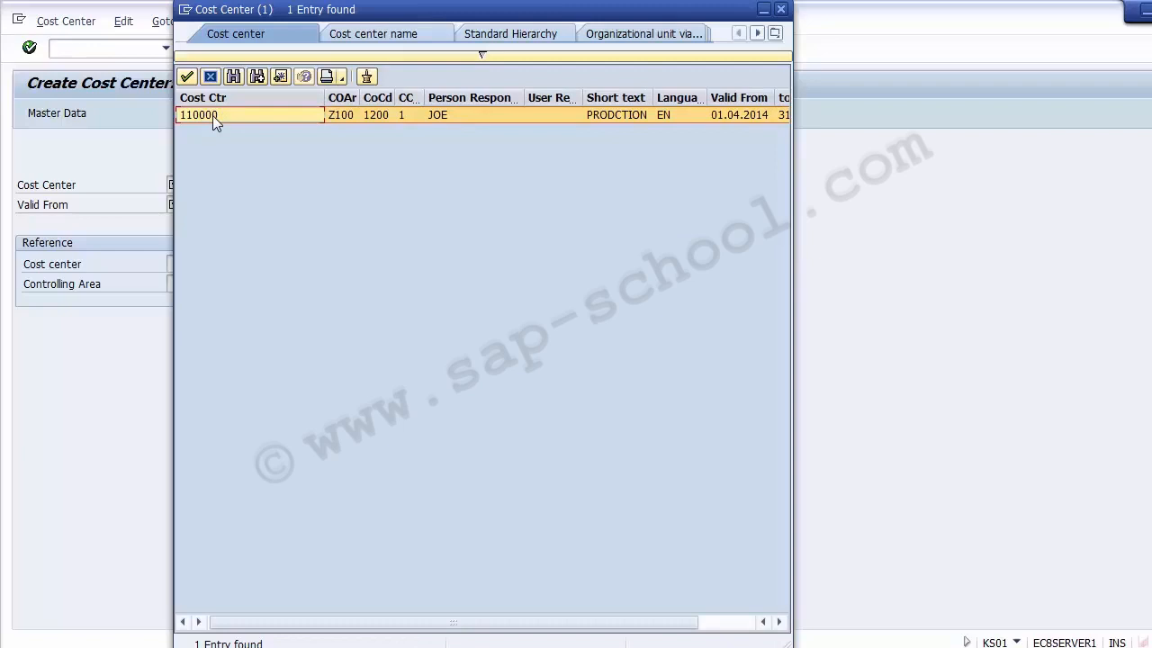
left_click(603, 124)
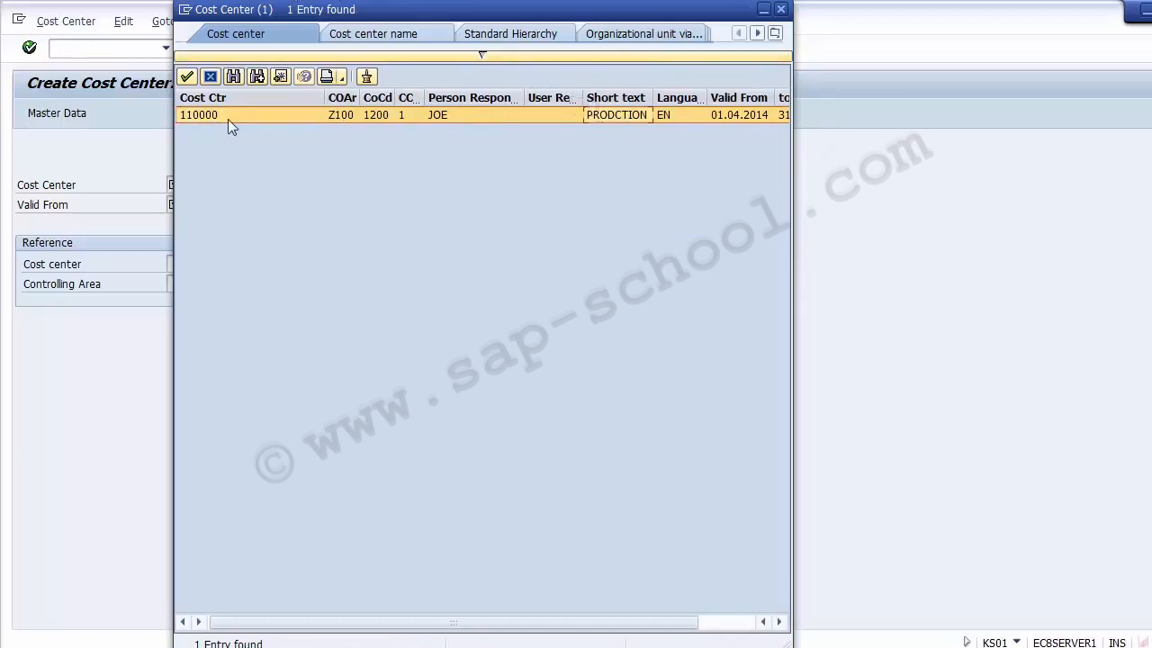
left_click(212, 78)
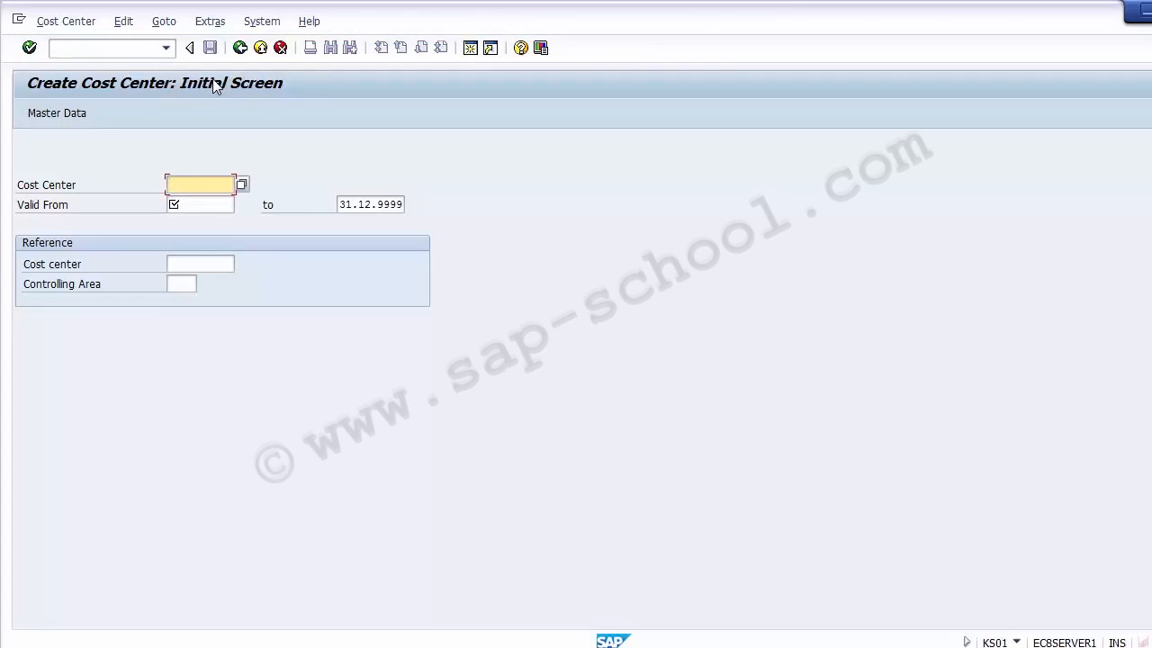
Enter cost center 110010 valid from 01.12.2014 and proceed to its basic data.
type("11")
key("Return")
key("BackSpace")
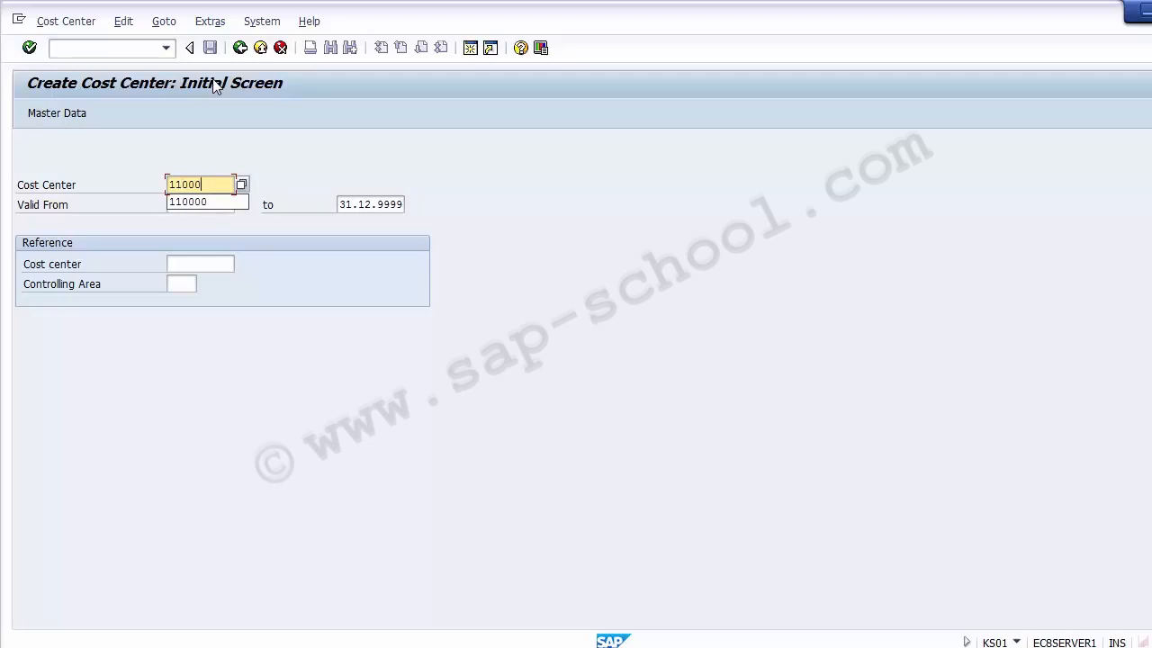
key("BackSpace")
type("10")
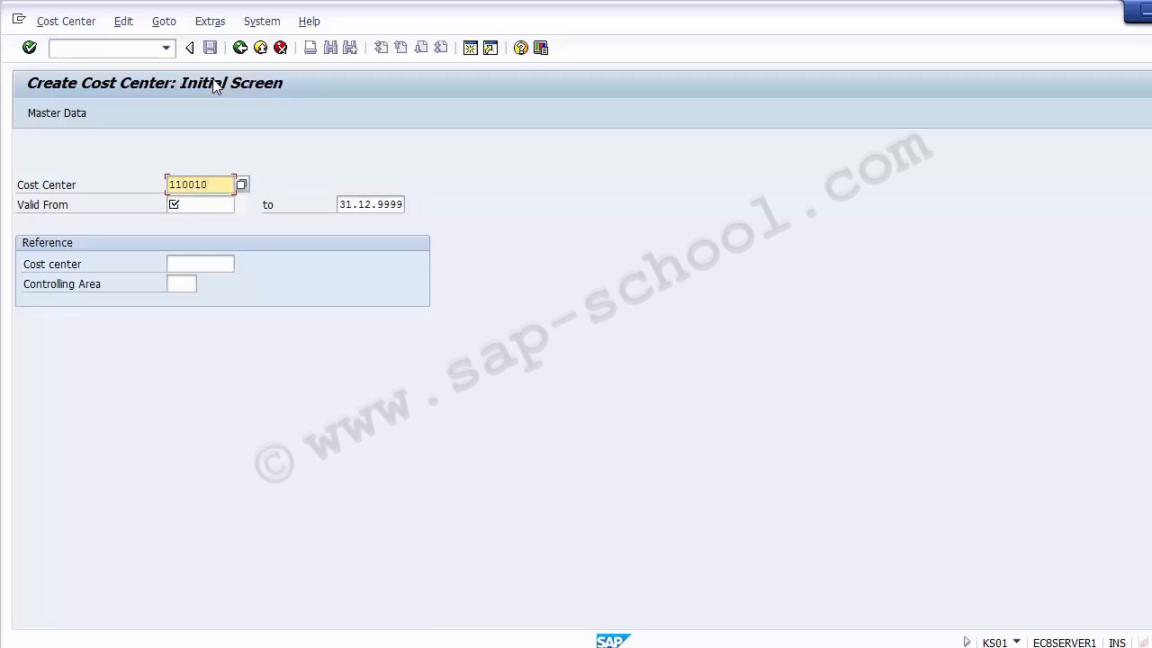
key("Tab")
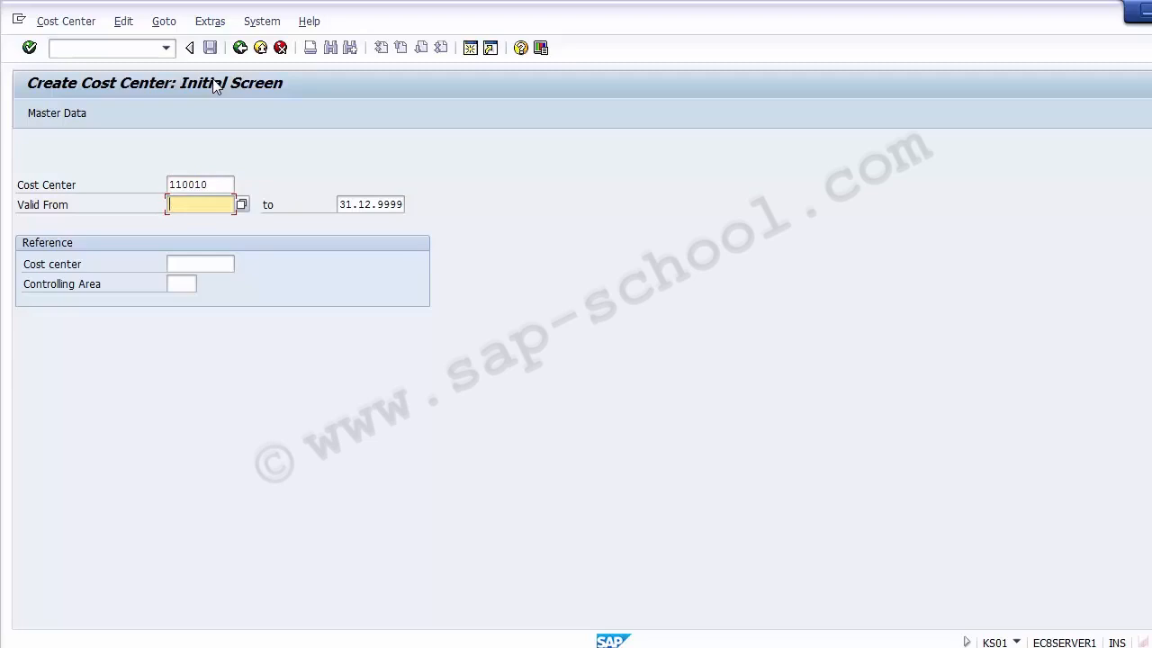
type("01")
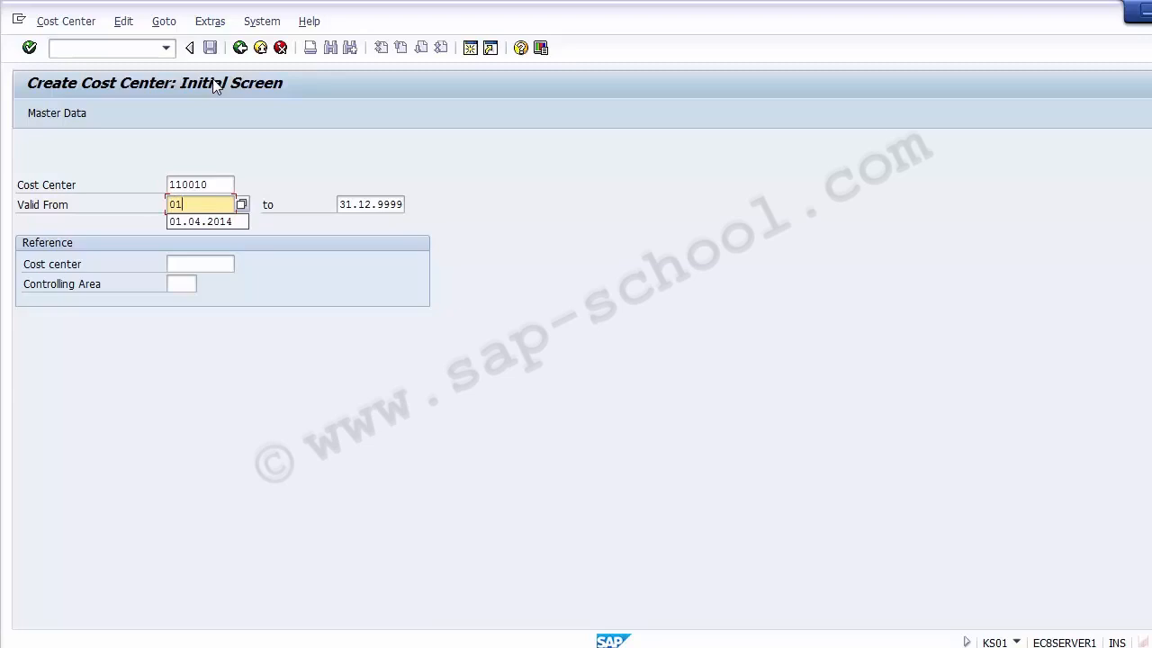
type(".12")
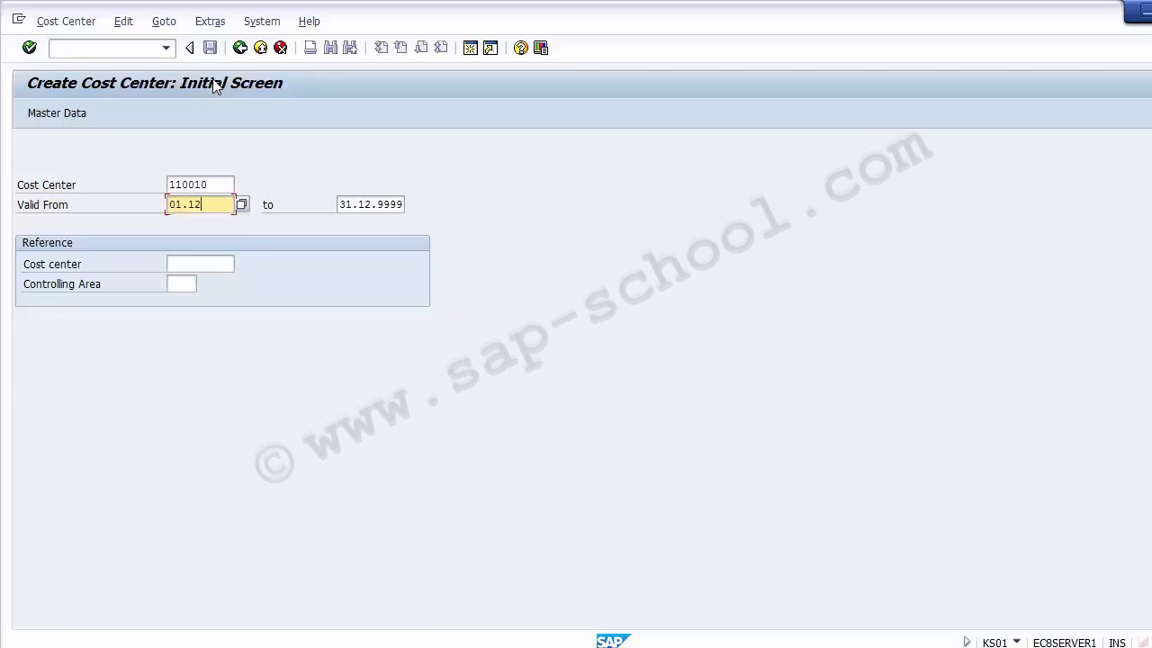
type(".2014")
key("Return")
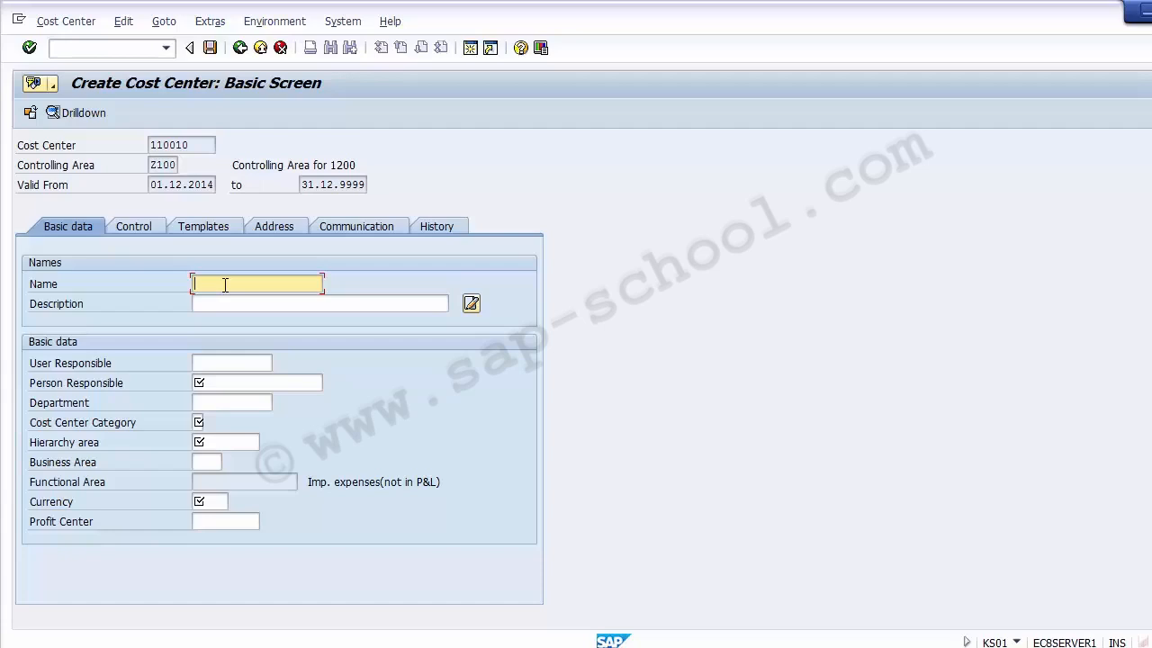
Enter "Admin- Transport" as the cost center's name and reuse the same text as its description.
type("Admin- Transport")
left_click(226, 285)
type("-")
left_click_drag(237, 283, 204, 283)
key("ctrl+c")
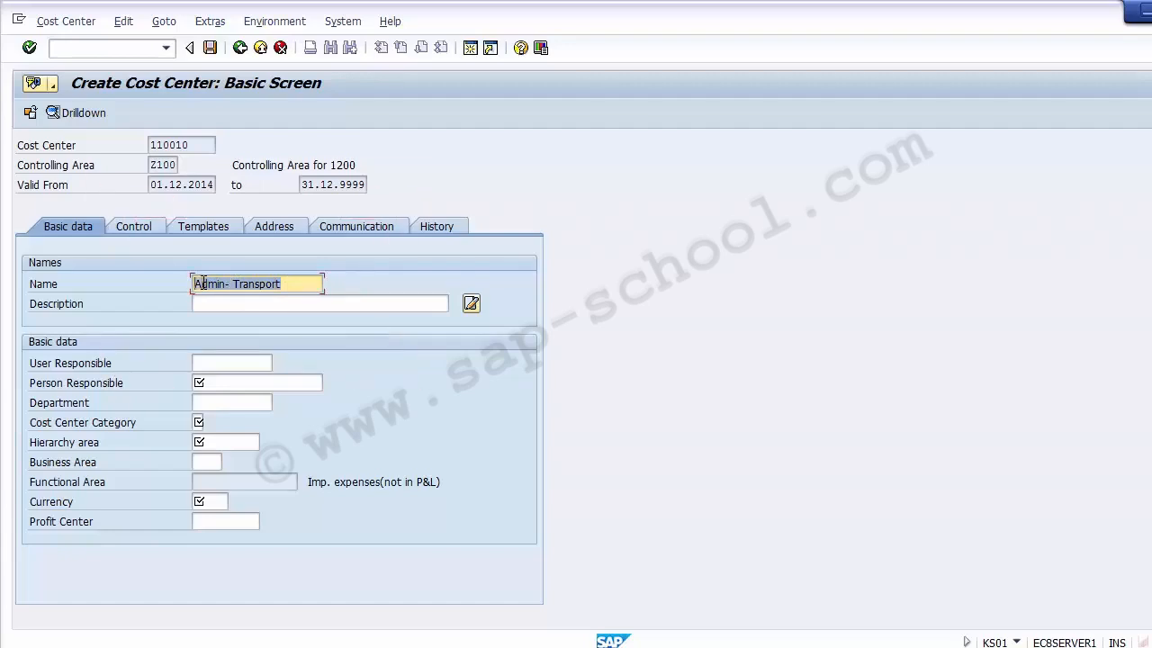
key("Tab")
key("ctrl+v")
key("Tab")
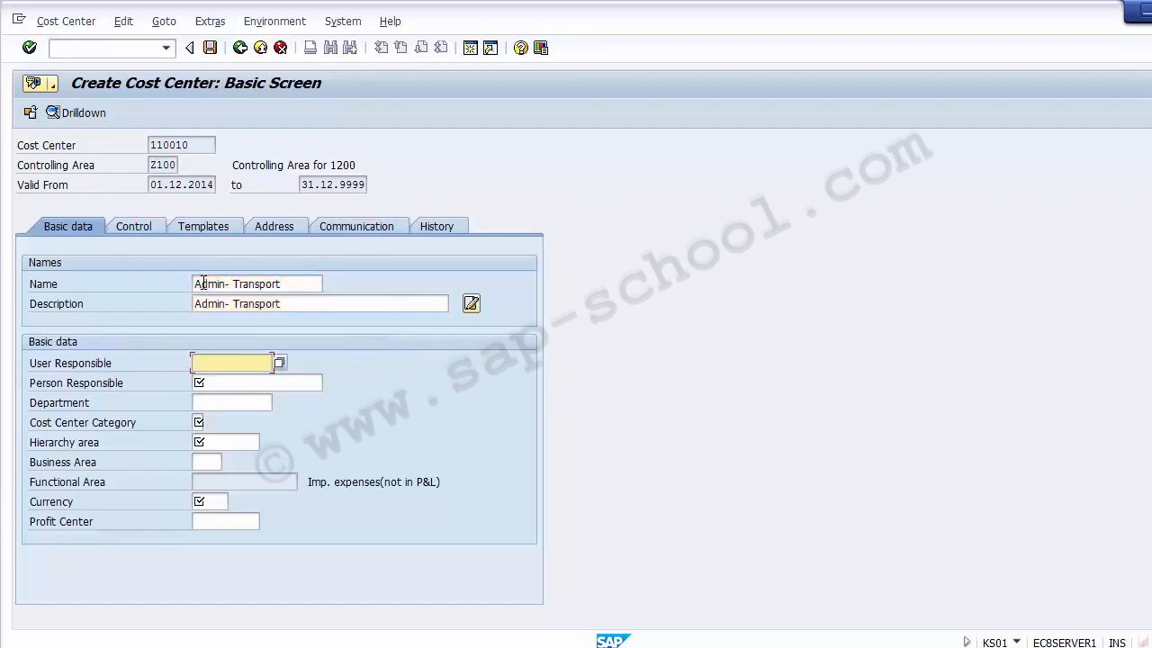
key("shift+Tab")
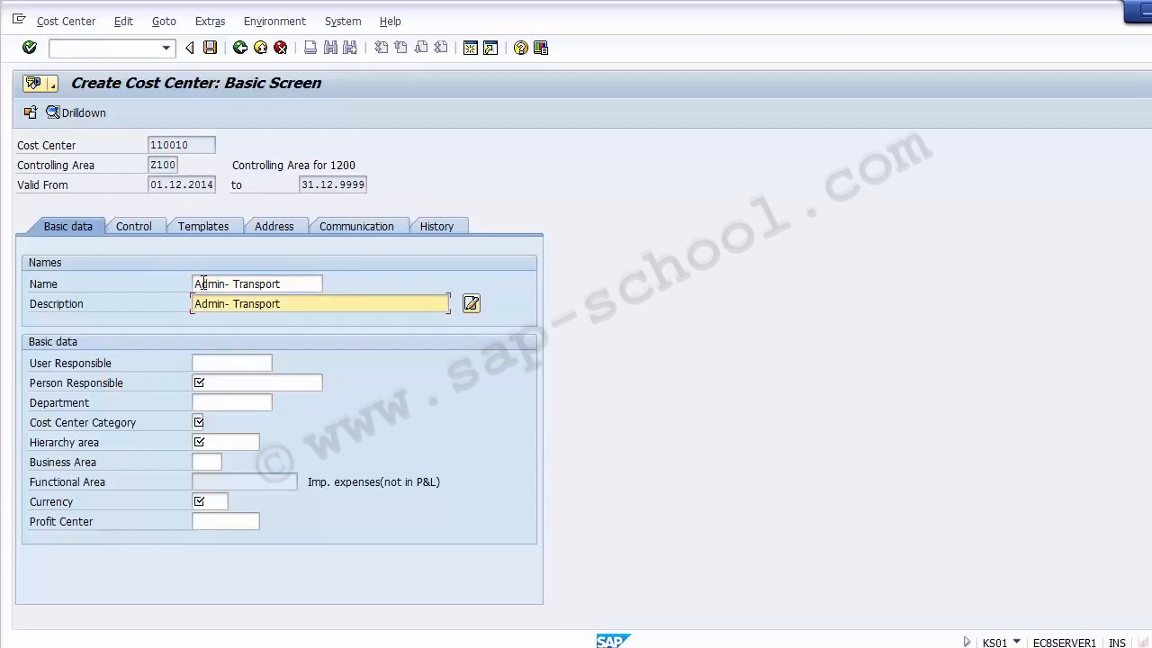
key("Tab")
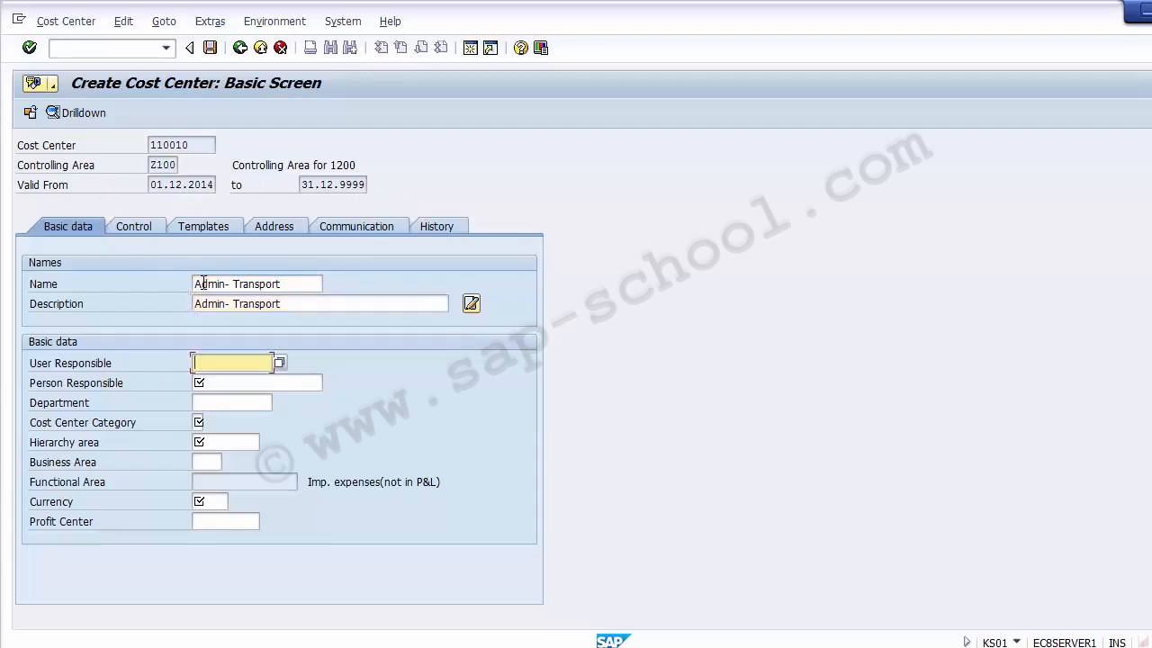
Fill in the name of the person responsible and set the cost center's department to Admin.
left_click(234, 384)
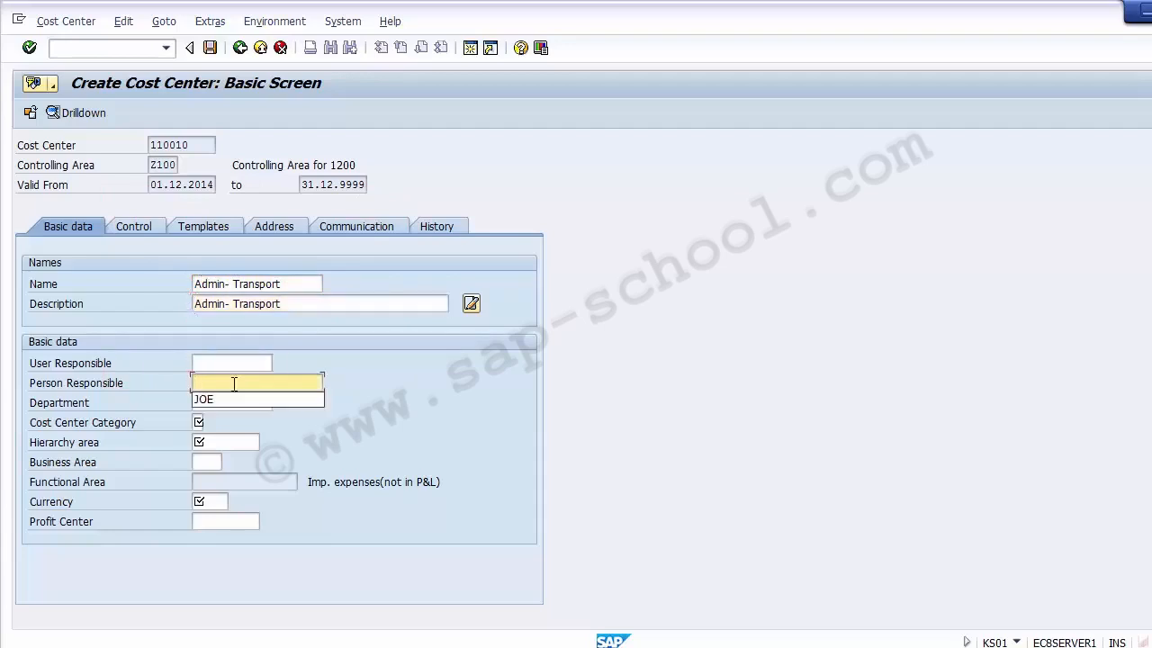
key("Down")
key("Return")
key("BackSpace")
key("BackSpace")
key("BackSpace")
type("Andy")
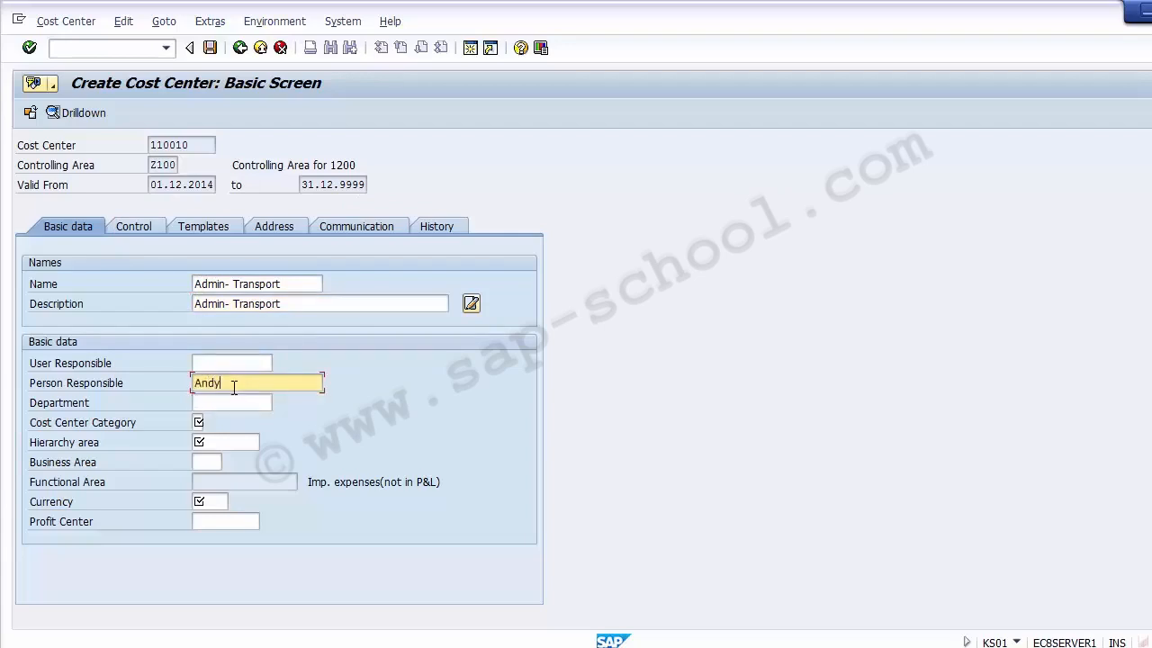
left_click(235, 402)
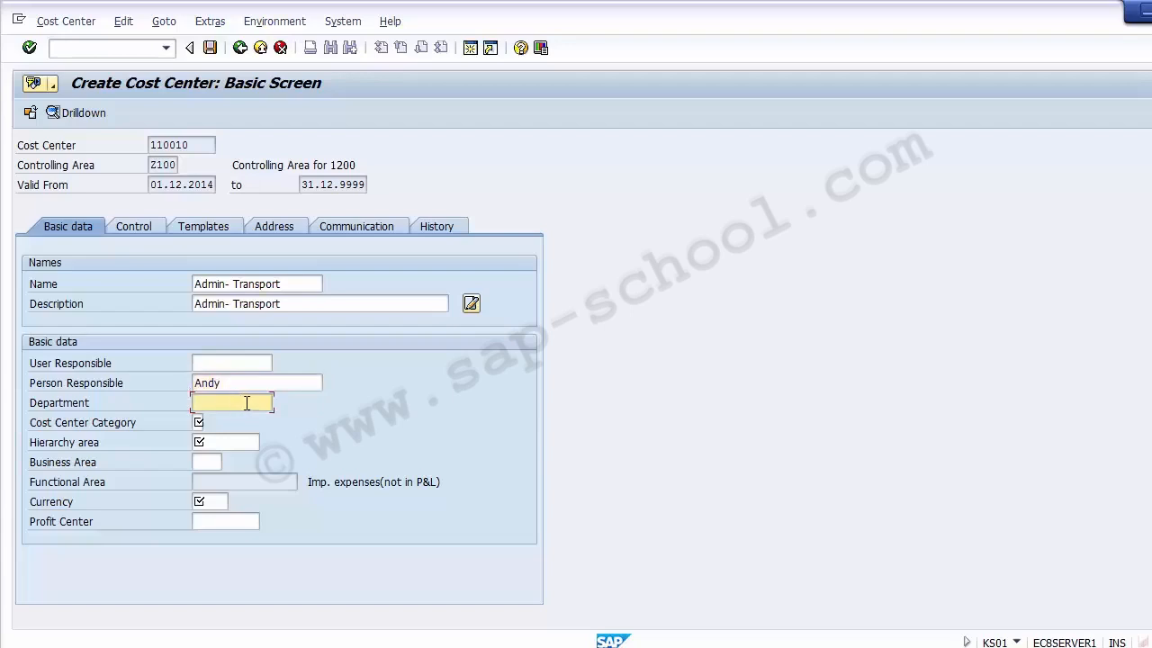
type("Admin")
Look up the cost center categories and assign category 4, Administration, to the cost center.
left_click(211, 421)
left_click(212, 422)
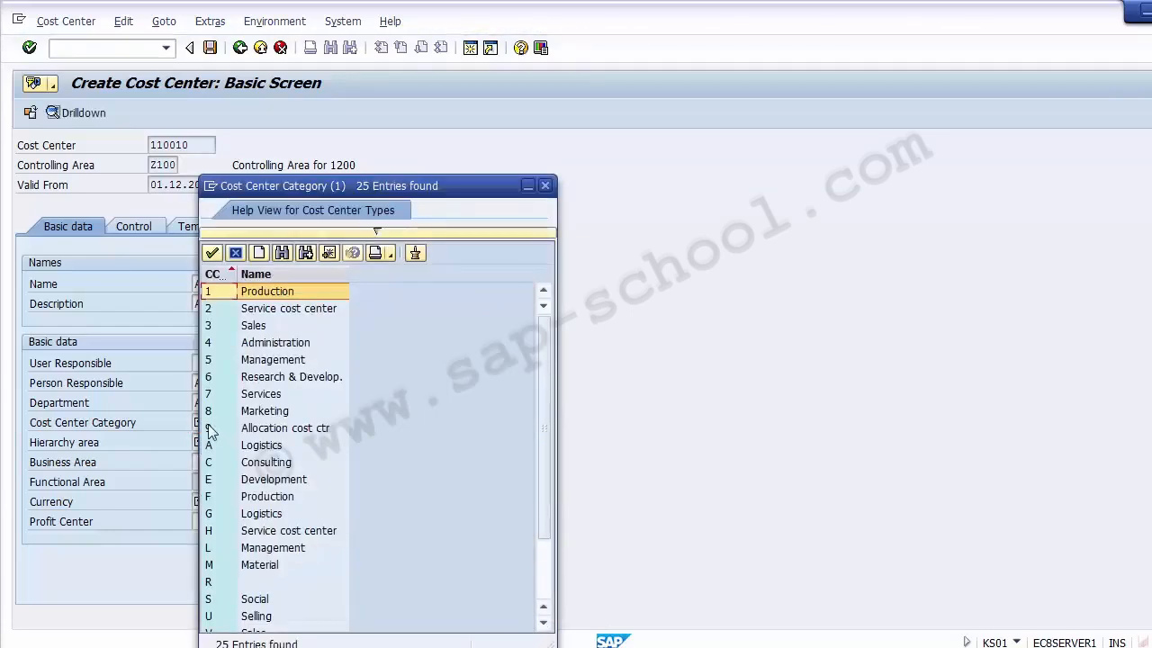
left_click(267, 347)
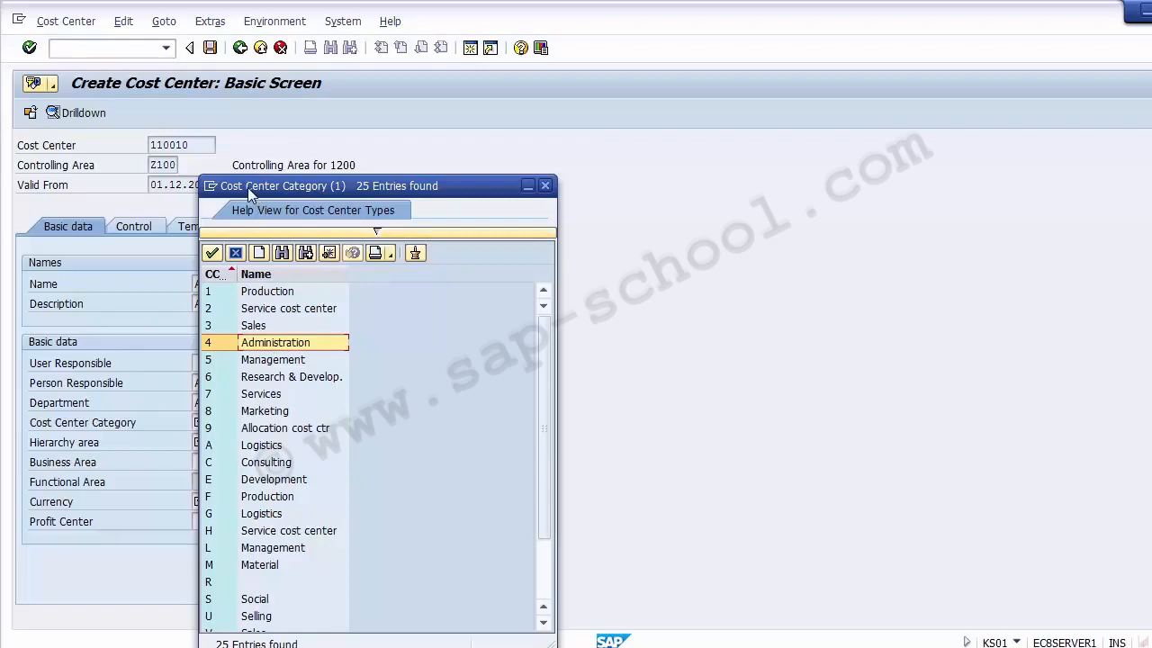
left_click_drag(250, 194, 419, 112)
double_click(429, 265)
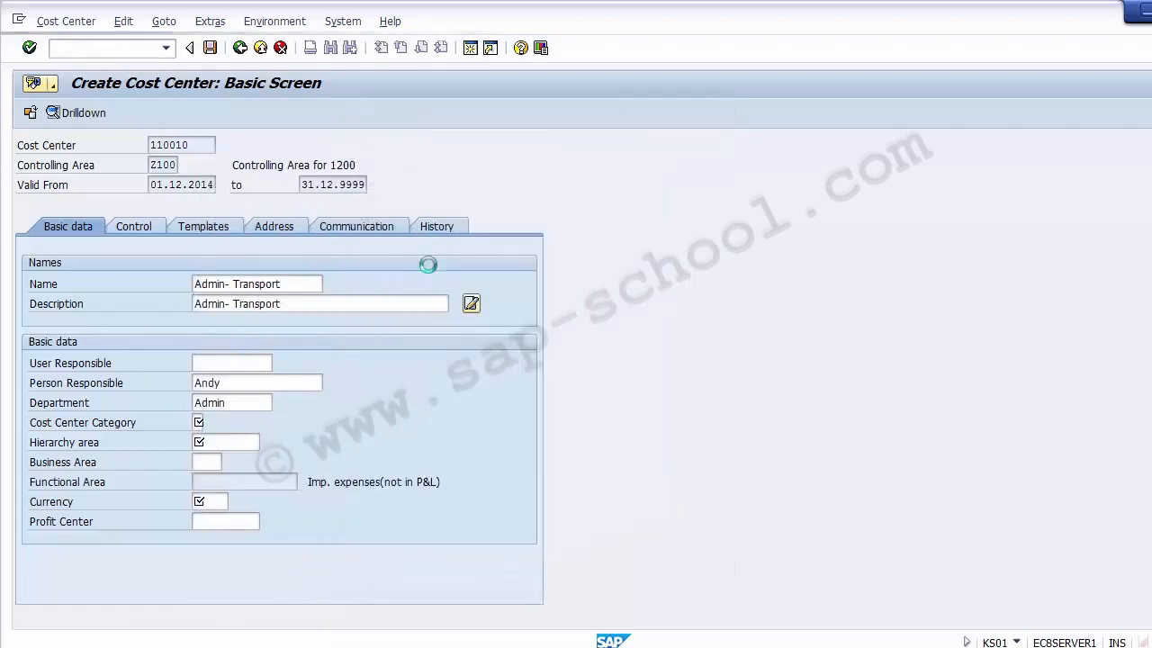
Assign hierarchy area A1000 from its value help, leave the business area blank, and set the currency to USD.
left_click(233, 444)
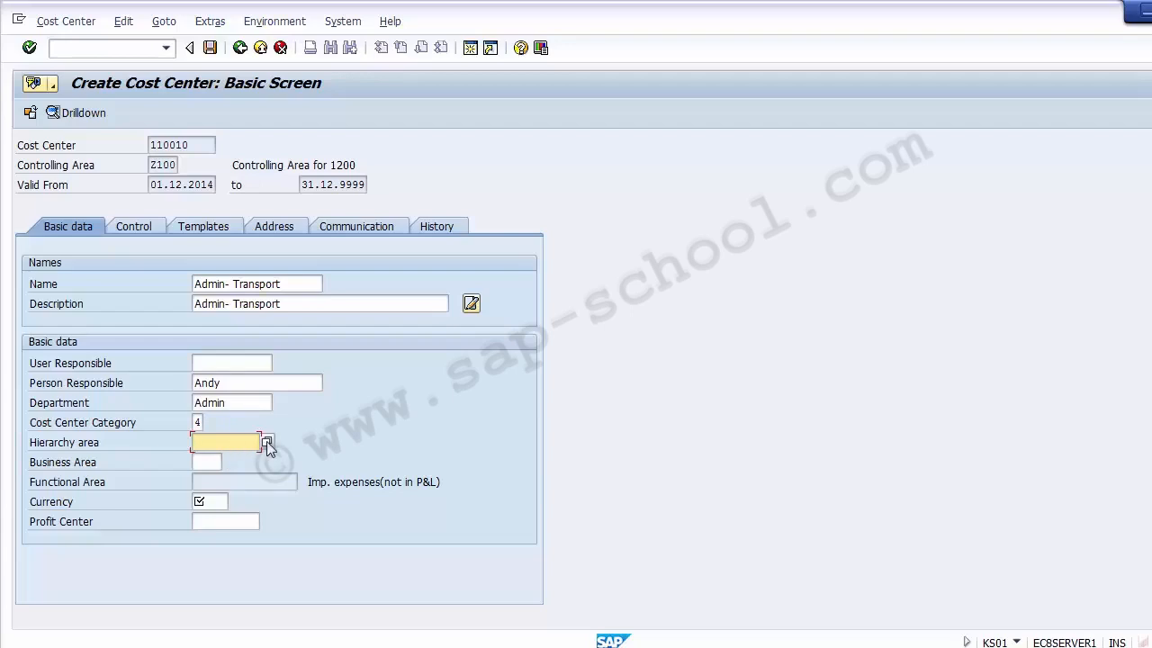
left_click(266, 441)
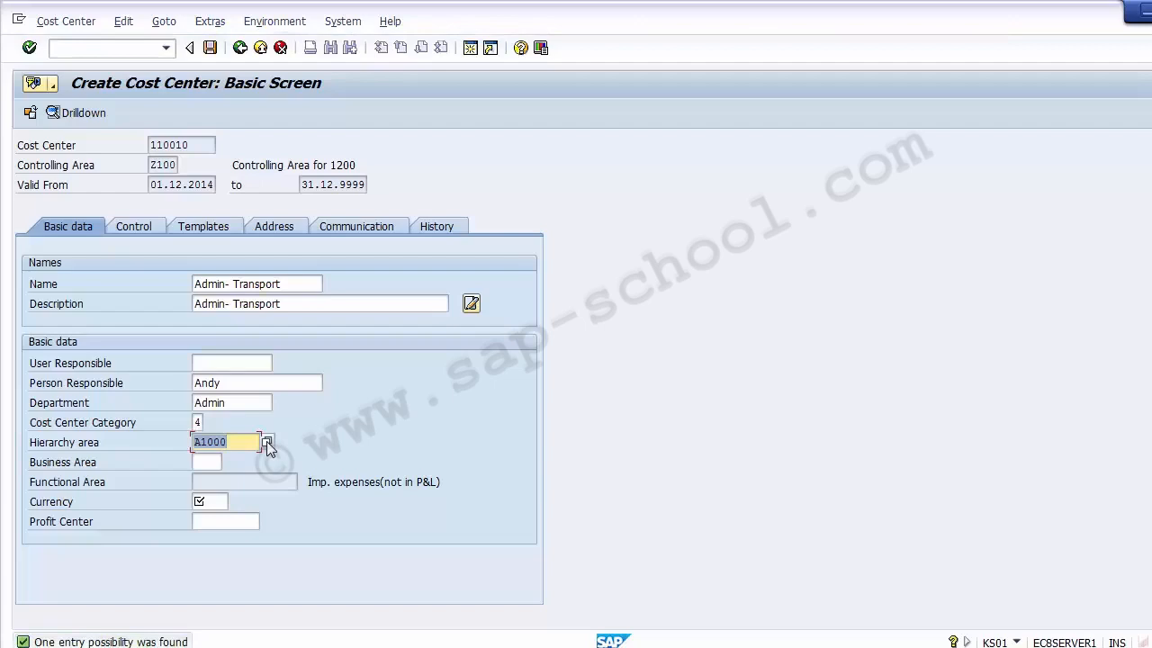
key("Tab")
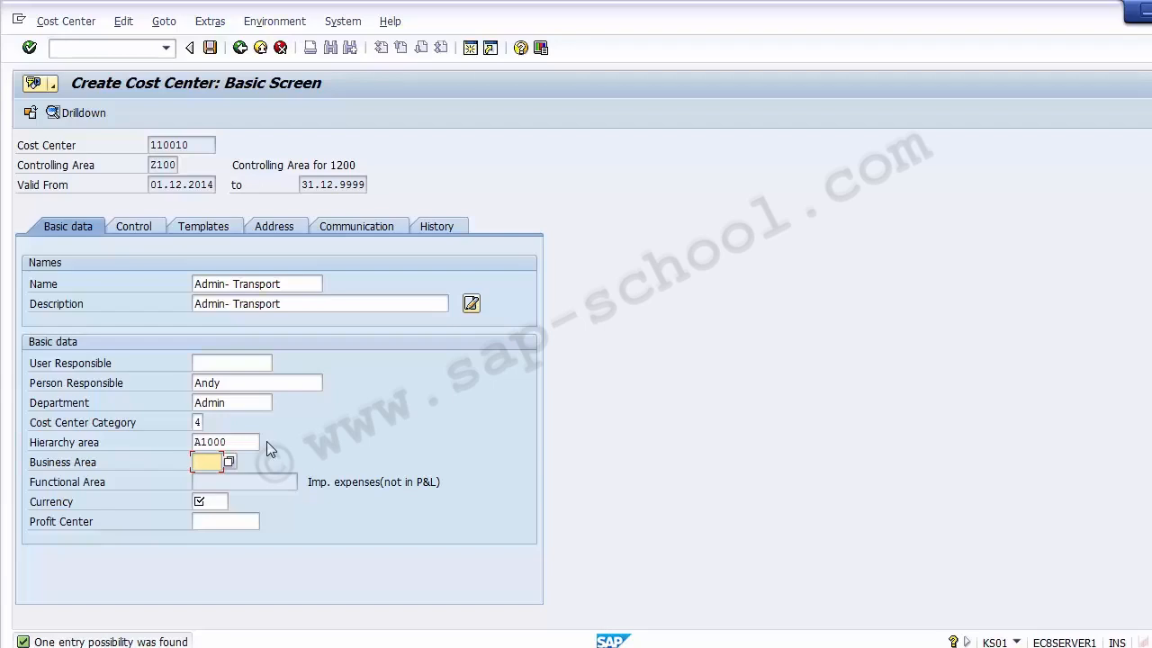
key("Tab")
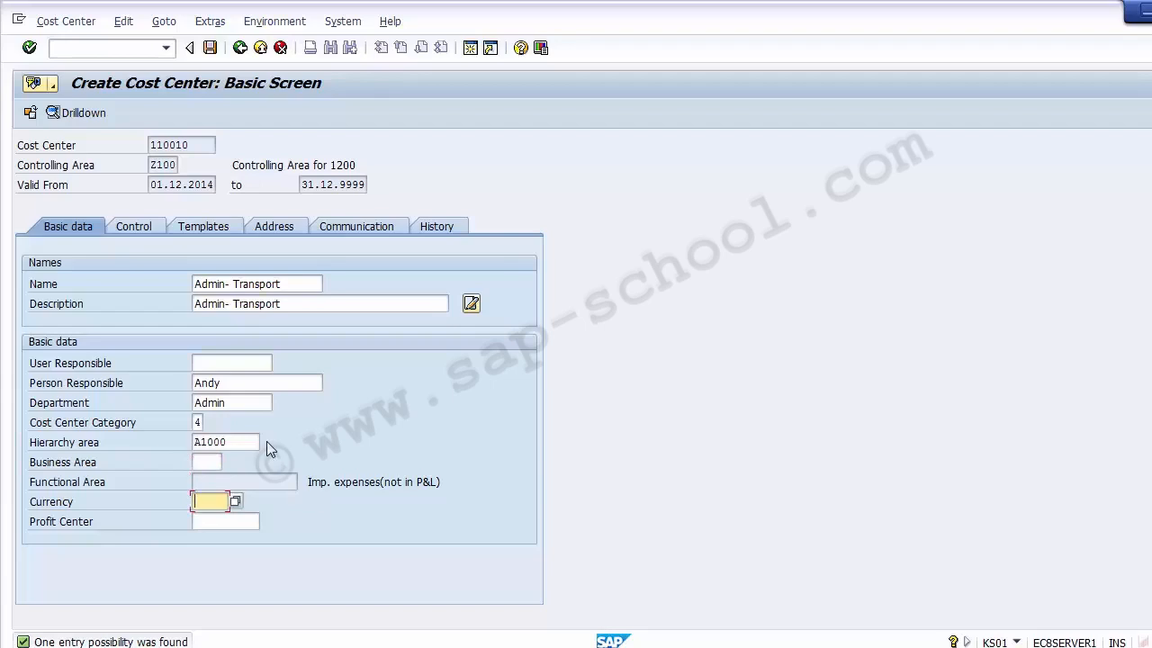
type("D")
key("Tab")
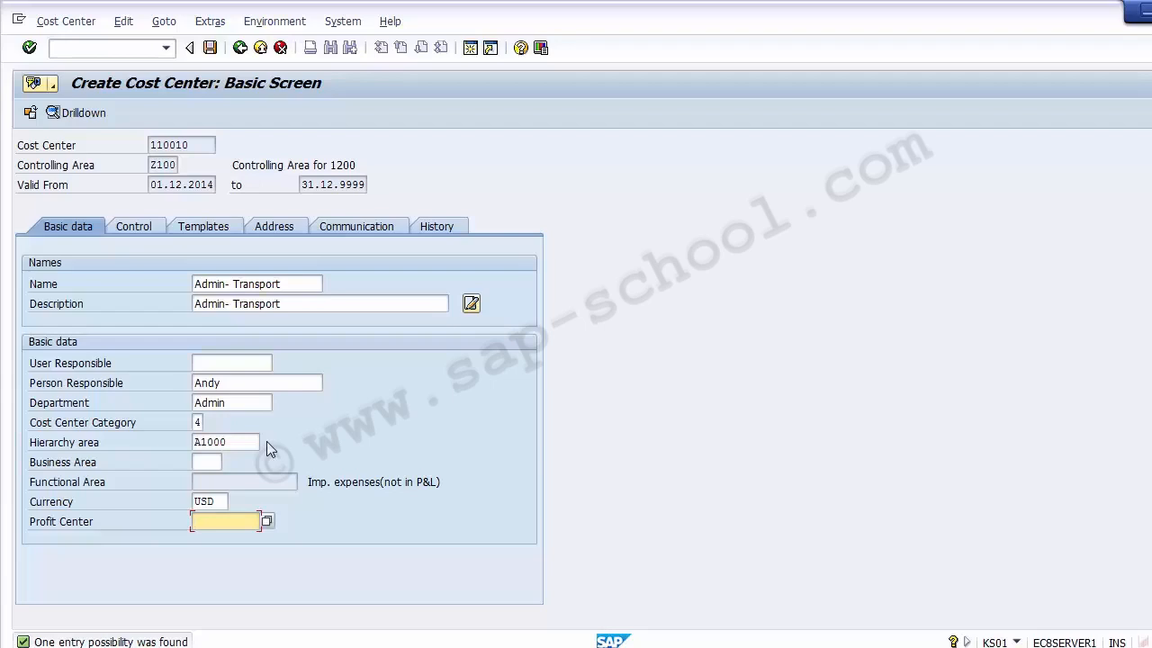
Assign profit center 11000 (SOAPS) from the list of profit centers and save the new cost center.
left_click(269, 524)
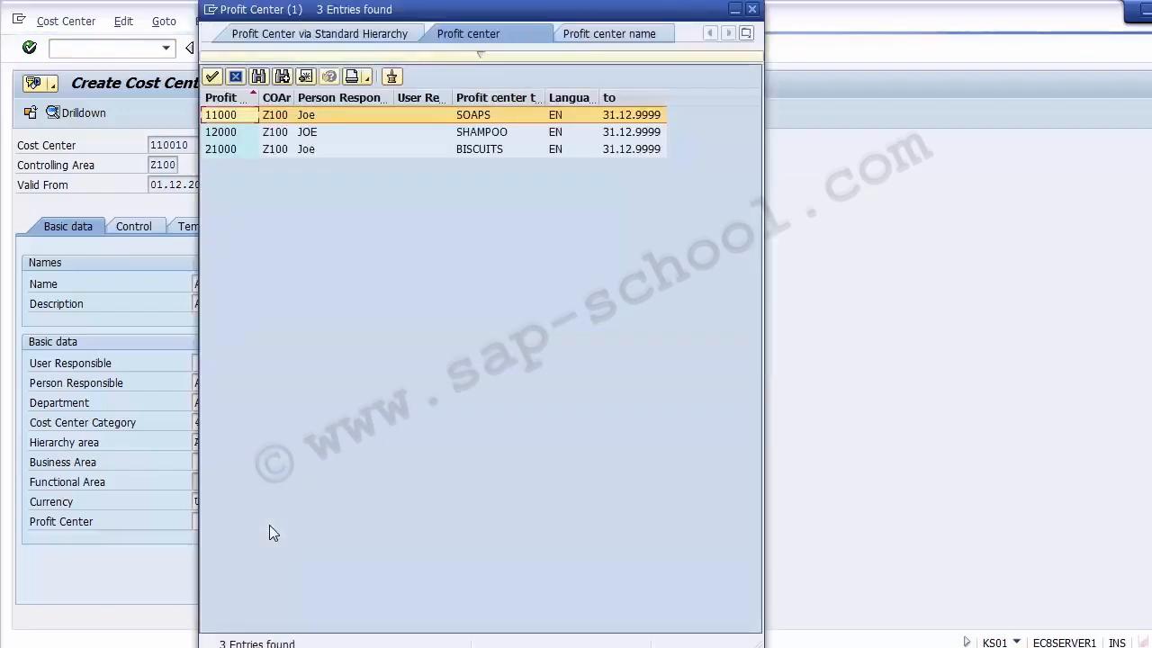
key("Down")
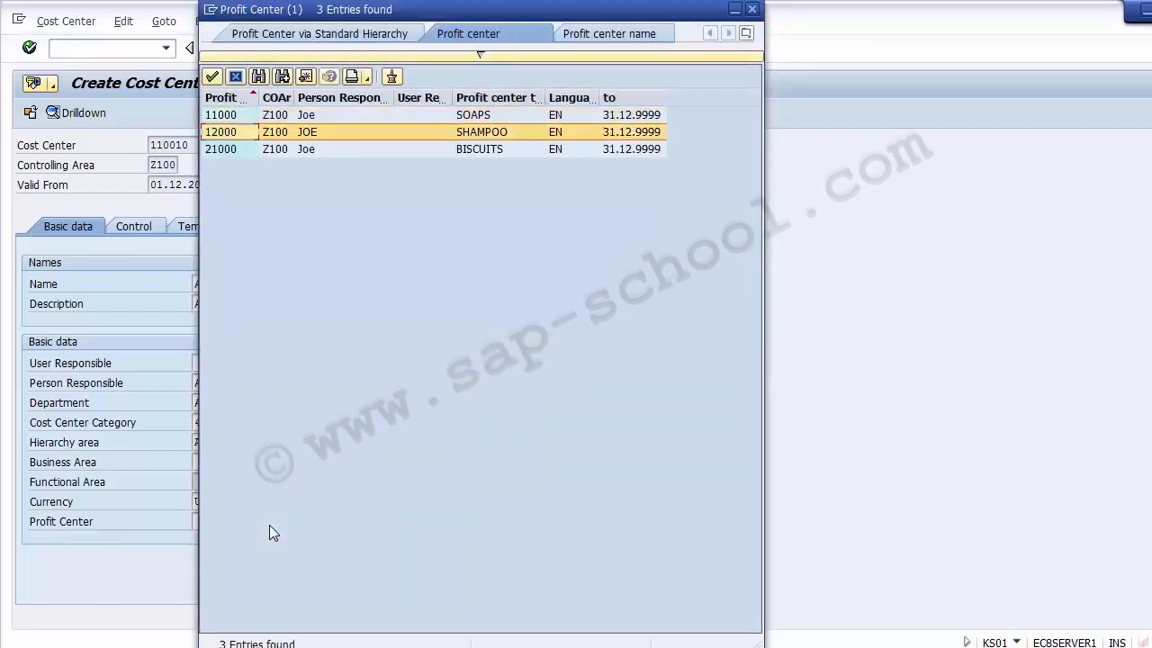
key("Up")
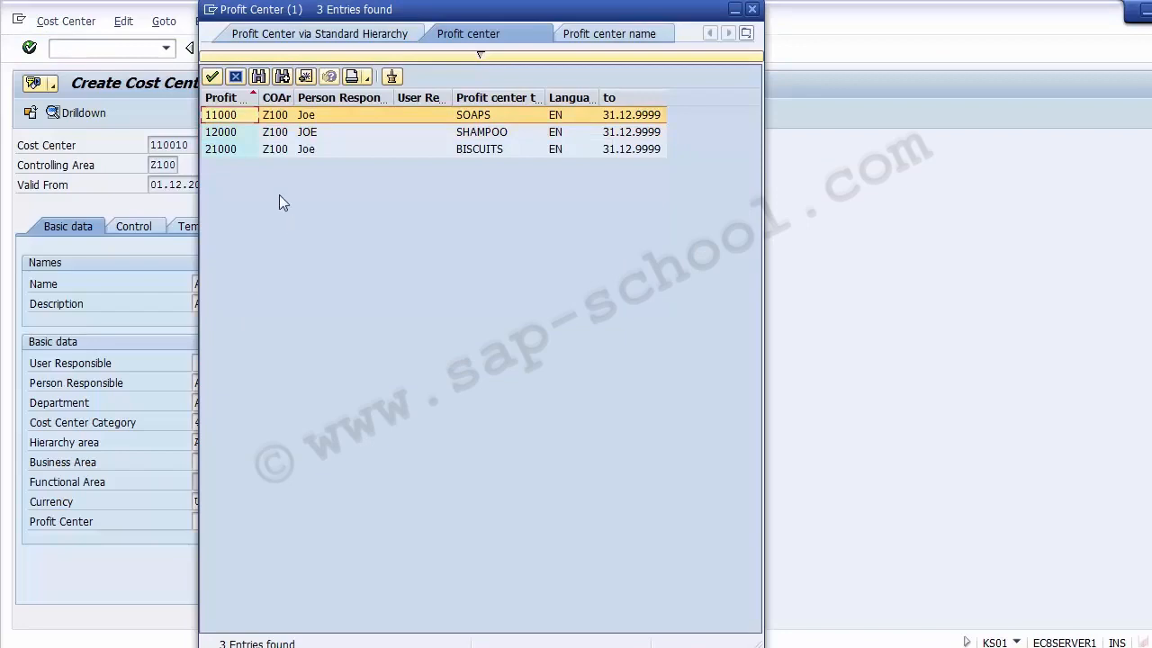
double_click(222, 118)
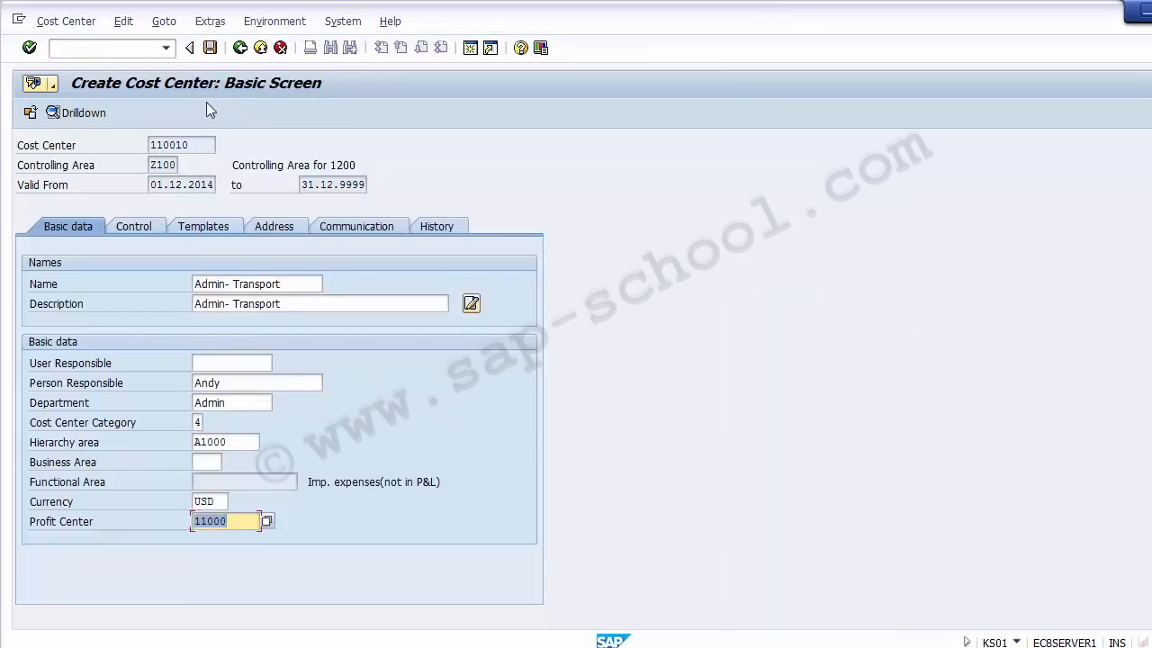
left_click(208, 51)
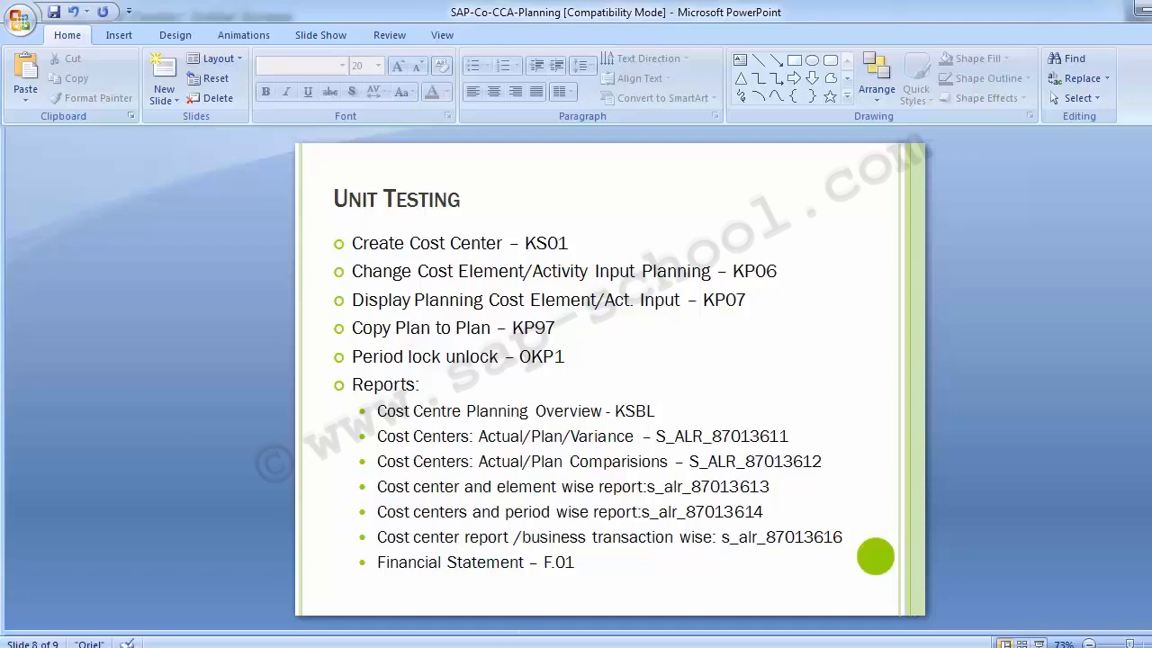
Switch from the PowerPoint unit testing slide back to the SAP Create Cost Center window.
left_click(571, 571)
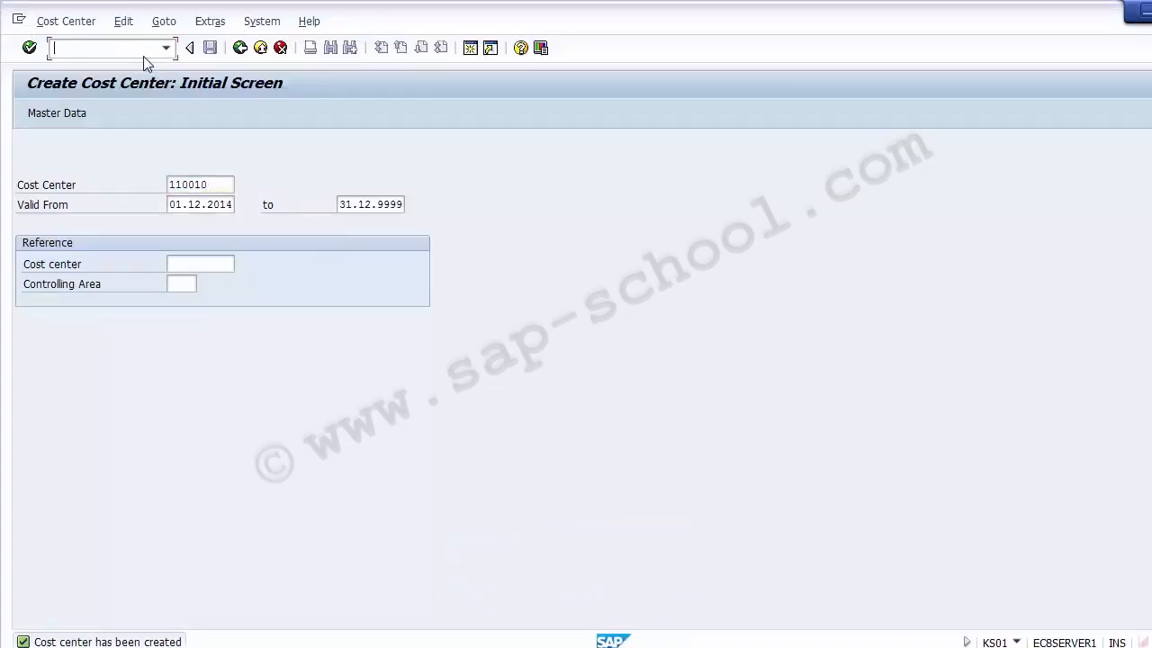
Open transaction KP06 for cost element/activity input planning and choose version 0 of controlling area Z100.
type("/nkp06")
key("Return")
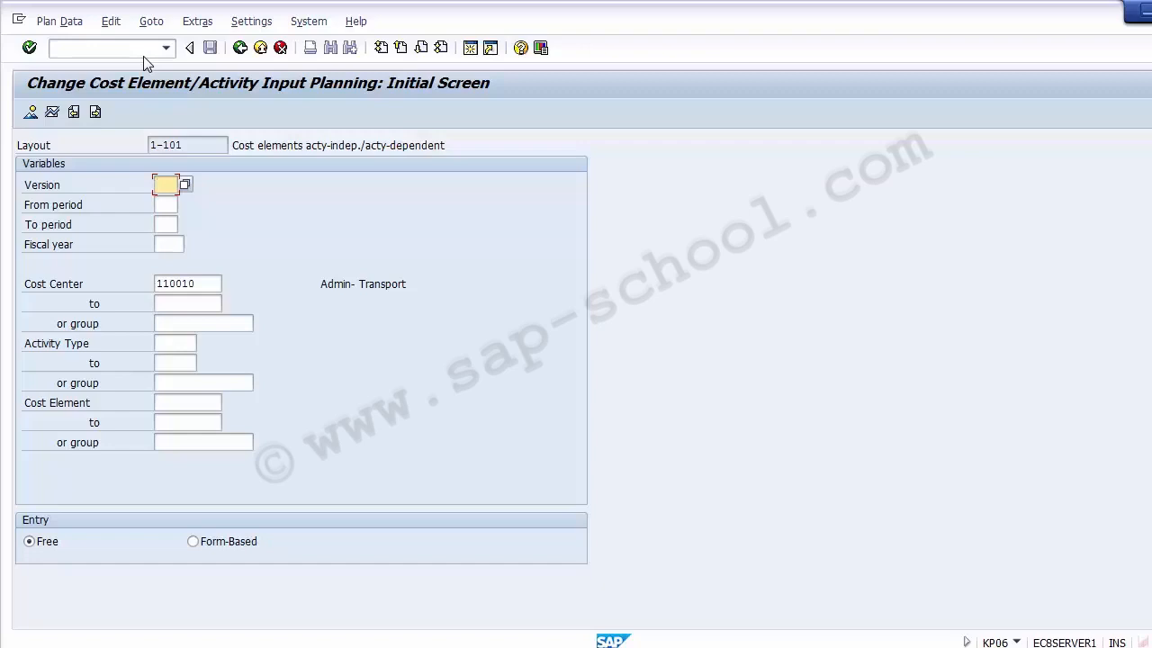
left_click(186, 185)
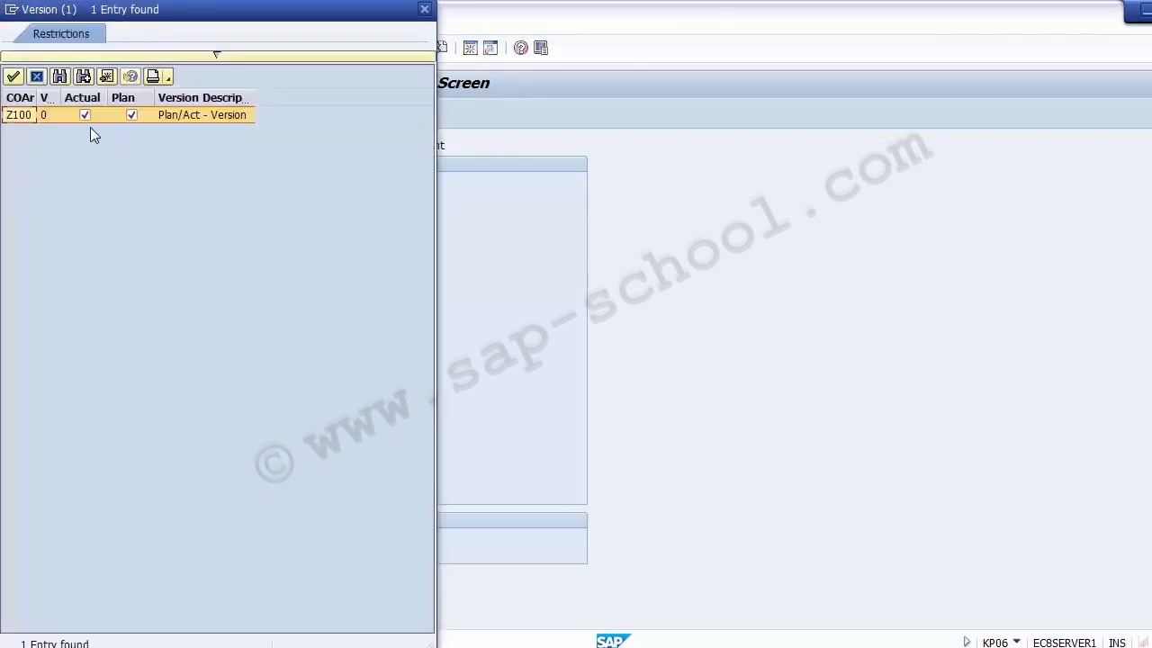
double_click(45, 114)
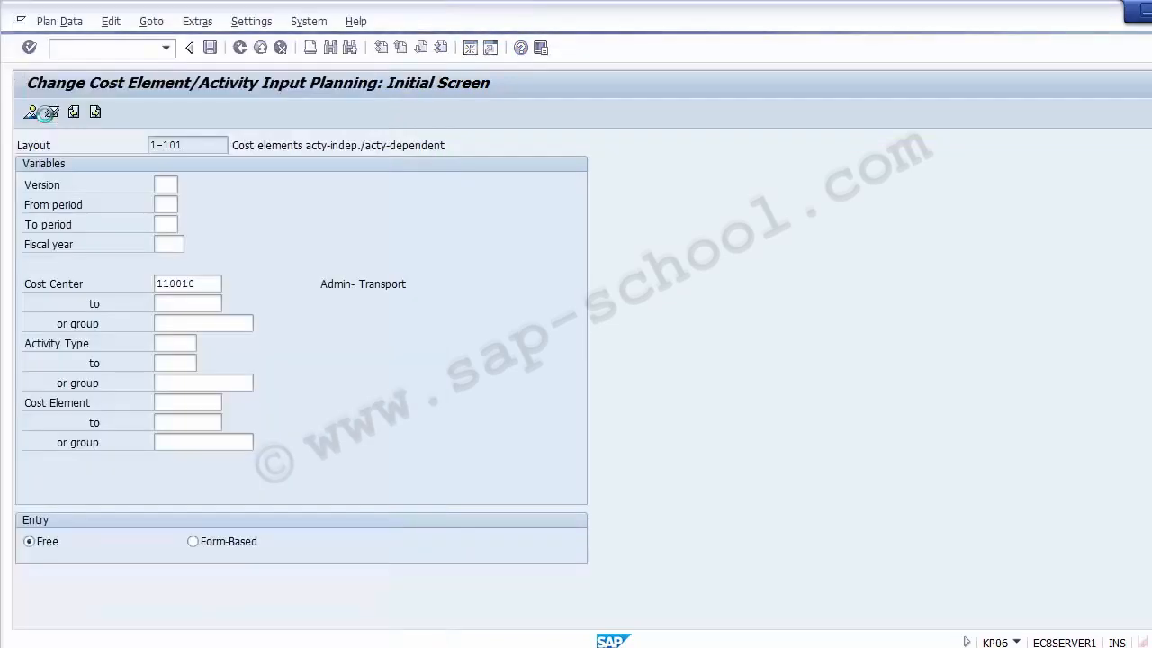
Set the planning range from period 1 to period 12 and the fiscal year to 2014.
left_click(164, 203)
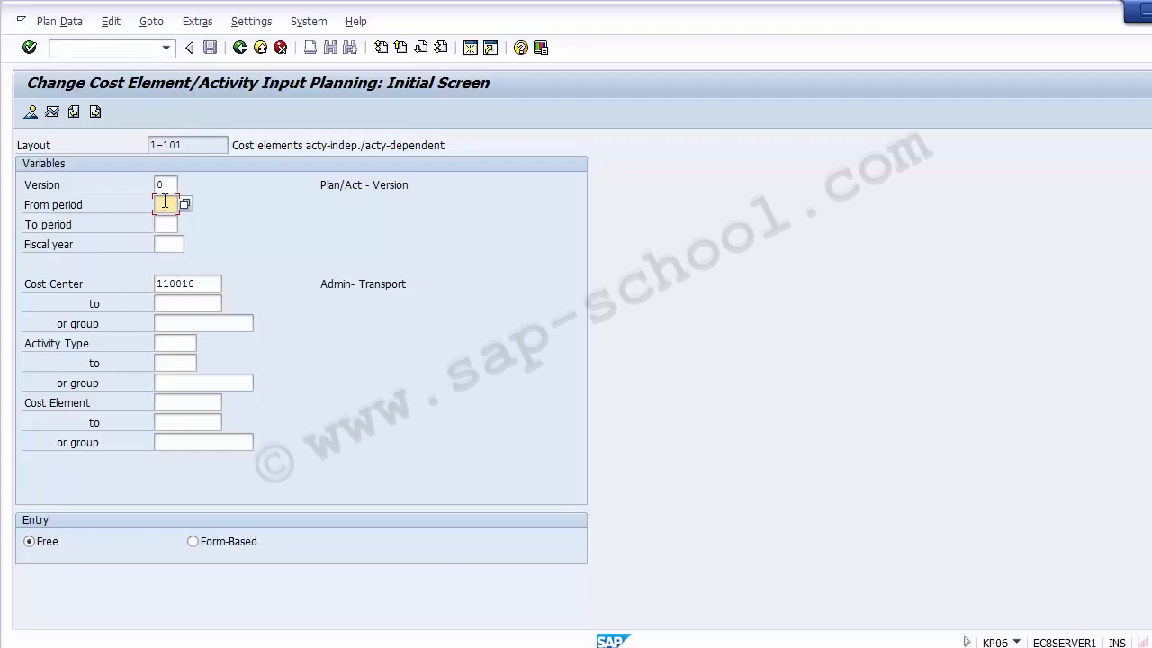
type("1")
key("Tab")
type("12")
key("Tab")
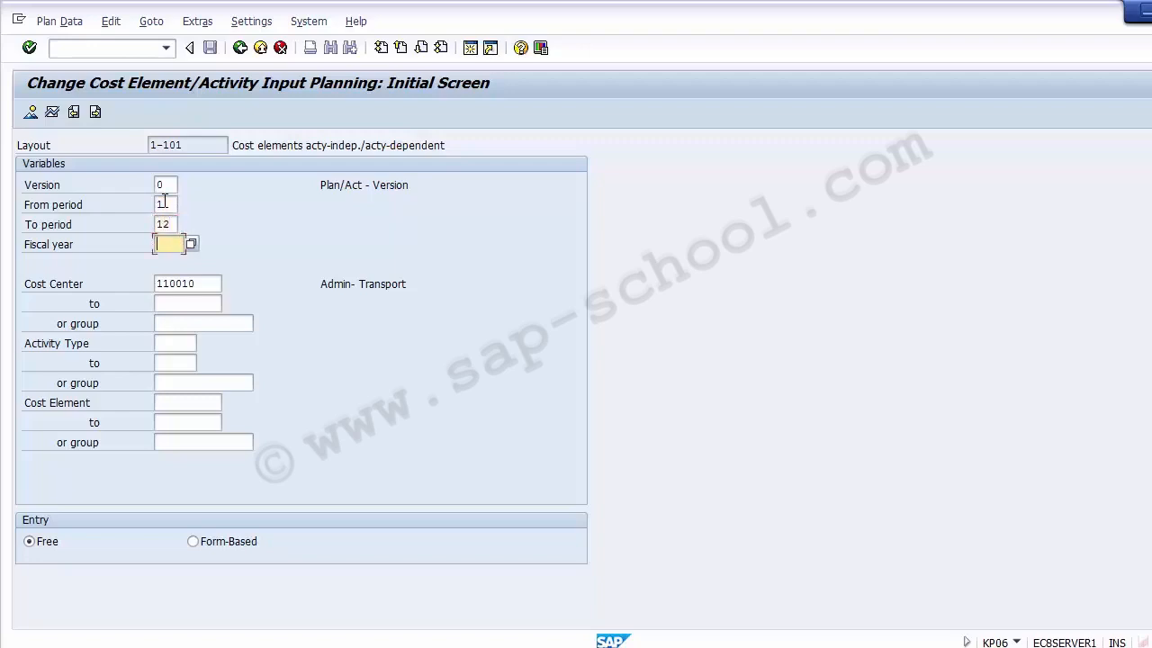
type("2014")
key("Tab")
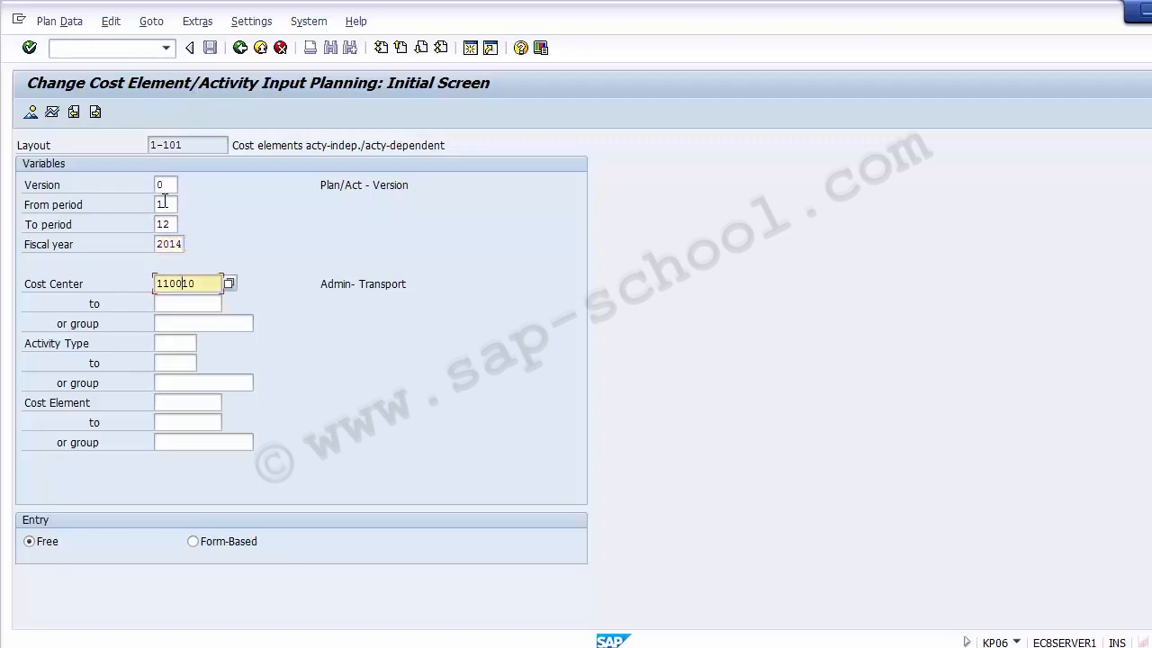
Search for the available cost elements in chart of accounts 1000 for the Cost Element field.
key("Tab")
key("Tab")
key("Tab")
key("Tab")
key("Tab")
key("Tab")
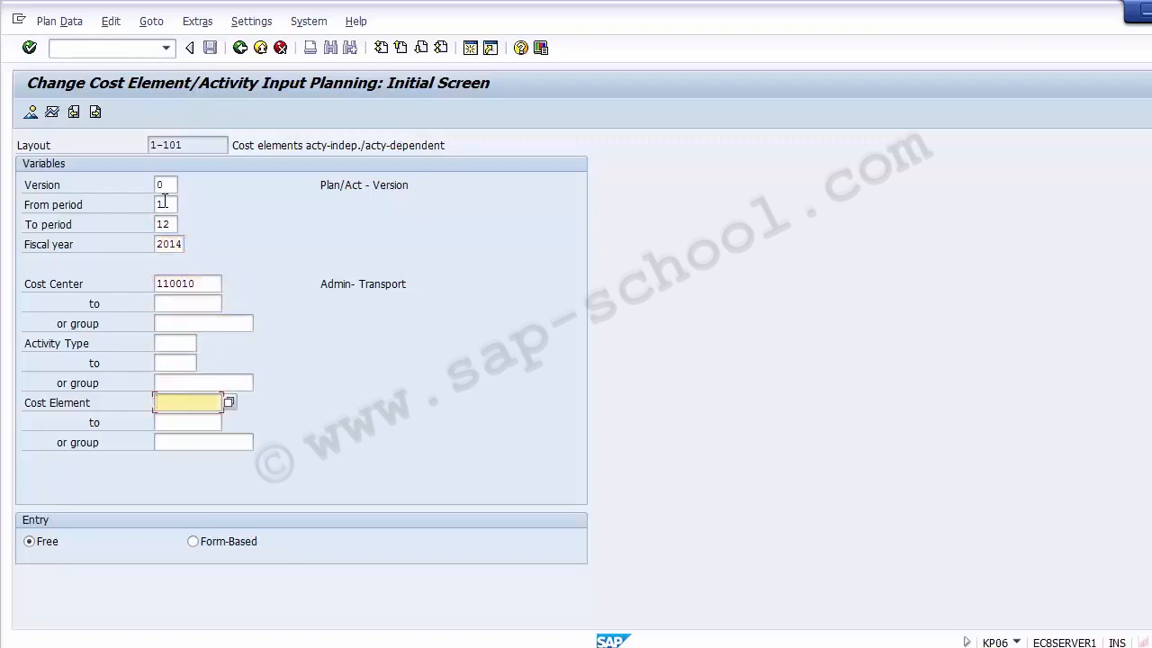
key("F4")
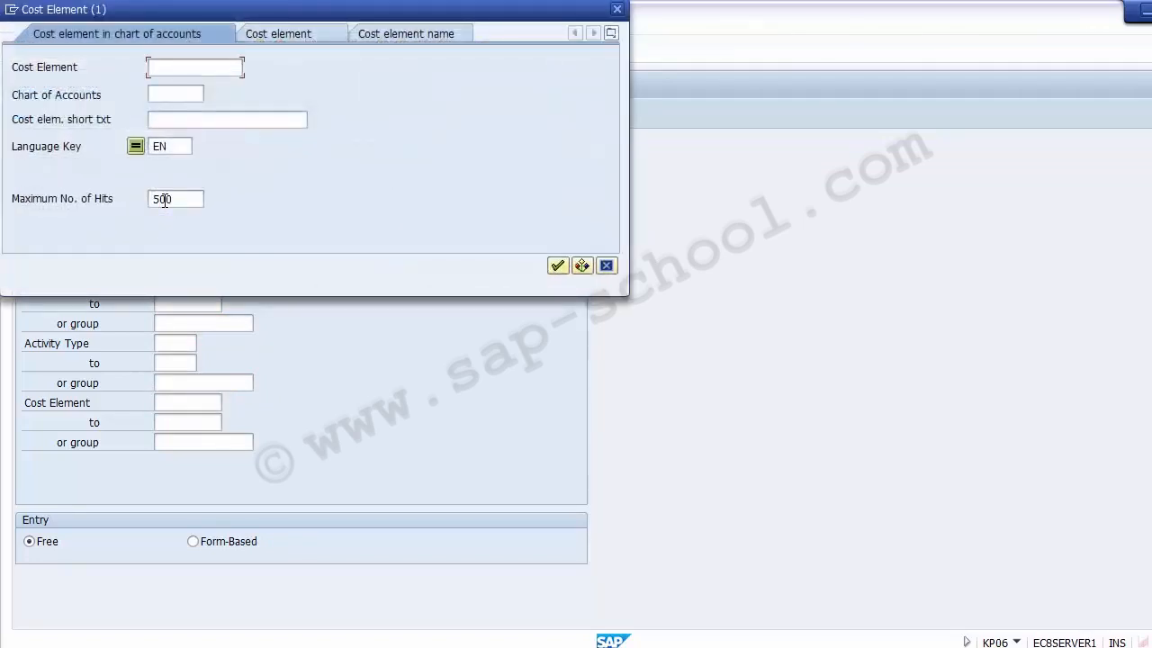
left_click(170, 92)
type("1000")
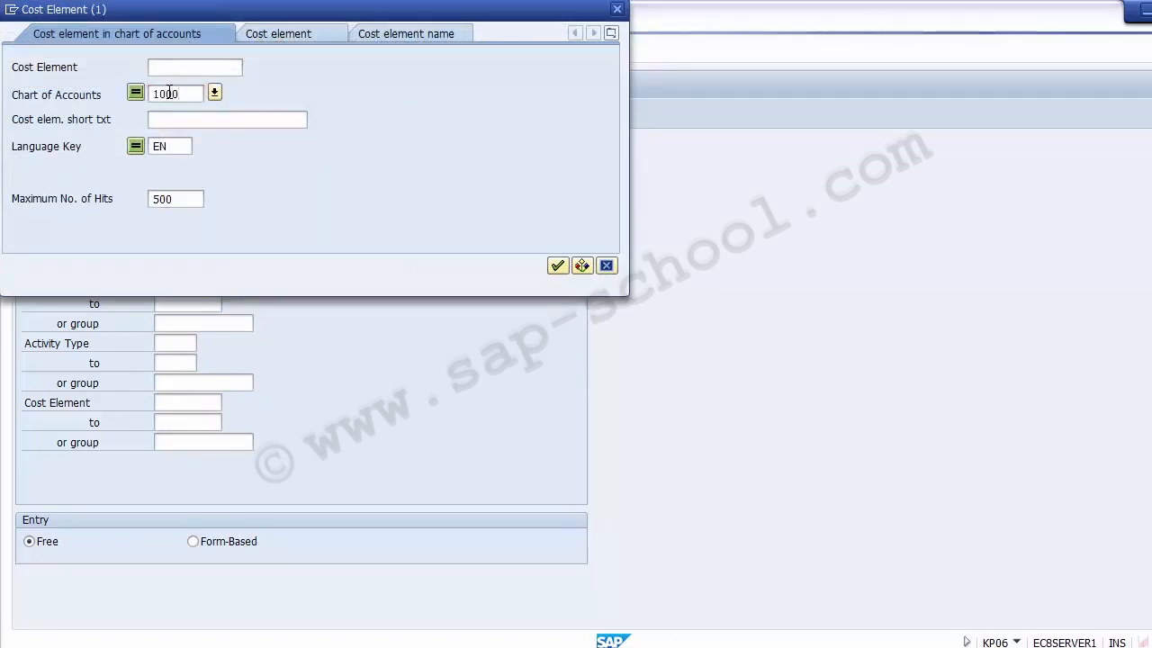
key("Return")
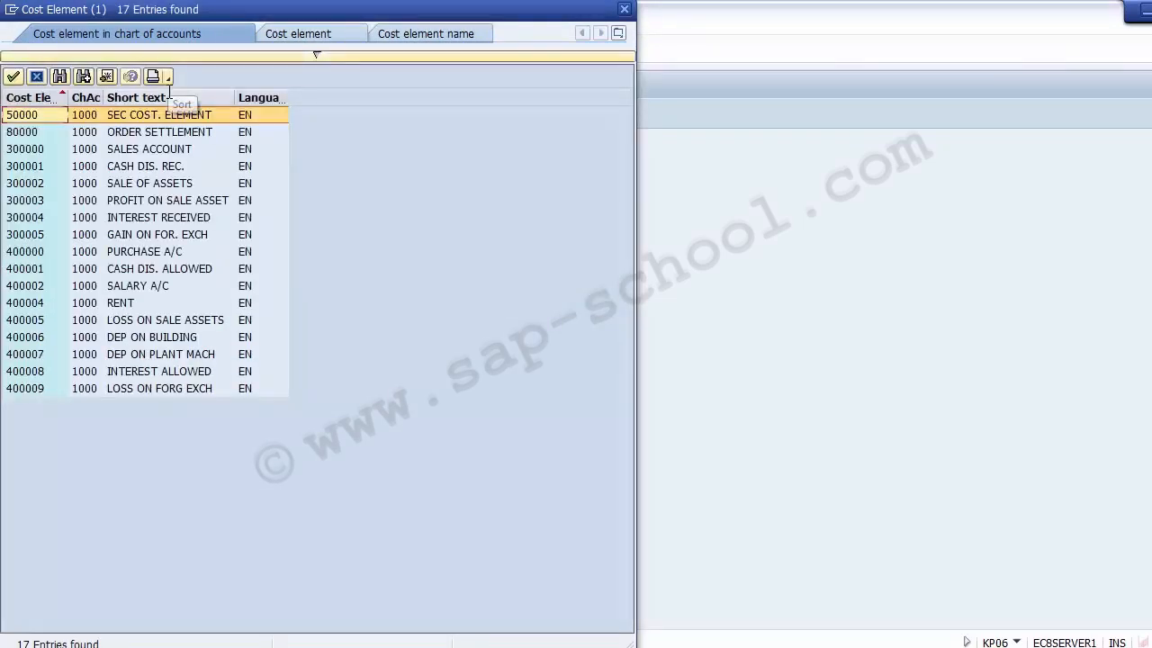
Look through the cost element list and choose 400004 (RENT) as the cost element to plan.
key("Down")
key("Down")
key("Down")
key("Down")
key("Down")
key("Down")
key("Down")
key("Down")
key("Down")
key("Down")
key("Down")
key("Down")
key("Down")
key("Down")
key("Down")
key("Down")
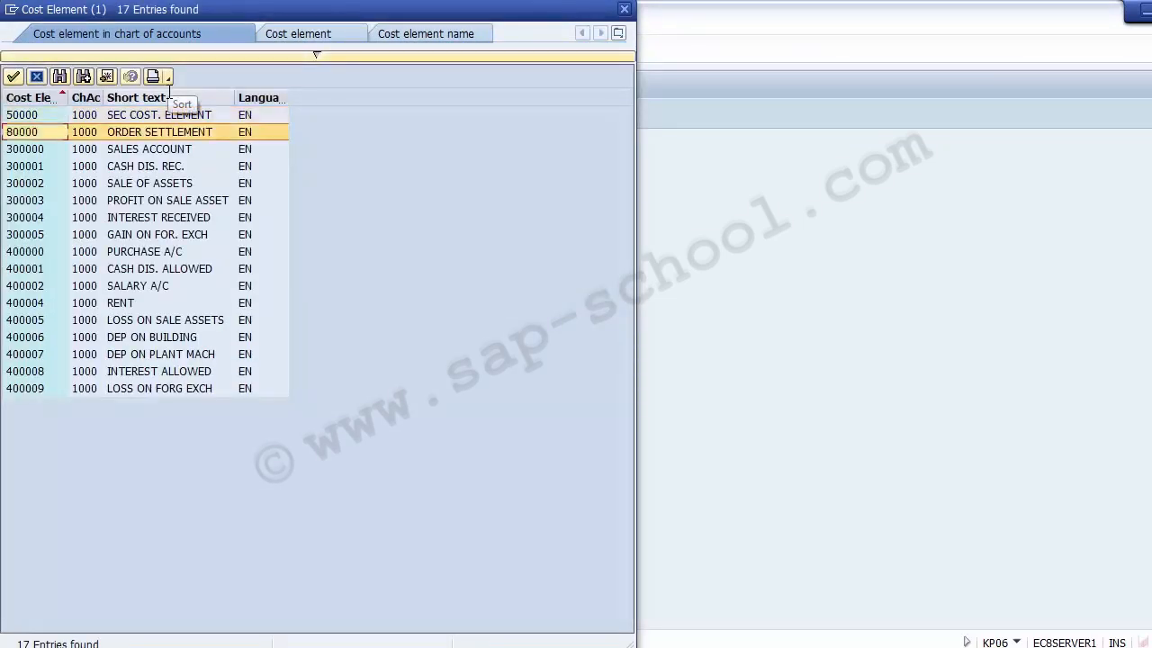
key("Up")
key("Up")
key("Up")
key("Up")
key("Up")
key("Up")
key("Up")
key("Up")
key("Up")
key("Up")
key("Up")
key("Up")
key("Up")
key("Up")
key("Up")
key("Up")
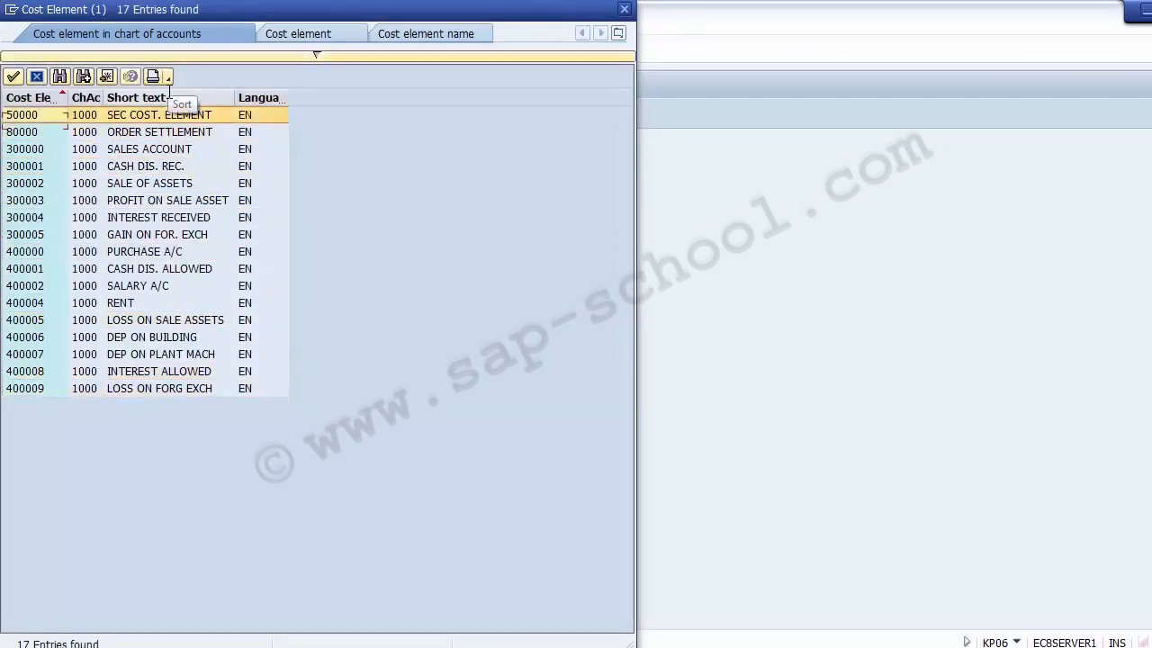
key("Down")
key("Down")
key("Down")
key("Down")
key("Down")
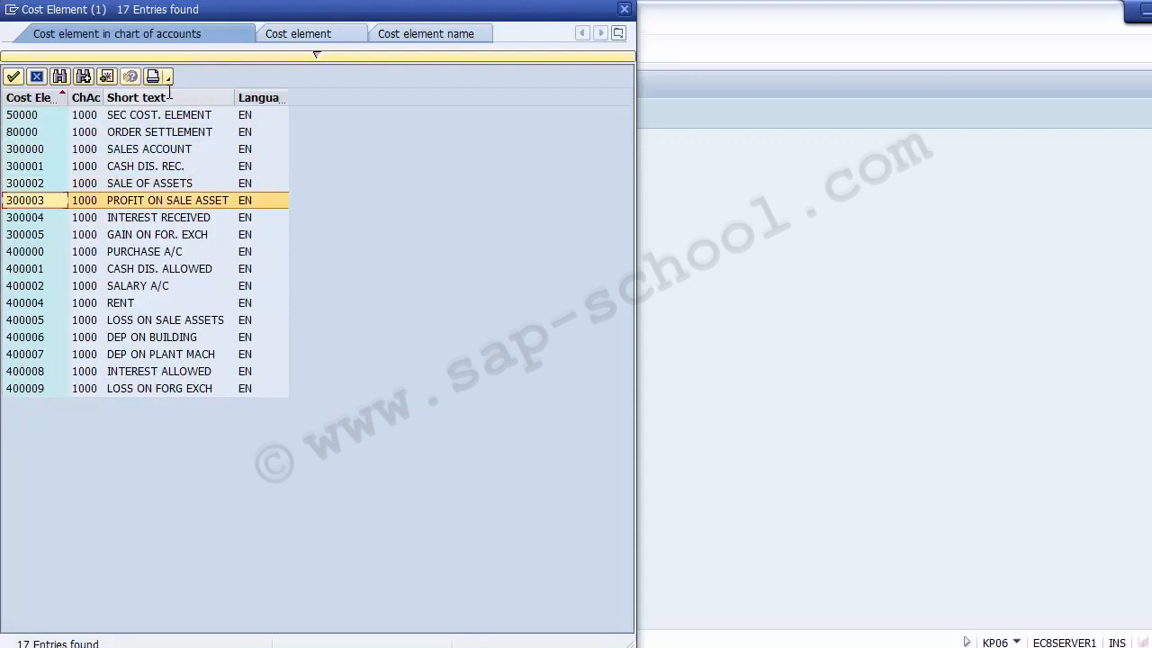
key("Up")
key("Up")
key("Up")
key("Down")
key("Down")
key("Down")
key("Down")
key("Down")
key("Down")
key("Down")
key("Down")
key("Down")
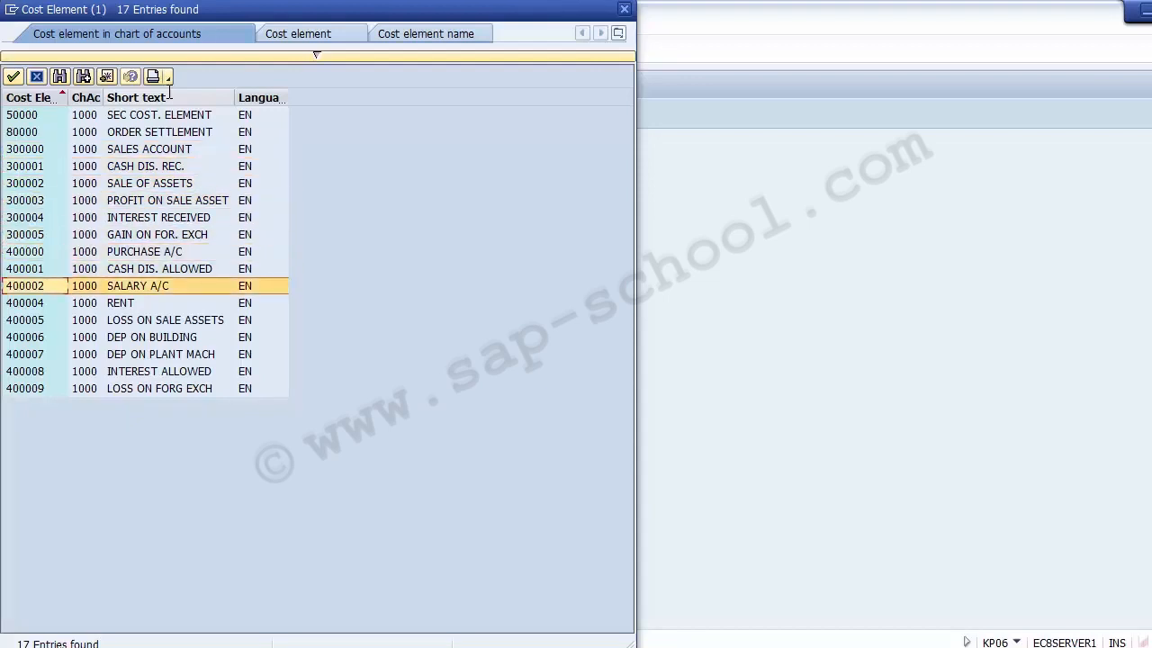
key("Down")
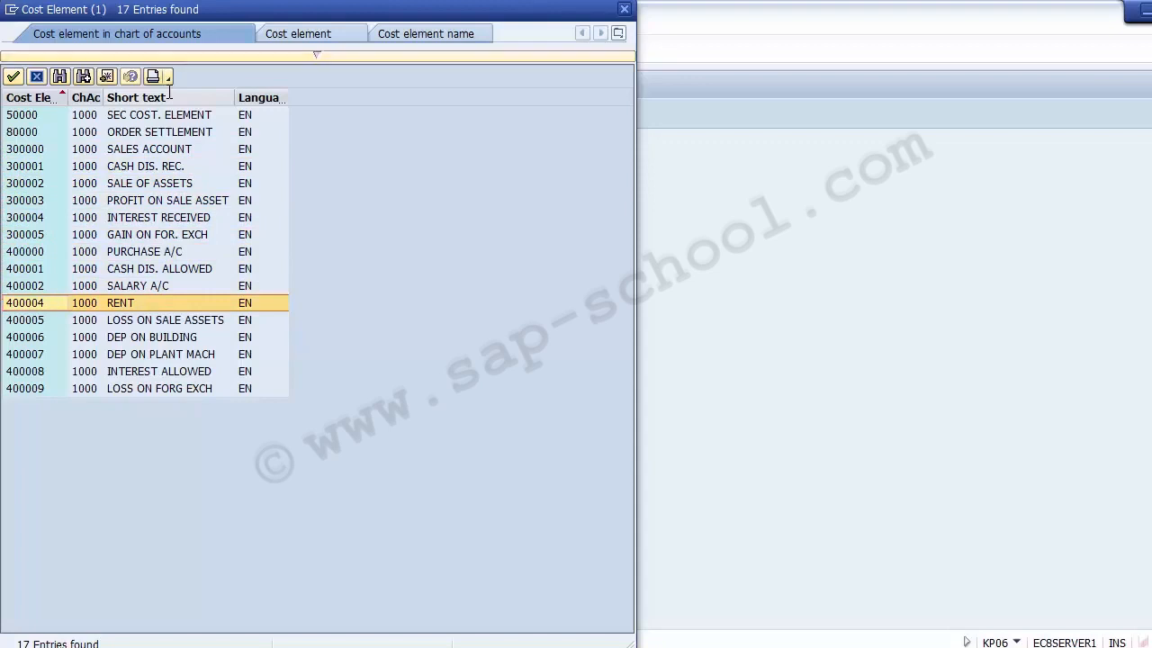
key("Return")
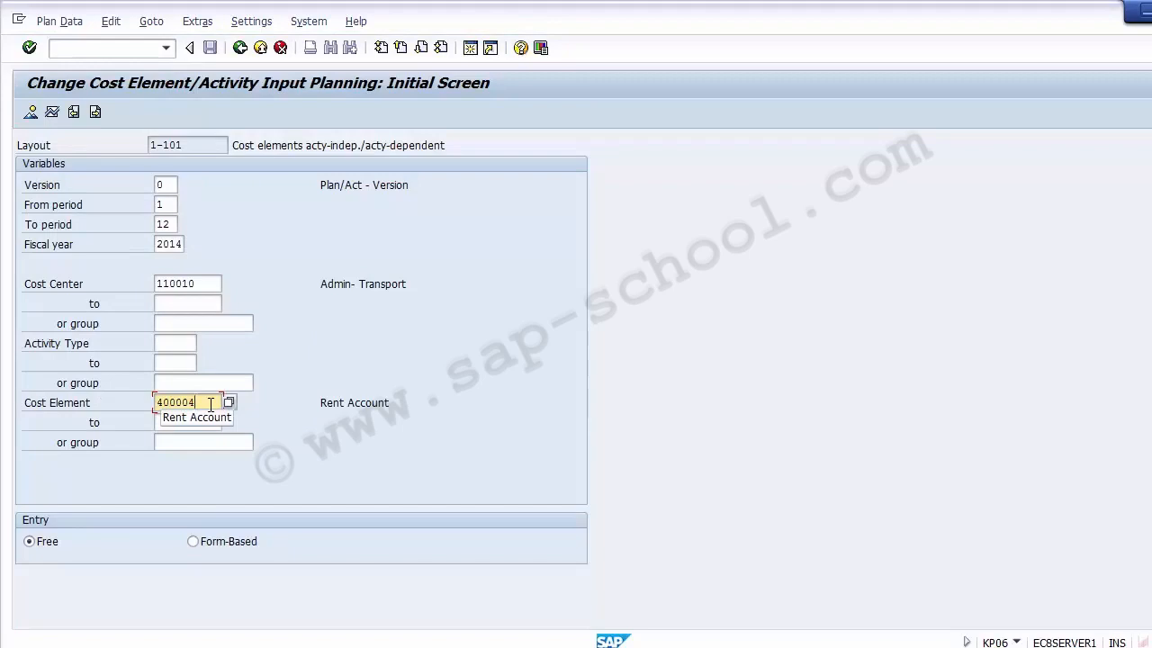
Re-enter 400004 as the cost element and try to open the planning overview for cost center 110010.
left_click(201, 284)
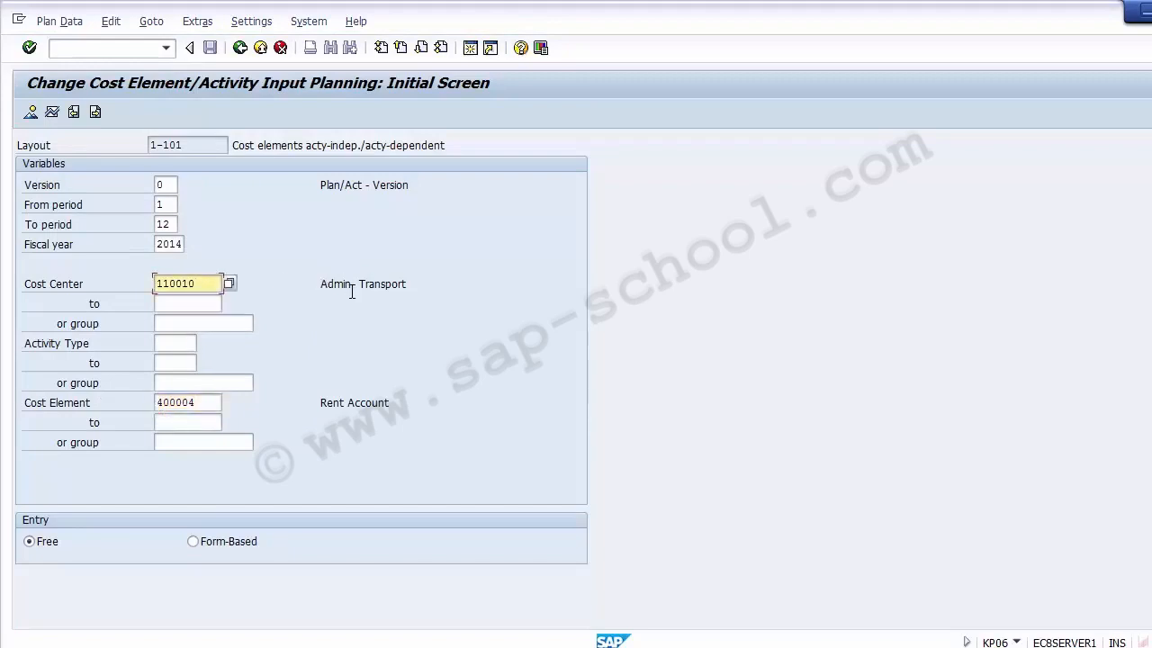
left_click(202, 404)
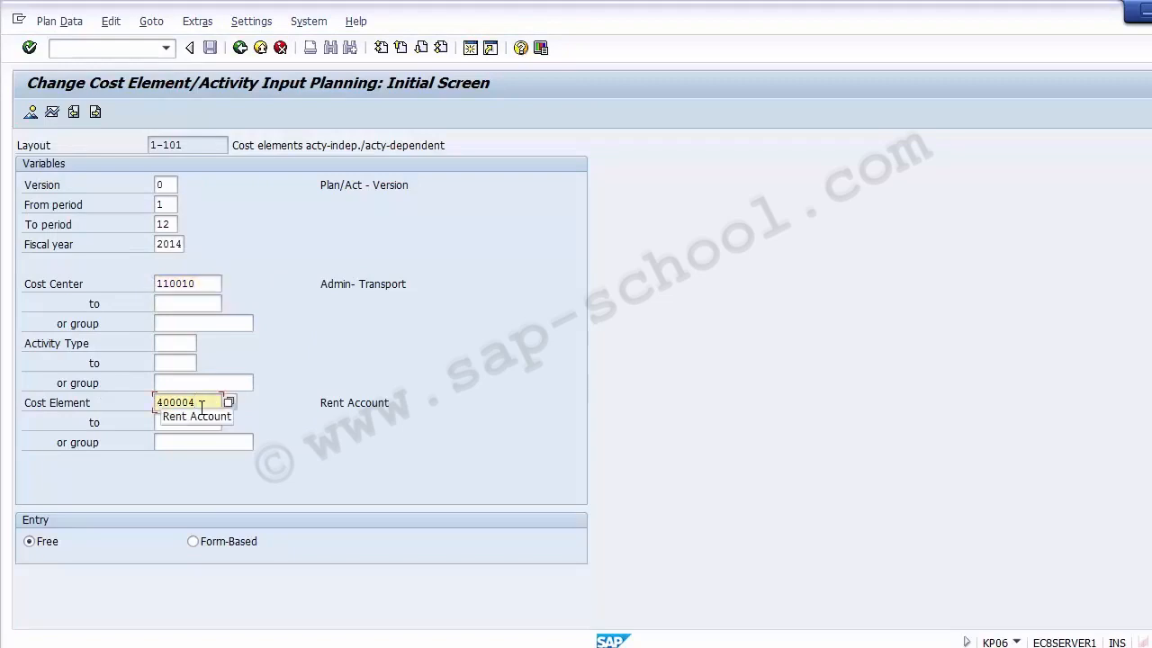
key("BackSpace")
key("BackSpace")
key("BackSpace")
type("00")
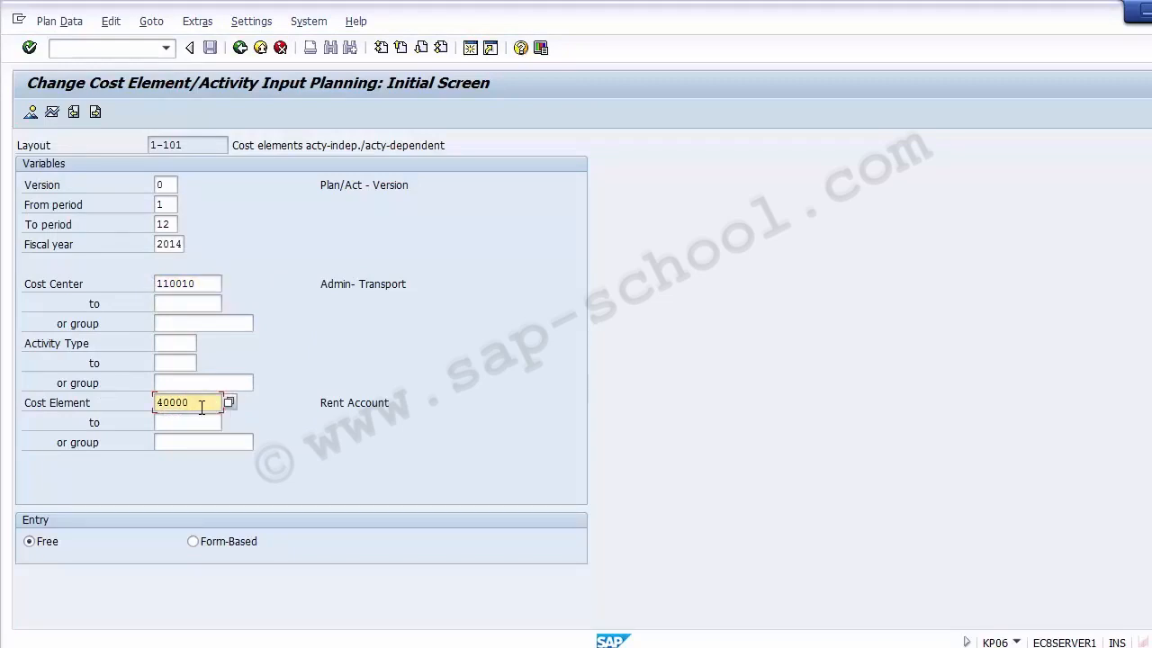
type("4")
left_click(382, 380)
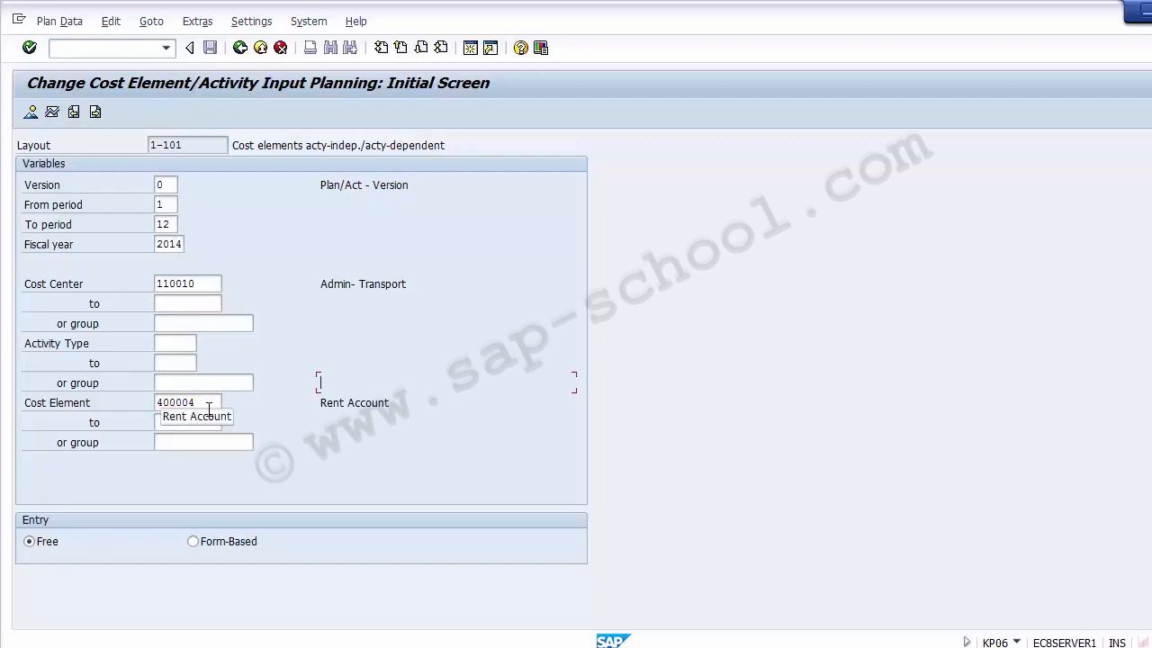
left_click(30, 114)
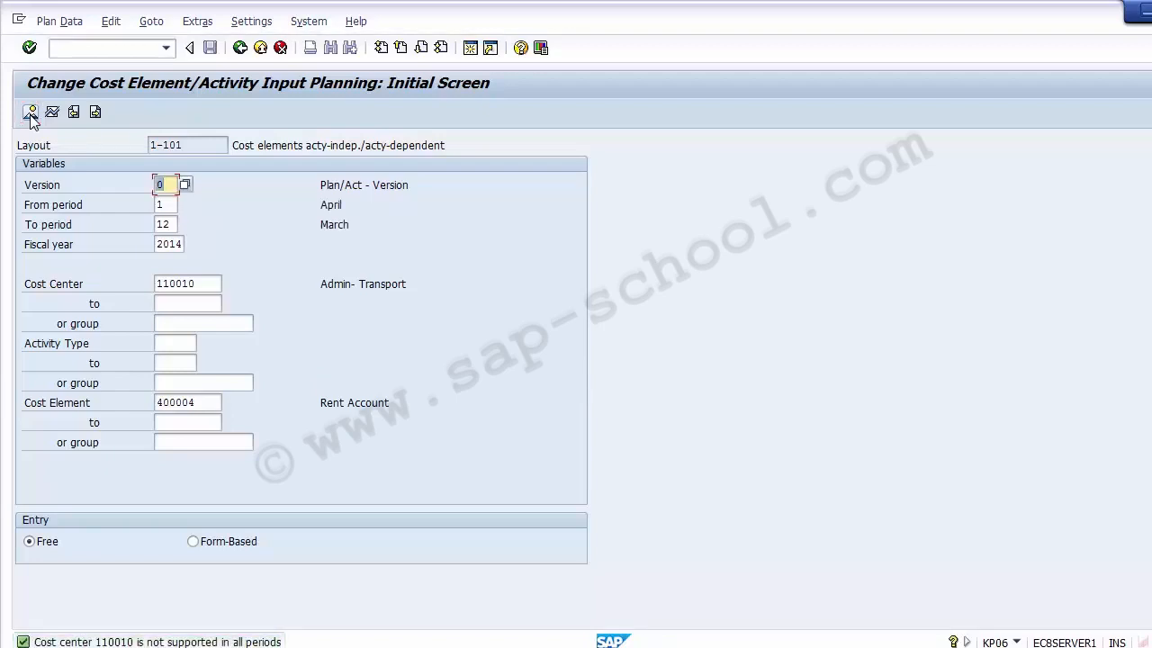
Change the starting period to 10 and open the planning overview screen.
key("Tab")
key("Tab")
key("Tab")
key("Tab")
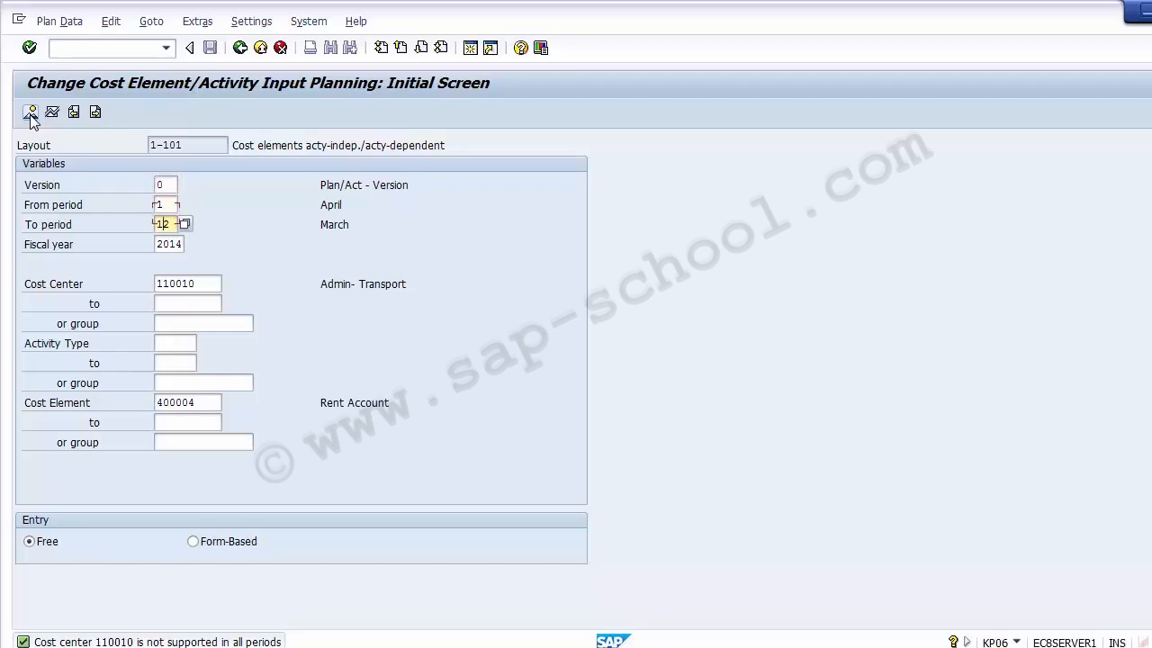
key("shift+Tab")
key("shift+Tab")
key("shift+Tab")
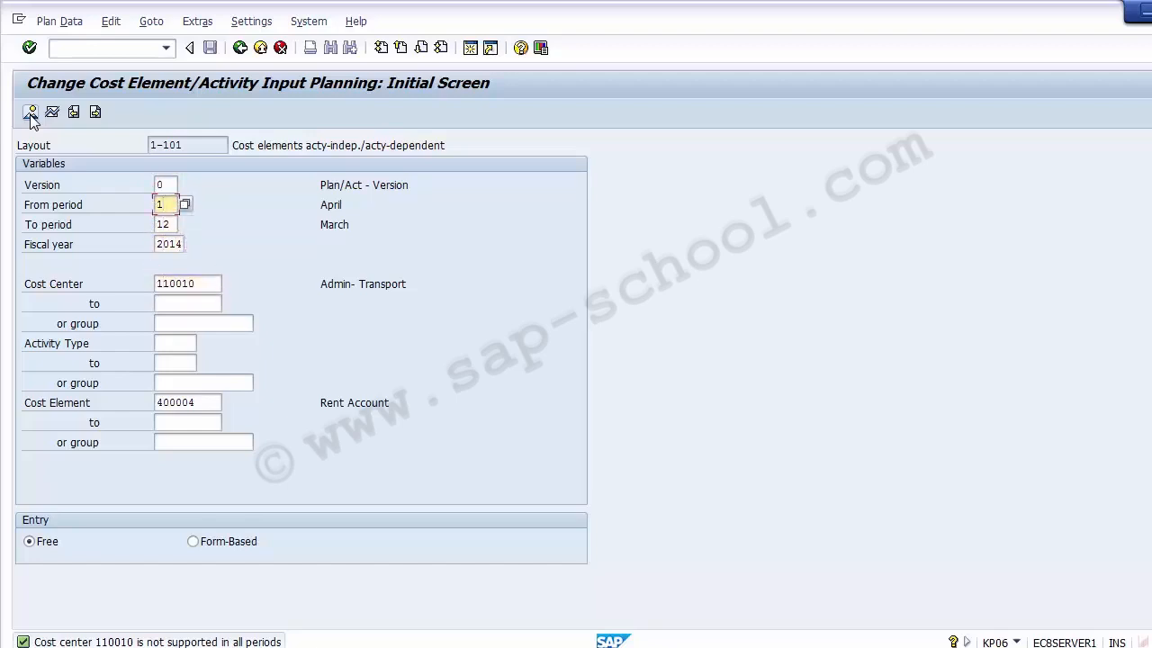
key("BackSpace")
type("10")
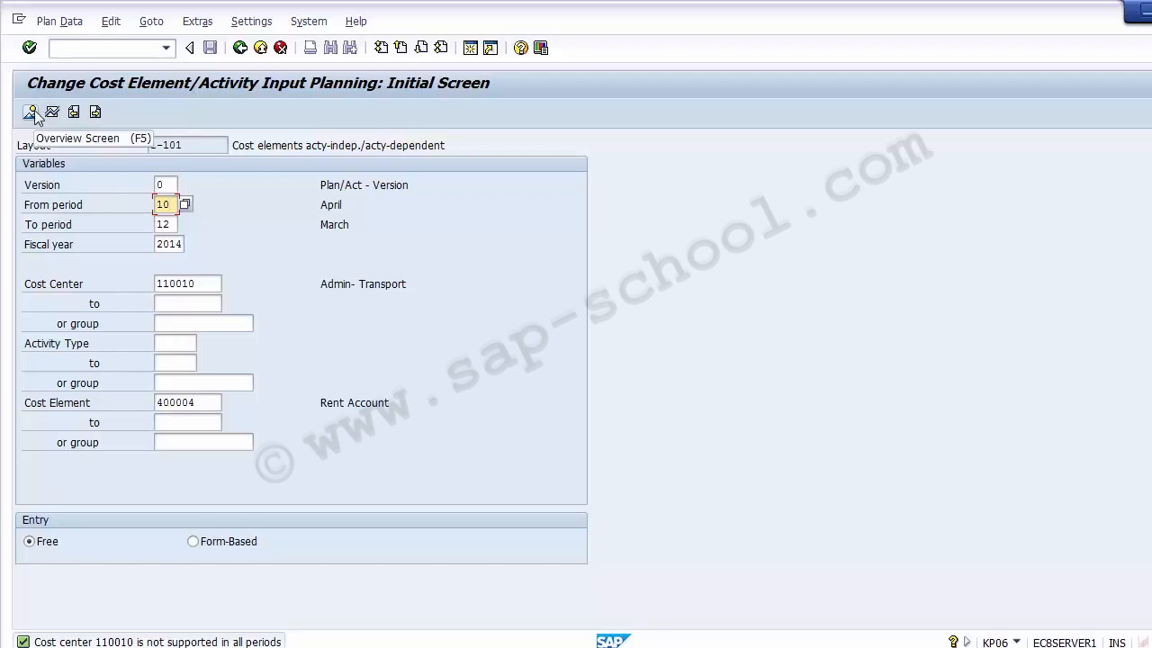
left_click(30, 112)
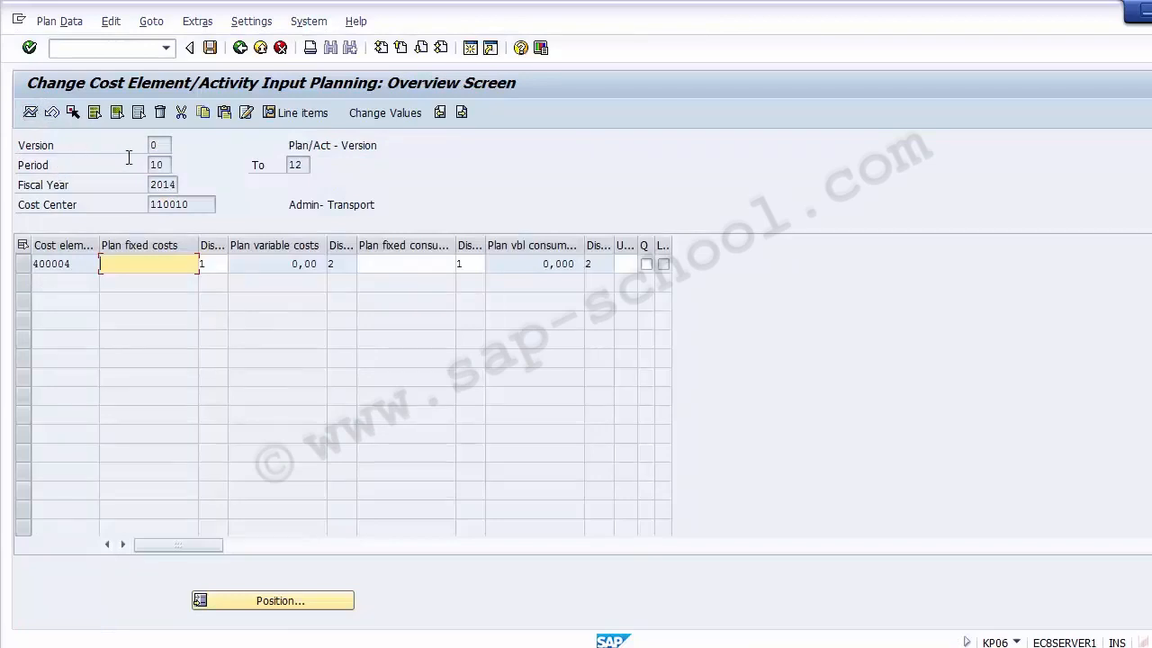
Check the cost center, cost element and period range, enter 12000 as plan fixed costs for cost element 400004, and save the plan.
left_click_drag(193, 202, 137, 213)
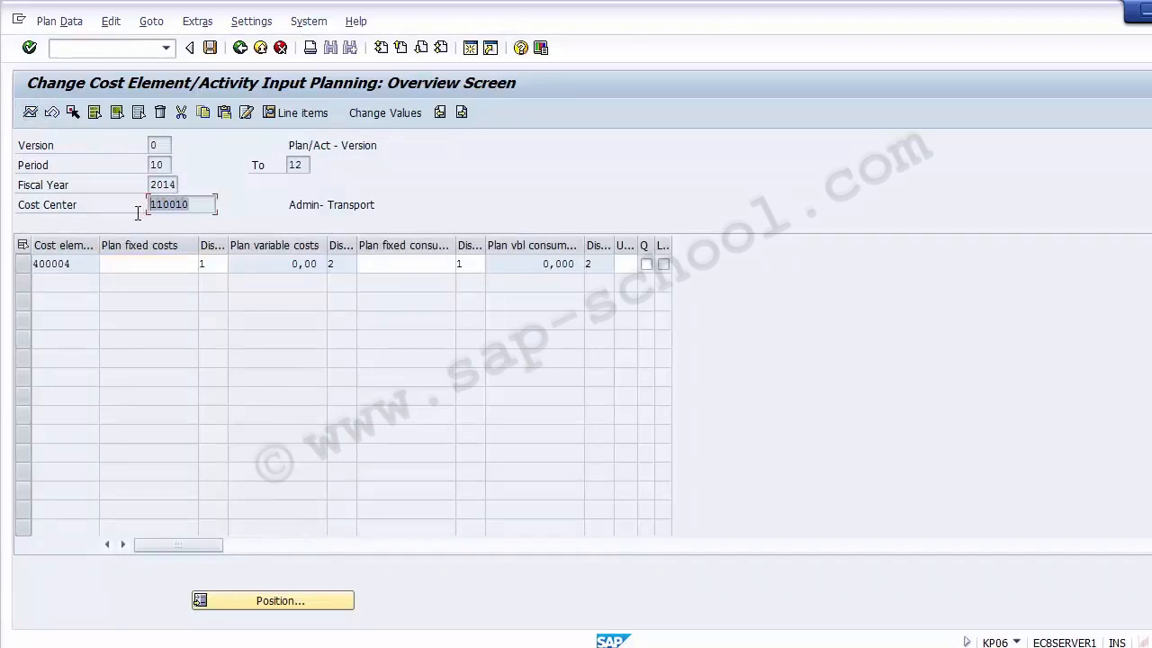
left_click_drag(85, 262, 19, 262)
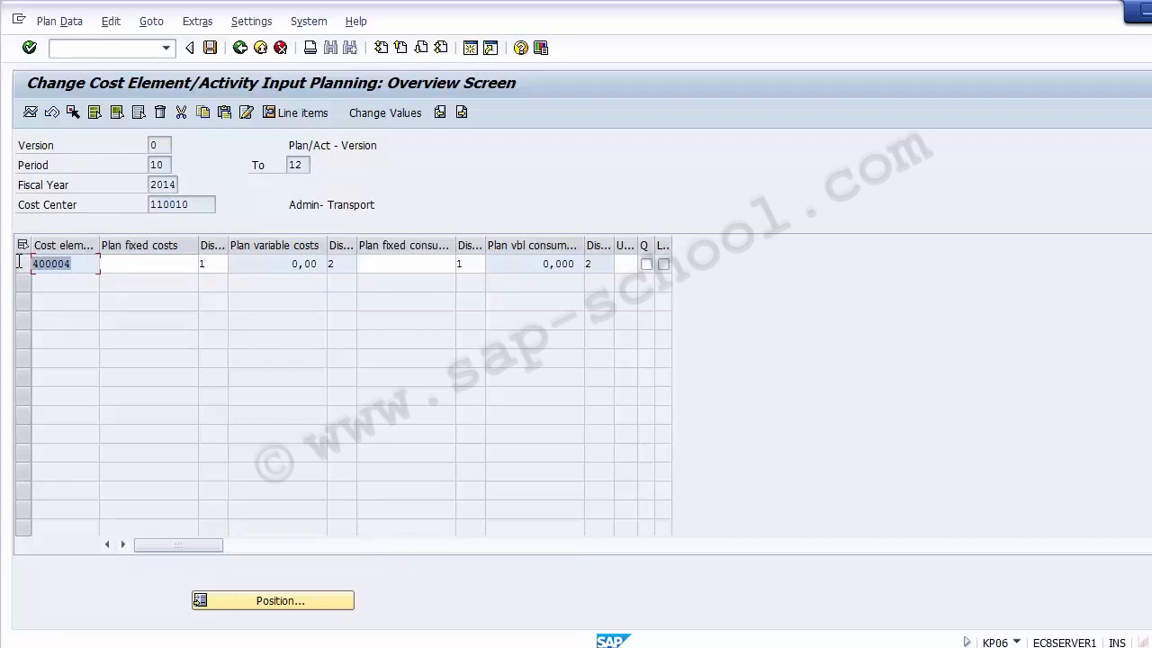
left_click(152, 264)
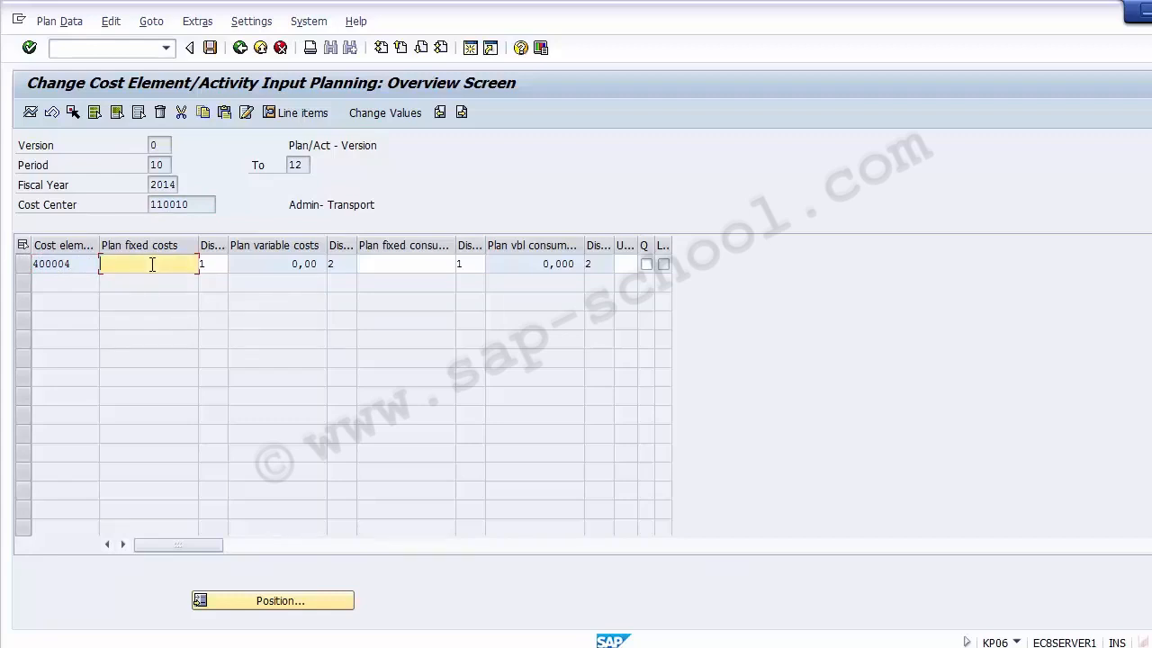
left_click(163, 165)
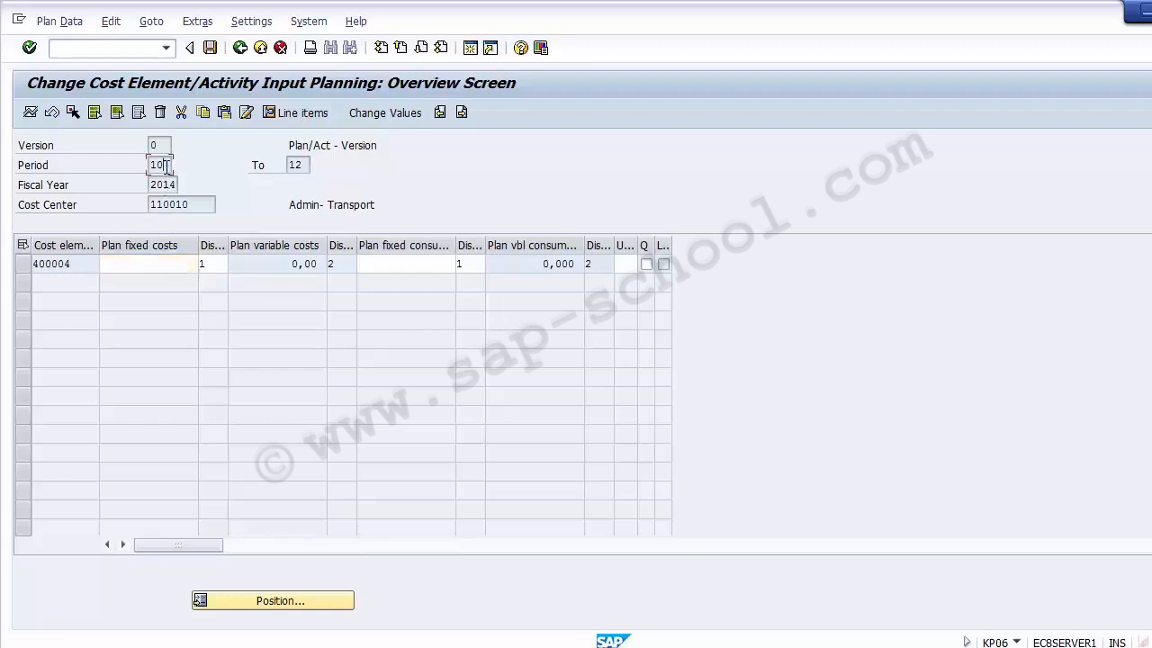
left_click(301, 165)
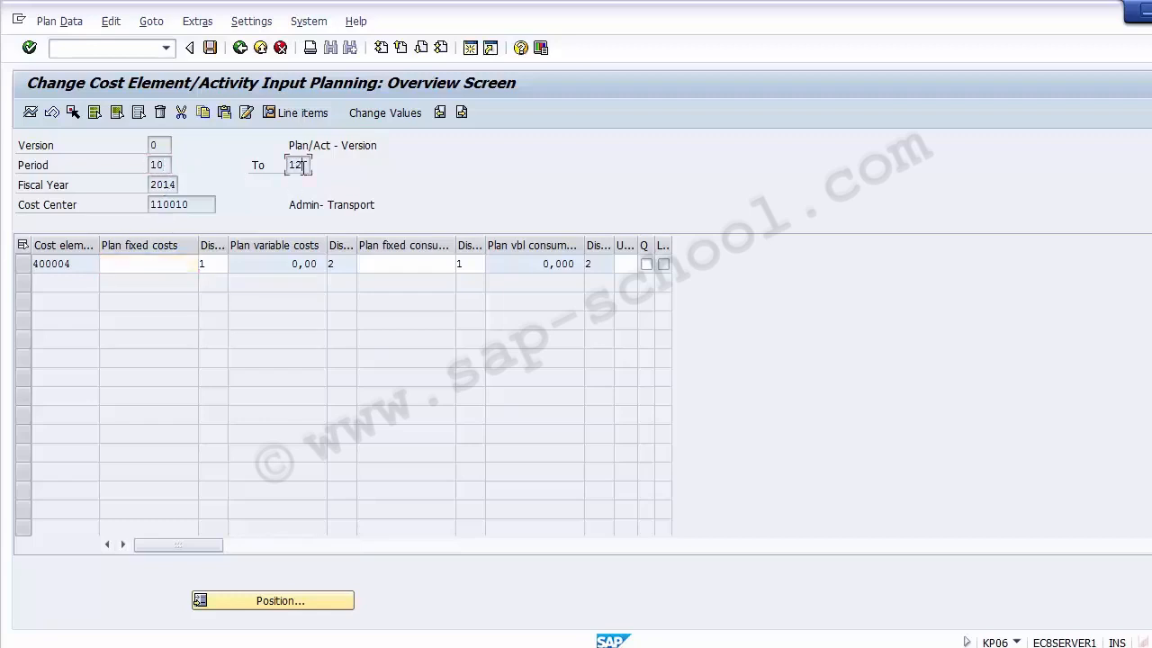
left_click(169, 267)
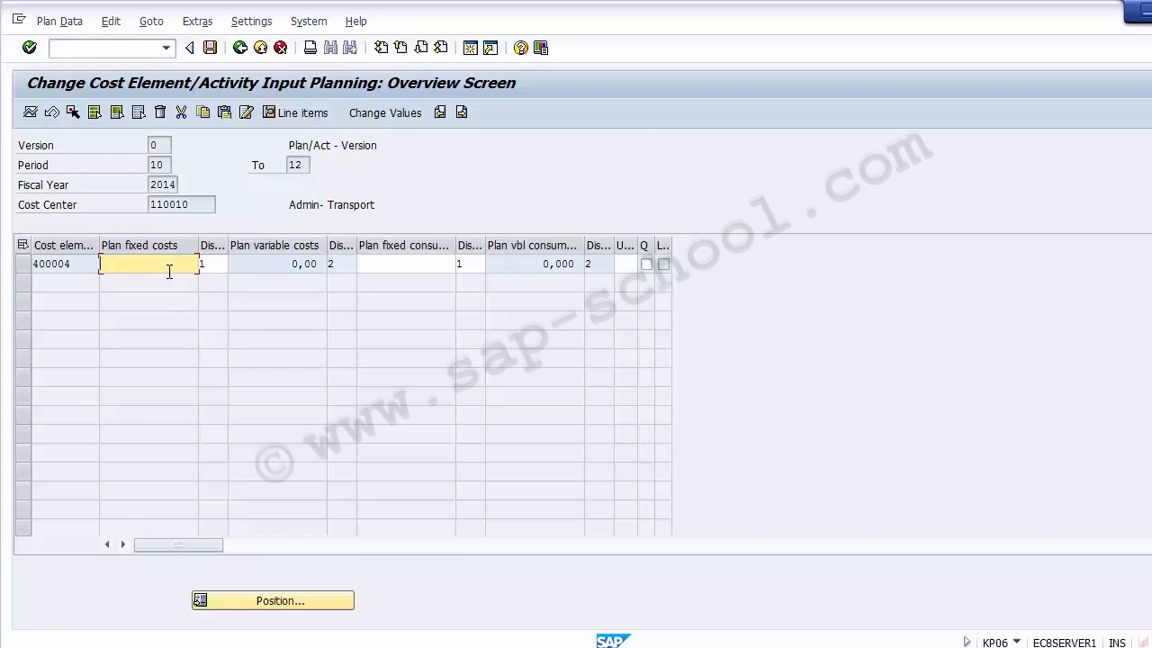
type("12000")
key("Return")
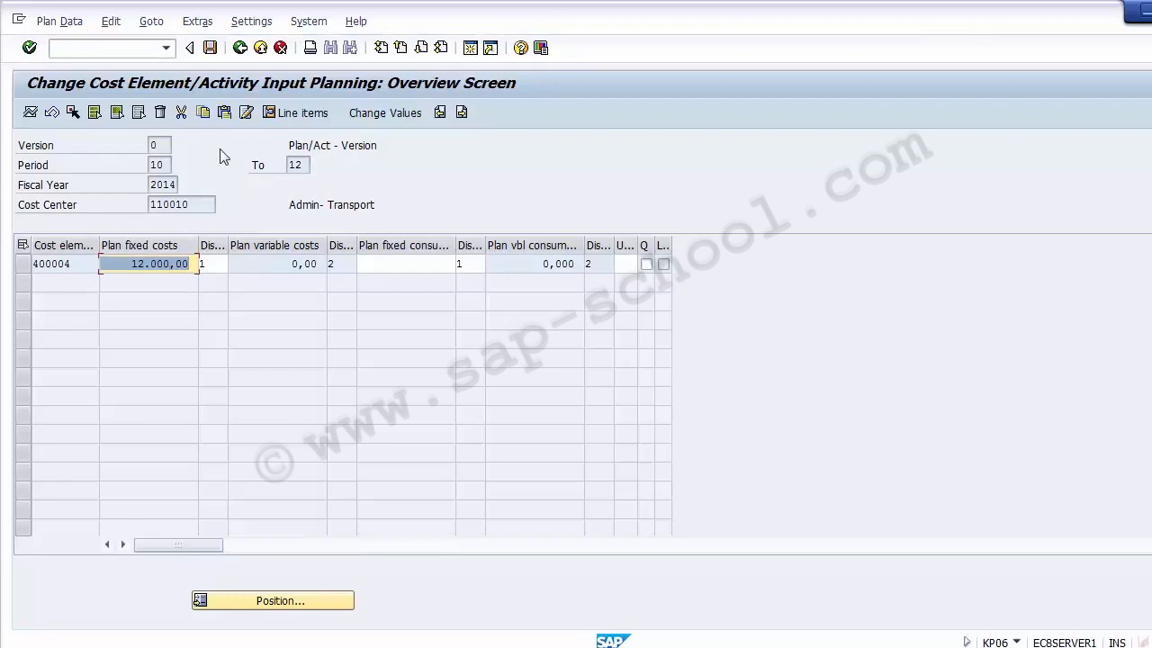
left_click(210, 48)
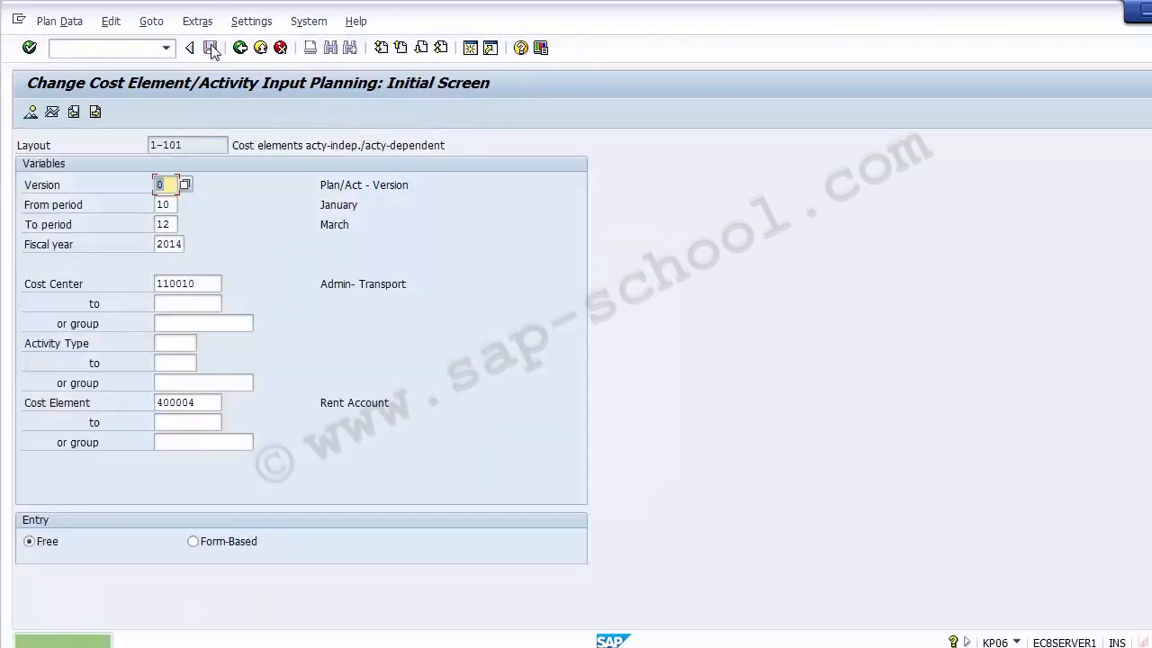
Reopen the planning overview and list the distribution keys available for the plan fixed costs of cost element 400004.
left_click(29, 115)
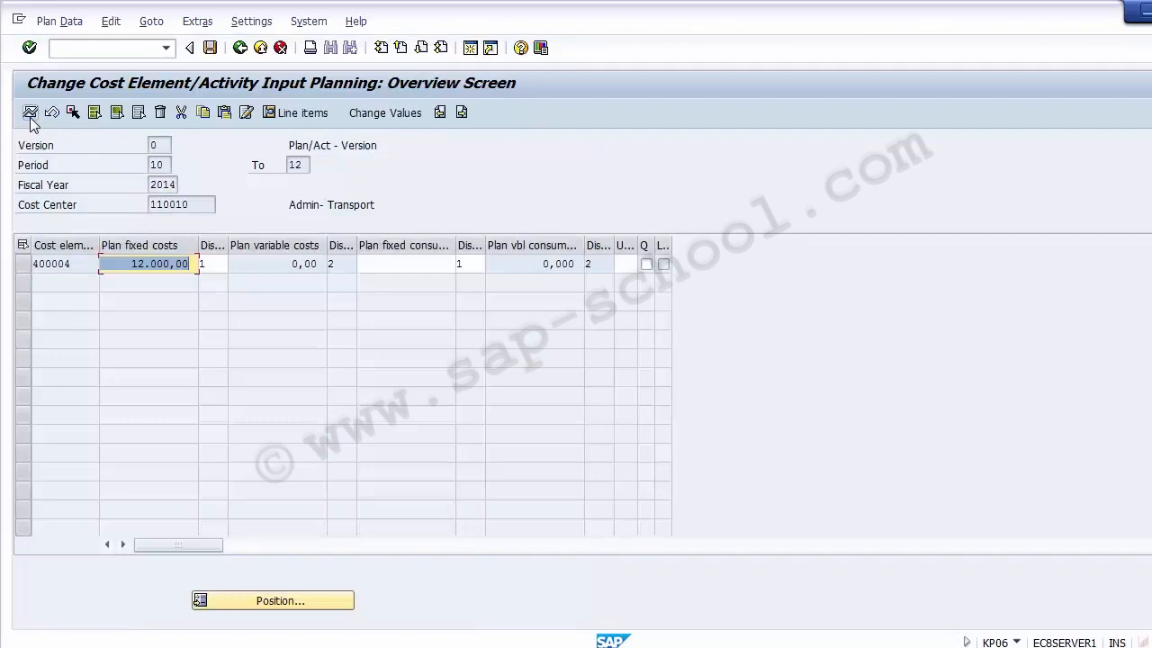
left_click(216, 264)
key("Return")
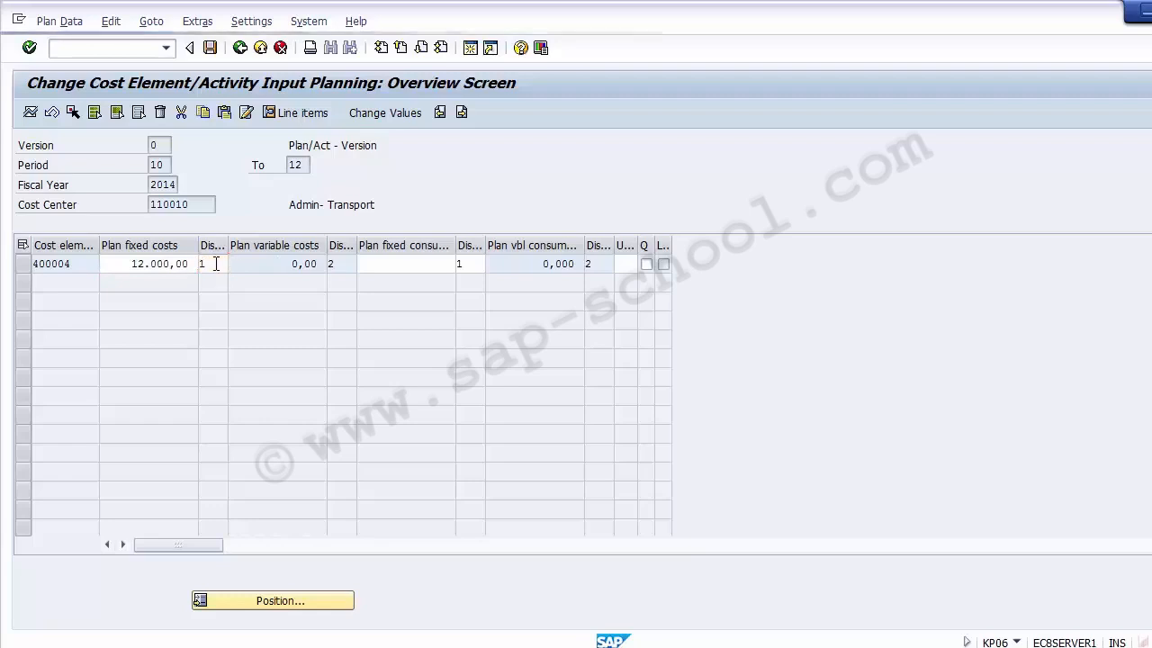
key("F4")
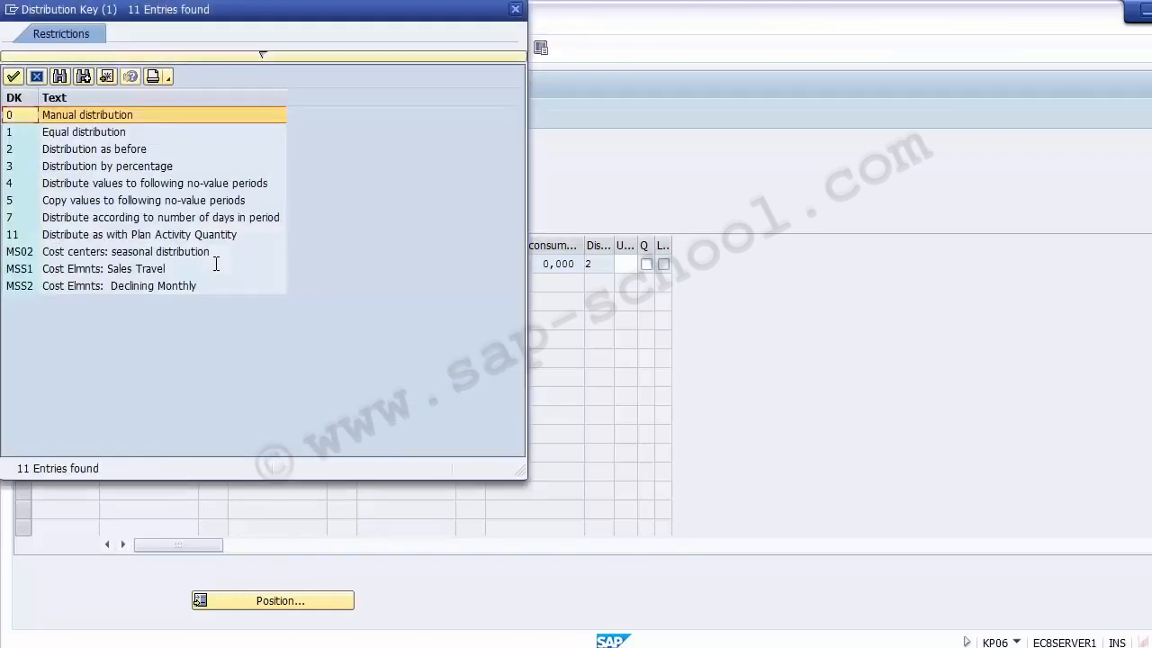
left_click_drag(149, 18, 587, 117)
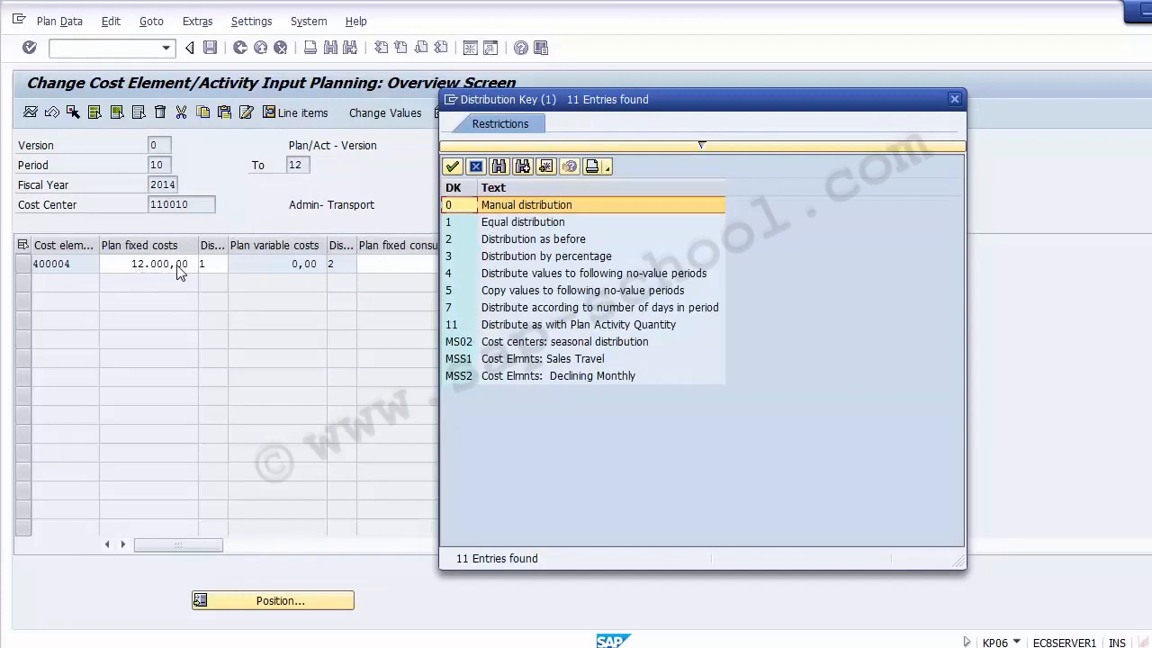
Compare the distribution keys and choose key 1 (Equal distribution) for the plan fixed costs of 400004.
left_click(495, 227)
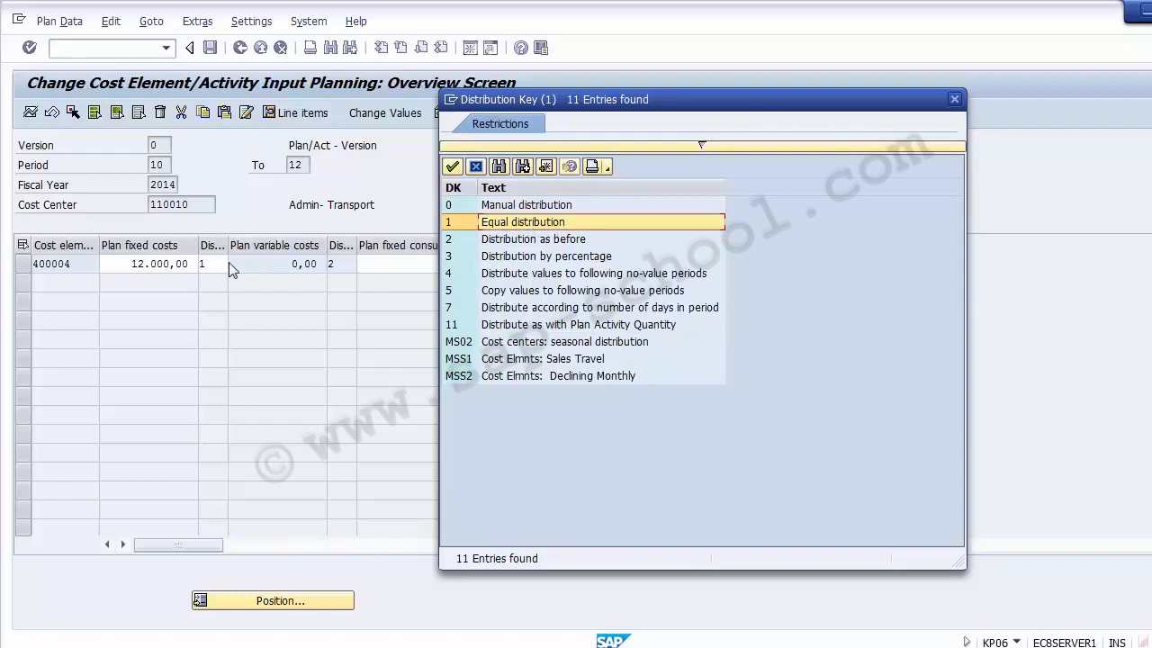
key("Down")
key("Down")
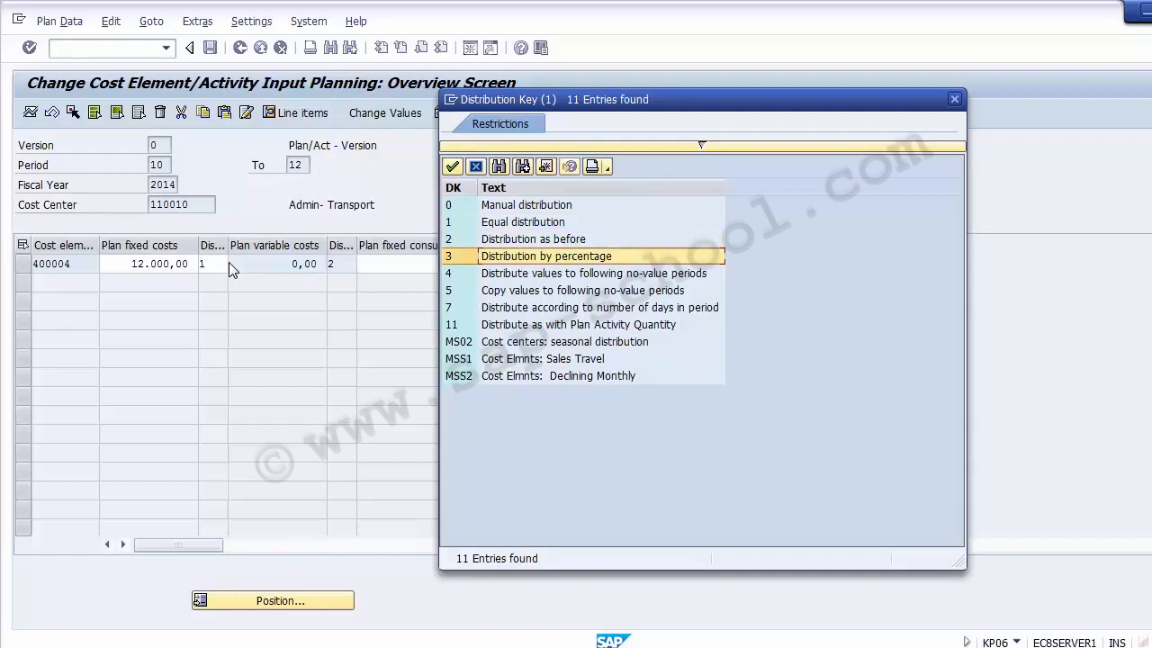
key("Up")
key("Up")
key("Up")
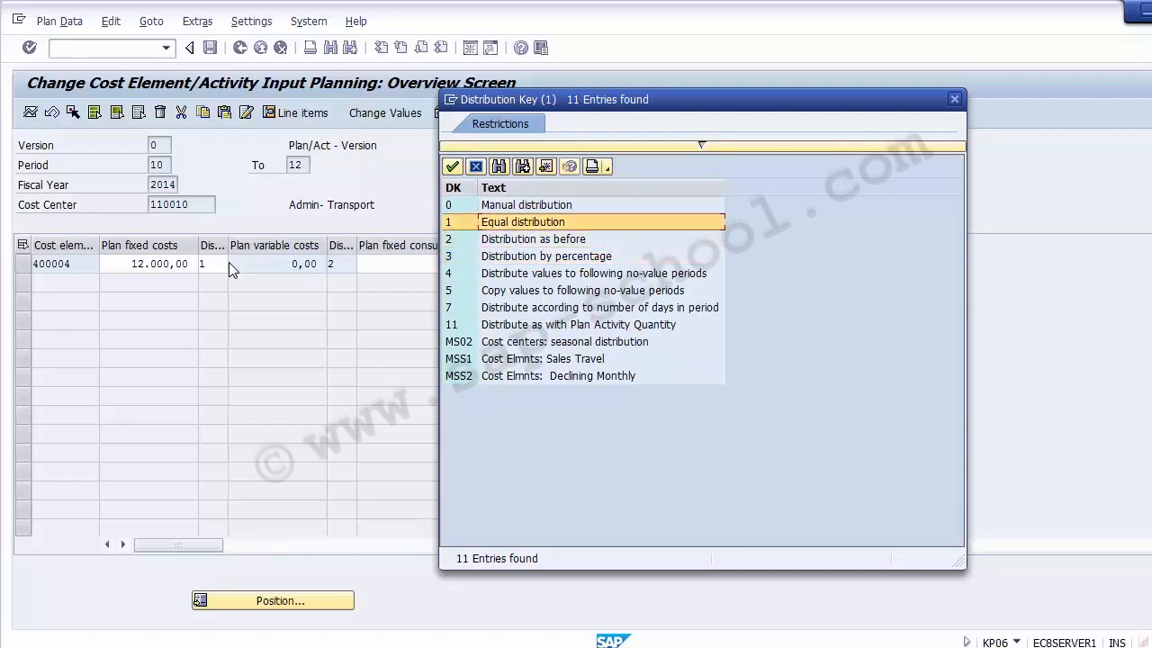
left_click(496, 225)
double_click(496, 224)
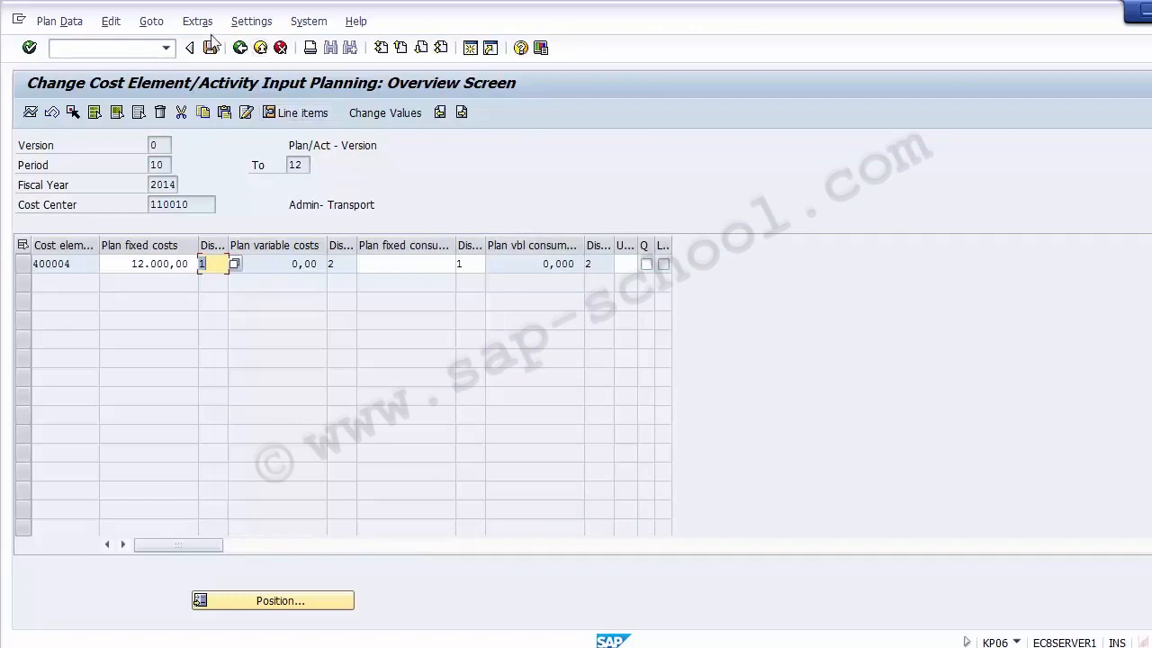
Check the plan fixed costs and distribution key of cost element 400004 and save the plan.
left_click(157, 264)
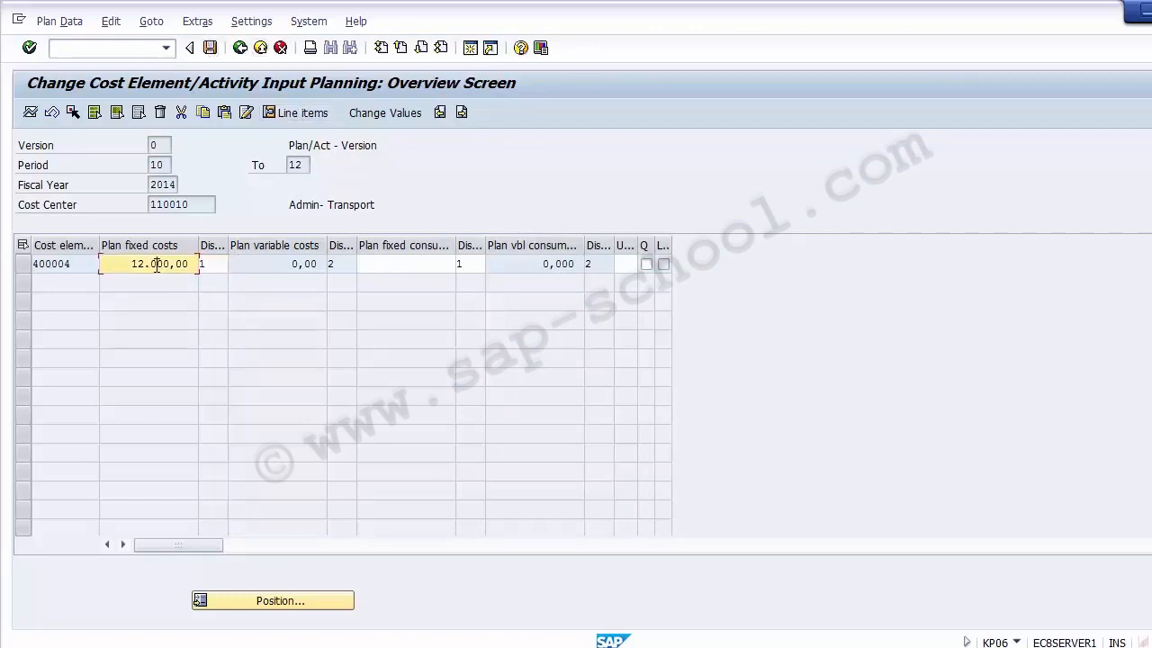
left_click(211, 263)
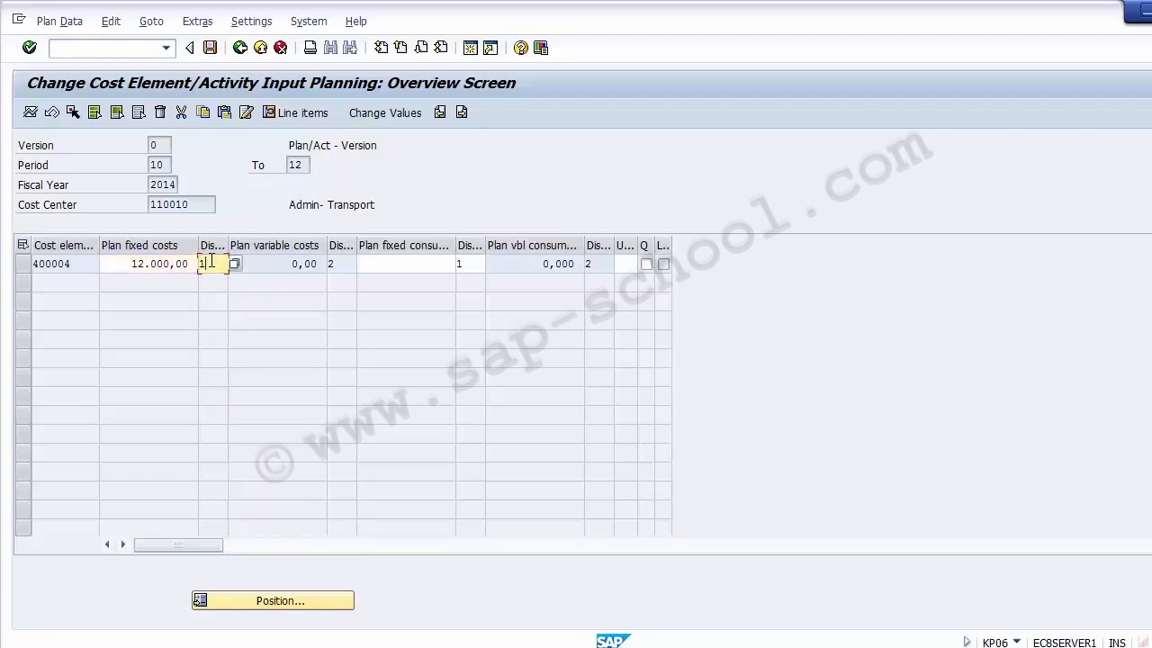
left_click(212, 50)
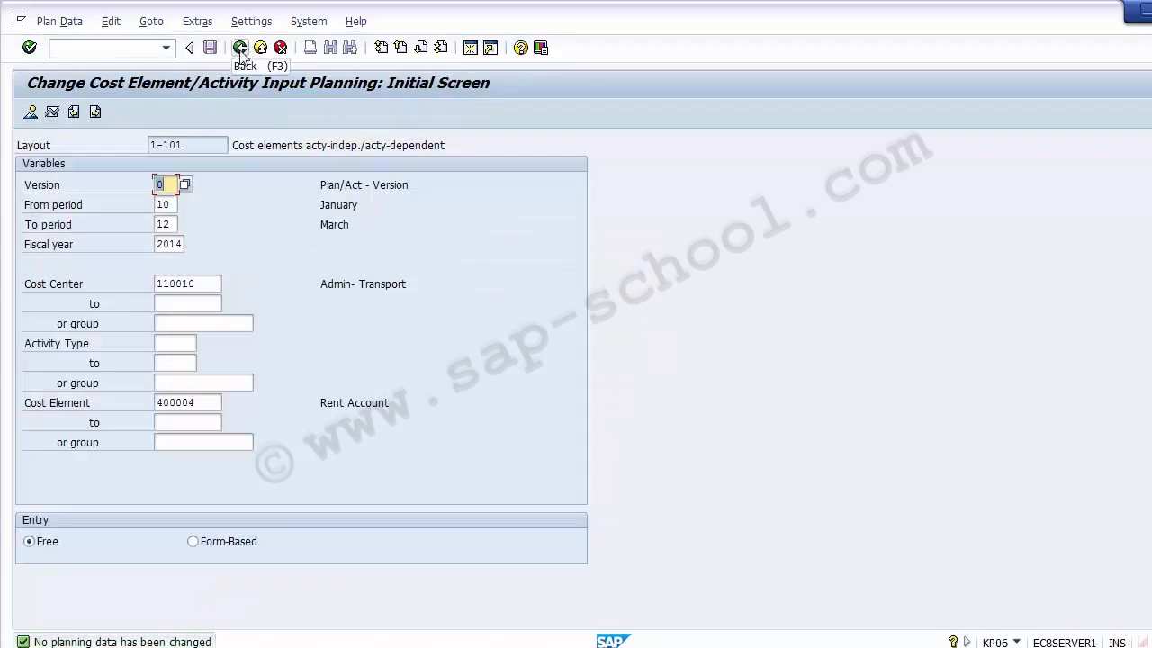
Leave the planning transaction and start cost element planning again with transaction KP06.
left_click(240, 47)
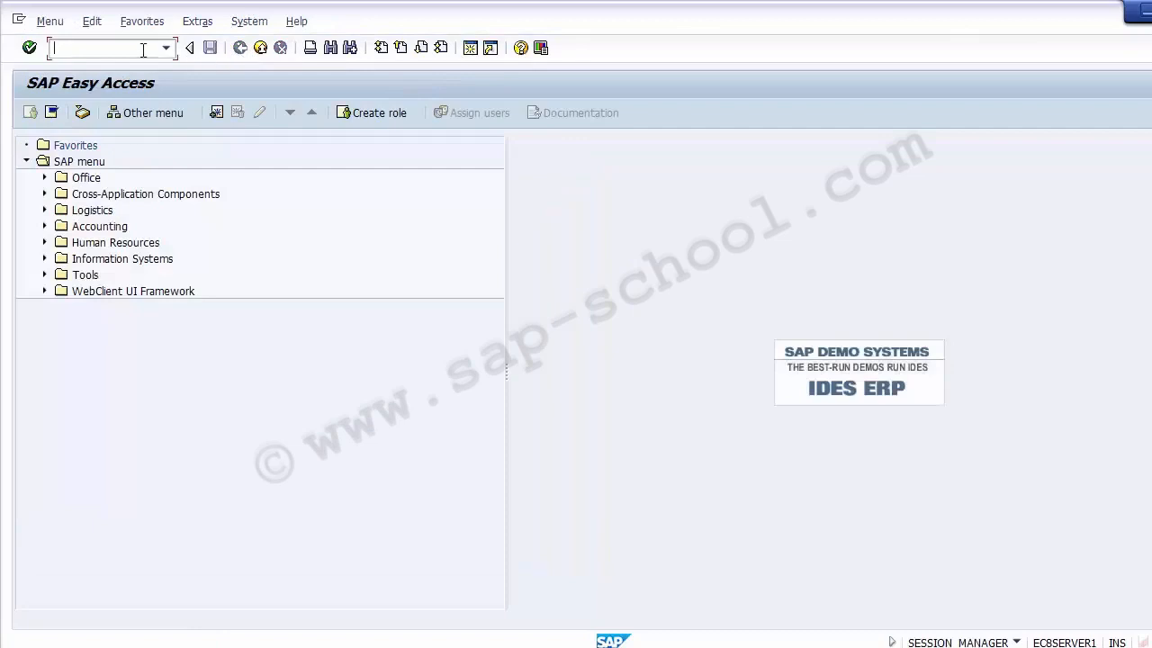
type("kp06")
key("Return")
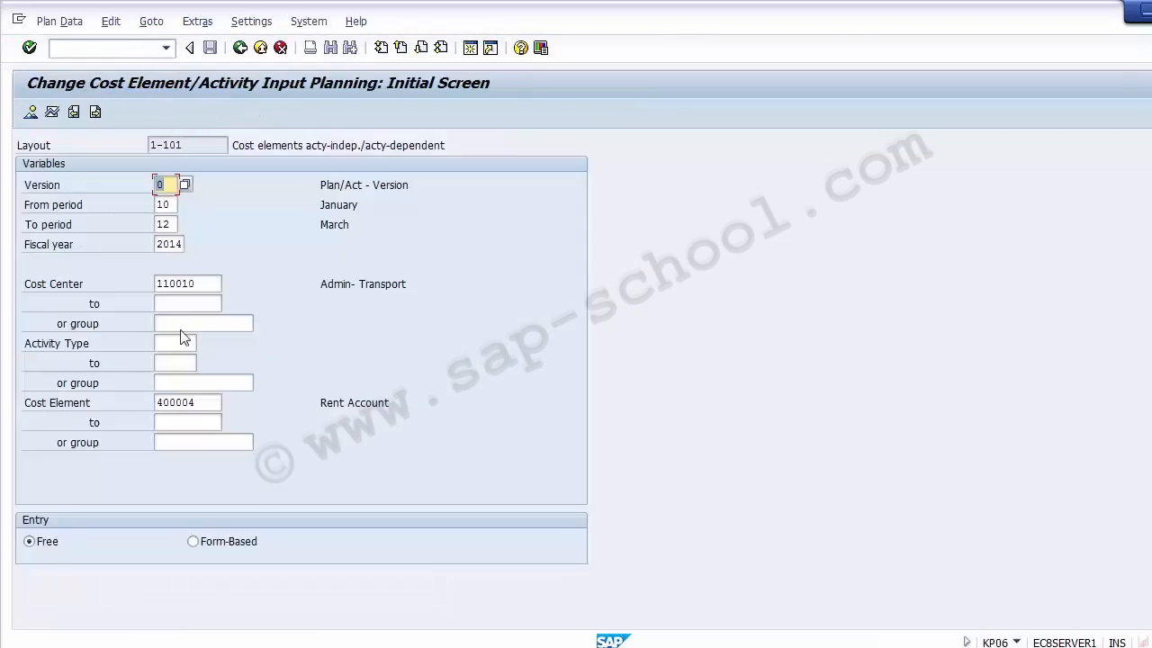
left_click(203, 403)
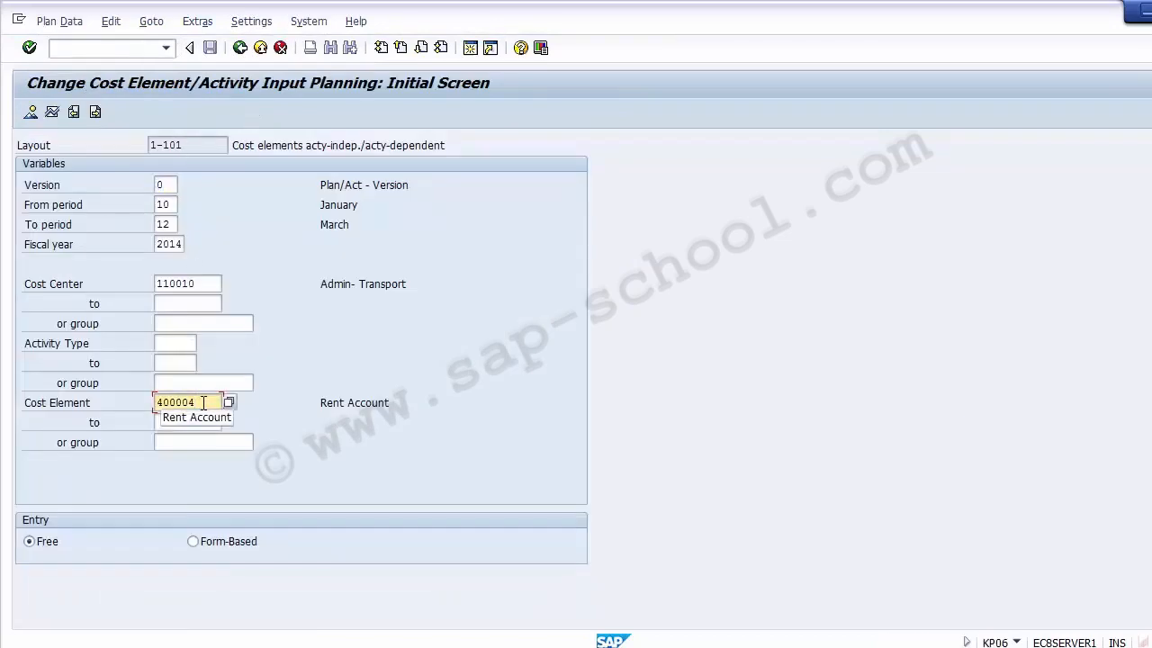
left_click(181, 420)
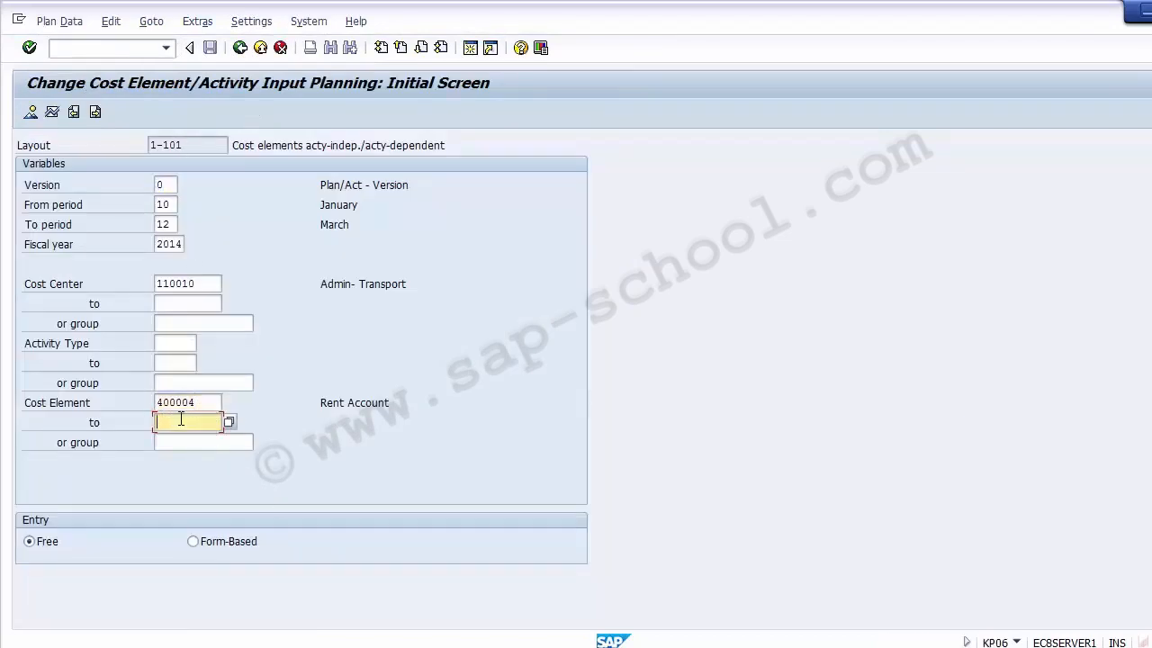
type("4")
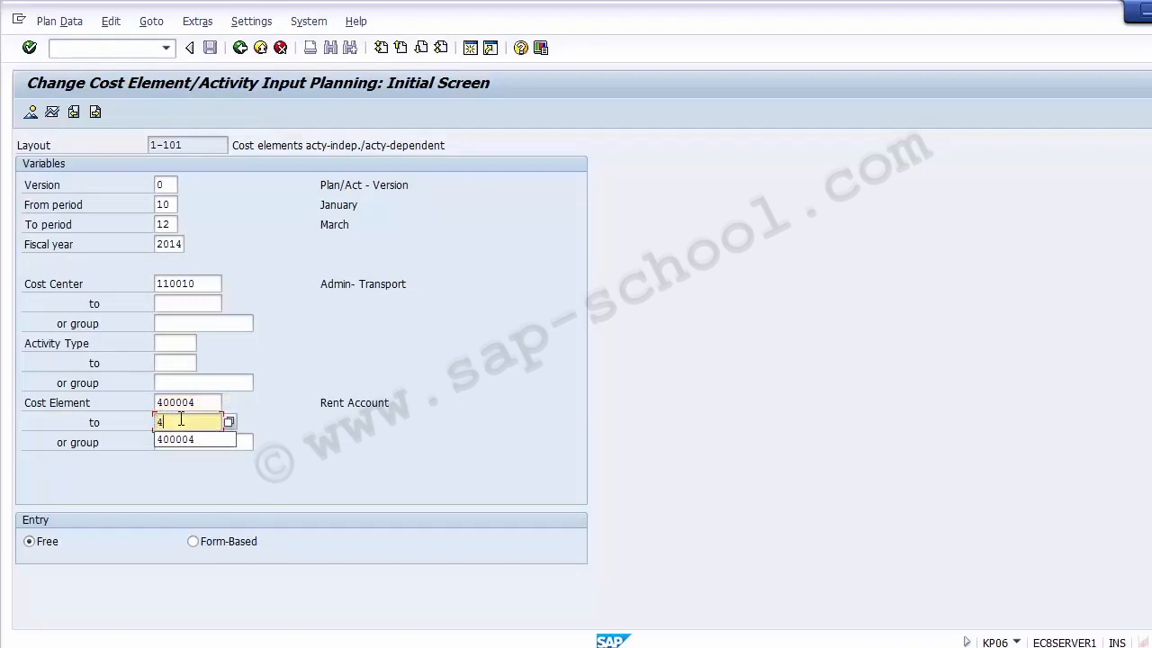
key("BackSpace")
key("Down")
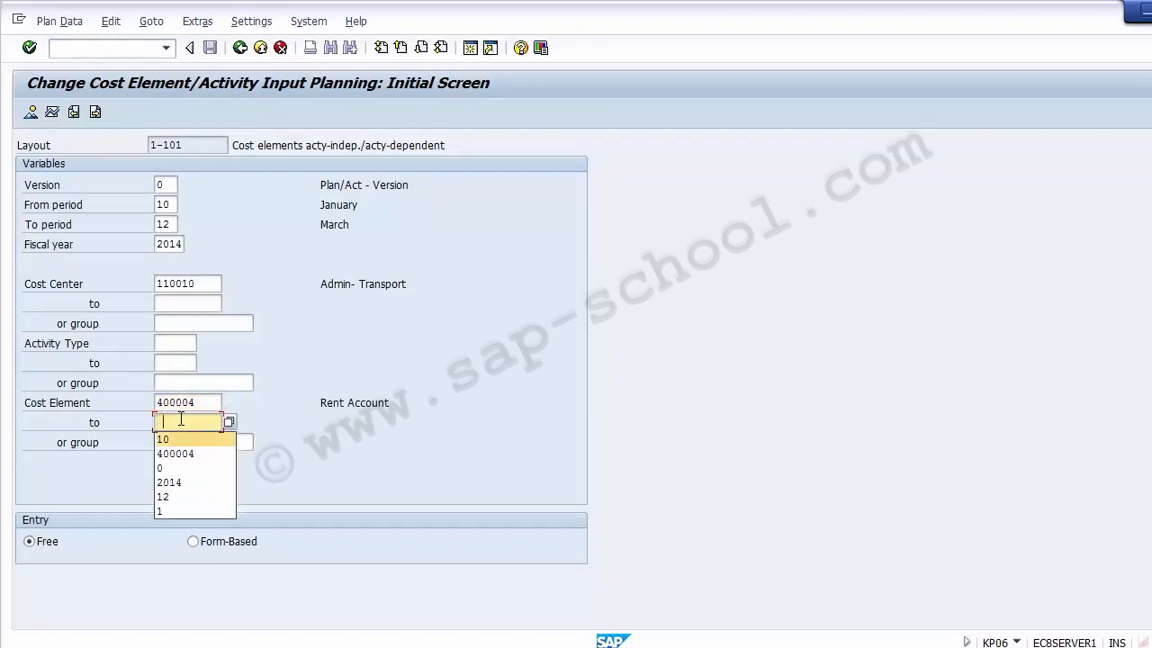
Set the cost element range to 400001 through 400020 and open the planning overview for cost center 110010.
left_click(207, 403)
key("BackSpace")
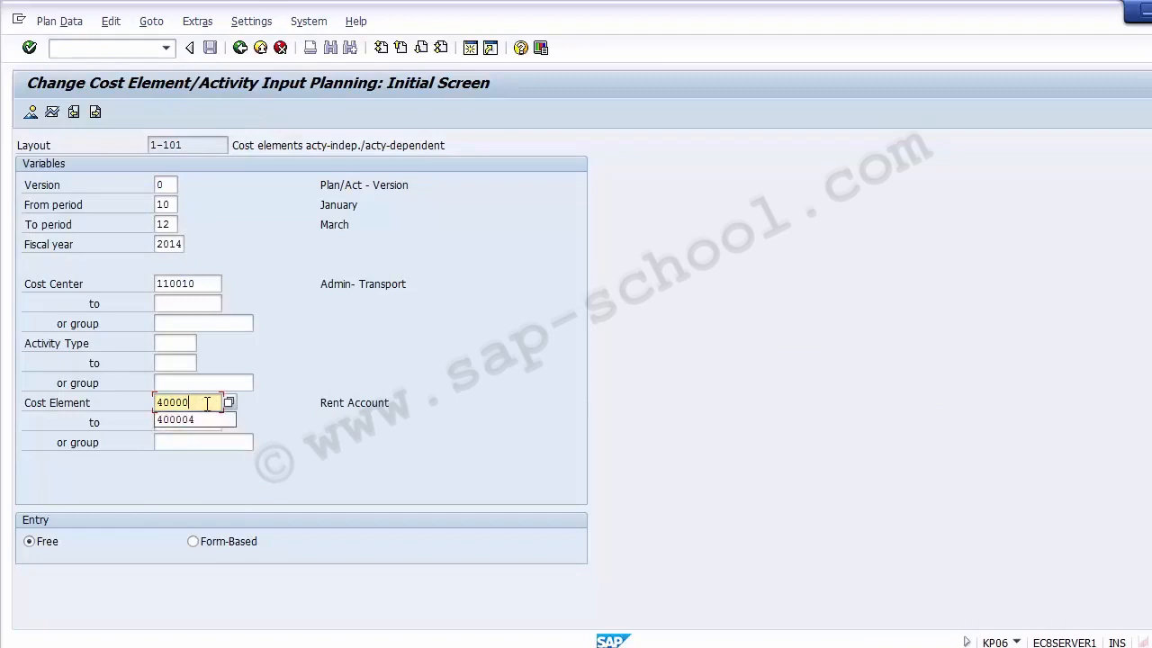
type("1")
key("Tab")
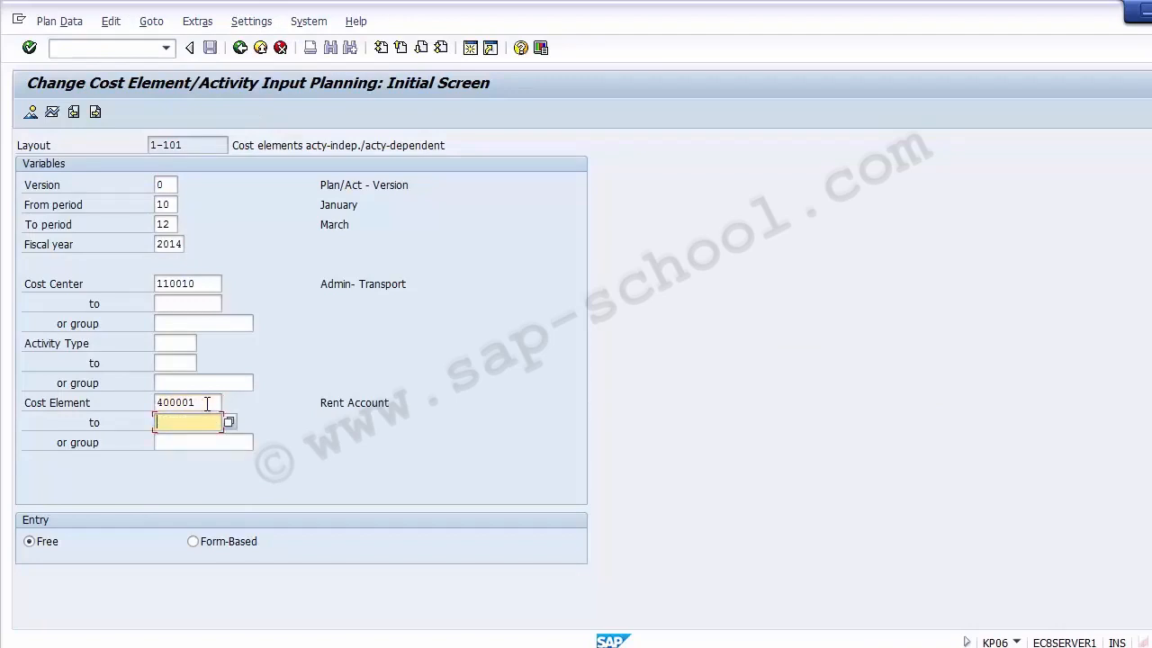
type("4000")
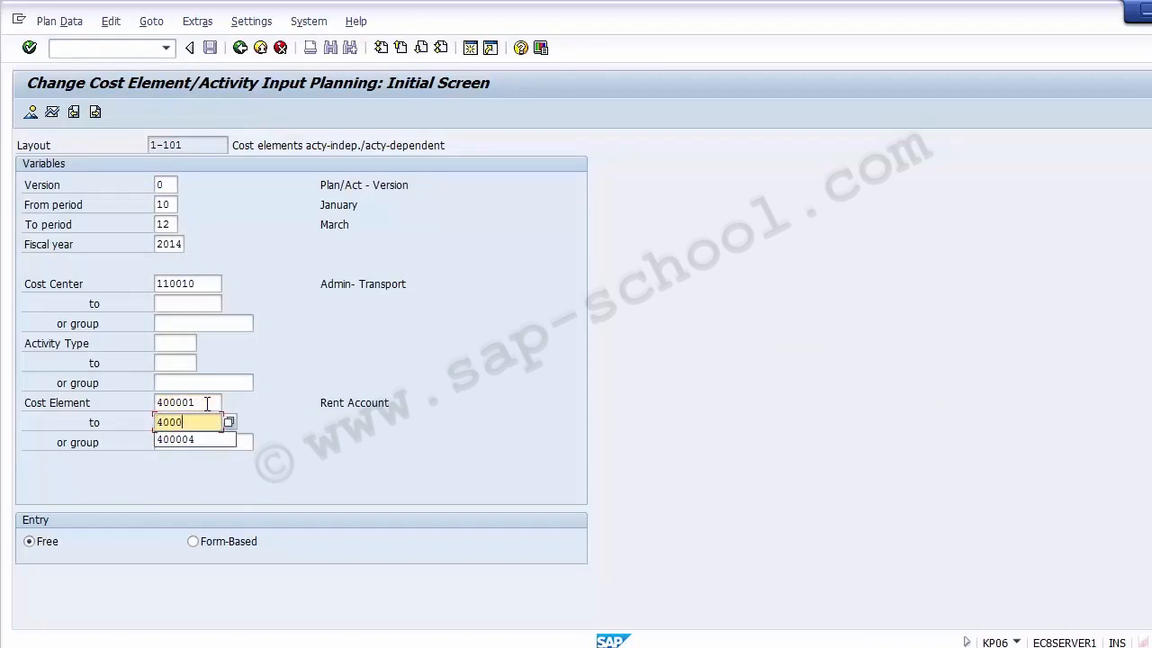
type("20")
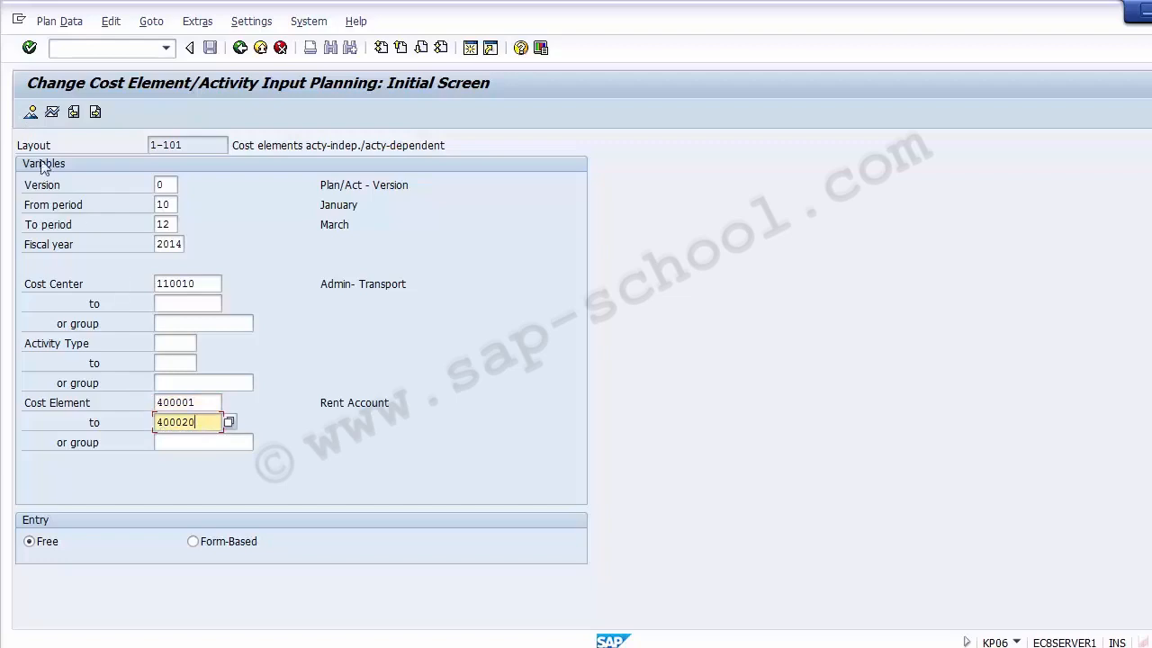
left_click(30, 113)
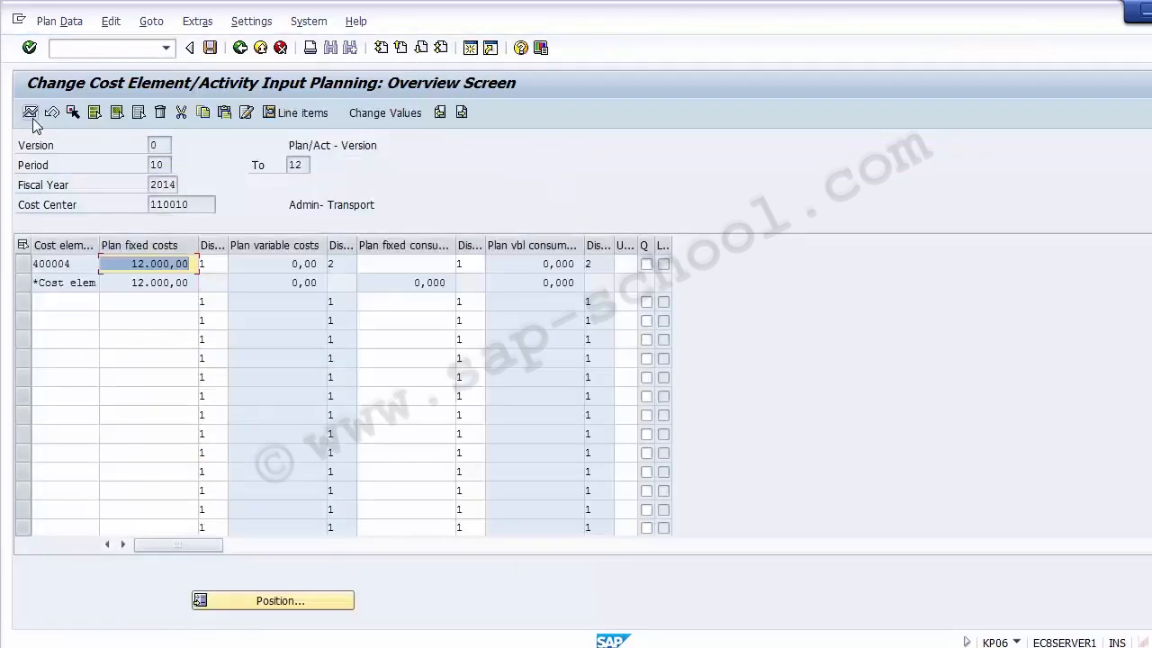
Add cost elements 400005 and 400006 on the first two empty rows of the planning table.
left_click(67, 269)
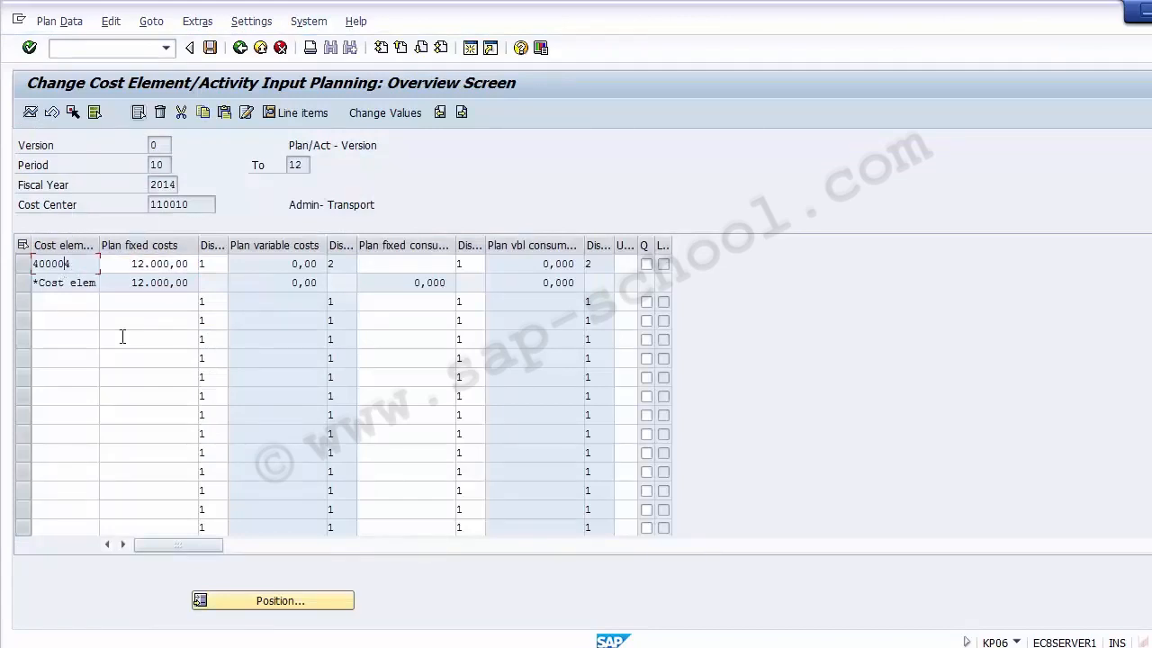
left_click(74, 306)
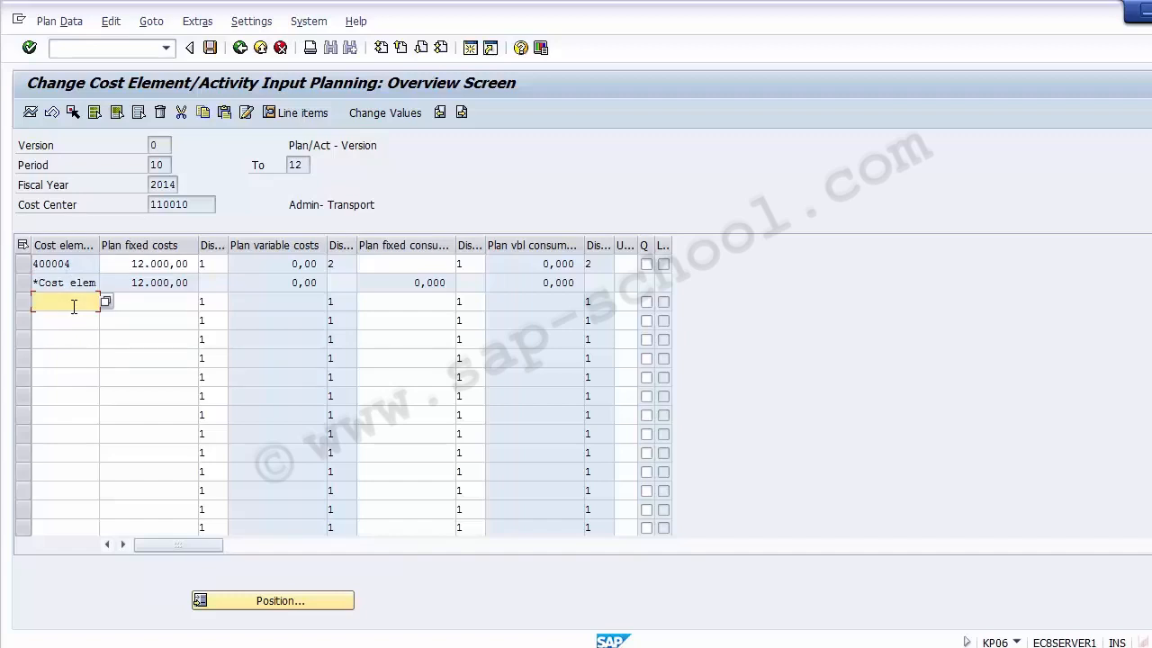
type("400005")
key("Down")
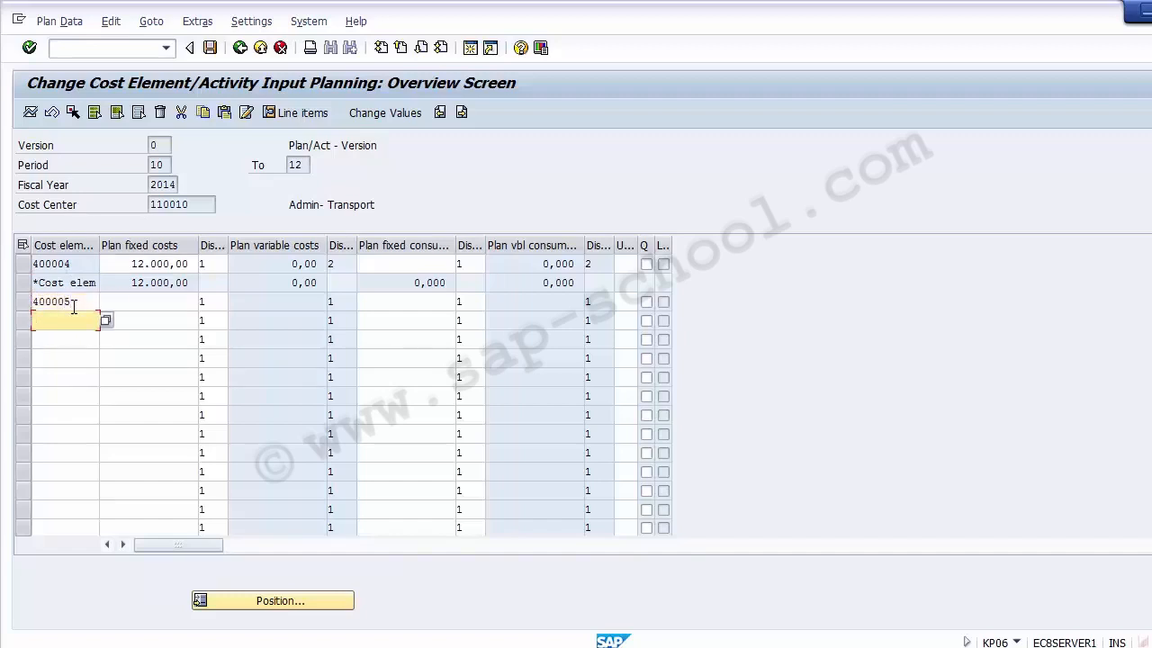
type("40000")
type("6")
Enter plan fixed costs of 10000 for cost element 400005 and 5000 for 400006.
left_click(134, 302)
type("10000")
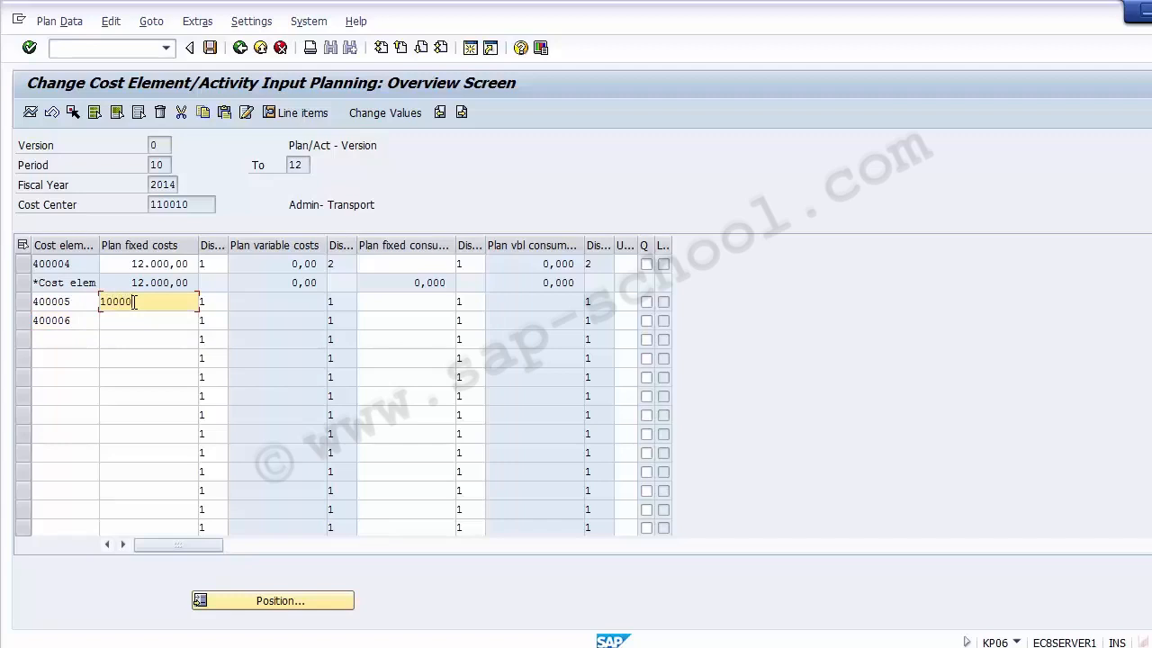
key("Down")
type("5000")
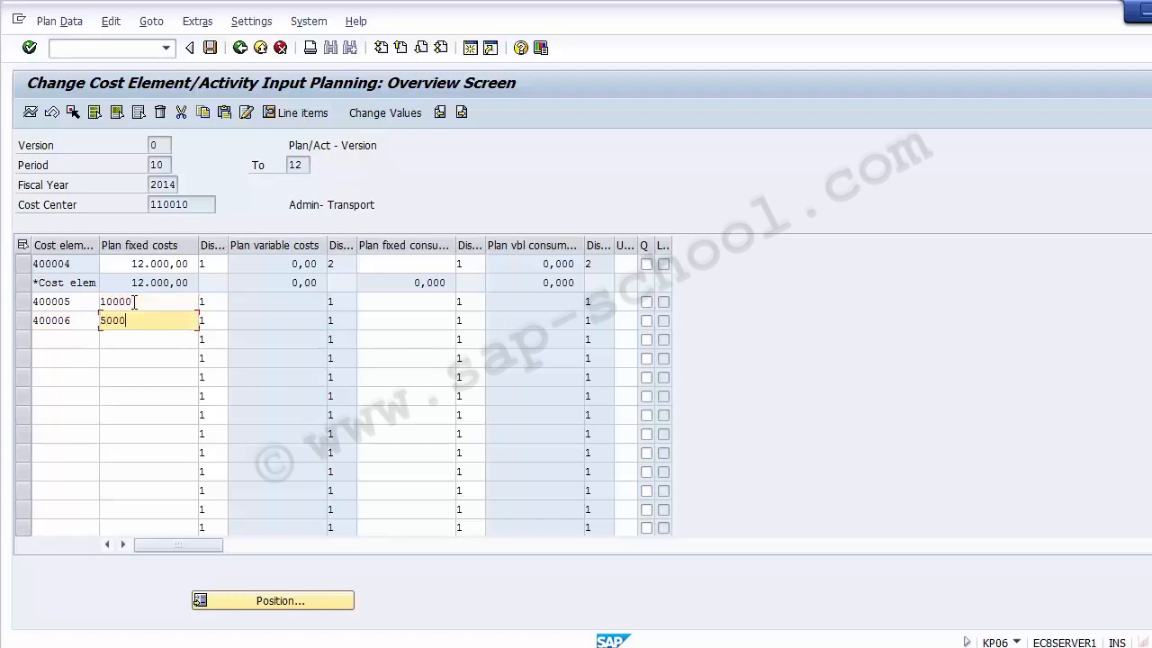
key("Return")
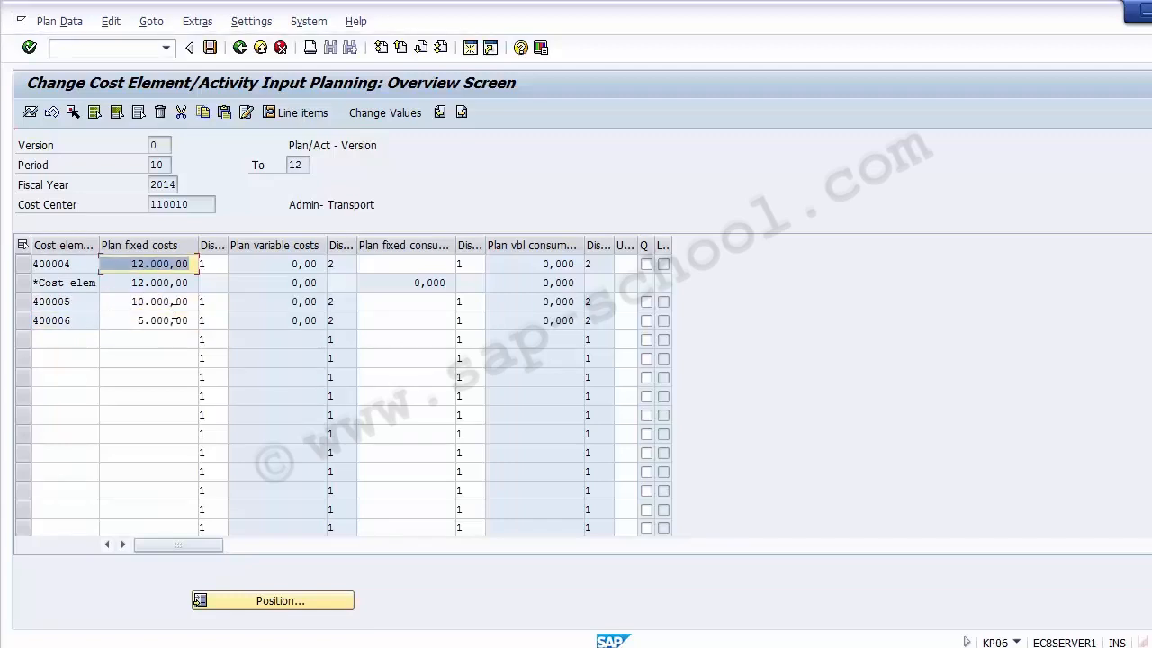
Check the plan fixed costs of cost elements 400005 and 400006 and save the plan.
left_click(163, 320)
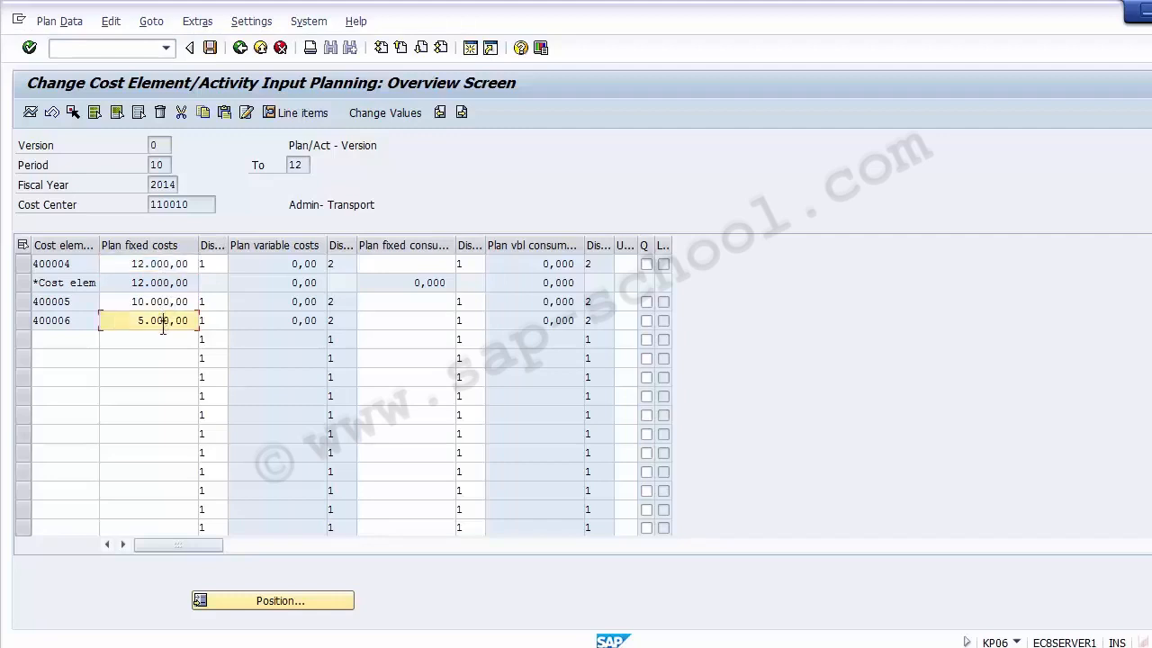
left_click(154, 306)
left_click(154, 323)
left_click(144, 302)
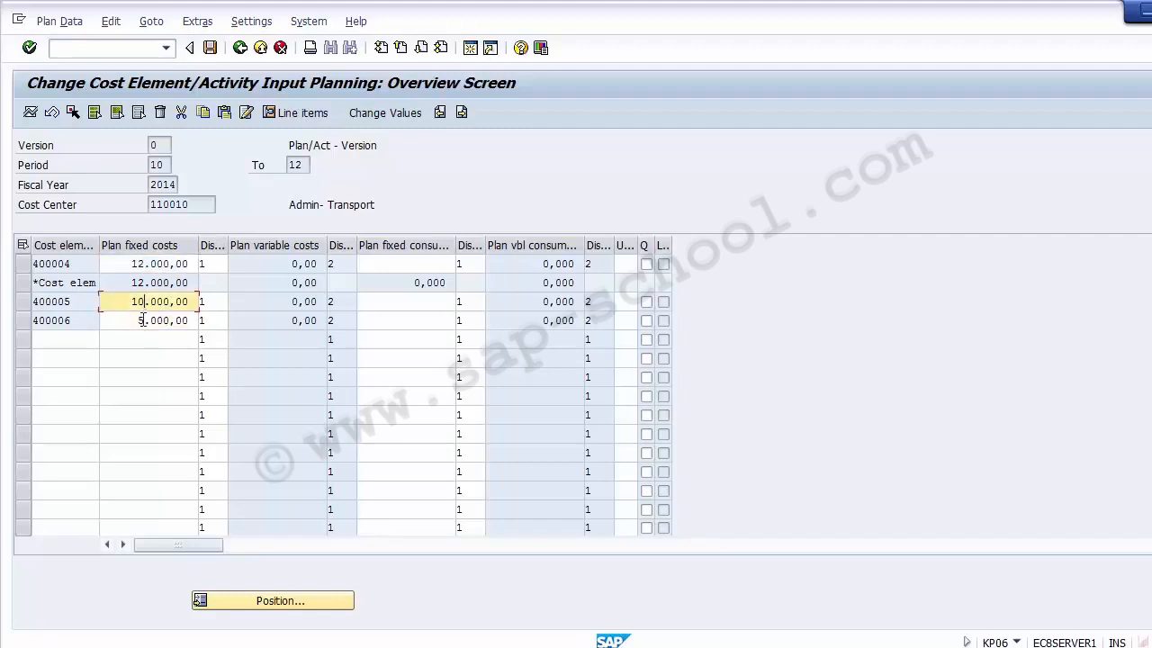
left_click(144, 319)
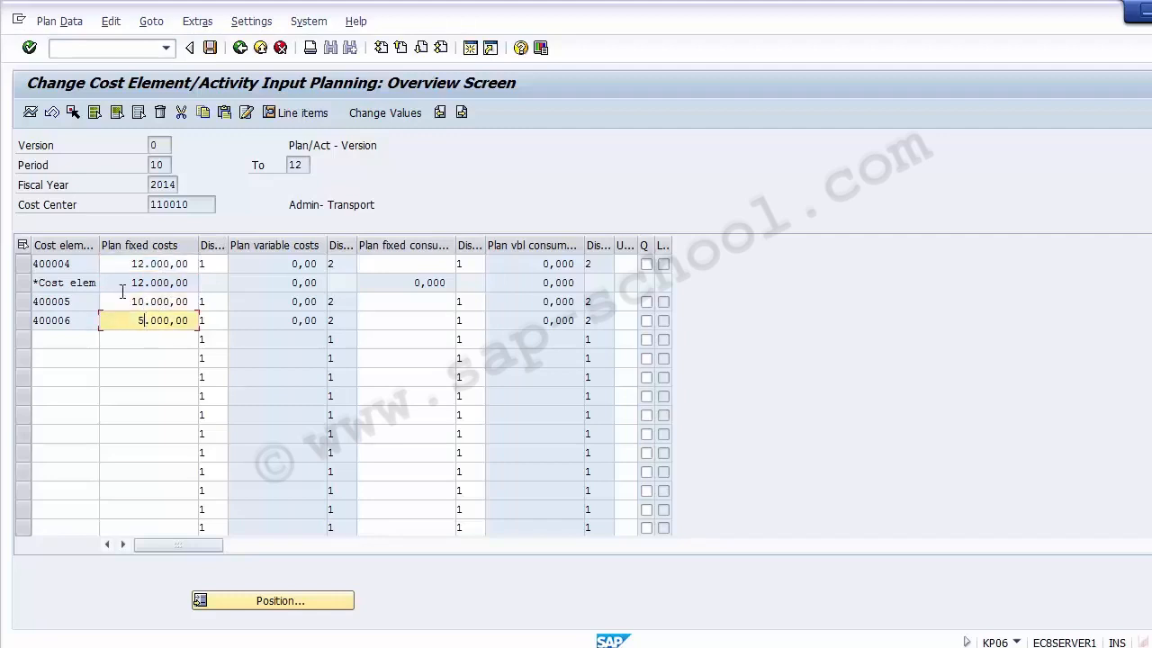
left_click(211, 48)
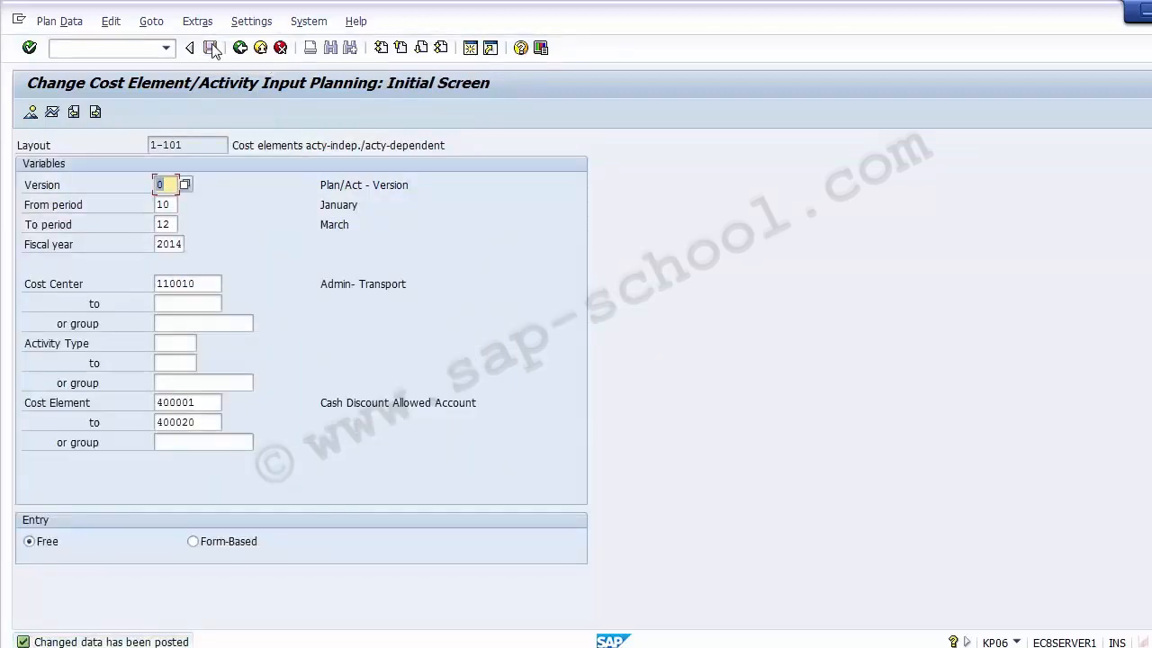
Leave the change transaction, start transaction KP07 and display the planning overview for cost elements 400001 to 400020.
left_click(260, 48)
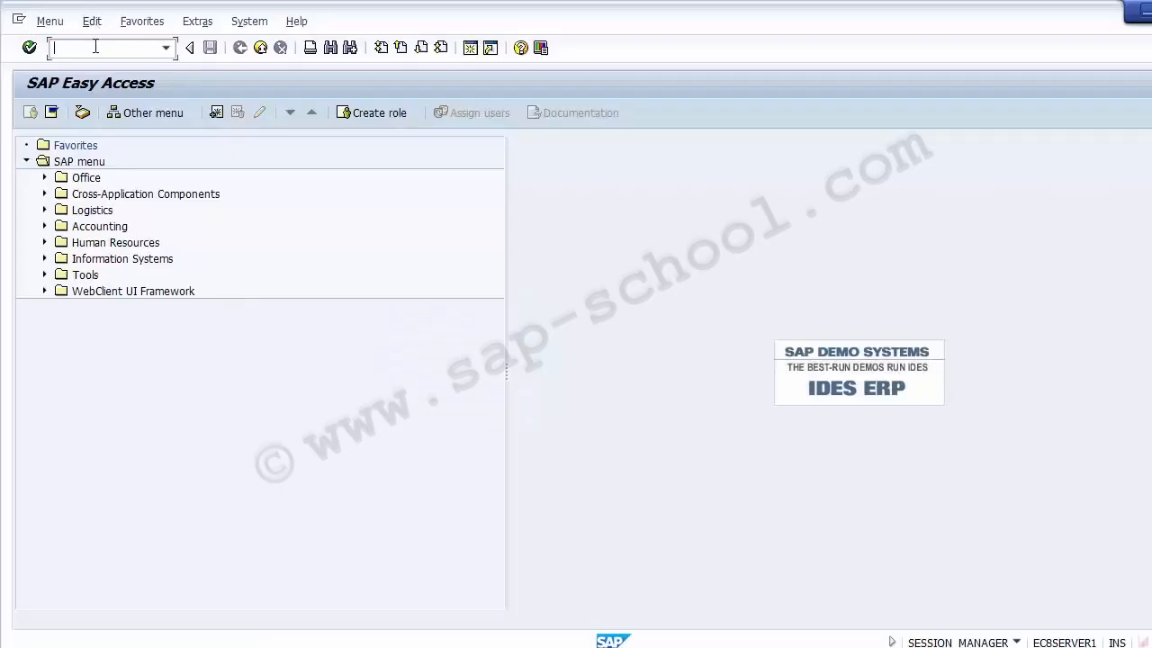
type("sq01")
key("Return")
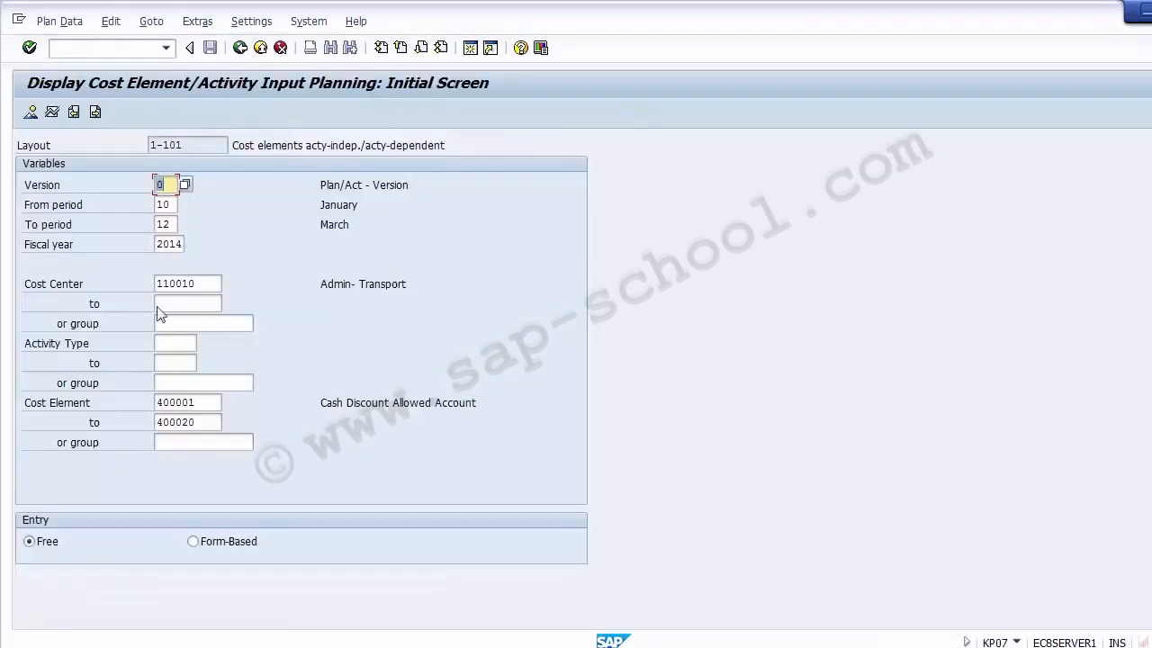
left_click(29, 112)
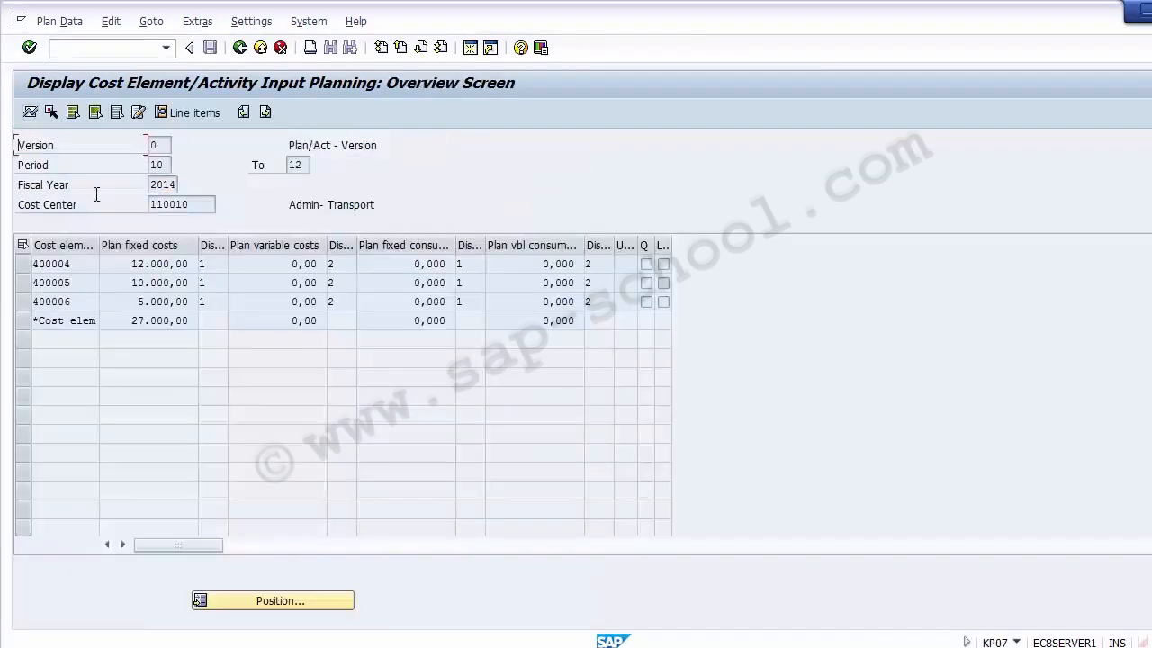
Examine the plan fixed costs of cost elements 400004, 400005 and 400006 and their total in the planning overview.
left_click(23, 263)
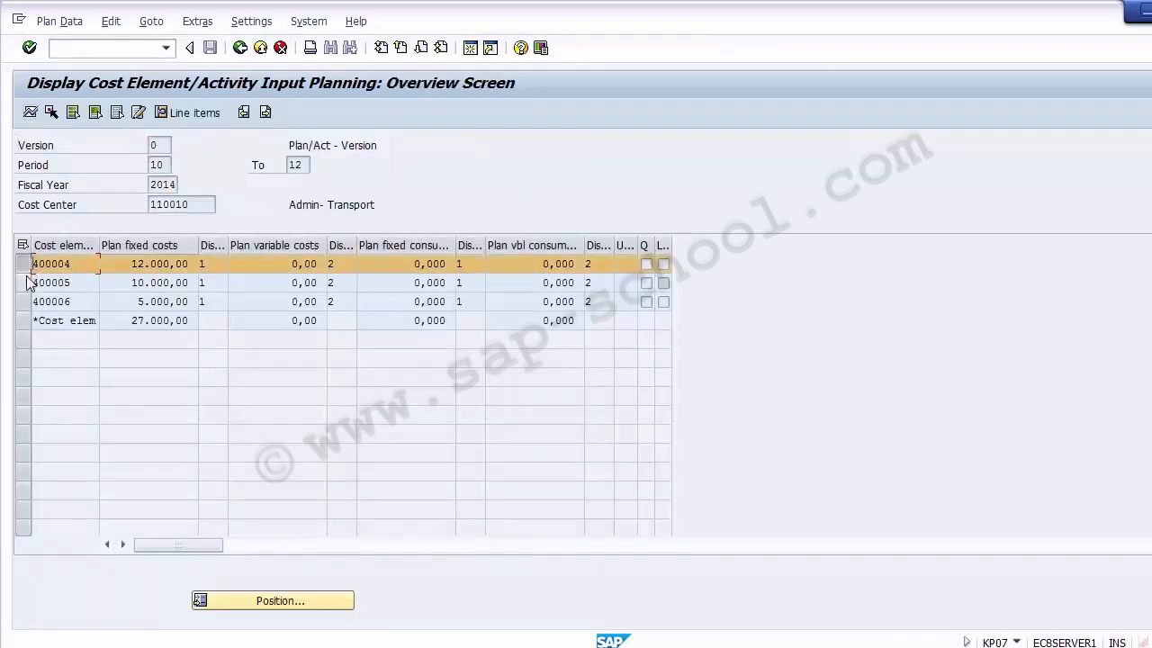
left_click(24, 283, "ctrl")
left_click(24, 301, "ctrl")
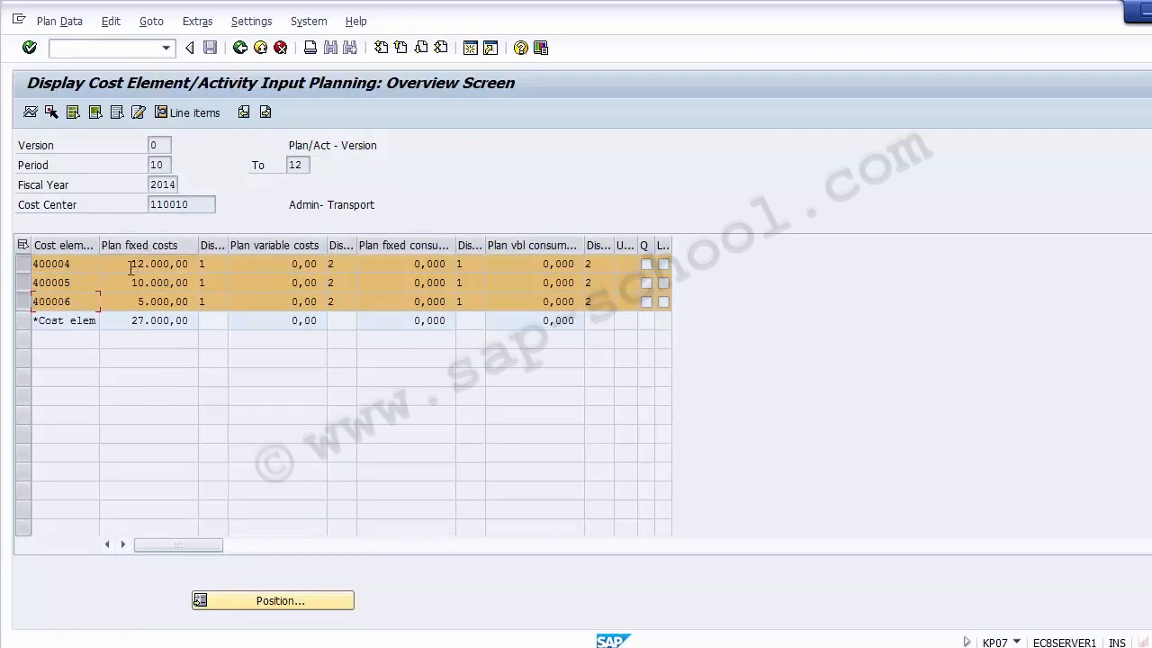
left_click_drag(131, 263, 189, 282)
left_click_drag(131, 320, 187, 317)
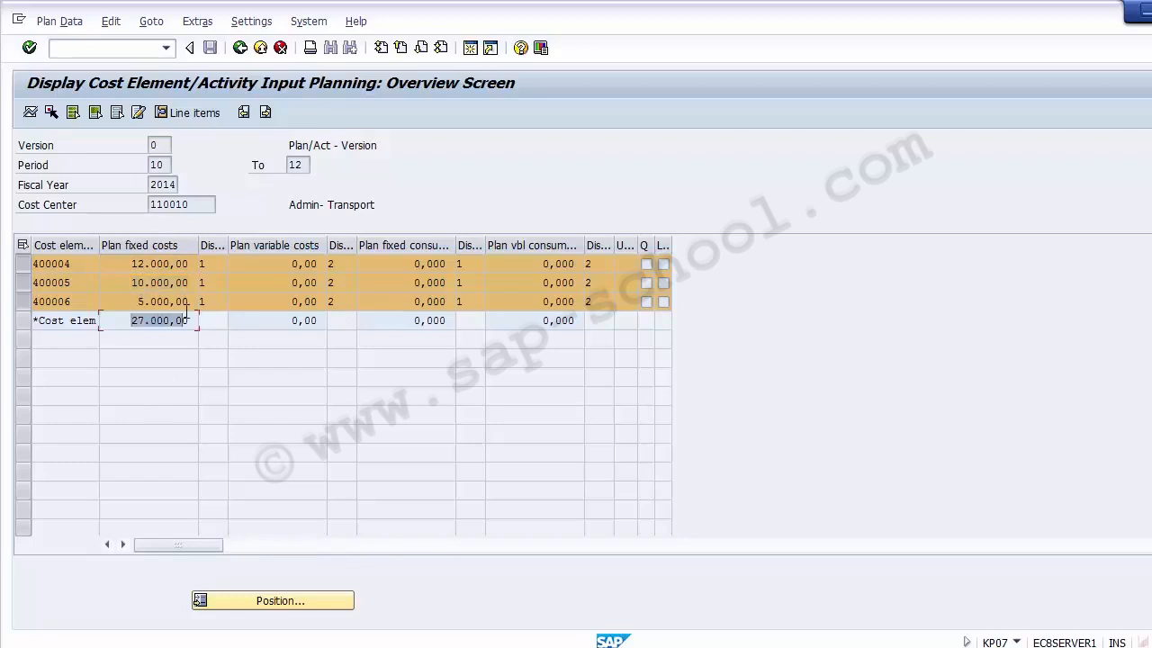
left_click(131, 322)
left_click_drag(130, 322, 194, 326)
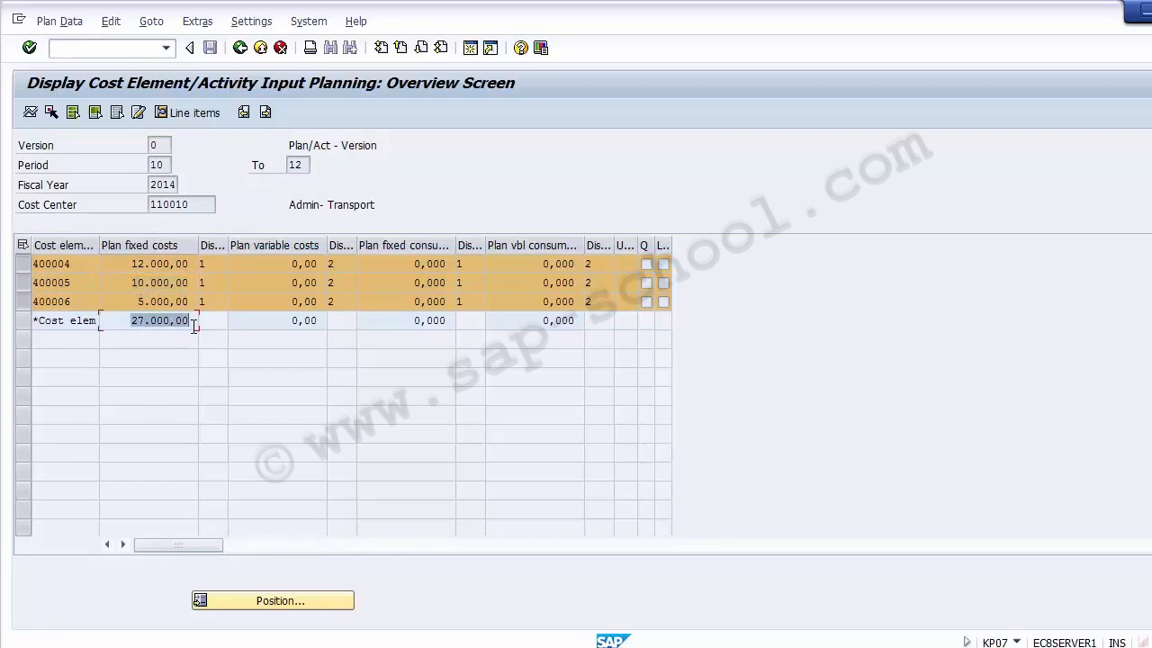
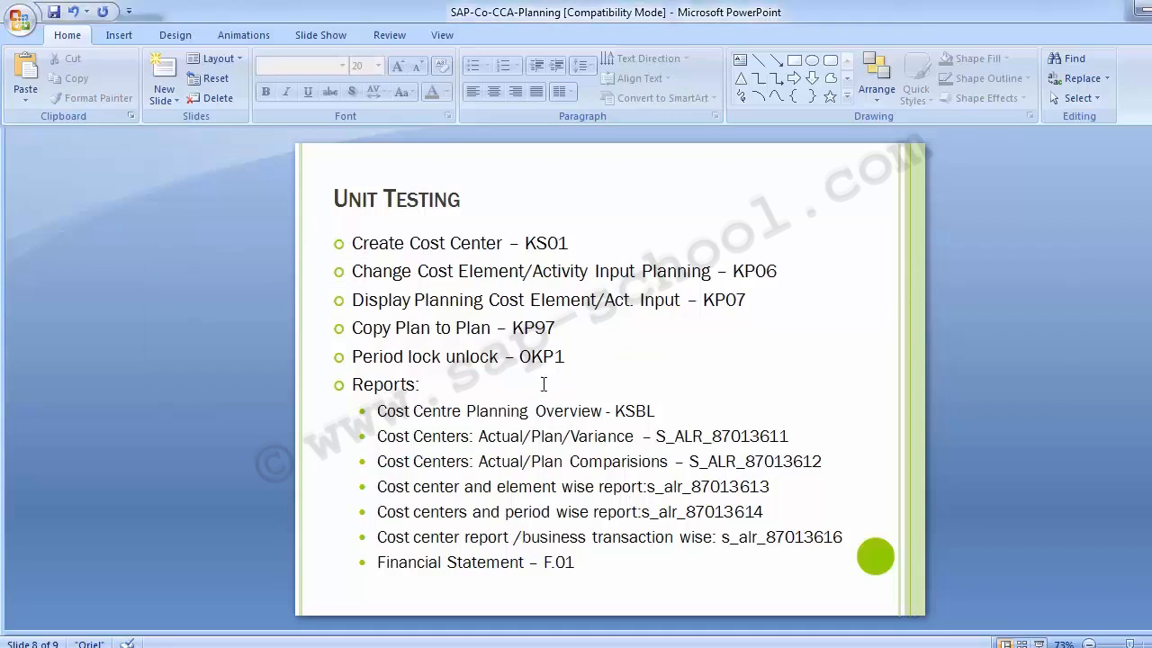
Switch from the presentation to SAP and start transaction KP97 for copying planning.
left_click(470, 647)
left_click(566, 576)
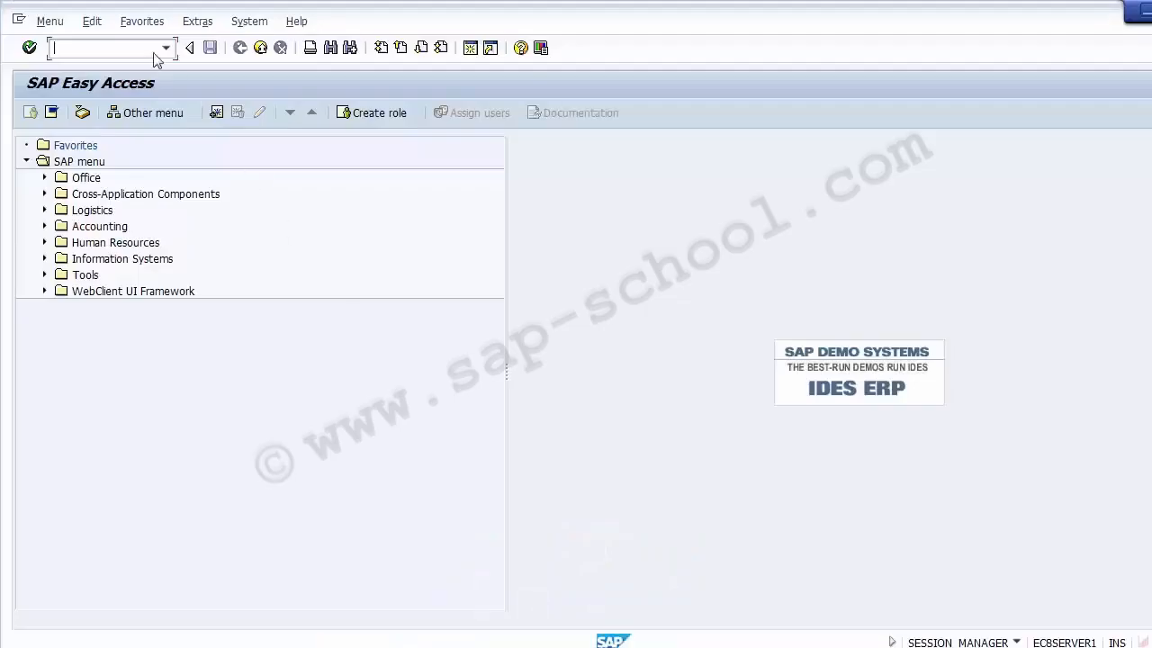
type("kp97")
key("alt+Tab")
key("alt+Tab")
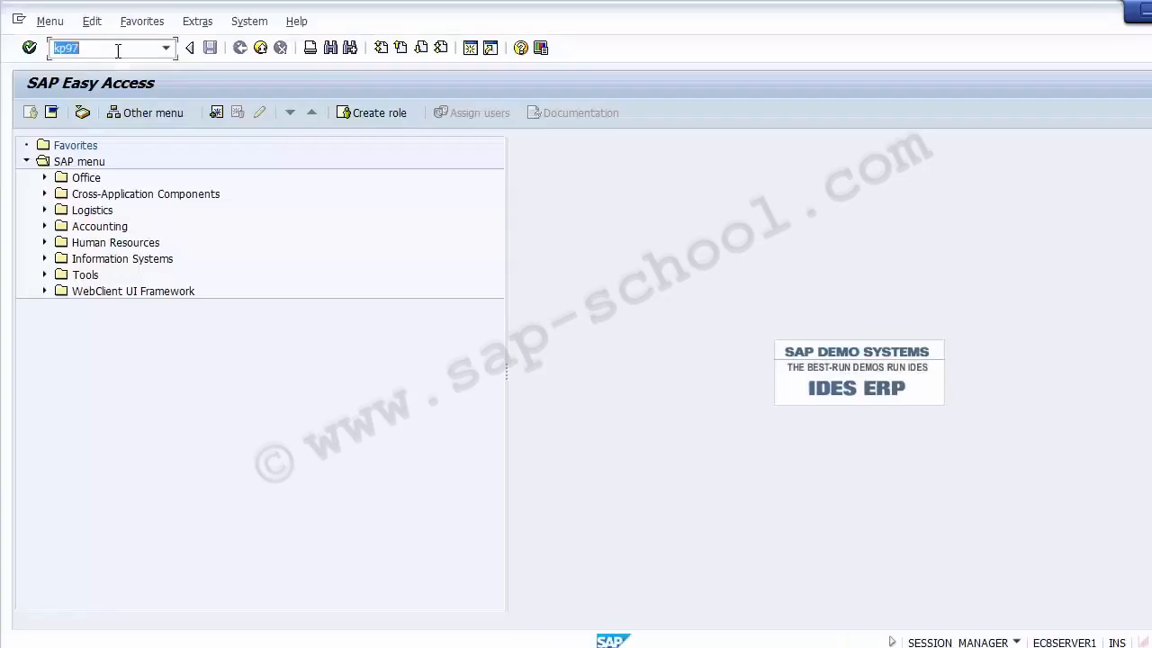
left_click(117, 50)
key("Return")
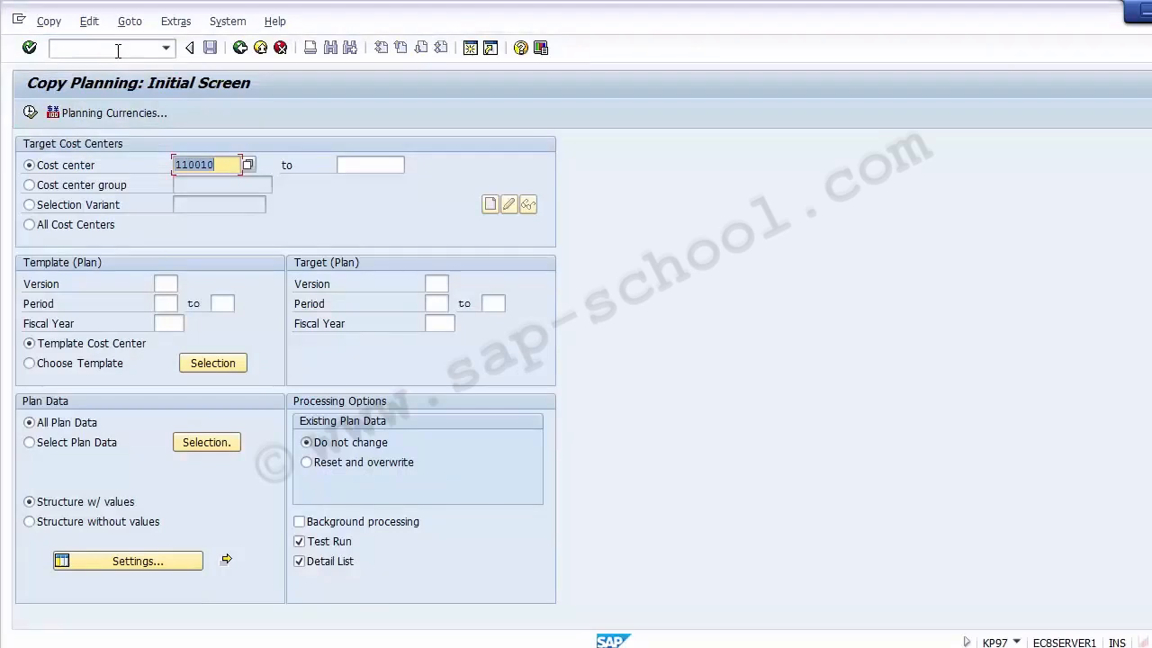
Clear the individual target cost center and select all cost centers as the copy target.
left_click(29, 185)
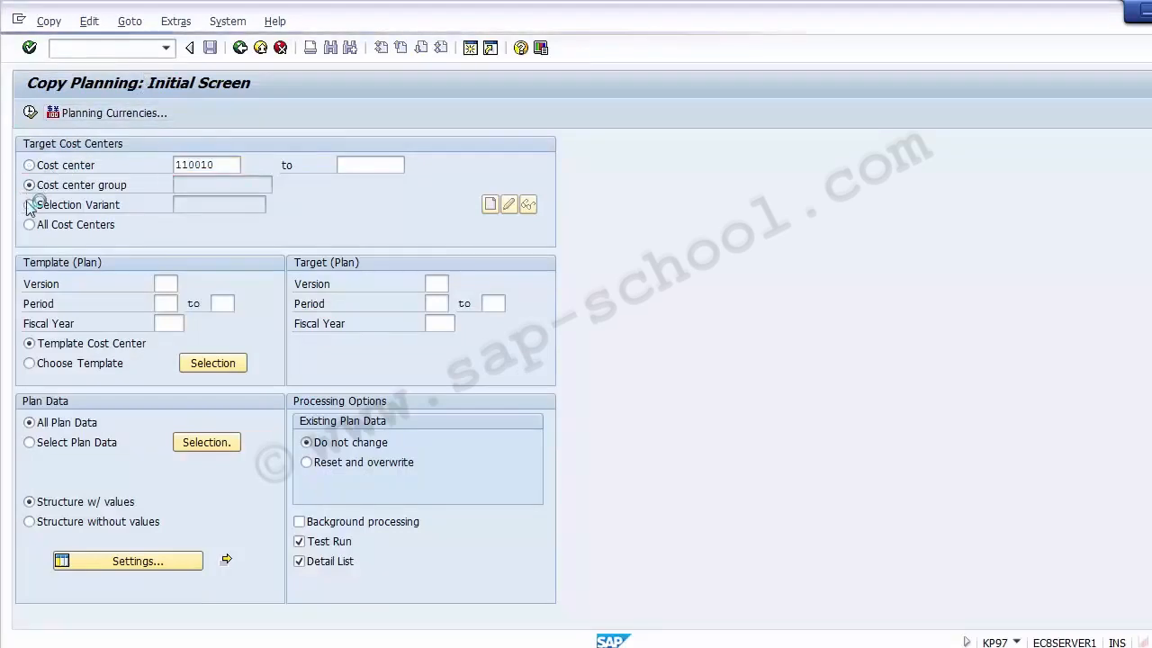
left_click(30, 206)
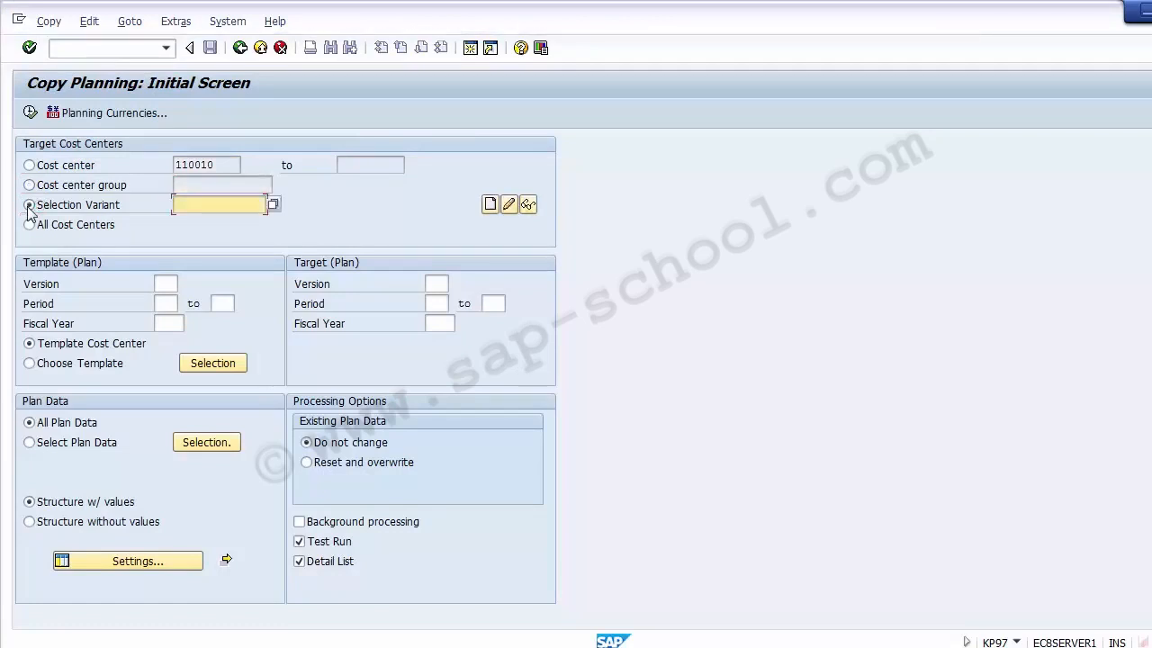
left_click(30, 225)
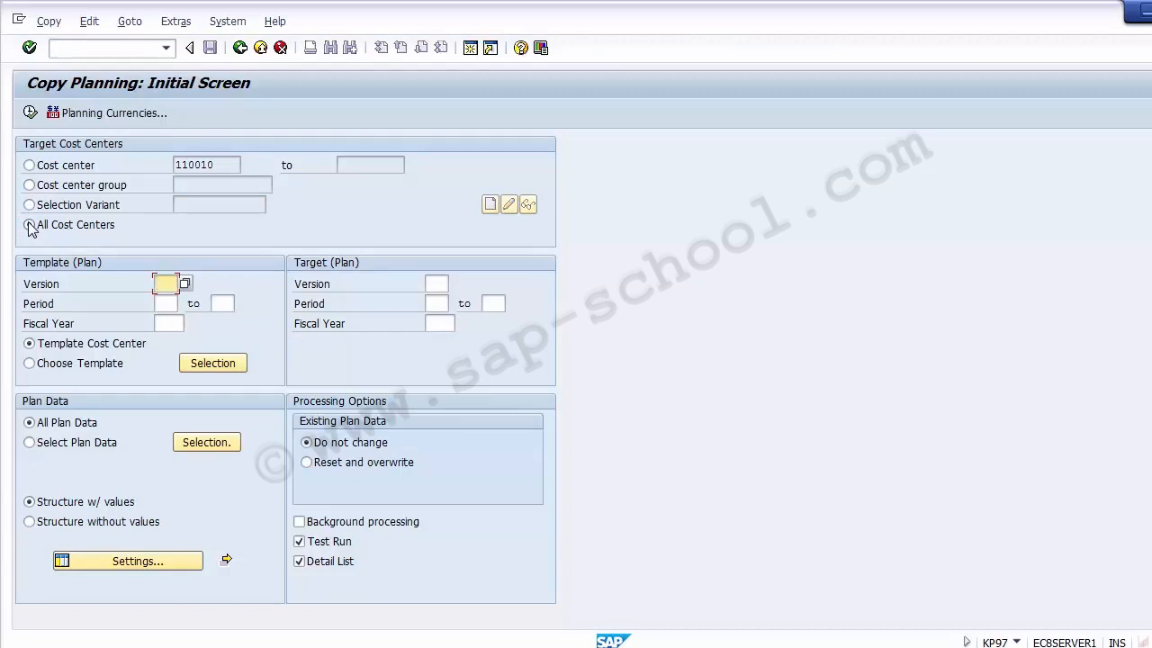
left_click(30, 166)
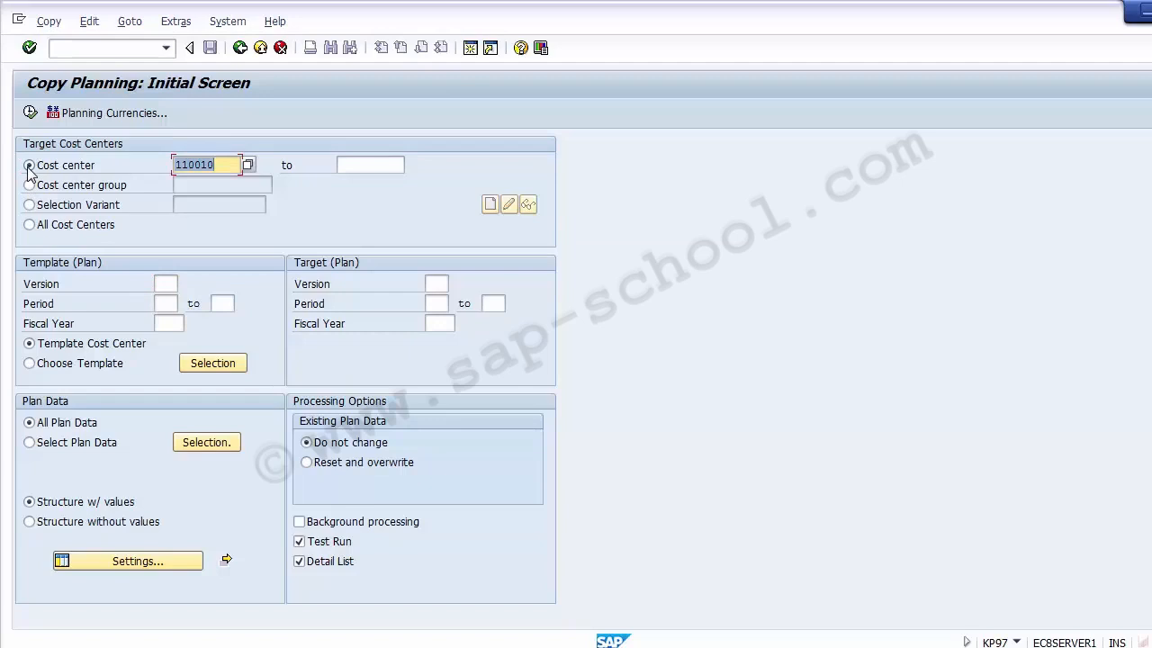
key("Delete")
left_click(30, 225)
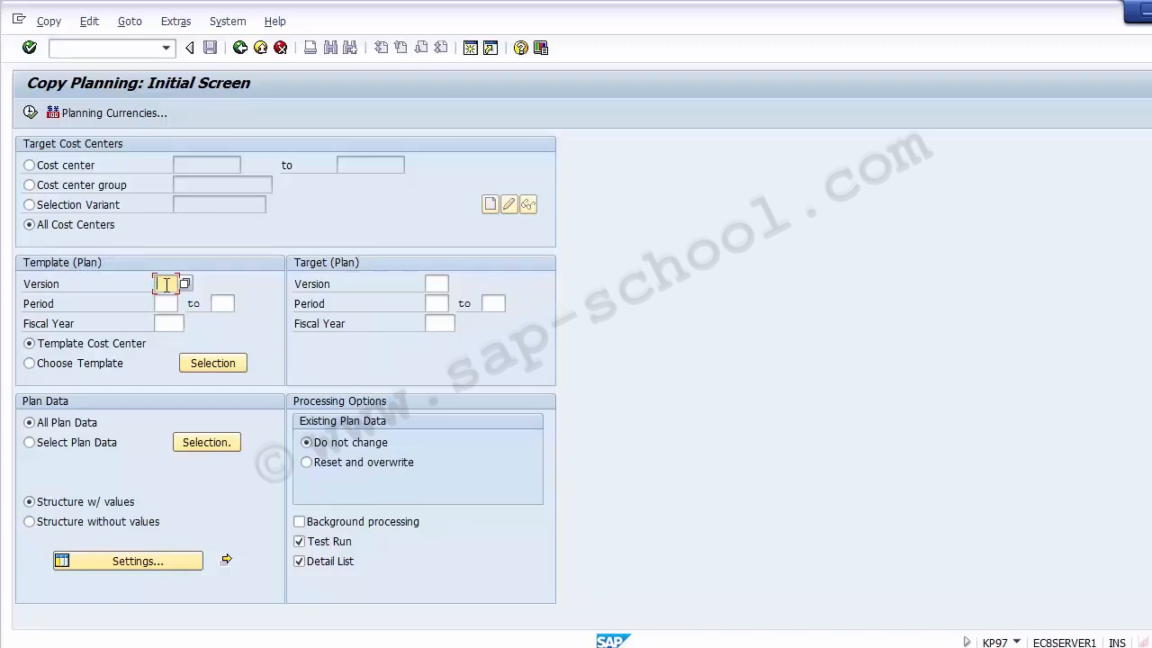
Enter version 0, periods 1 to 12 and fiscal year 2013 for the template plan.
type("09")
key("BackSpace")
left_click(167, 301)
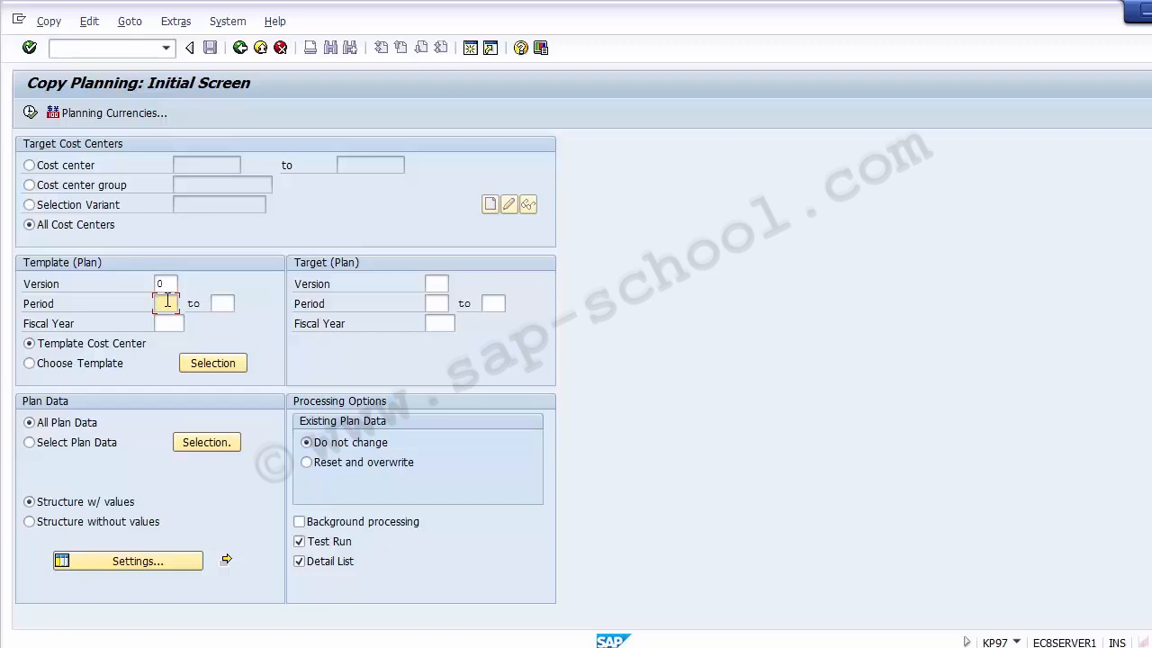
type("1")
key("Tab")
type("12")
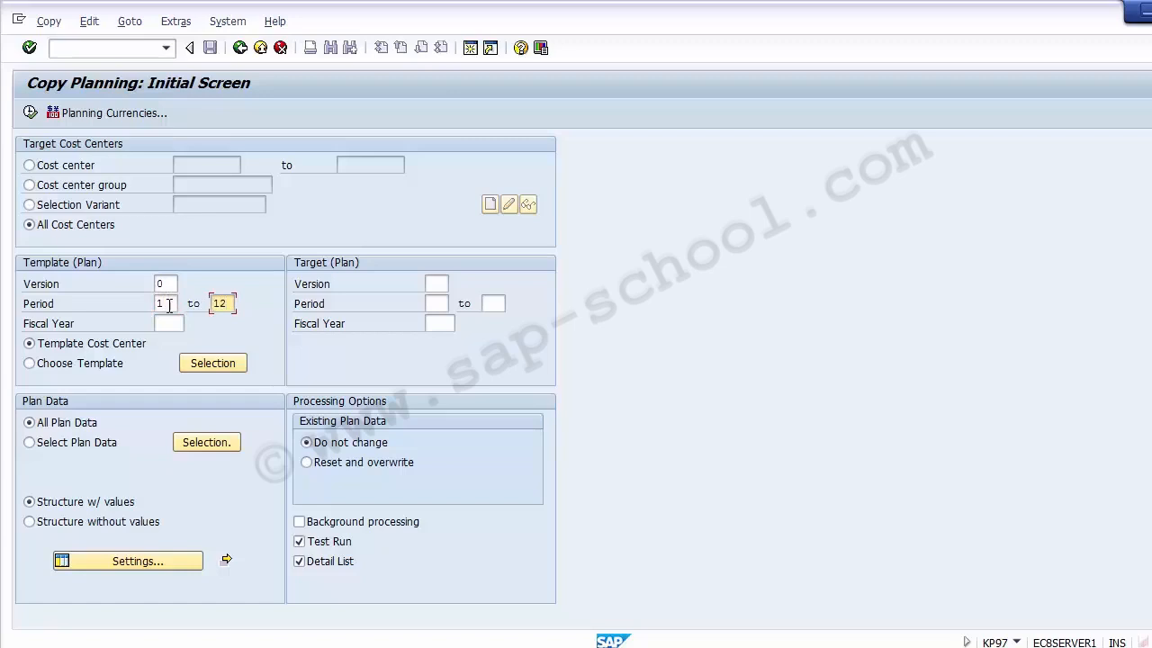
left_click(166, 326)
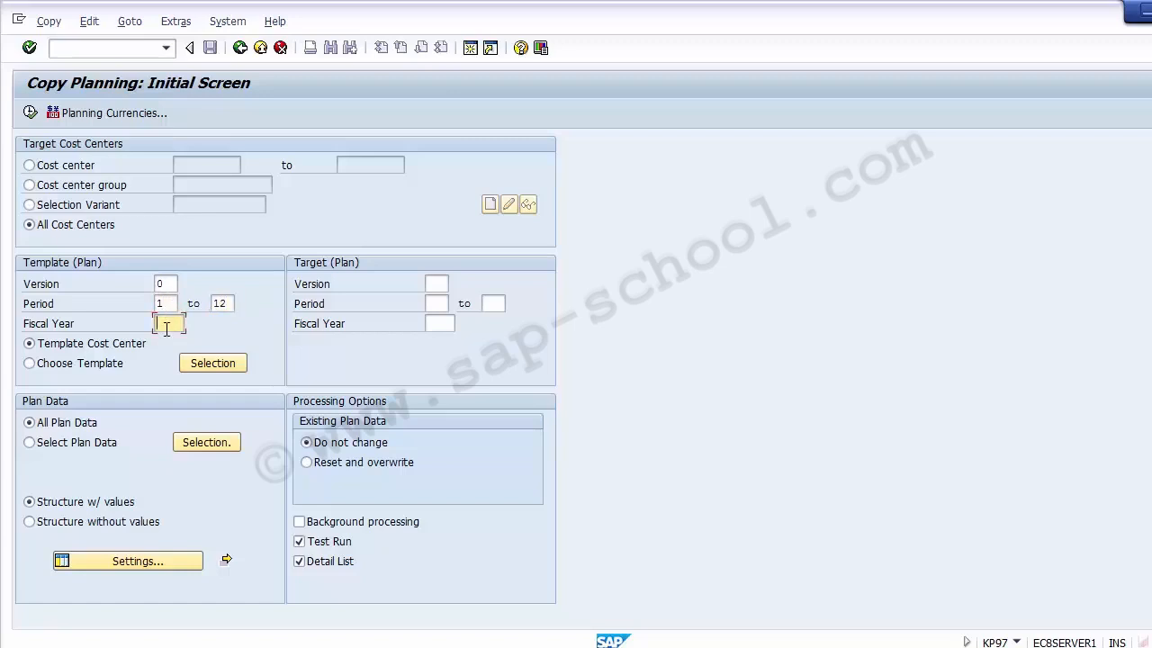
type("2012")
key("BackSpace")
type("3")
Enter version 0, periods 1 to 12 and fiscal year 2014 for the target plan.
left_click(434, 285)
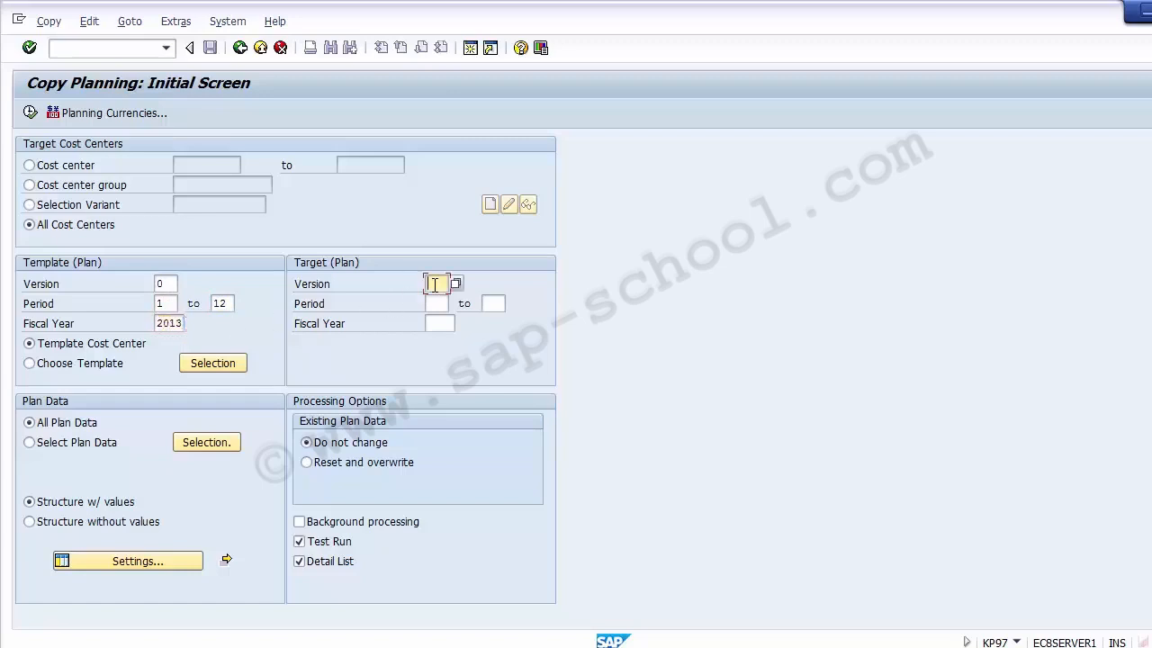
type("0")
left_click(435, 304)
type("1")
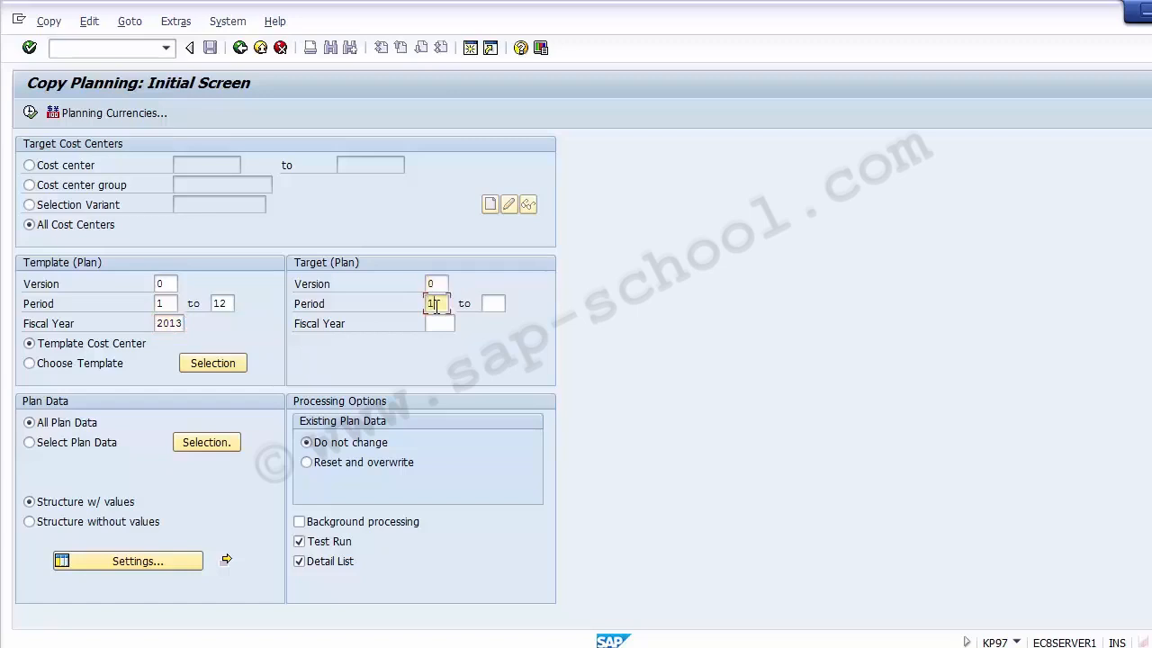
key("Tab")
type("12")
left_click(440, 322)
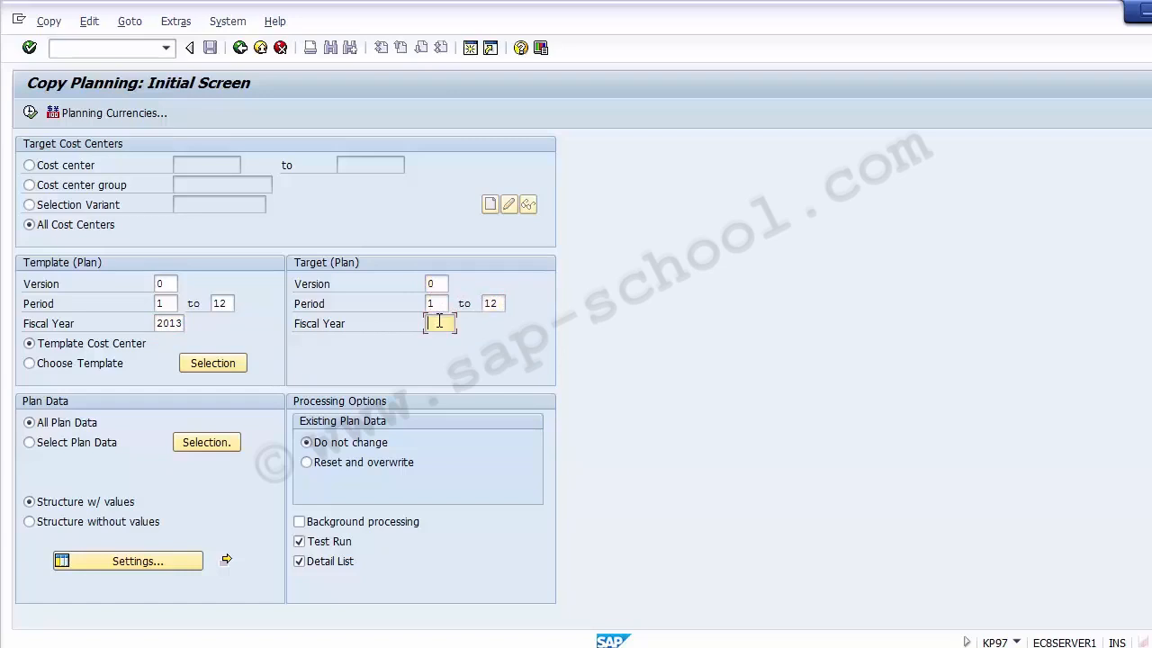
type("2014")
Review the copy options, including the selections for the template cost center and the planning data.
left_click(63, 428)
left_click(102, 348)
left_click(370, 443)
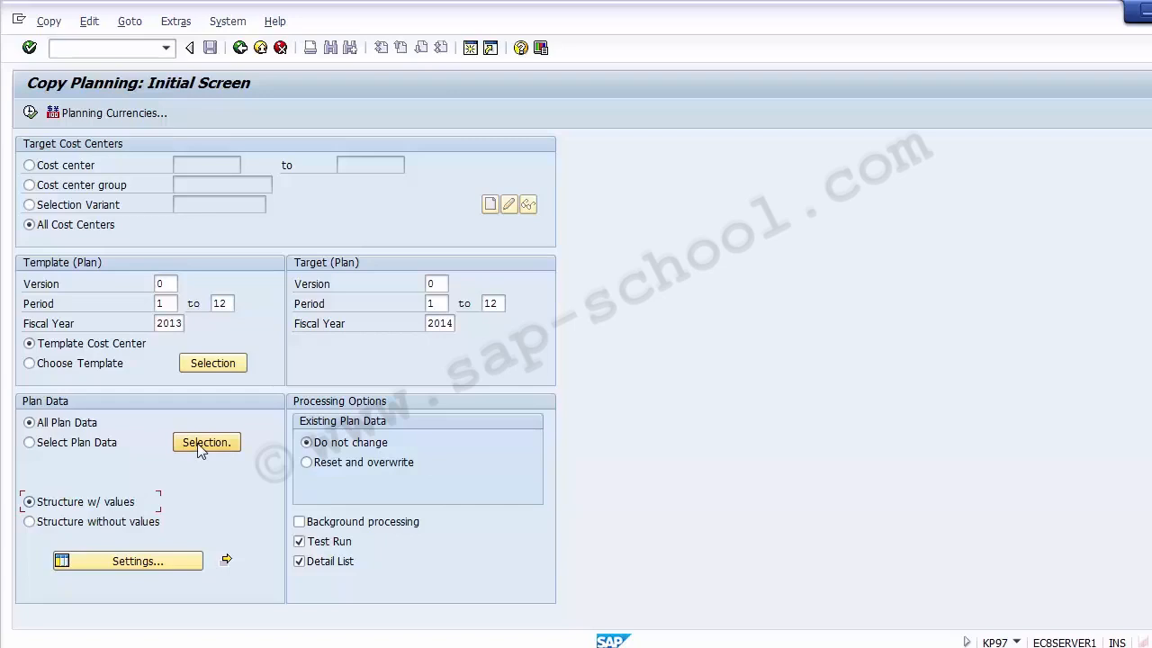
left_click(202, 368)
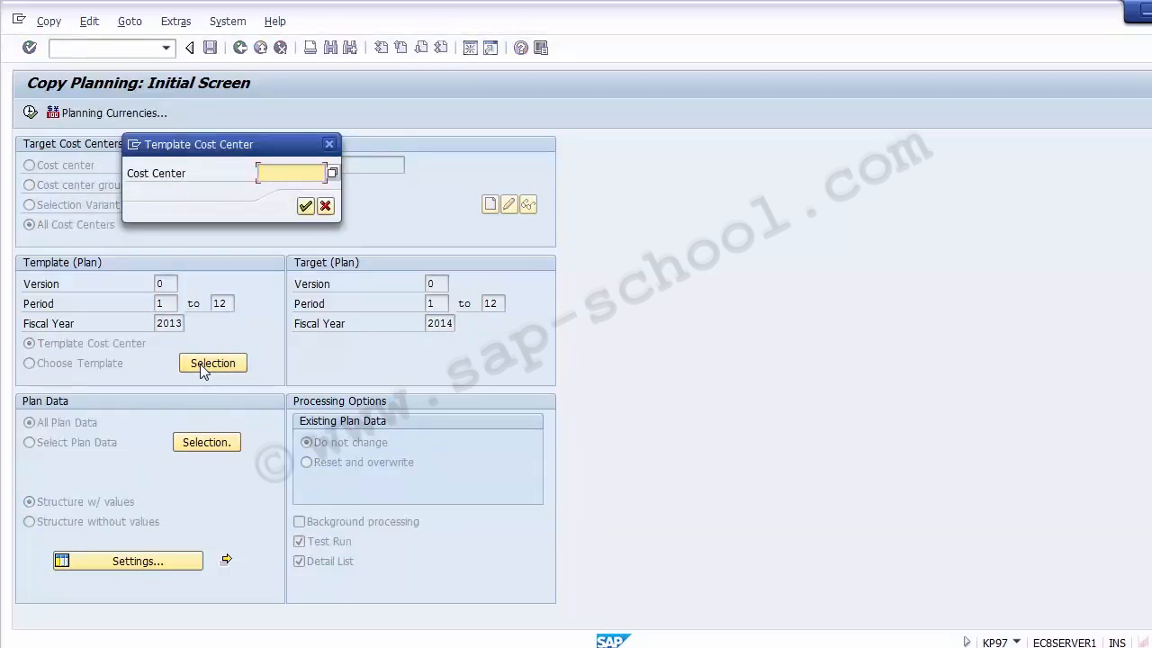
left_click(310, 207)
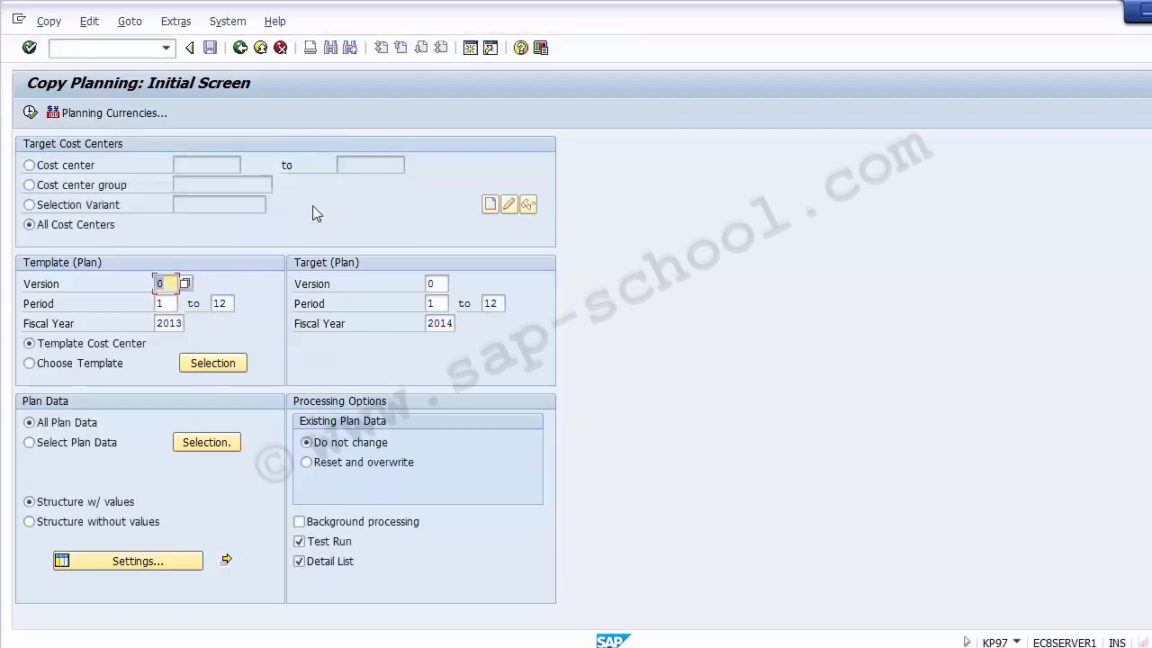
left_click(203, 446)
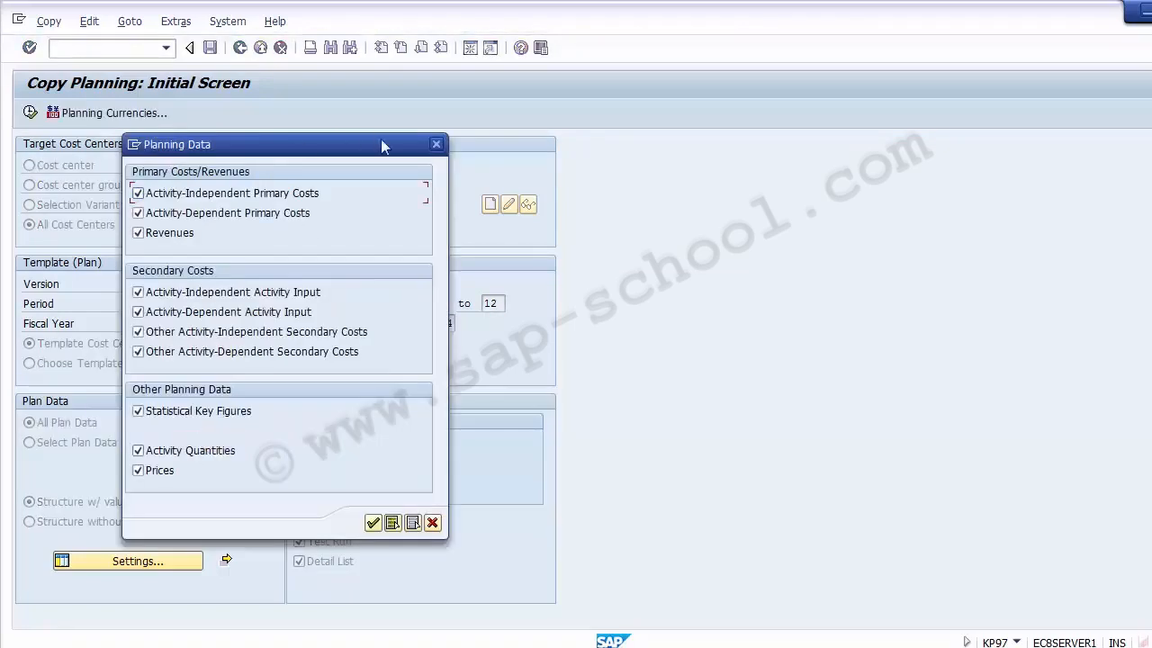
left_click(435, 144)
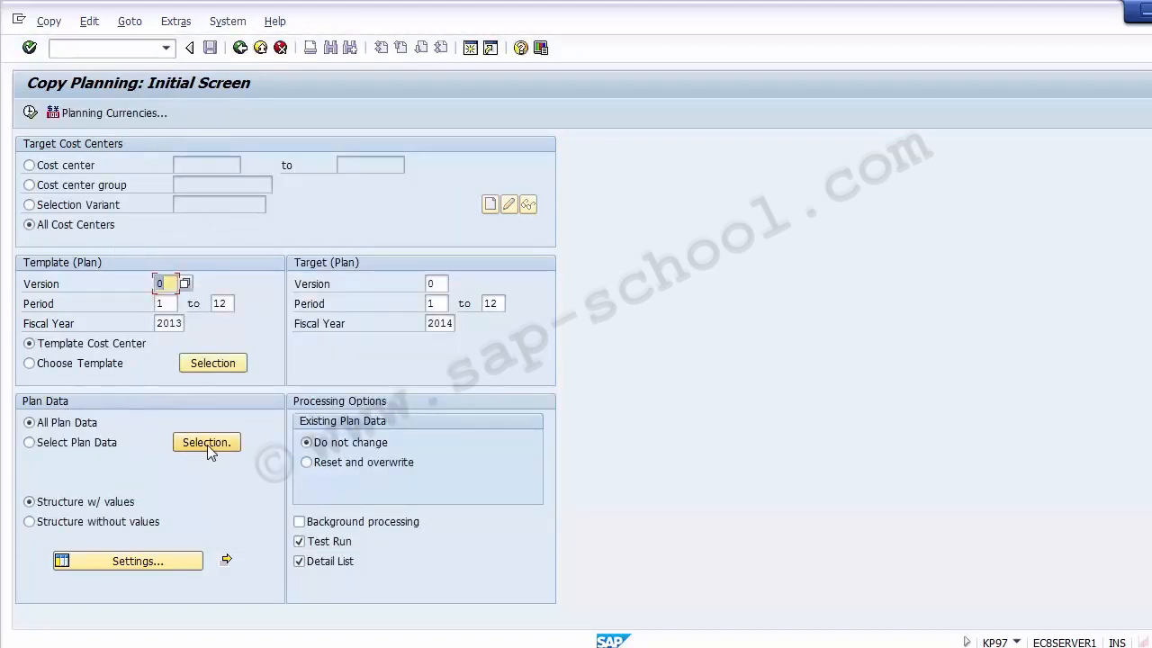
left_click(72, 424)
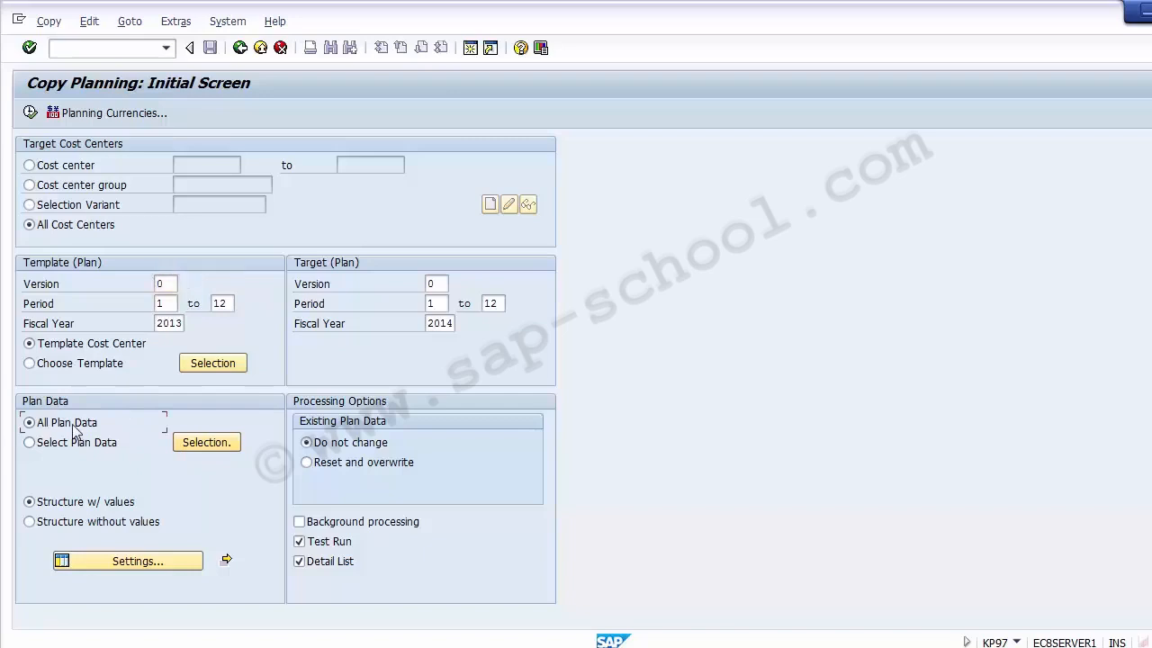
Exclude revenues from the plan data selection and try to execute the copy as a test run.
left_click(202, 444)
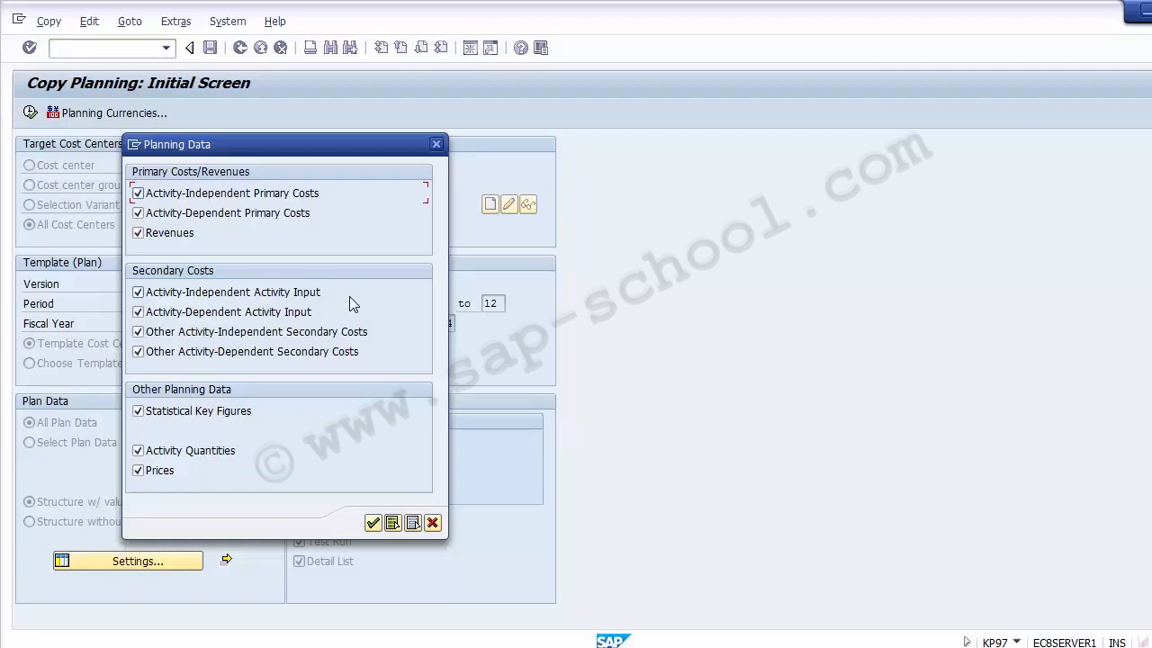
left_click(185, 237)
left_click(372, 523)
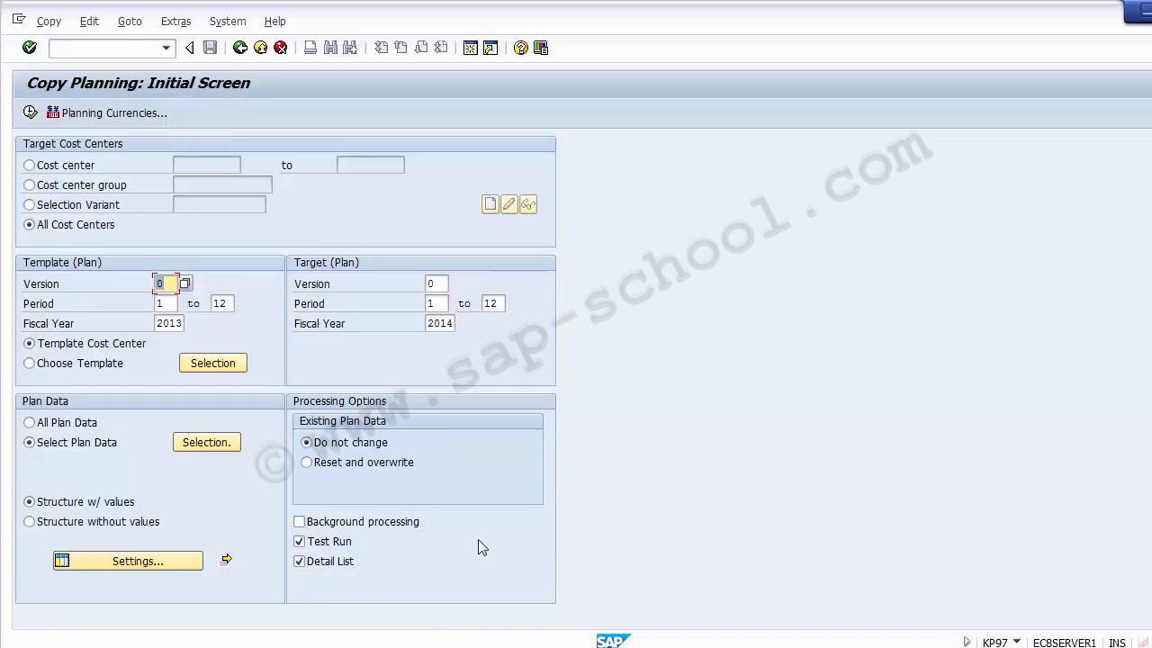
left_click(30, 113)
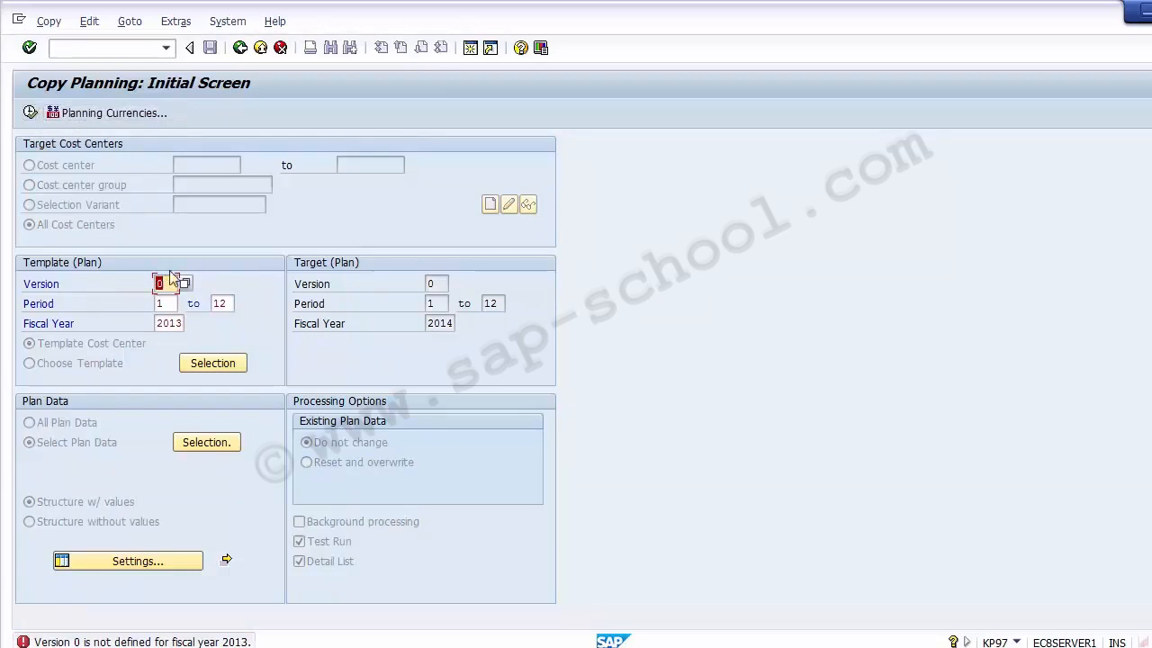
Set the template fiscal year to 2014 and the target fiscal year to 2015.
left_click(182, 324)
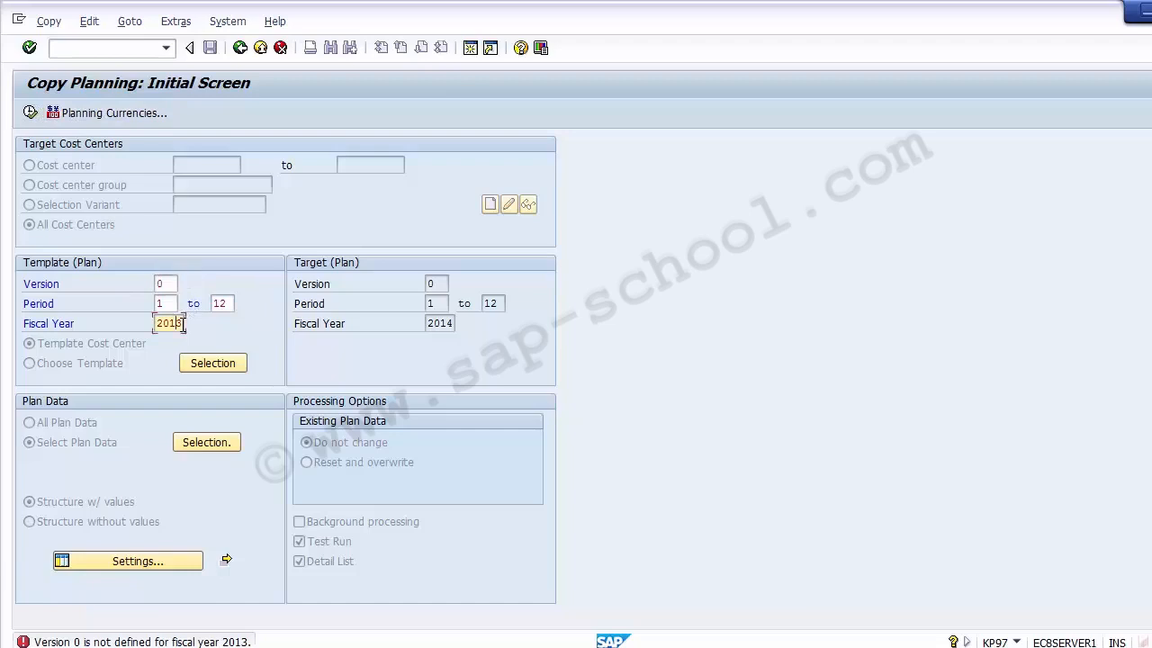
key("BackSpace")
type("4")
key("Return")
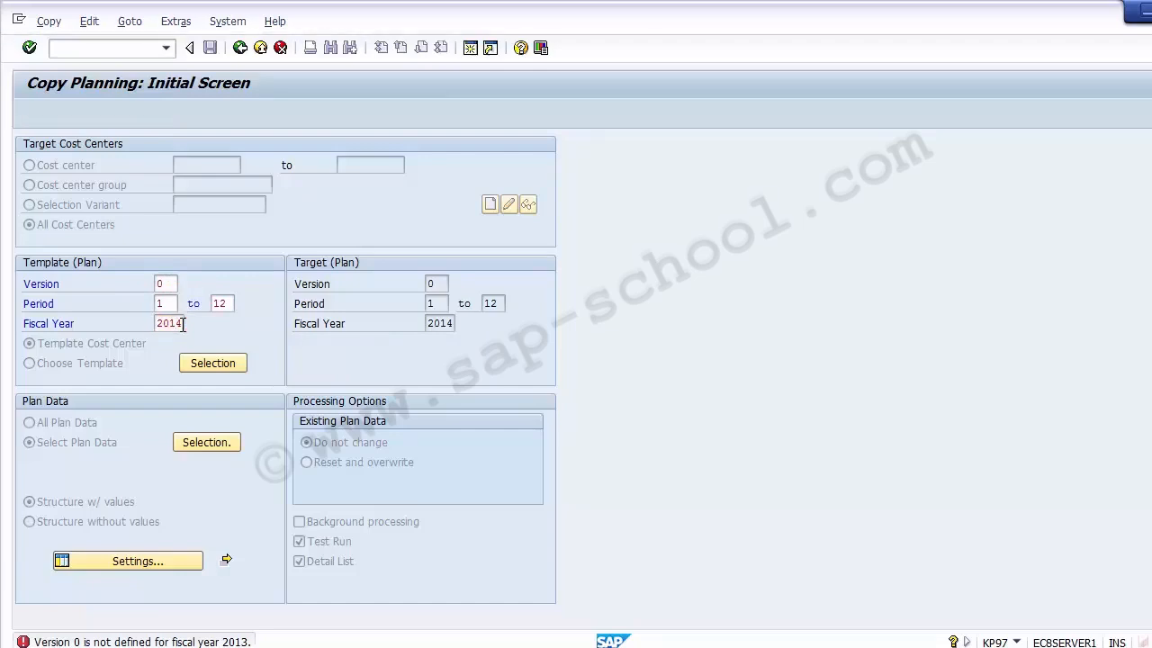
left_click(450, 323)
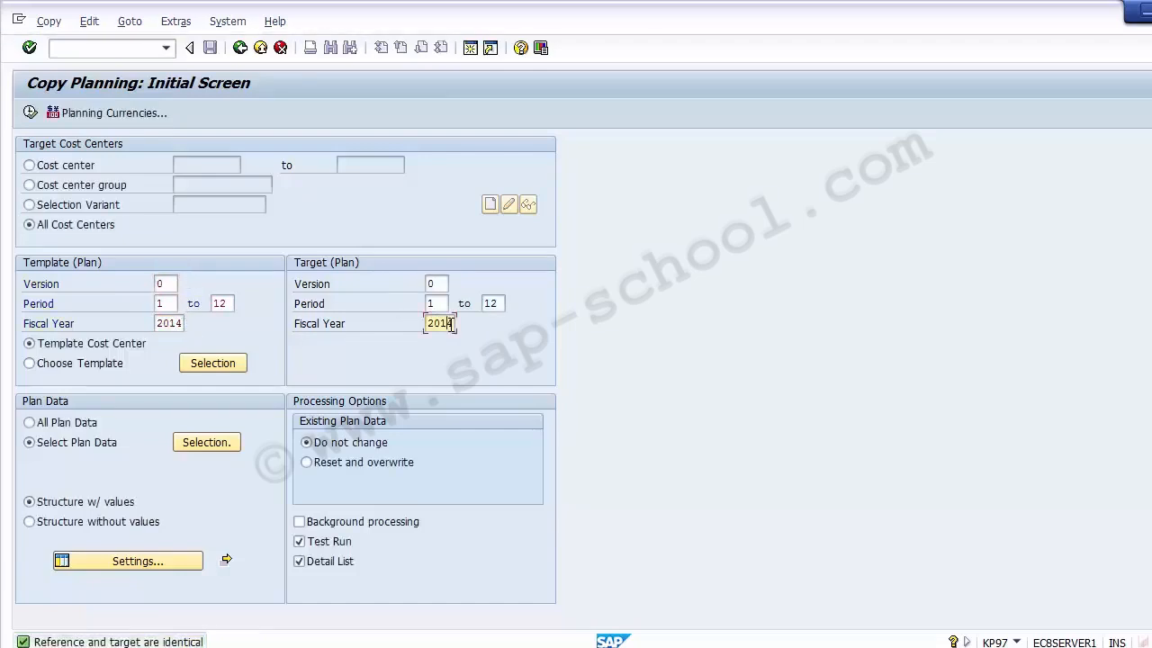
key("BackSpace")
type("5")
key("Return")
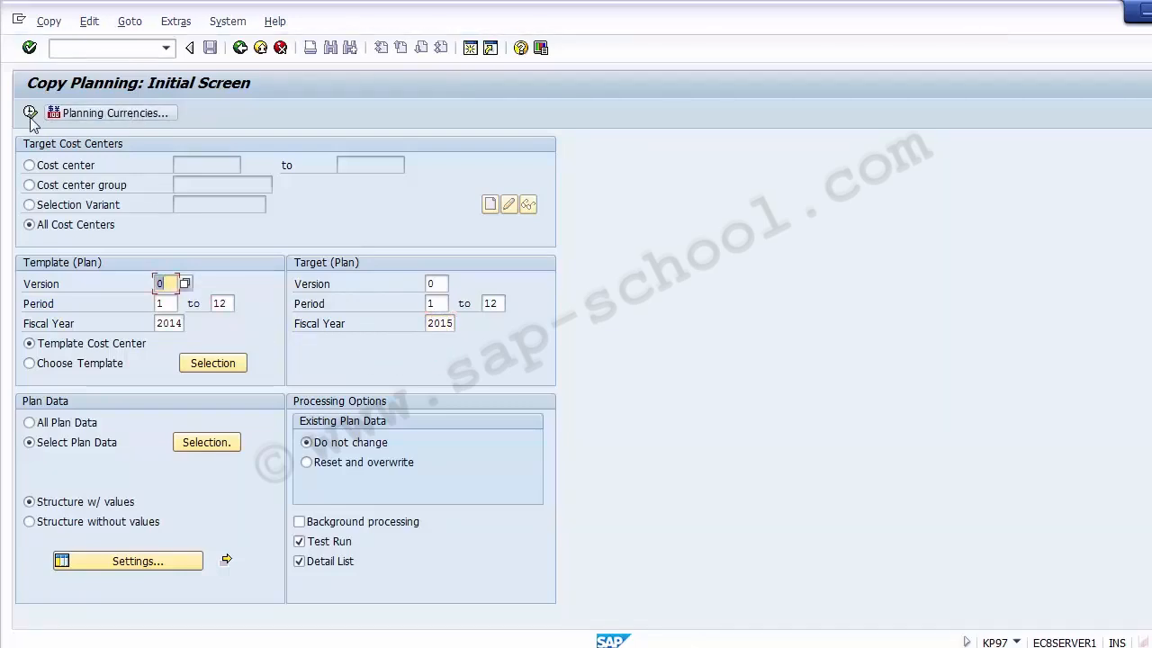
Execute the copy as a test run, check the copied records and processing status, and leave the detail list.
left_click(30, 114)
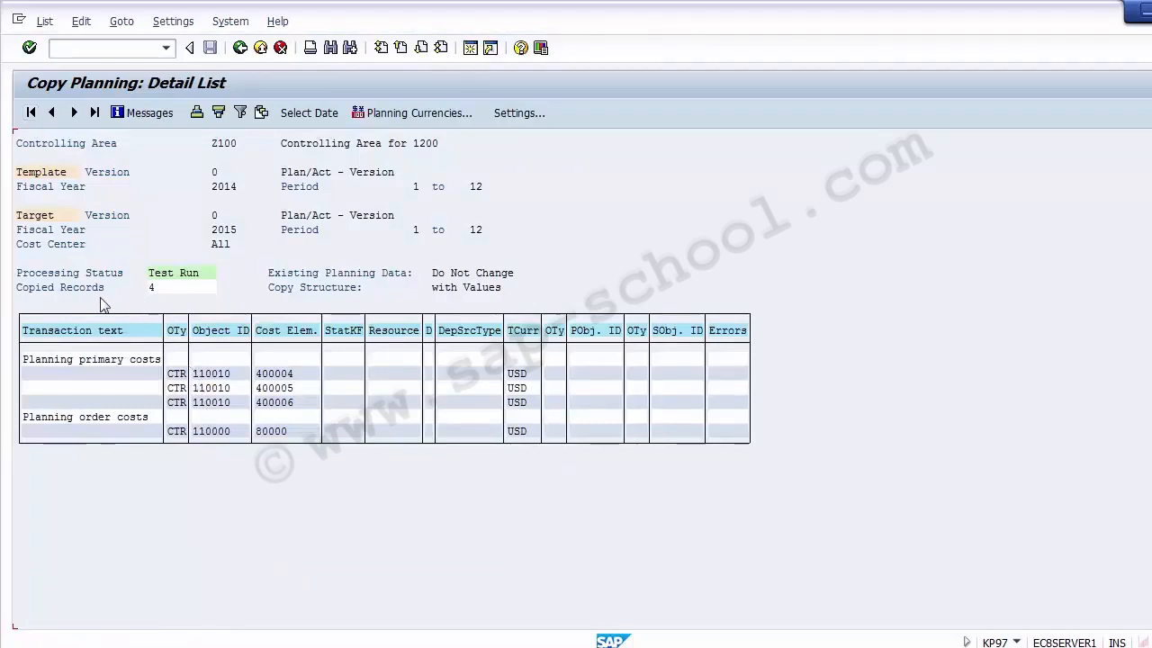
left_click(150, 289)
left_click(154, 290)
left_click(175, 285)
left_click(160, 273)
left_click(239, 48)
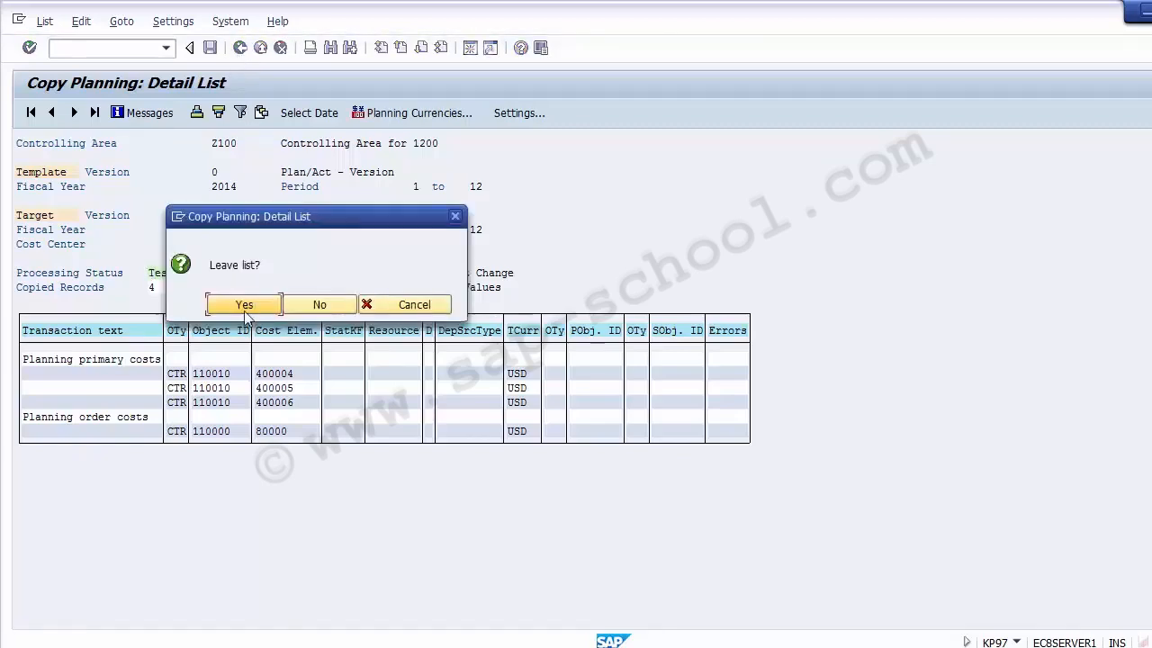
left_click(243, 306)
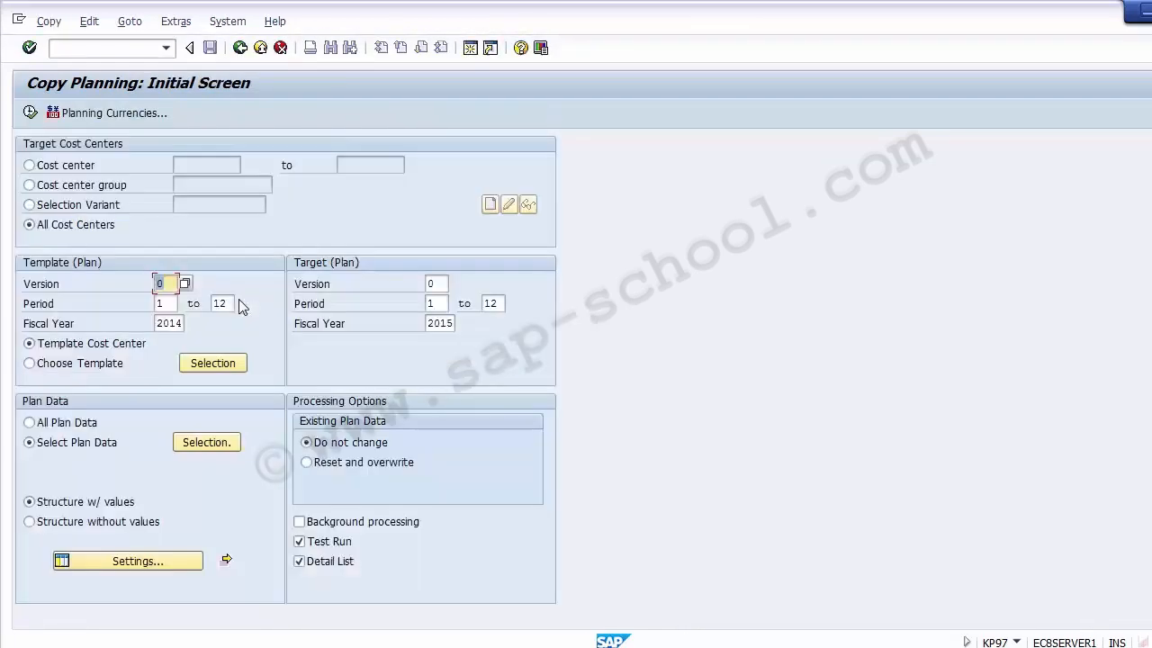
Turn off the test run option and execute the plan copy from 2014 to 2015 as an update run.
left_click(325, 546)
left_click(324, 546)
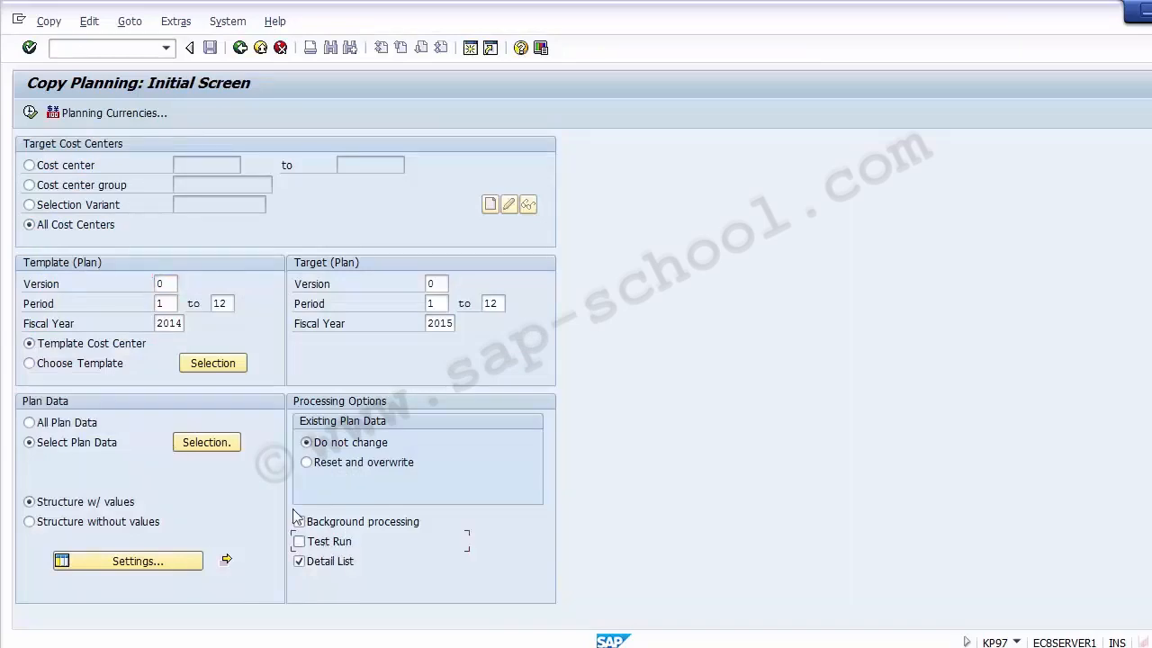
left_click(29, 113)
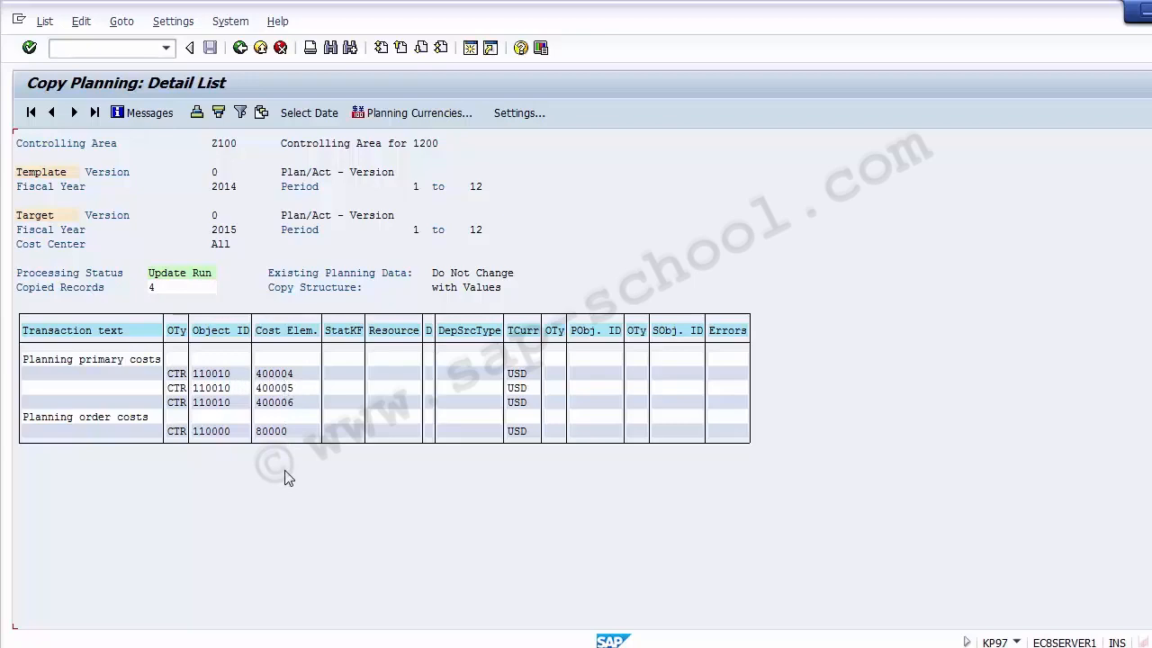
Check the copied records for cost centers 110010 and 110000 in the detail list, and leave the copy planning transaction.
left_click(198, 376)
left_click(209, 404)
left_click(212, 433)
left_click(260, 47)
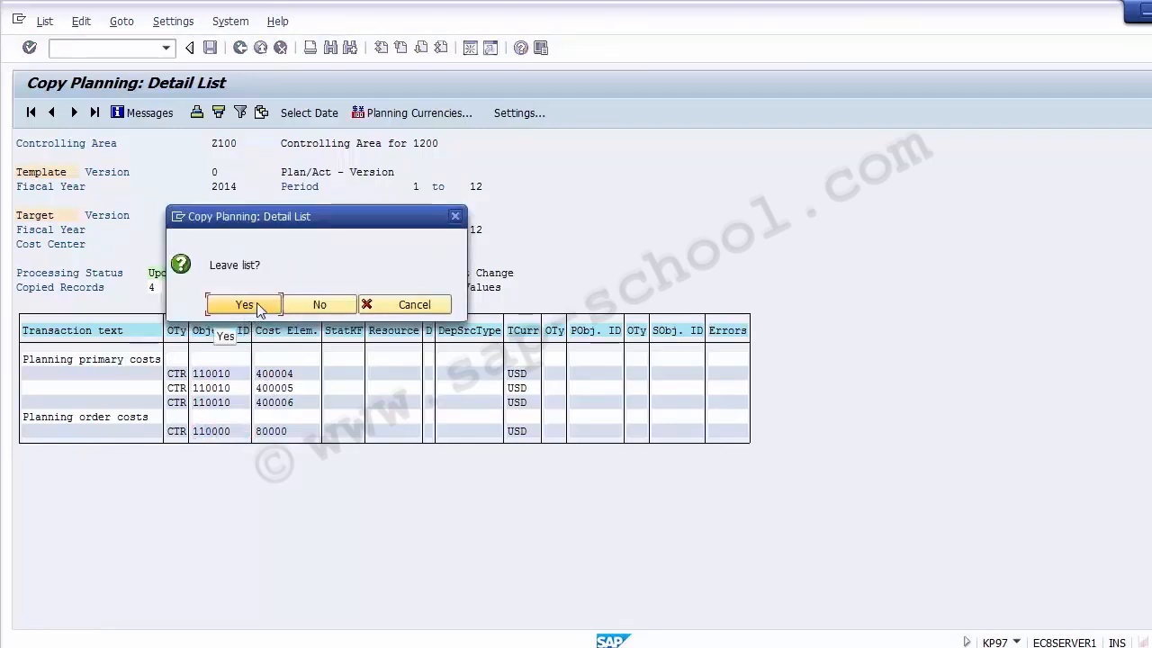
left_click(319, 306)
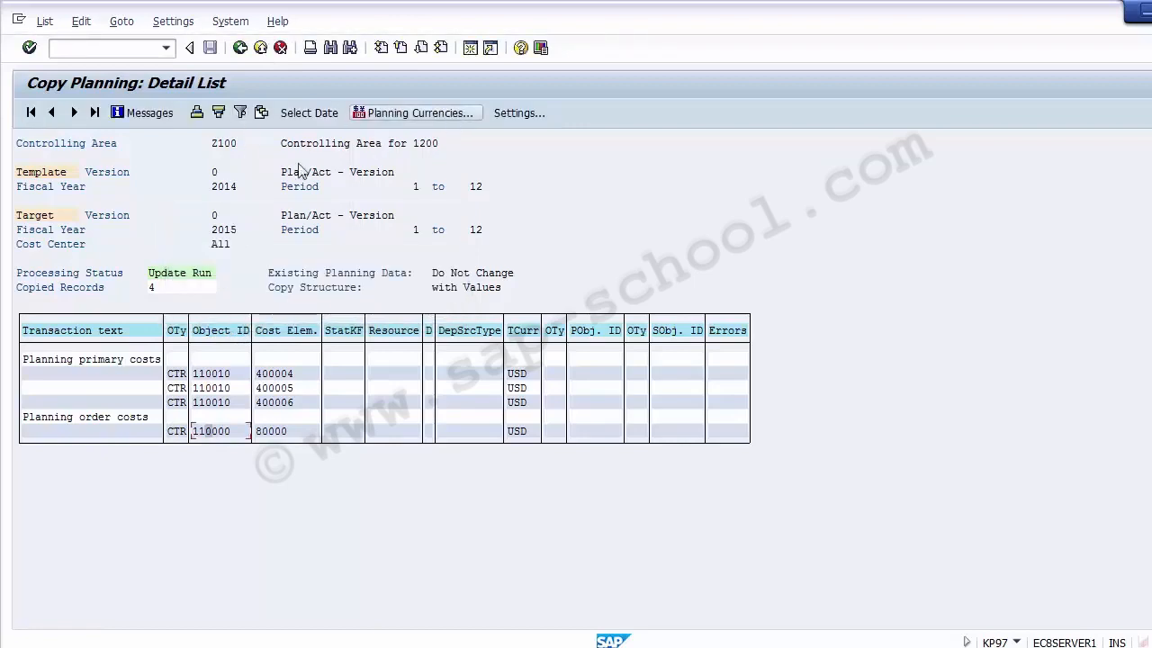
left_click(261, 49)
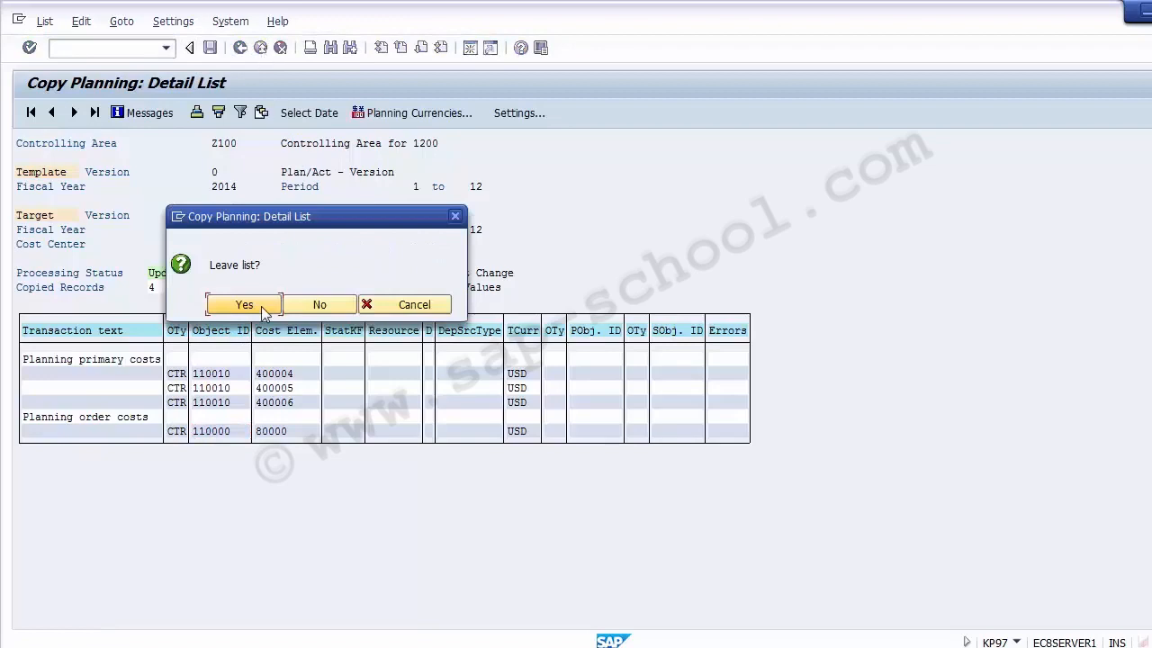
left_click(261, 306)
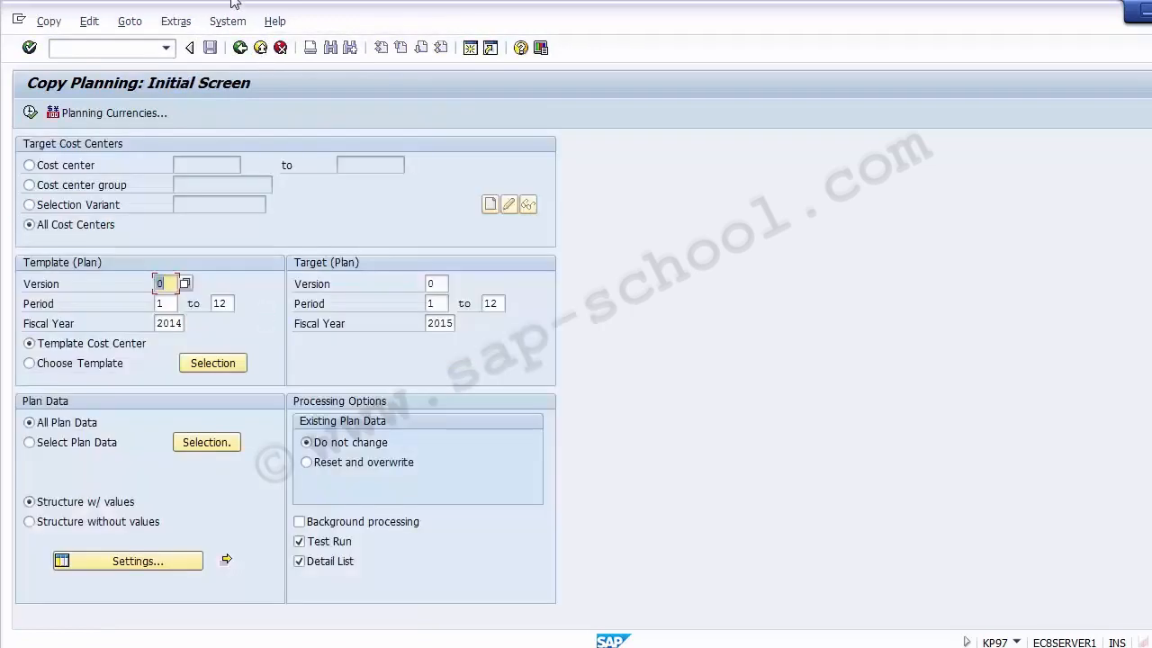
left_click(260, 48)
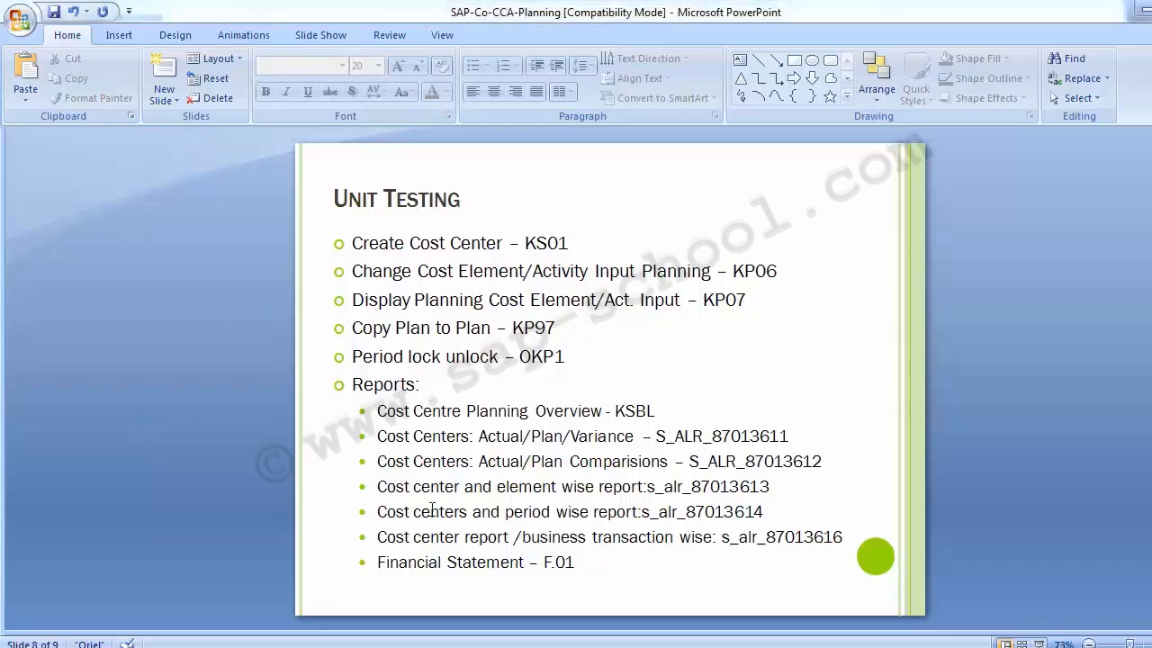
Switch back to SAP and start transaction OKP1 to edit the actual period locks of controlling area Z100 for 2014.
key("alt+Tab")
type("okkp")
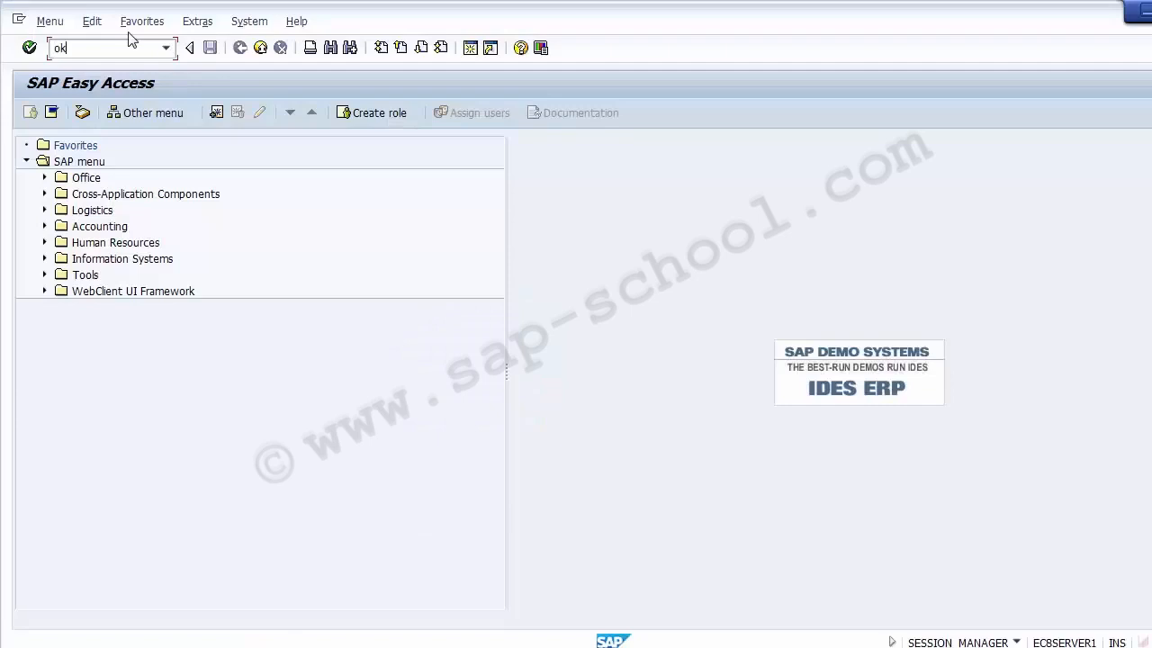
key("Return")
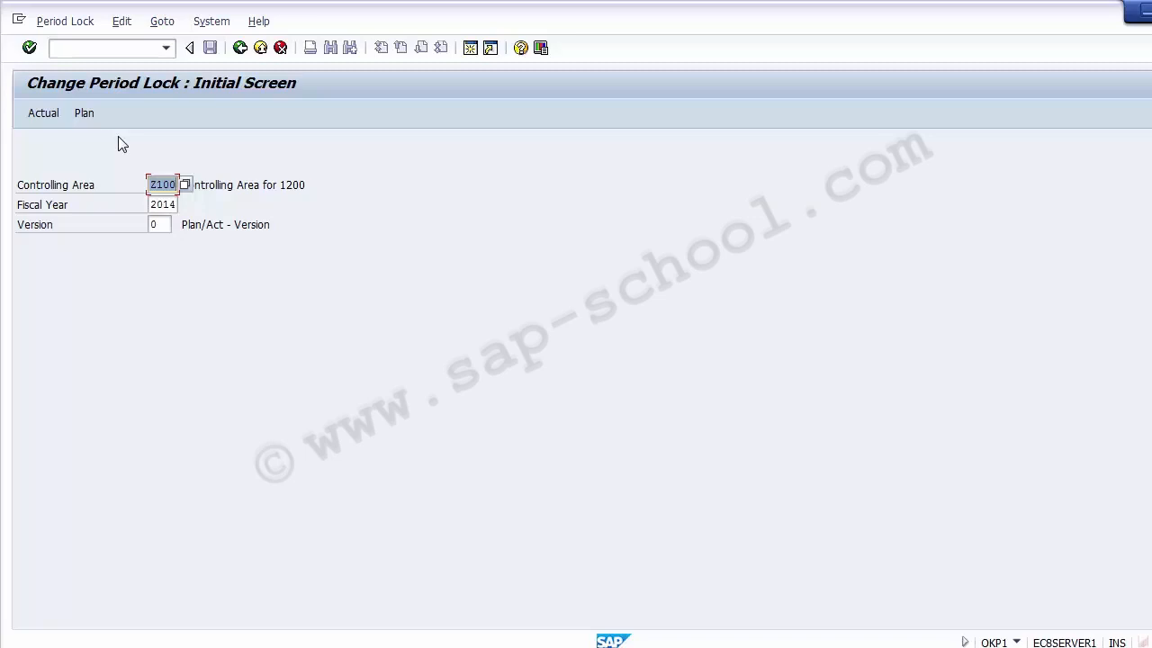
left_click(38, 115)
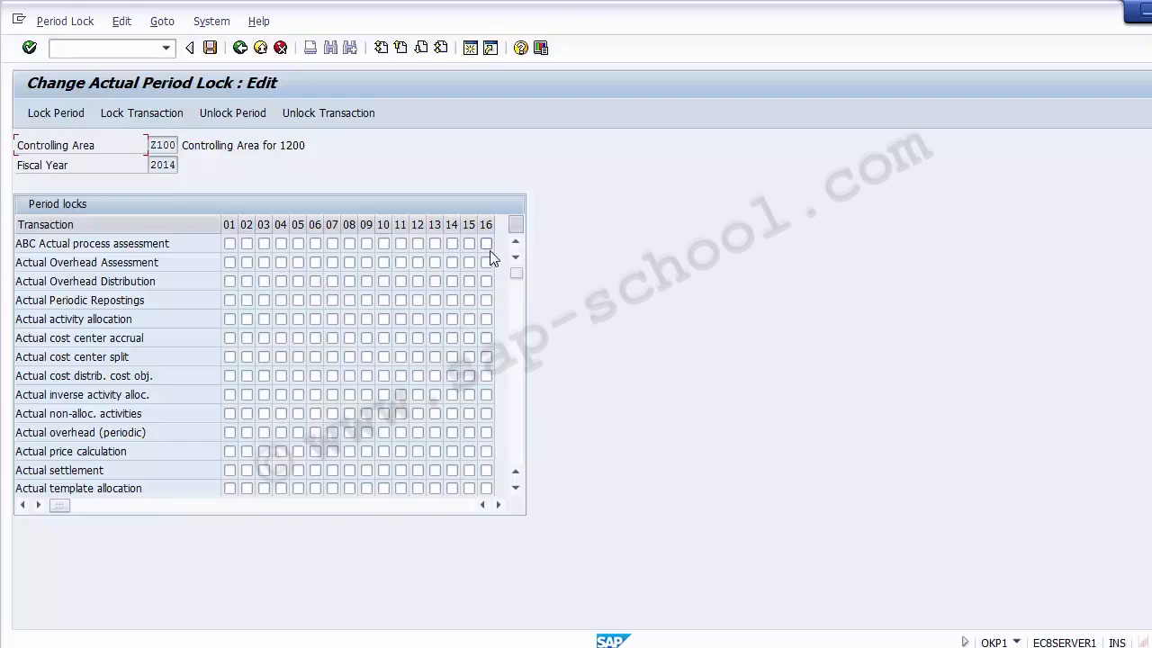
Lock period 09 for the actual transactions from ABC Actual process assessment through Actual template allocation.
left_click(348, 242)
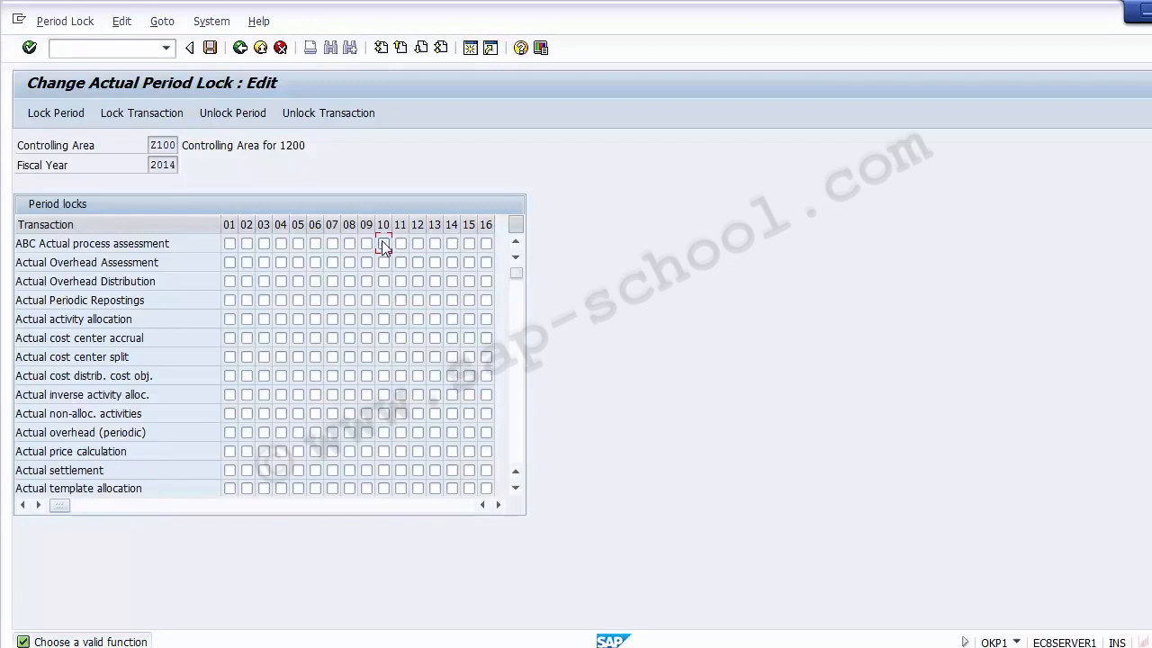
left_click(383, 243)
left_click(366, 337)
left_click(366, 394)
left_click(366, 413)
left_click(366, 432)
left_click(366, 469)
left_click(367, 487)
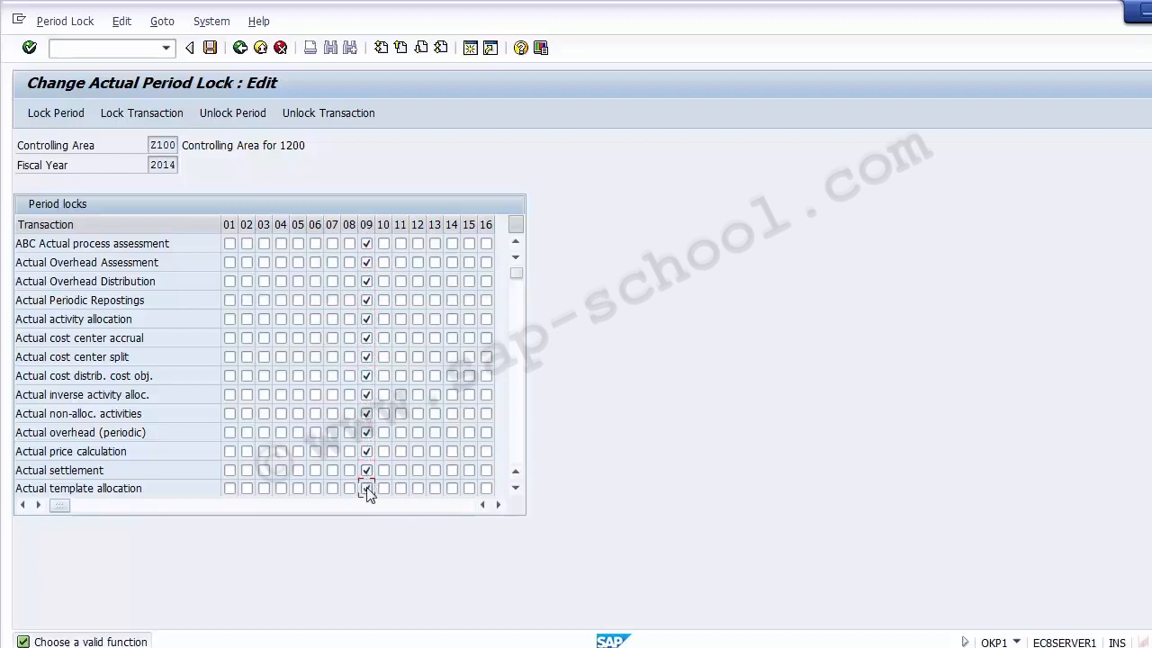
Lock period 09 for the transactions from Assessment to CO-PA through PS Incoming Ord: Auto Determ.
left_click(517, 459)
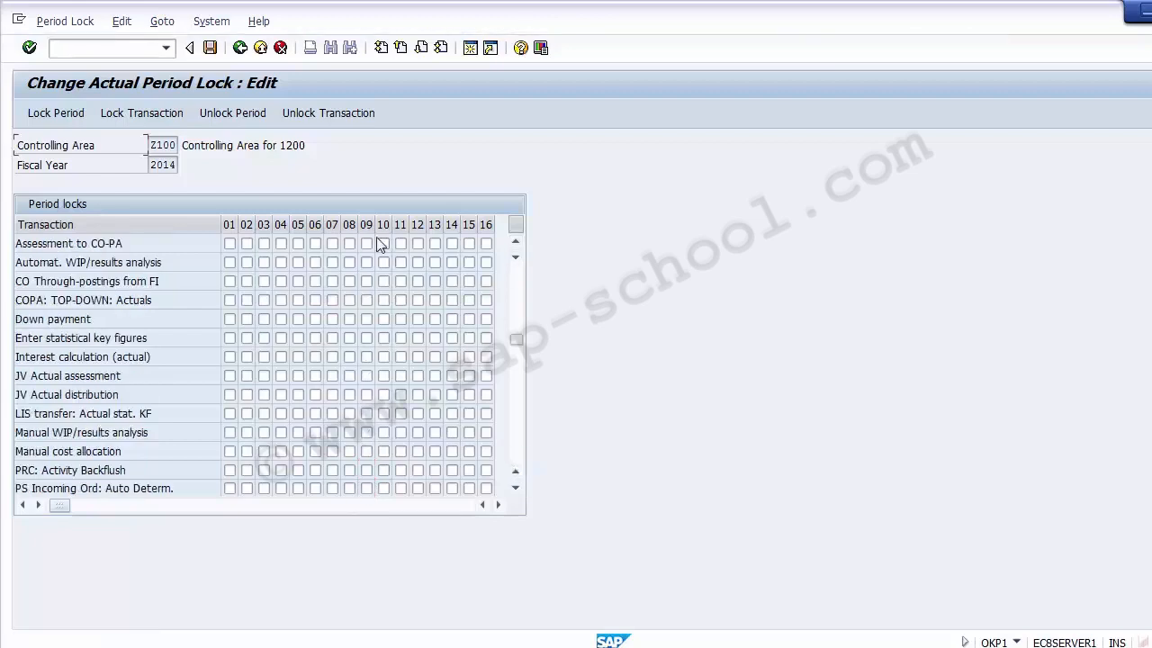
left_click(366, 281)
left_click(366, 413)
left_click(366, 432)
left_click(366, 450)
left_click(366, 469)
left_click(366, 488)
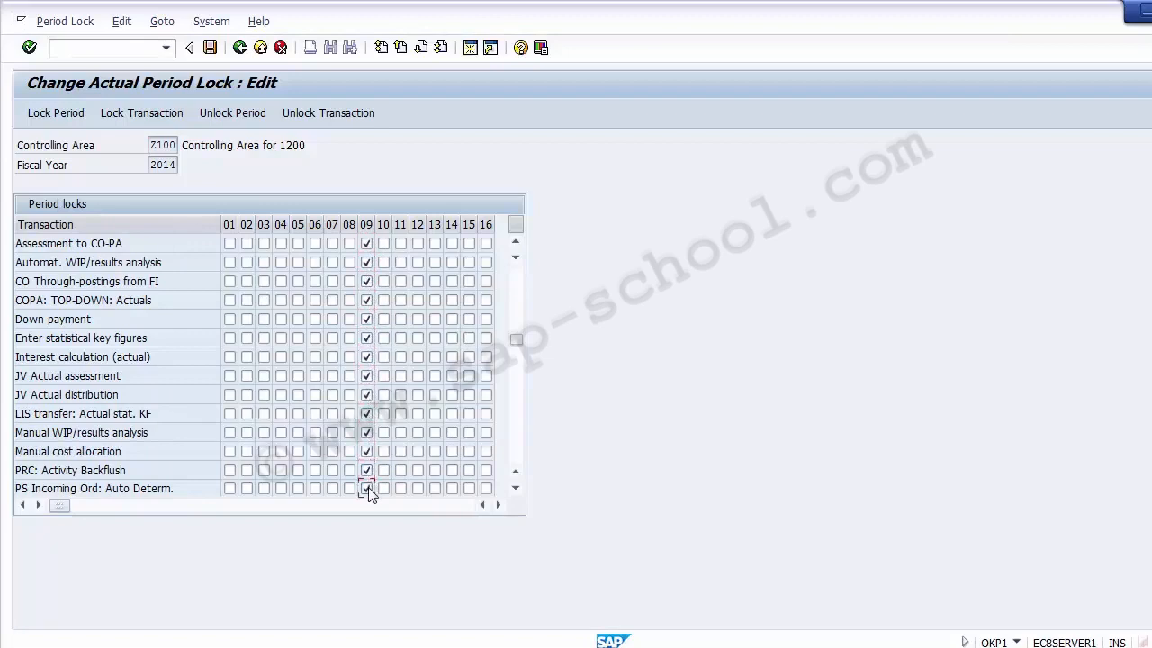
Lock period 09 for the transactions from Predistribution of fixed costs through Variance calculation, and save the actual period locks.
left_click(519, 457)
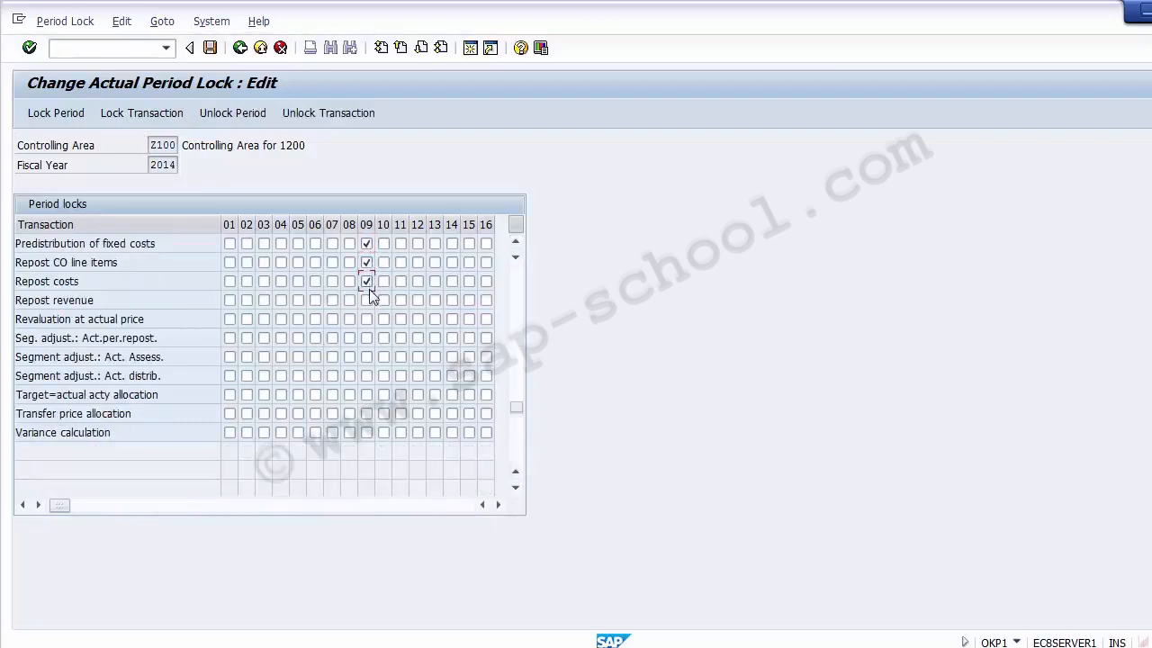
left_click(367, 376)
left_click(366, 394)
left_click(366, 413)
left_click(367, 433)
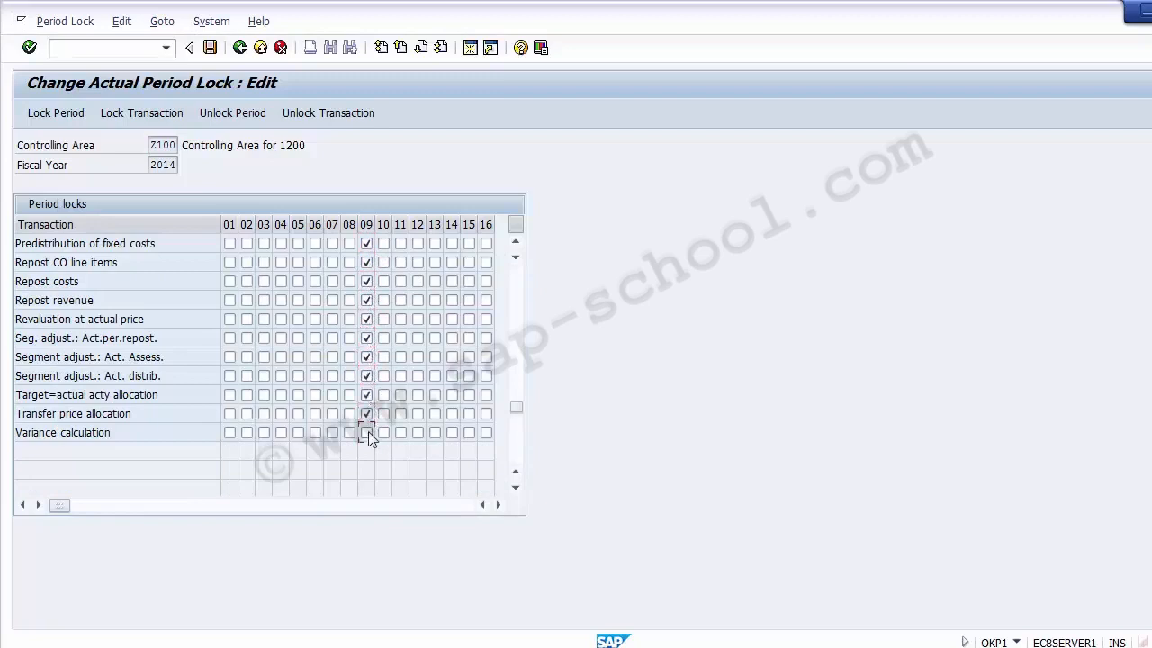
left_click(515, 242)
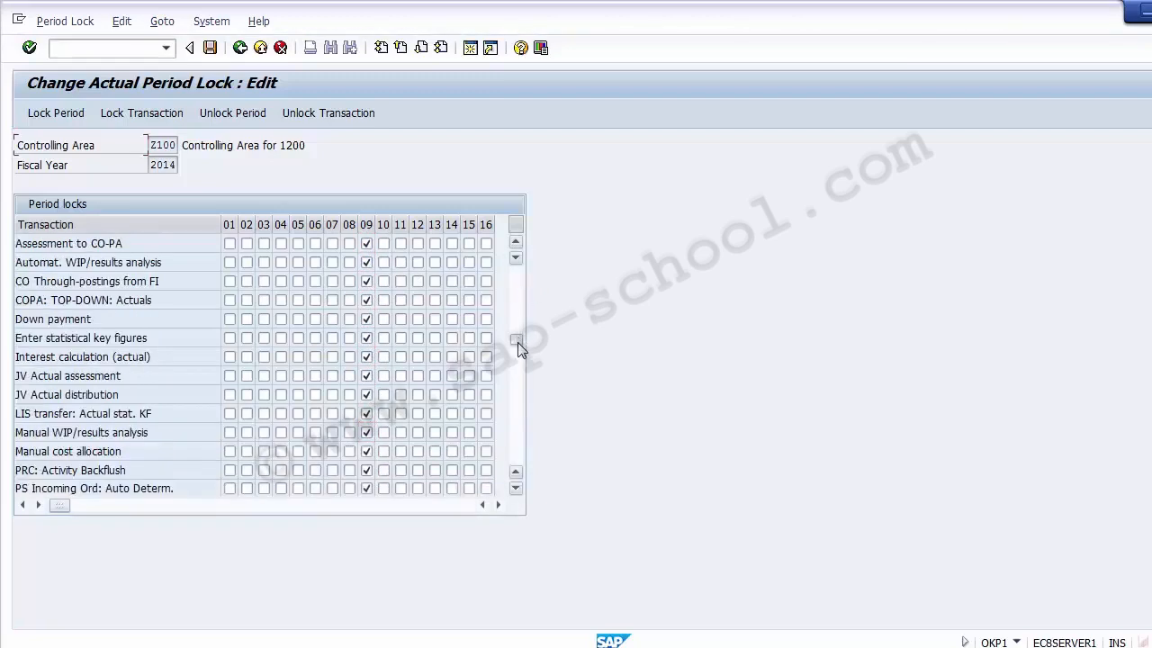
left_click_drag(520, 333, 520, 245)
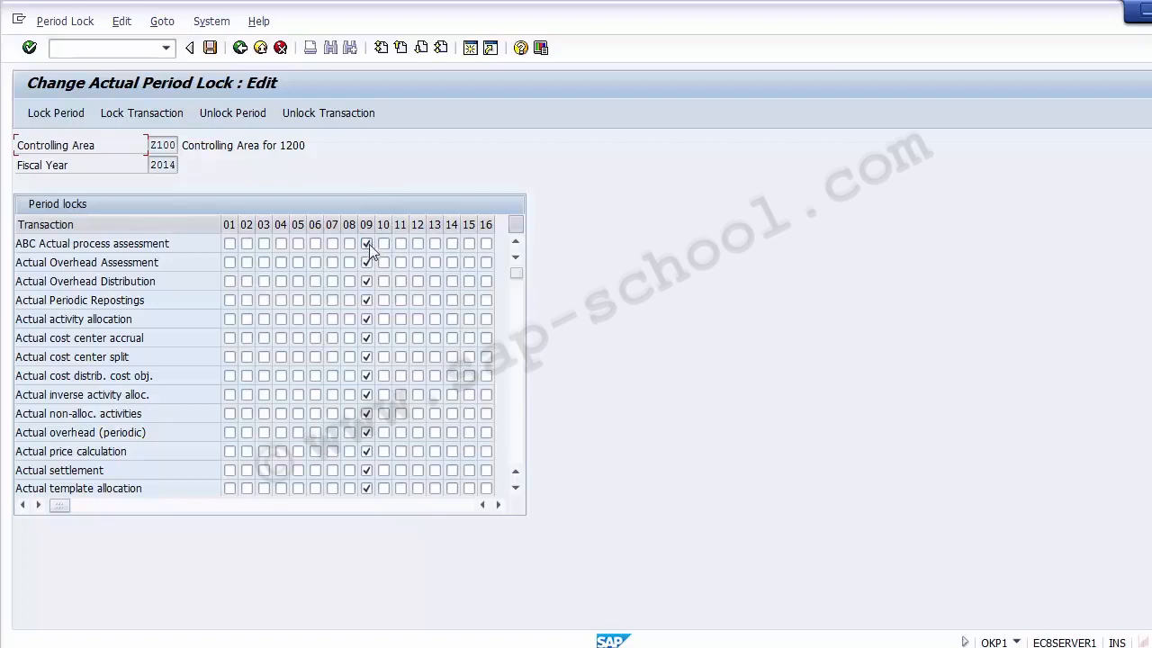
left_click(211, 48)
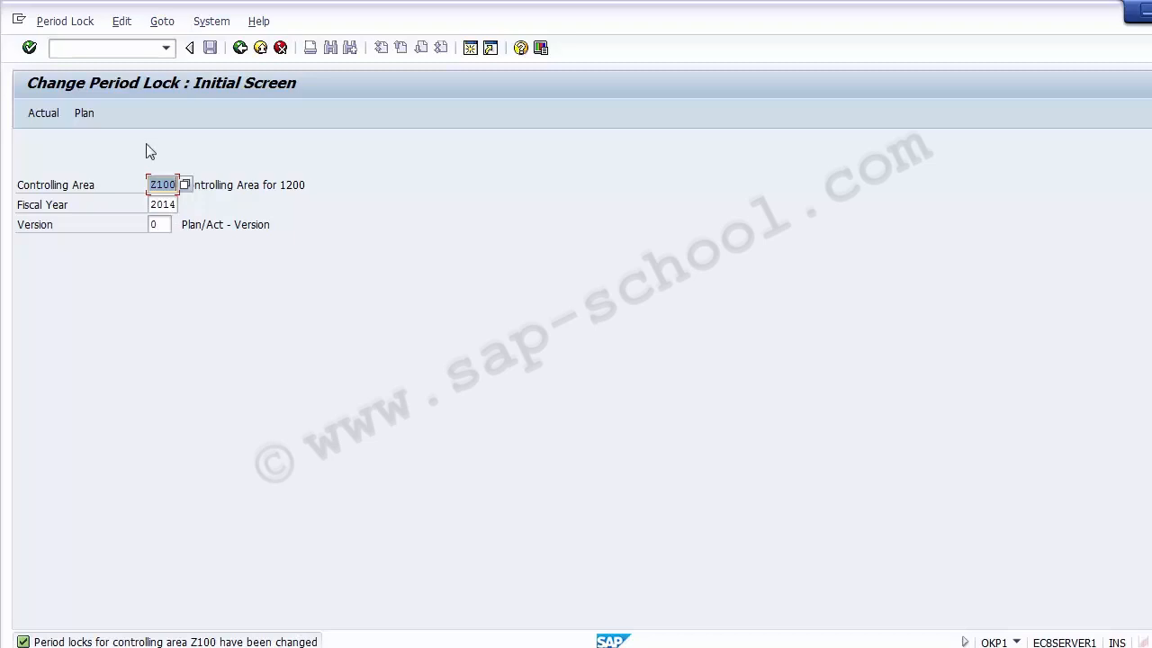
Reopen the actual period locks, unlock the whole of period 09 for all transactions, and save.
left_click(36, 118)
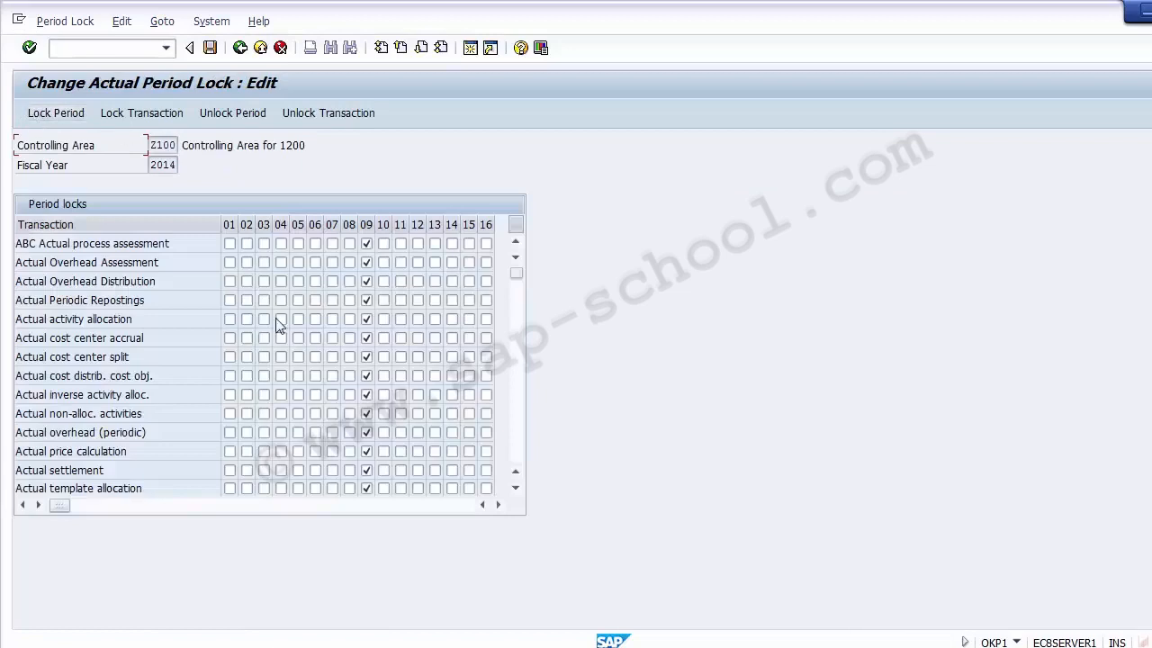
left_click(364, 224)
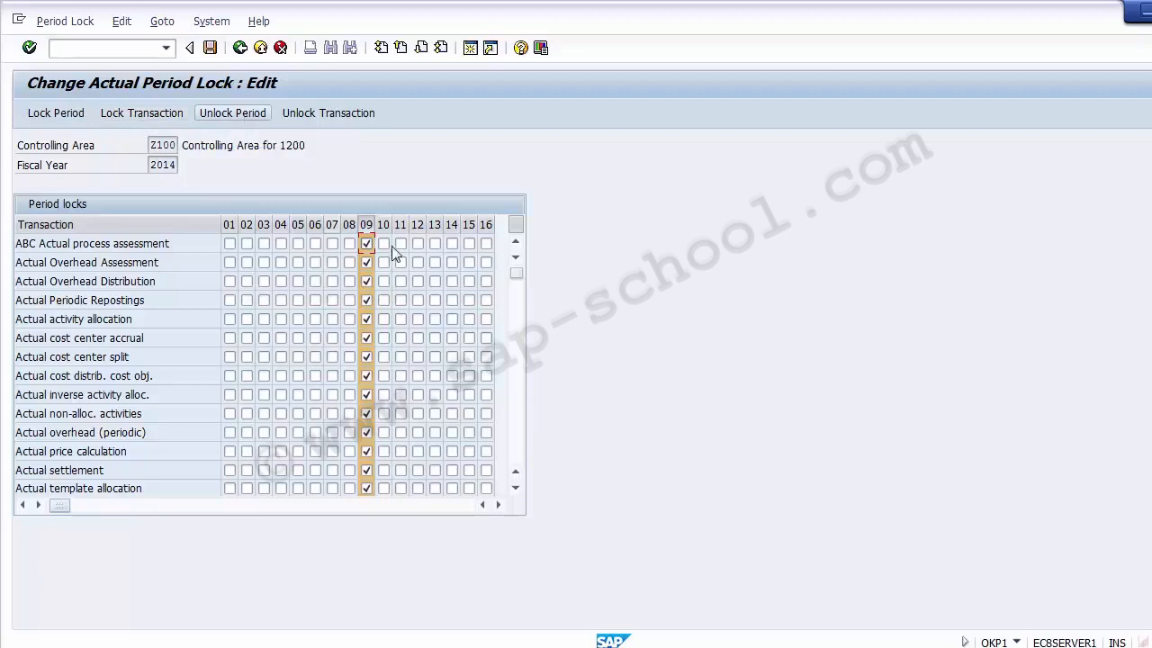
left_click(366, 224)
left_click(366, 224)
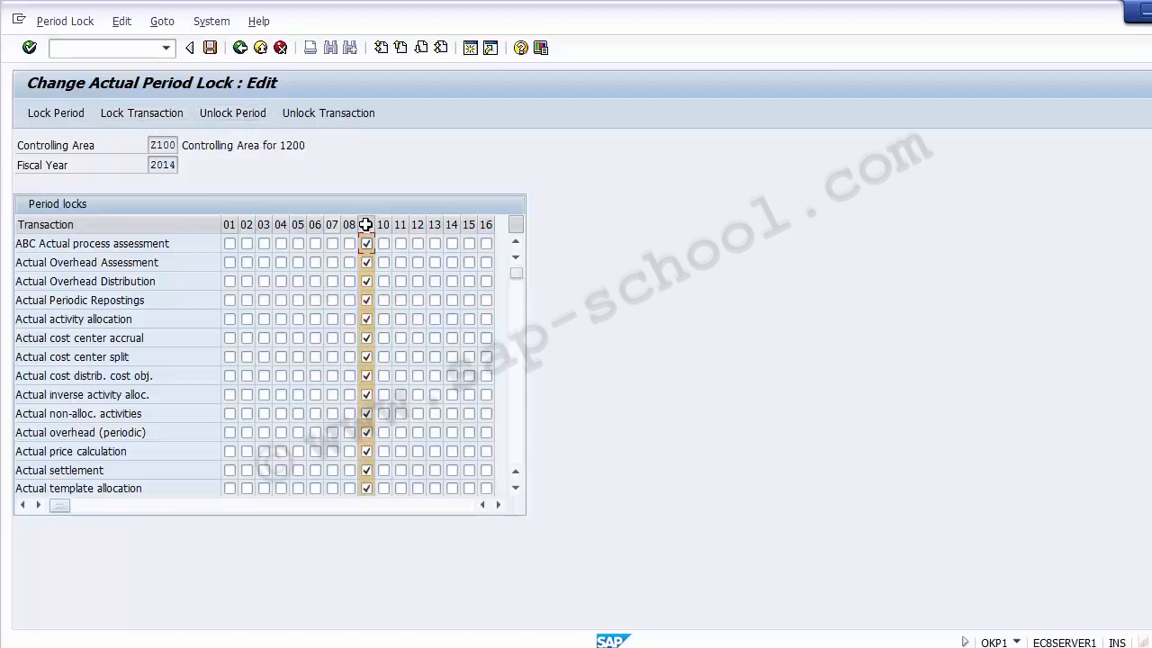
left_click(223, 112)
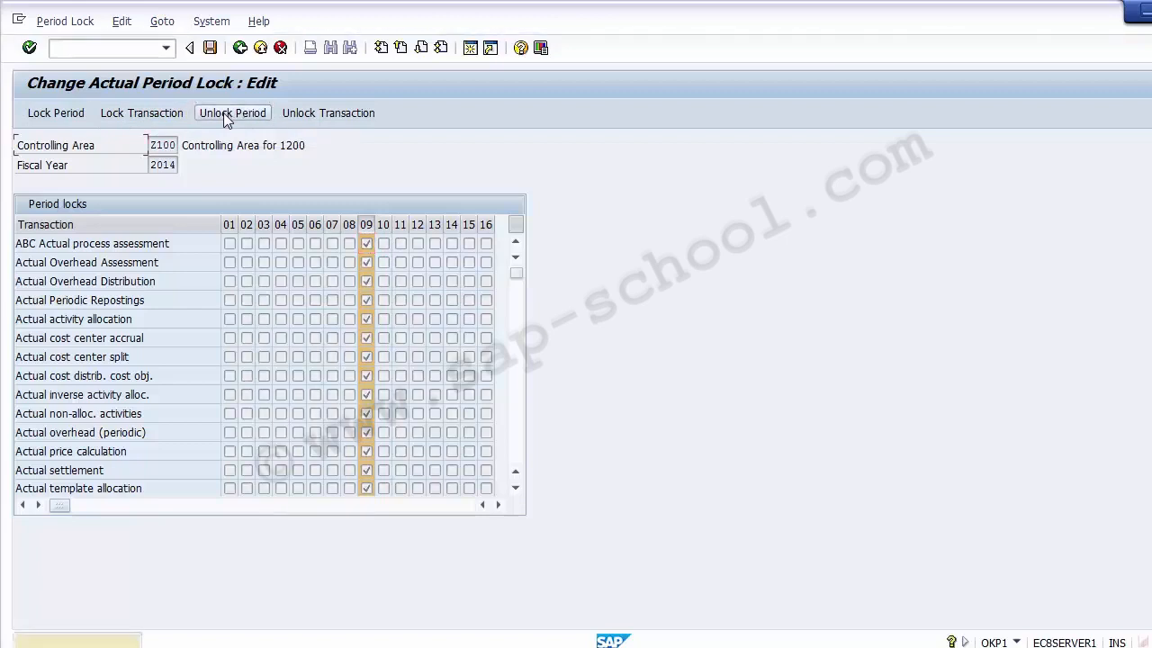
left_click(223, 112)
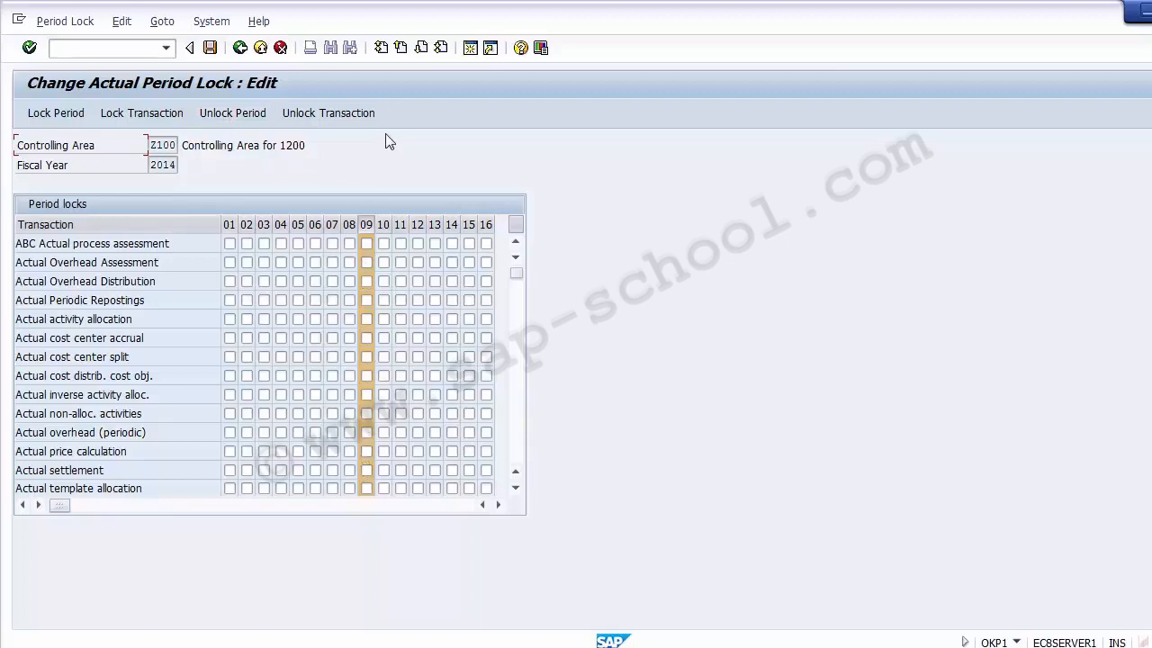
left_click(213, 53)
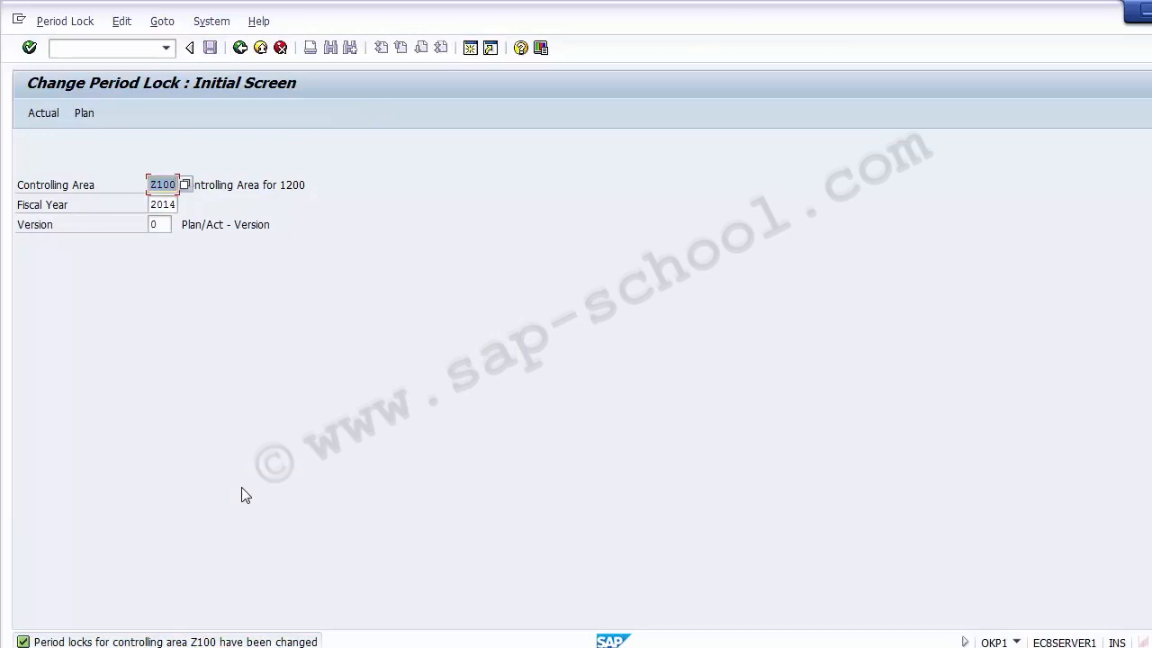
View the plan period locks for fiscal year 2014, version 0, and leave the period lock transaction.
left_click(88, 115)
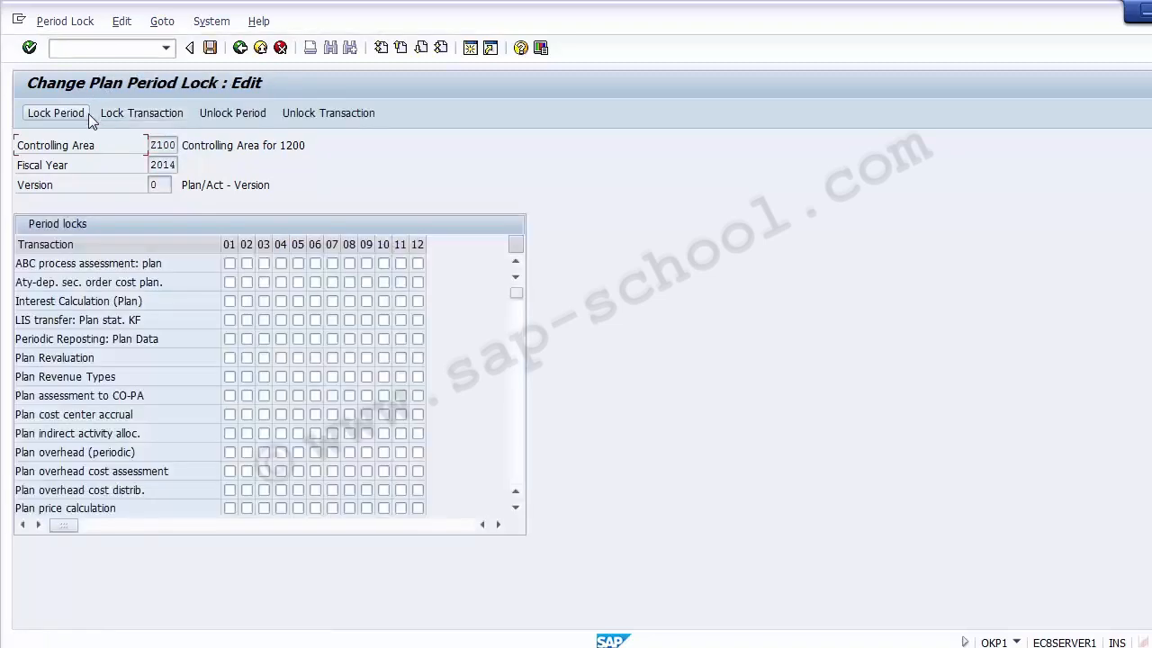
left_click(256, 50)
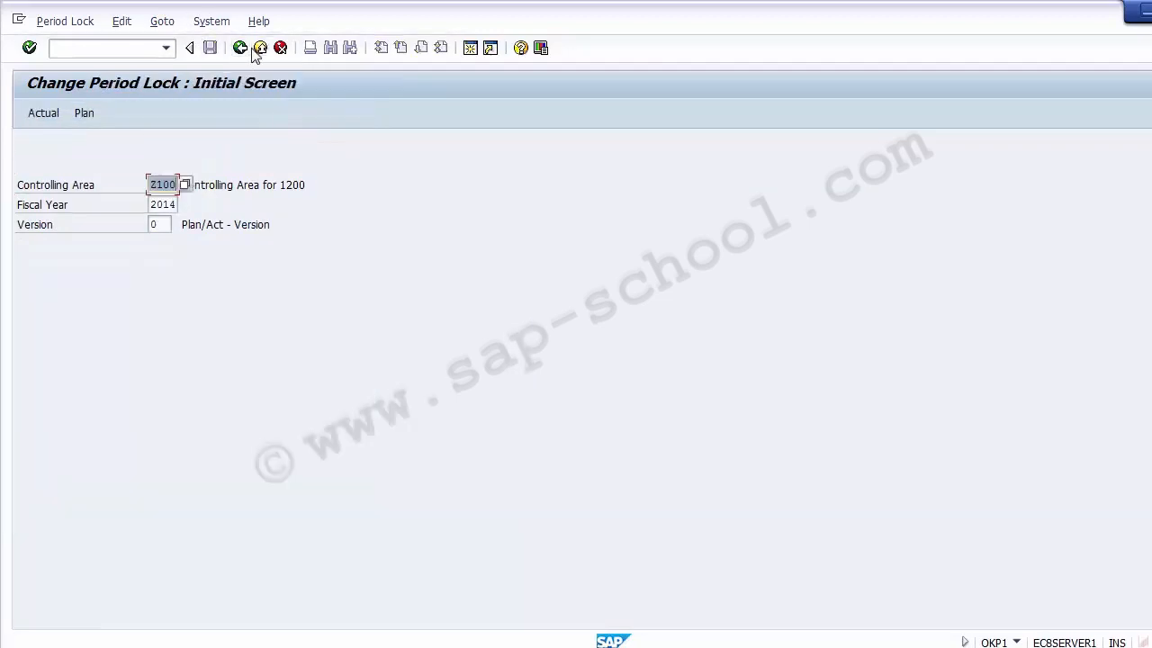
left_click(259, 49)
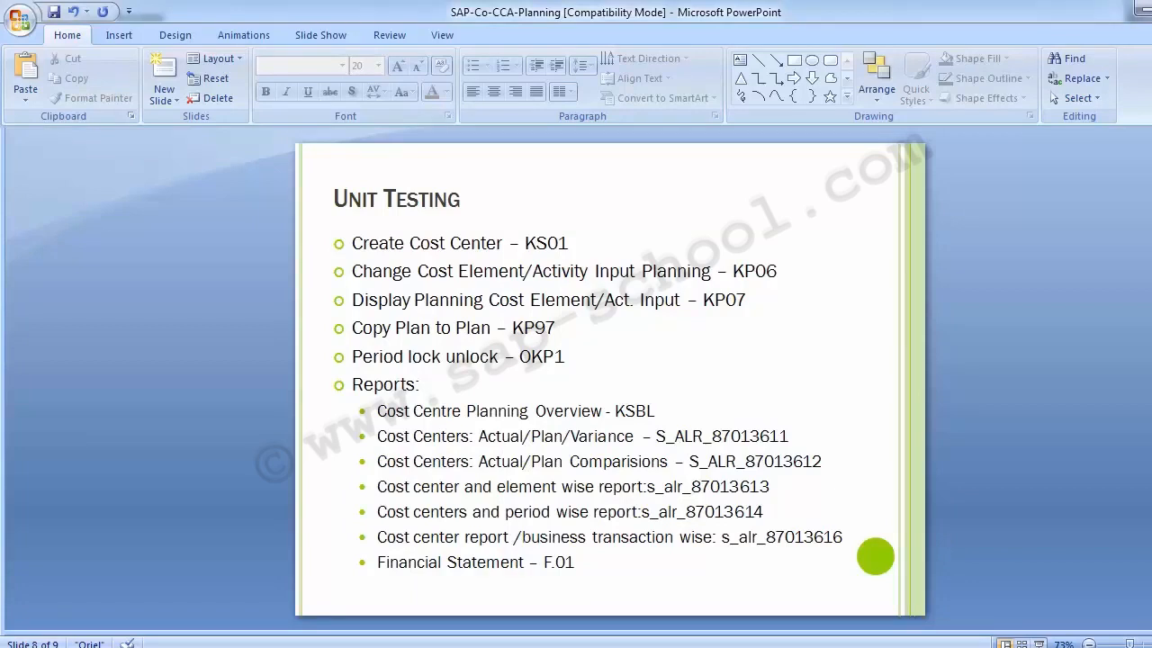
Open the cost center planning overview report with transaction KSBL and set its starting period to 1.
mouse_move(358, 645)
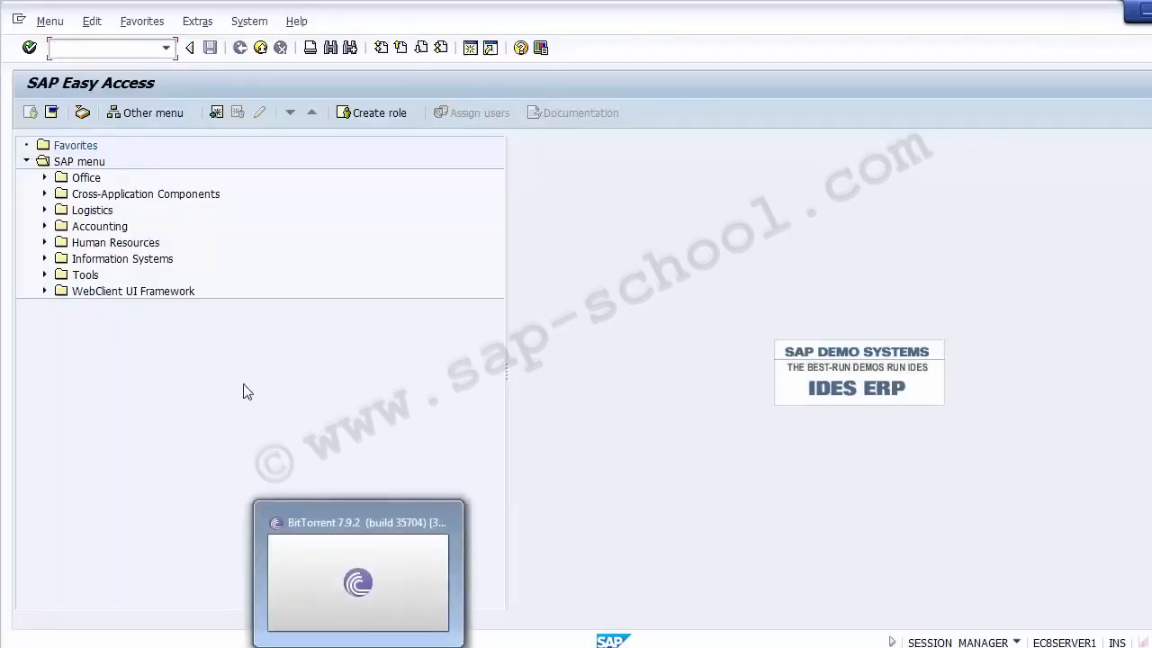
type("KSBL")
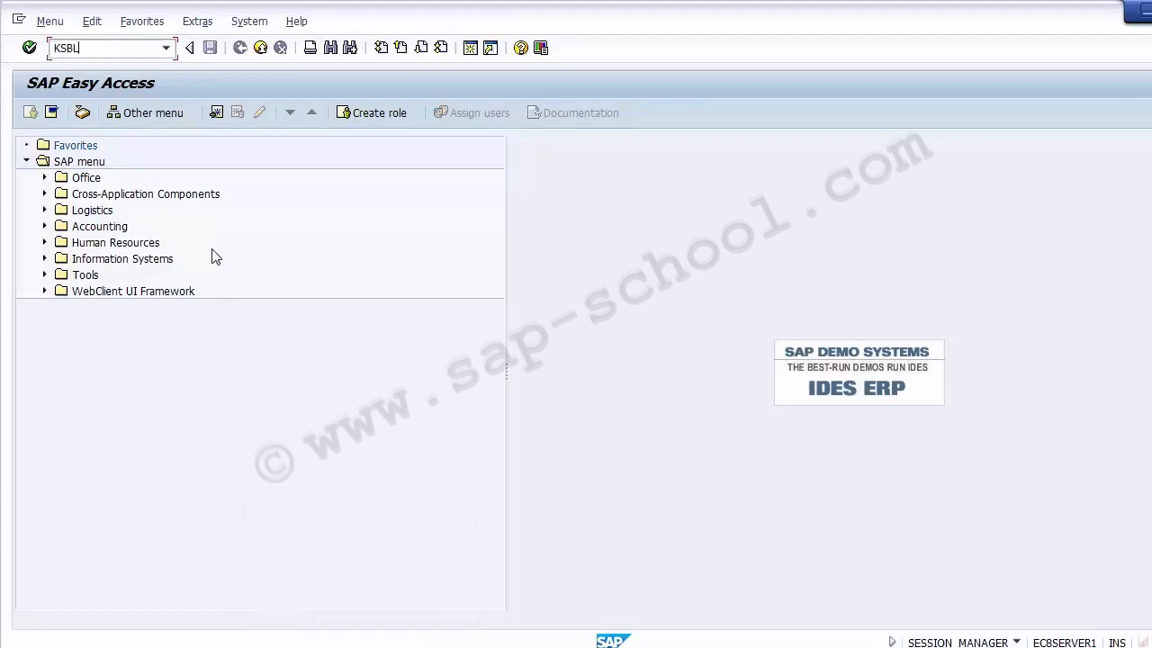
key("Return")
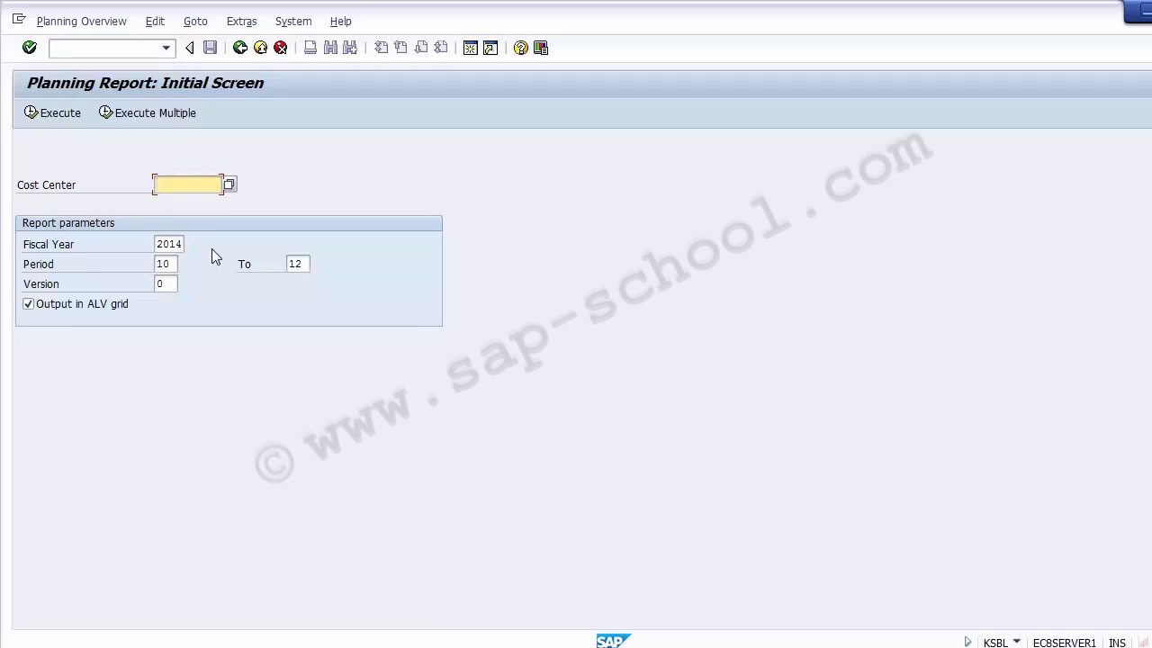
left_click(175, 264)
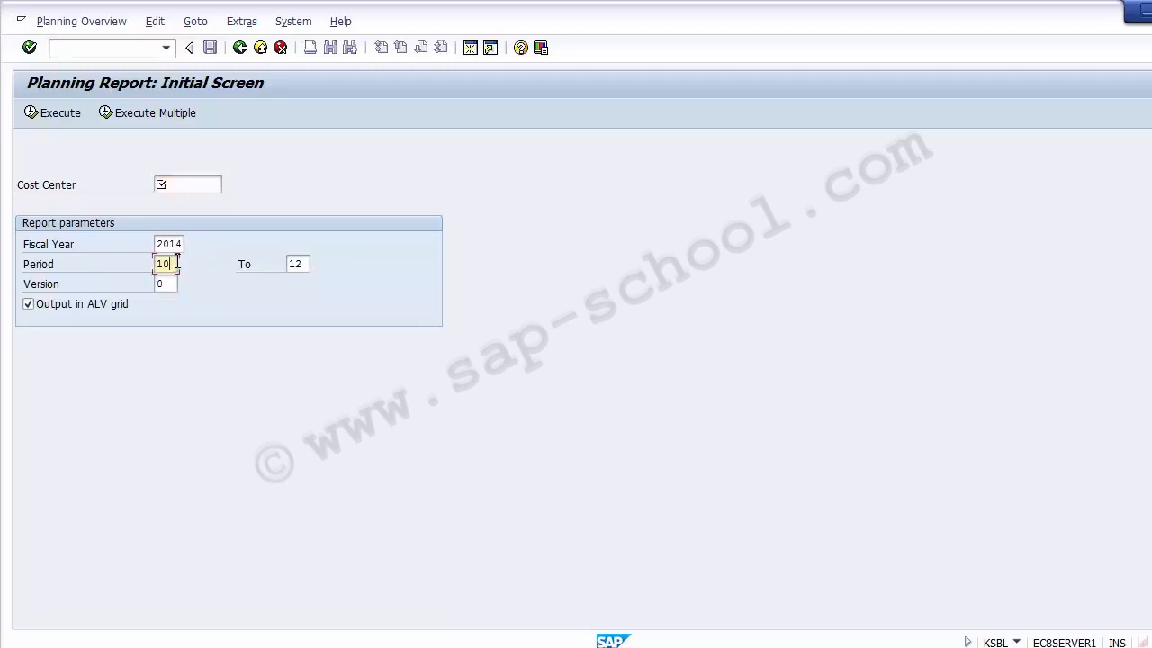
key("BackSpace")
Select cost center 110010 and run the planning report for fiscal year 2014, periods 1 to 12, version 0, in the ALV grid.
left_click(188, 184)
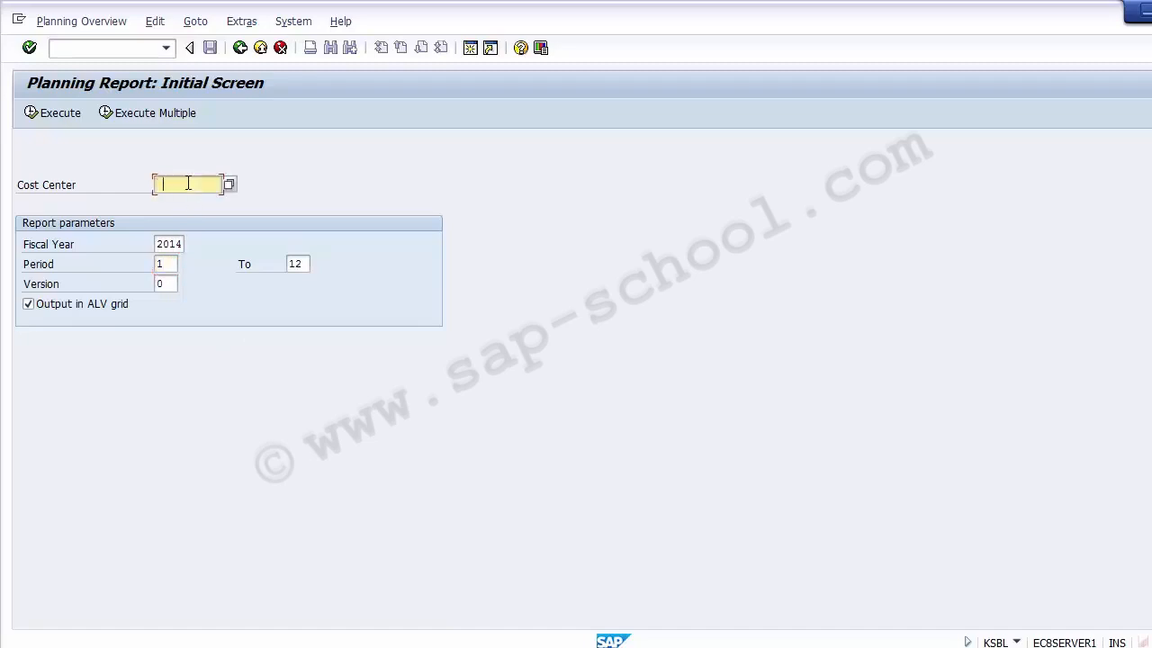
key("F4")
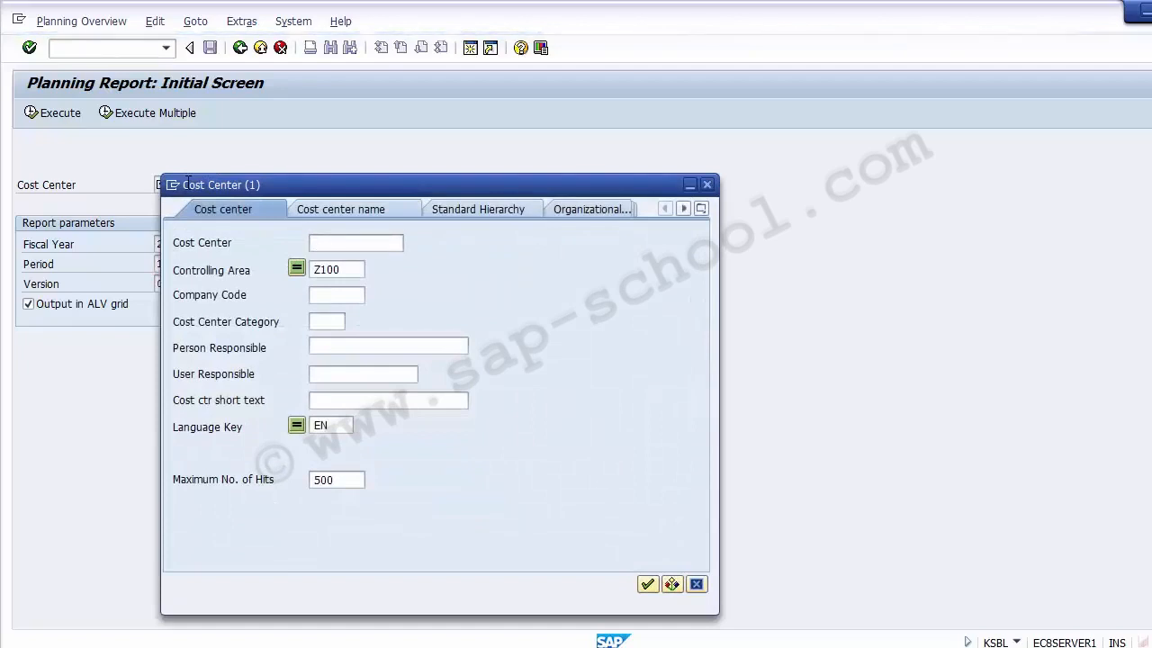
key("Return")
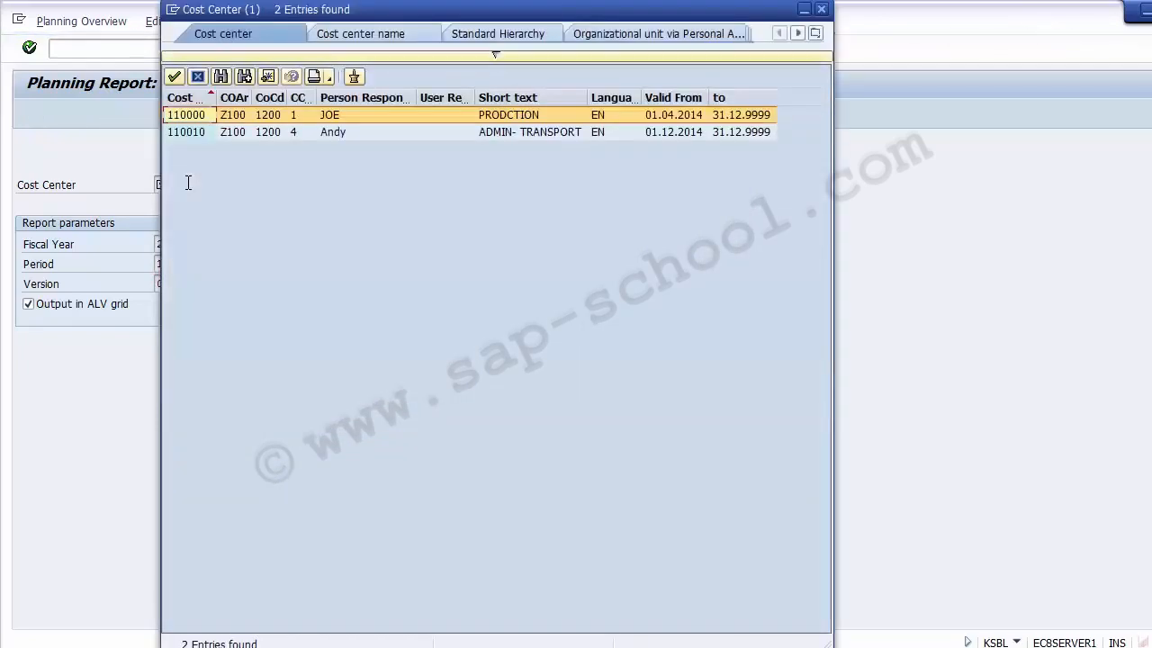
key("Down")
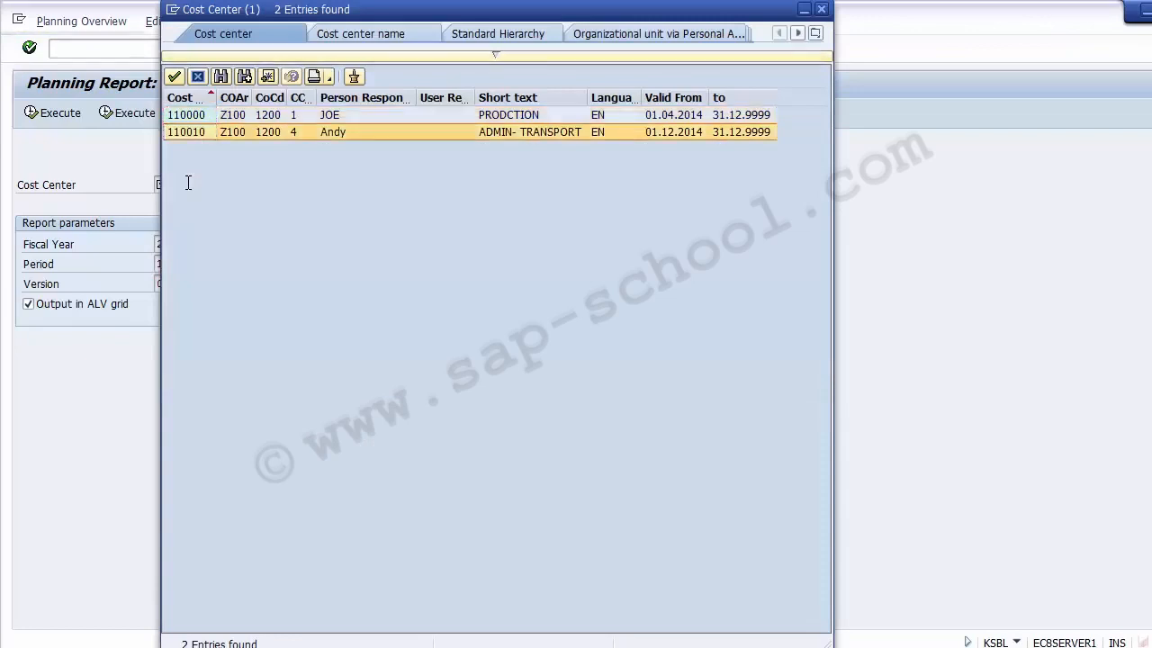
key("Return")
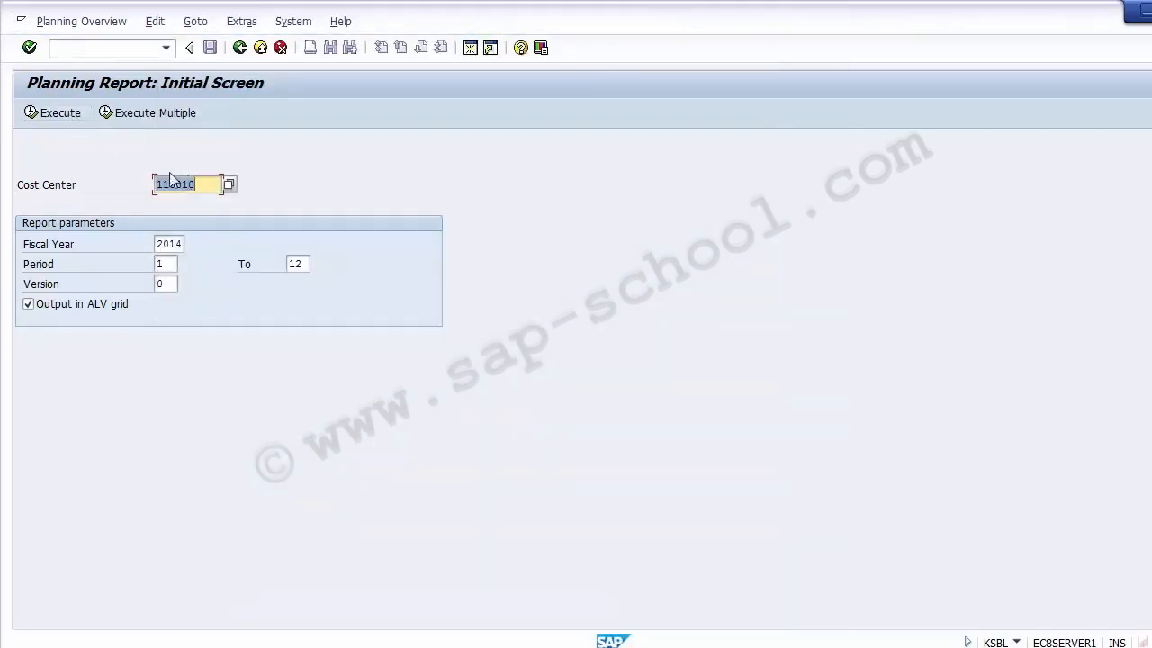
left_click(209, 187)
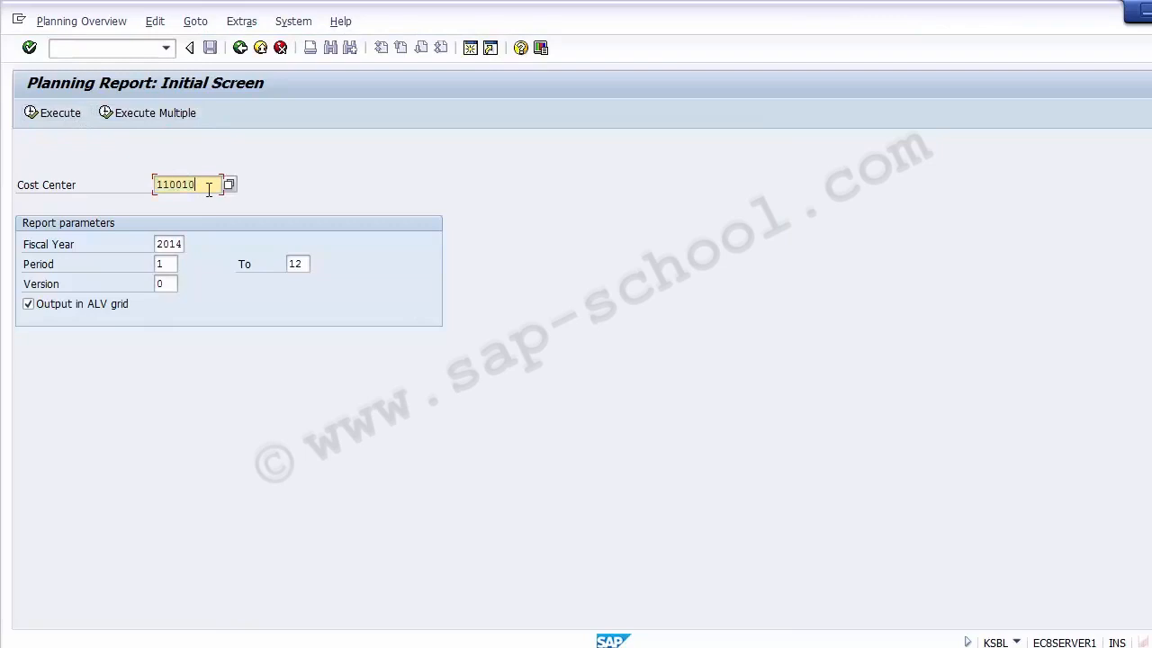
left_click(177, 243)
left_click(168, 265)
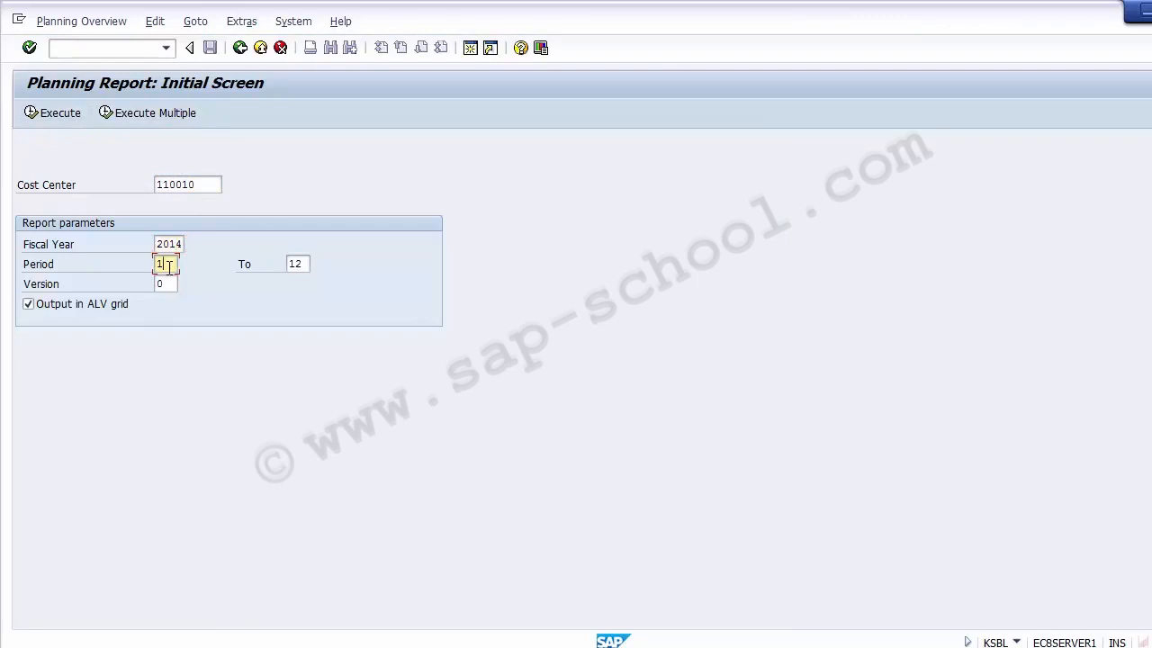
left_click(170, 284)
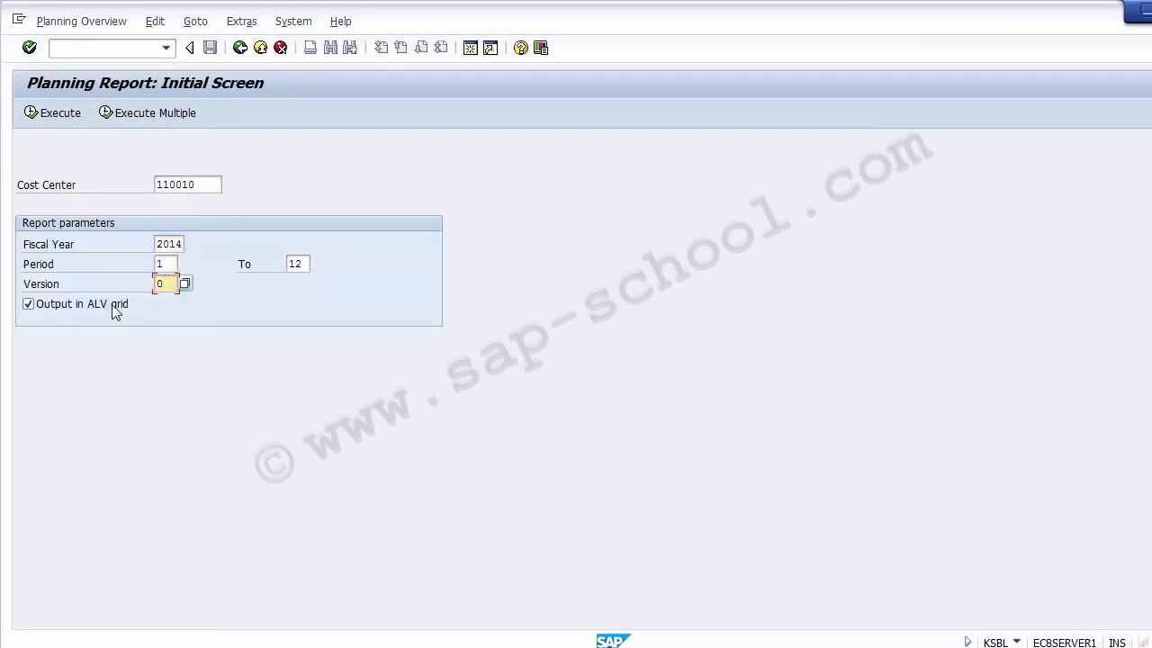
left_click(43, 111)
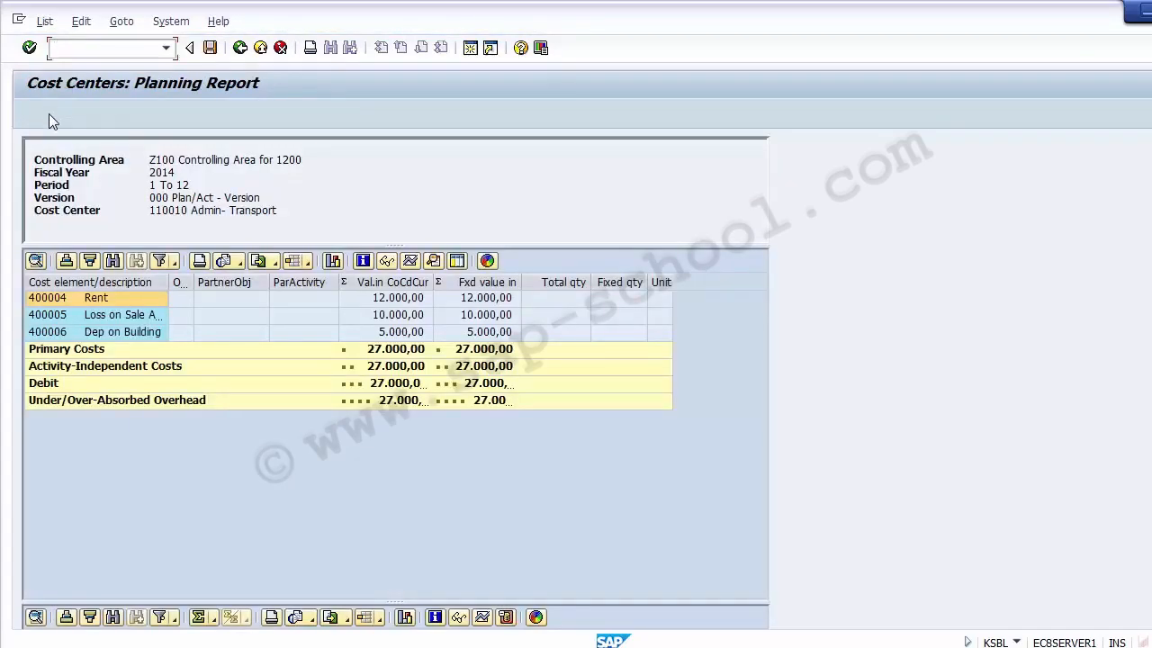
Review the planned values per cost element, widening the cost element/description column to read the full names, and leave the planning report.
left_click(52, 317)
left_click(54, 339)
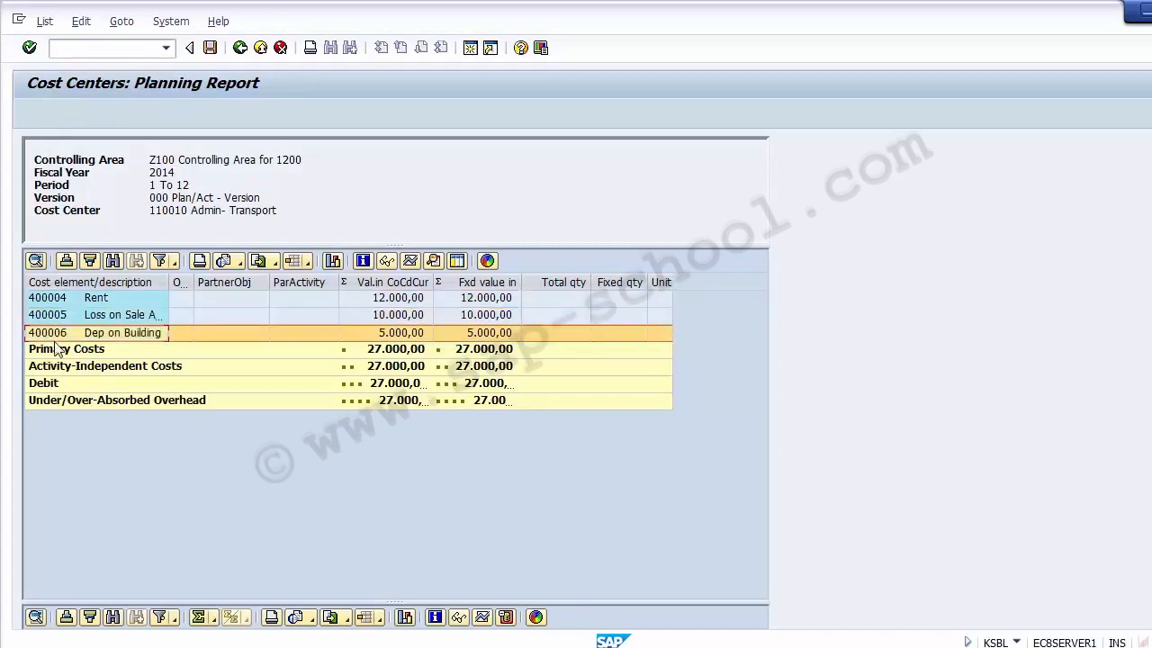
left_click(388, 299)
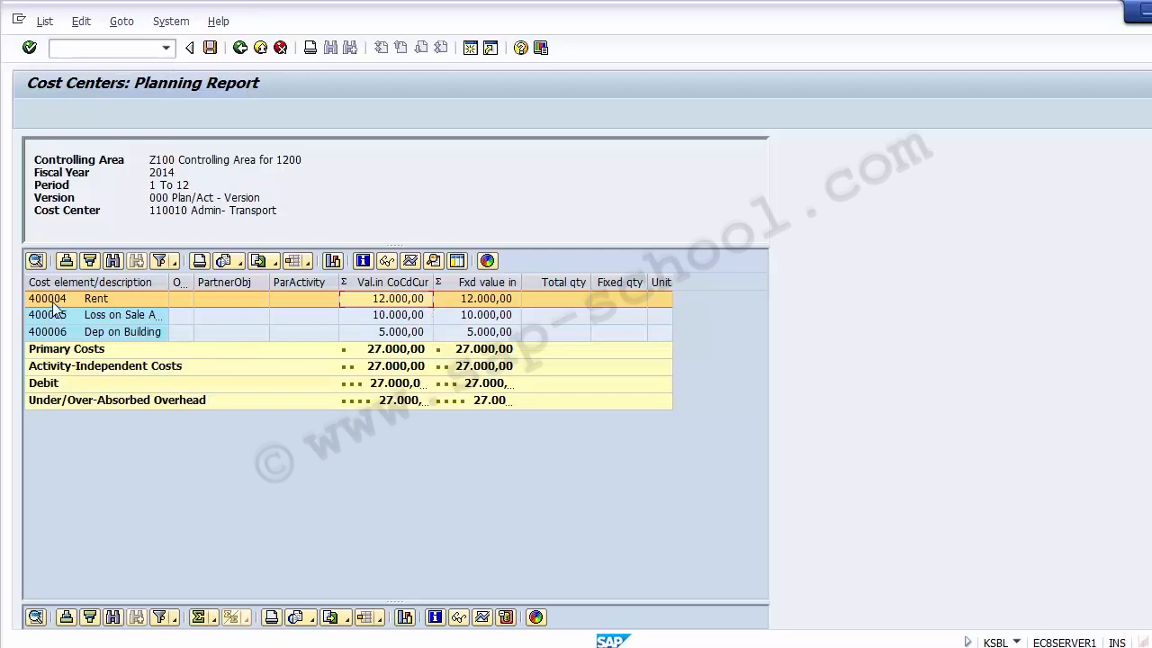
left_click(88, 303)
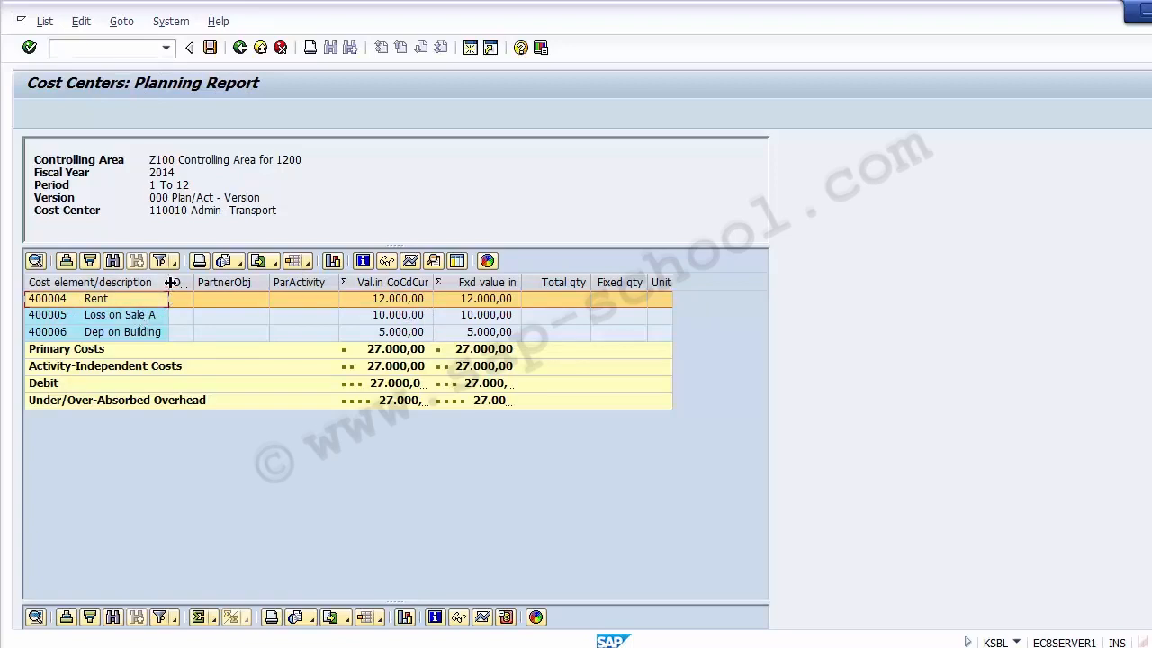
left_click_drag(169, 282, 213, 281)
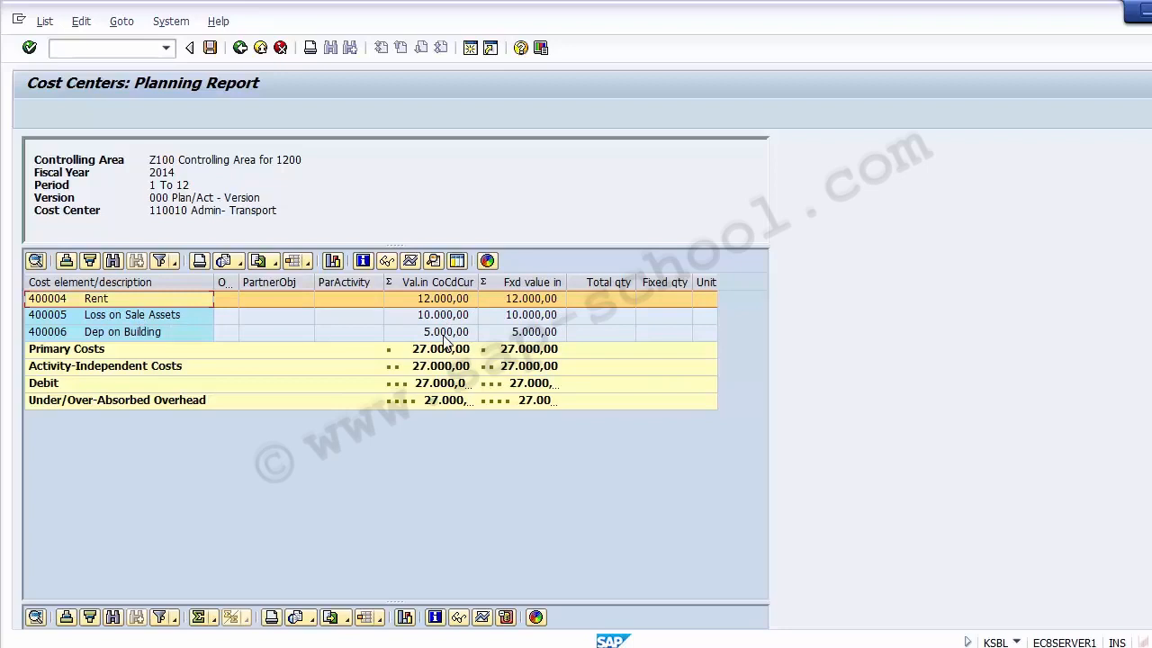
left_click(444, 352)
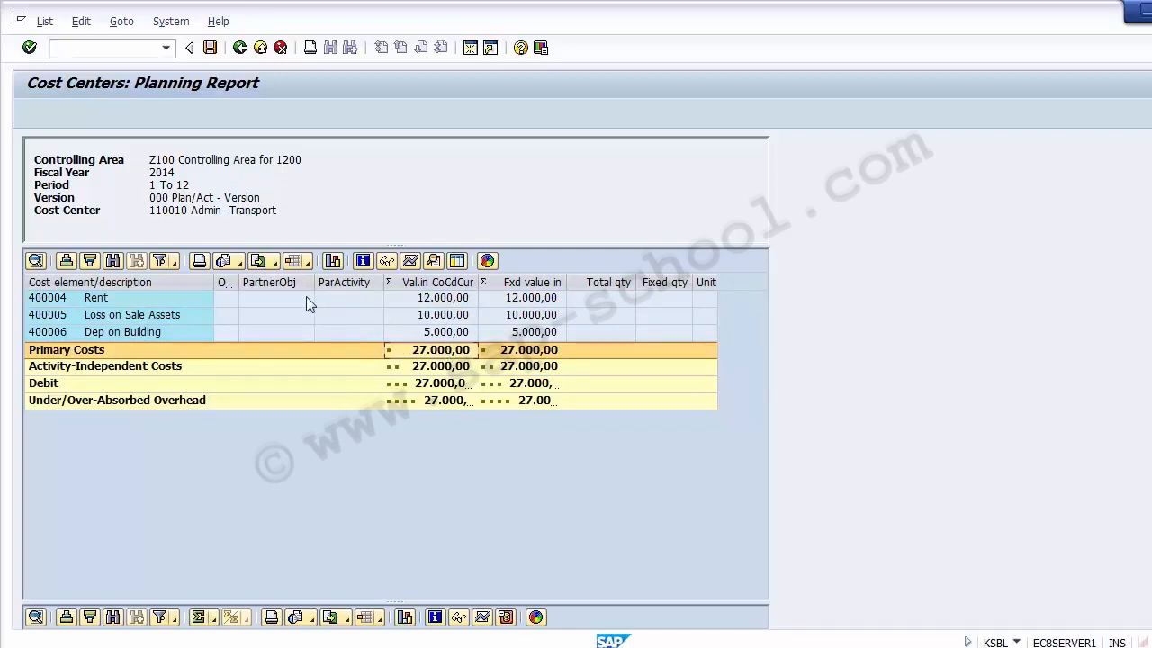
left_click(260, 48)
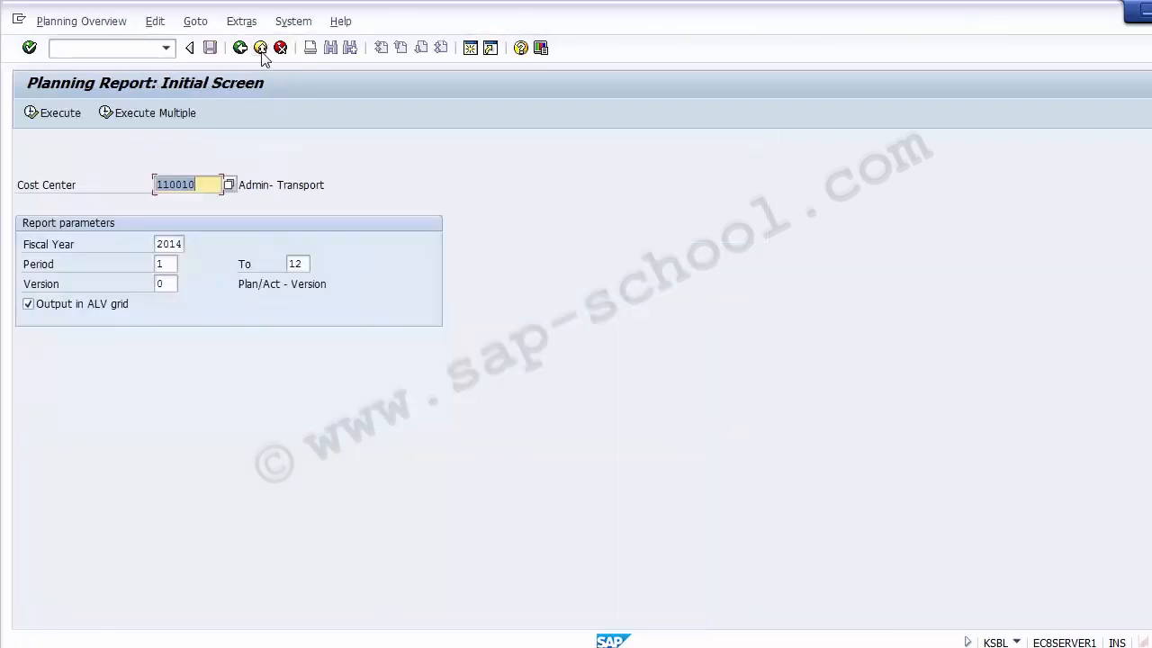
left_click(260, 48)
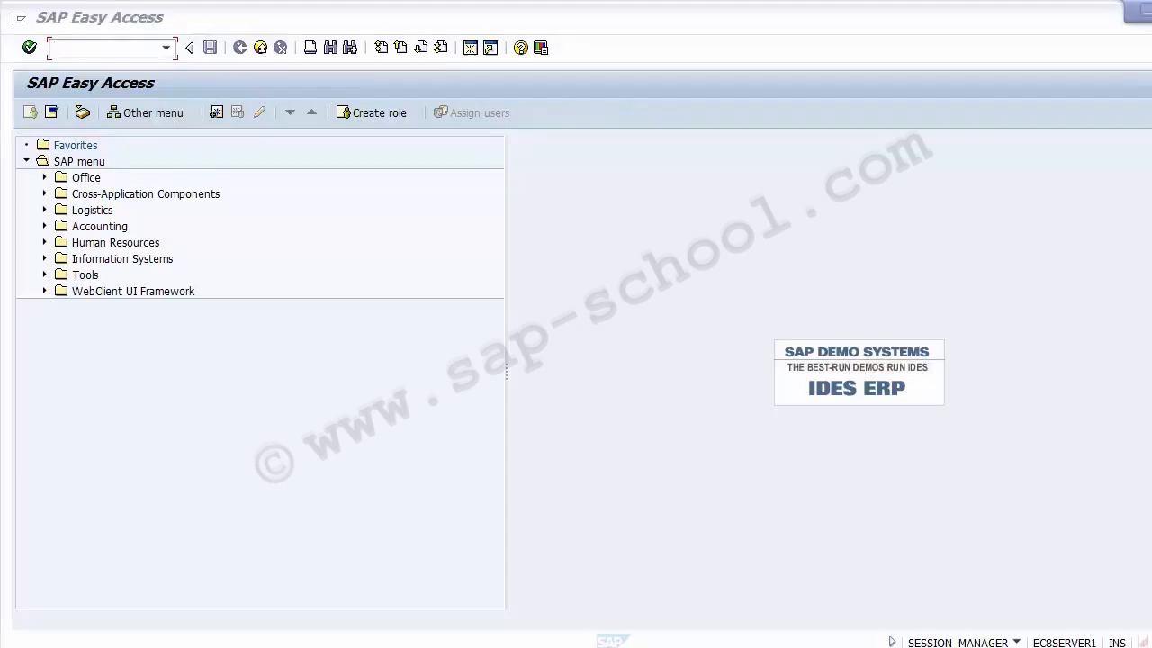
Copy the transaction code S_ALR_87013611 from the Unit Testing slide in PowerPoint and open that transaction in SAP.
left_click(414, 647)
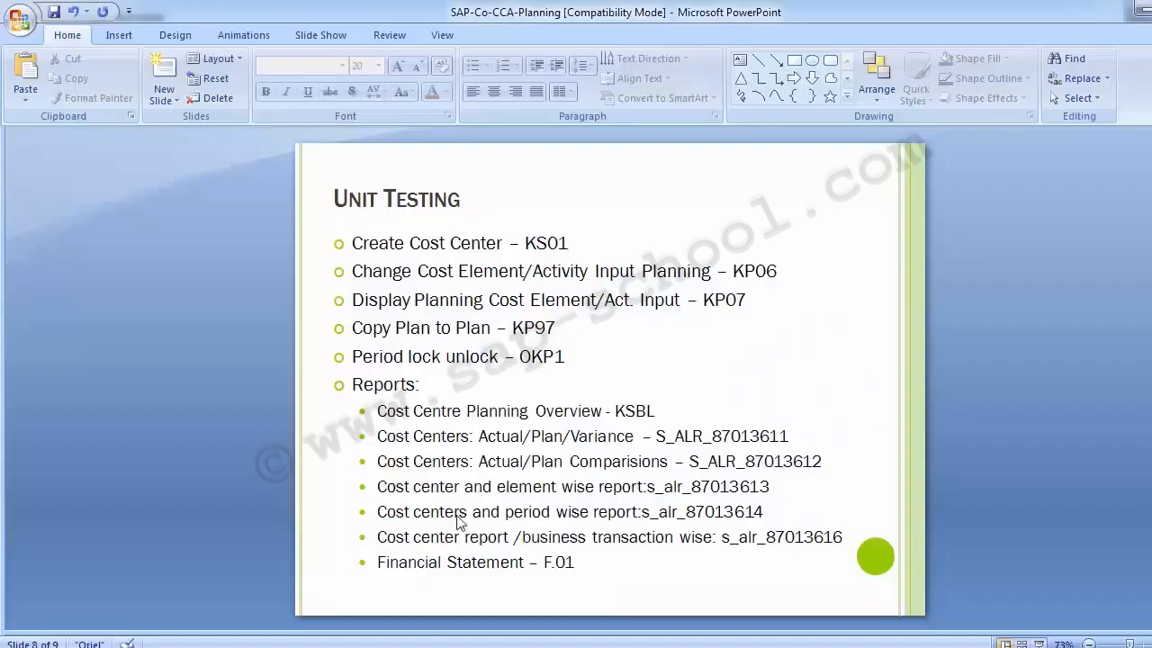
left_click_drag(656, 435, 792, 435)
key("ctrl+c")
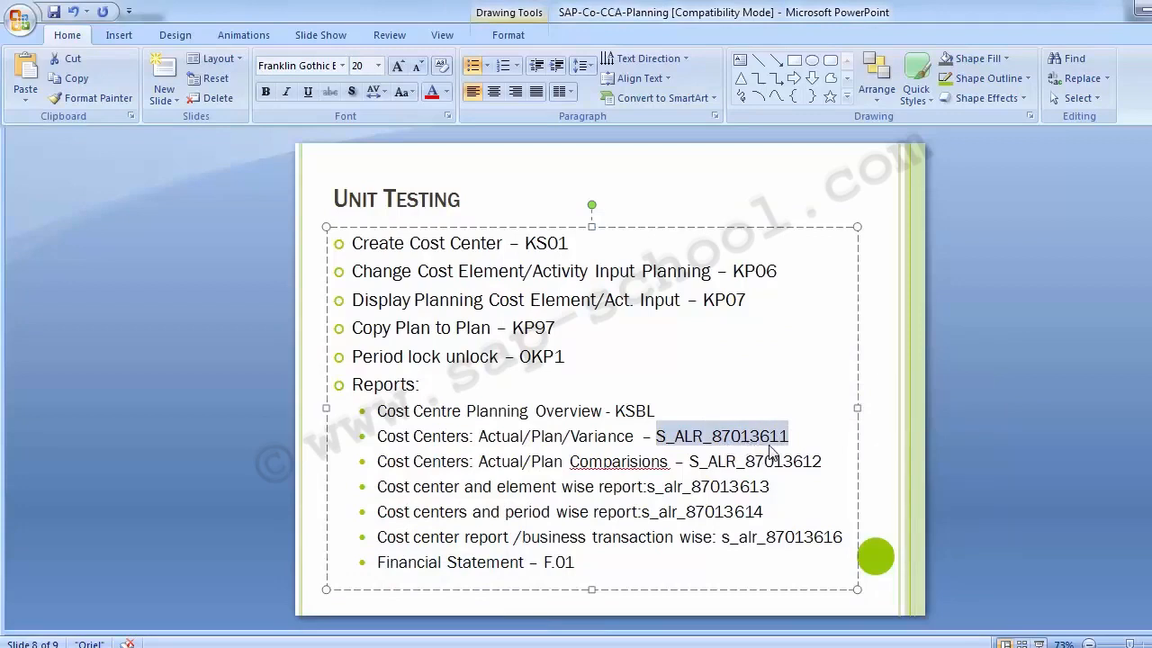
left_click(191, 396)
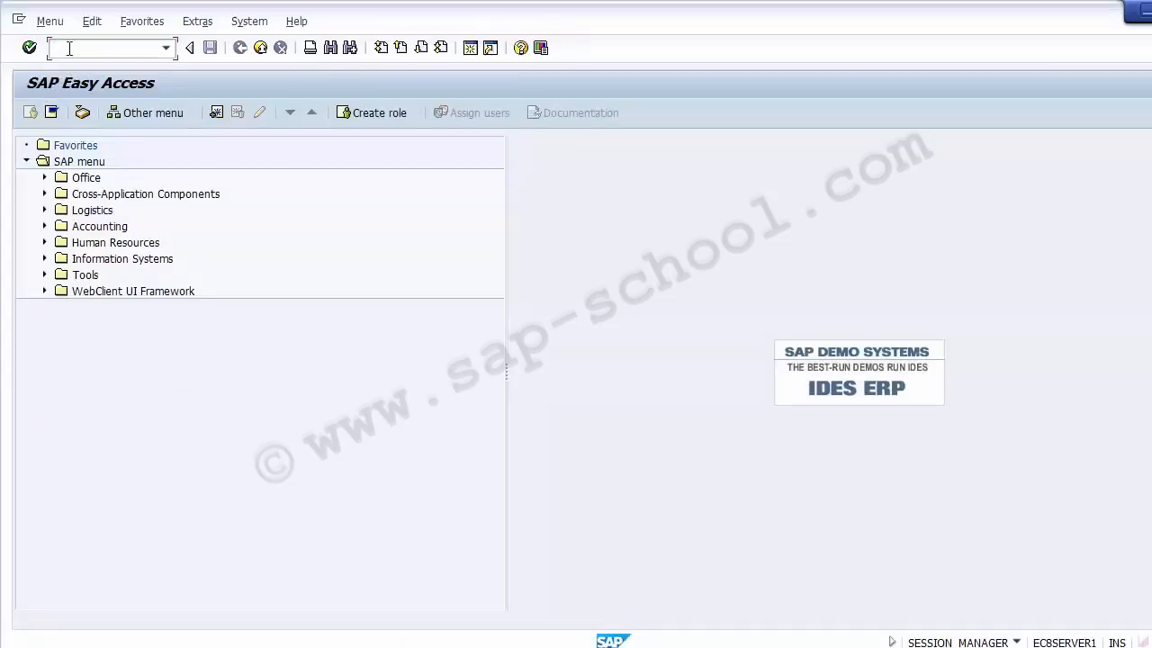
key("ctrl+v")
key("Return")
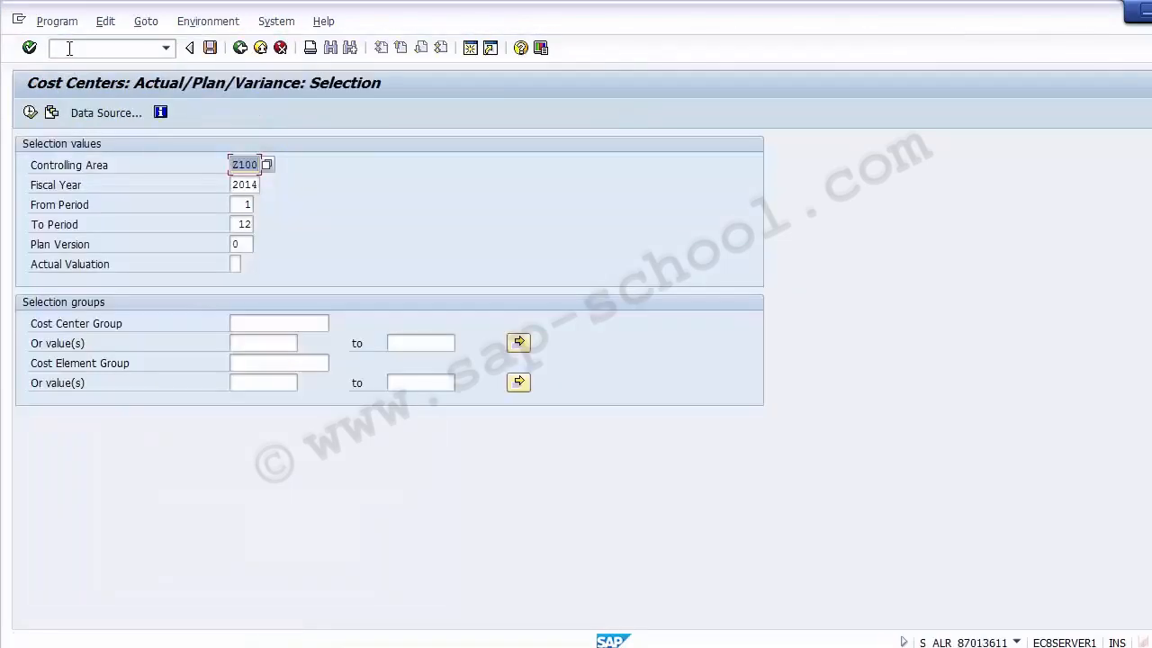
Set the starting period to 10 and run the actual/plan/variance report for controlling area Z100, fiscal year 2014, up to period 12.
left_click(254, 168)
key("Down")
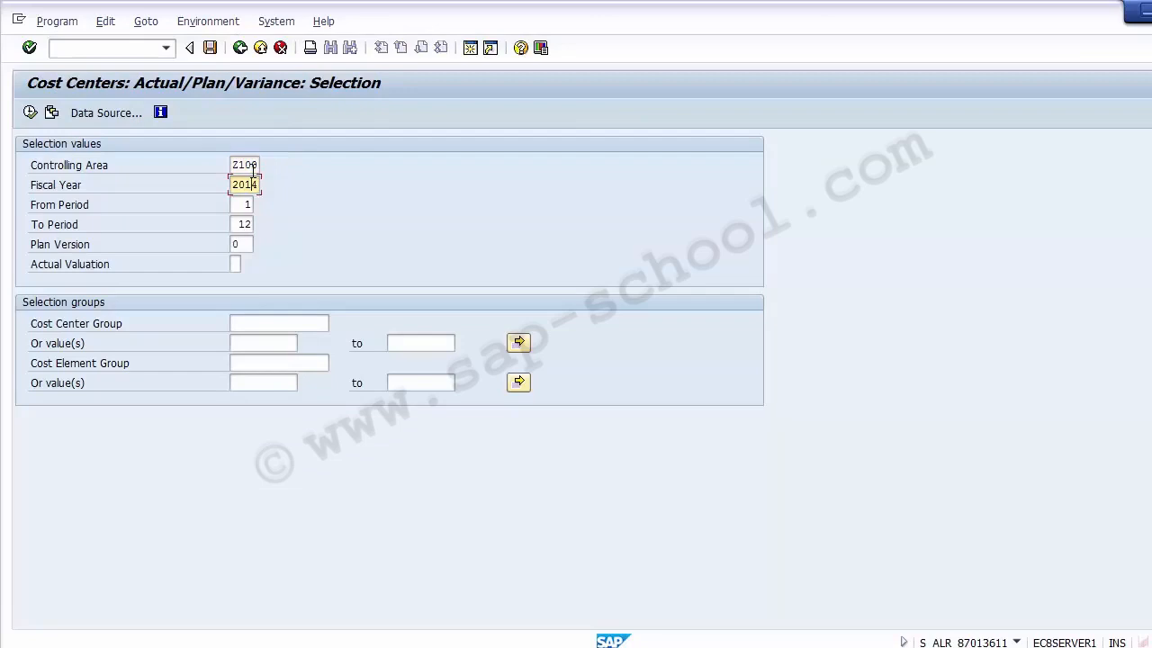
key("Down")
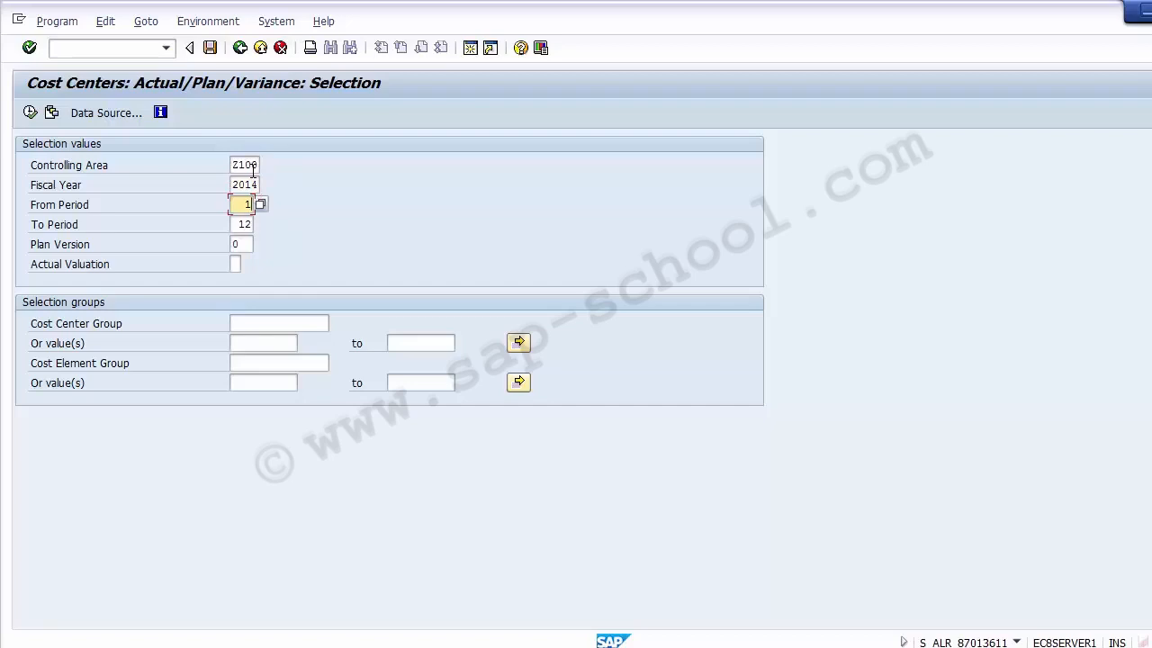
type("0")
key("Down")
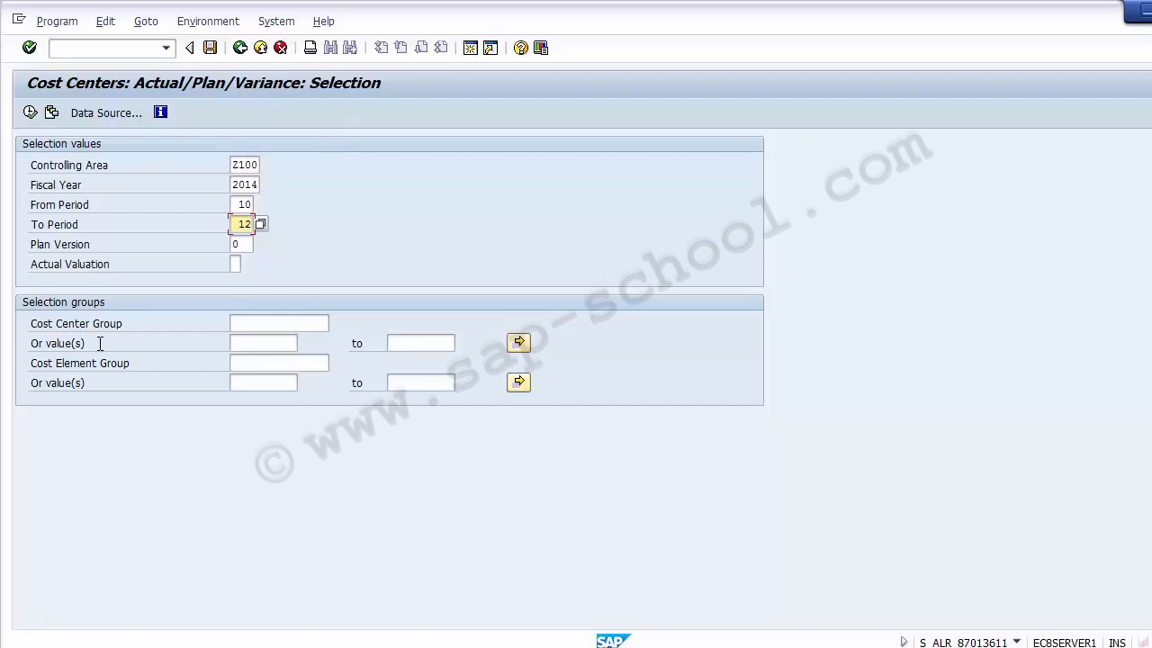
left_click(30, 113)
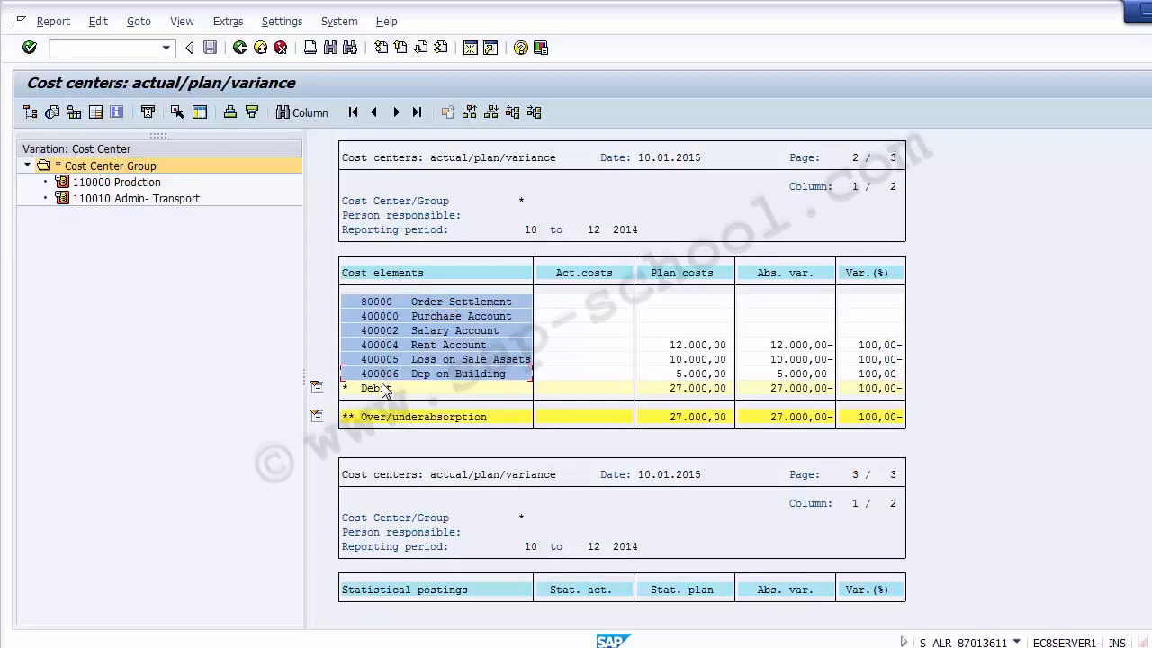
Examine the plan costs of the Rent Account, Loss on Sale Assets and Dep on Building cost elements and their debit total.
left_click(585, 345)
left_click(384, 345)
left_click(385, 361)
left_click(384, 373)
left_click(585, 345)
left_click(695, 347)
left_click(694, 359)
left_click(693, 374)
left_click(694, 387)
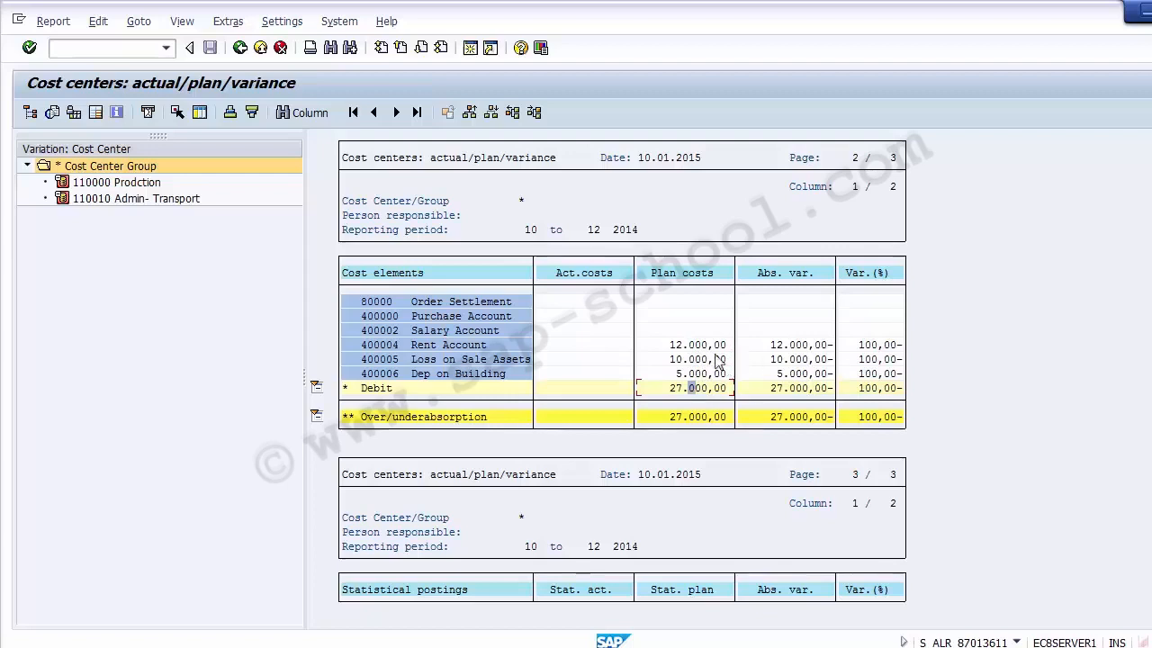
Compare the Rent Account's actual costs, plan costs, absolute variance and variance percentage.
left_click(794, 348)
left_click(599, 347)
left_click(668, 350)
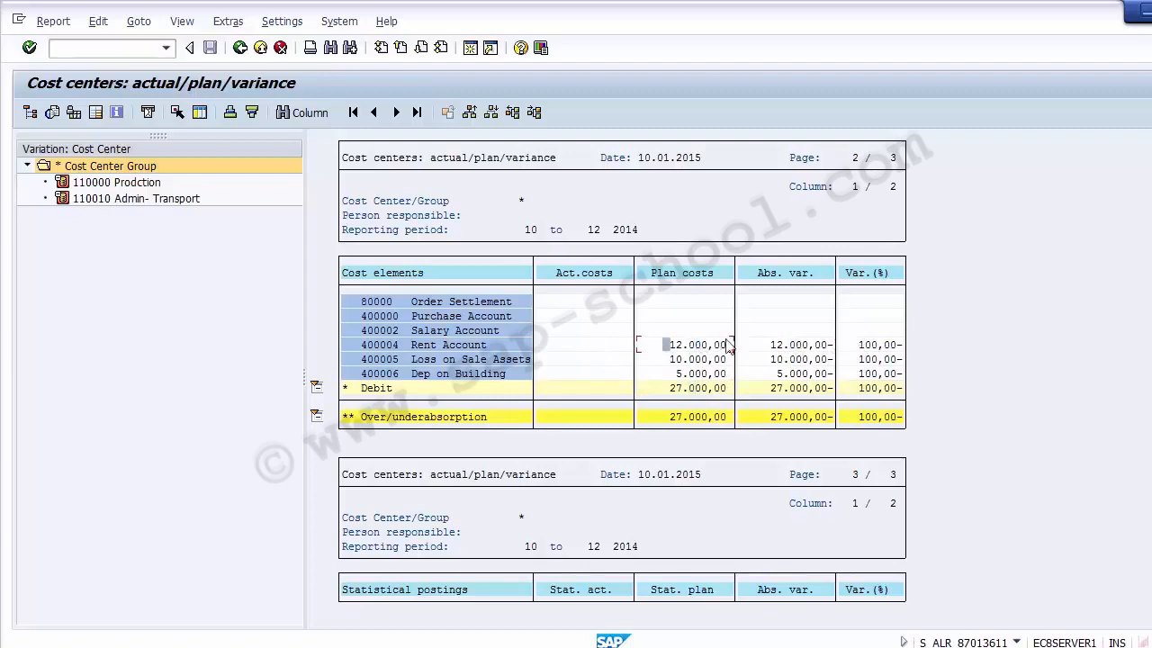
left_click(770, 349)
left_click(868, 347)
left_click(870, 358)
left_click(868, 346)
Switch the variance report between cost centers 110000 Prodction and 110010 Admin- Transport to compare their figures.
left_click(144, 184)
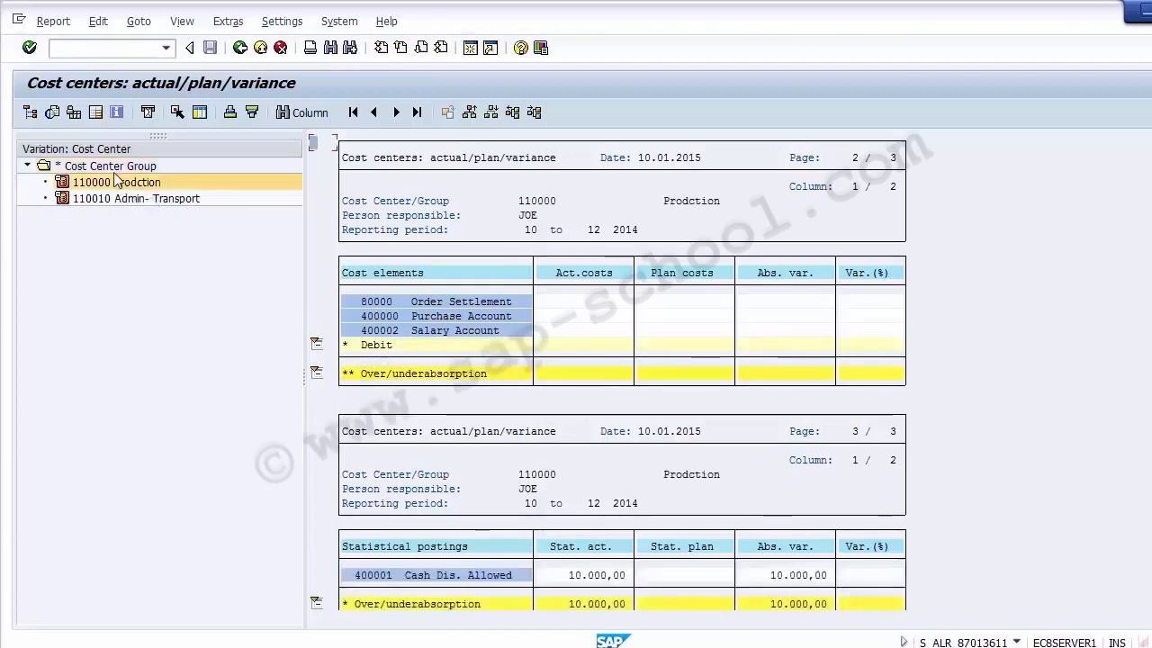
left_click(121, 197)
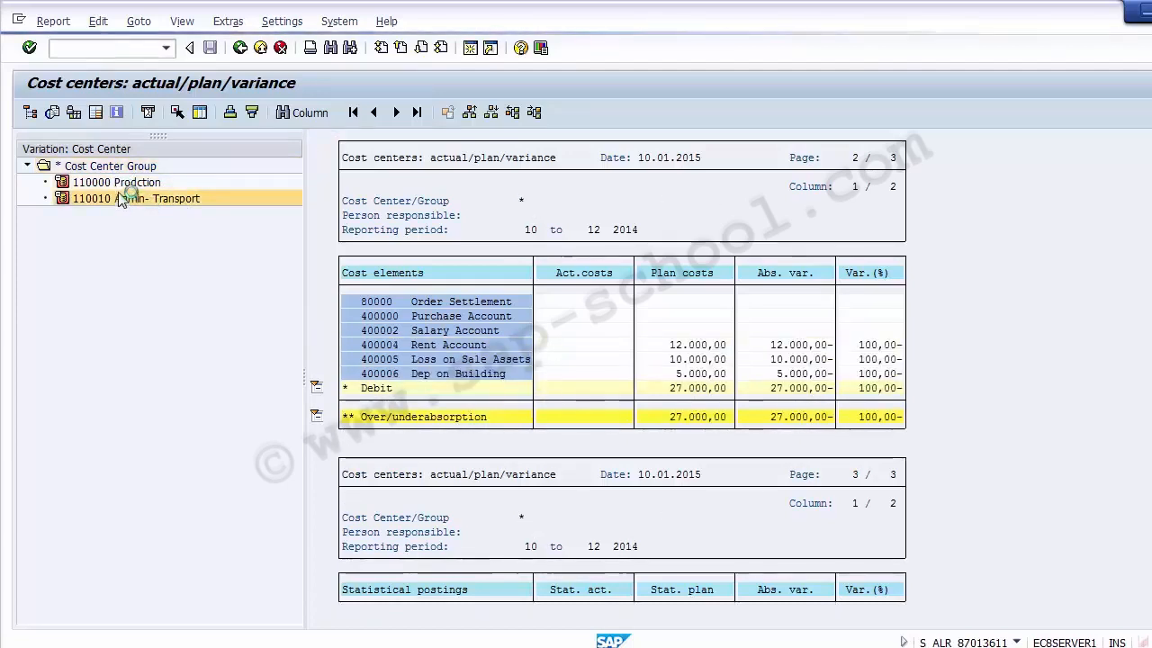
left_click(119, 185)
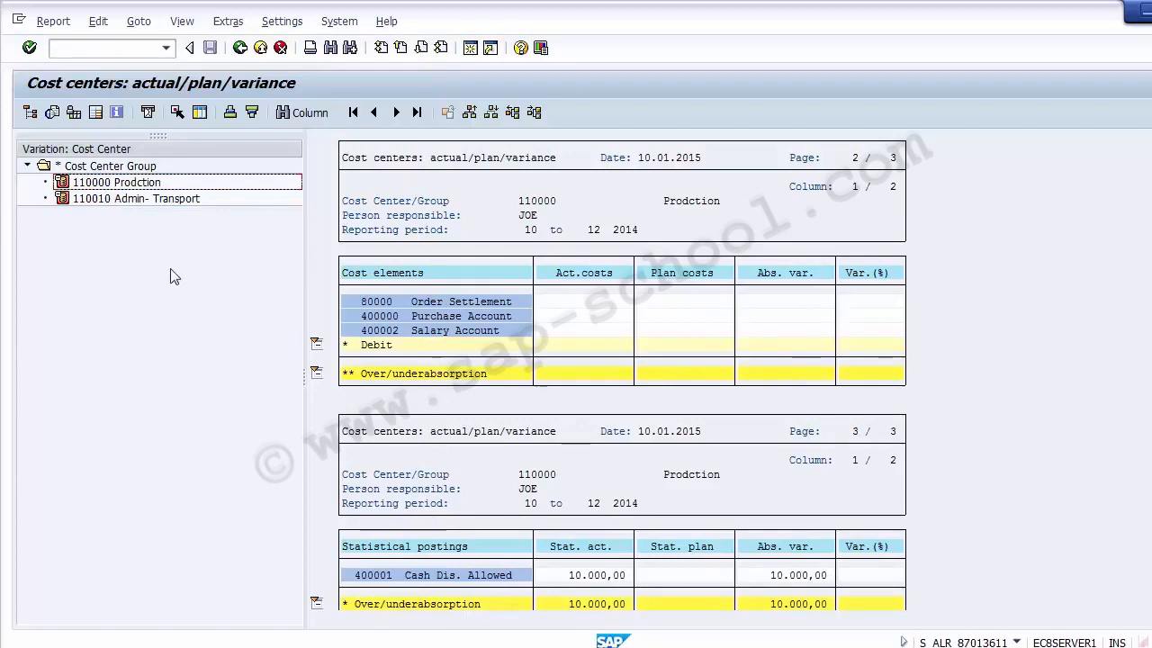
left_click(114, 183)
left_click(113, 199)
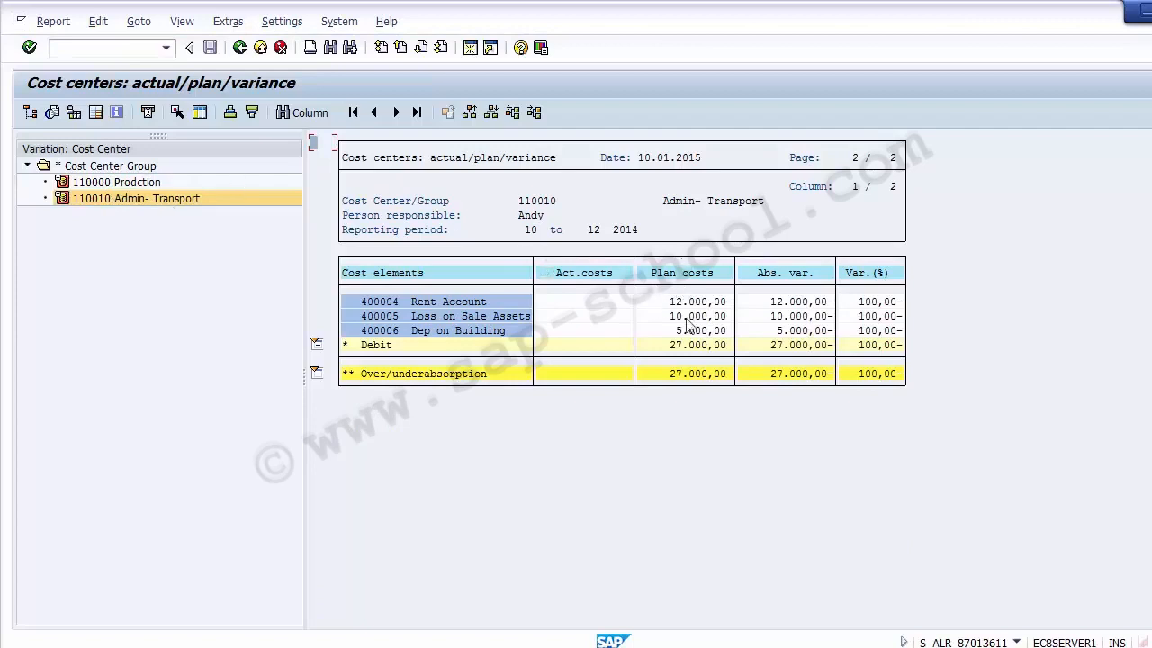
left_click(125, 184)
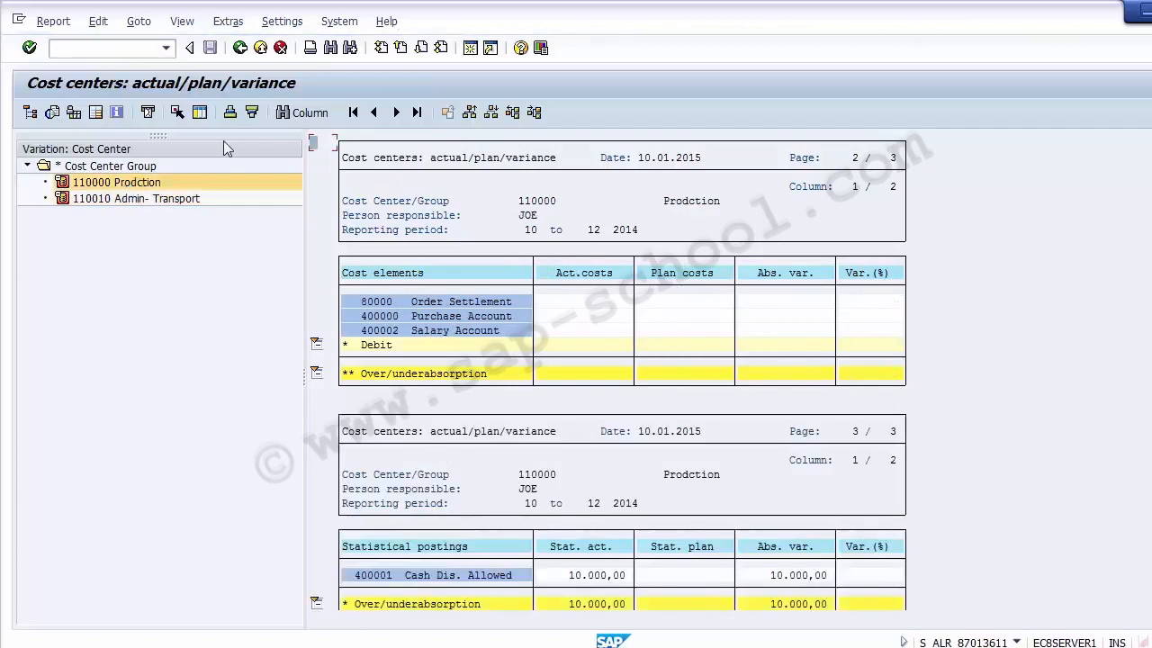
Examine the statistical actual cost of Cash Dis. Allowed for cost center 110000 Prodction.
left_click(520, 208)
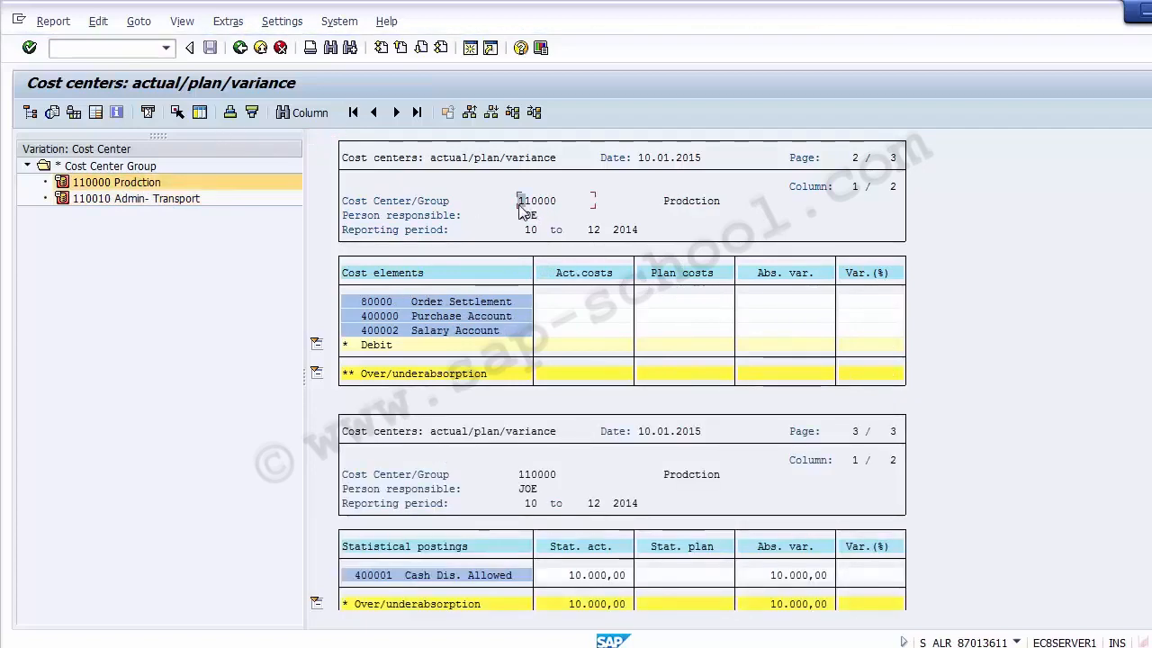
left_click(682, 205)
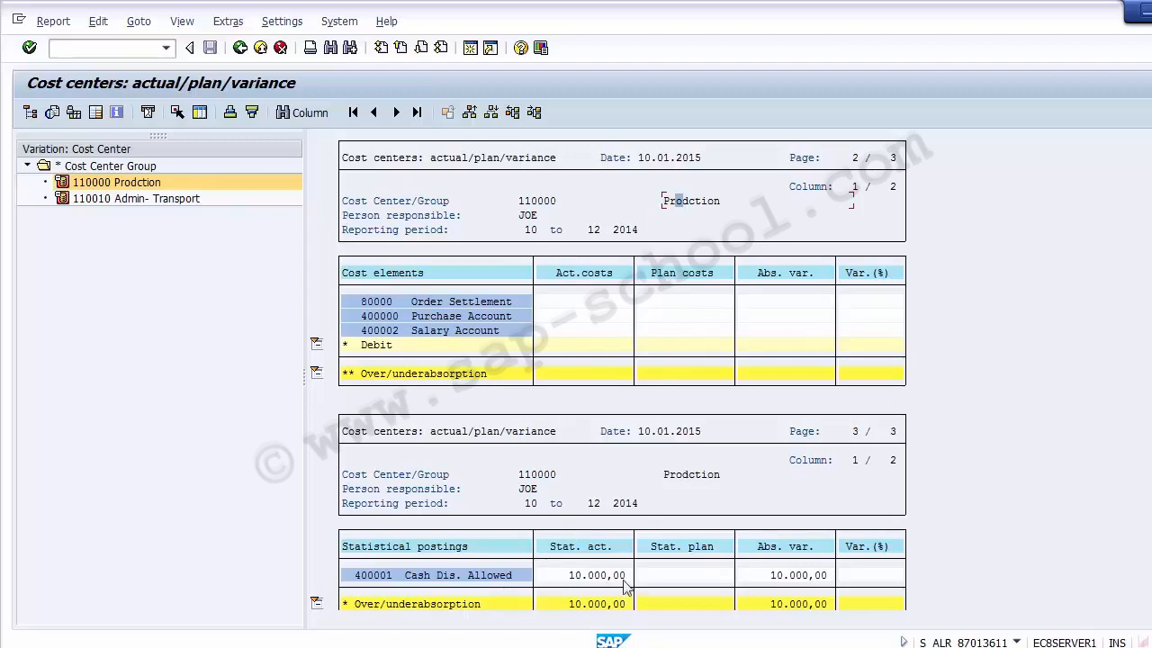
left_click(595, 577)
scroll(793, 235, "down", 1)
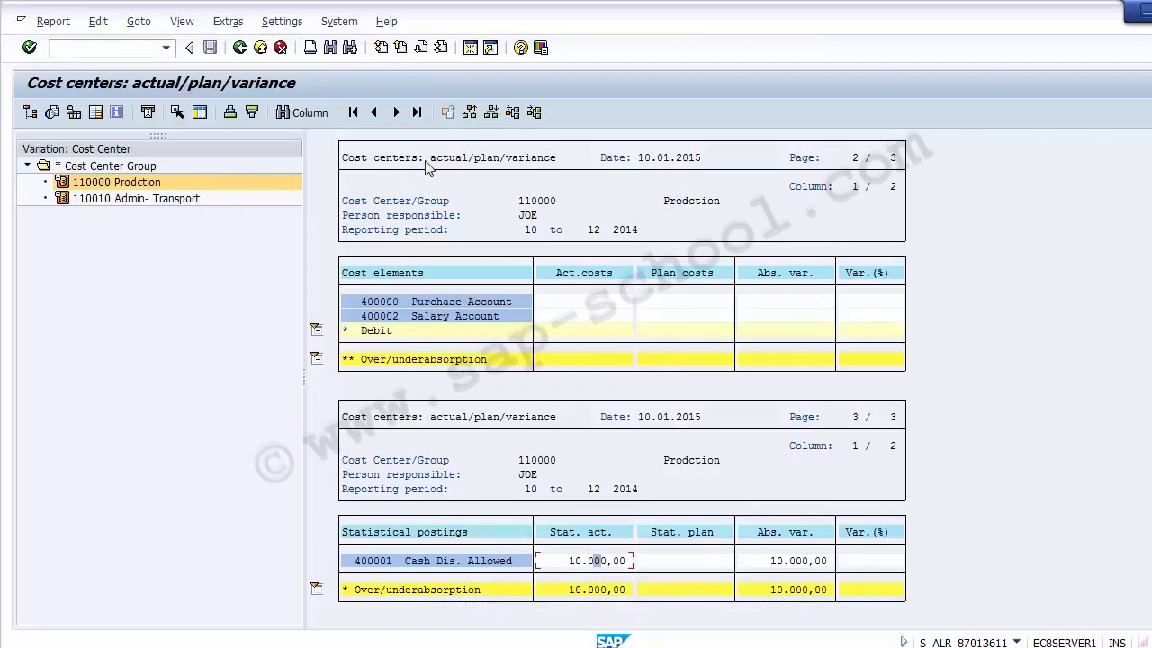
Exit the variance report and check the next report's transaction code on the Unit Testing slide in PowerPoint.
left_click(256, 47)
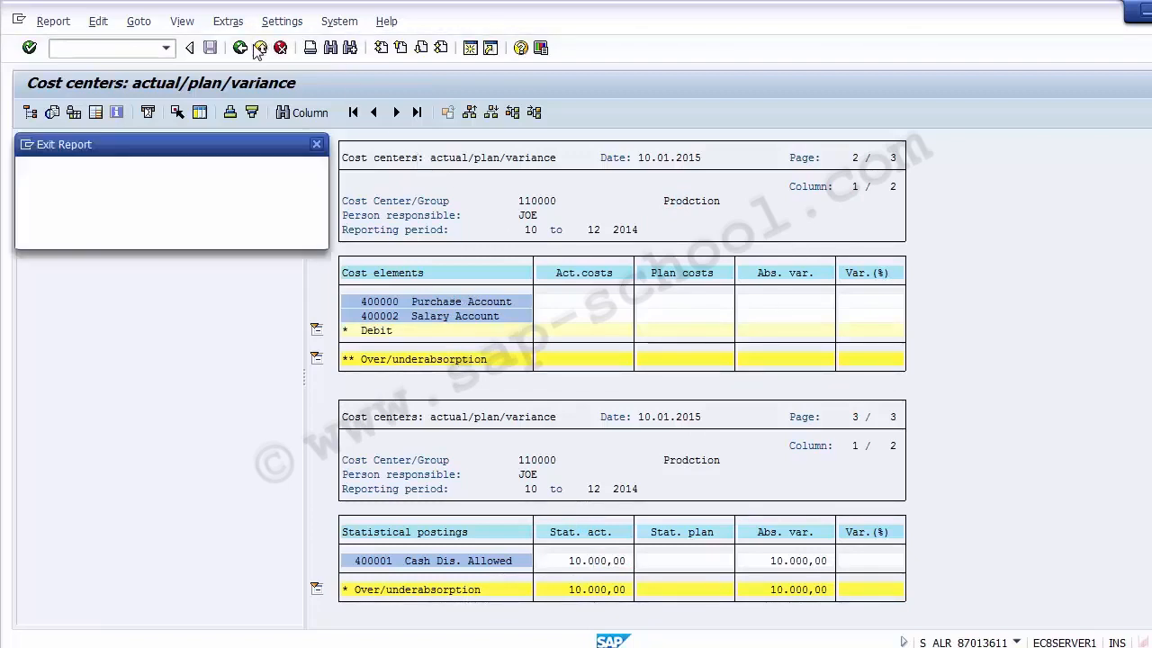
left_click(95, 233)
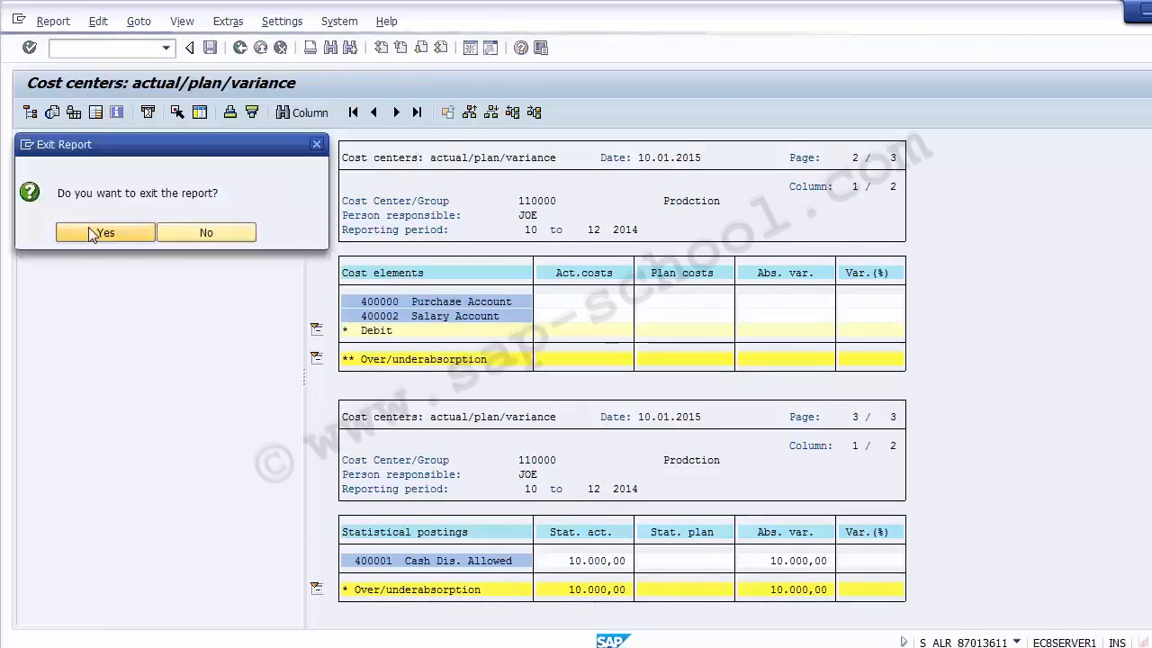
left_click(423, 646)
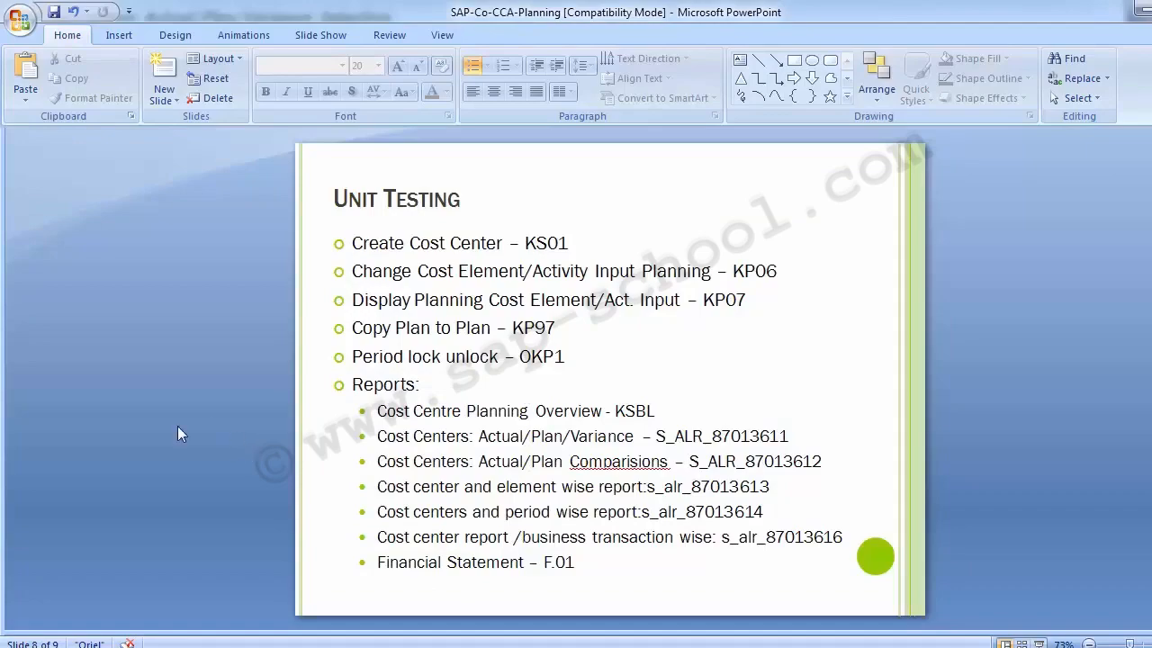
key("alt+Tab")
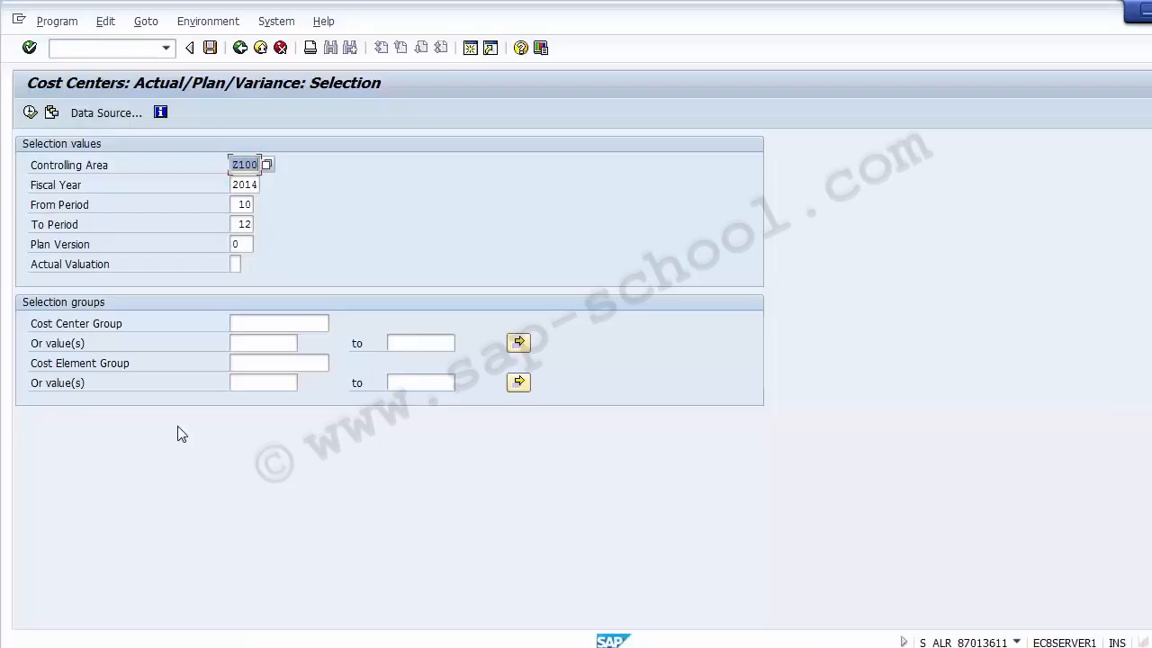
Open transaction /nS_ALR_87013612 in SAP and run the cost center report for controlling area Z100, fiscal year 2014, periods 1 to 12.
left_click(82, 45)
type("/n")
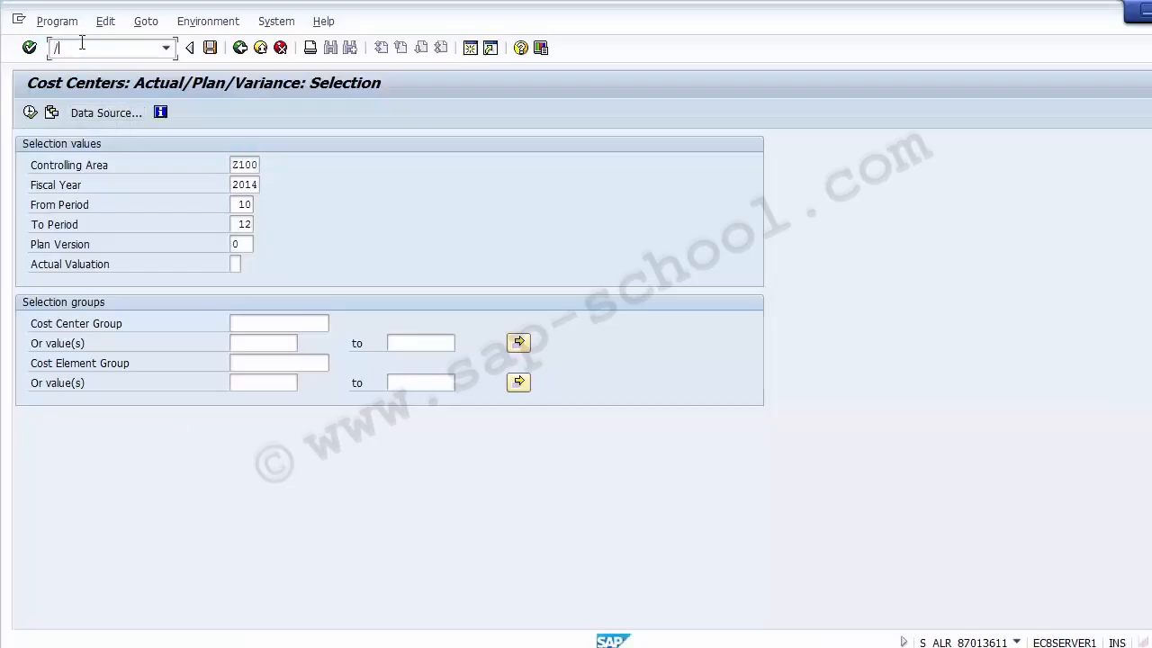
key("Down")
key("Down")
key("Down")
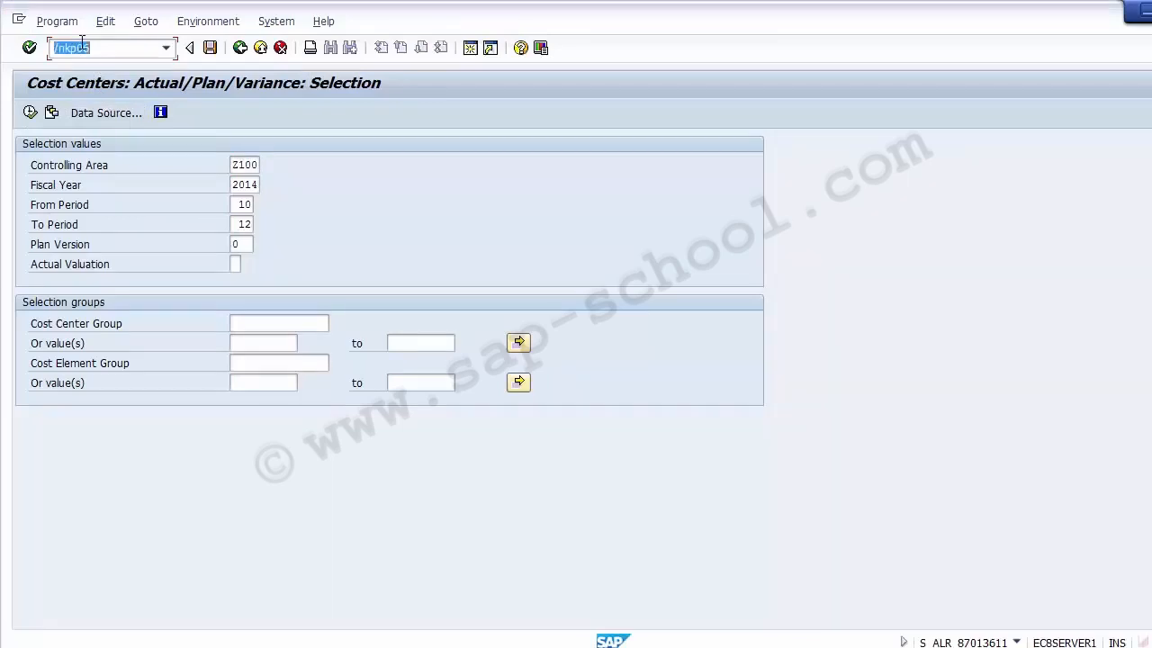
key("Down")
key("Down")
key("Down")
key("Down")
key("Down")
key("Down")
key("Down")
key("Down")
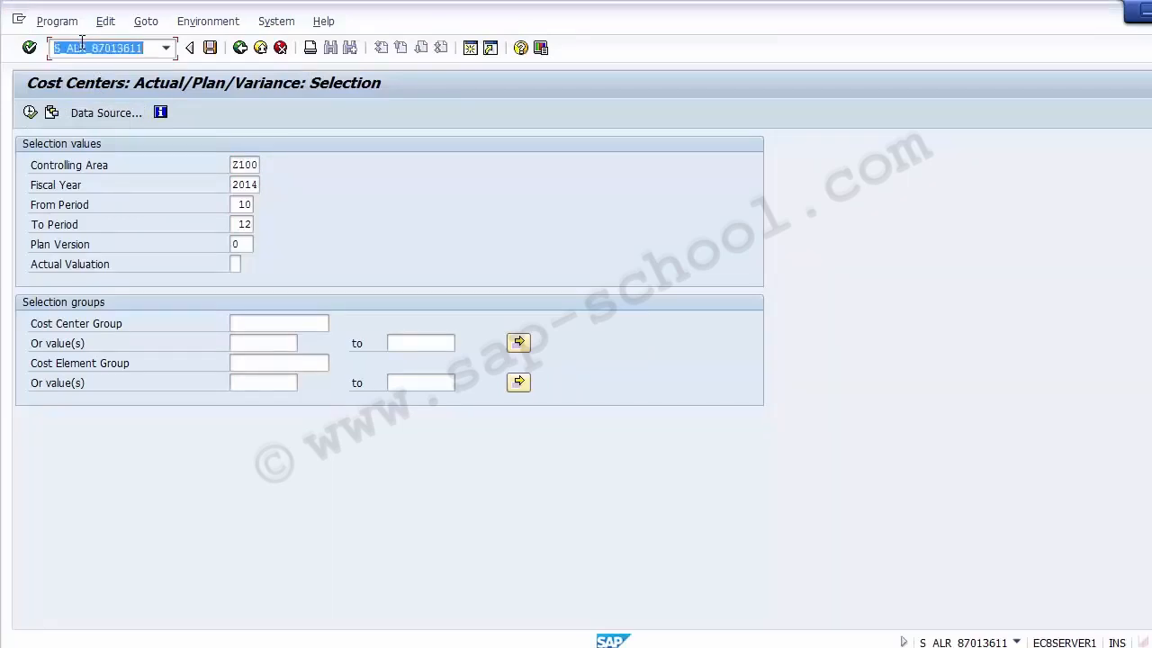
key("Left")
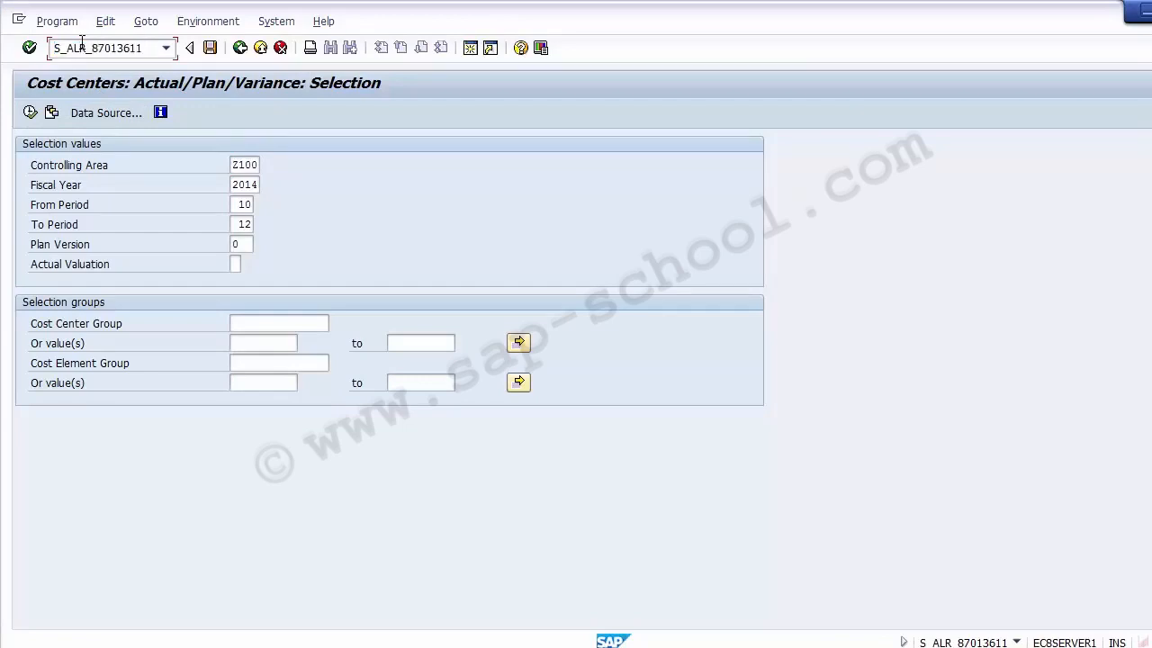
key("Home")
type("/n")
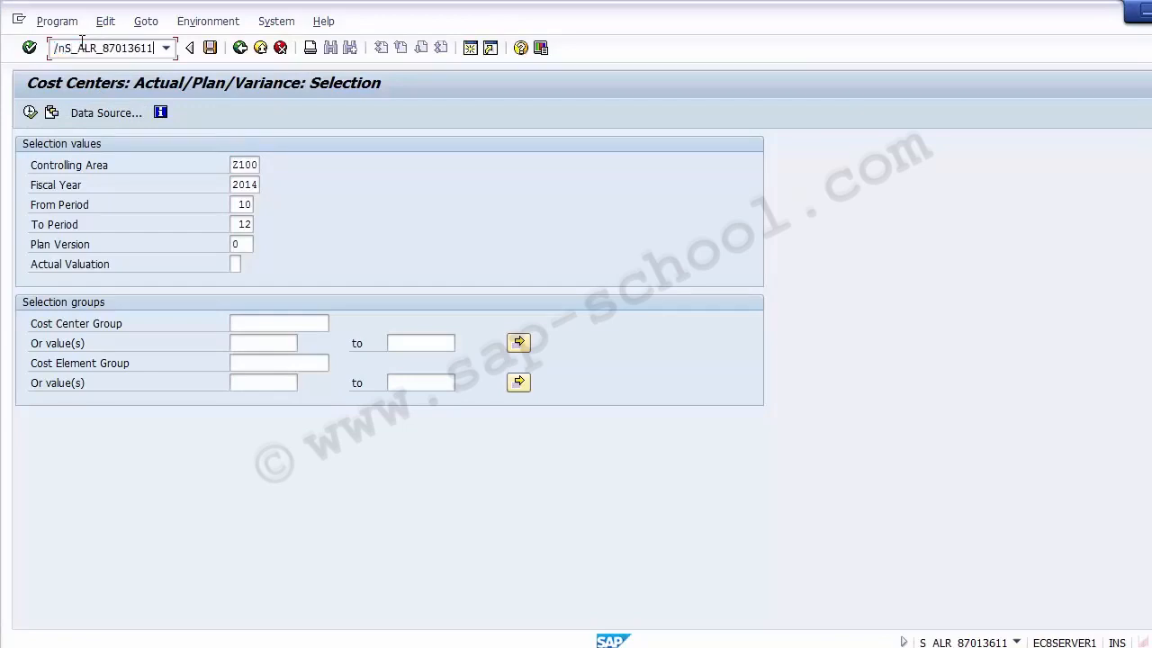
type("2")
key("alt+Tab")
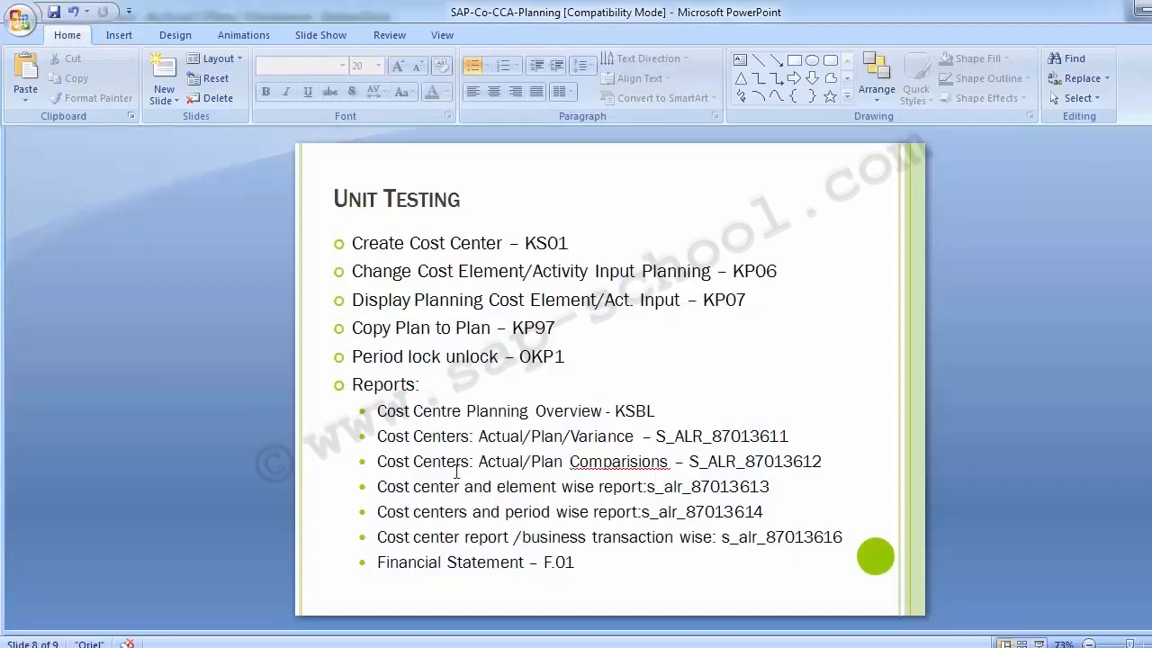
key("alt+Tab")
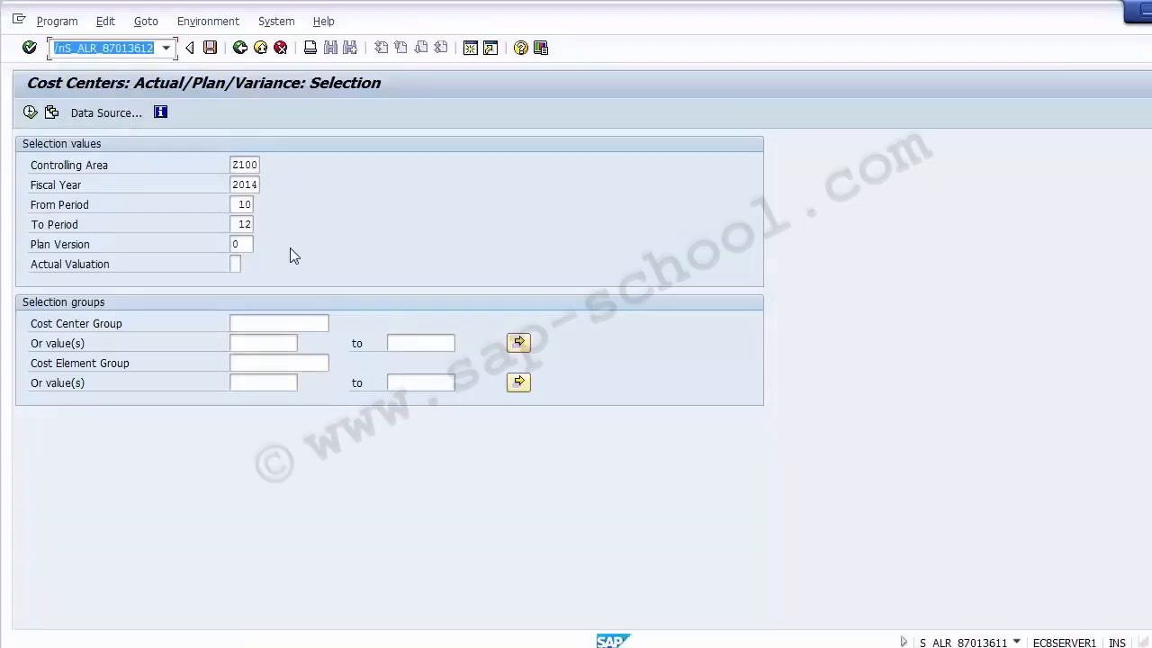
key("Return")
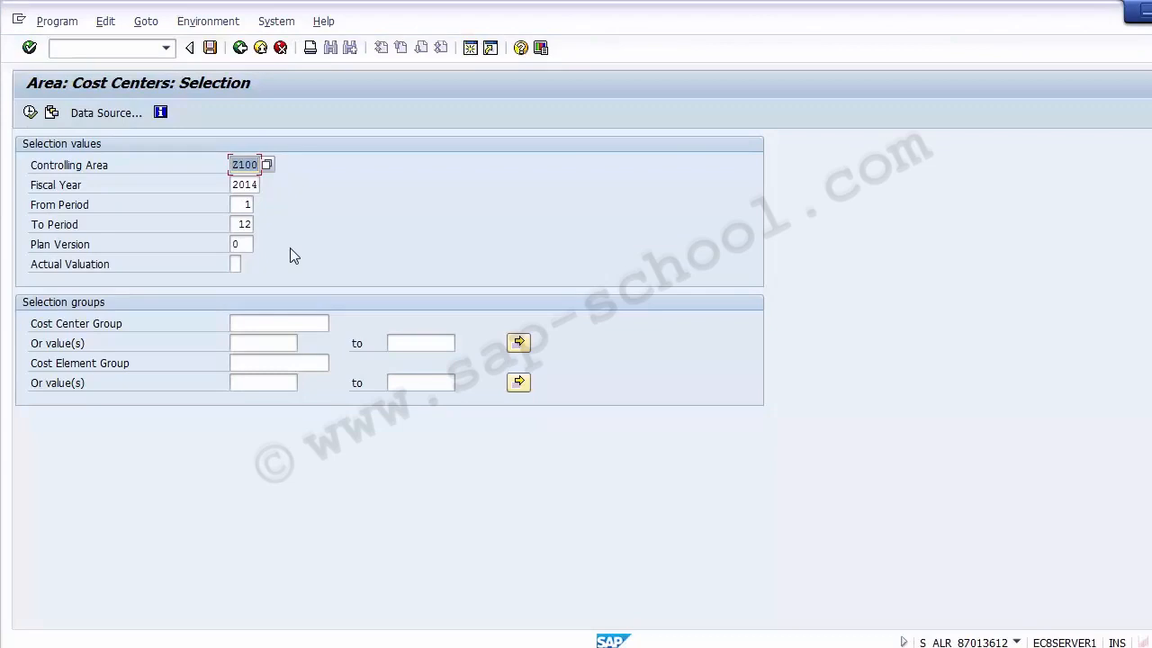
left_click(30, 112)
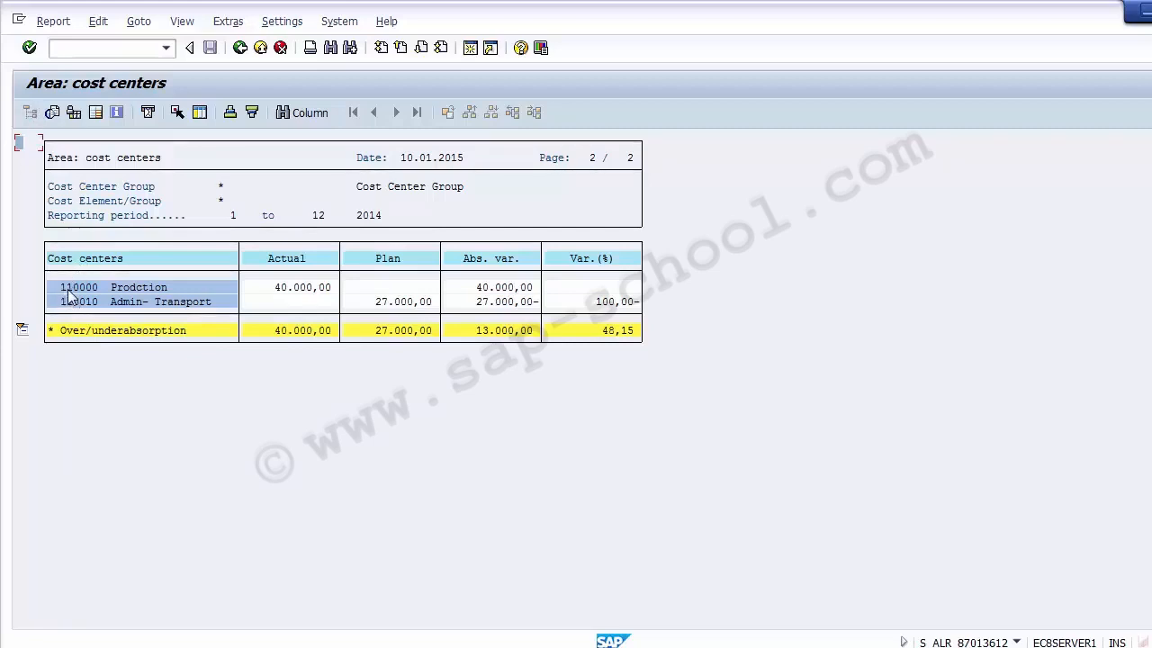
Compare the actual and plan figures of cost centers 110000 Prodction and 110010 Admin- Transport, plus the over/underabsorption totals and variances.
left_click(132, 297)
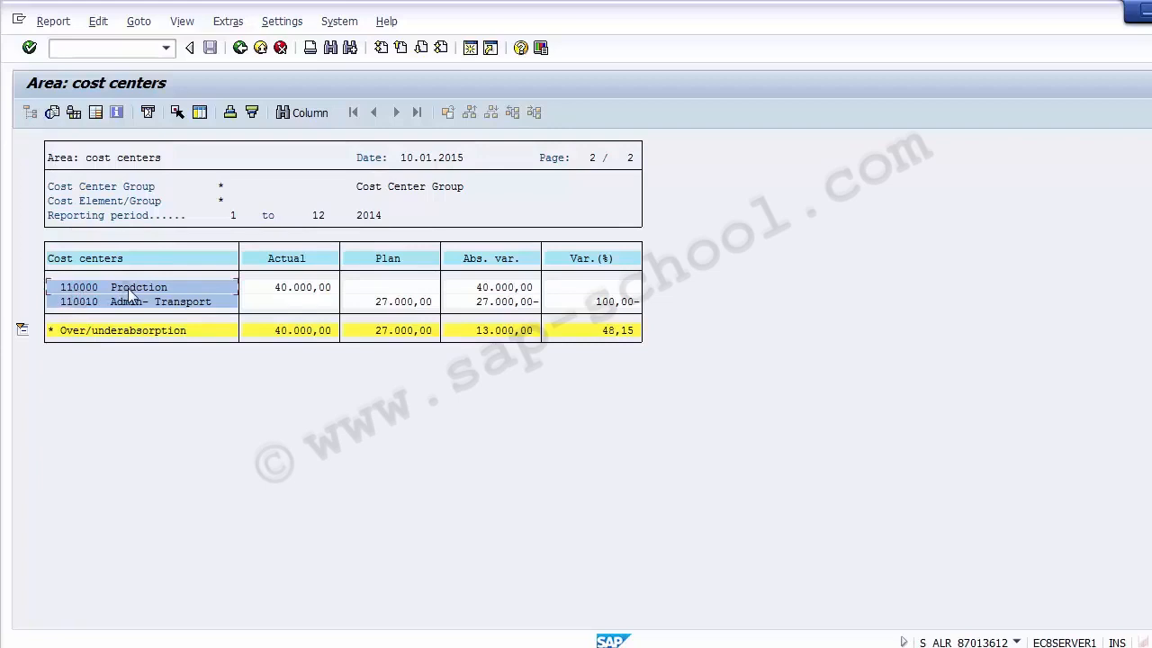
left_click(299, 298)
left_click(399, 288)
left_click(77, 305)
left_click(279, 305)
left_click(396, 306)
left_click(280, 331)
left_click(387, 333)
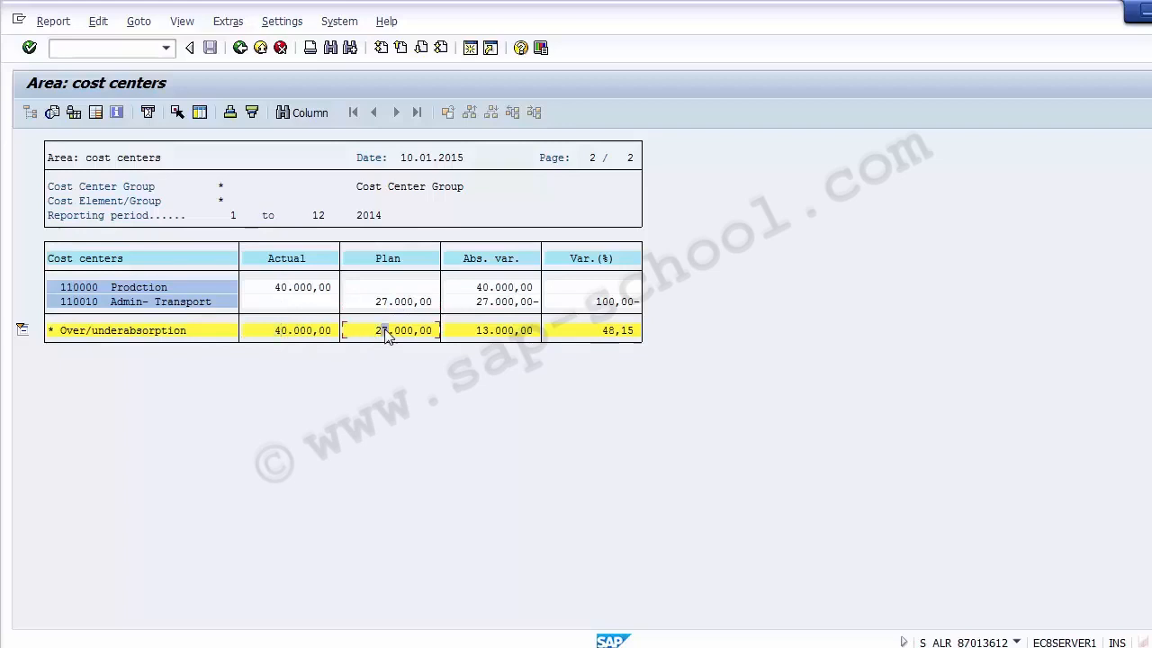
left_click(491, 332)
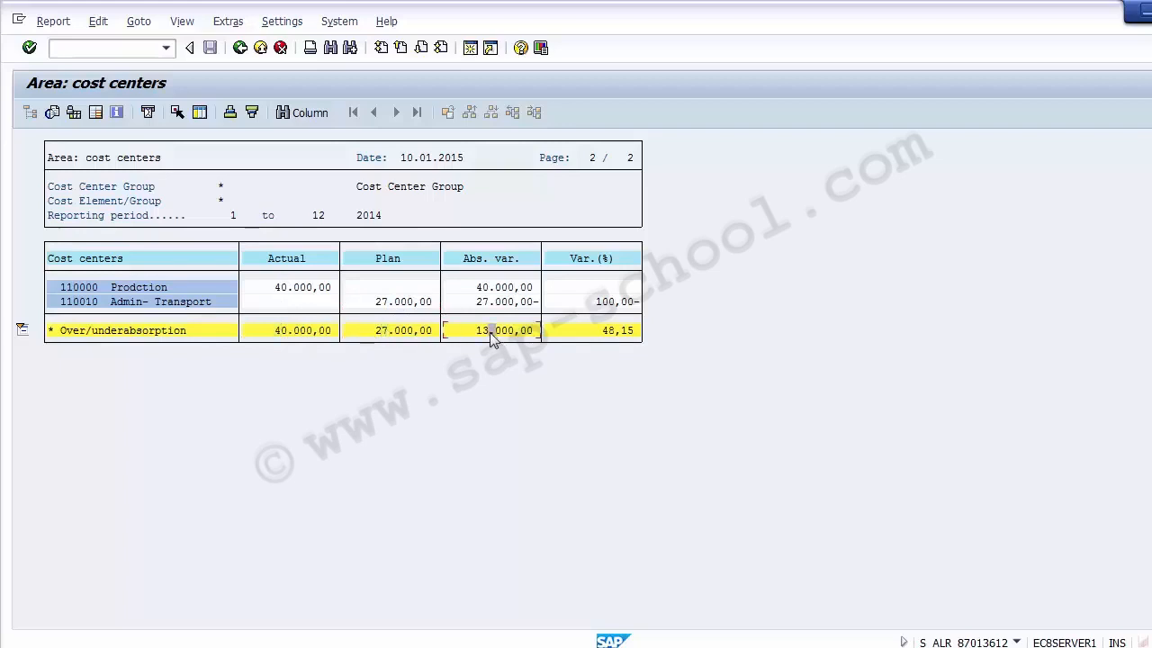
left_click(611, 332)
key("F10")
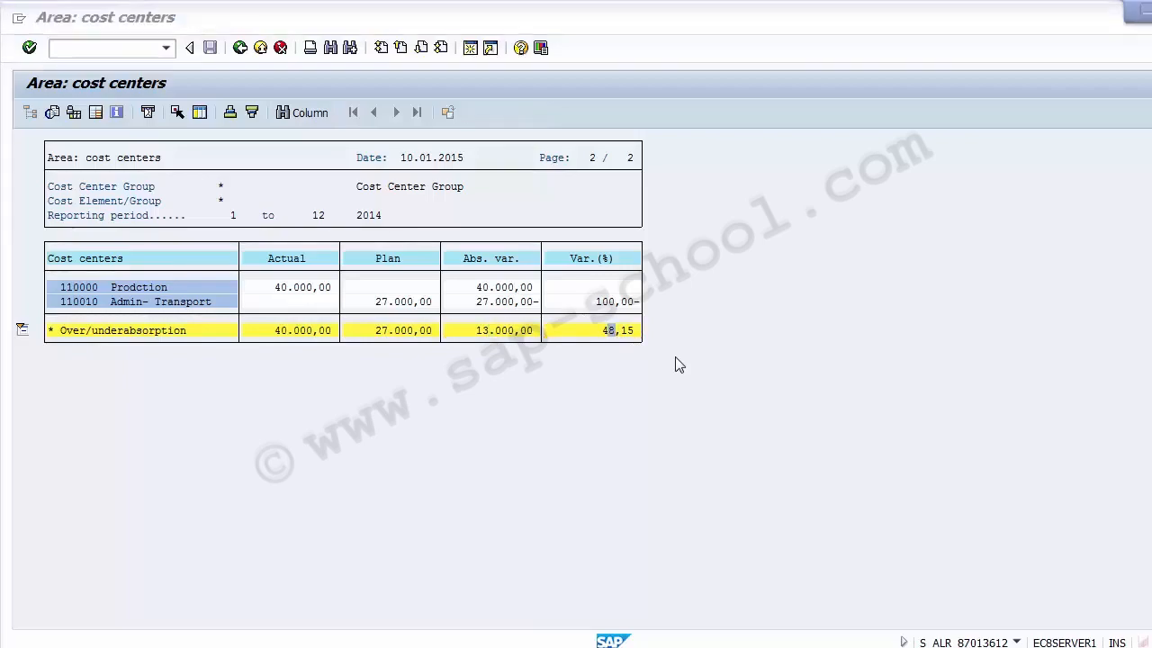
Switch to PowerPoint and look up the transaction code of the cost center and element wise report.
key("alt+Tab")
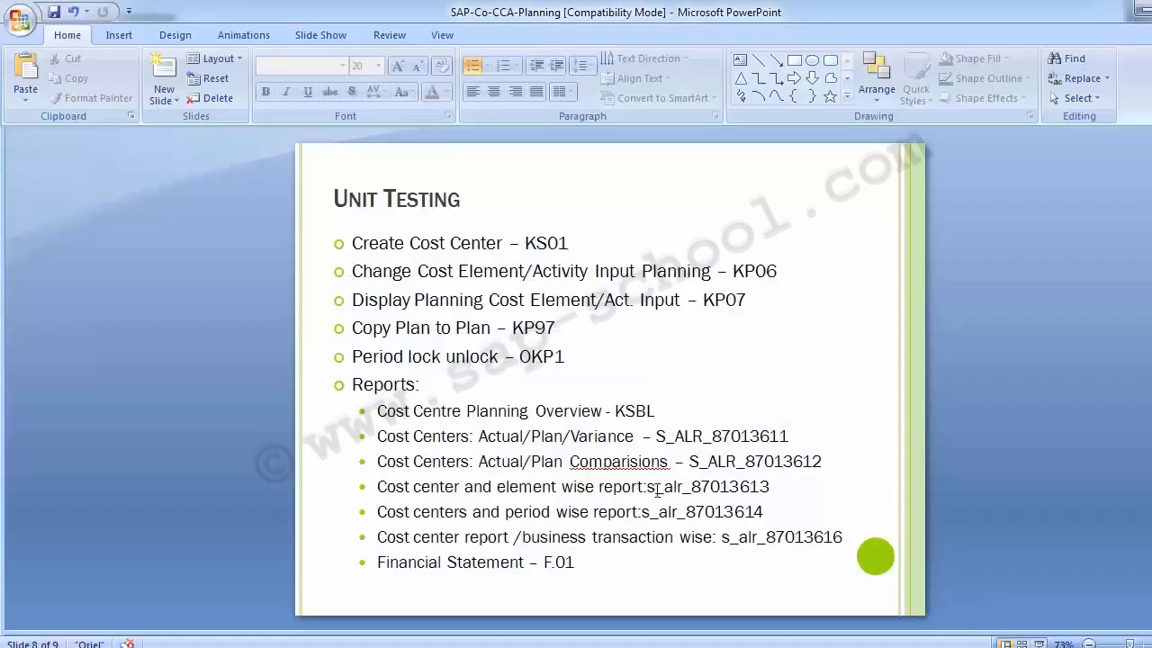
left_click_drag(647, 487, 754, 487)
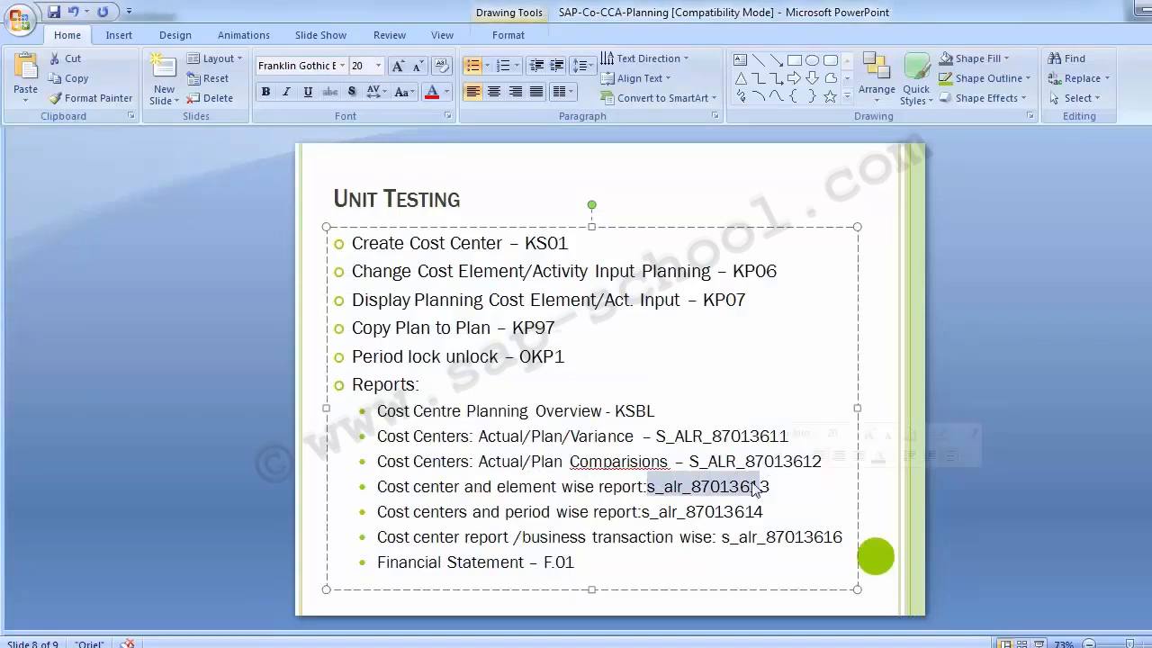
left_click(530, 487)
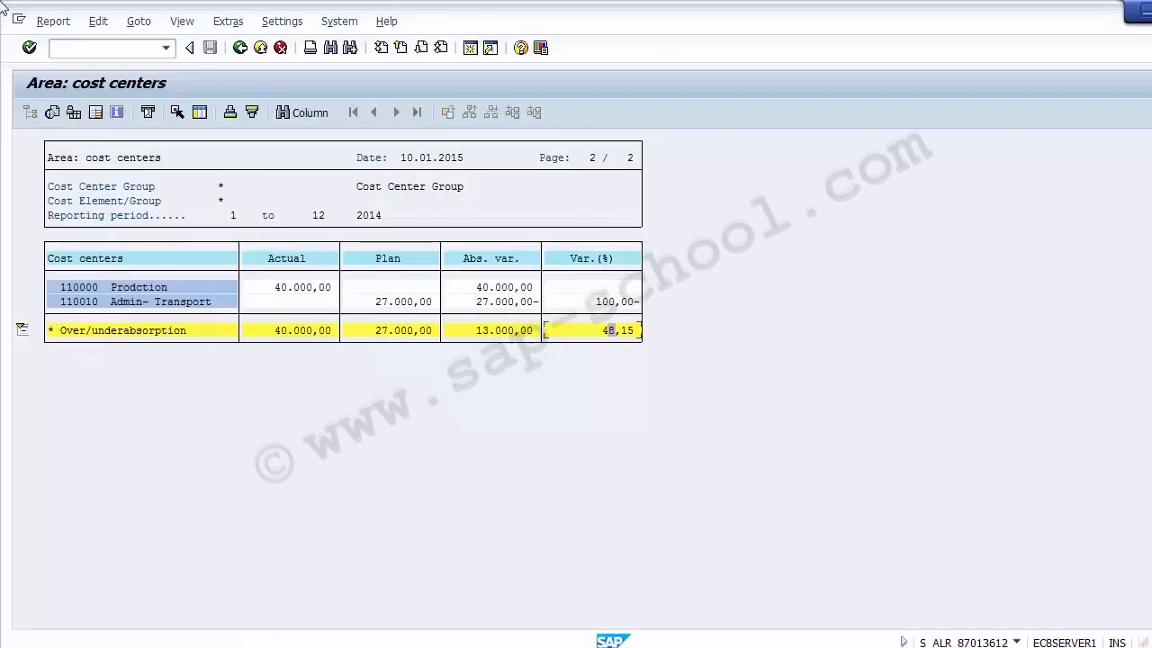
Open transaction /nS_ALR_87013613 in SAP and run the cost elements report for controlling area Z100, fiscal year 2014, periods 1 to 12.
left_click(69, 51)
key("Down")
left_click(69, 50)
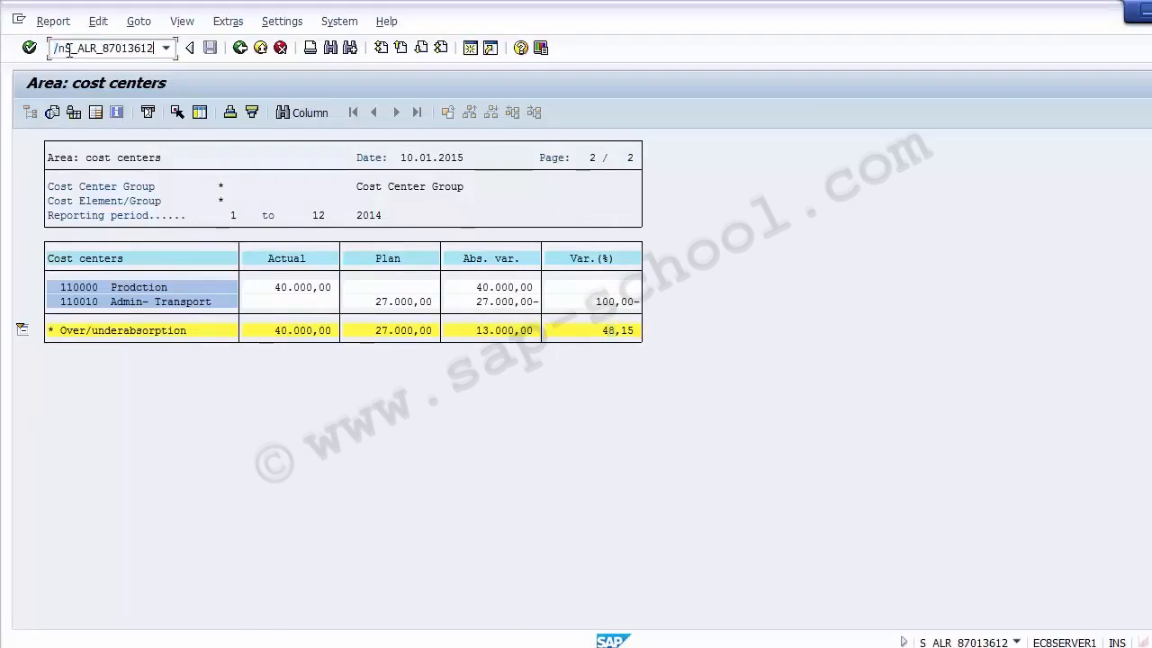
key("BackSpace")
type("3")
left_click_drag(121, 49, 156, 48)
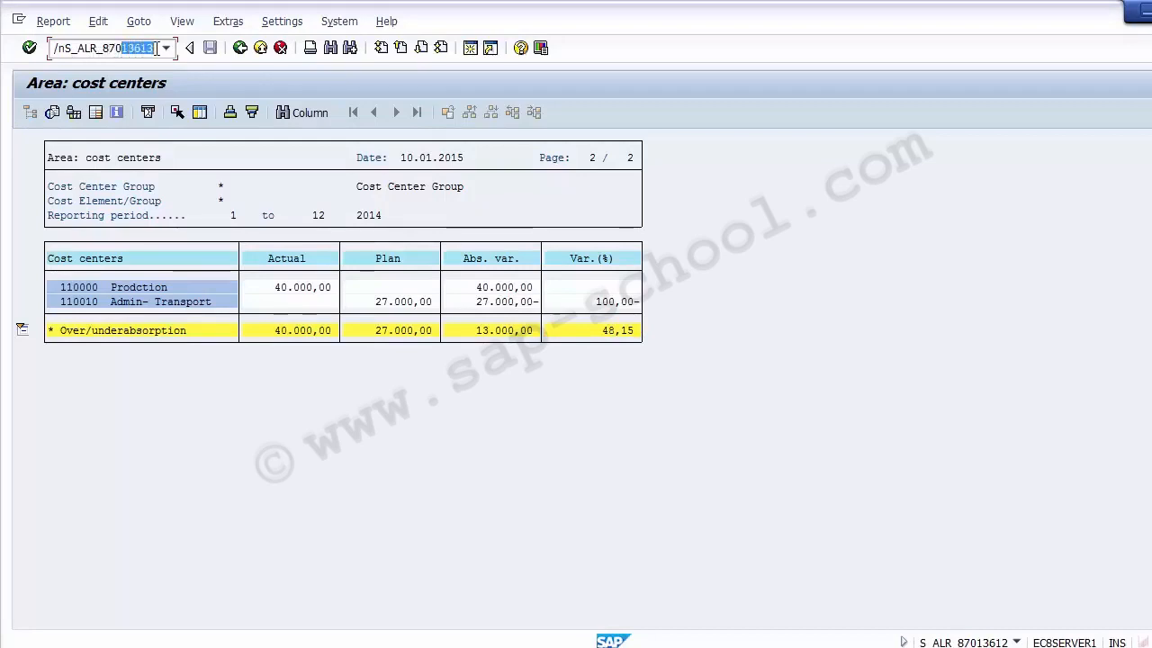
left_click(157, 48)
key("Return")
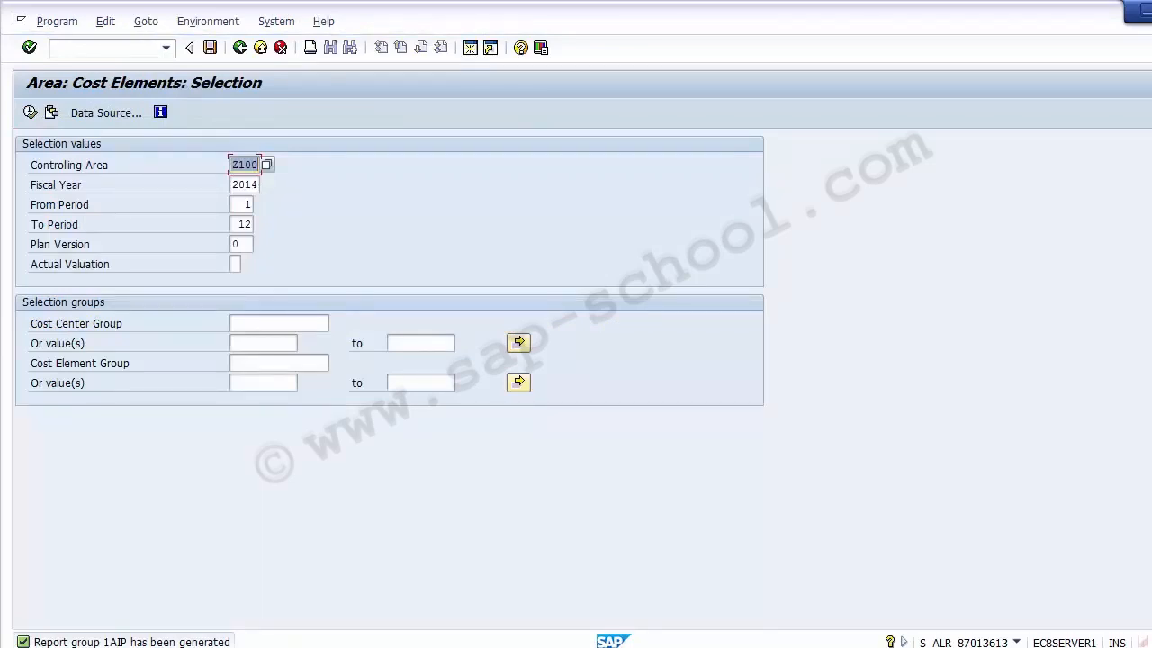
left_click(29, 113)
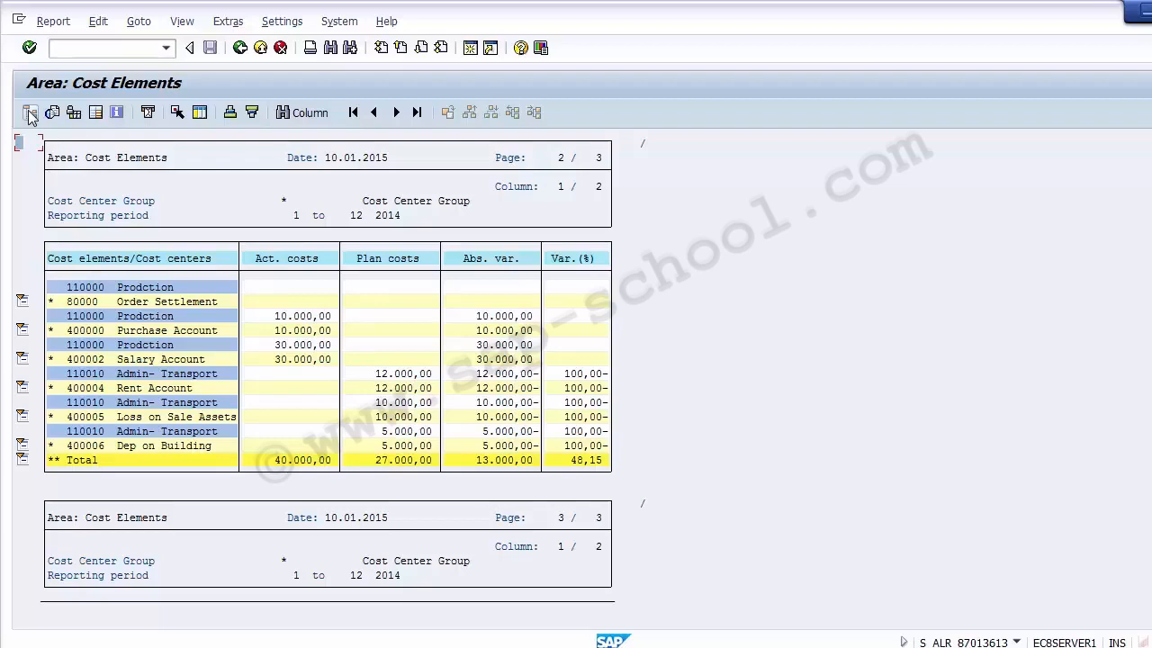
Examine how cost elements such as Purchase Account, Salary Account and Loss on Sale Assets are broken down by cost center.
left_click(85, 315)
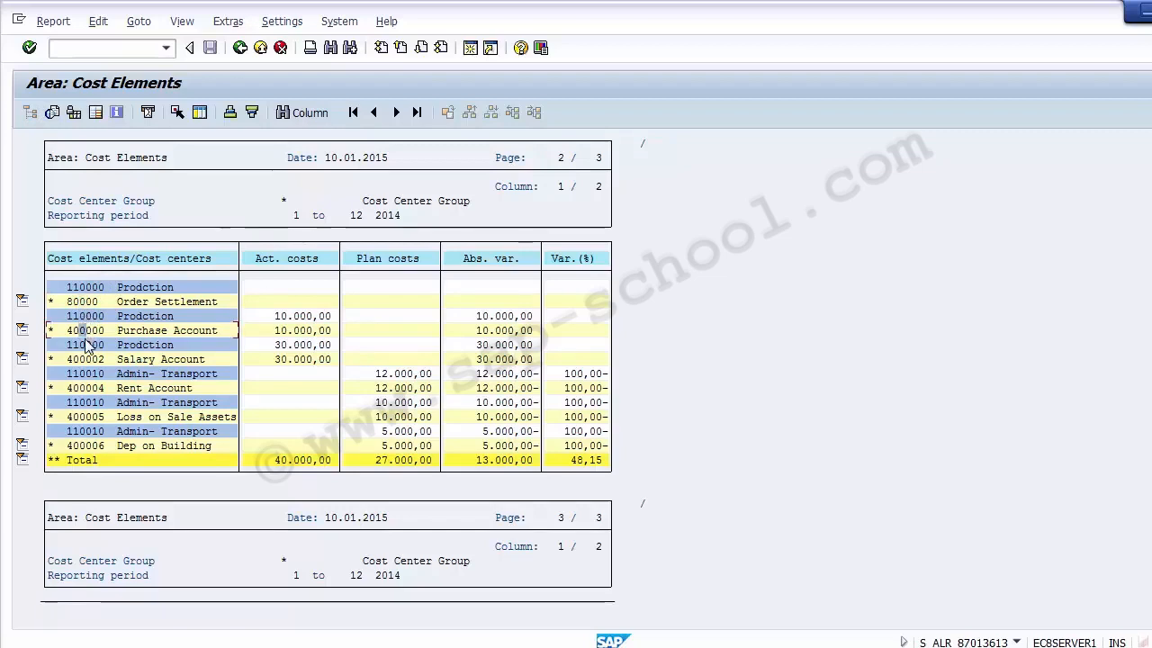
left_click(87, 346)
left_click(86, 360)
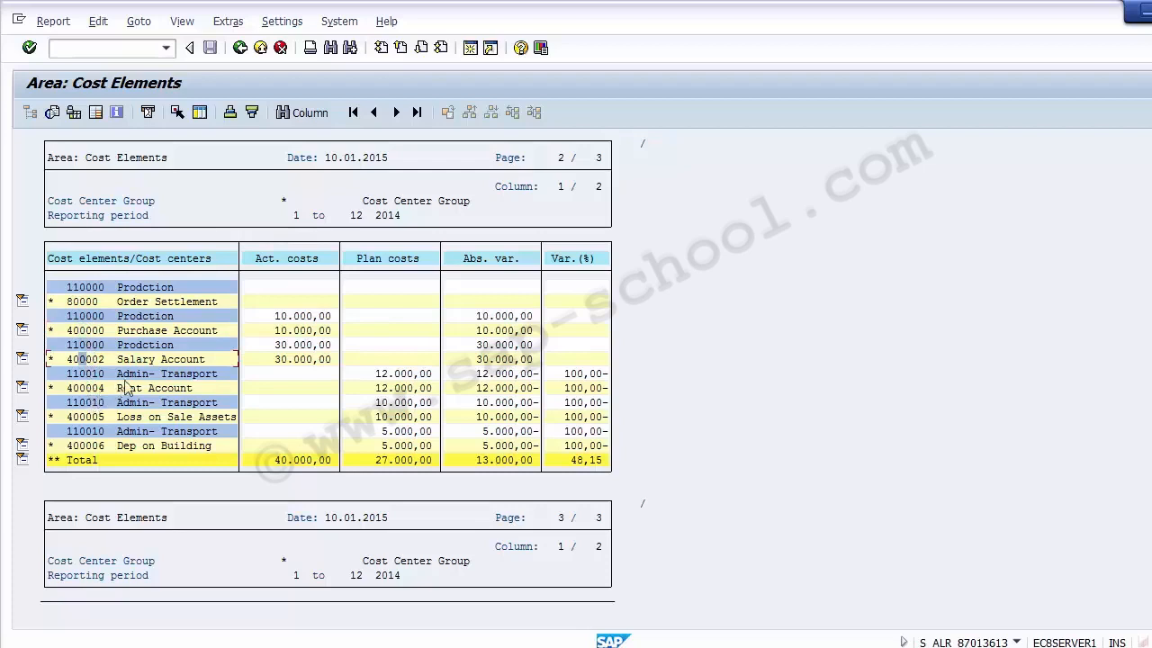
left_click(126, 376)
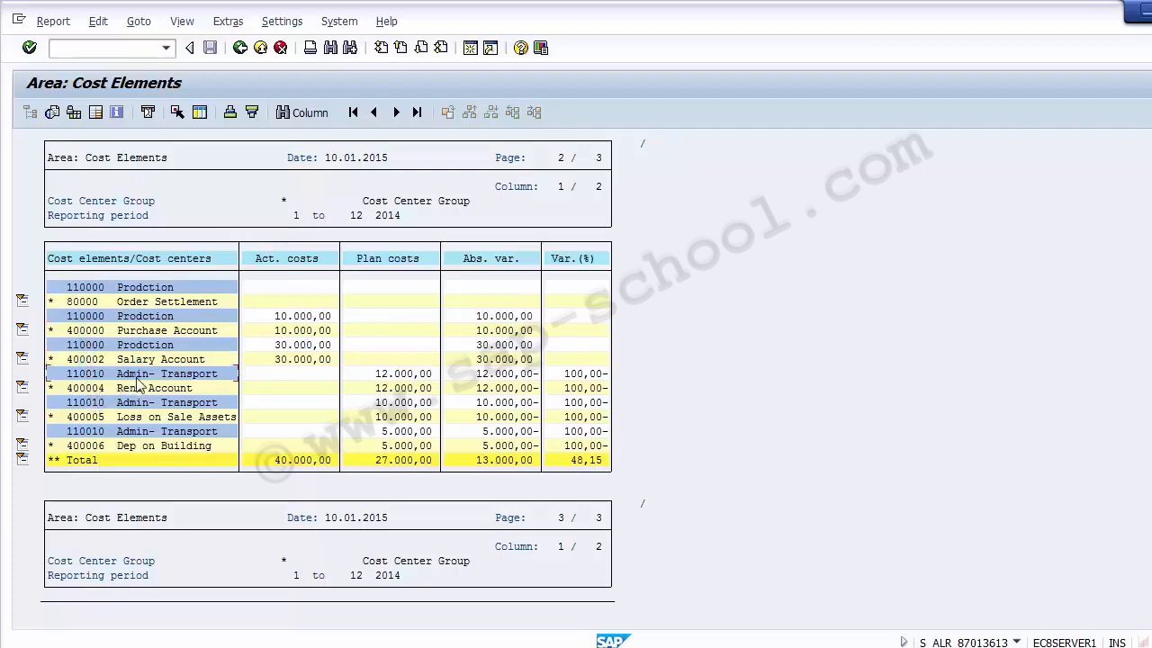
left_click(85, 389)
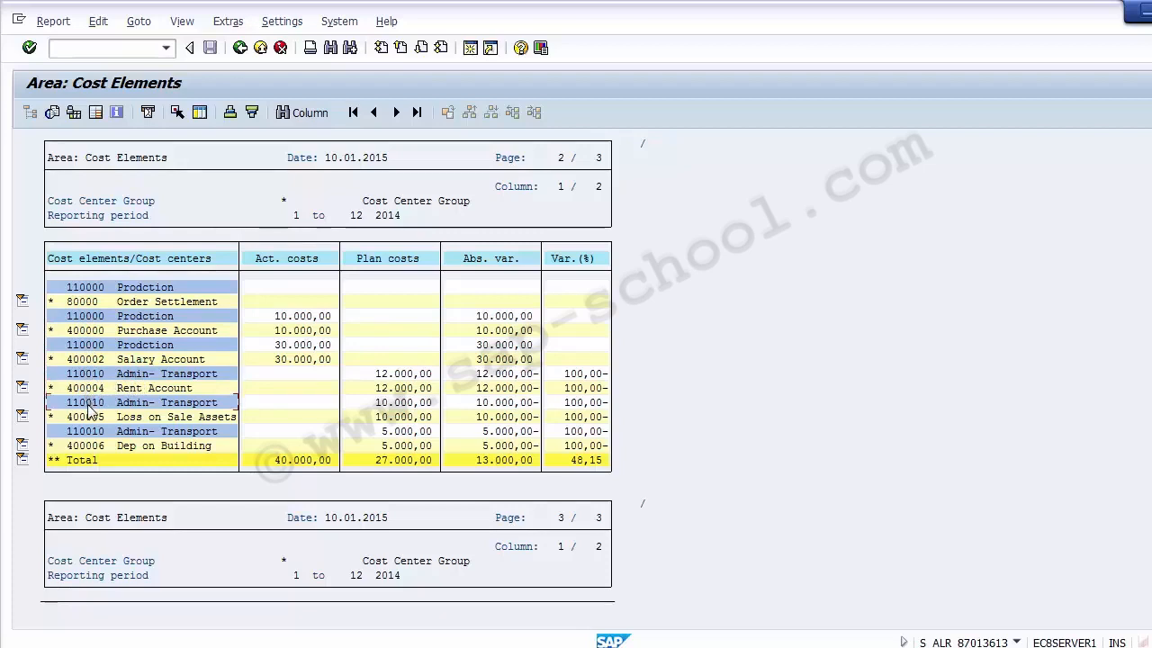
left_click(90, 418)
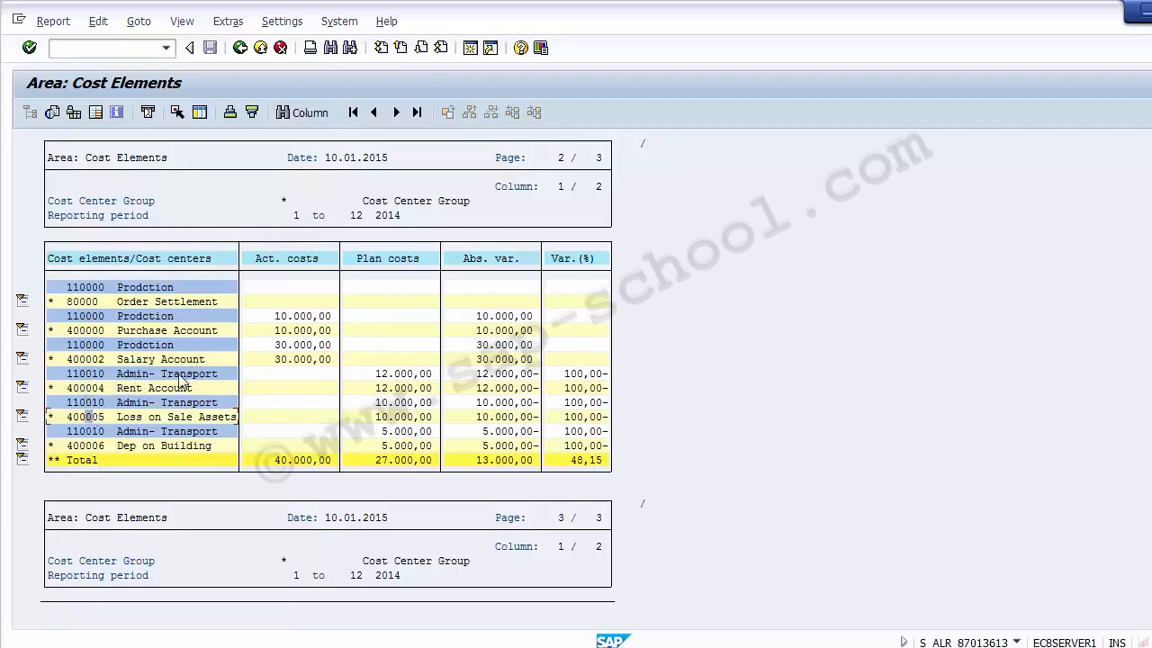
left_click(178, 317)
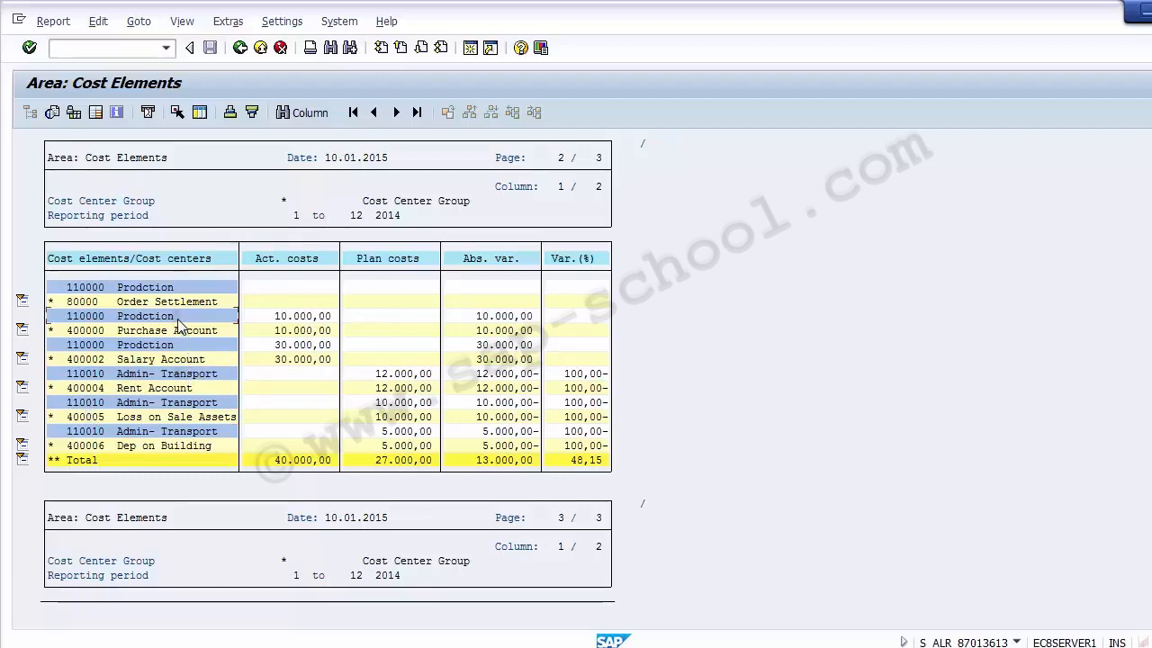
left_click(278, 317)
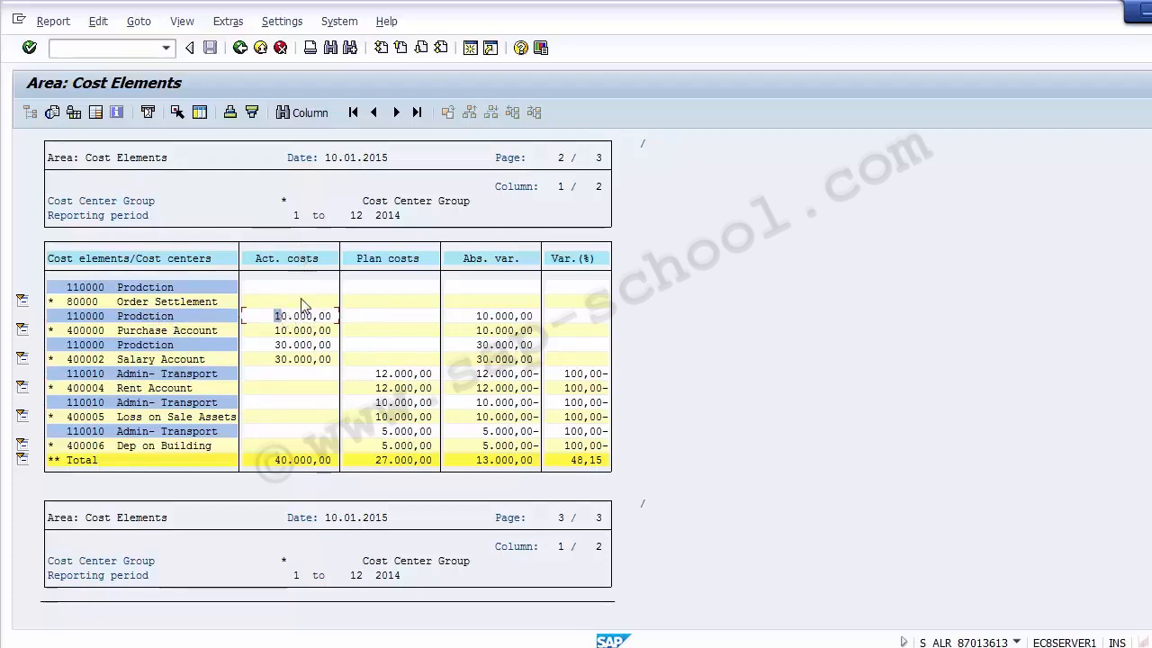
left_click(167, 334)
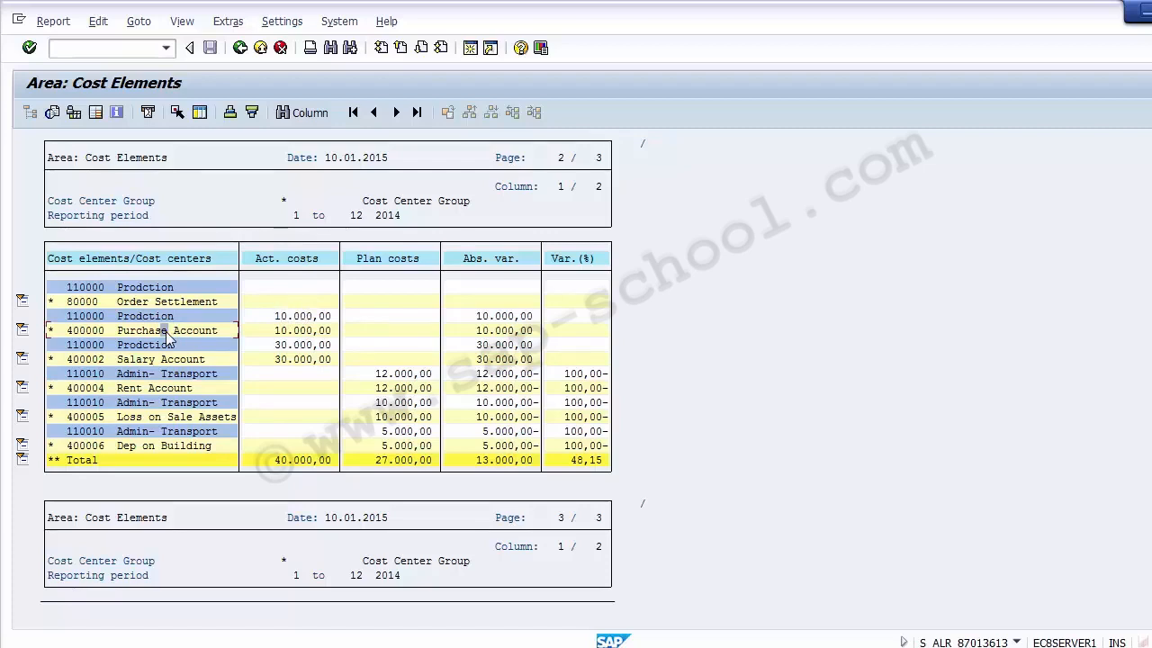
Review the actual costs of the Purchase Account and Salary Account rows under cost center 110000 Prodction.
left_click(286, 331)
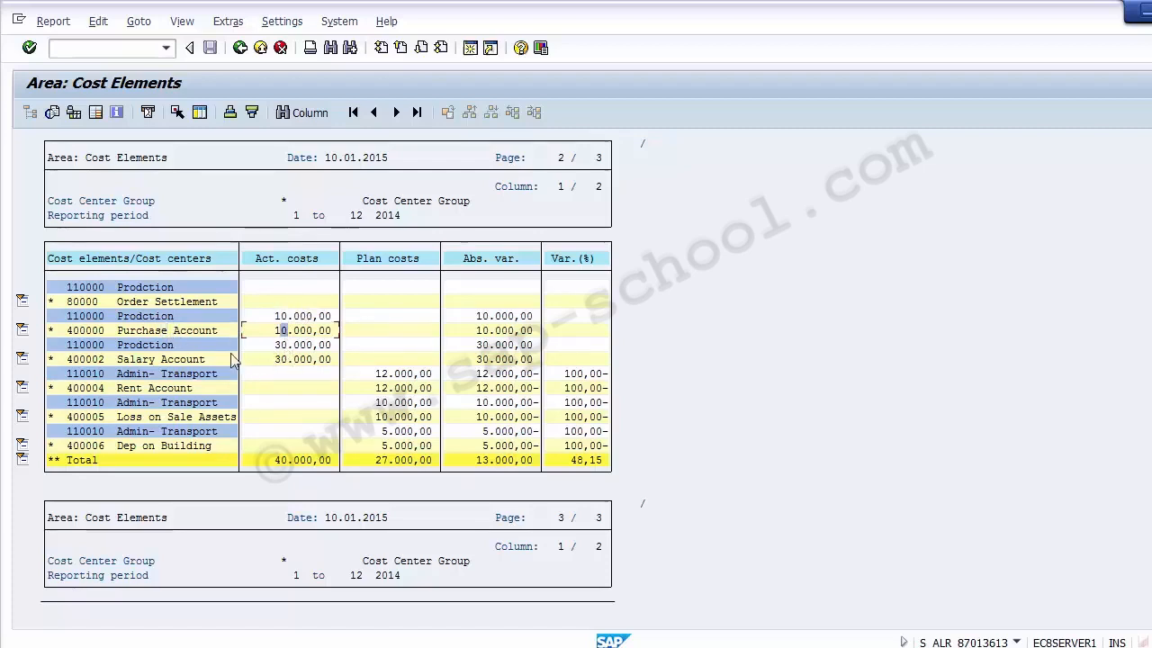
left_click(146, 346)
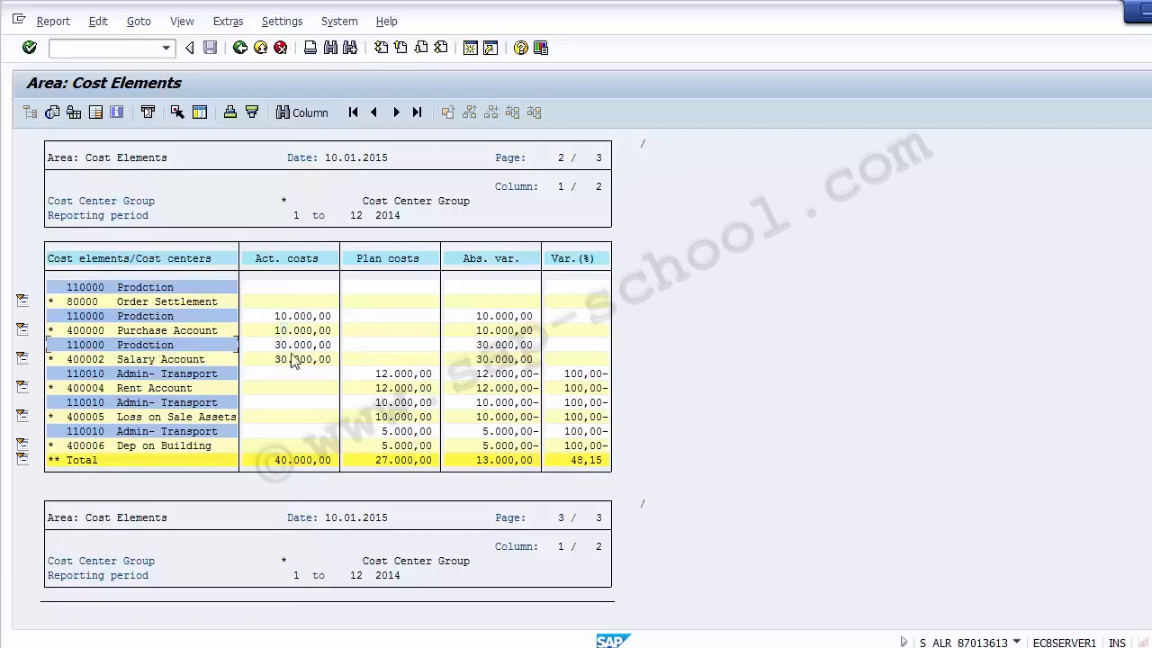
left_click(152, 363)
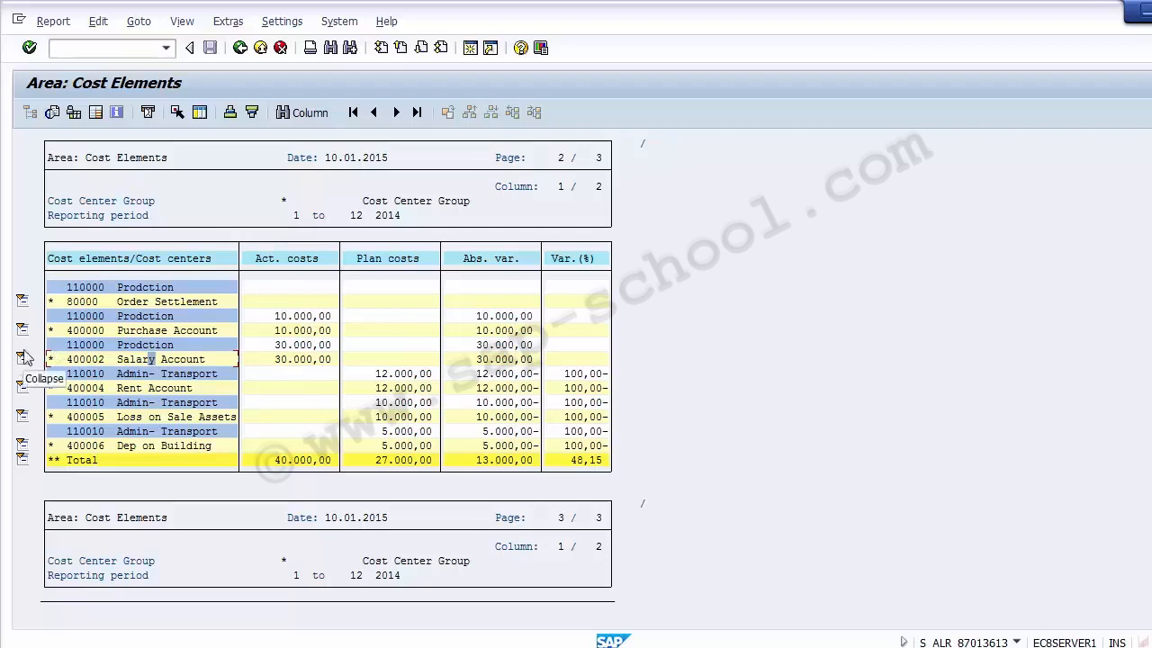
Collapse the cost center lines under every cost element from 80000 Order Settlement to 400006 Dep on Building.
left_click(22, 304)
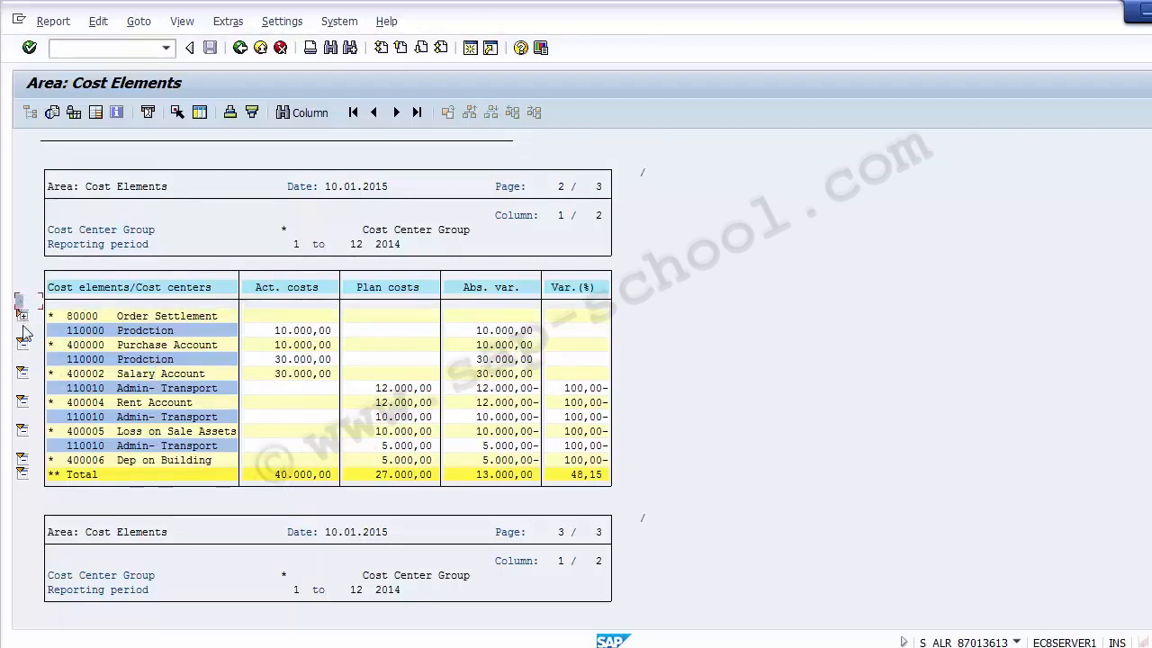
left_click(22, 342)
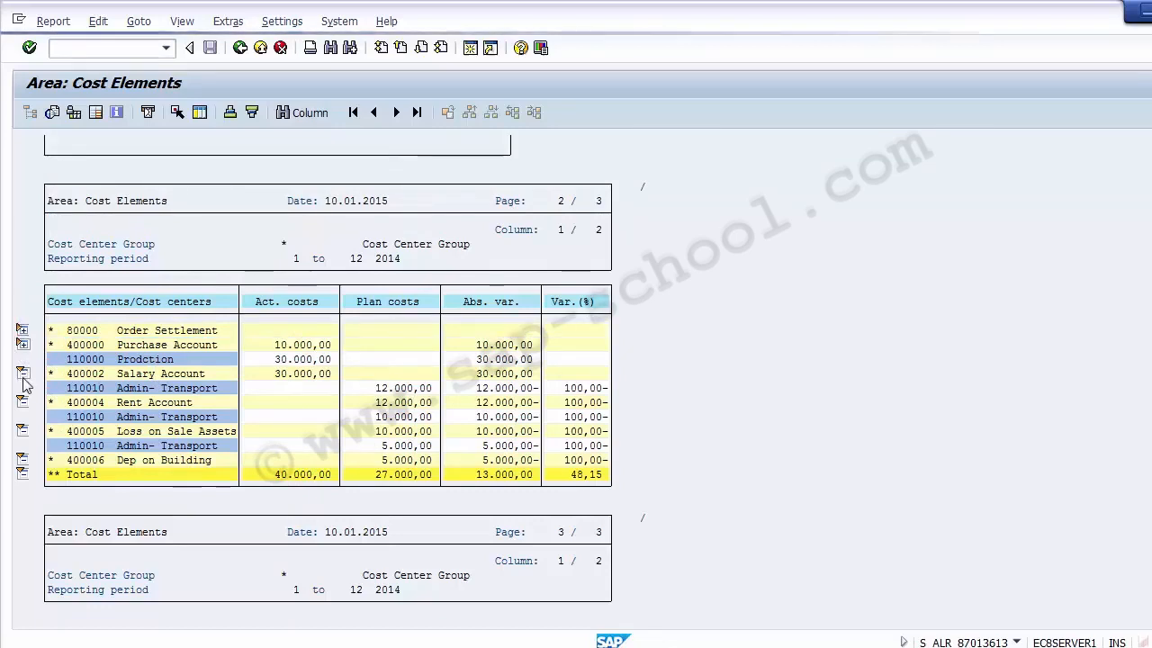
left_click(22, 373)
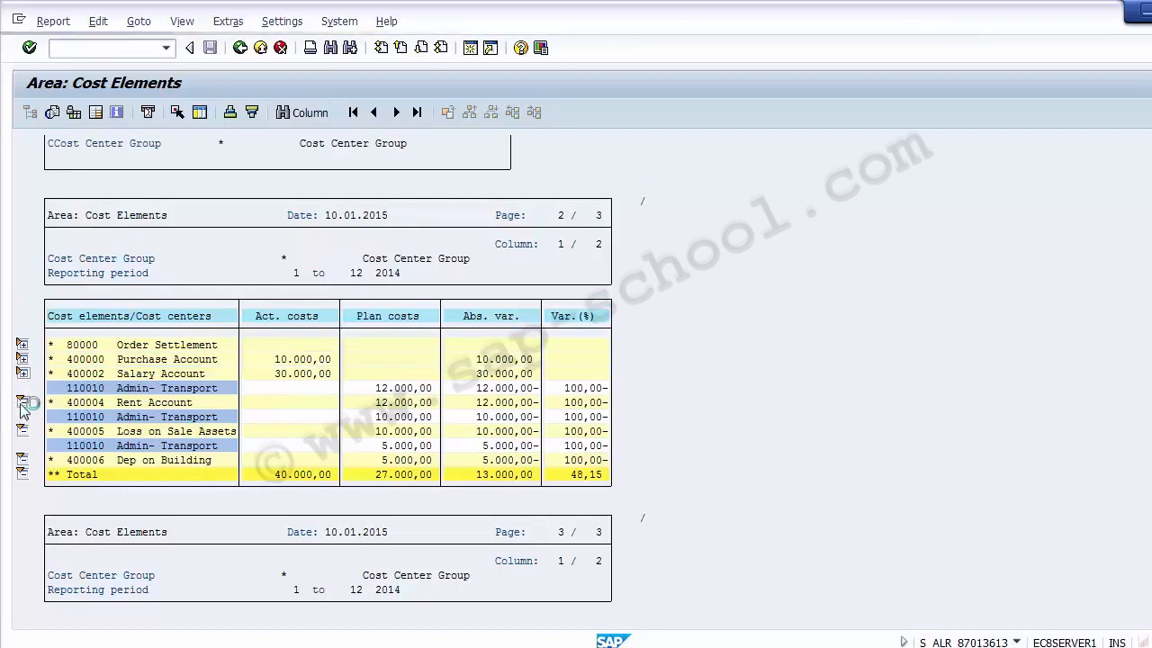
left_click(22, 405)
left_click(23, 446)
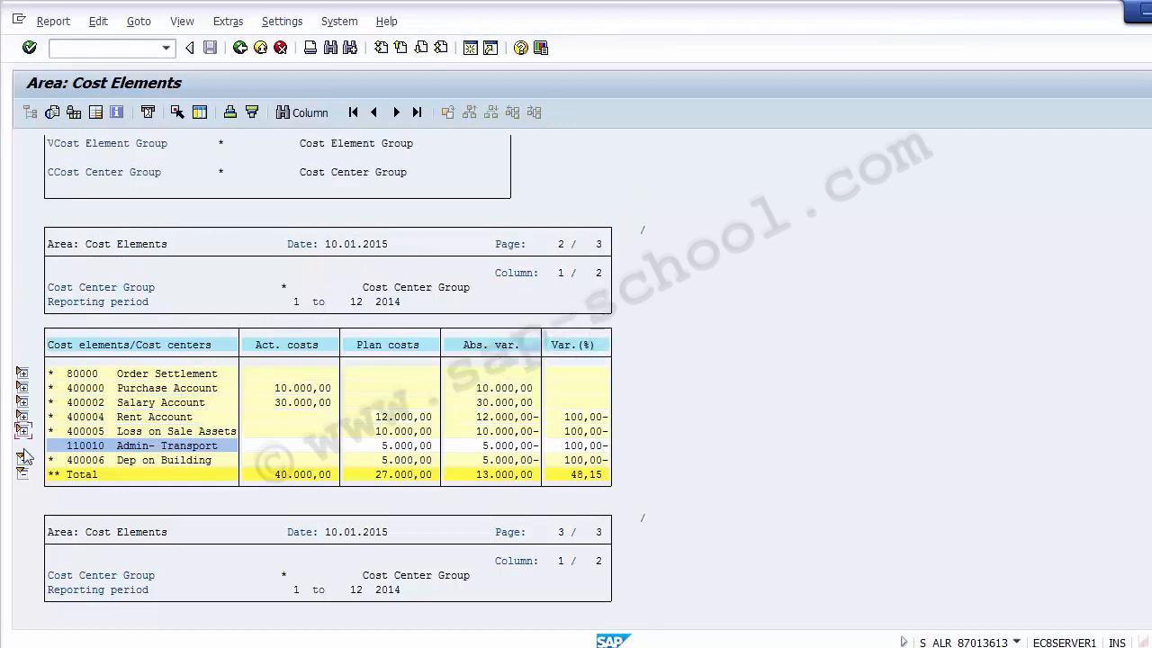
left_click(22, 461)
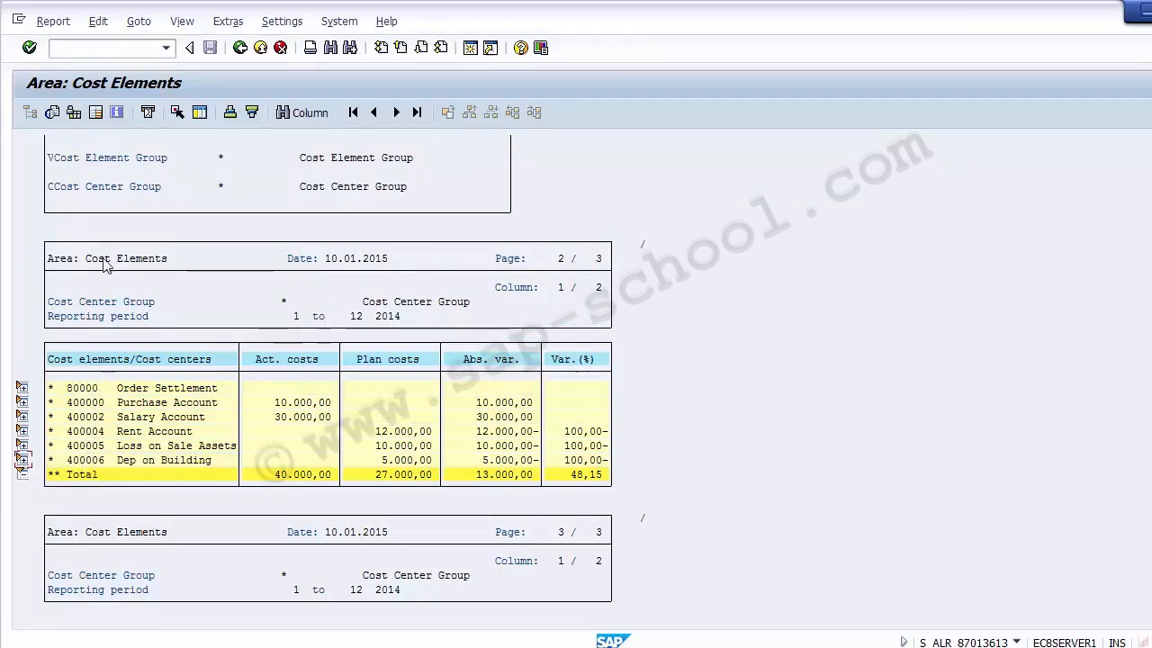
left_click(22, 389)
left_click(23, 389)
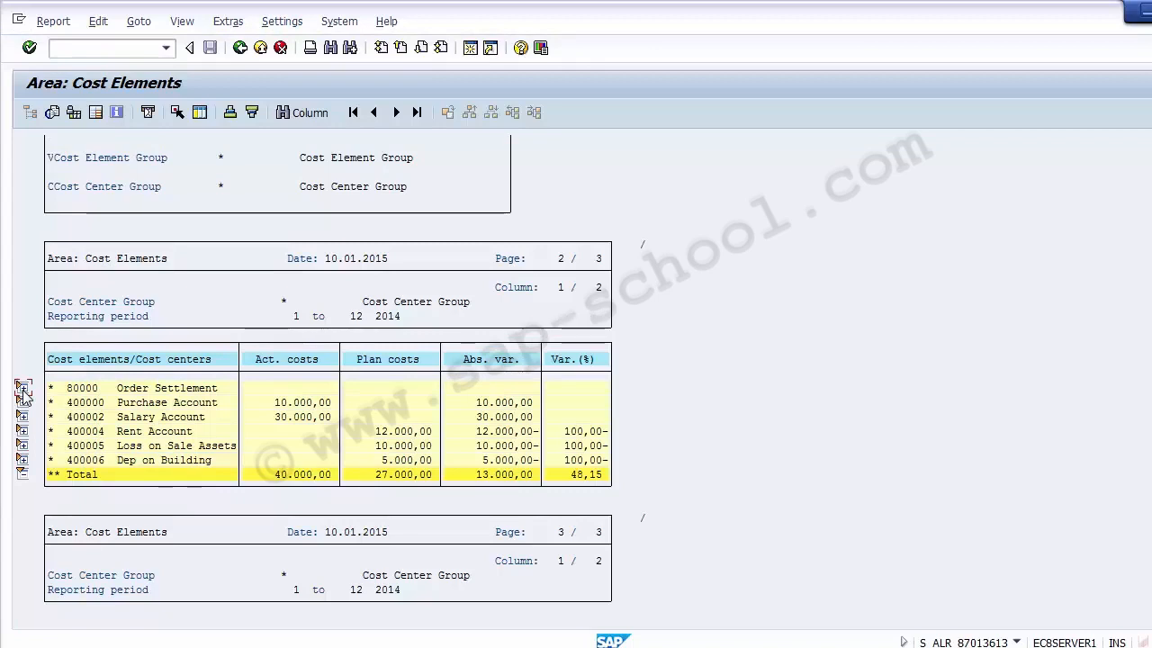
Exit the cost elements report, check the PowerPoint report list, and open transaction /nS_ALR_87013614 in SAP.
left_click(260, 48)
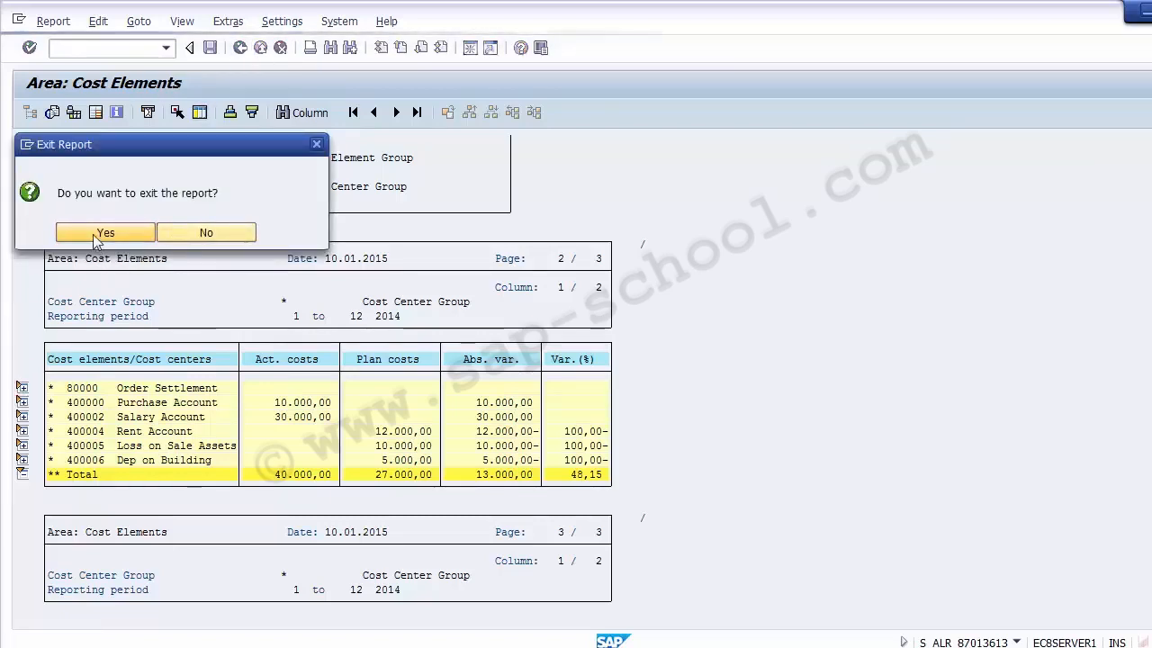
key("Return")
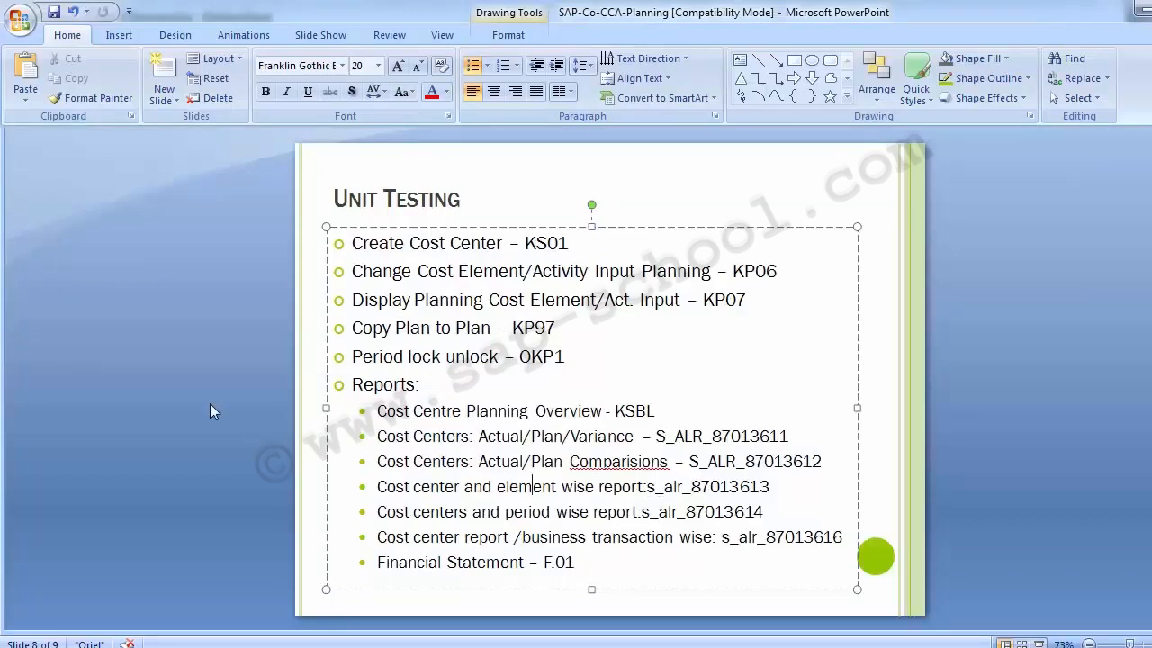
key("alt+Tab")
left_click(120, 54)
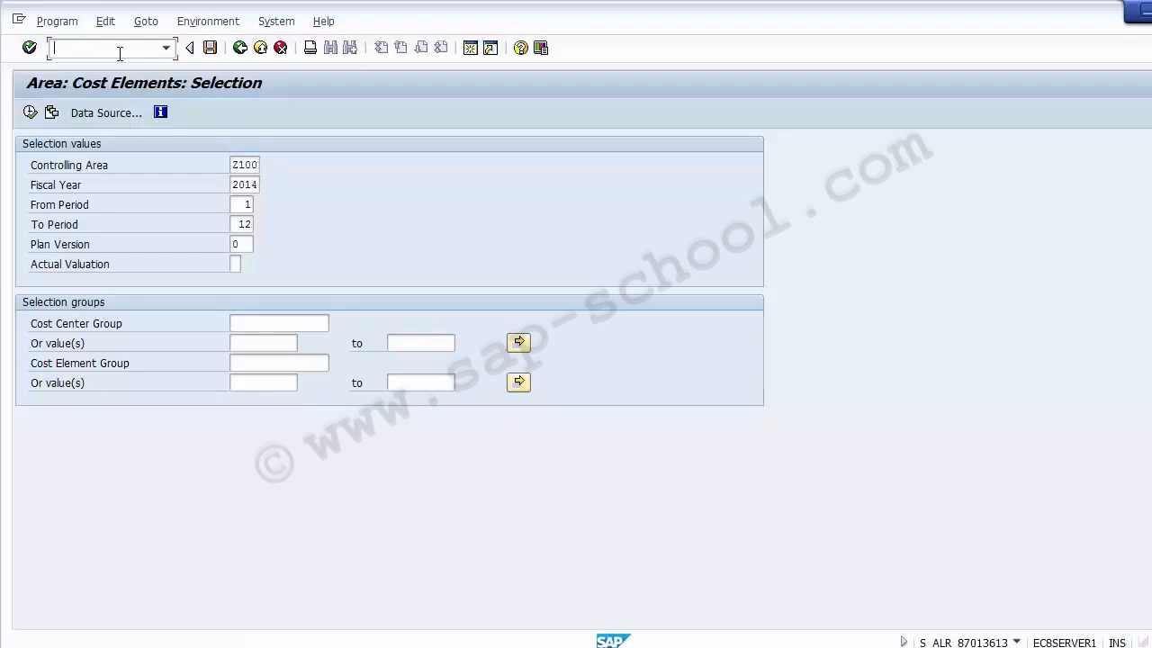
key("Down")
key("End")
key("BackSpace")
type("4")
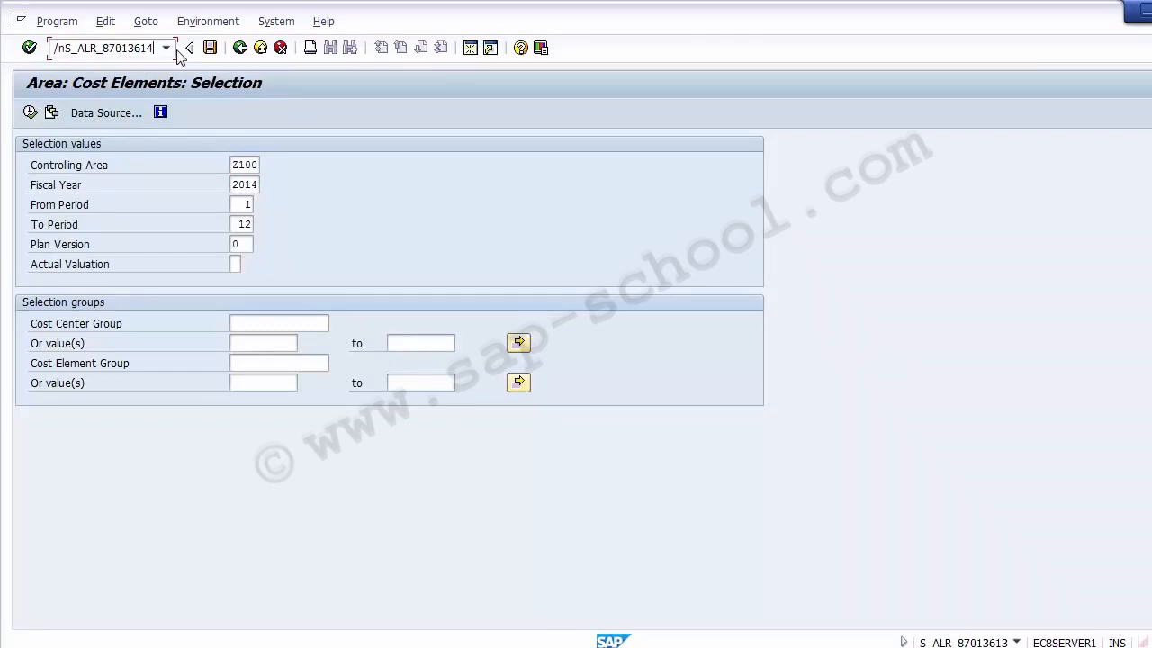
key("Return")
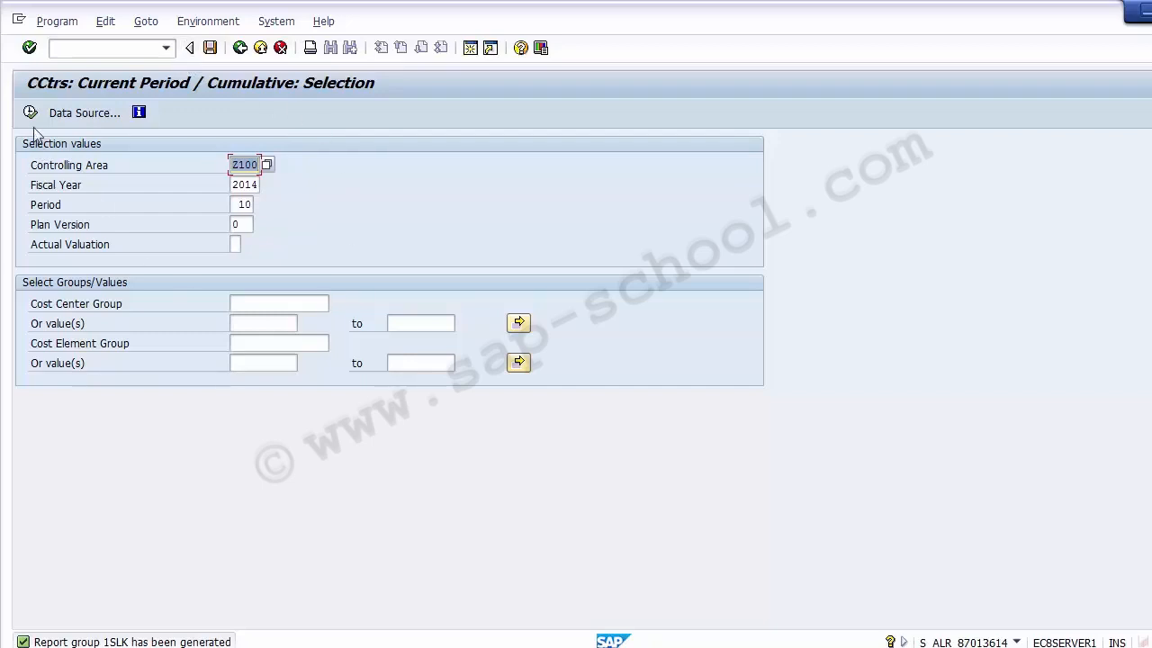
Run the current period/cumulative report for controlling area Z100, fiscal year 2014, period 10, plan version 0.
left_click(246, 184)
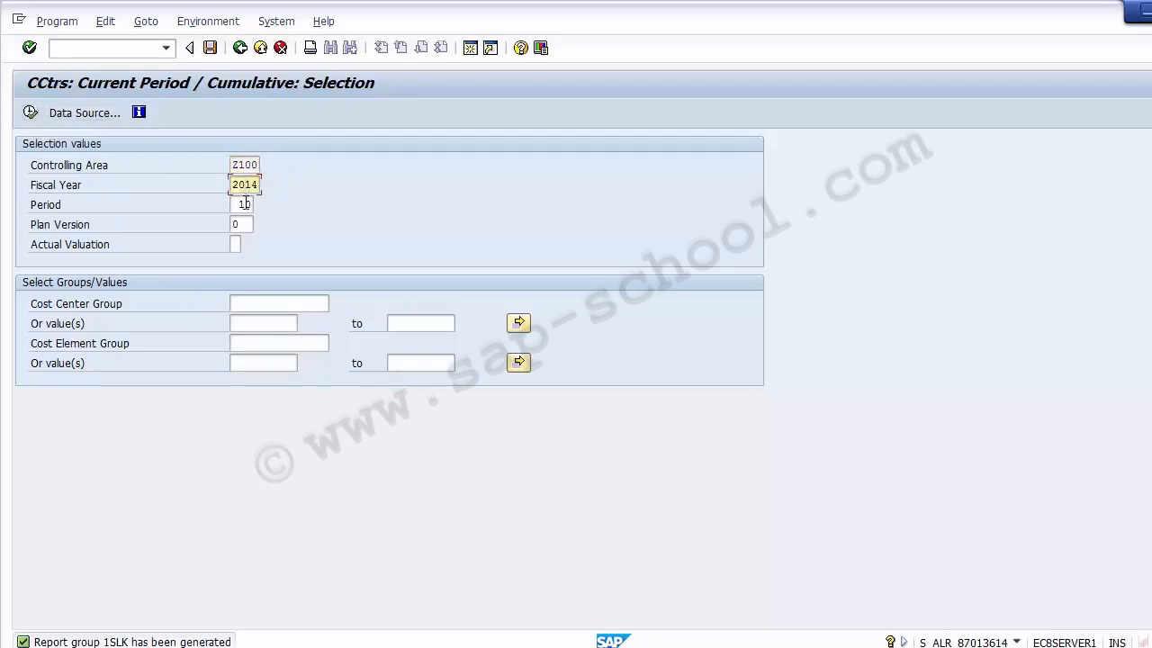
left_click(244, 204)
left_click(245, 224)
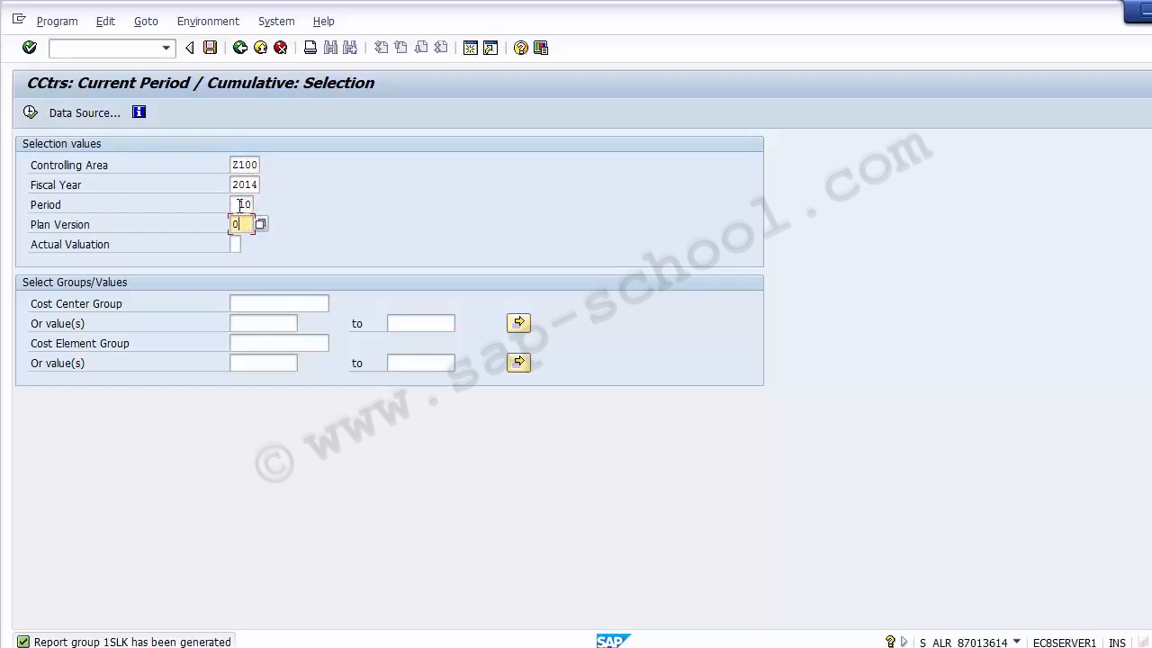
left_click_drag(239, 205, 254, 203)
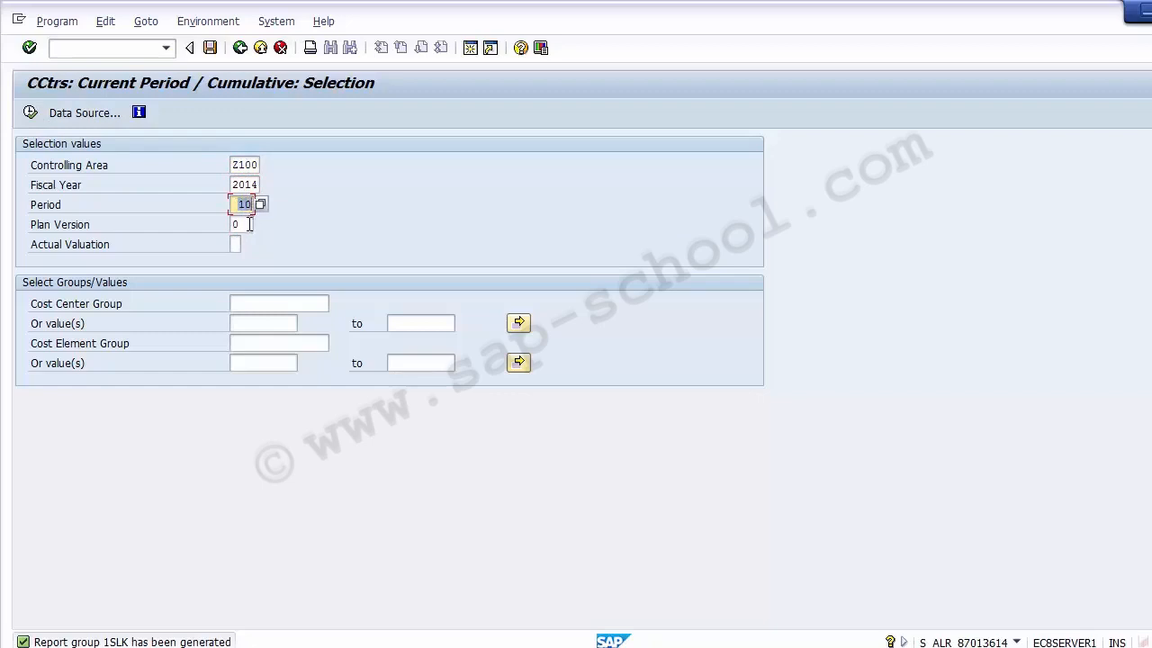
left_click(240, 206)
left_click(30, 113)
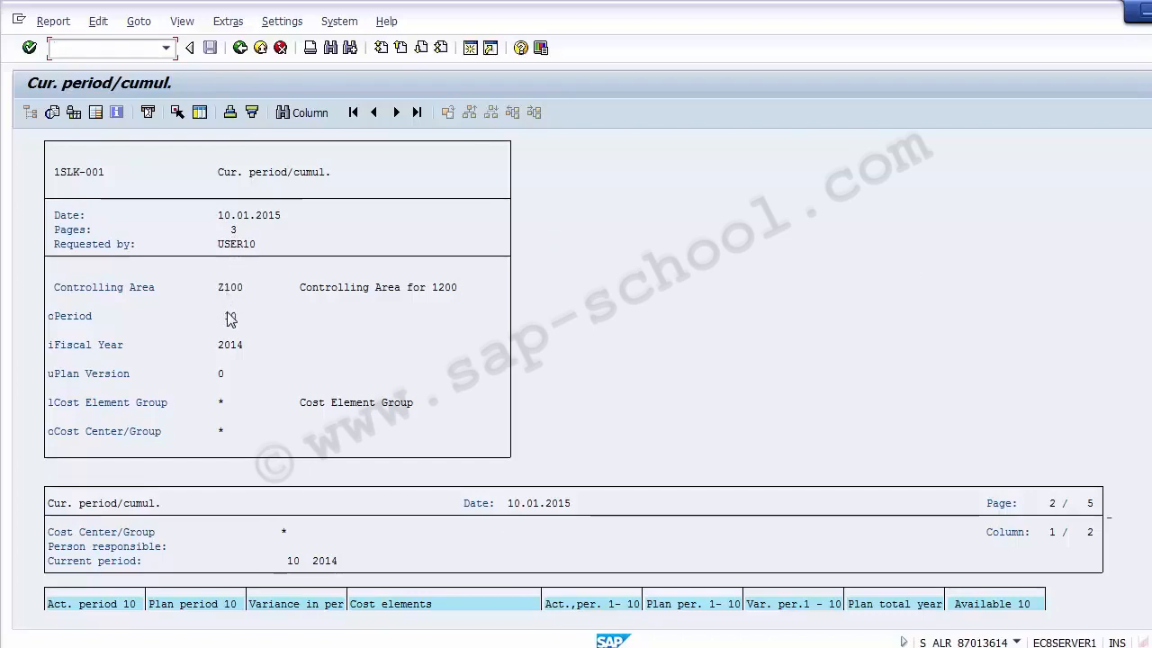
Examine the report's selection header and the period 10 plan and variance figures for each cost element.
left_click(220, 373)
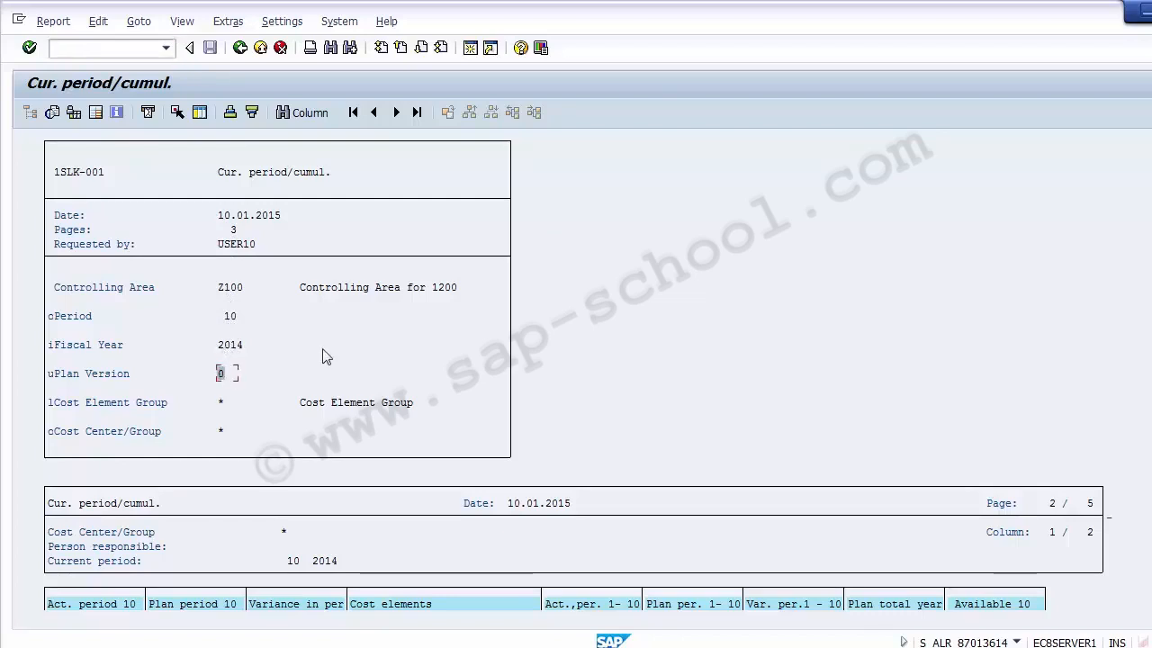
left_click(342, 376)
scroll(342, 376, "down", 8)
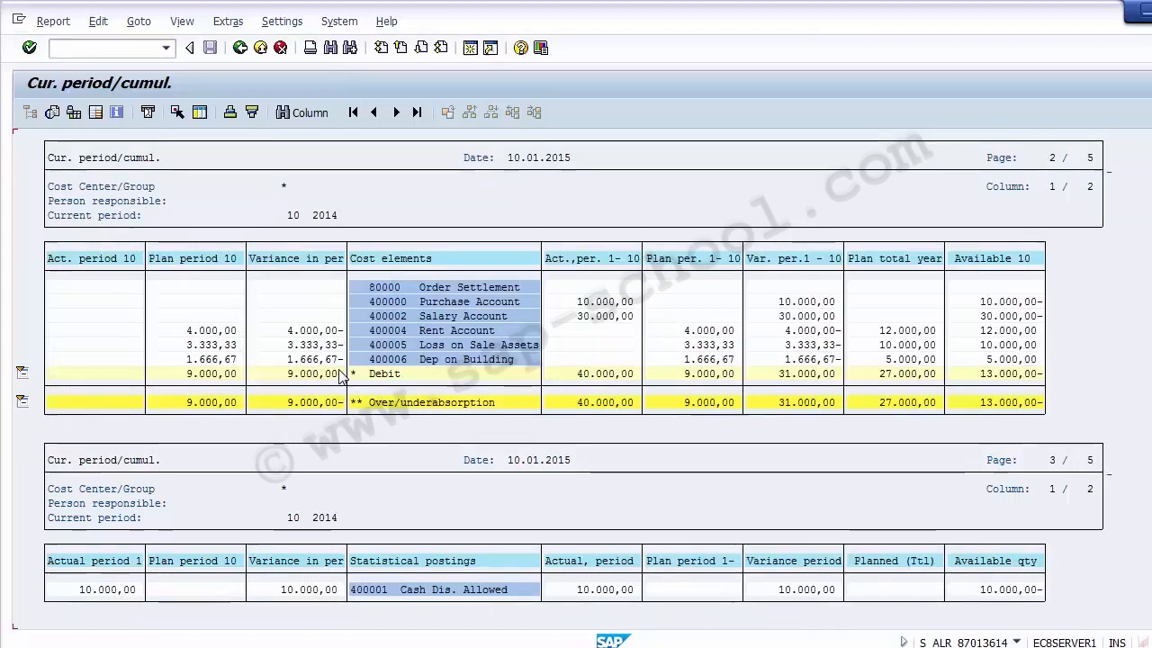
left_click(214, 332)
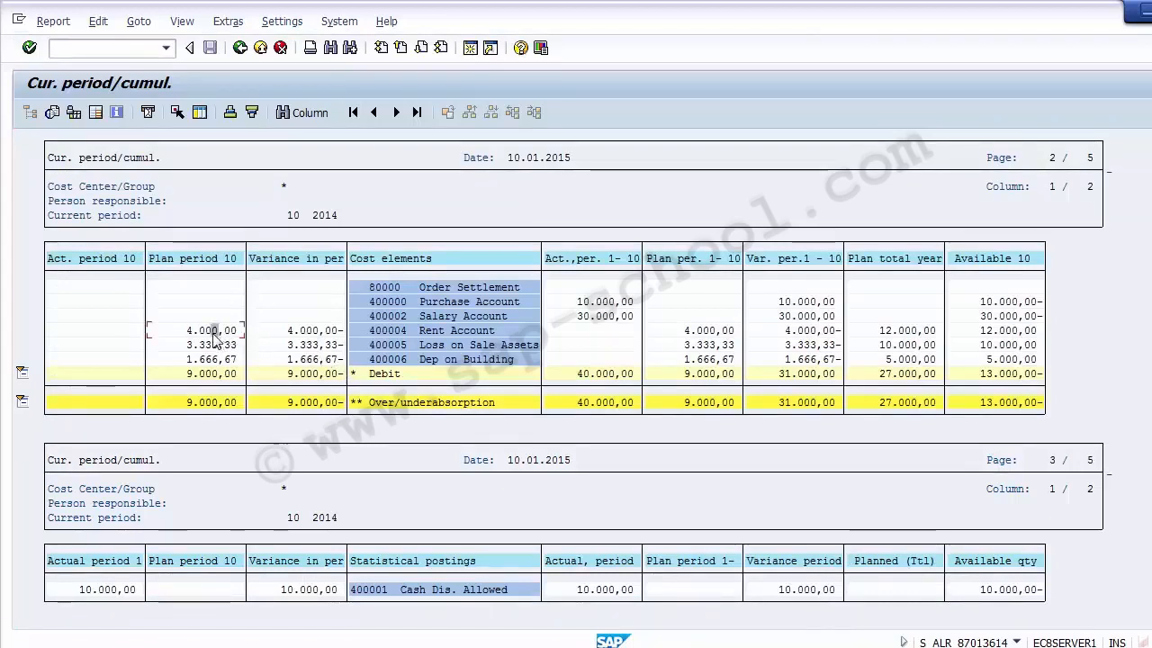
left_click(227, 259)
left_click(292, 333)
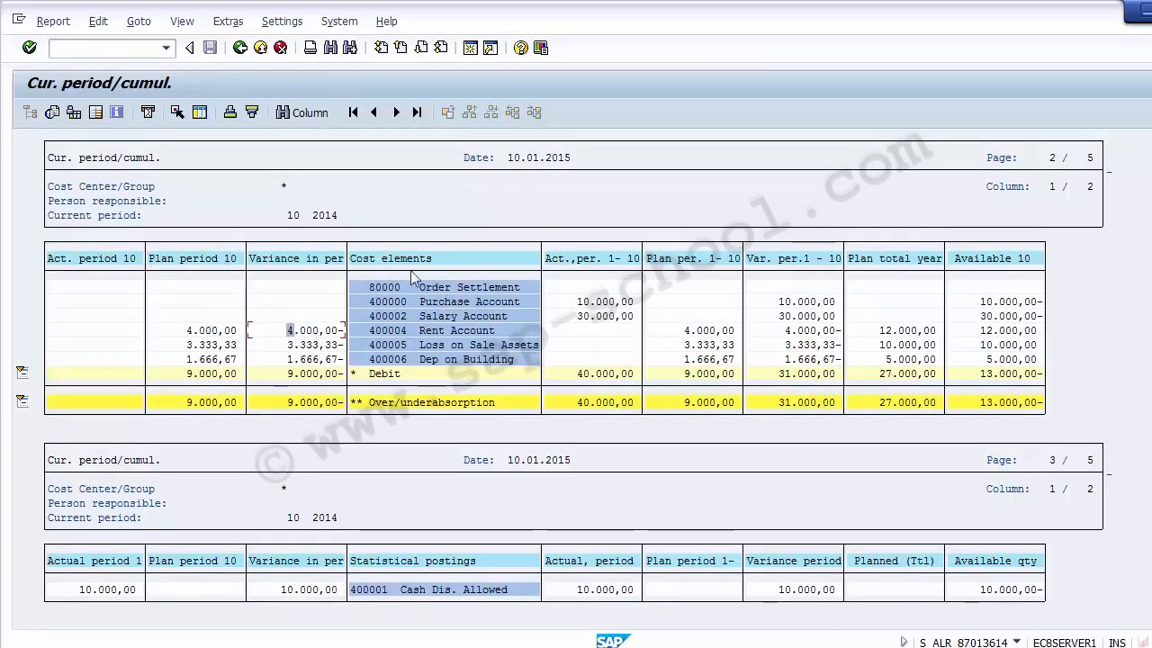
left_click(387, 346)
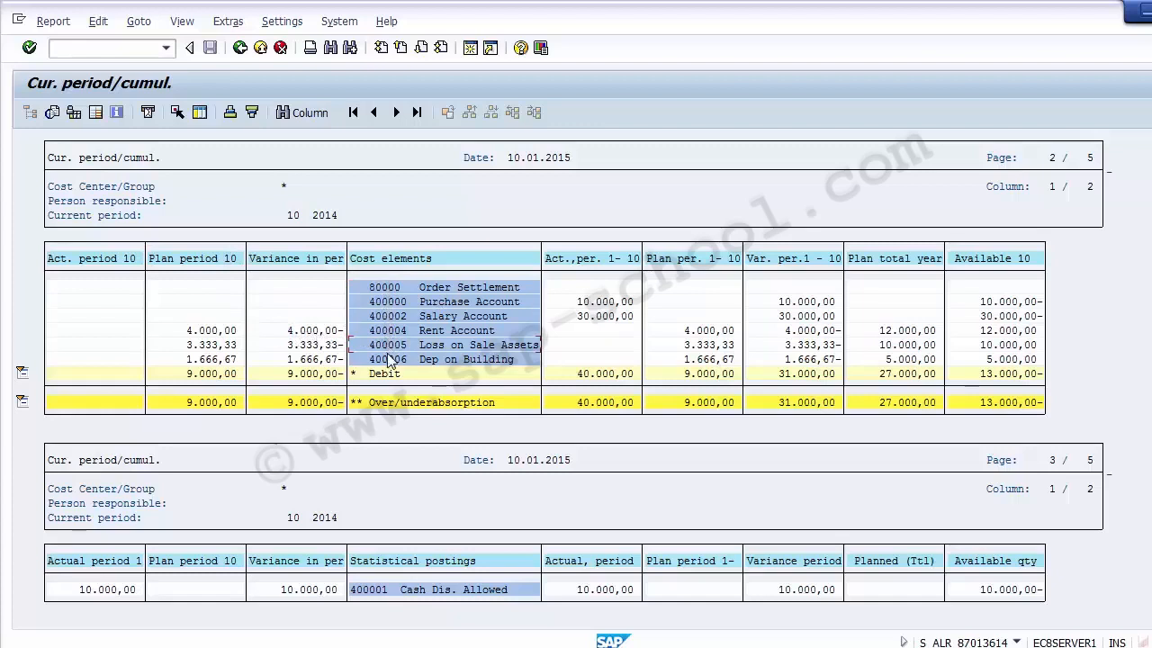
left_click(464, 316)
left_click(466, 346)
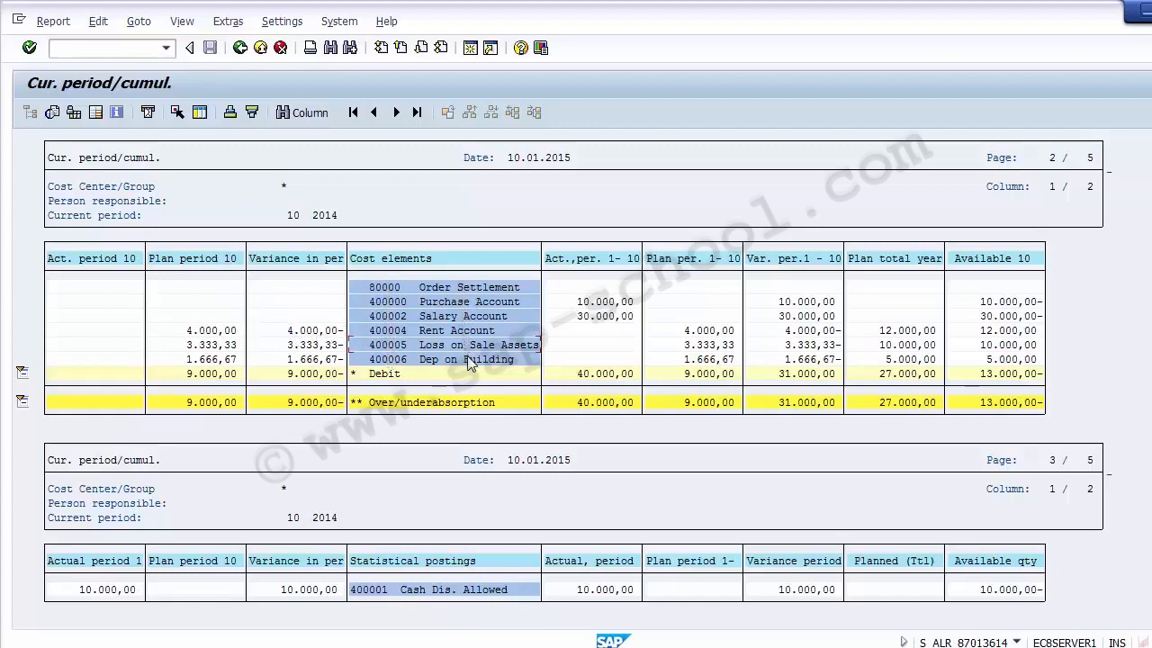
Compare the Rent Account's period 10 plan with its total-year plan and its variance for periods 1 to 10.
left_click(207, 332)
left_click(171, 333)
left_click(204, 335)
left_click(802, 313)
left_click(882, 330)
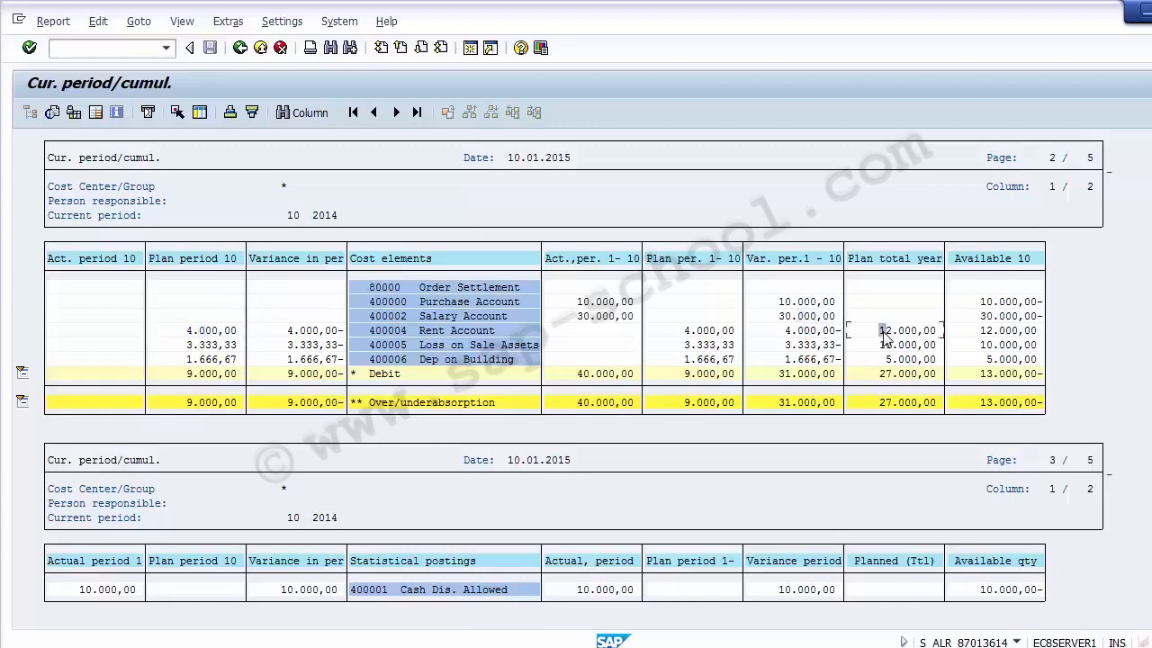
left_click(801, 329)
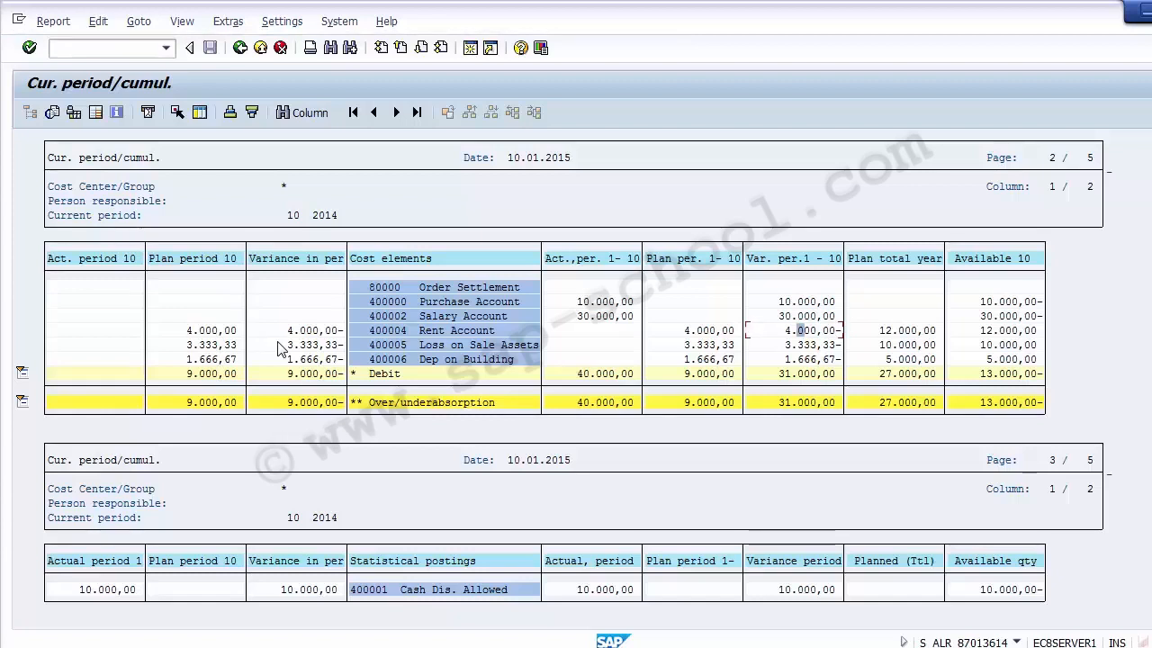
Switch to PowerPoint to check the list of reports, return to SAP and exit the current period/cumulative report.
left_click(379, 646)
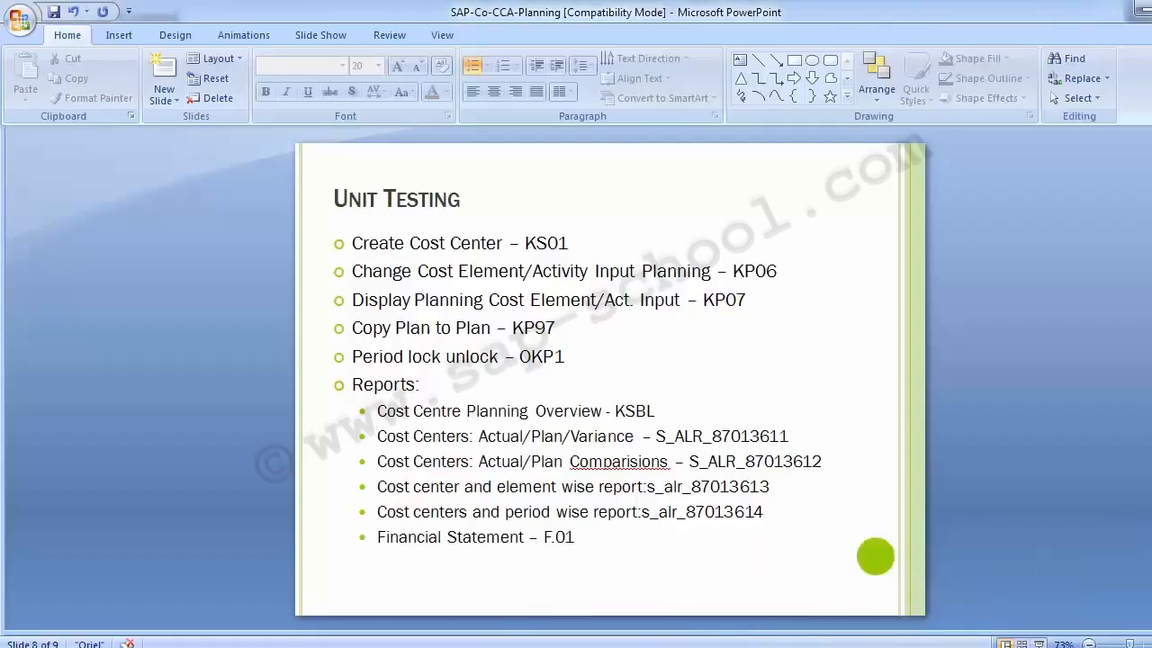
mouse_move(530, 646)
left_click(567, 581)
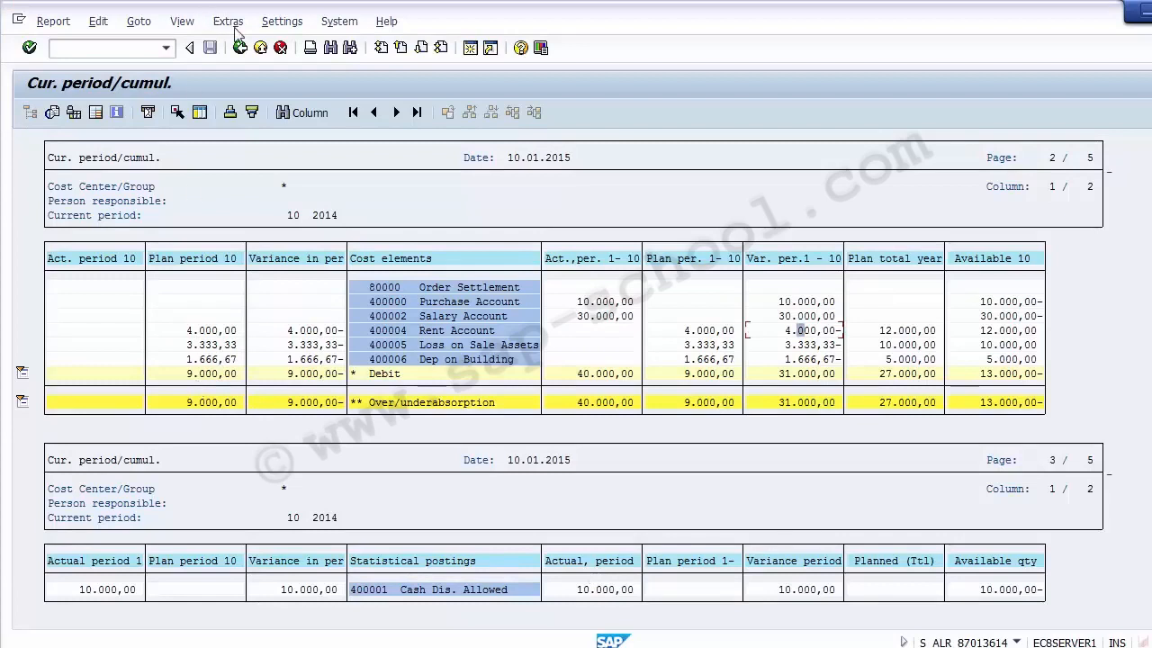
left_click(260, 47)
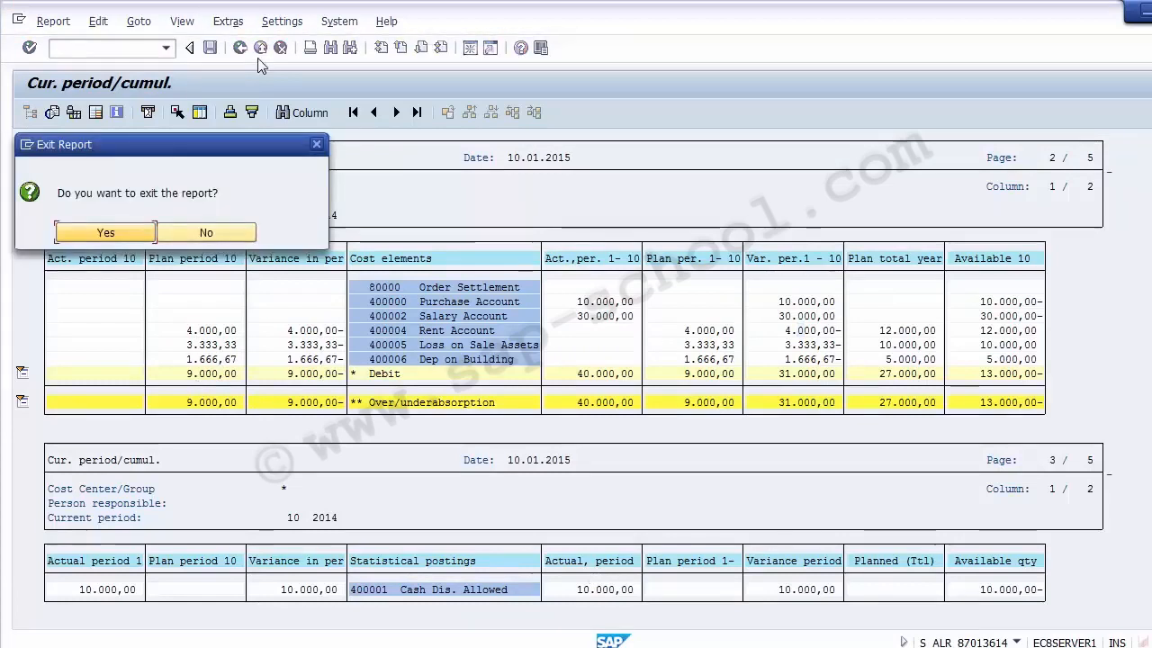
left_click(134, 230)
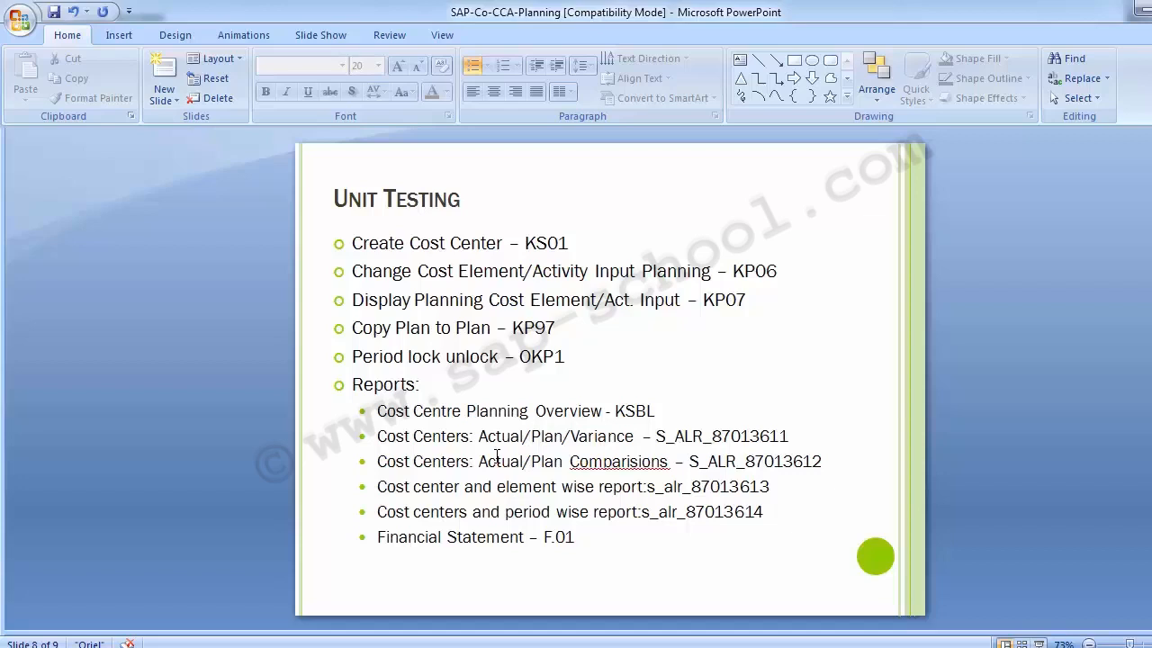
Return to SAP from the PowerPoint slide and open the Financial Statements transaction F.01.
left_click(578, 580)
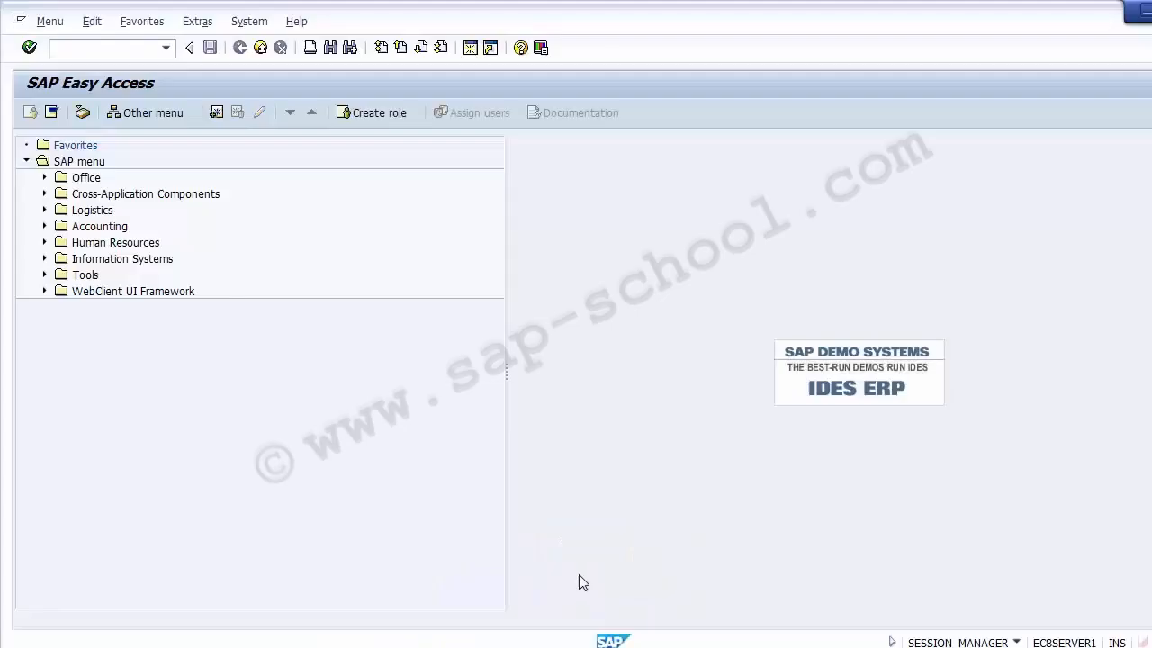
type("f.01")
key("Return")
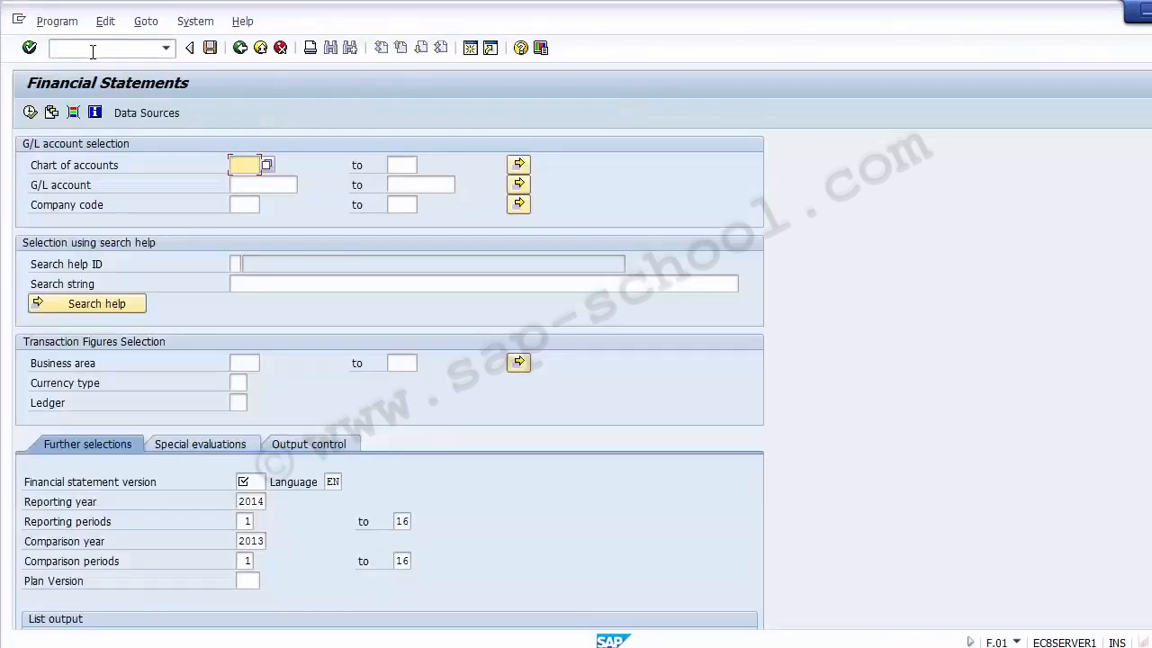
Enter chart of accounts 1000 and fill in the company code from its previously used entries.
type("1000")
key("Down")
key("Down")
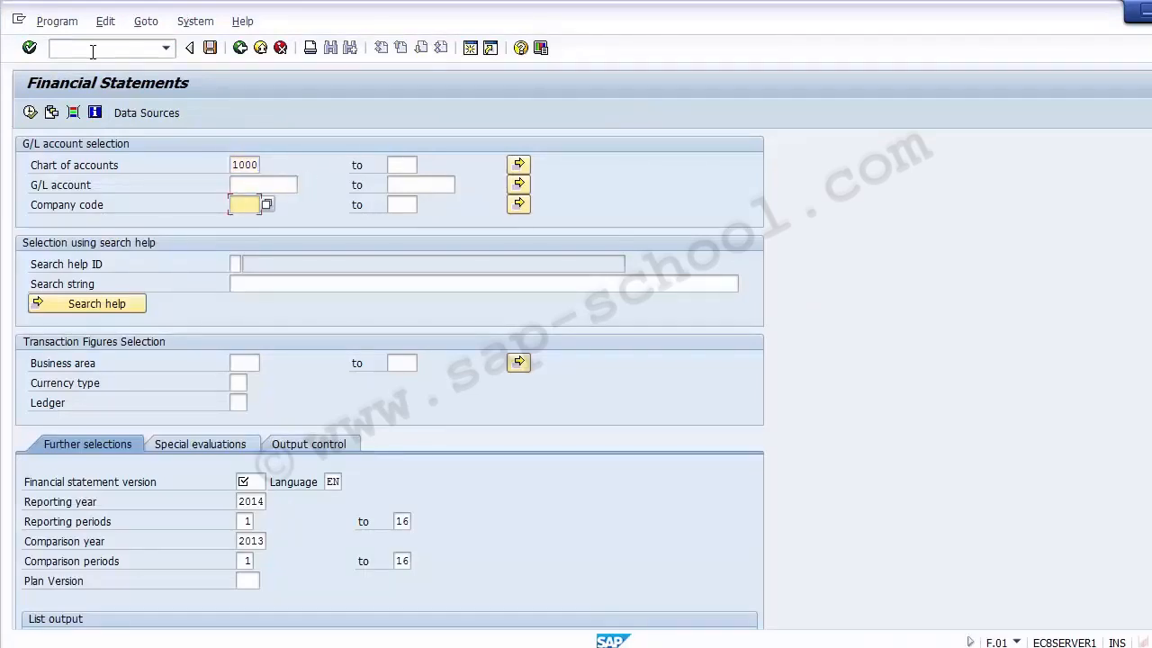
key("Down")
key("Return")
Set the financial statement version to 1200 from its previously used entries.
key("Down")
key("Down")
key("Down")
key("Down")
key("Down")
key("Down")
key("Down")
key("Down")
key("Down")
key("Down")
key("Down")
key("Down")
key("Down")
key("Down")
key("Down")
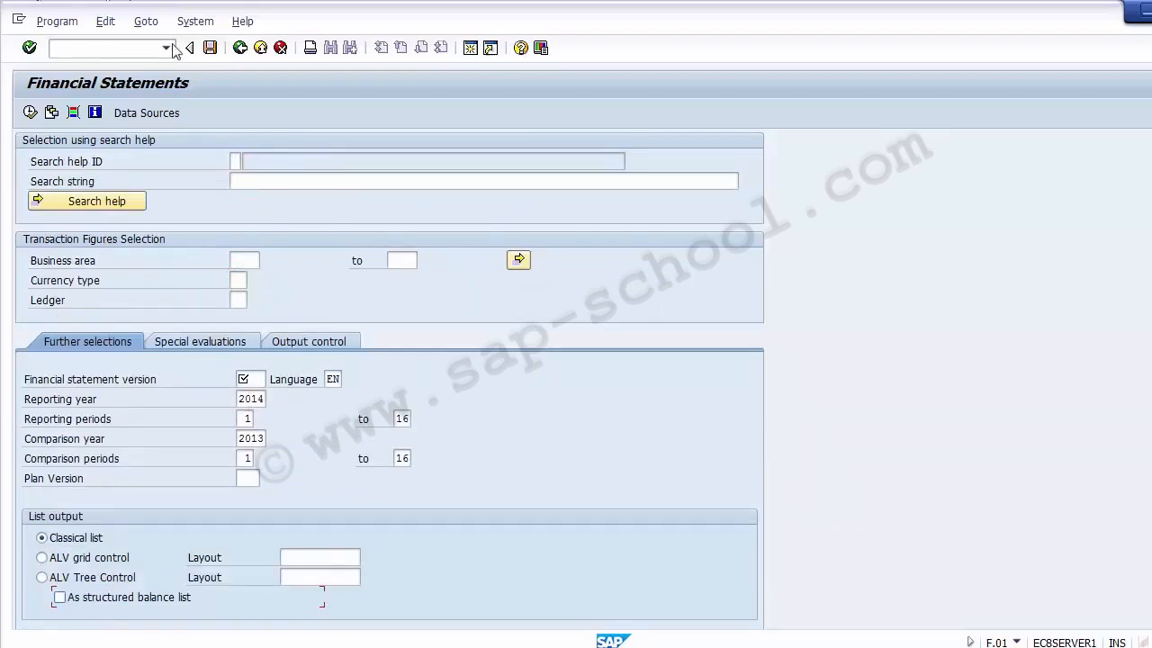
left_click(253, 380)
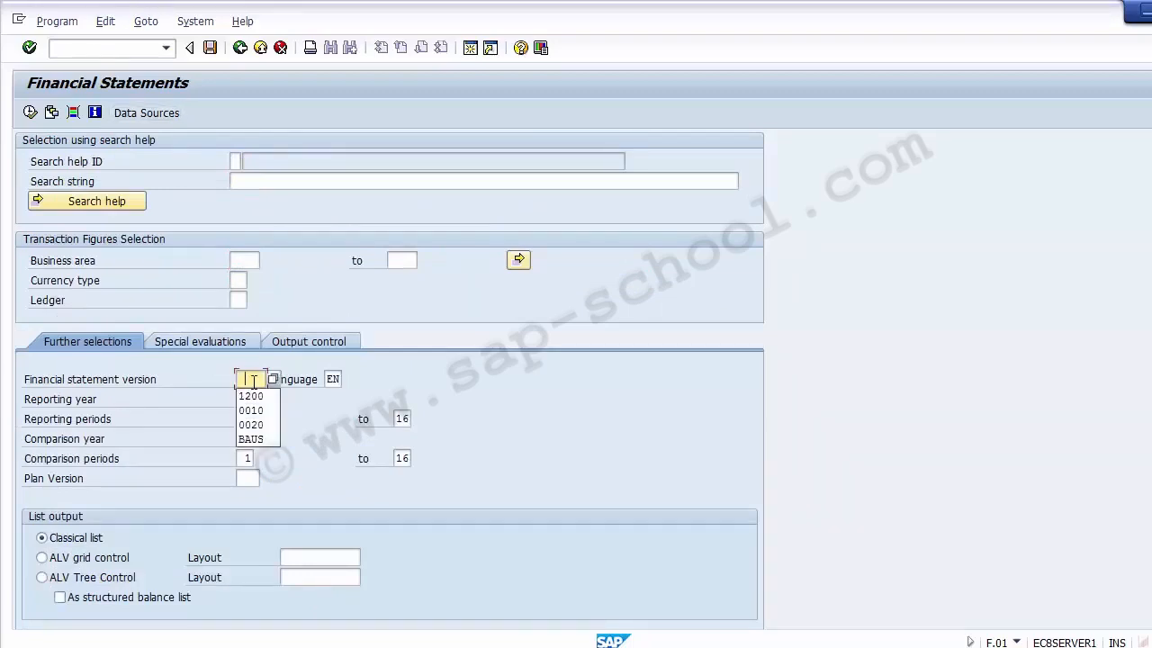
key("Down")
key("Return")
key("Down")
key("Down")
key("Down")
key("Down")
key("Down")
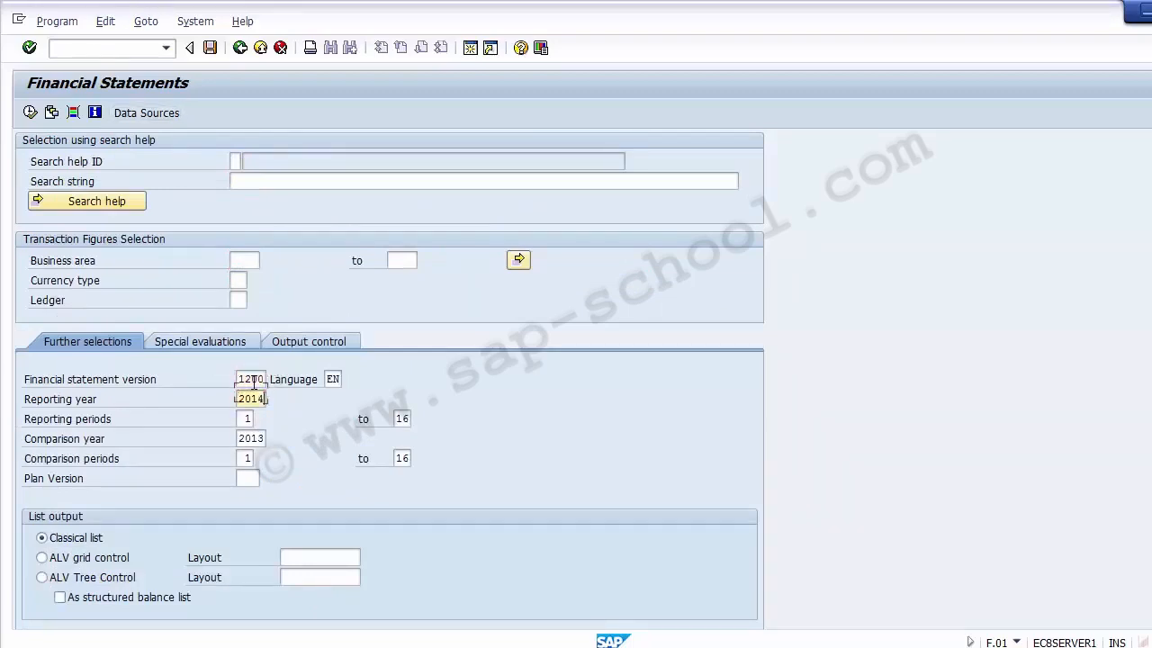
Choose ALV grid control as the list output and select plan version 0, FI planning version 0 ledger 0.
left_click(106, 560)
scroll(632, 238, "up", 2)
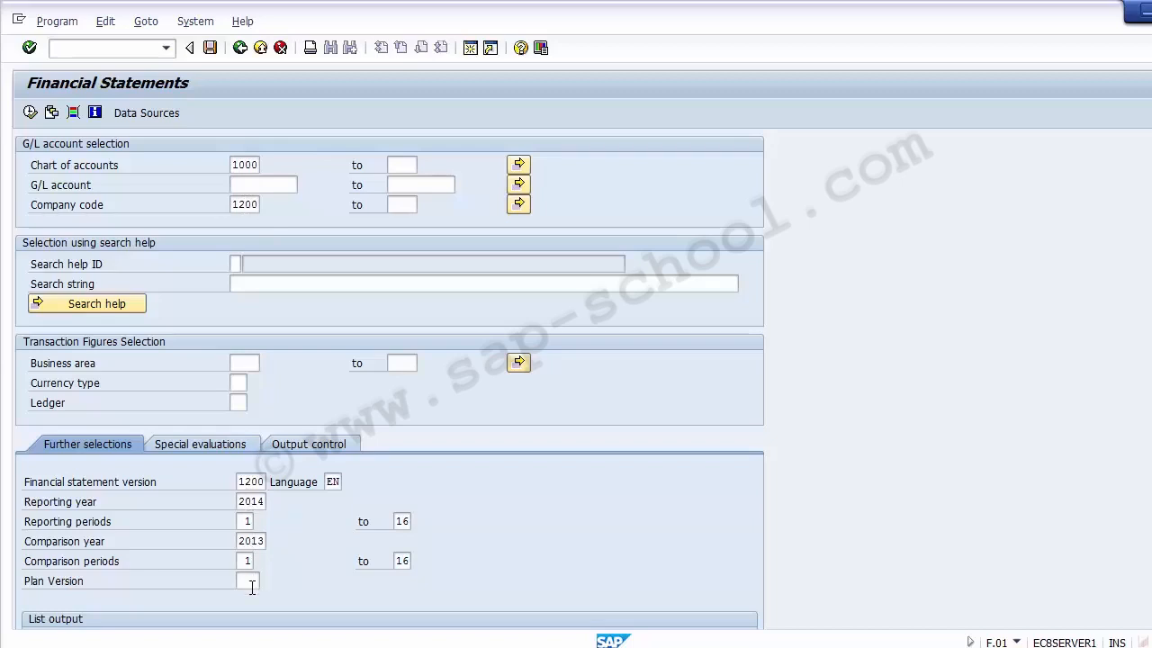
left_click(252, 585)
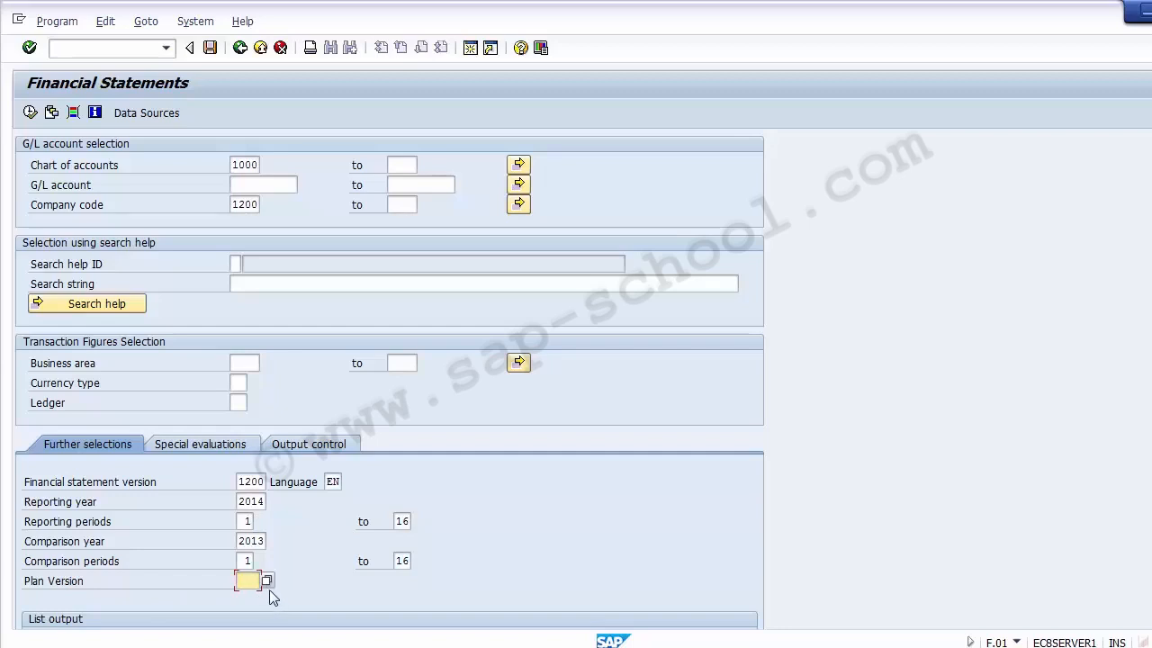
left_click(269, 584)
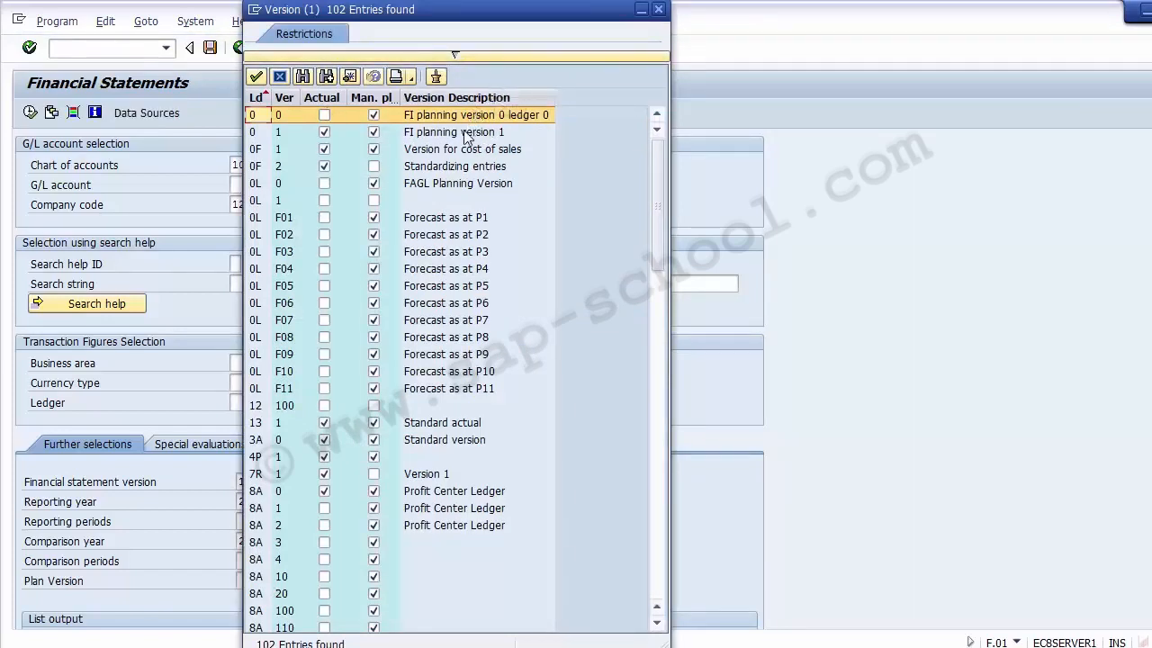
double_click(489, 117)
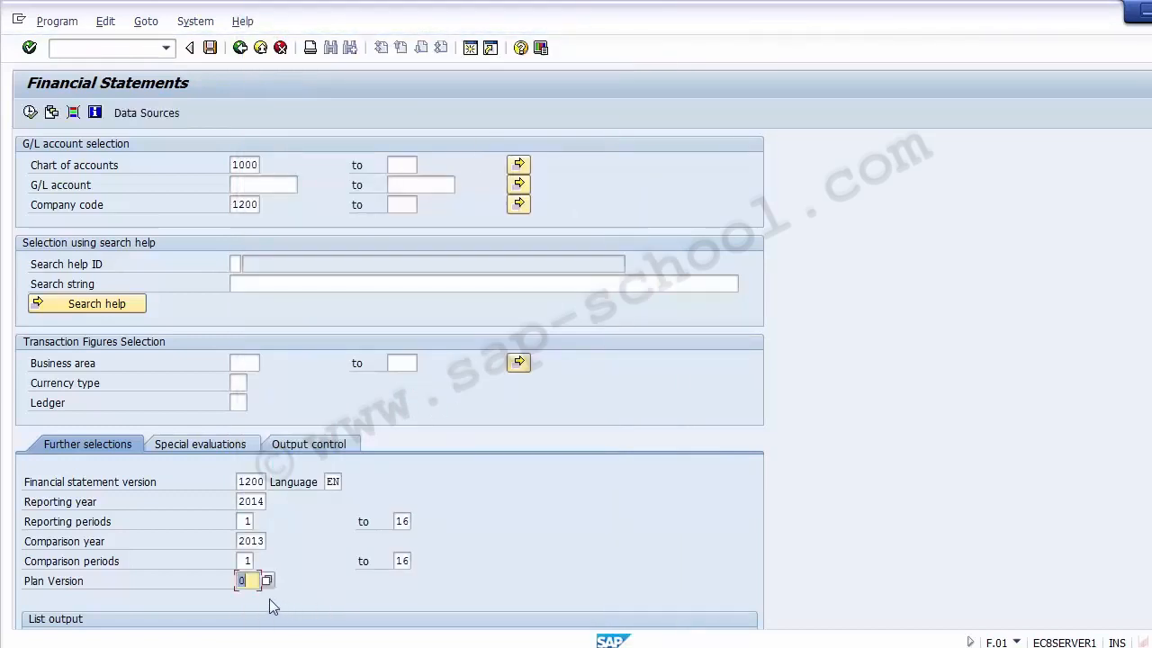
Run the financial statement report, continue past the output option messages and return to the selection screen.
left_click(29, 113)
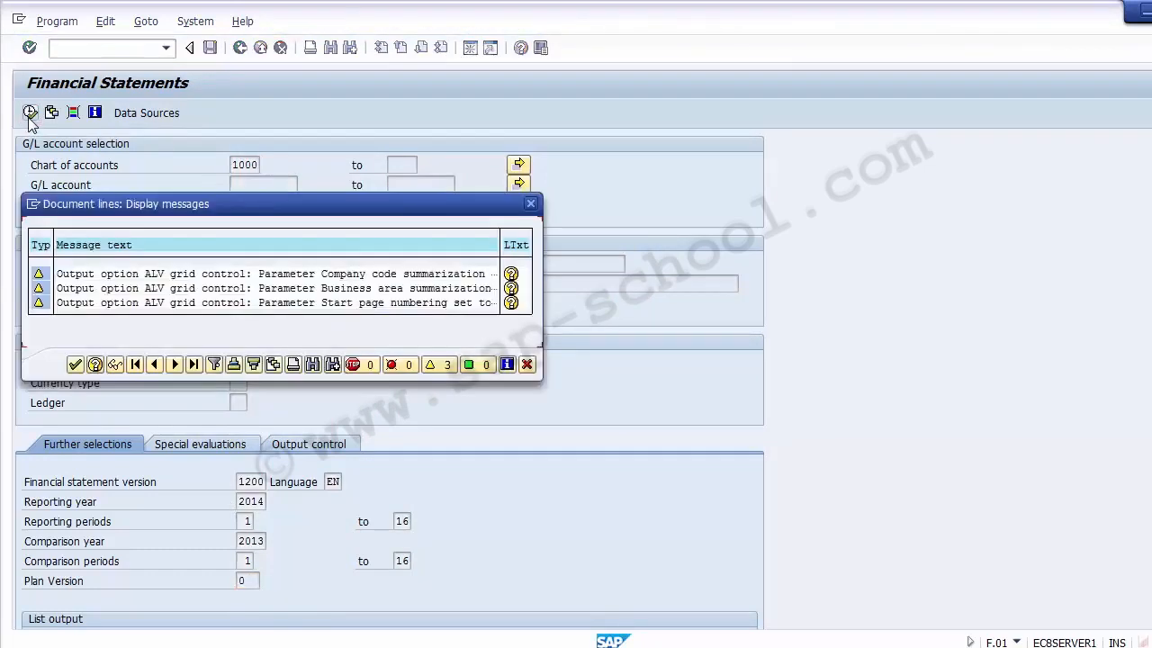
left_click(72, 360)
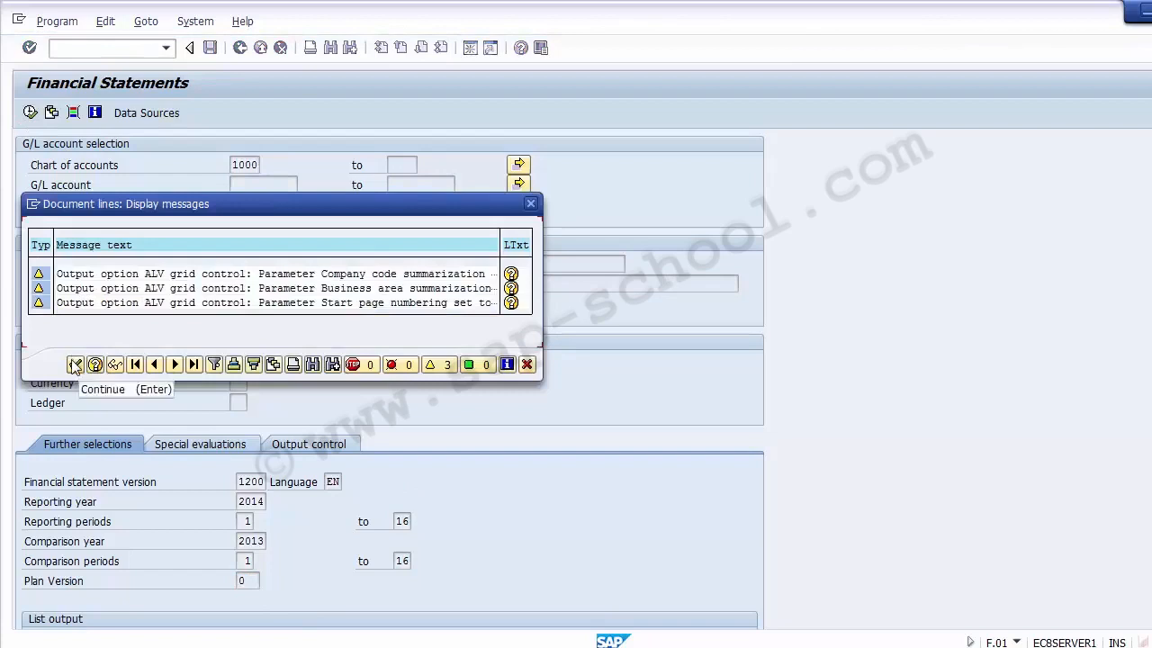
left_click(75, 365)
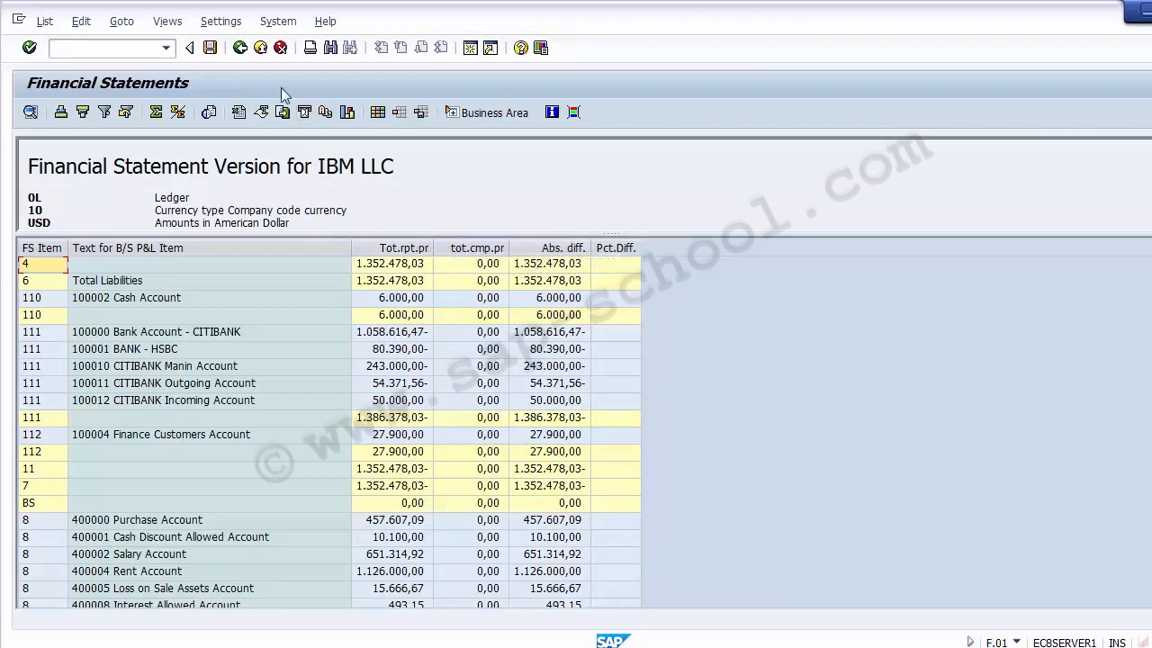
left_click(245, 49)
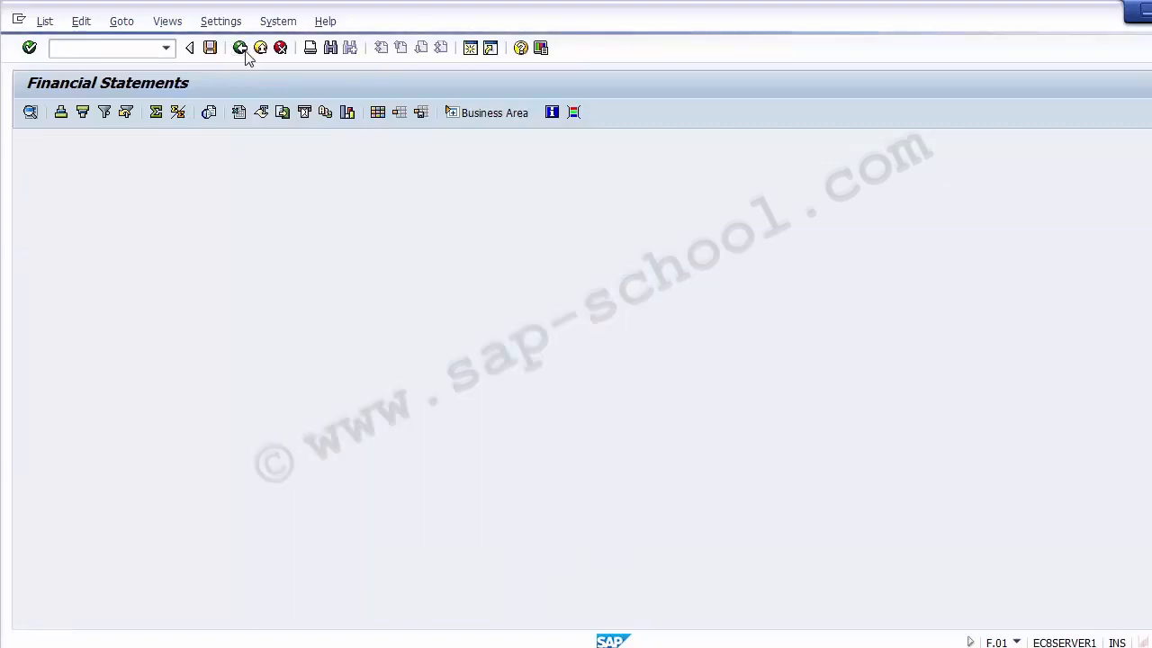
Set the plan version to 1, FI planning version 1, and run the financial statement report again.
left_click(254, 580)
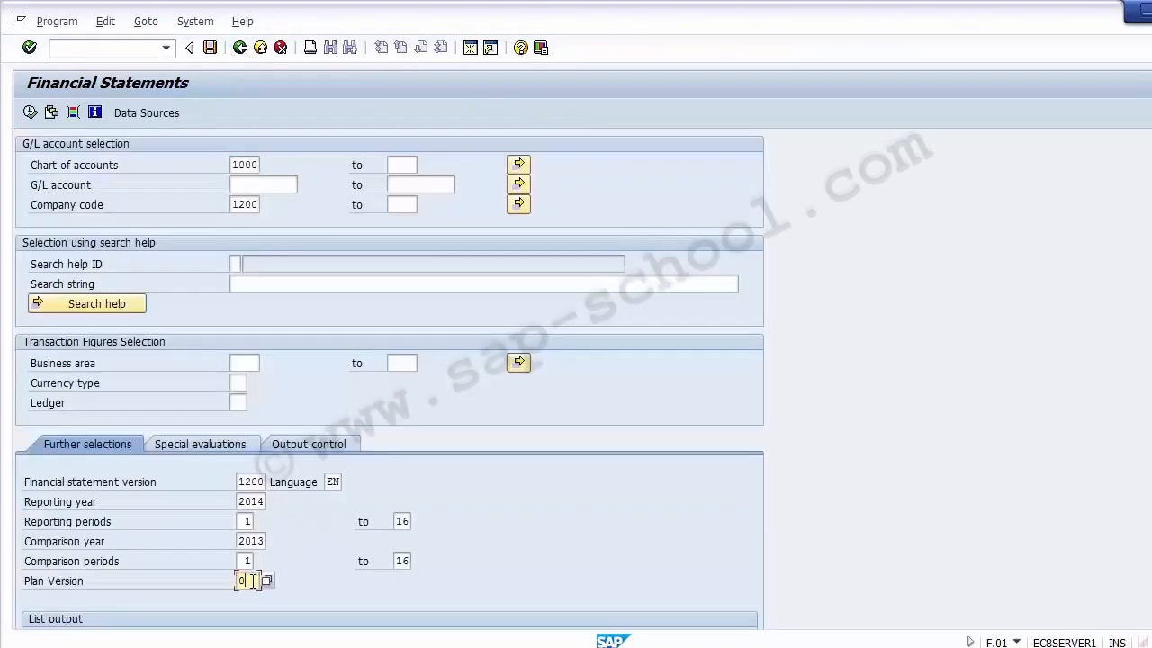
key("F4")
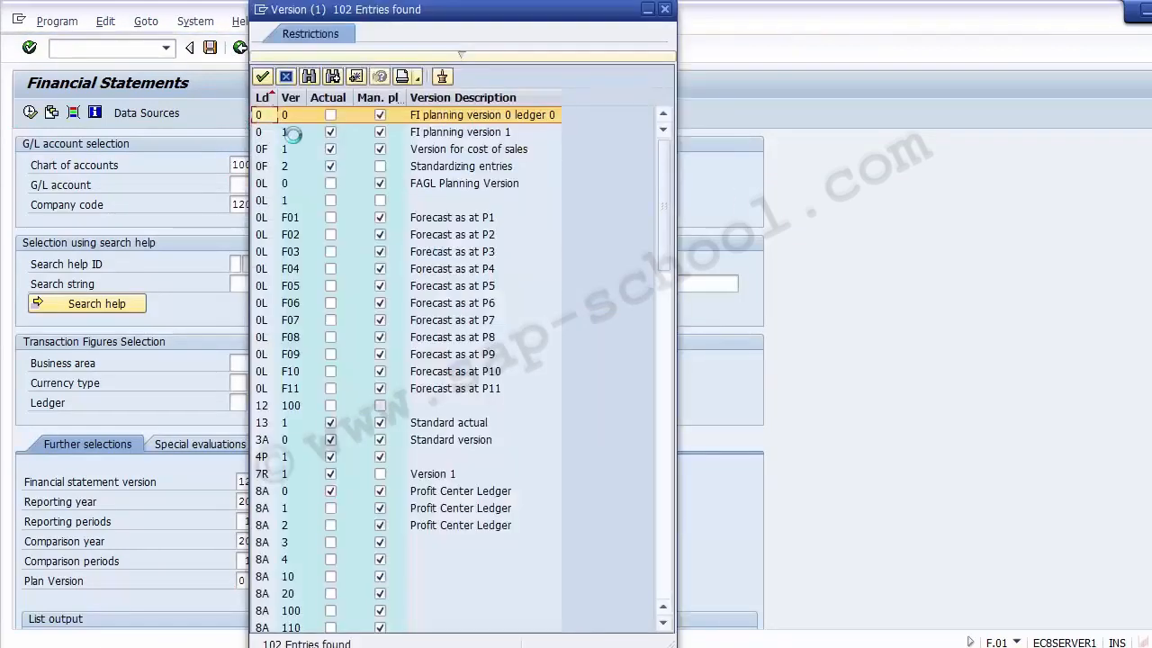
left_click(287, 135)
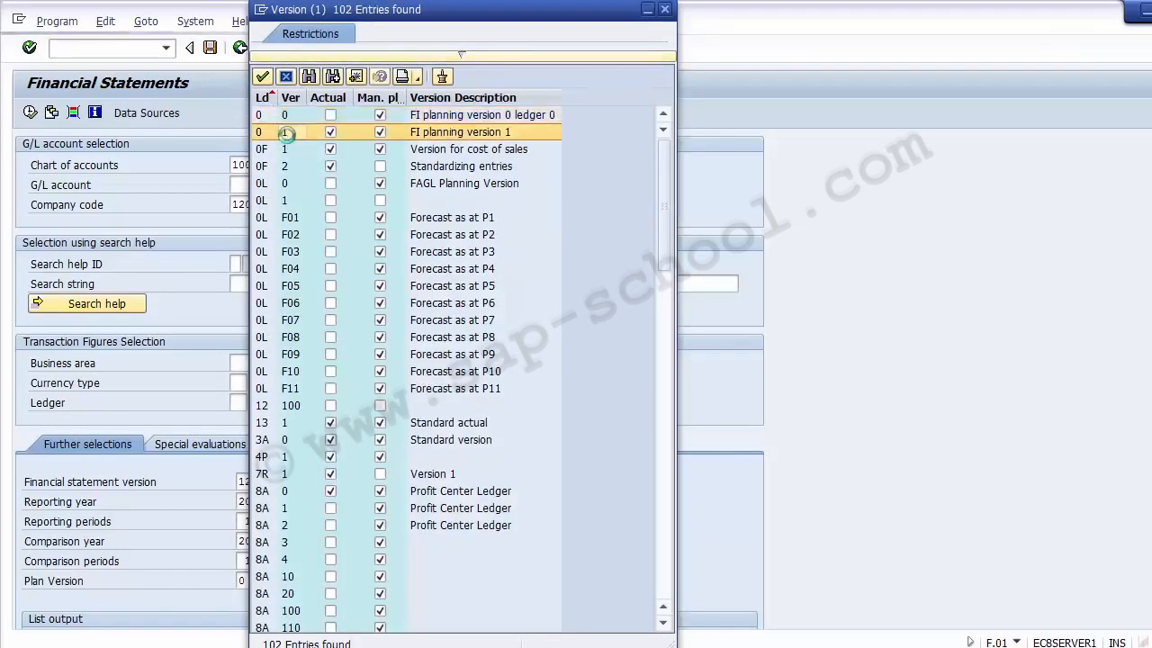
double_click(288, 133)
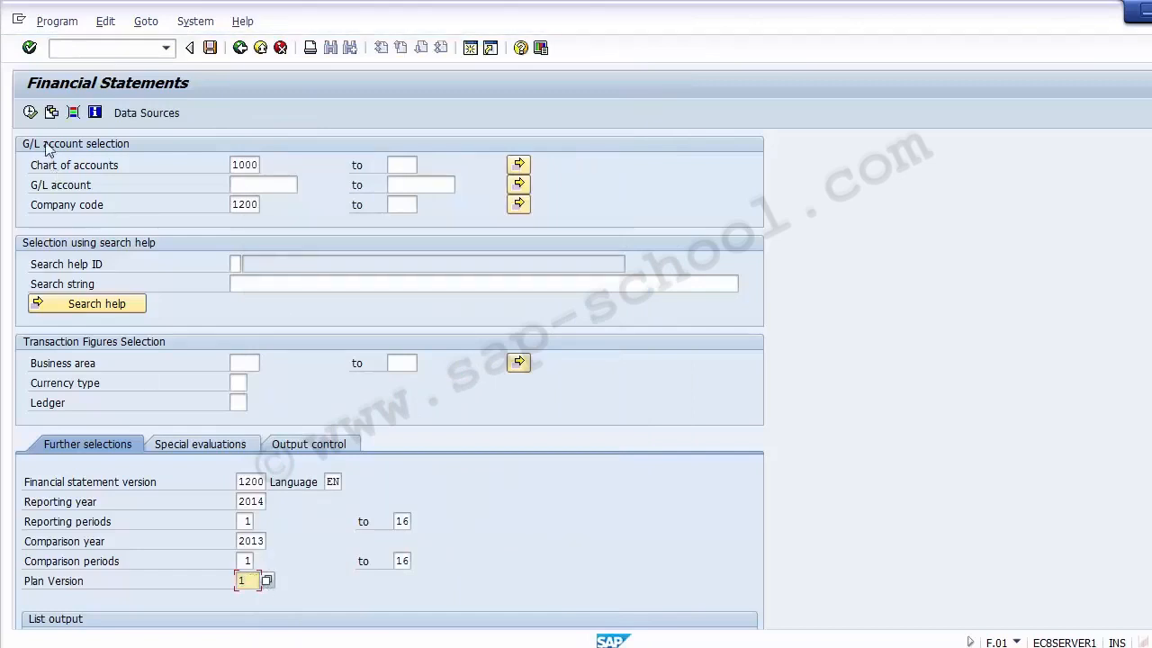
left_click(30, 112)
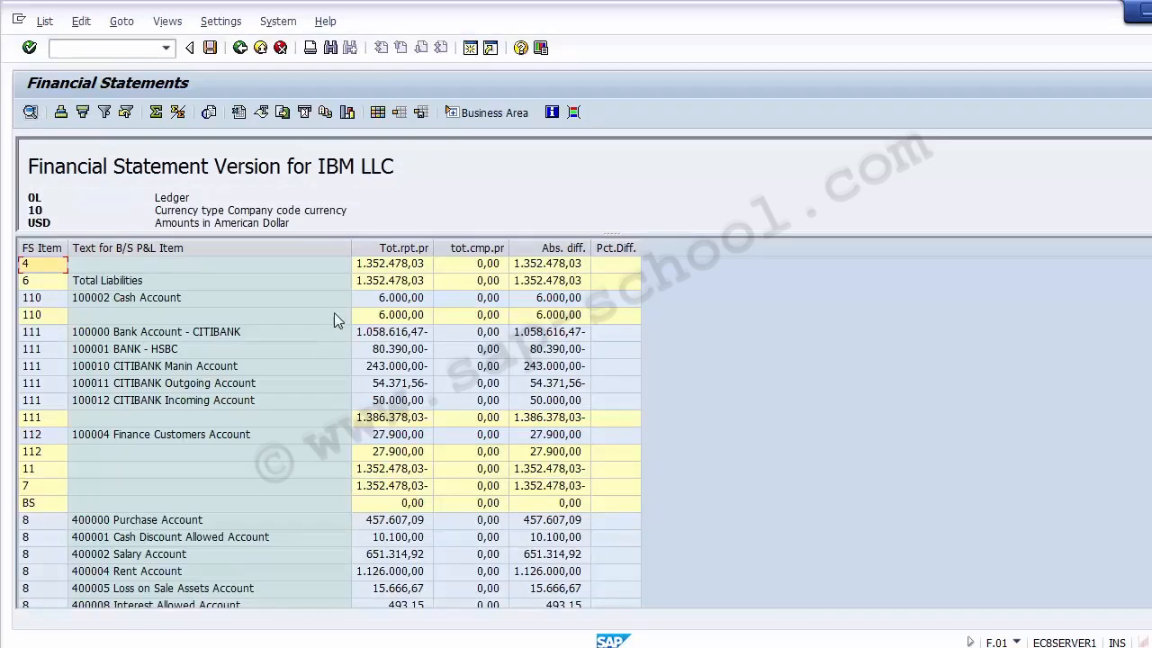
Exit the report output and leave the Financial Statements transaction for the SAP Easy Access screen.
left_click(260, 47)
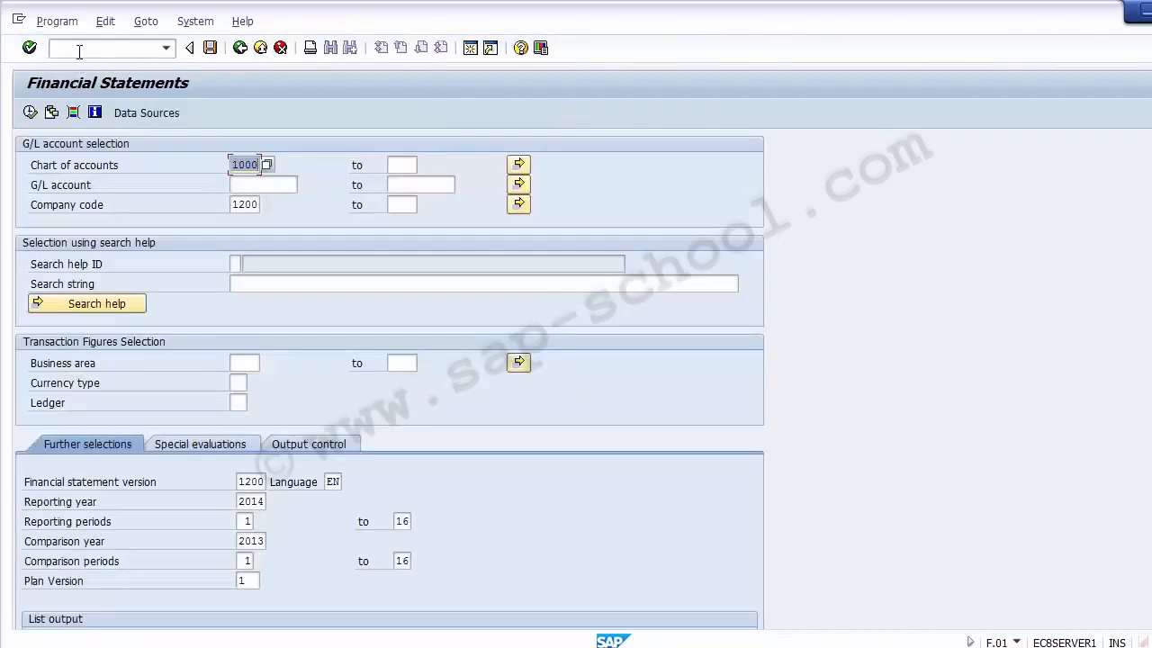
type("/n")
left_click(83, 51)
type("/n")
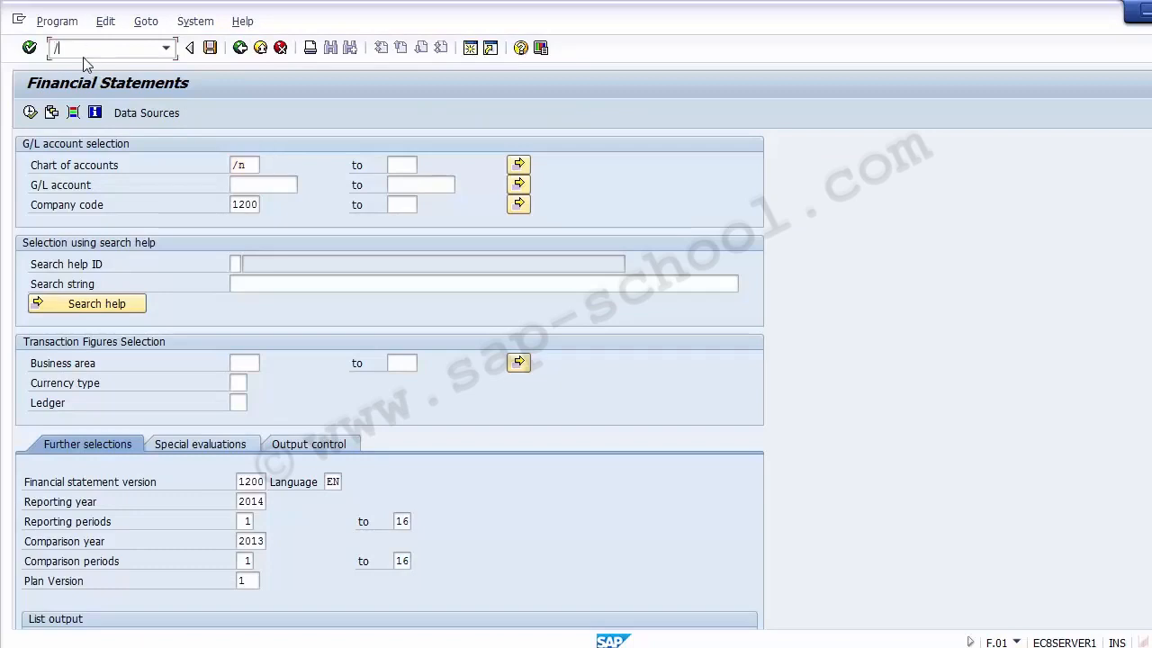
key("Return")
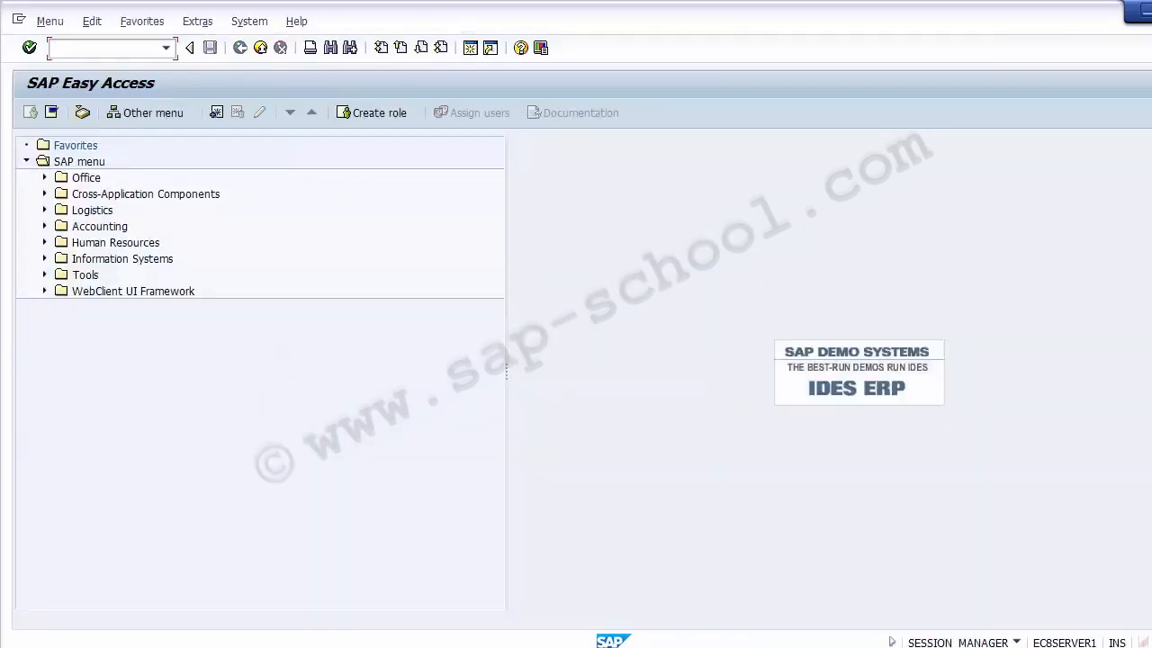
Switch to PowerPoint and delete the "Financial Statement – F.01" bullet from the Unit Testing slide.
key("alt+Tab")
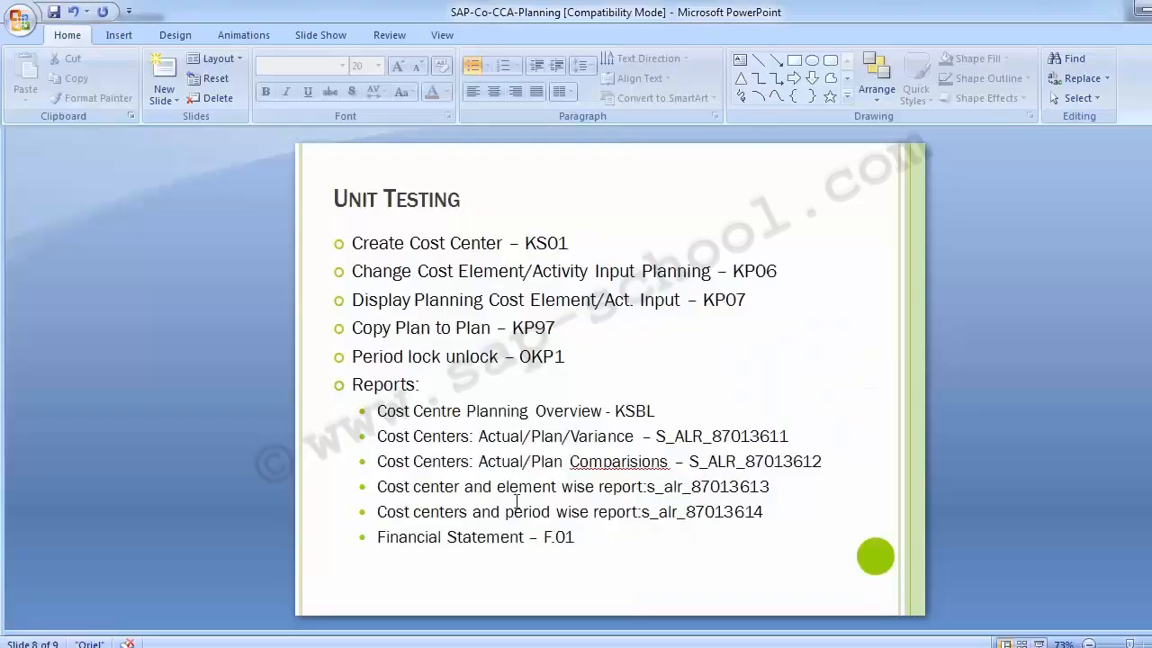
mouse_move(586, 534)
left_mouse_down()
mouse_move(392, 518)
mouse_move(363, 541)
left_mouse_up()
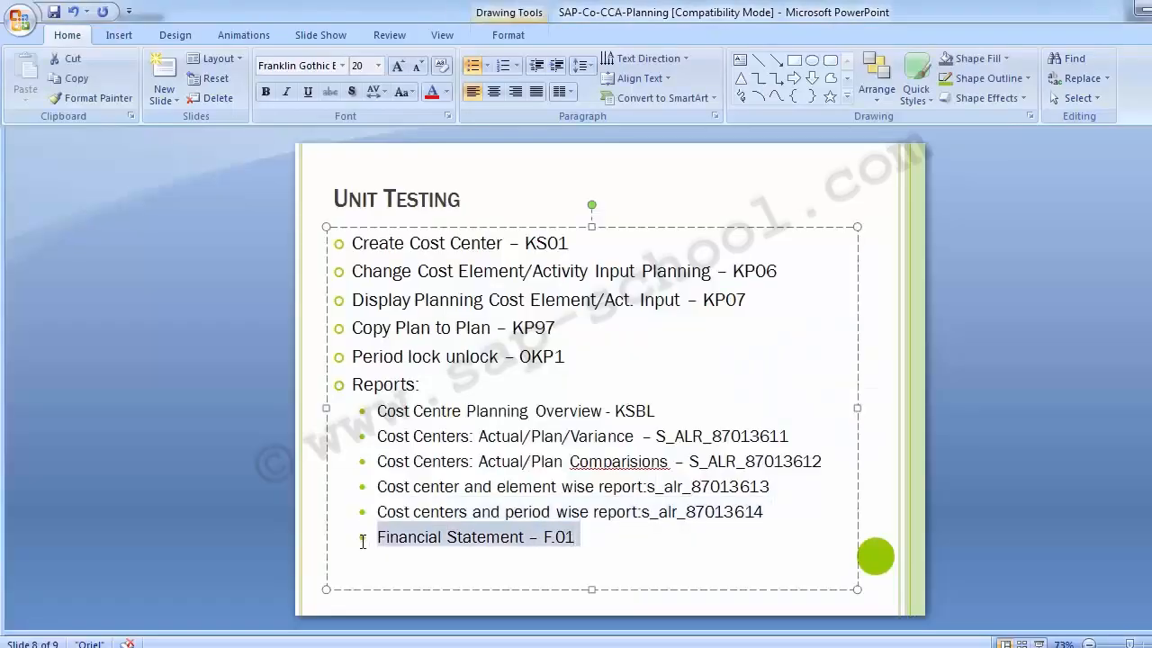
key("Delete")
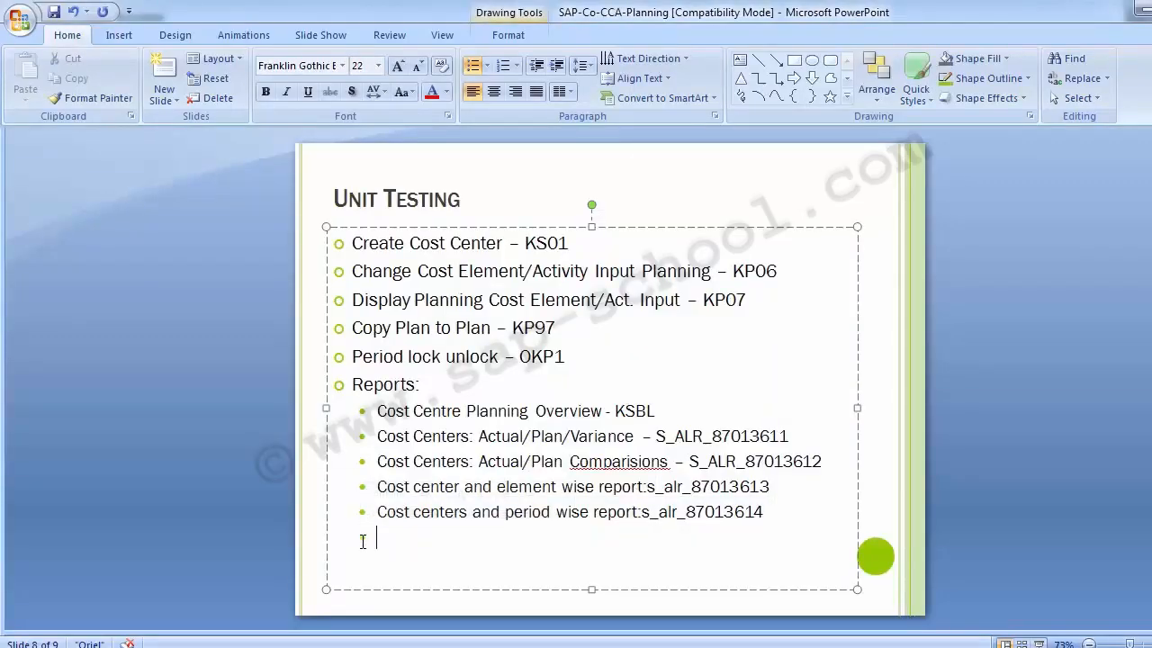
left_click(219, 358)
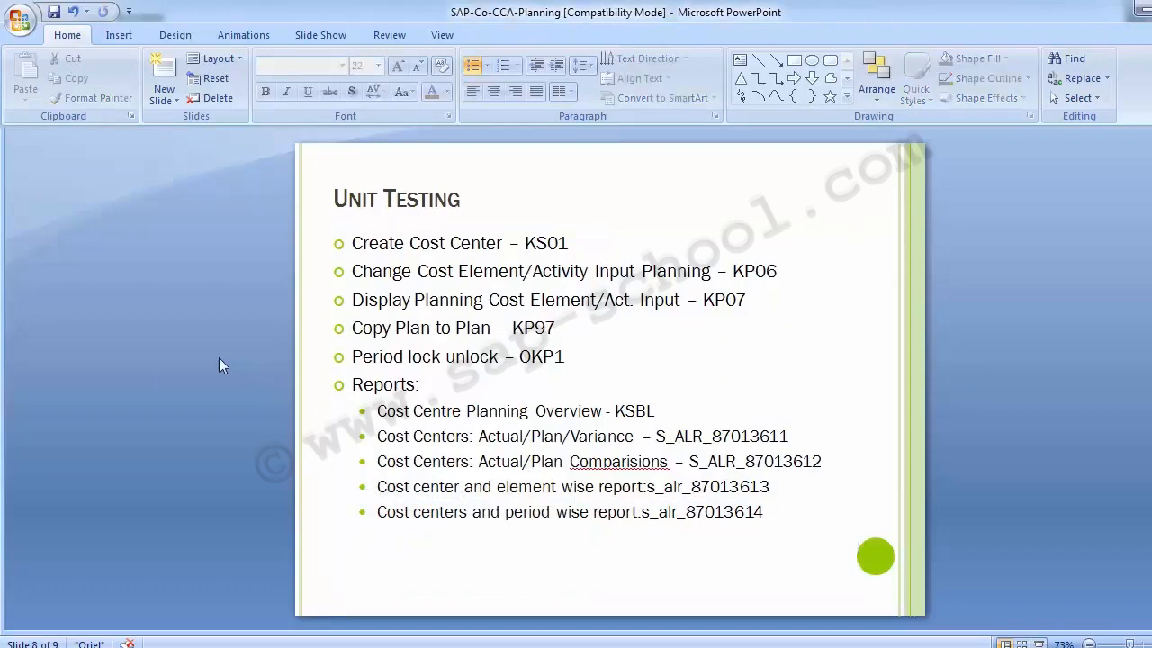